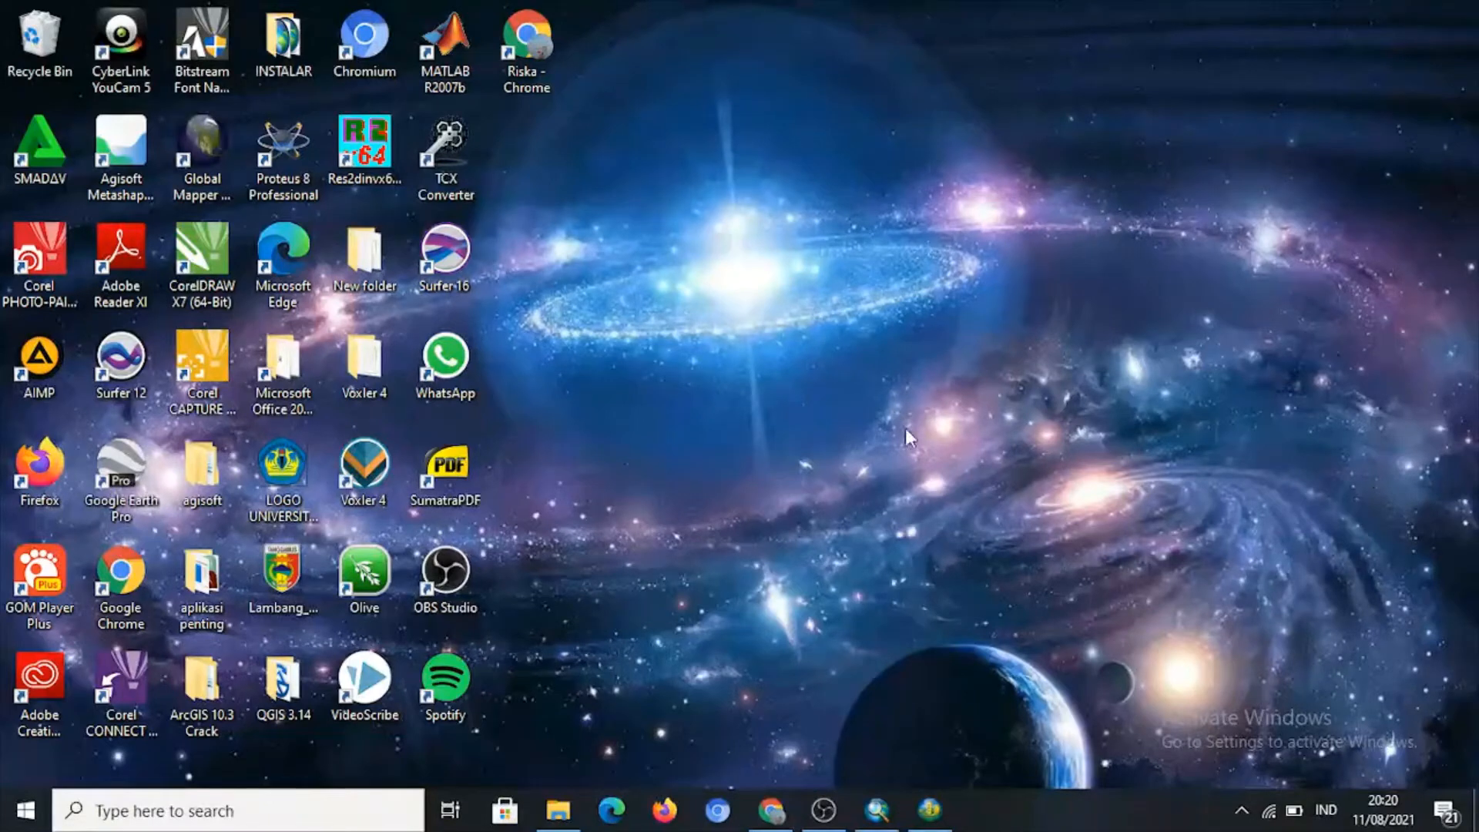
# Switch to Chrome, search Google for "usgs" and open the EarthExplorer site from the results.
pyautogui.moveTo(770, 809)
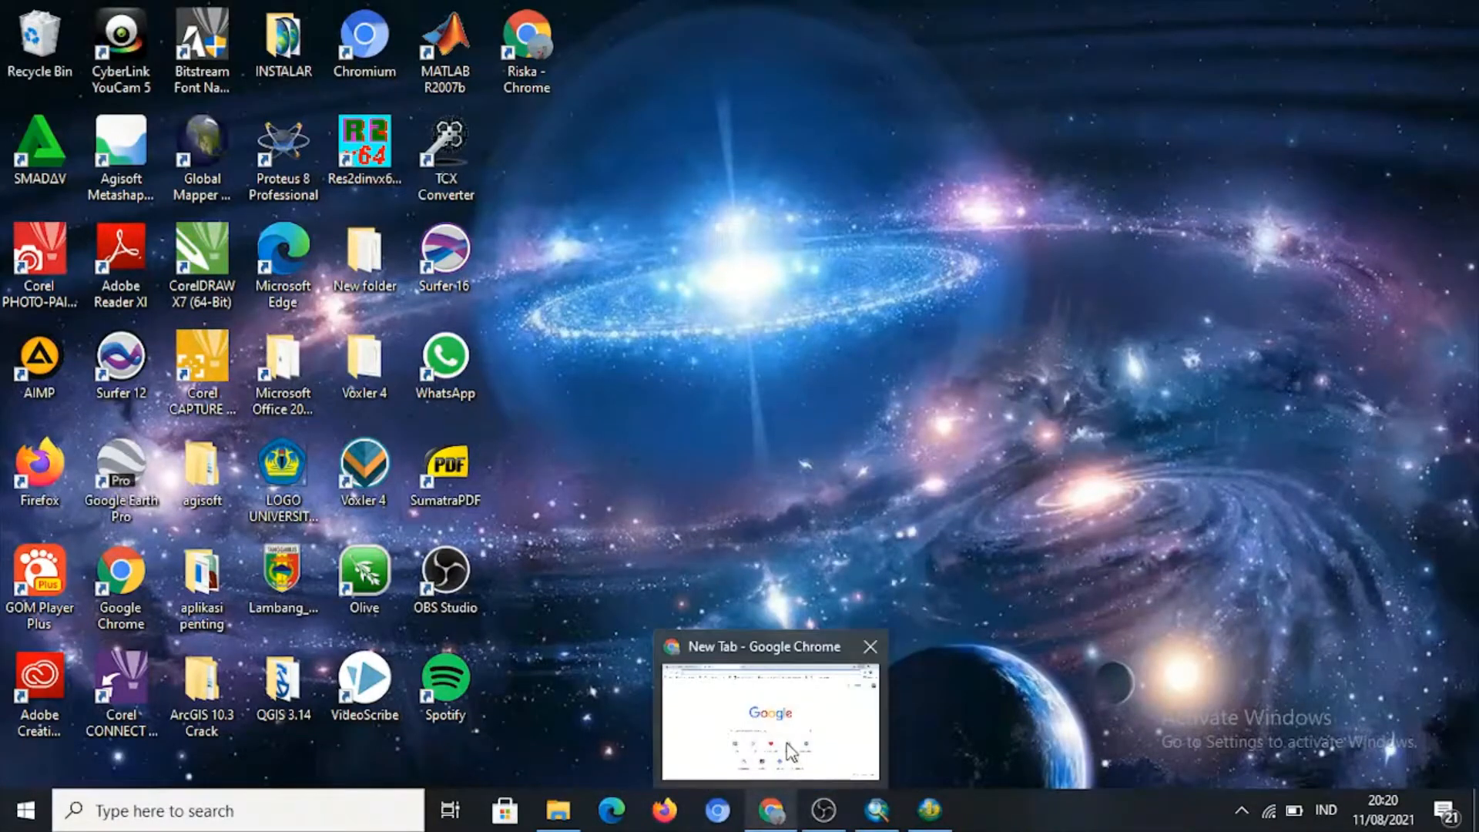
pyautogui.click(780, 718)
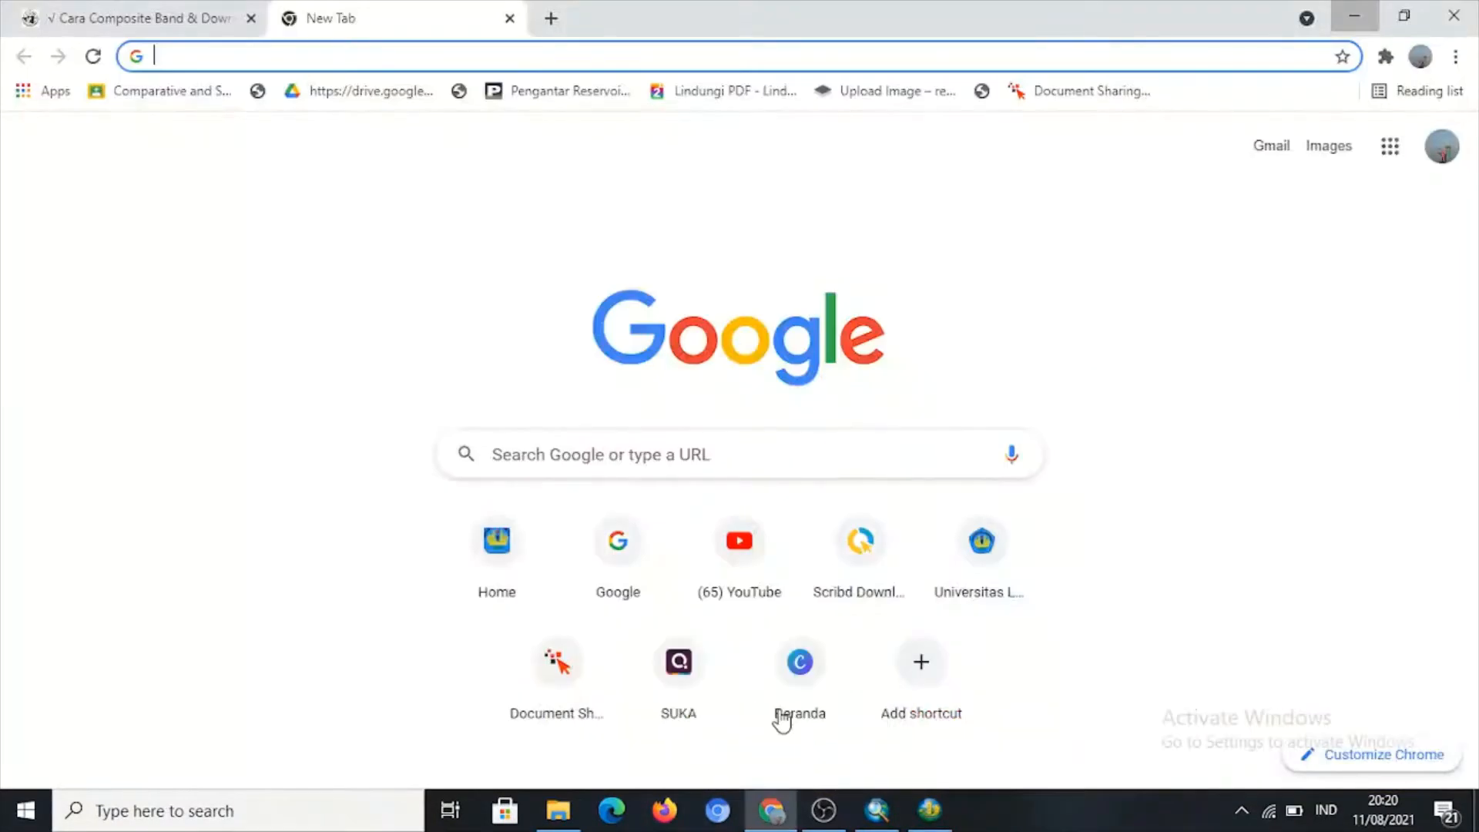
pyautogui.click(811, 54)
pyautogui.write('usgs')
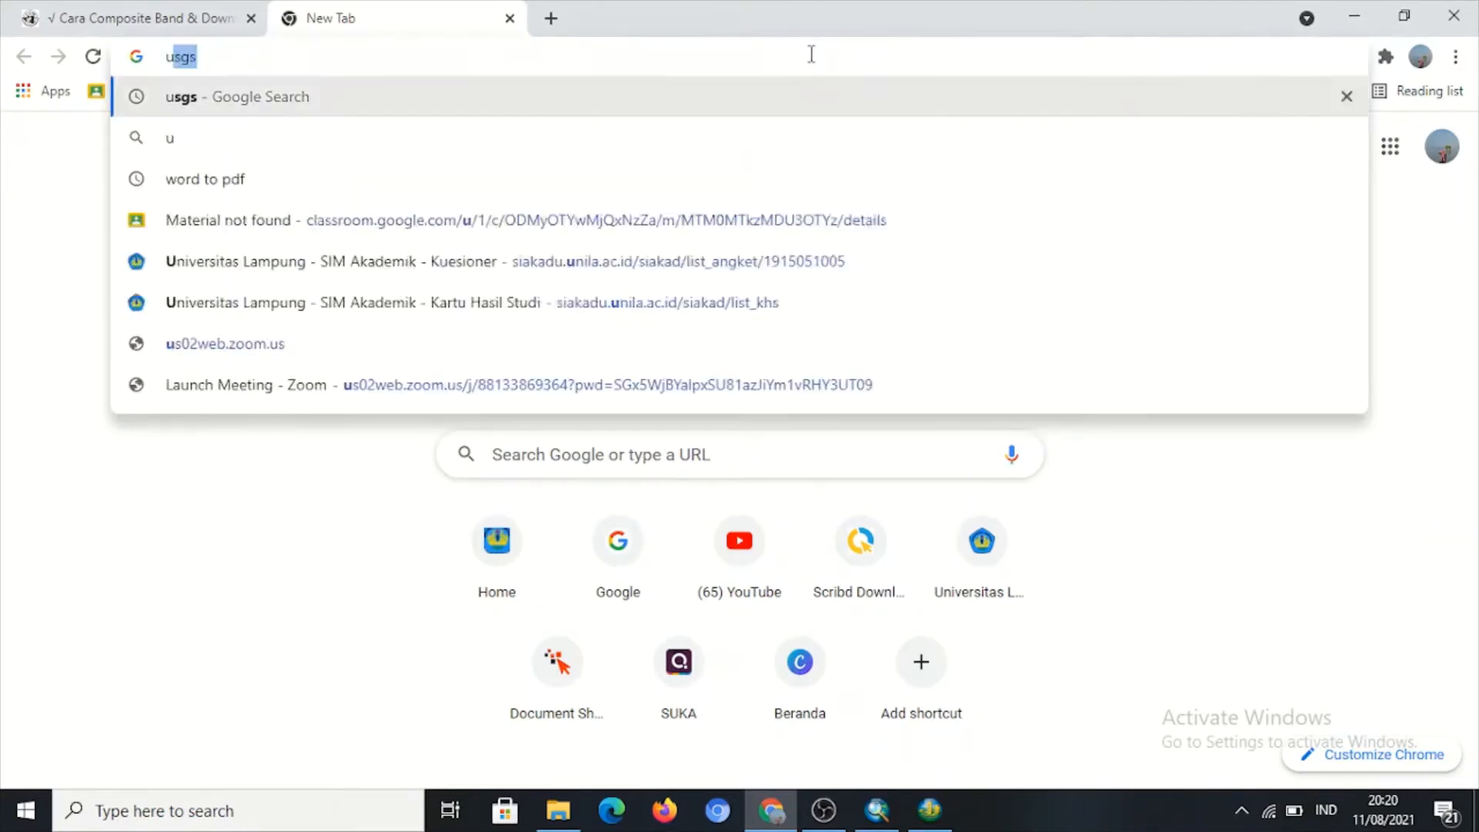
pyautogui.press('Return')
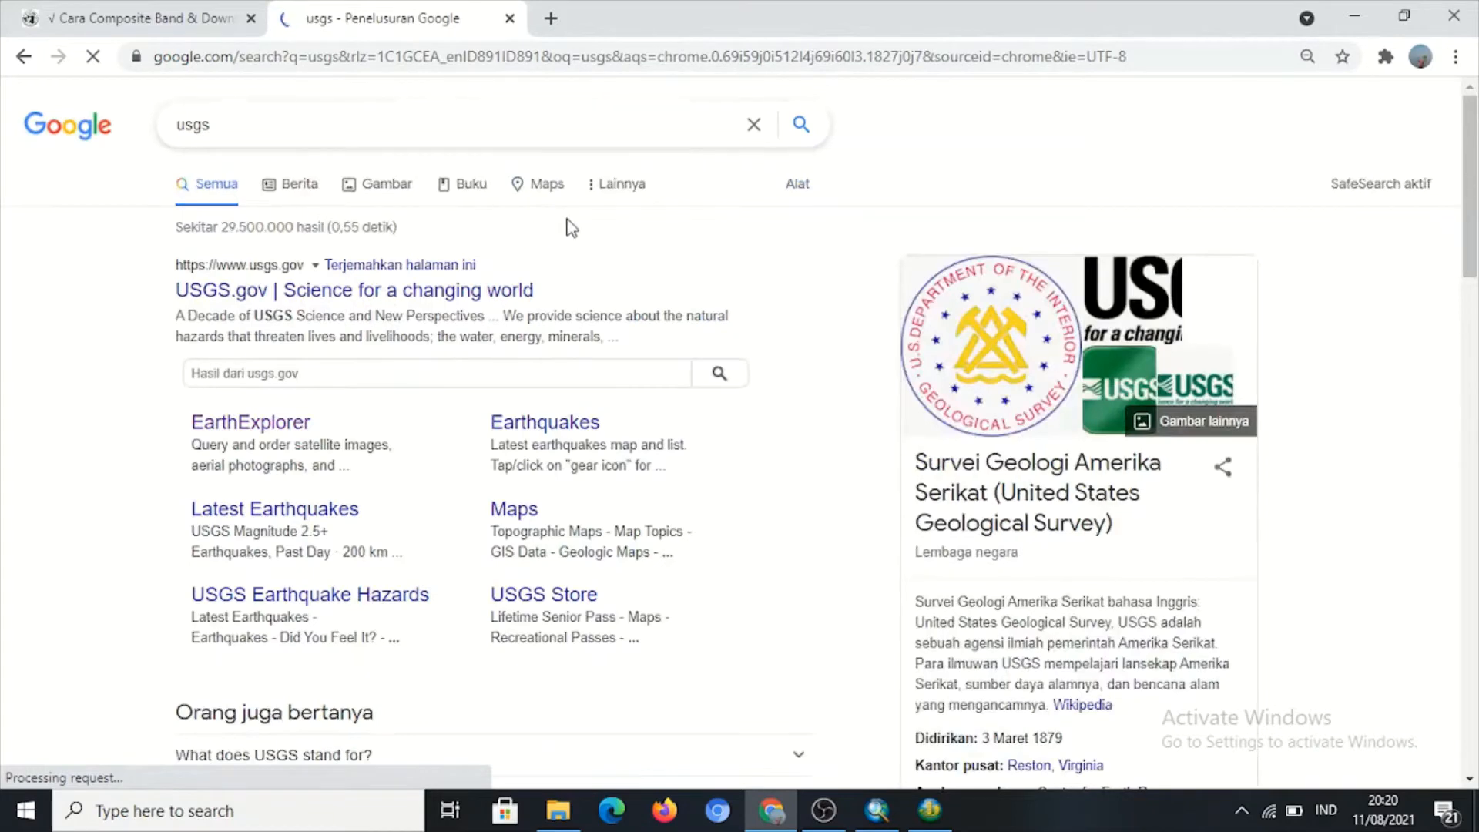
pyautogui.click(268, 436)
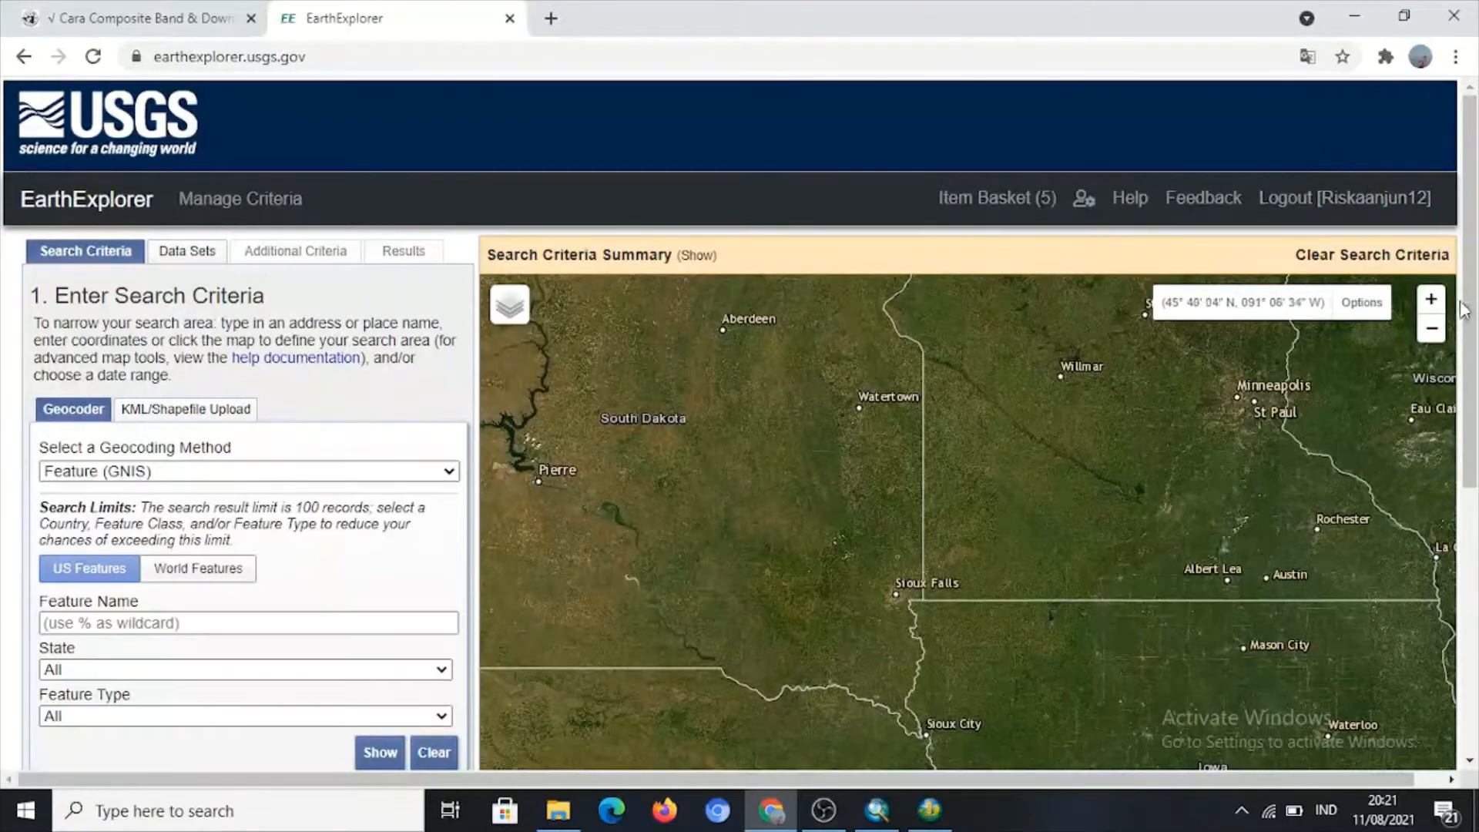
# Move the EarthExplorer map from the United States to Indonesia and enlarge the Sumatra area.
pyautogui.click(1433, 336)
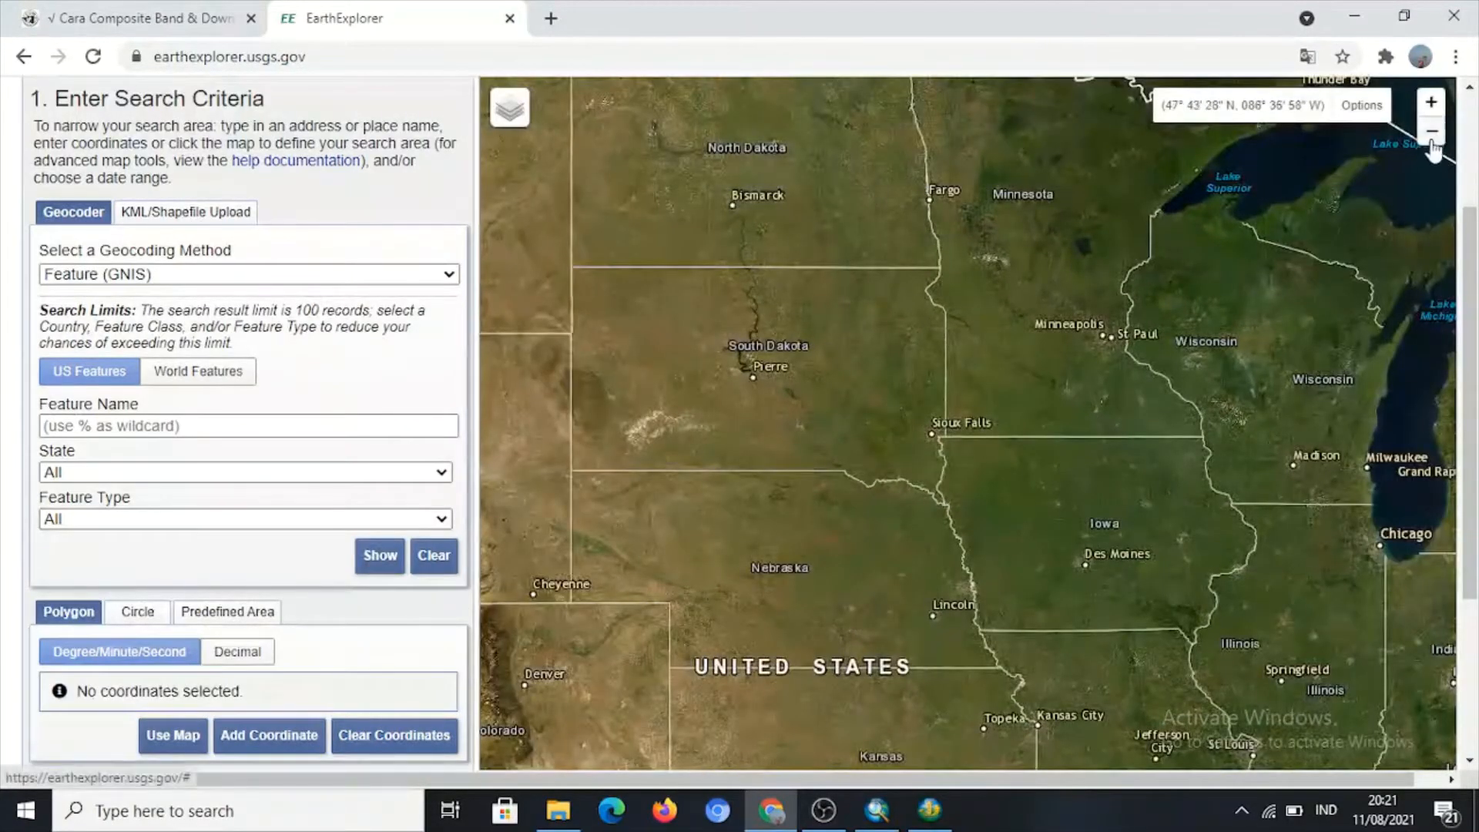
pyautogui.click(1433, 145)
pyautogui.click(1433, 145)
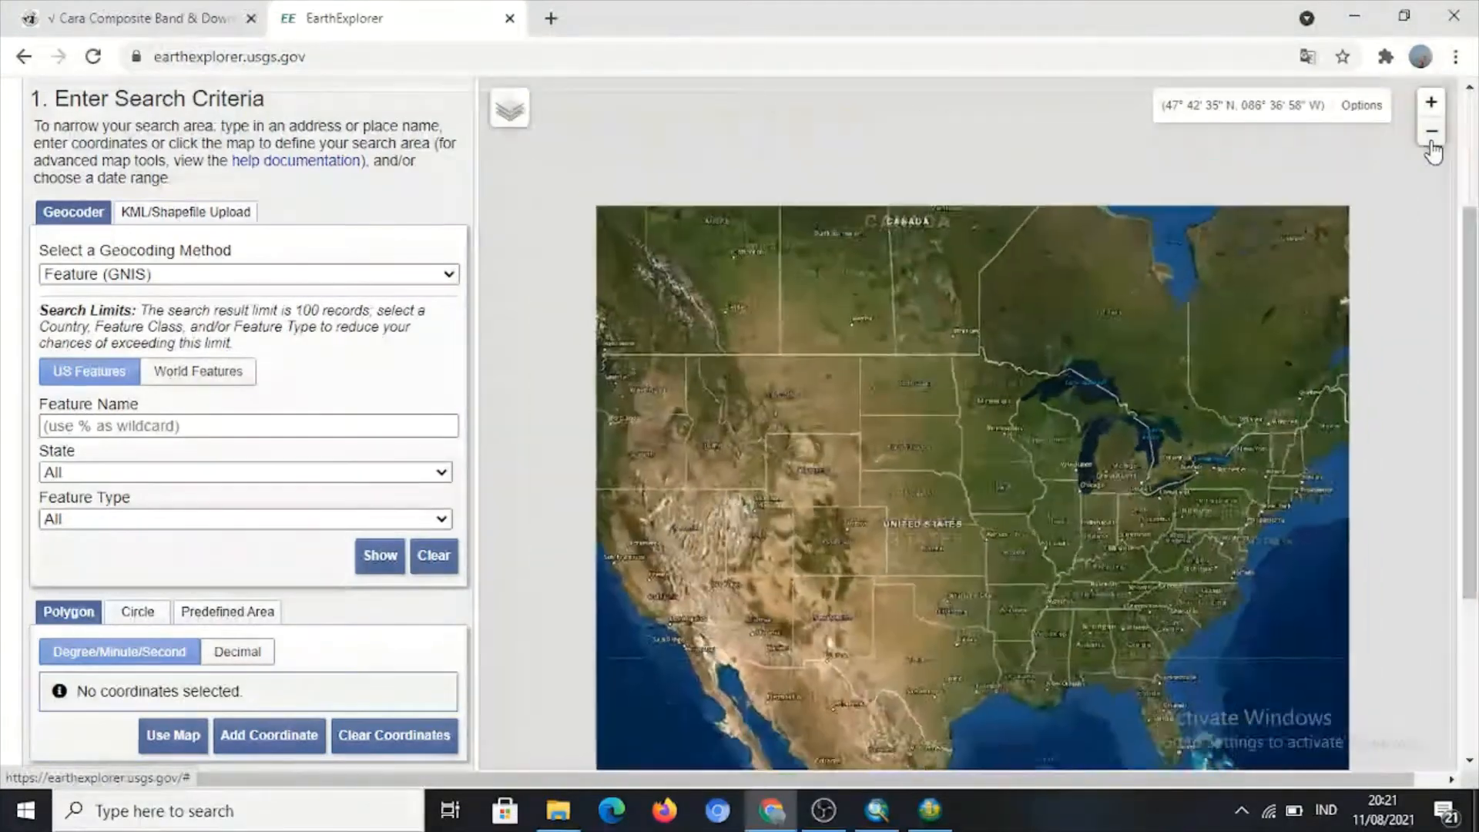
pyautogui.click(1432, 143)
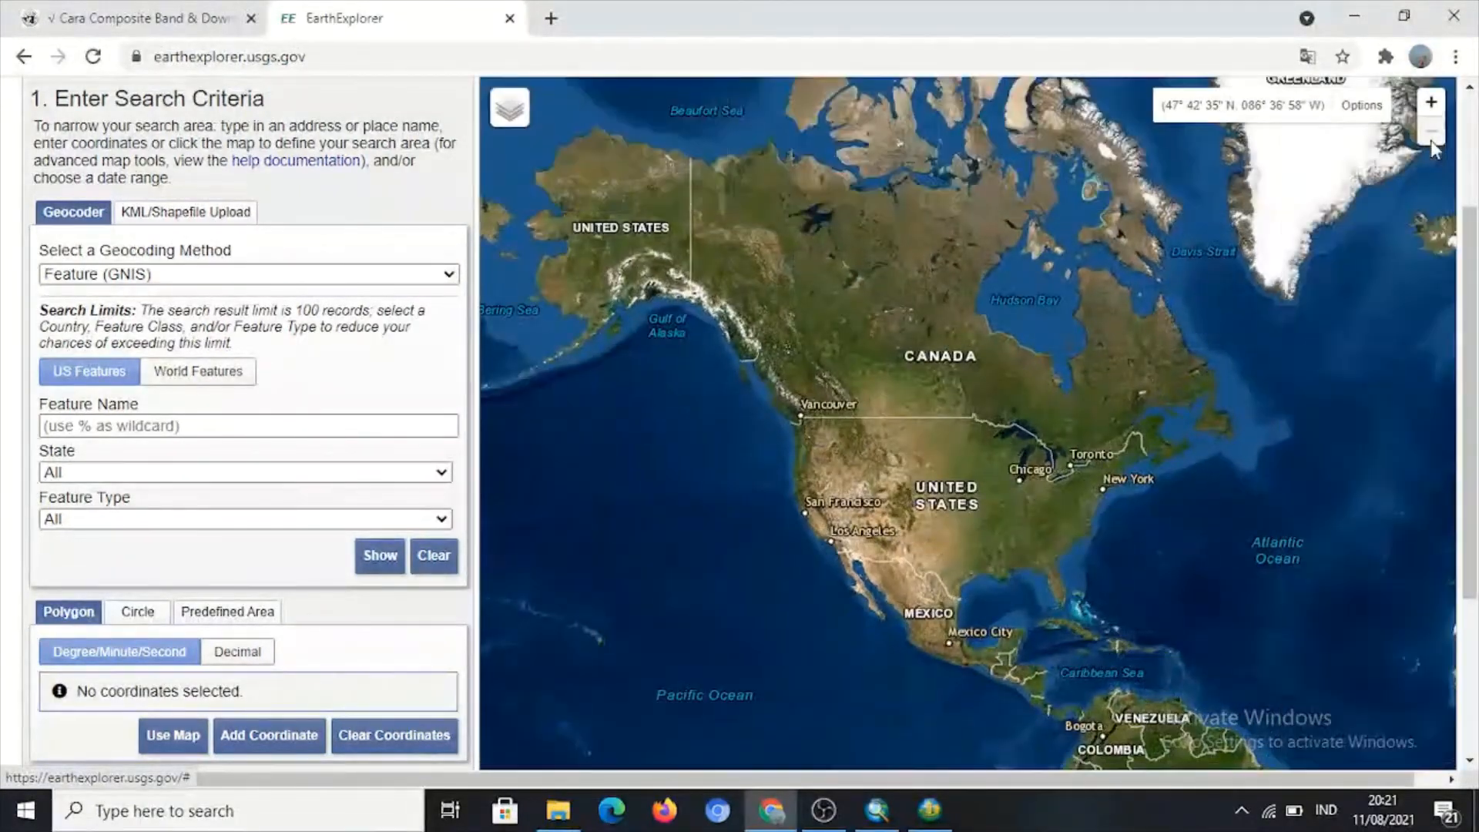
pyautogui.moveTo(1349, 468); pyautogui.dragTo(942, 407)
pyautogui.moveTo(1165, 453); pyautogui.dragTo(850, 371)
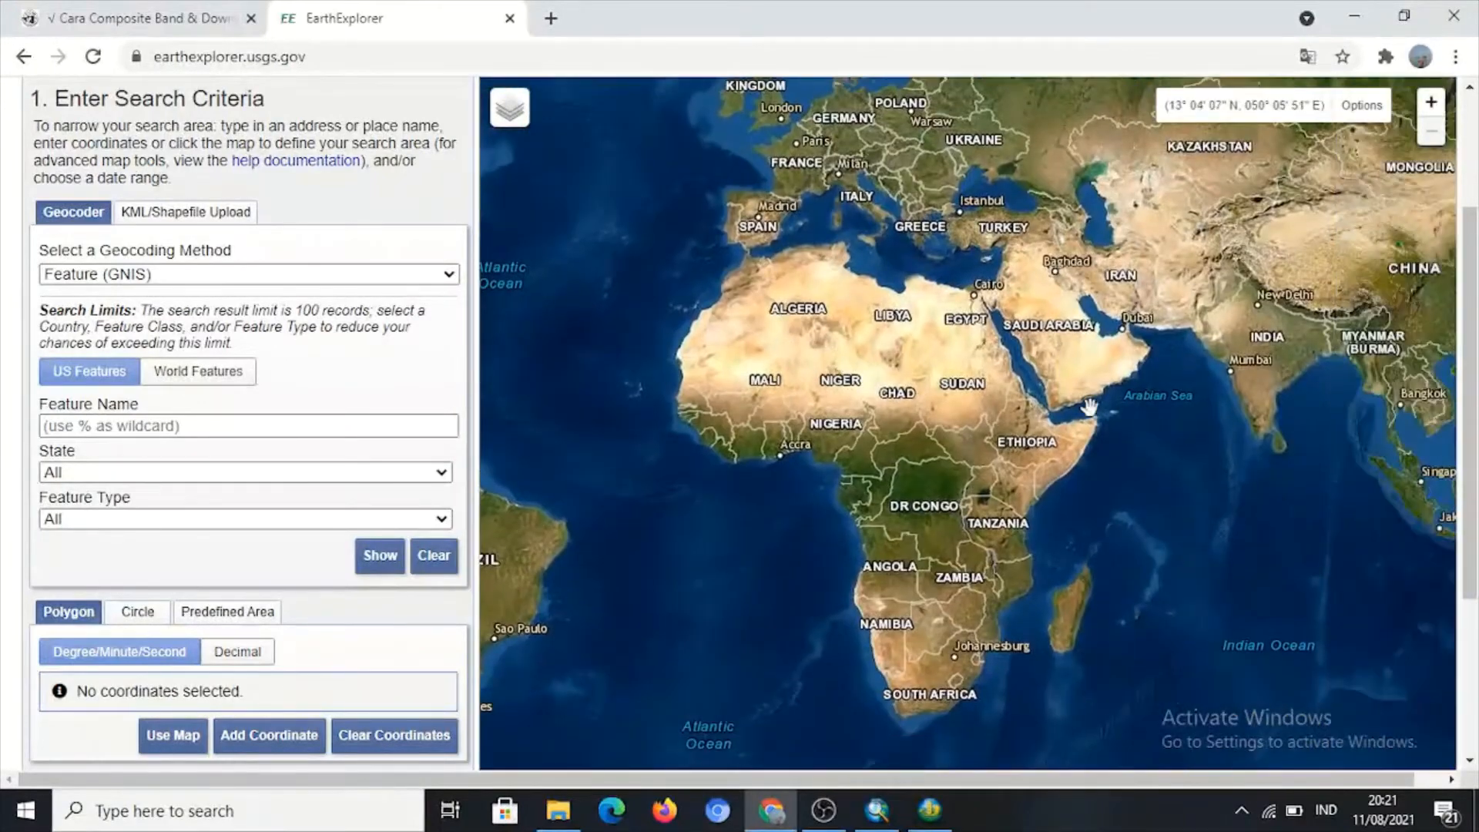
pyautogui.moveTo(1089, 407); pyautogui.dragTo(768, 386)
pyautogui.moveTo(1030, 346); pyautogui.dragTo(993, 377)
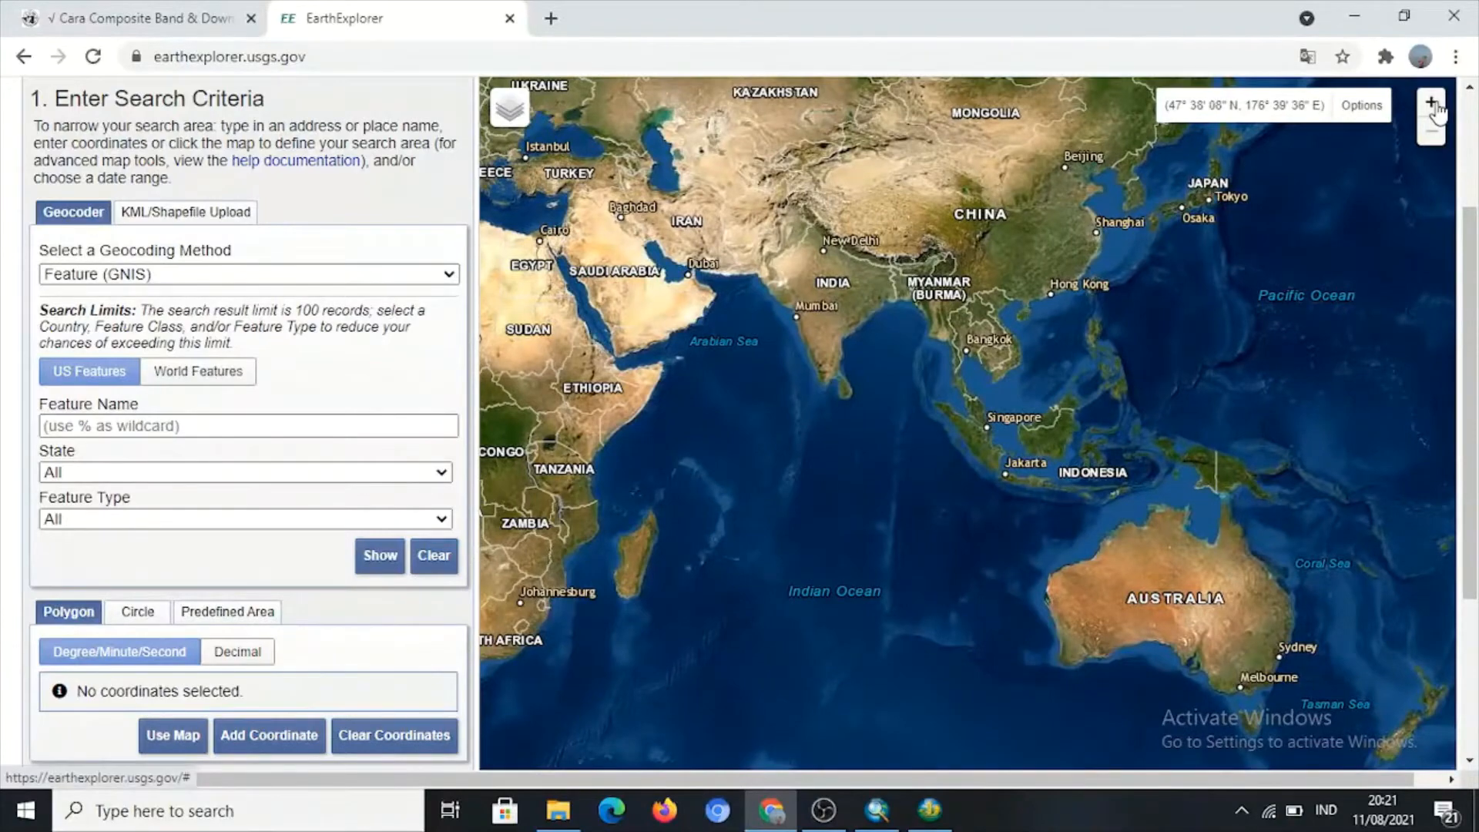
pyautogui.click(1431, 102)
pyautogui.click(1434, 104)
pyautogui.click(1433, 104)
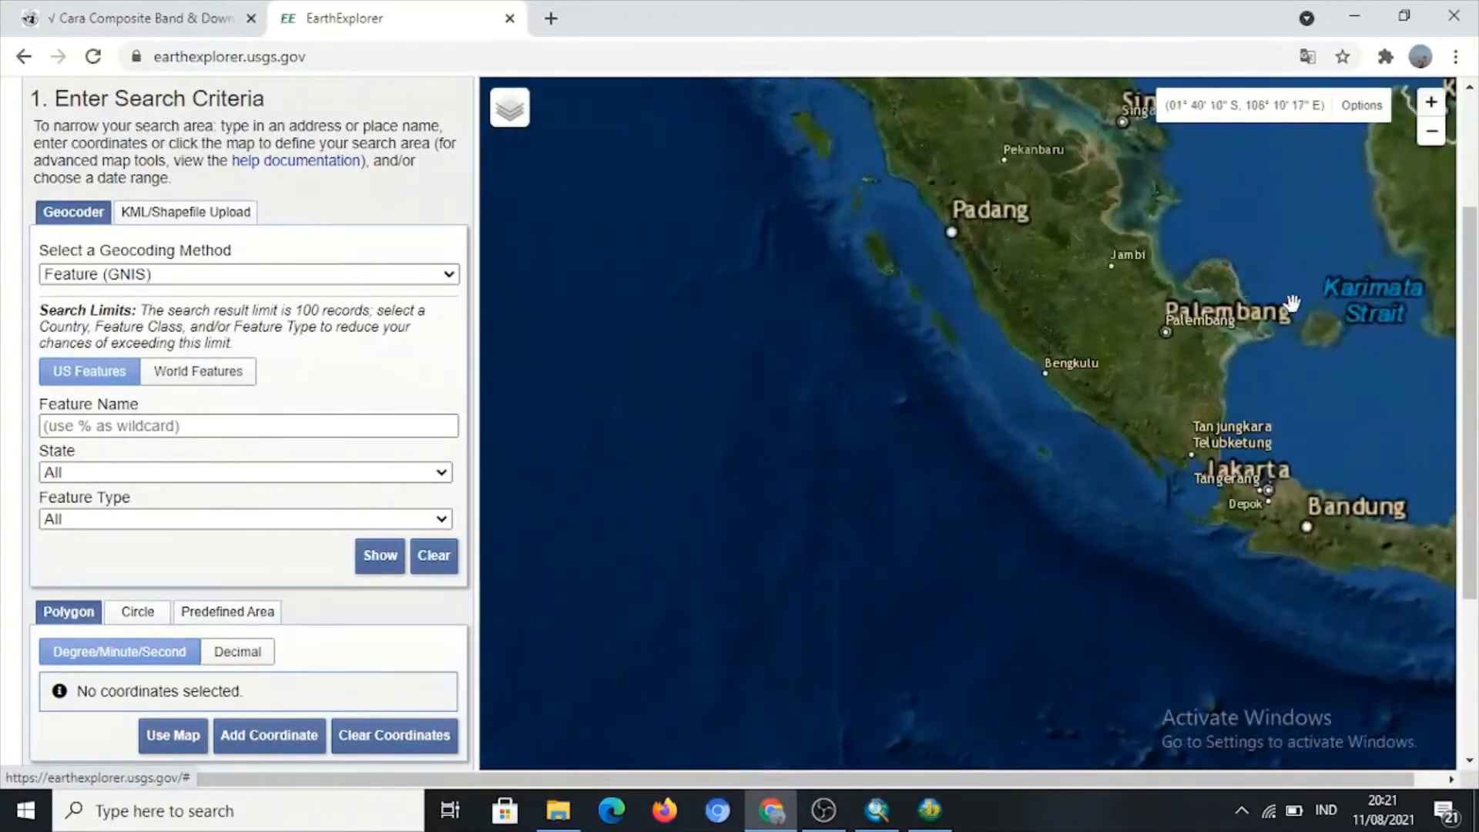
# Locate the Tanggamus bay area in Lampung, southern Sumatra, on the map.
pyautogui.moveTo(1202, 282); pyautogui.dragTo(1033, 380)
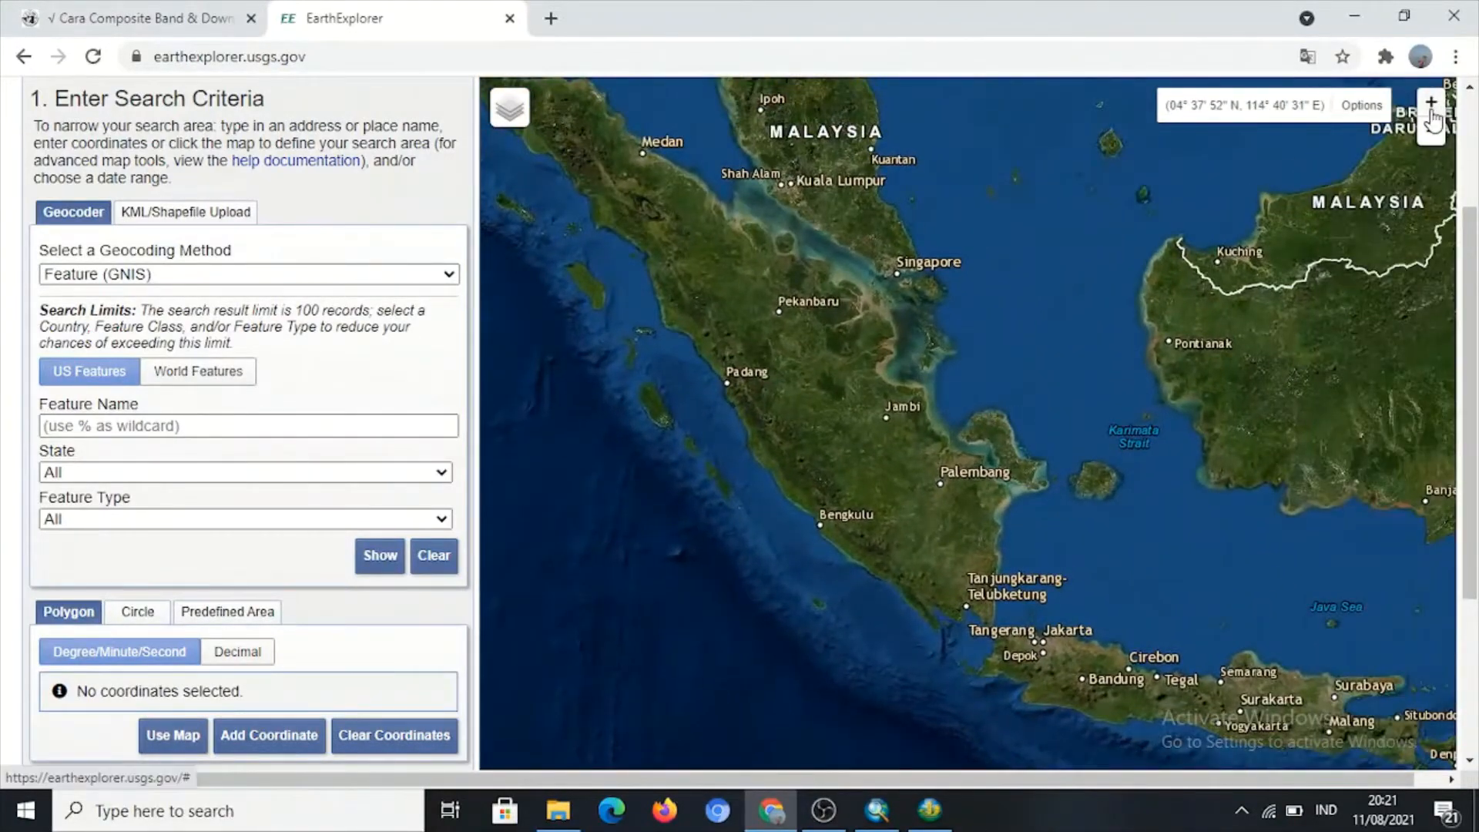
pyautogui.click(1432, 106)
pyautogui.click(1432, 104)
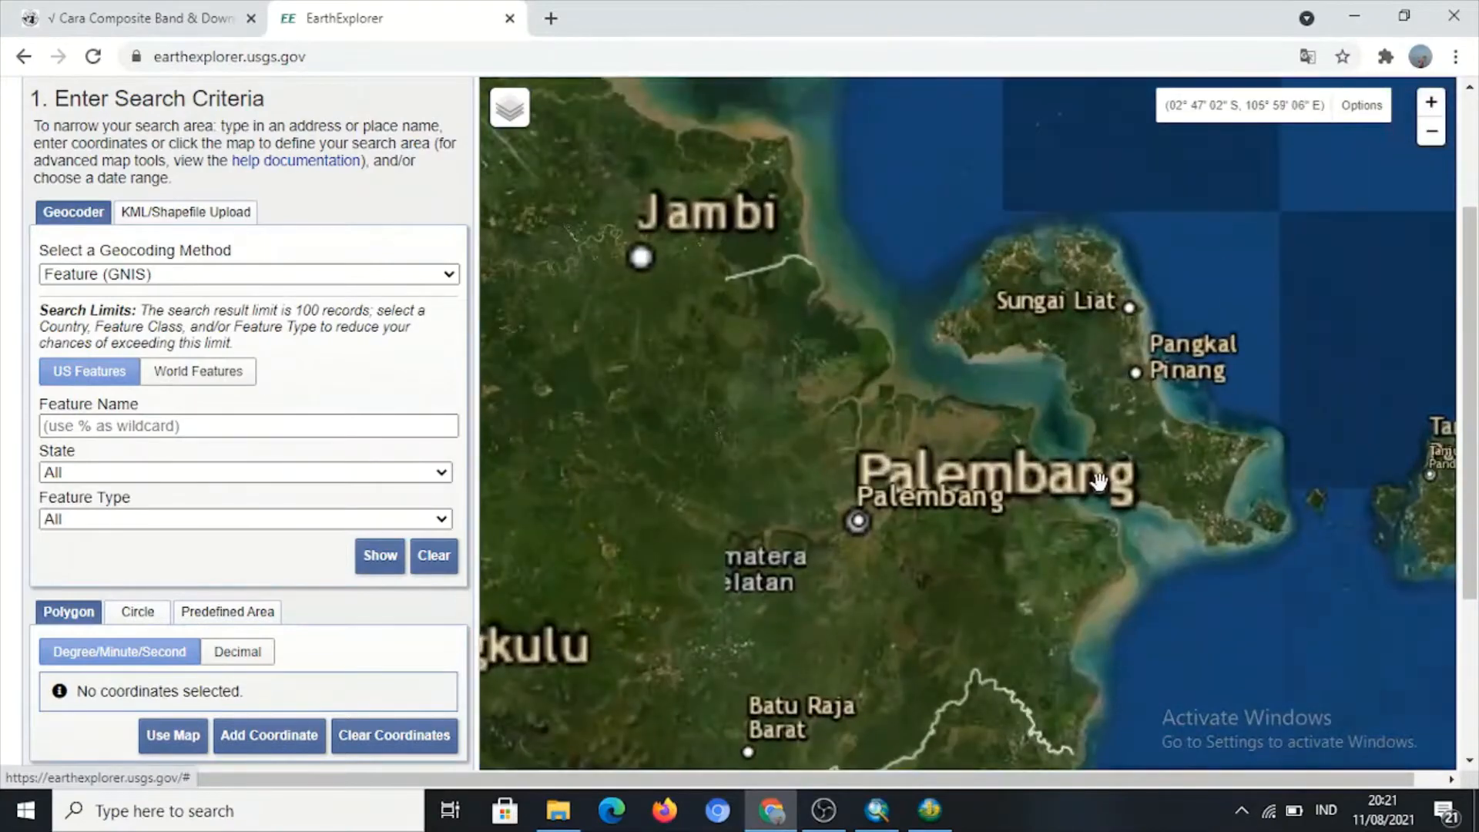
pyautogui.moveTo(816, 447); pyautogui.dragTo(937, 393)
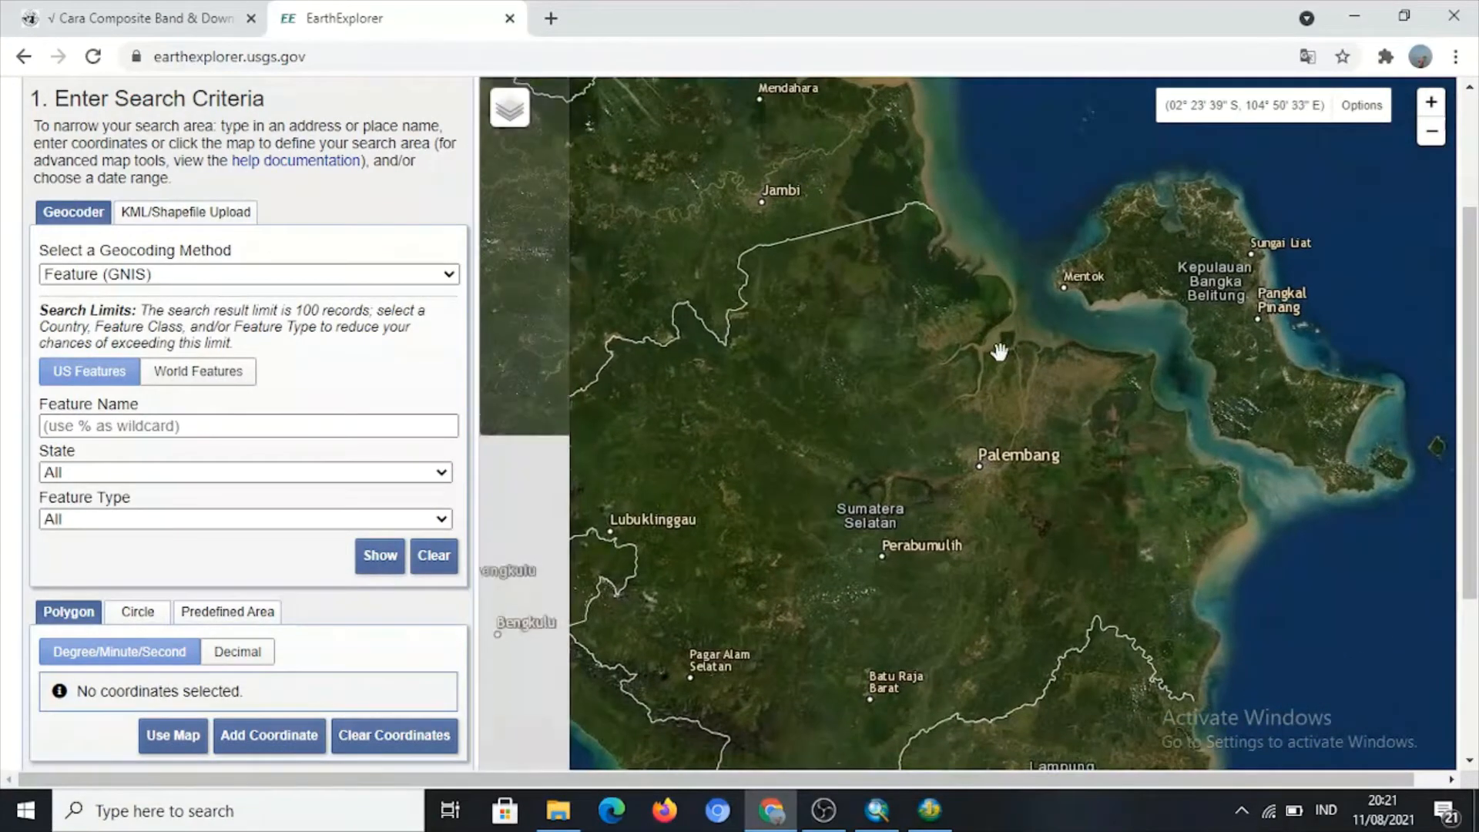
pyautogui.moveTo(816, 446); pyautogui.dragTo(934, 340)
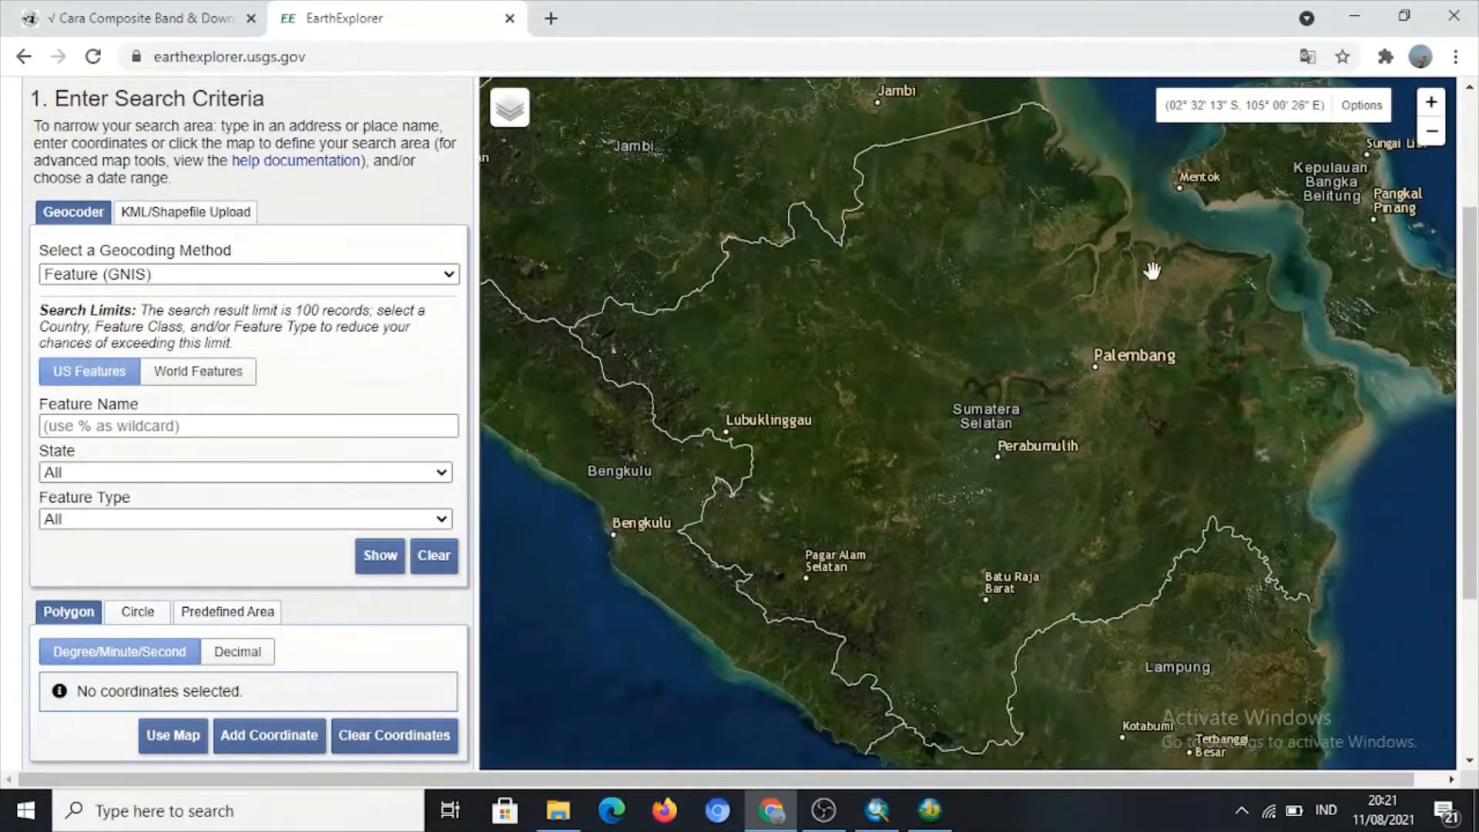
pyautogui.click(1435, 104)
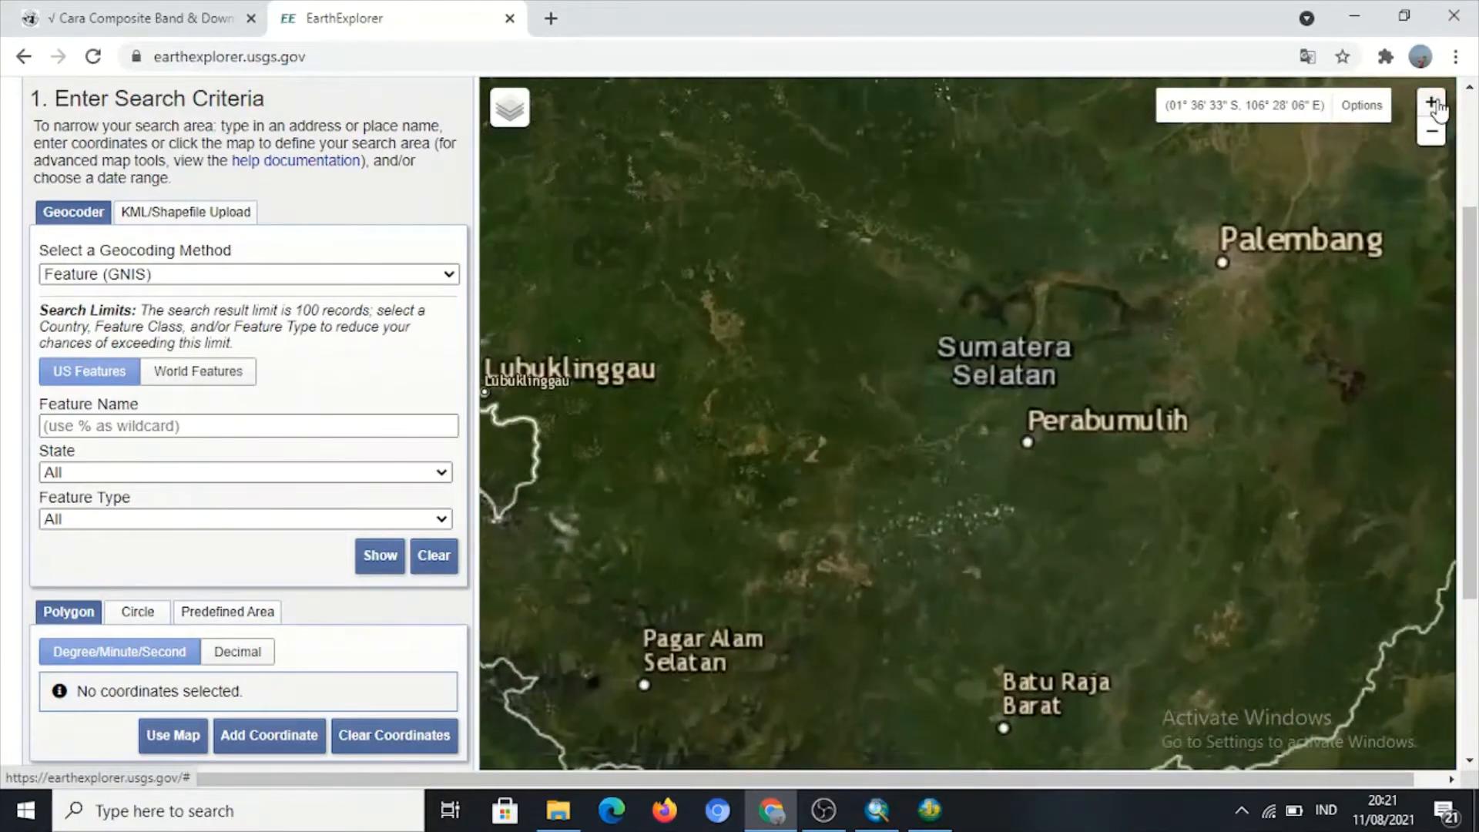
pyautogui.moveTo(983, 440); pyautogui.dragTo(1196, 306)
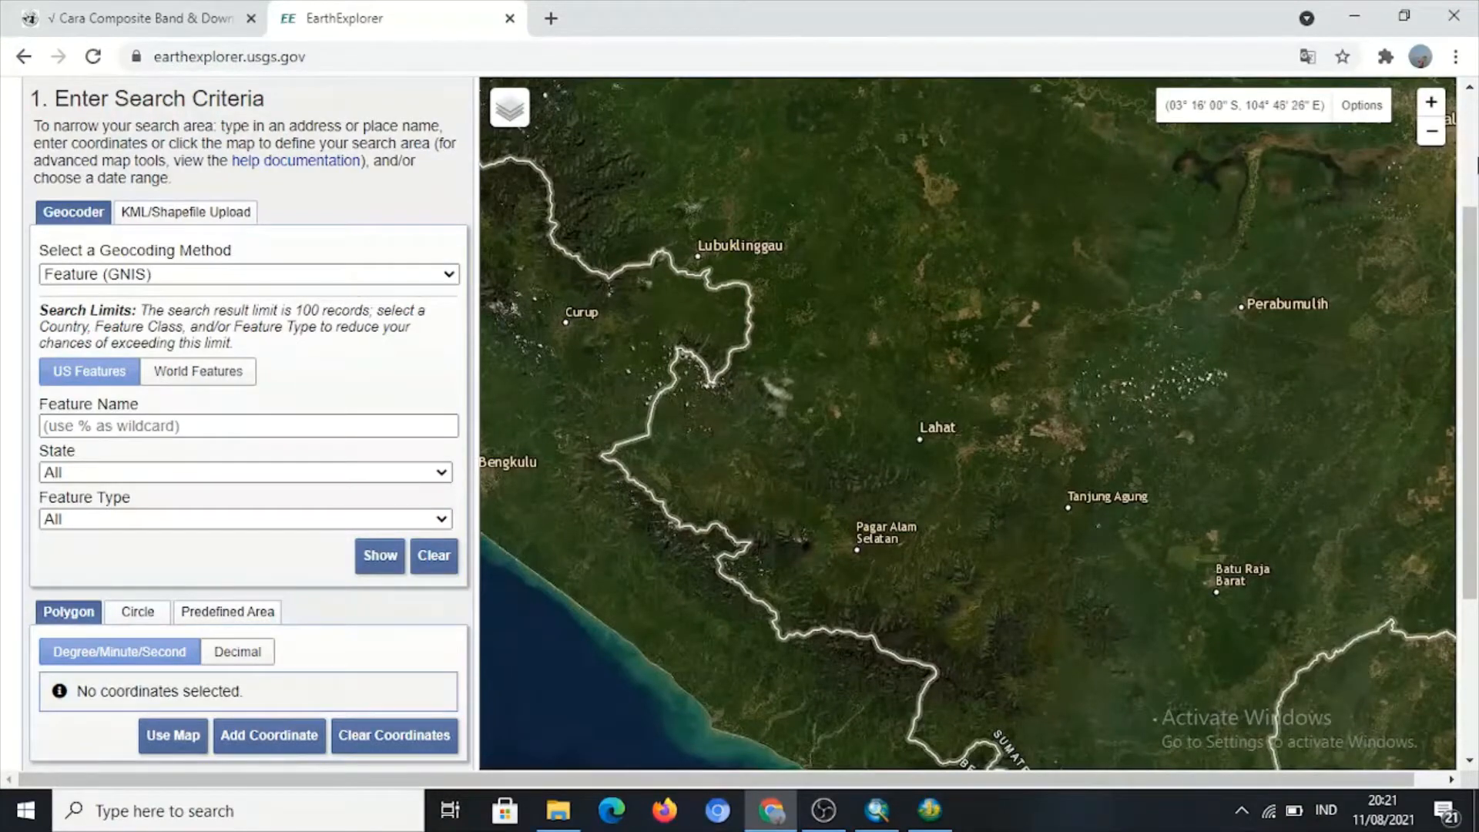
pyautogui.click(1432, 106)
pyautogui.moveTo(1392, 719); pyautogui.dragTo(855, 69)
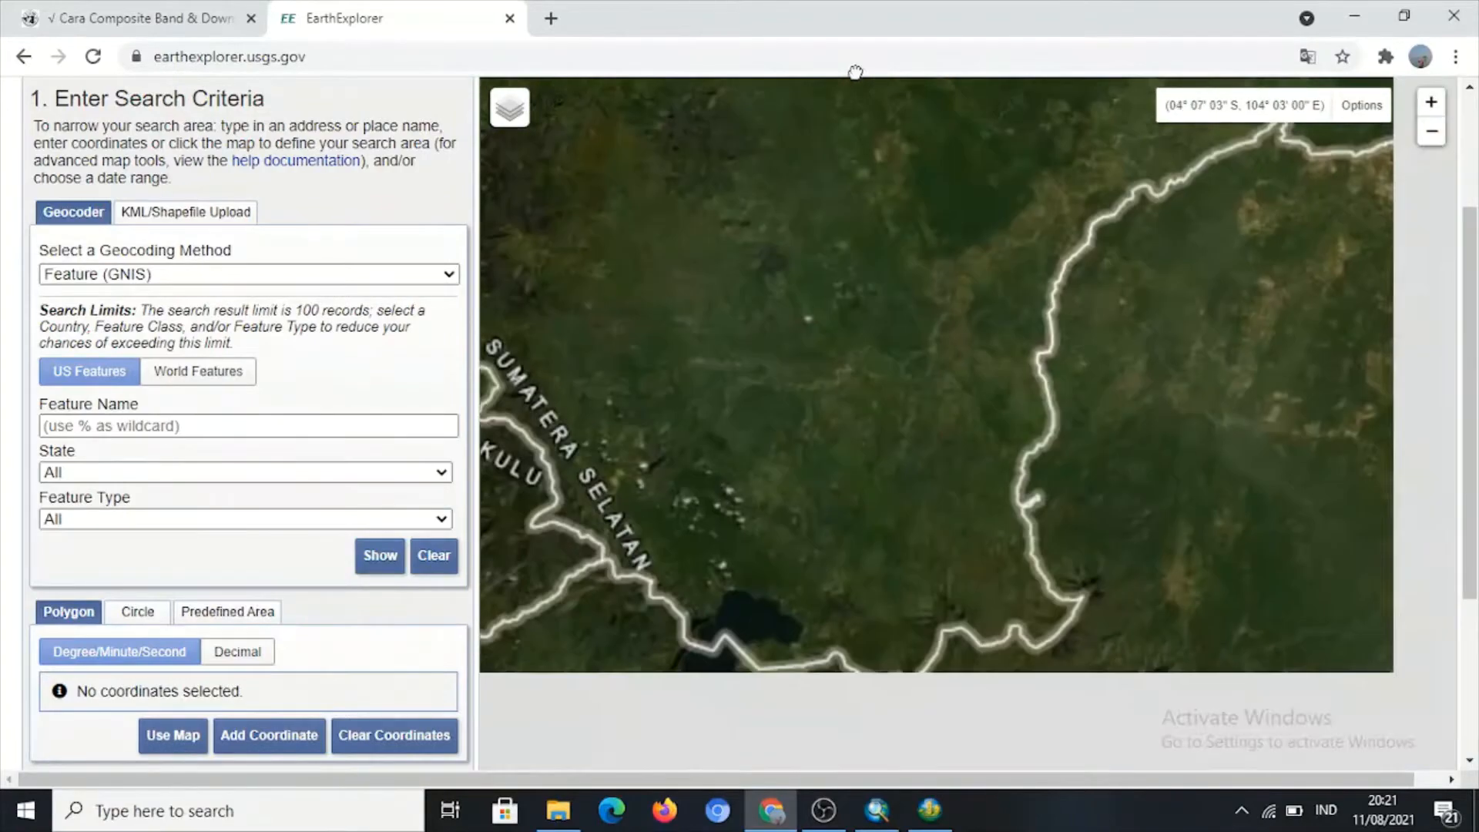
pyautogui.moveTo(1000, 369); pyautogui.dragTo(921, 123)
pyautogui.moveTo(954, 396); pyautogui.dragTo(743, 251)
pyautogui.moveTo(960, 349); pyautogui.dragTo(898, 188)
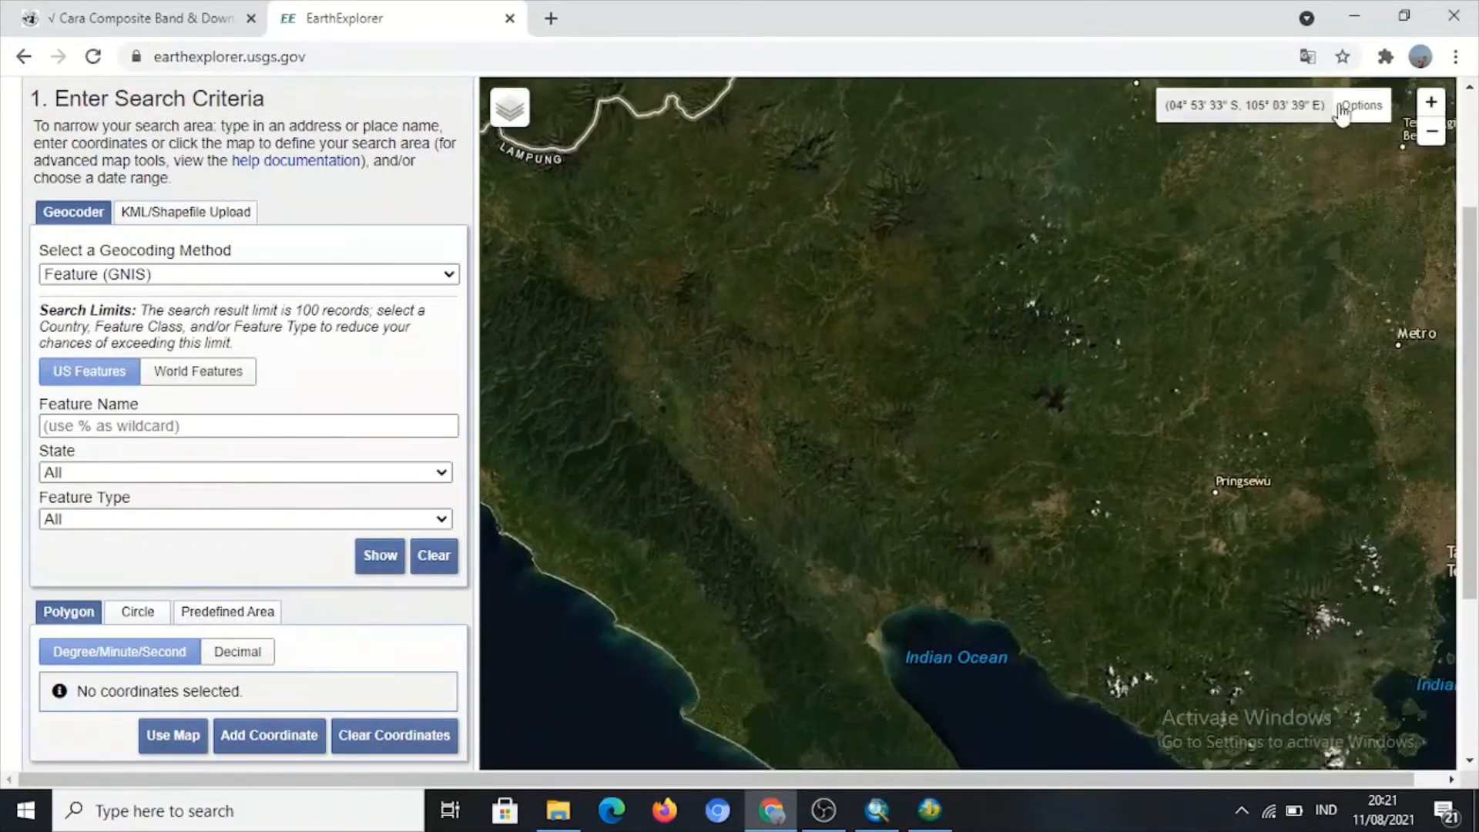
pyautogui.click(1431, 103)
pyautogui.moveTo(1172, 365); pyautogui.dragTo(1093, 199)
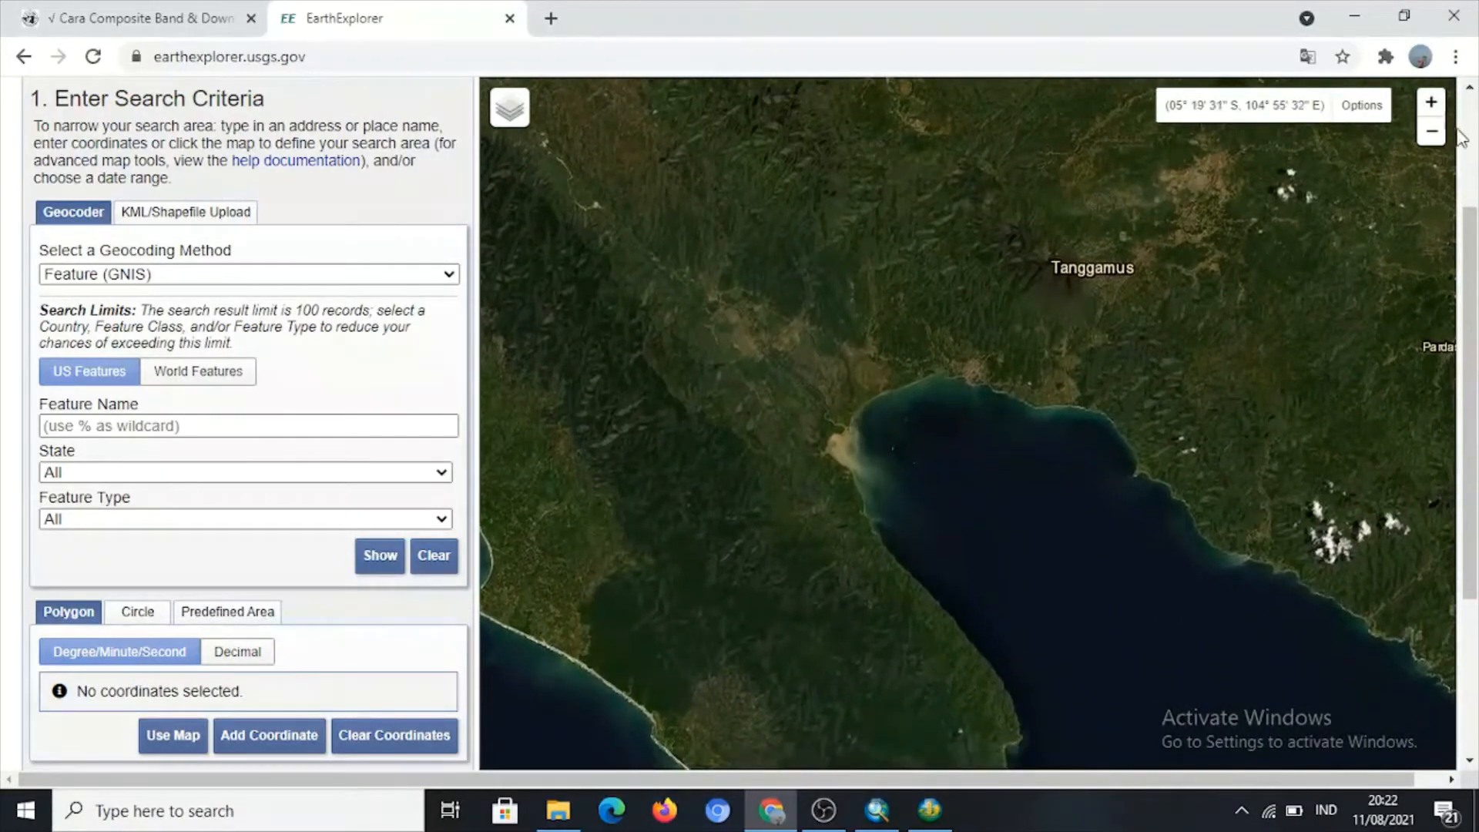
pyautogui.click(1431, 131)
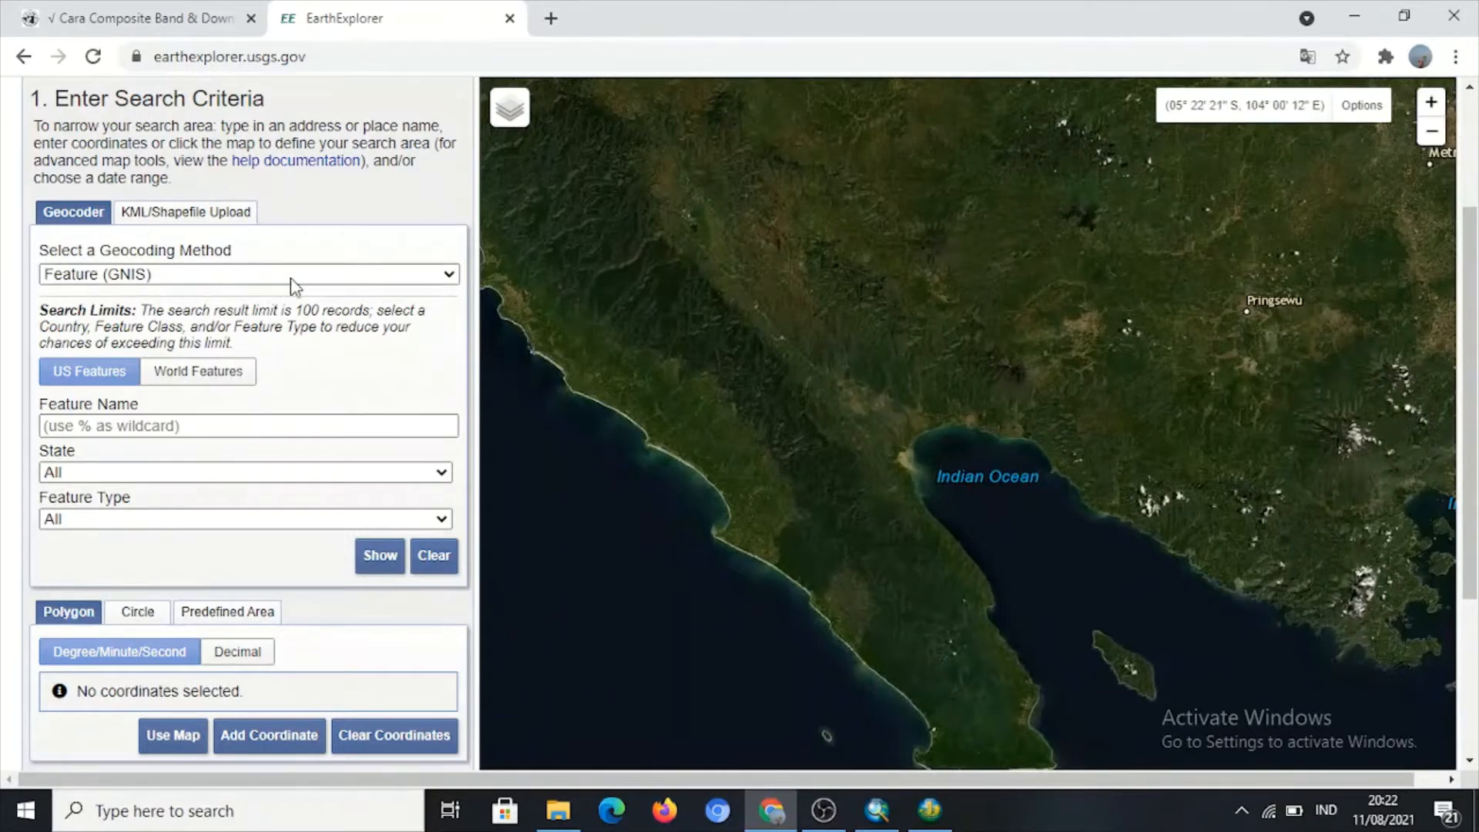
# Set the geocoding method to Address/Place and mark a four-corner search polygon spanning about 05°07'–05°32' S, 104°13'–104°48' E.
pyautogui.click(449, 275)
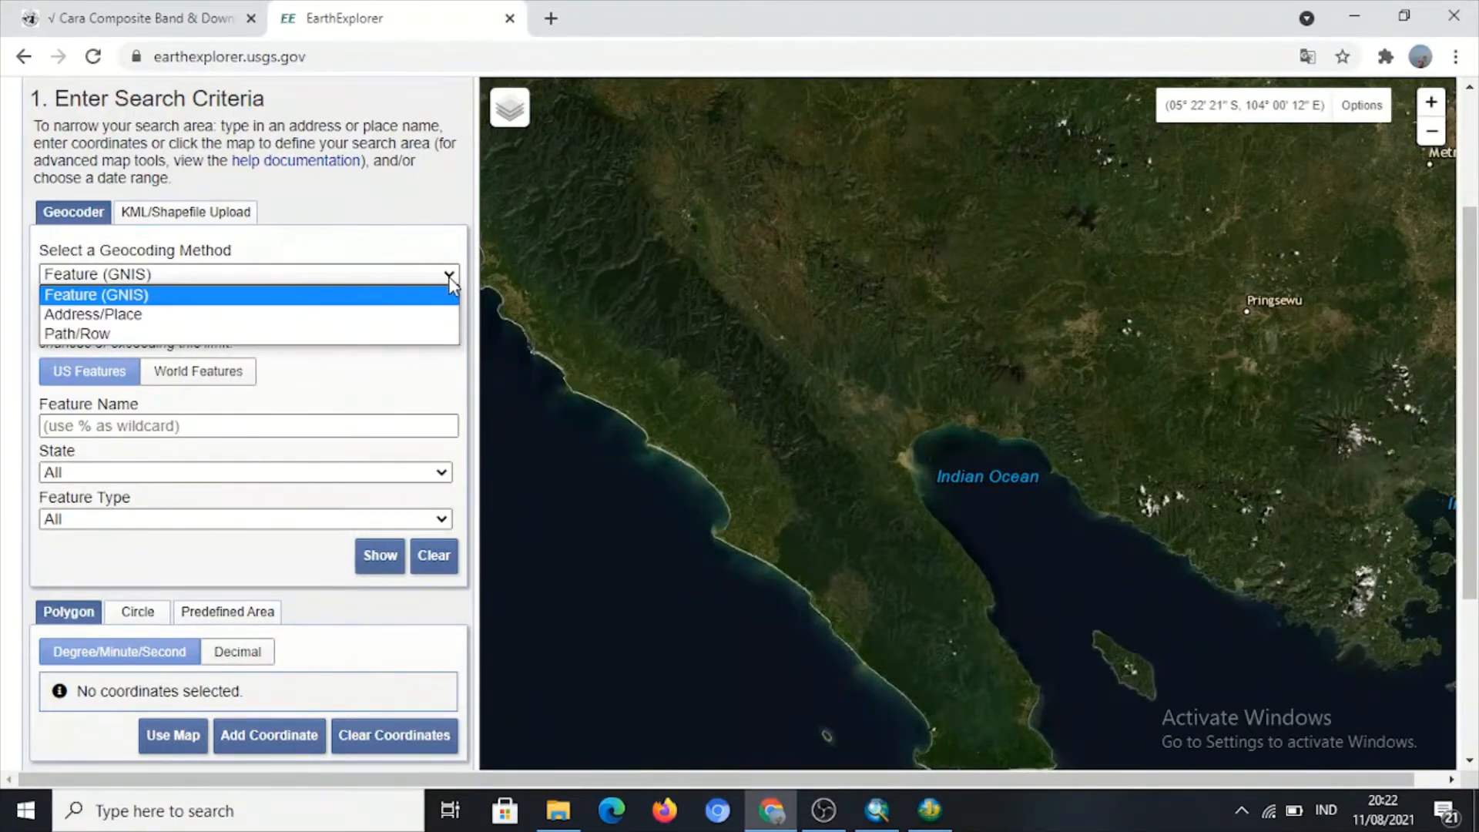
pyautogui.click(436, 313)
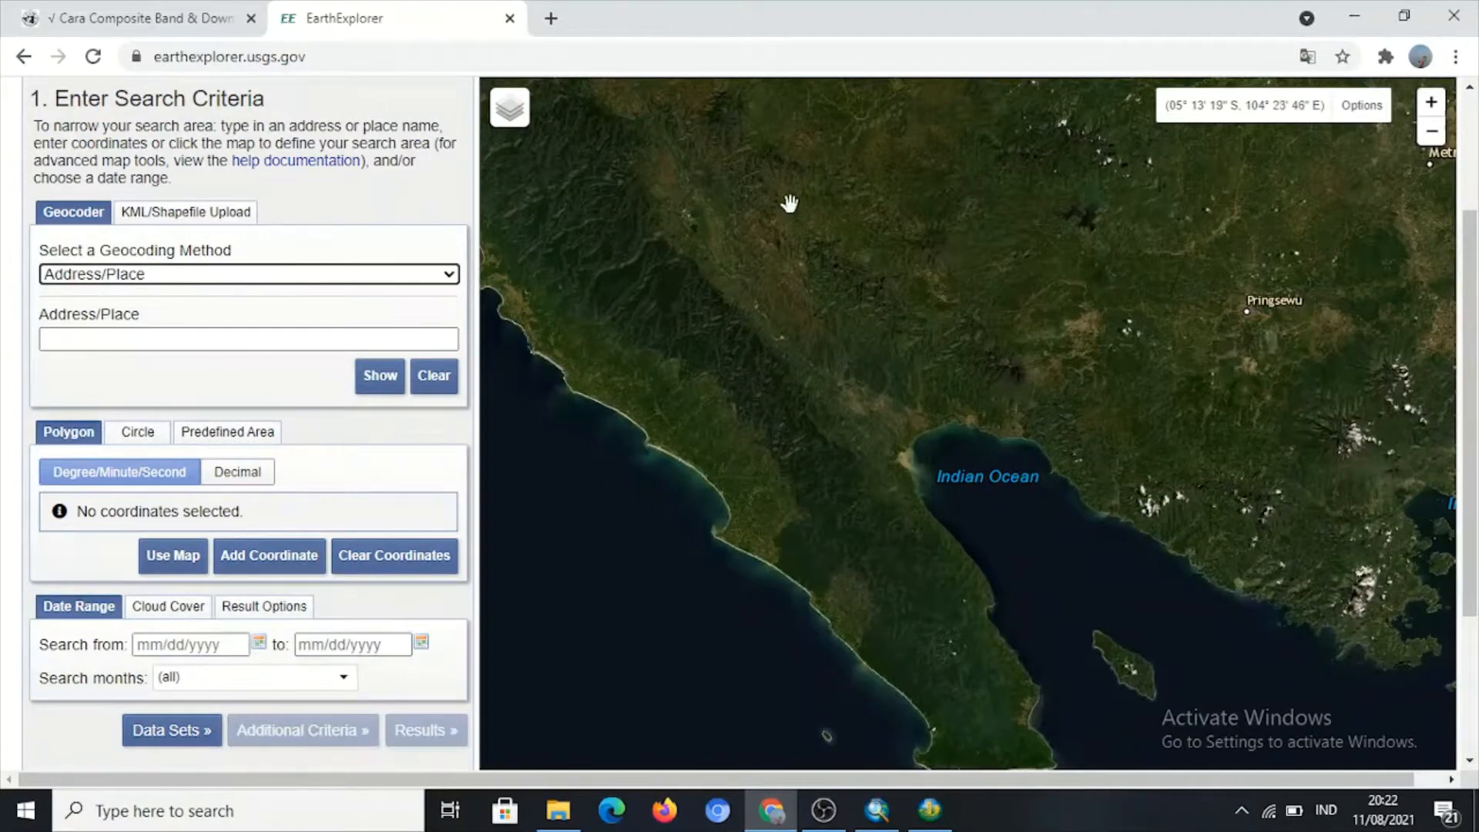
pyautogui.click(647, 175)
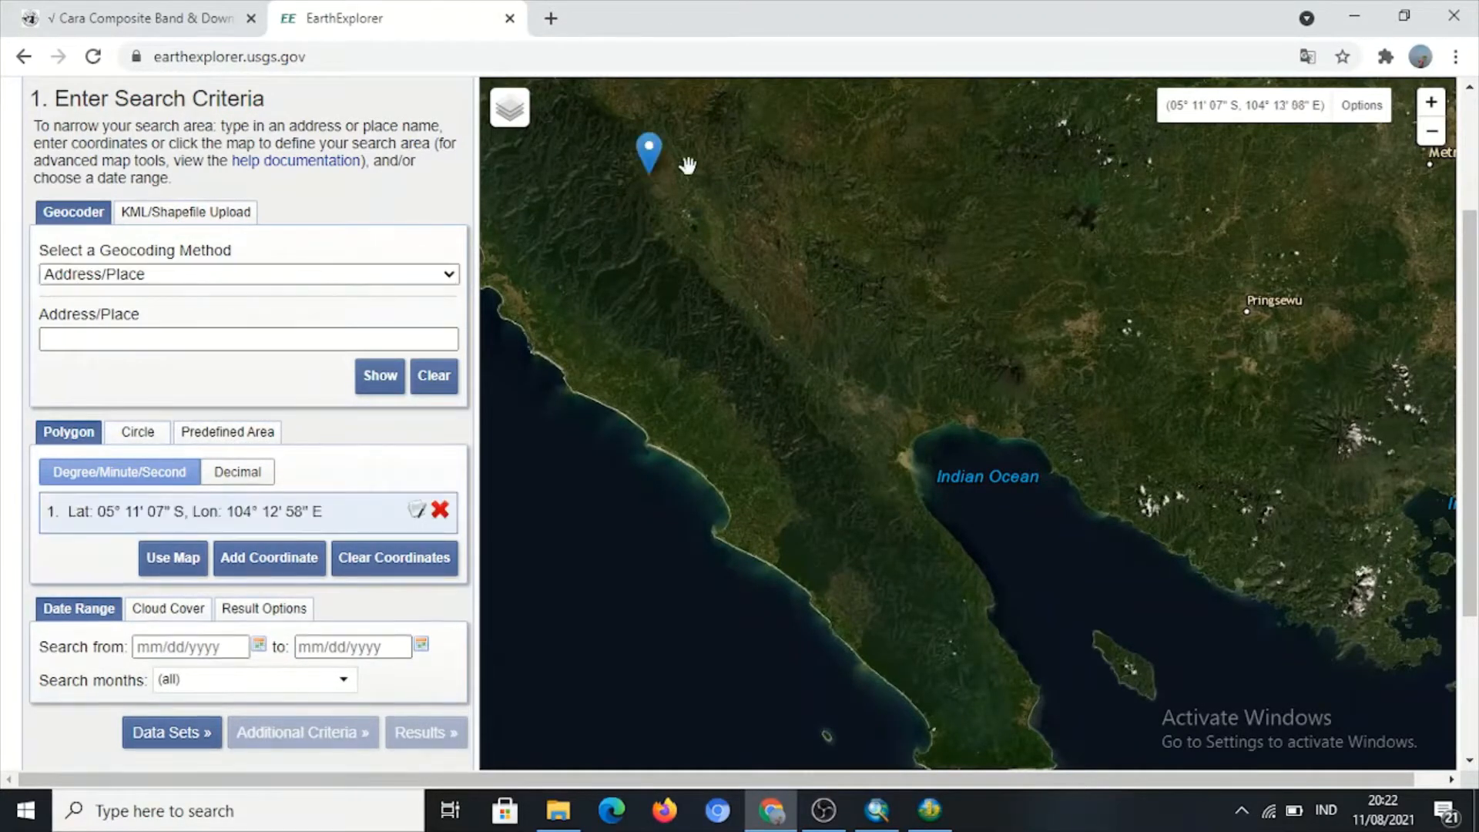
pyautogui.click(1067, 118)
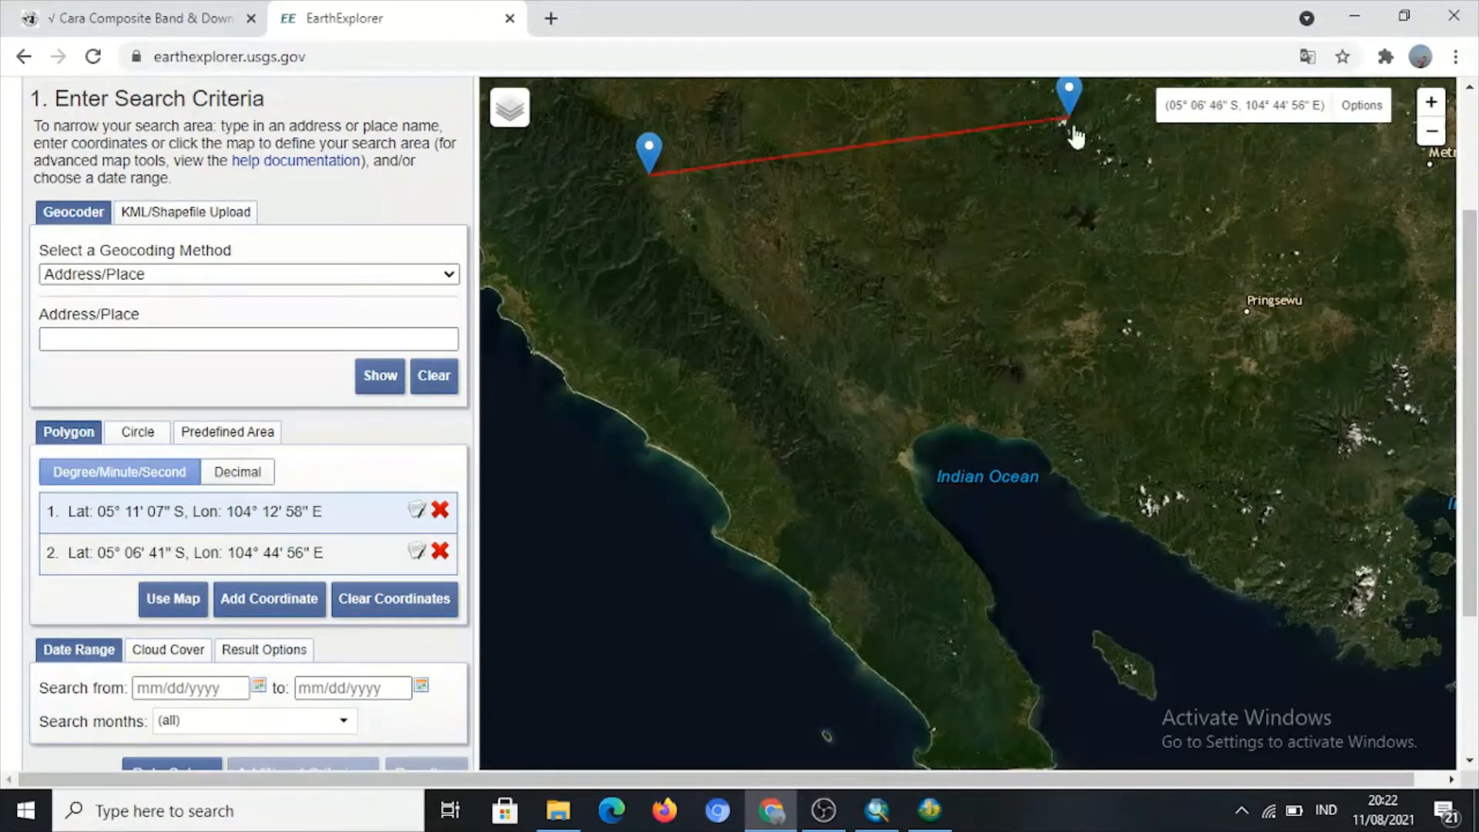
pyautogui.click(1106, 440)
pyautogui.click(794, 445)
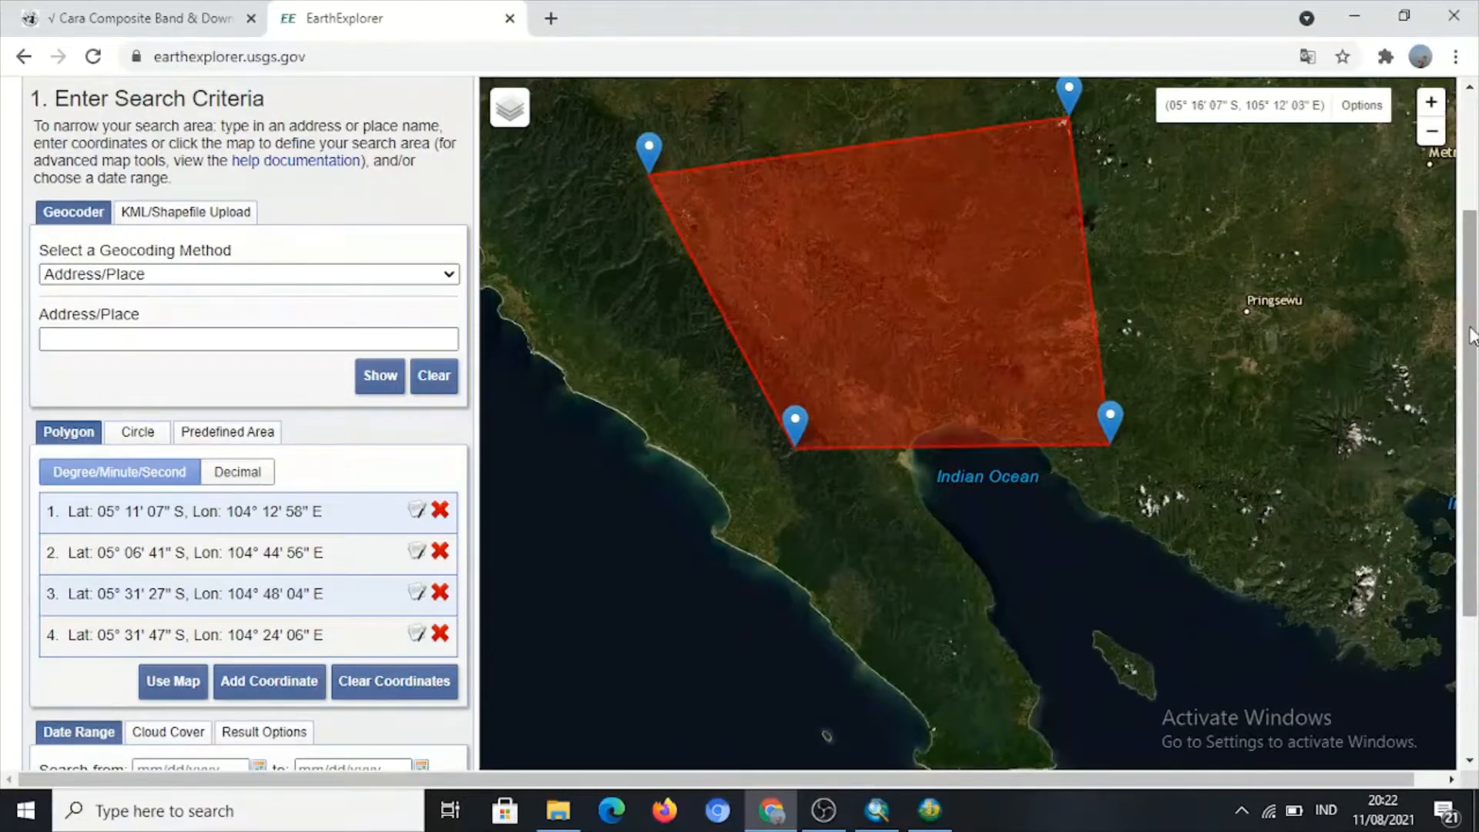
# Set the start of the search date range to 01/04/2018.
pyautogui.moveTo(1472, 335); pyautogui.dragTo(1468, 478)
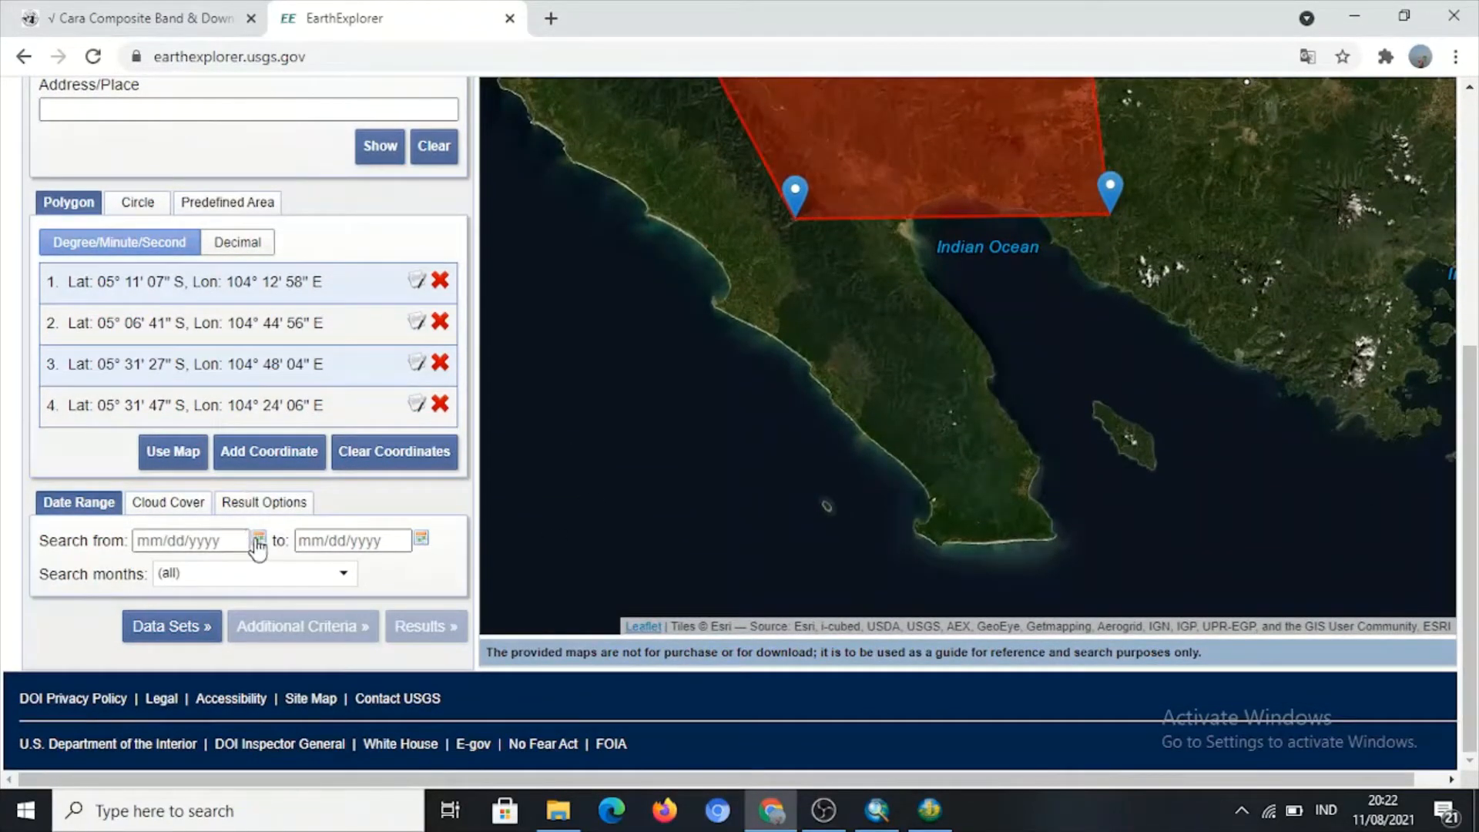
pyautogui.click(259, 540)
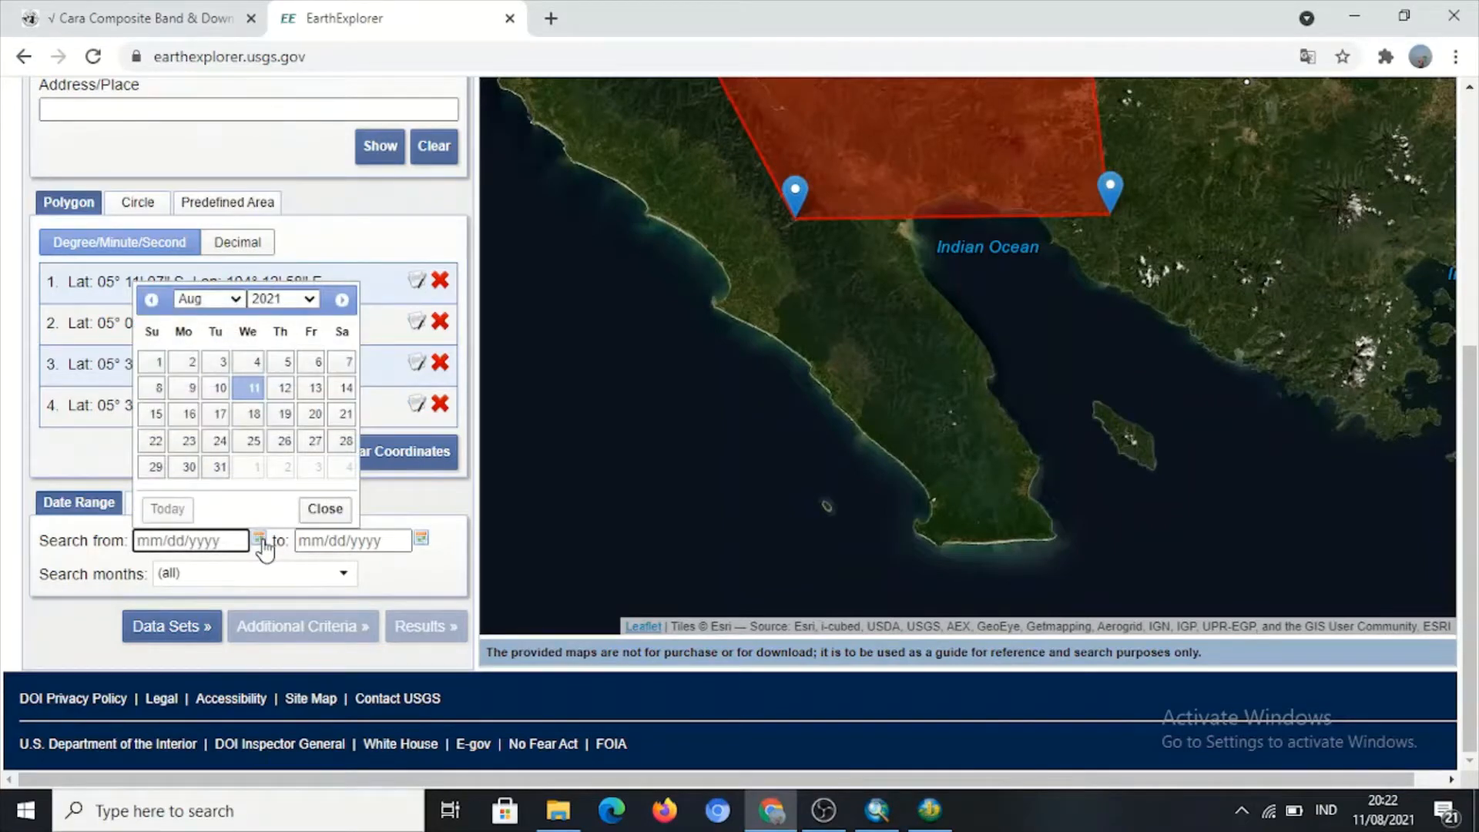
pyautogui.click(235, 300)
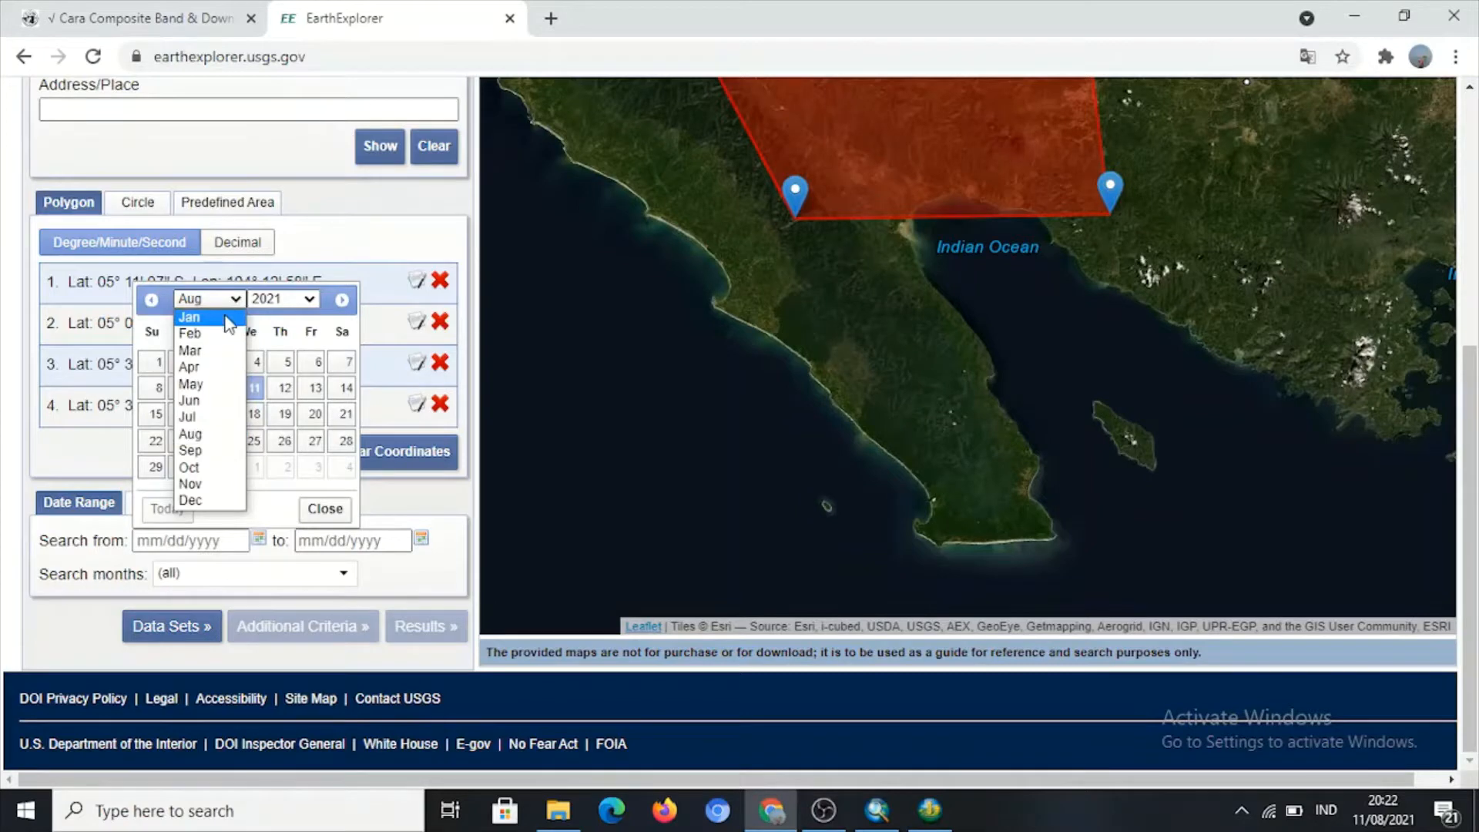
pyautogui.click(226, 319)
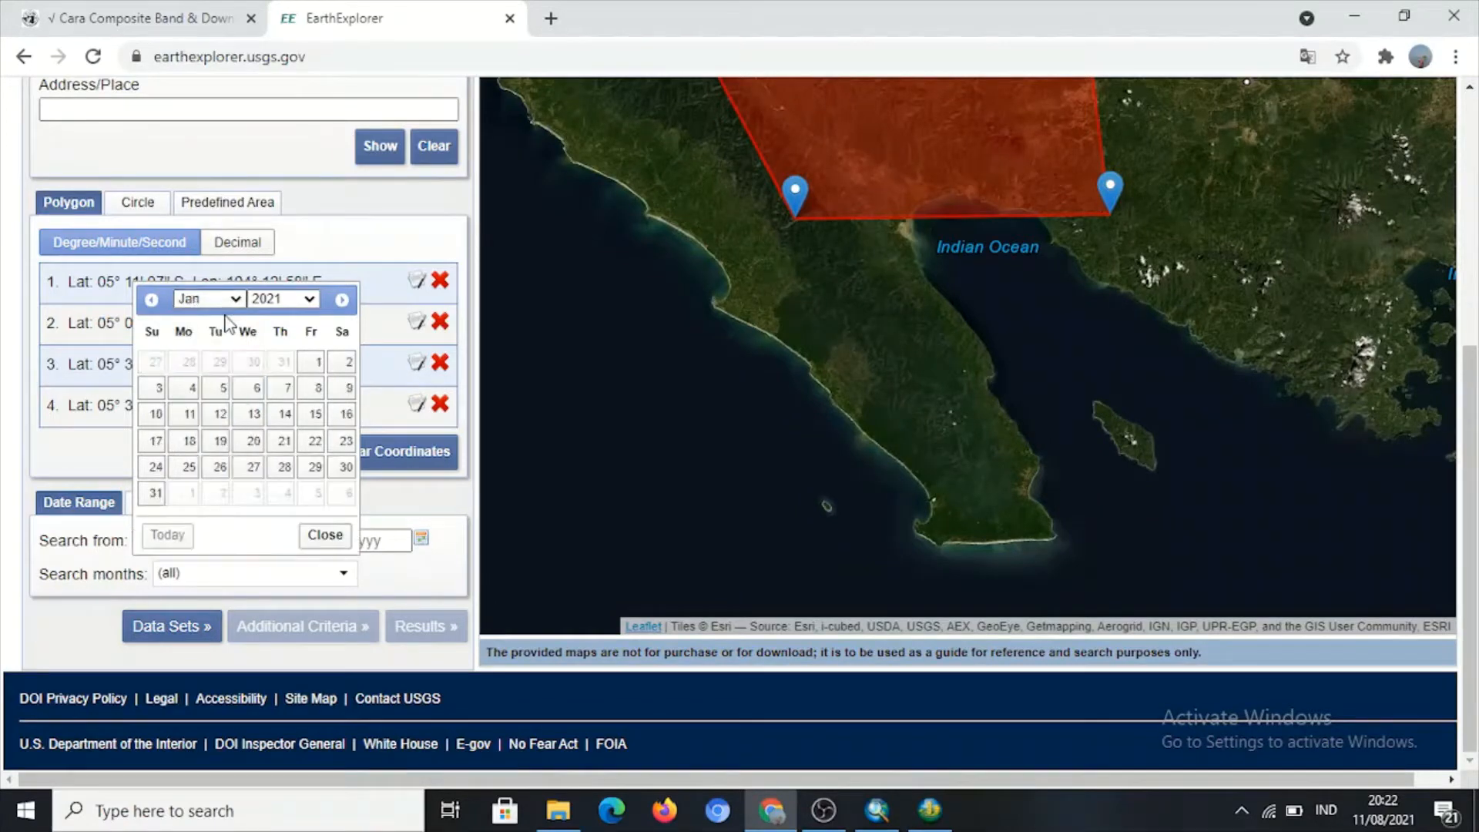
pyautogui.click(308, 300)
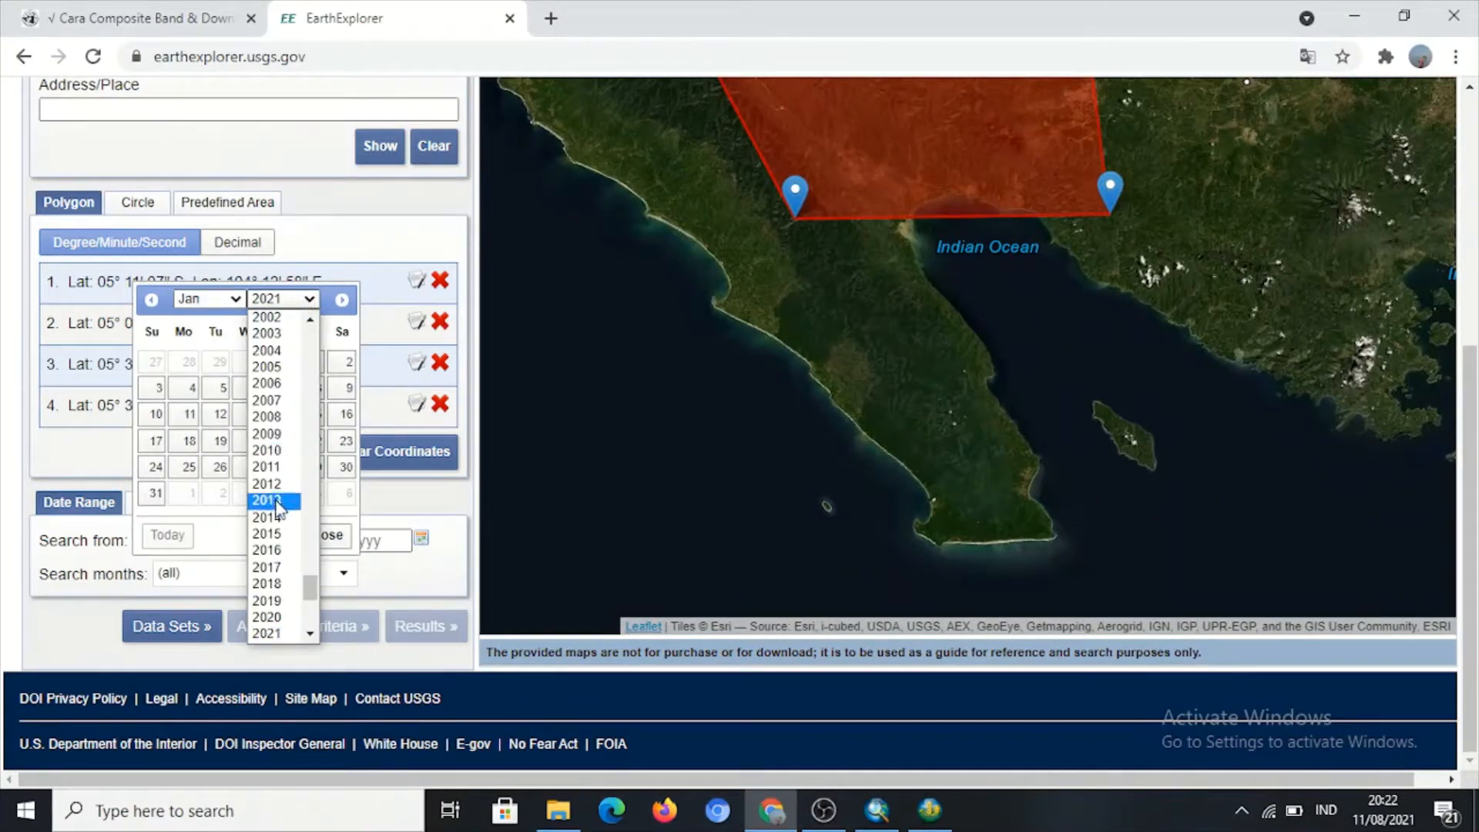
pyautogui.click(274, 587)
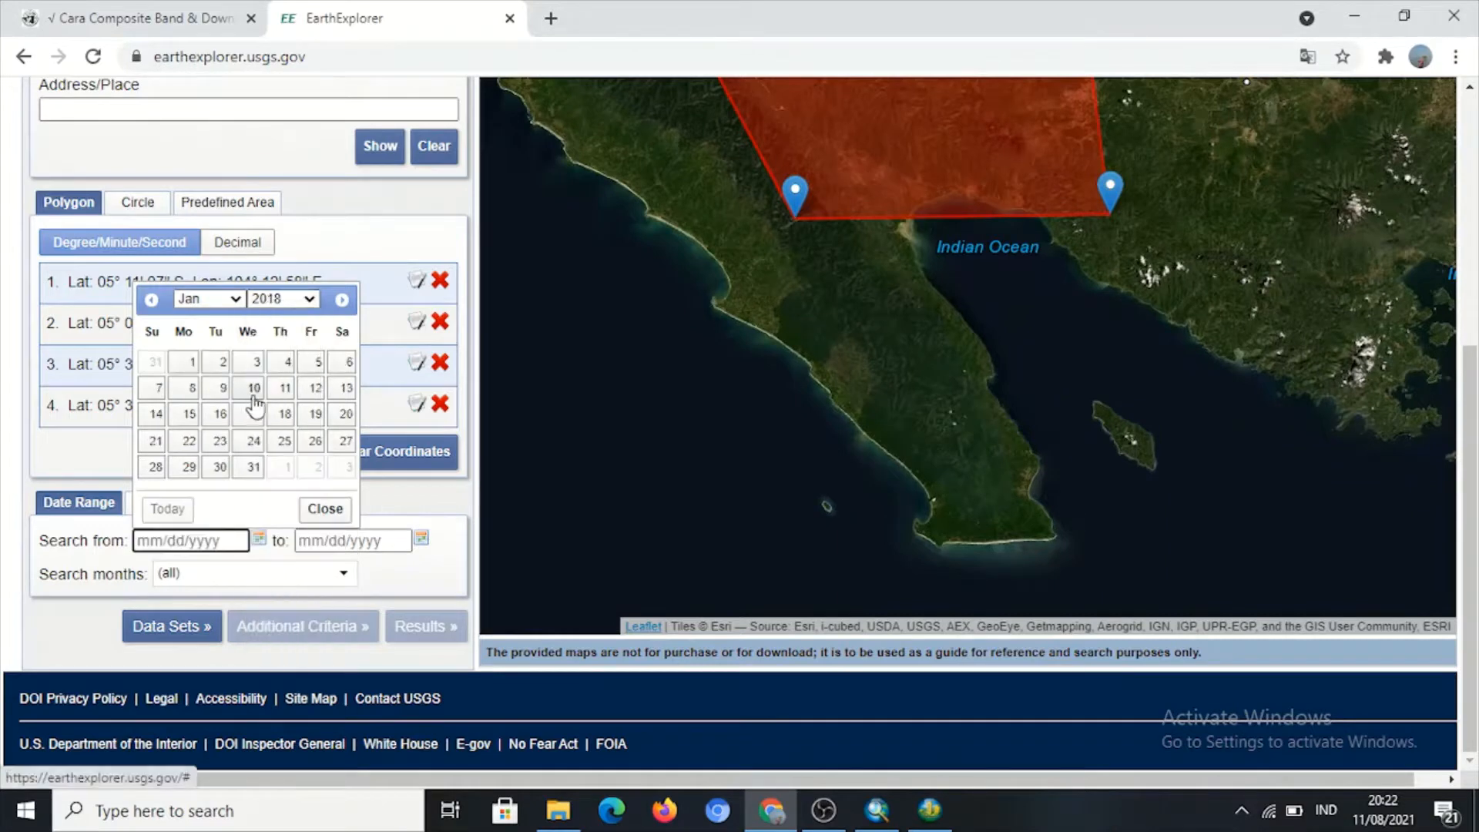
pyautogui.click(284, 364)
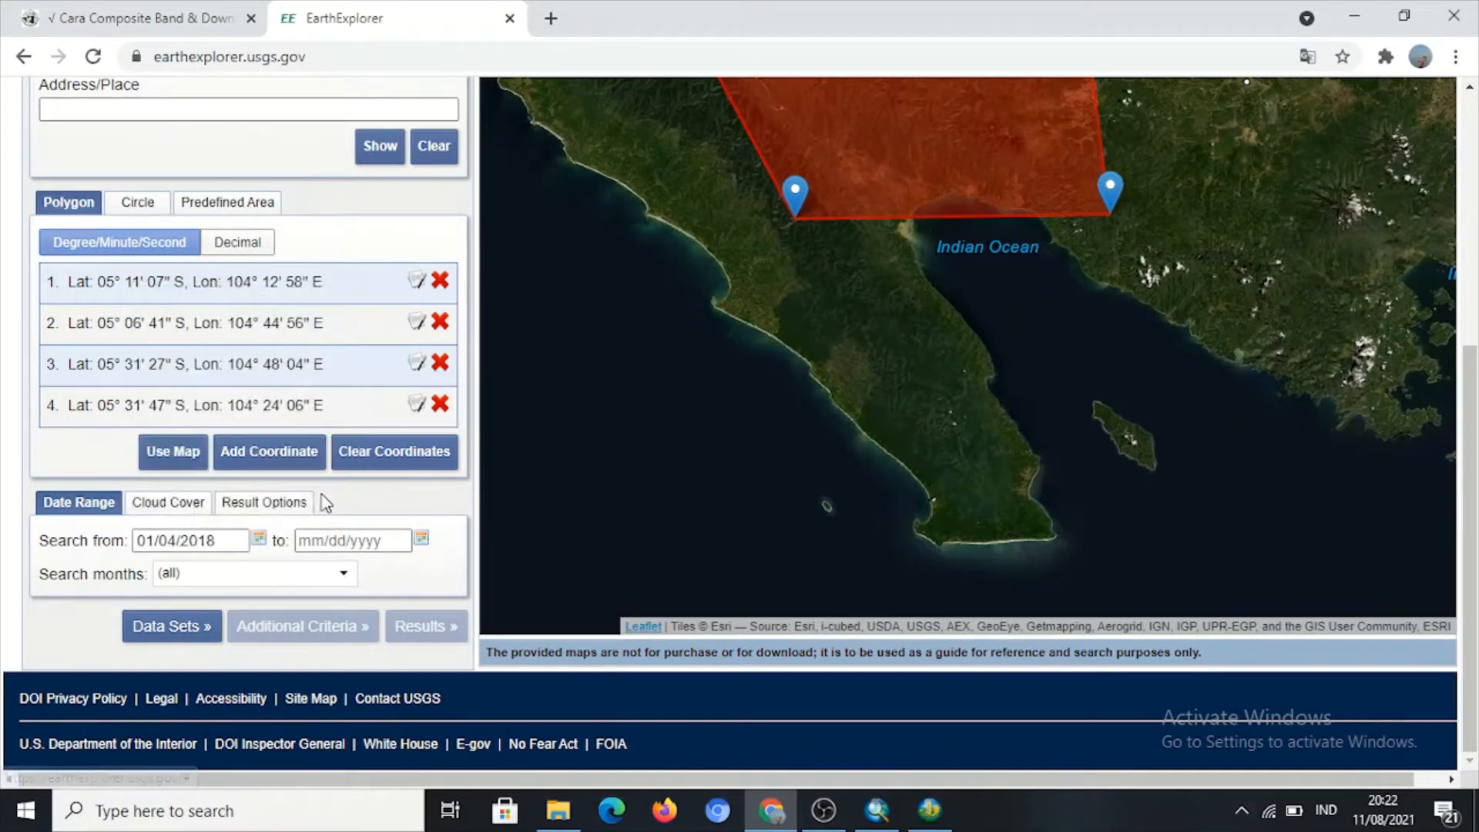
# Set the end of the search date range to 08/03/2021.
pyautogui.click(421, 539)
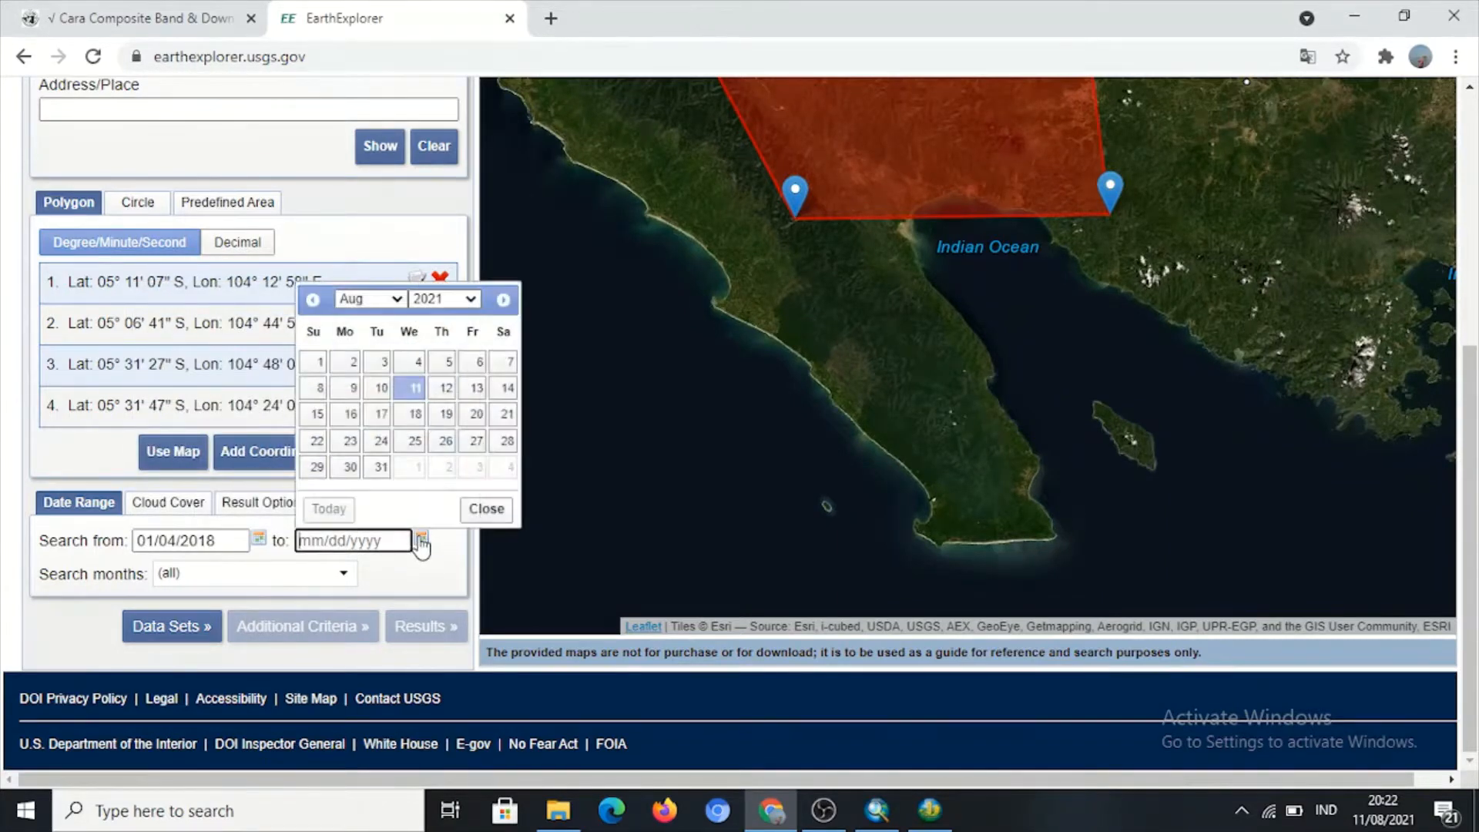
pyautogui.click(401, 300)
pyautogui.click(401, 300)
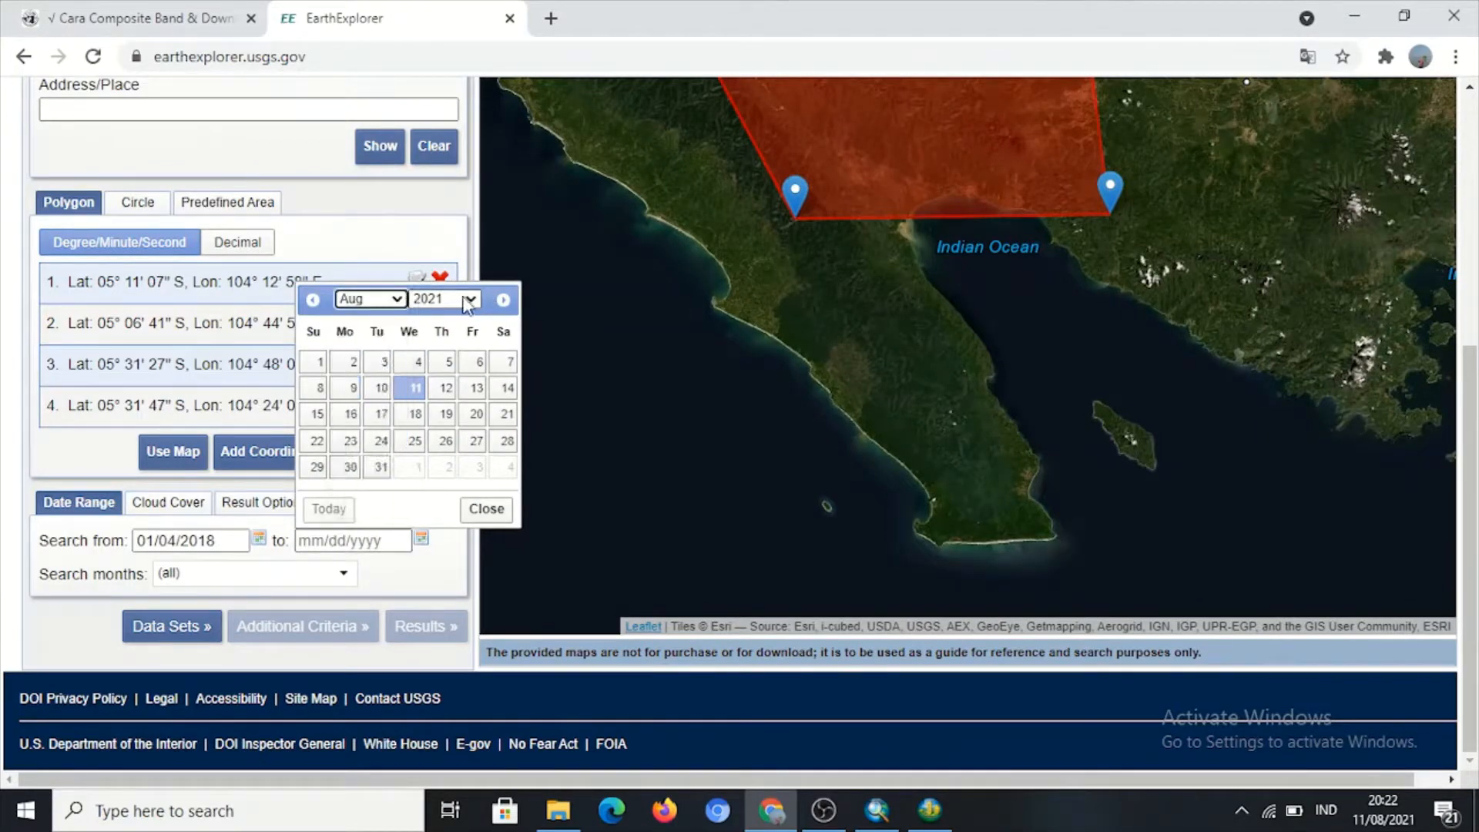
pyautogui.click(382, 361)
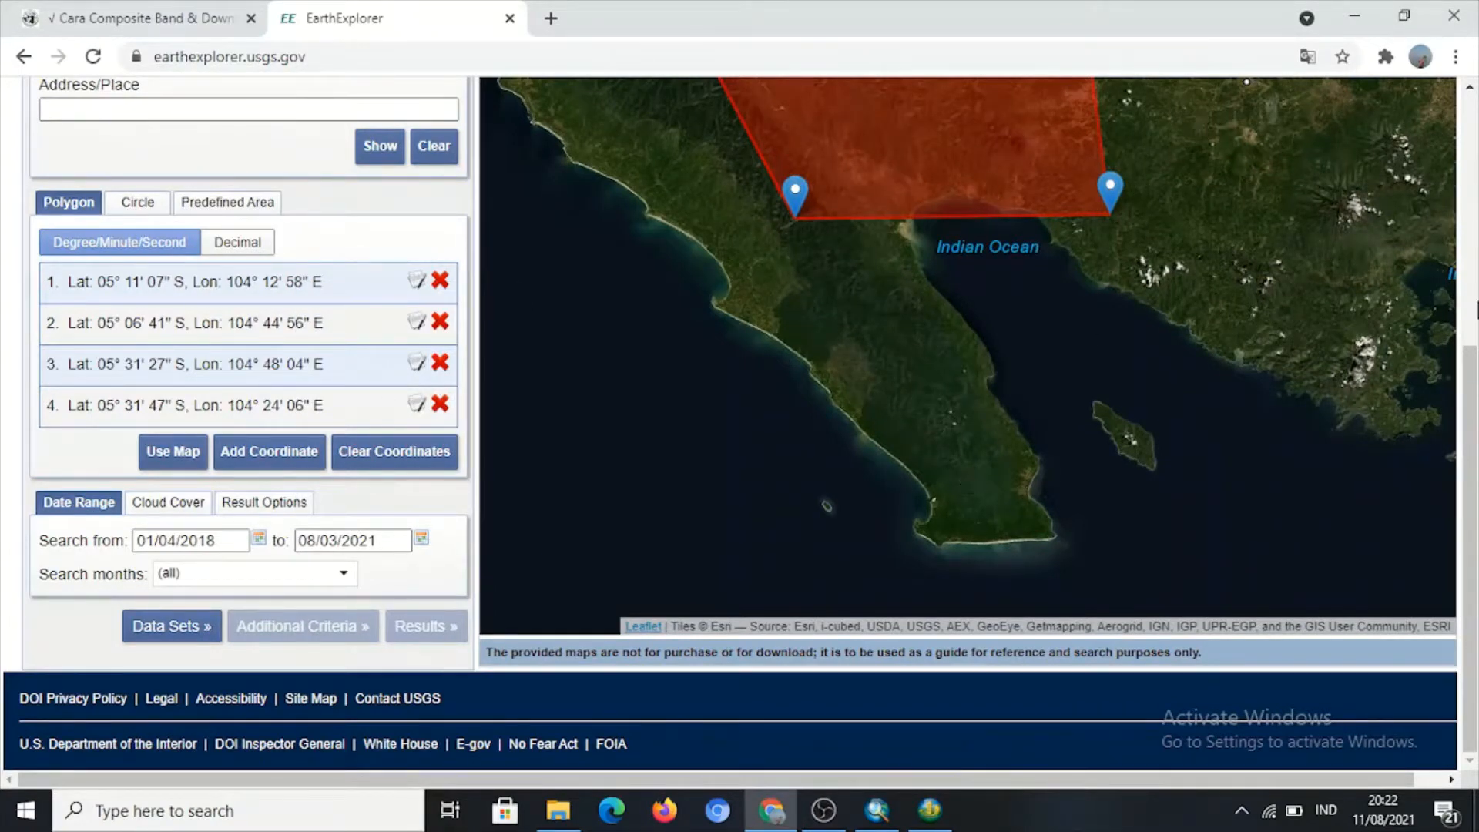
# Select the Sentinel-2 data set, accept its data set message and run the search.
pyautogui.click(172, 627)
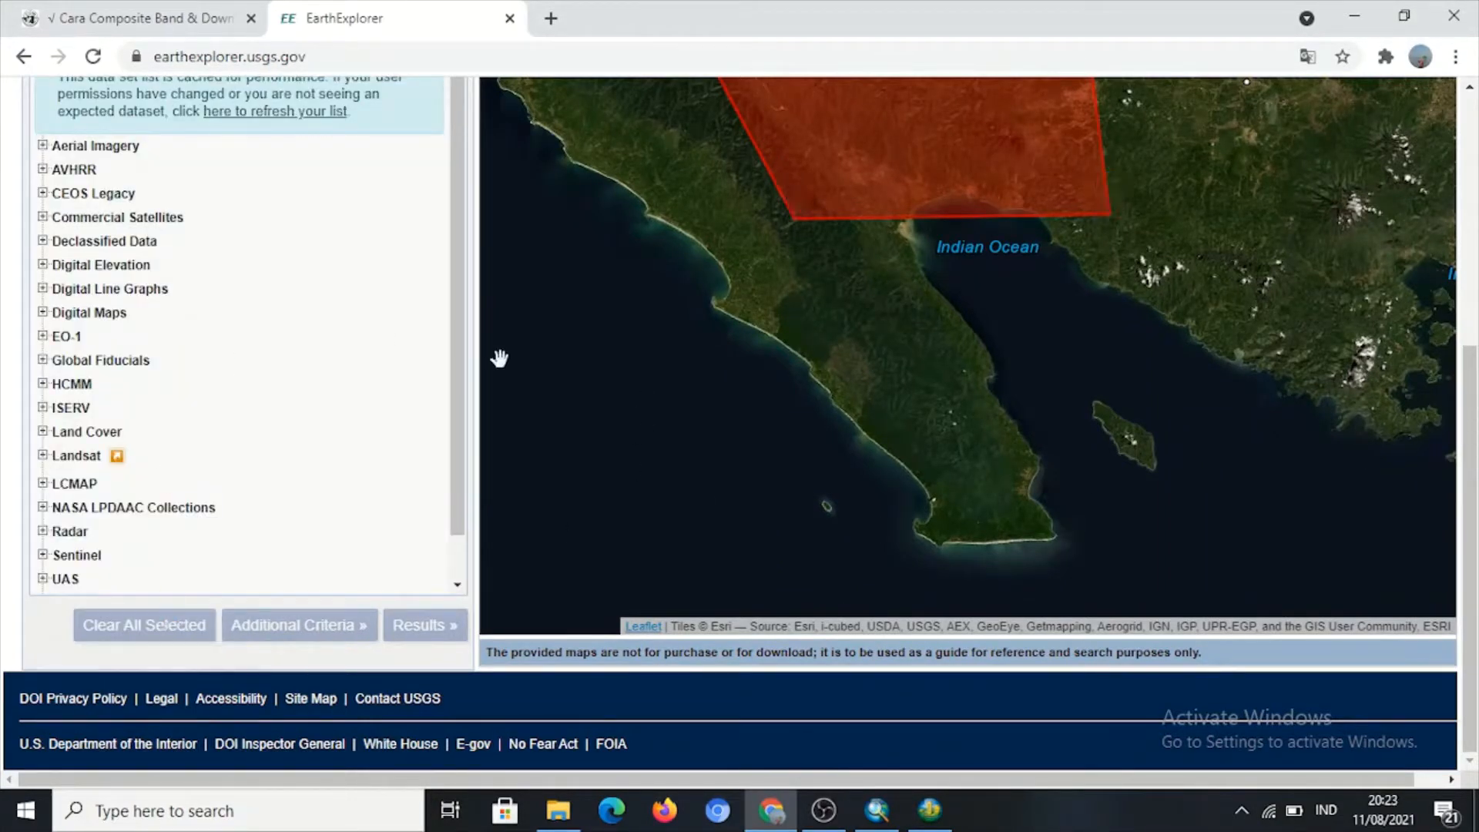
pyautogui.scroll(-2, 460, 350)
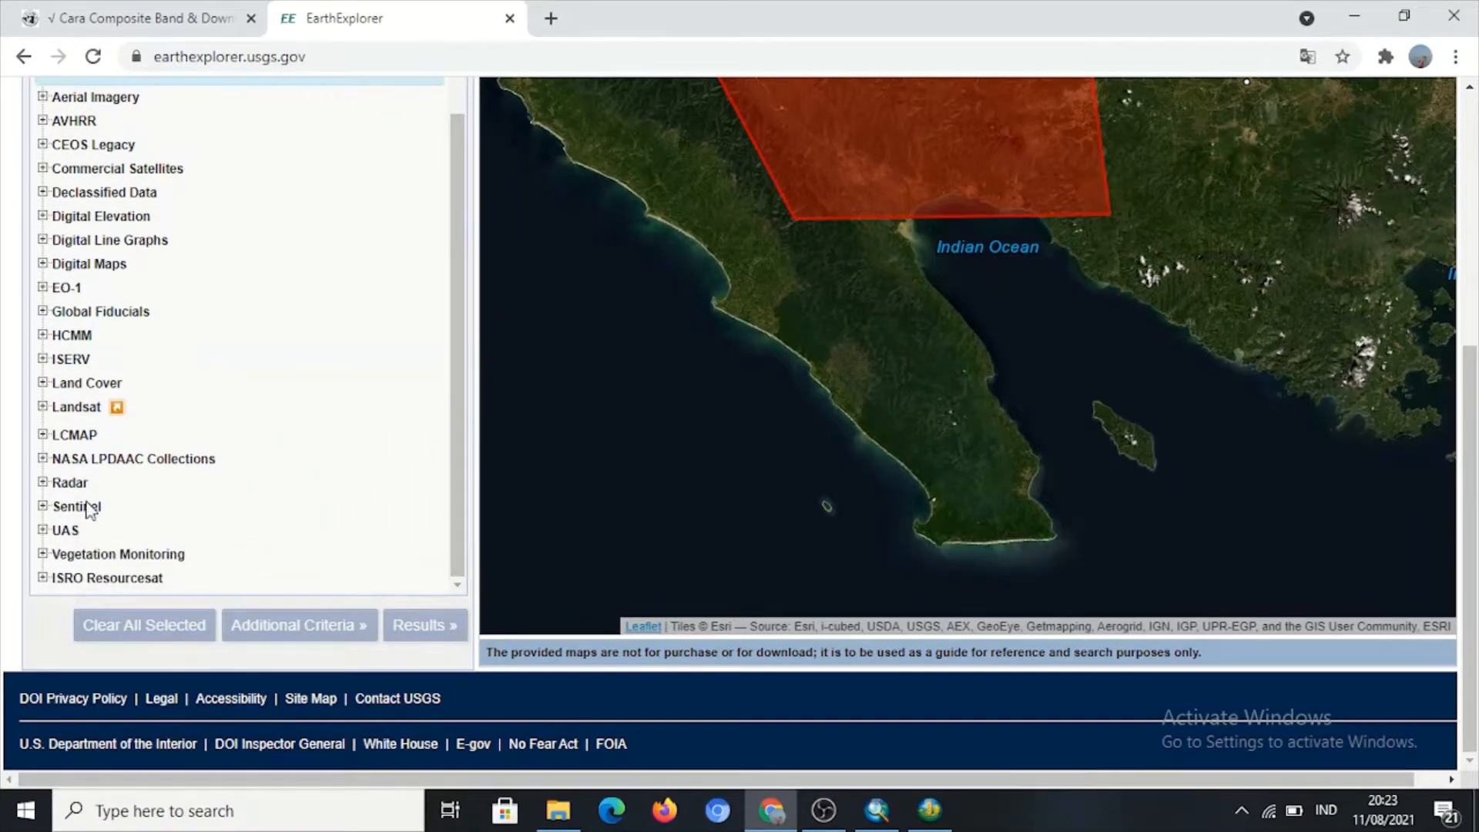
pyautogui.click(44, 506)
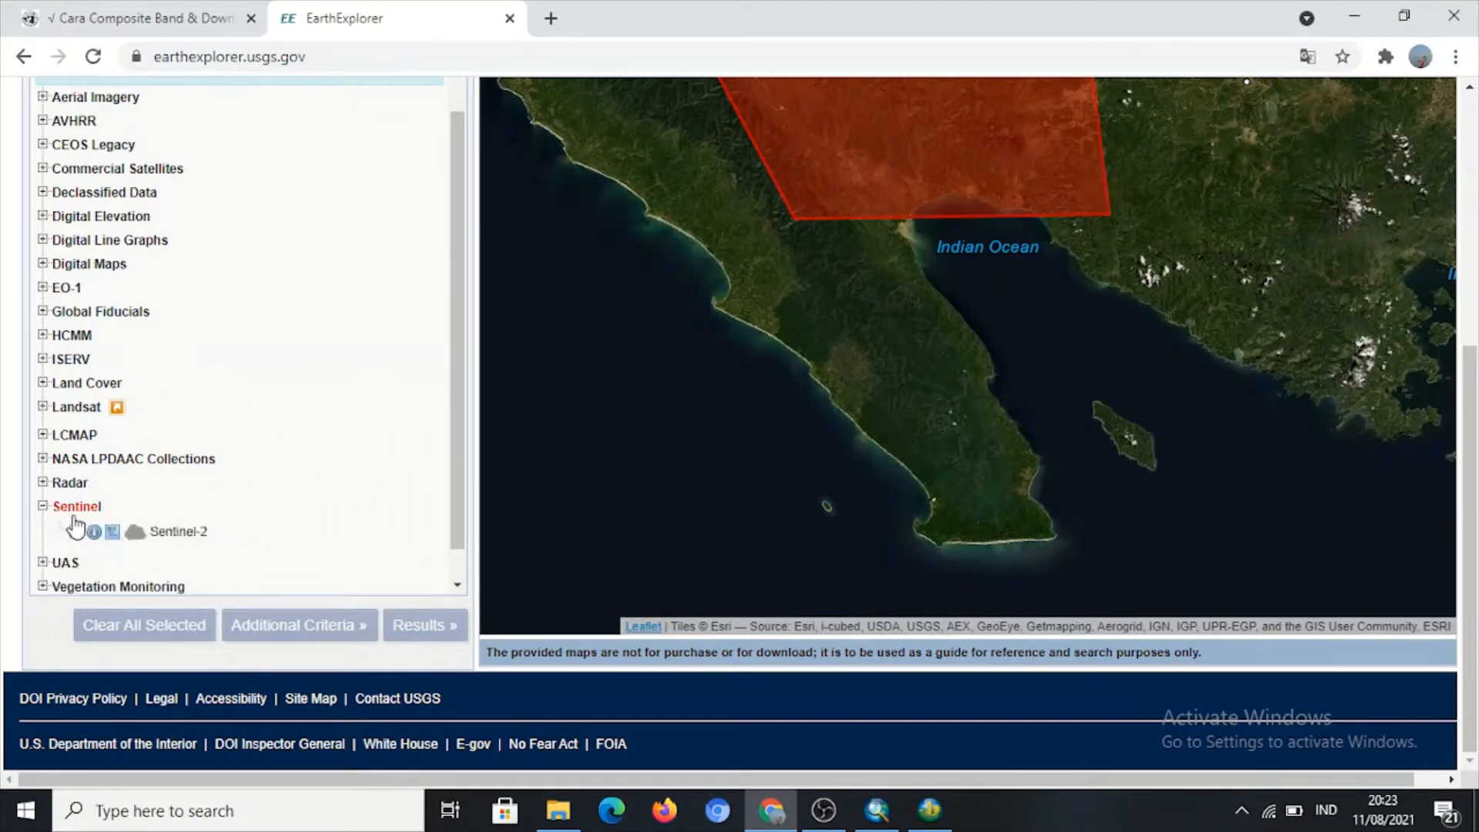
pyautogui.click(76, 531)
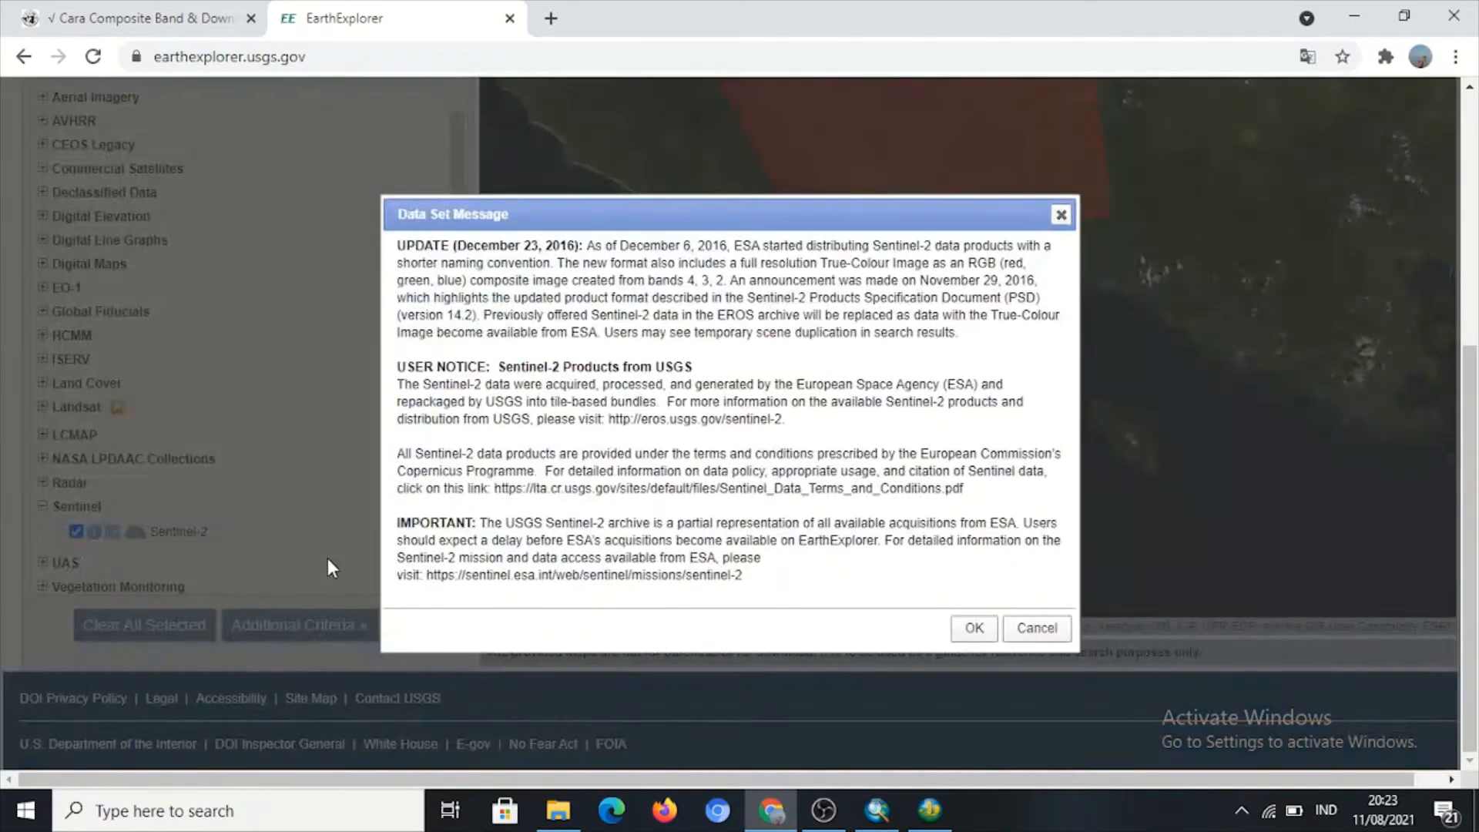
pyautogui.click(975, 628)
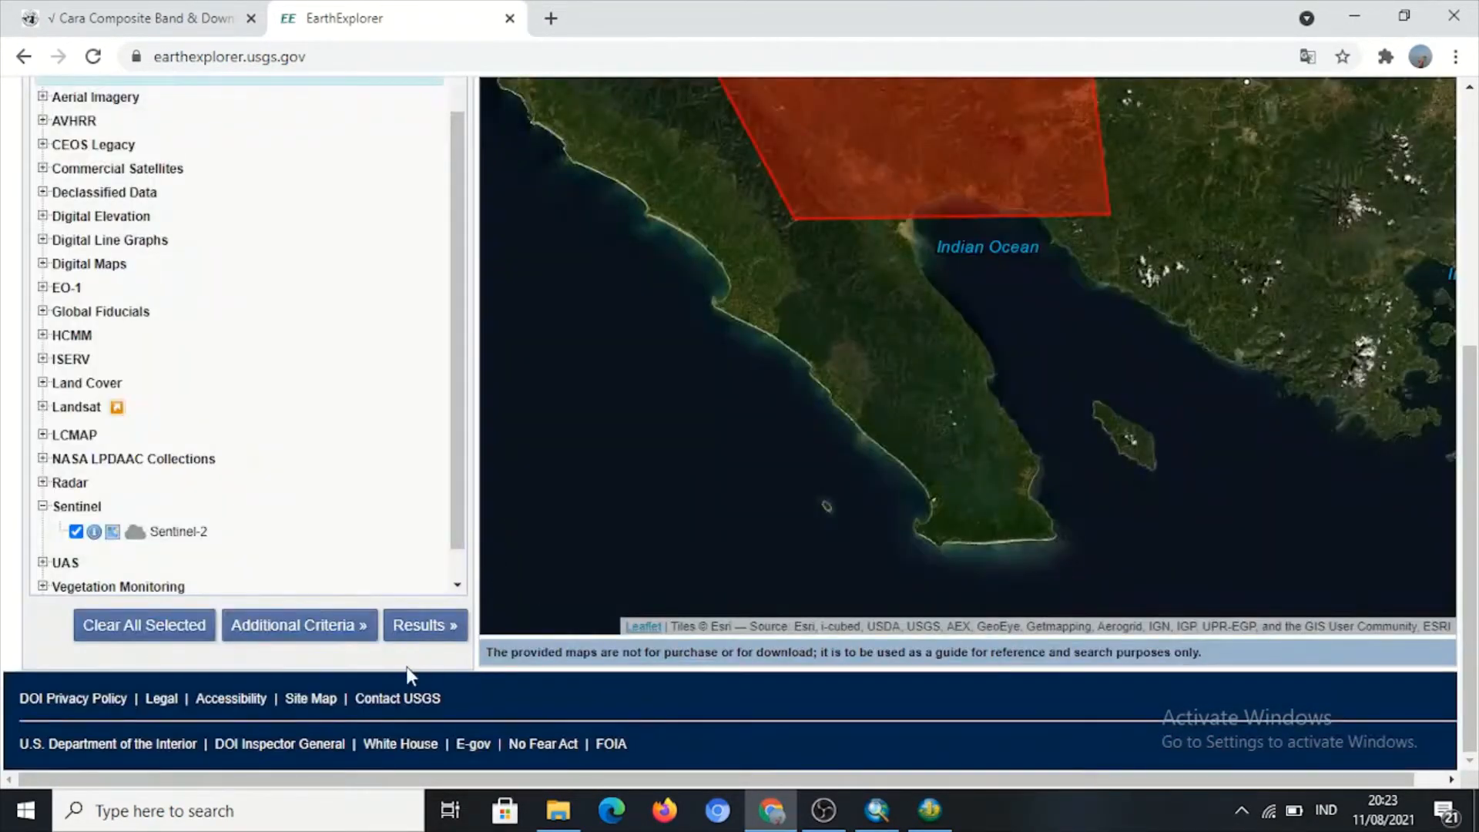
pyautogui.click(442, 632)
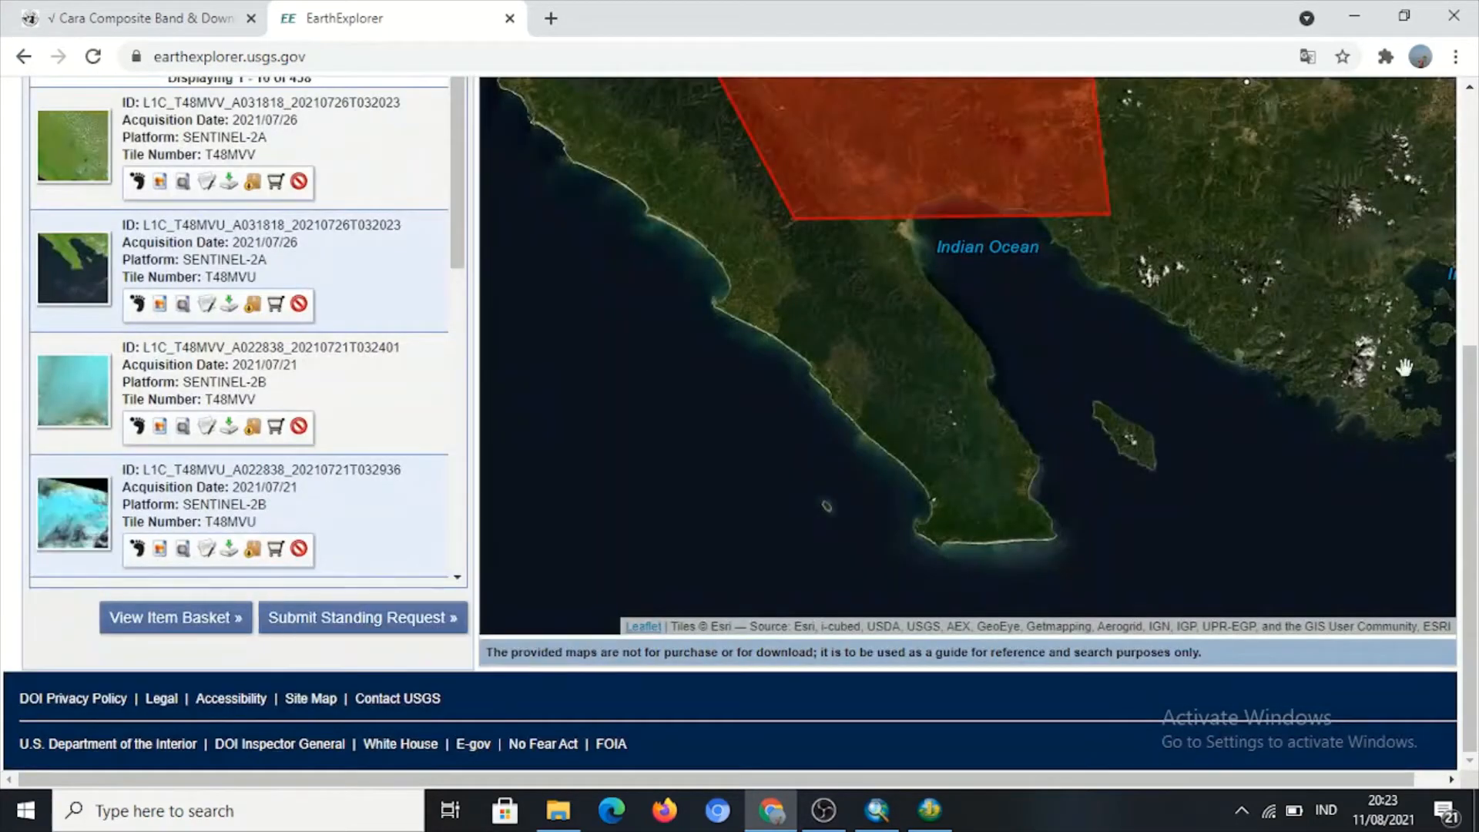
# Review the Sentinel-2 results and inspect the download options of scene L1C_T48MVV_A031818_20210726T032023.
pyautogui.scroll(3, 1475, 438)
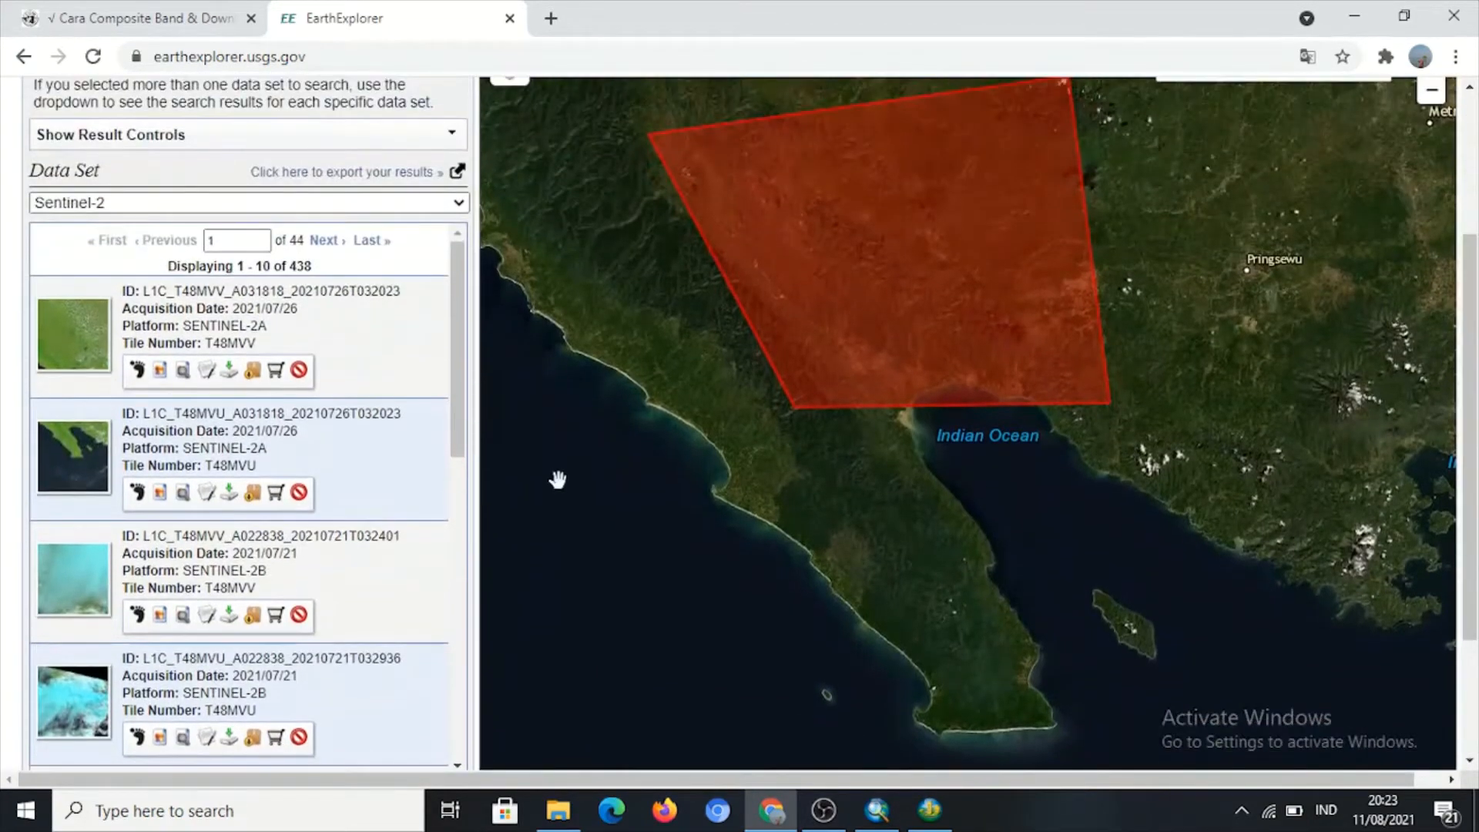
pyautogui.moveTo(460, 375); pyautogui.dragTo(438, 303)
pyautogui.scroll(-1, 459, 337)
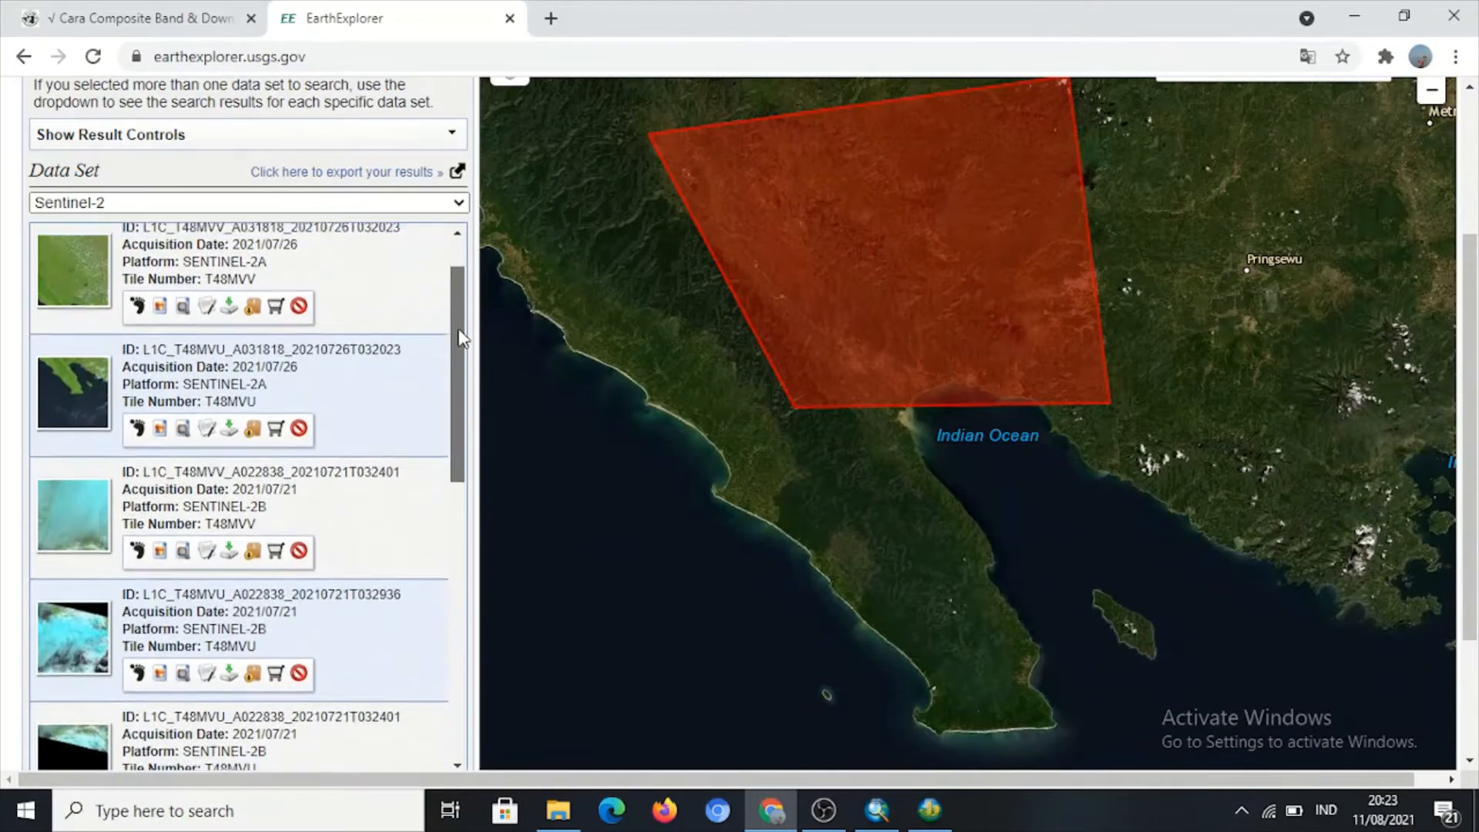
pyautogui.moveTo(459, 336); pyautogui.dragTo(462, 309)
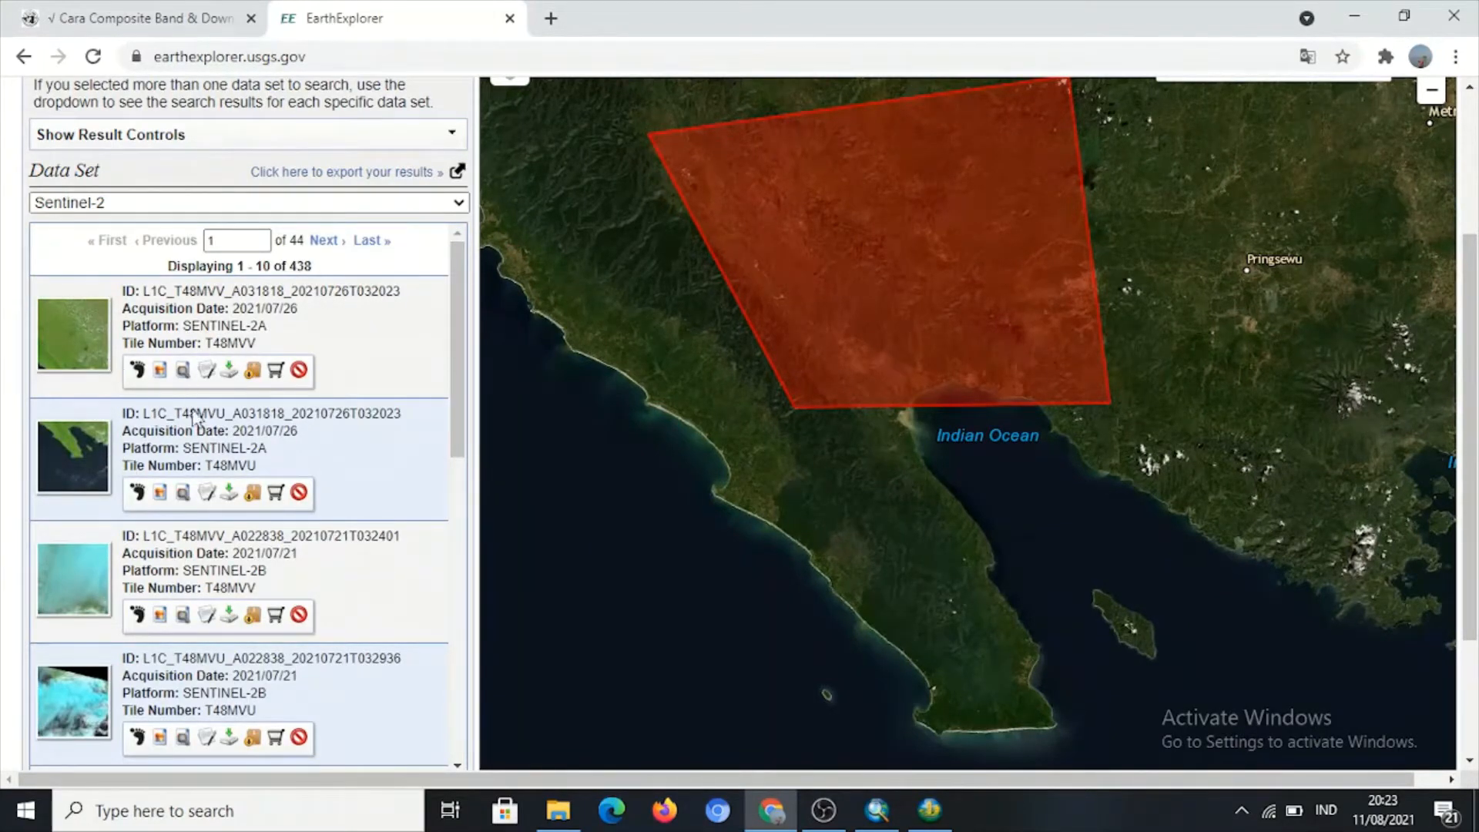
pyautogui.click(229, 372)
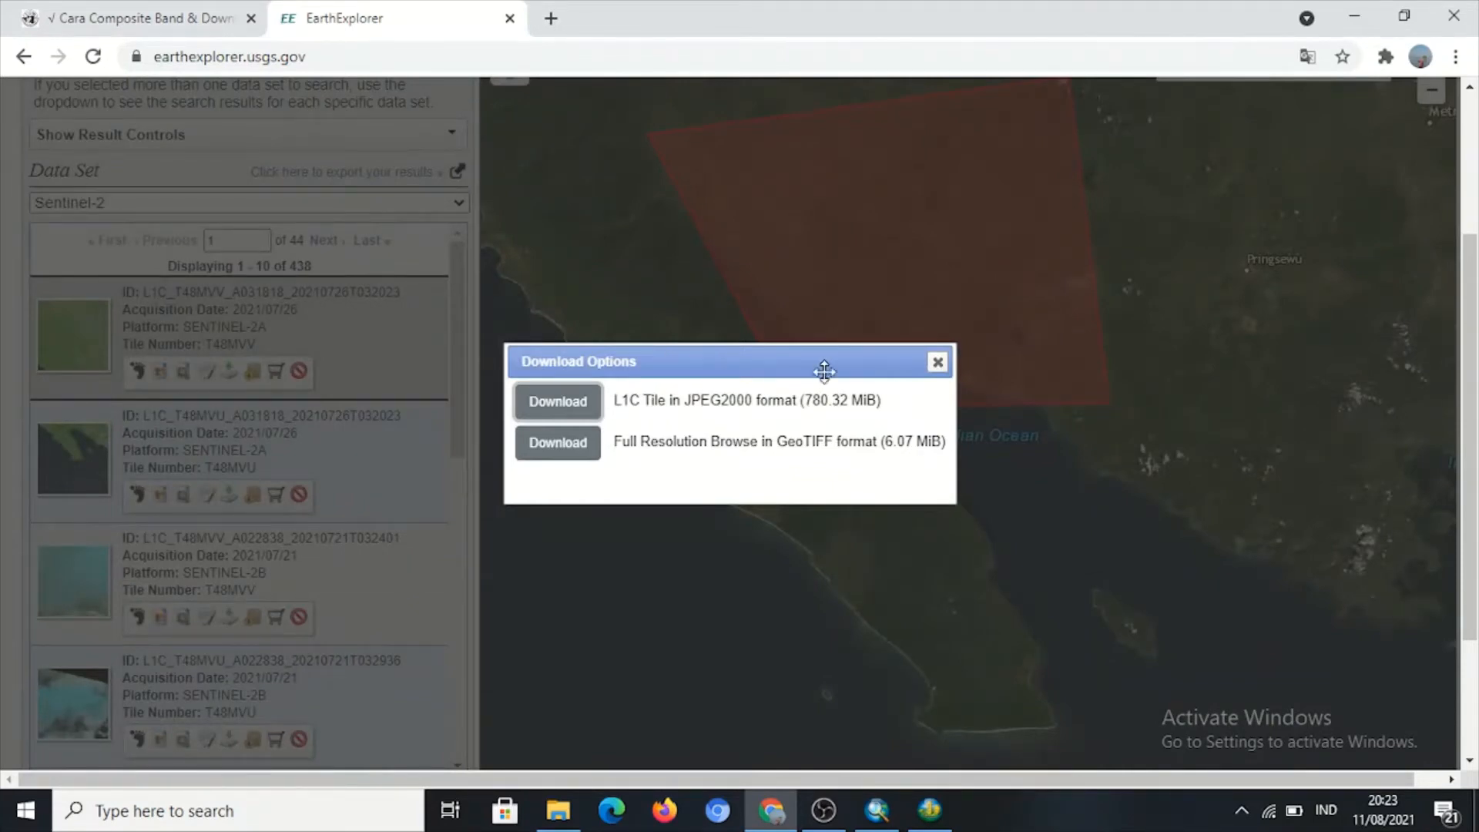
pyautogui.click(939, 363)
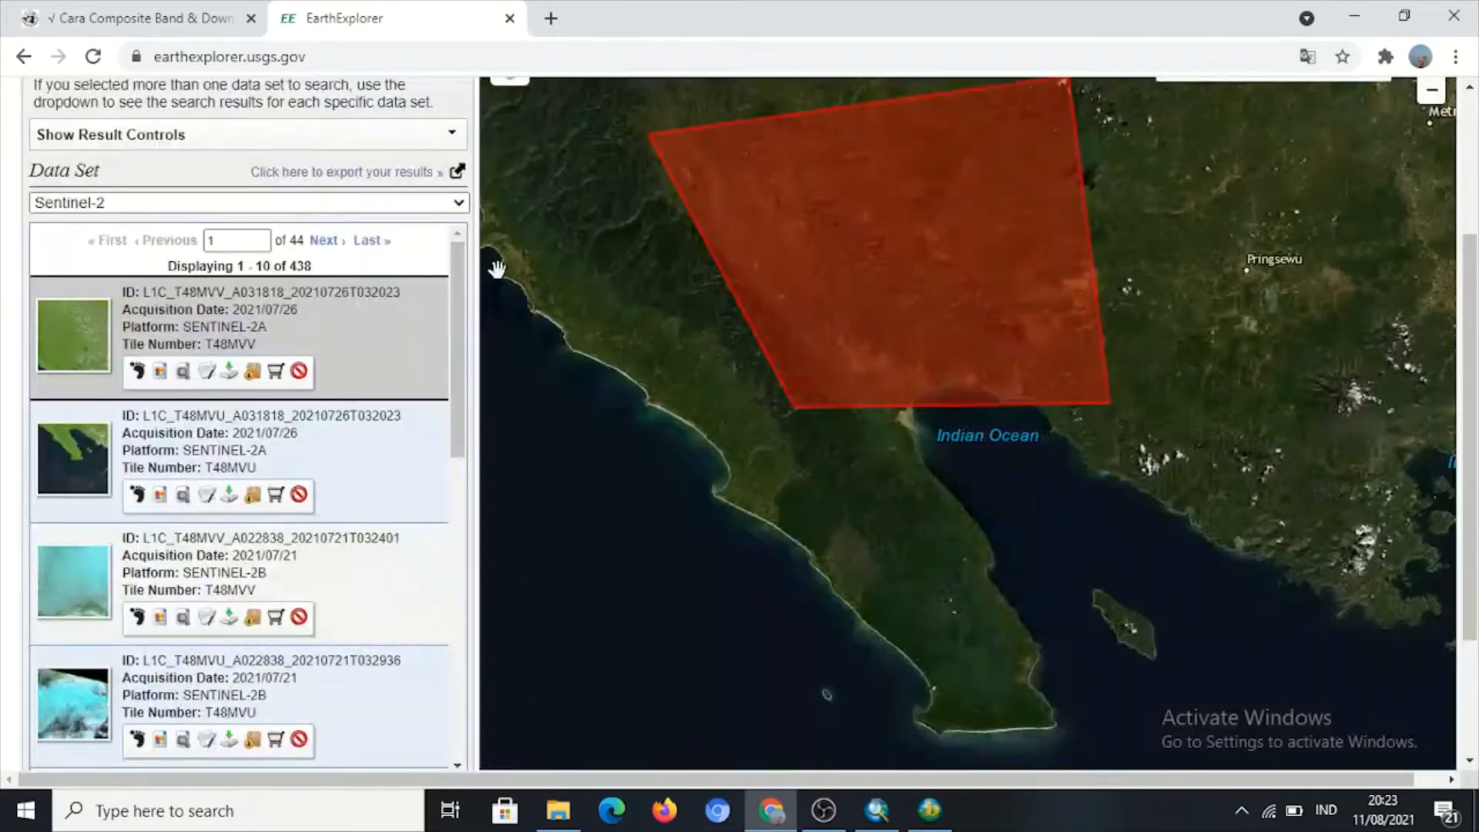
# Overlay the browse image of scene L1C_T48MVV_A031818_20210726T032023 on the map to compare its coverage with the search polygon.
pyautogui.click(160, 372)
pyautogui.click(1433, 96)
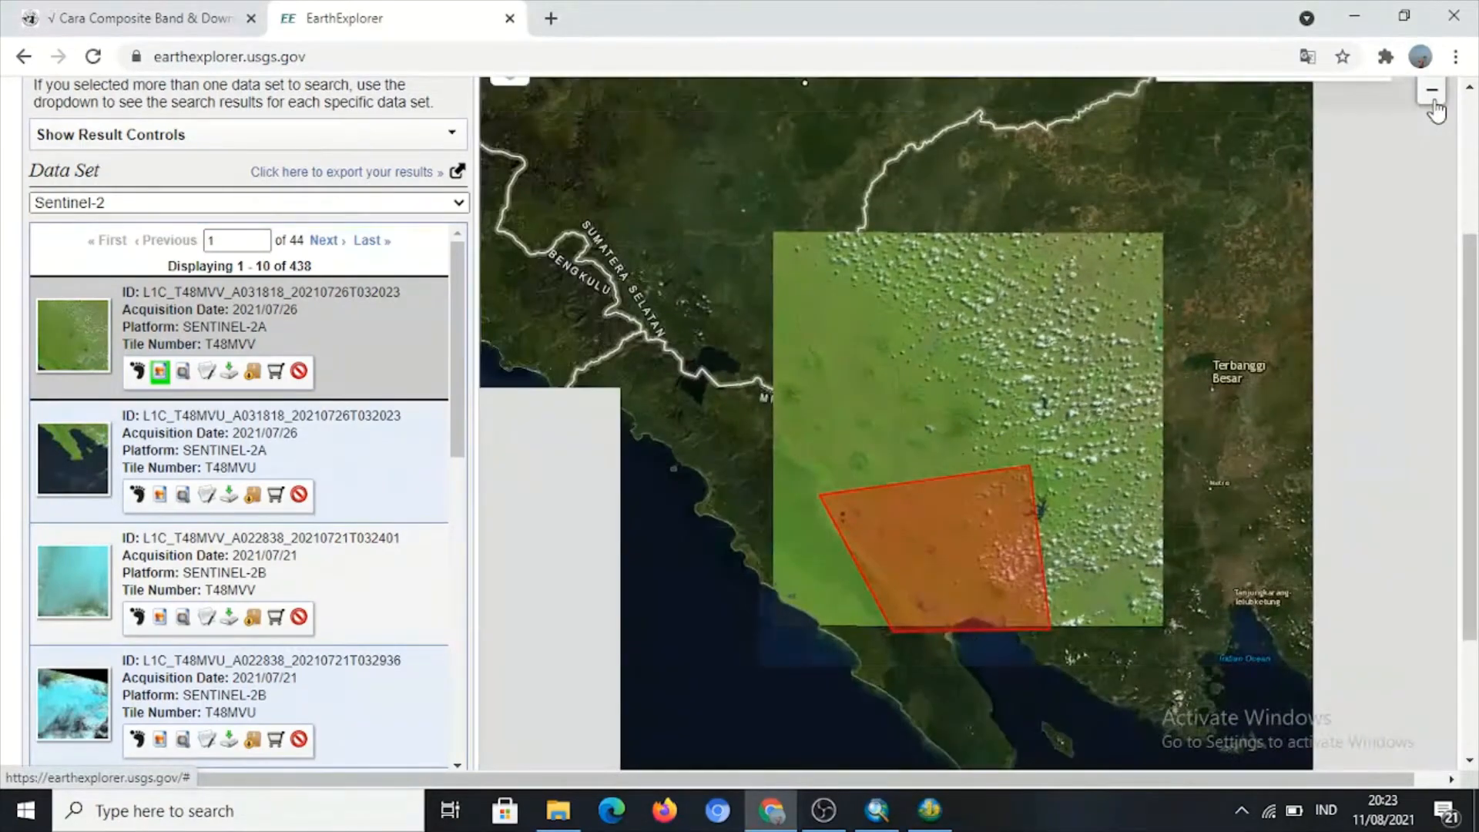
pyautogui.click(1433, 97)
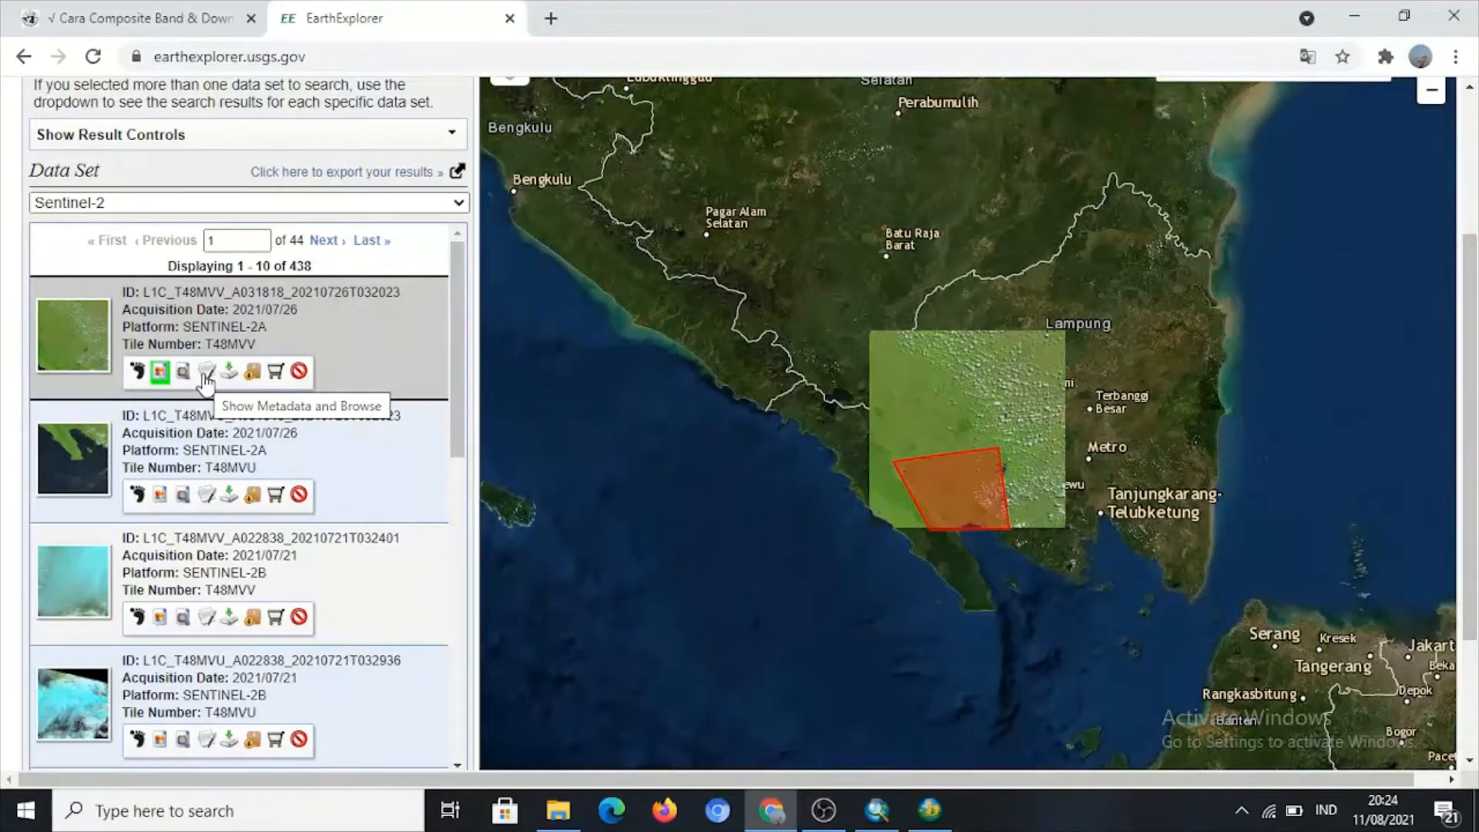
# Examine the metadata and browse image of scene L1C_T48MVV_A031818_20210726T032023, including its projection and resolution.
pyautogui.click(205, 373)
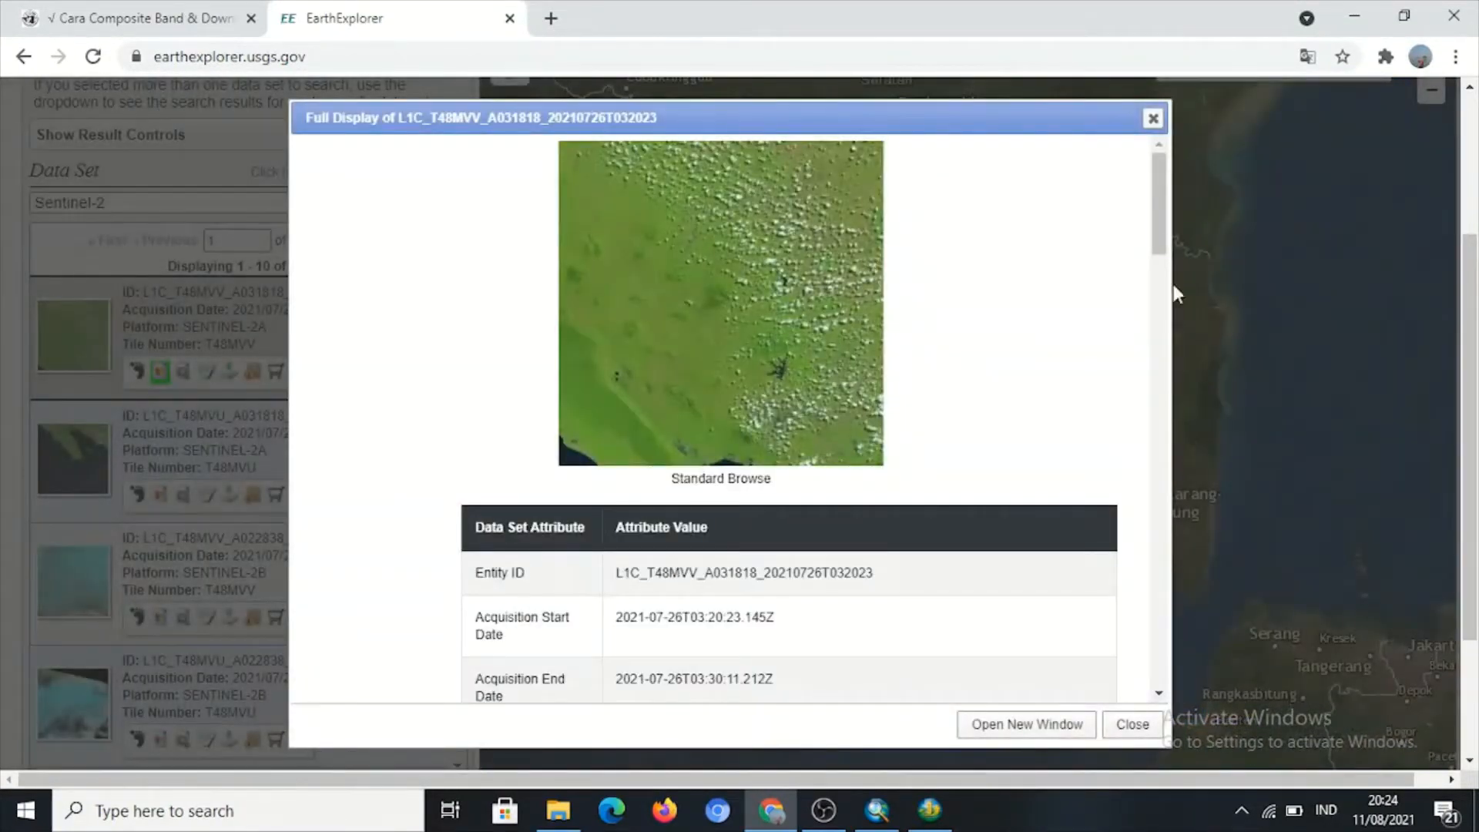
pyautogui.moveTo(1166, 198); pyautogui.dragTo(1148, 450)
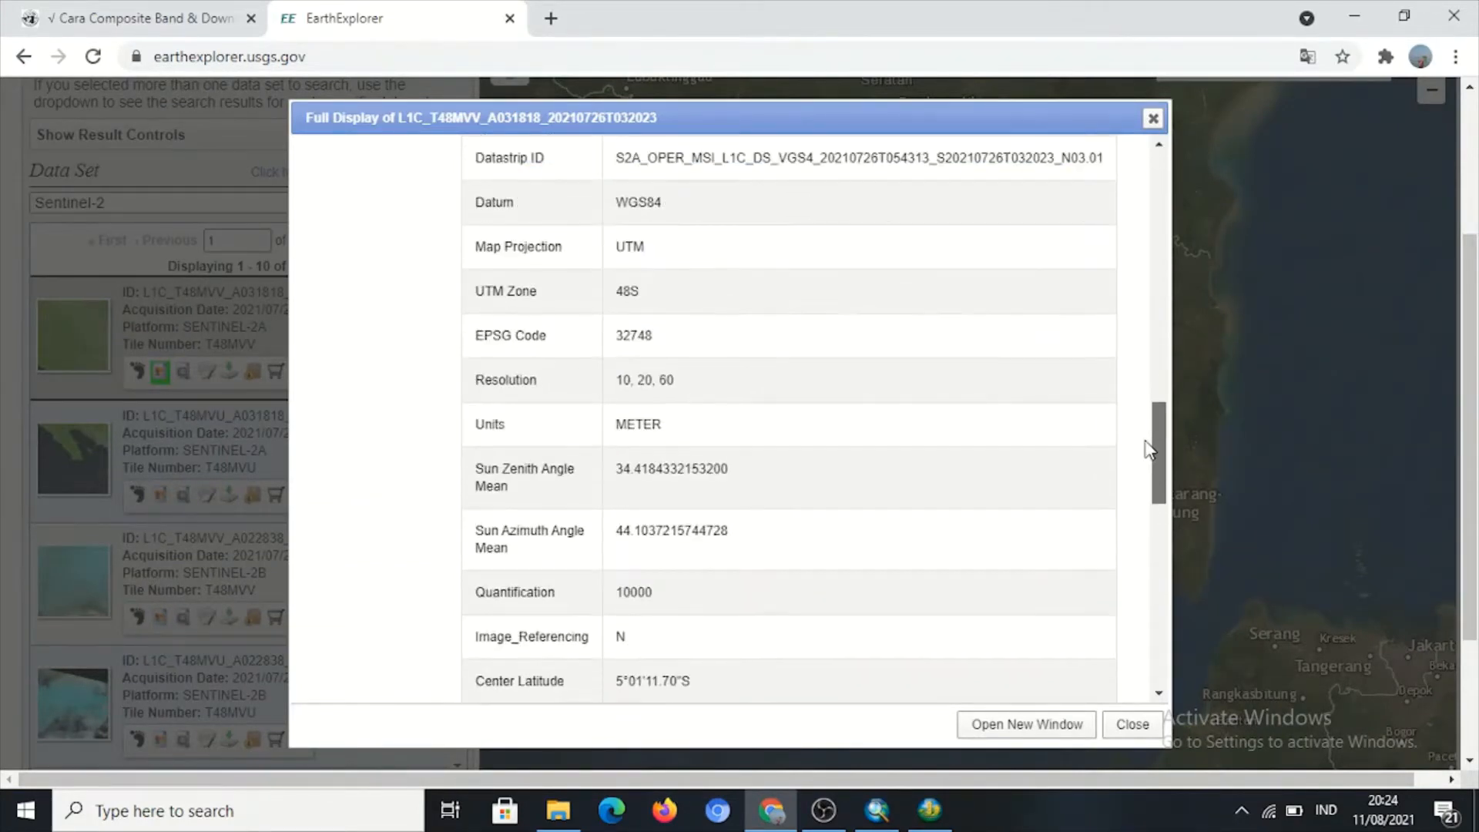
pyautogui.click(1152, 118)
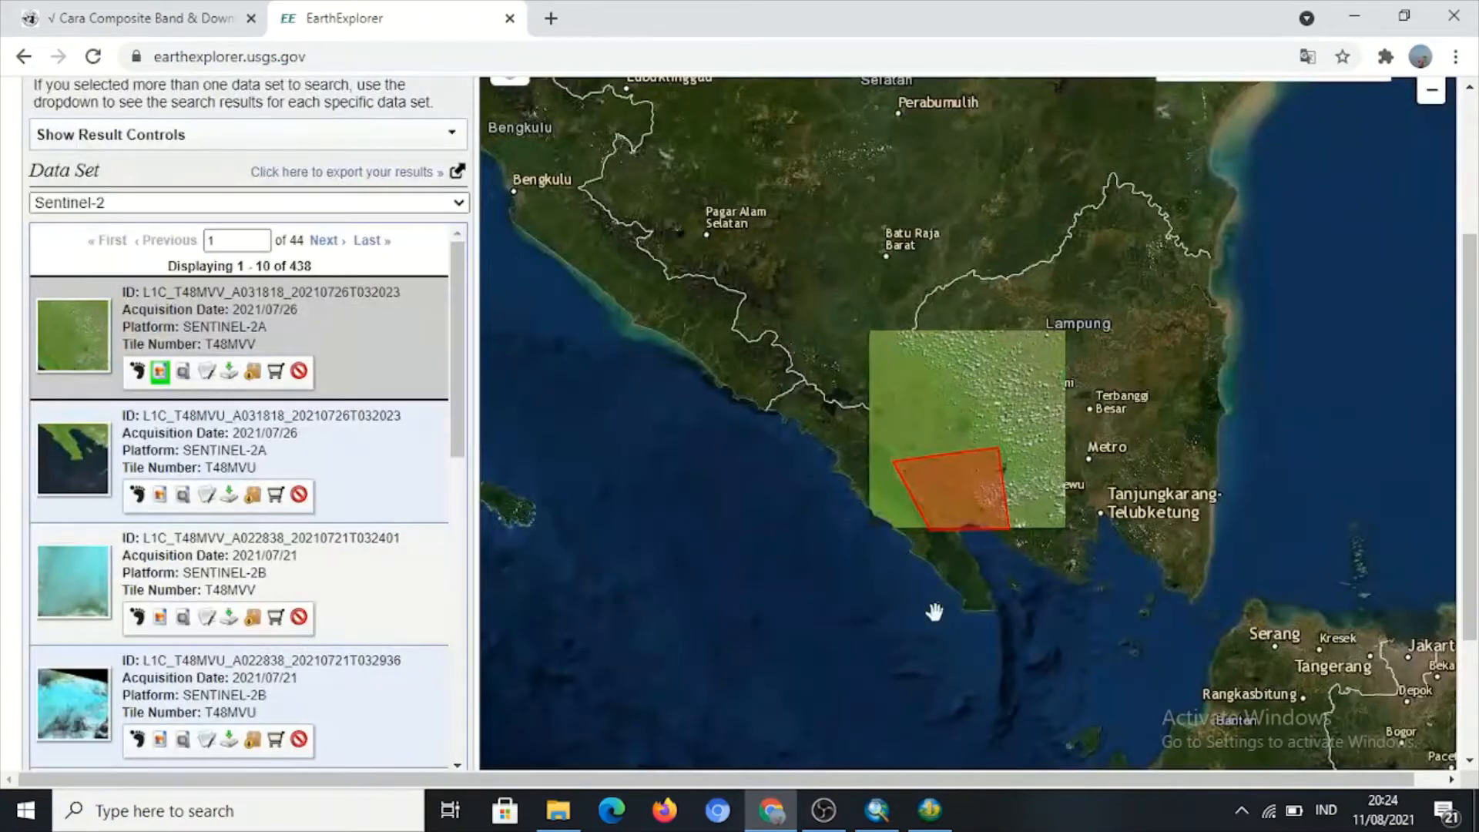
# Switch to File Explorer, open the data sentinel folder inside Lampung, and bring the blank ArcMap document to the front.
pyautogui.moveTo(558, 809)
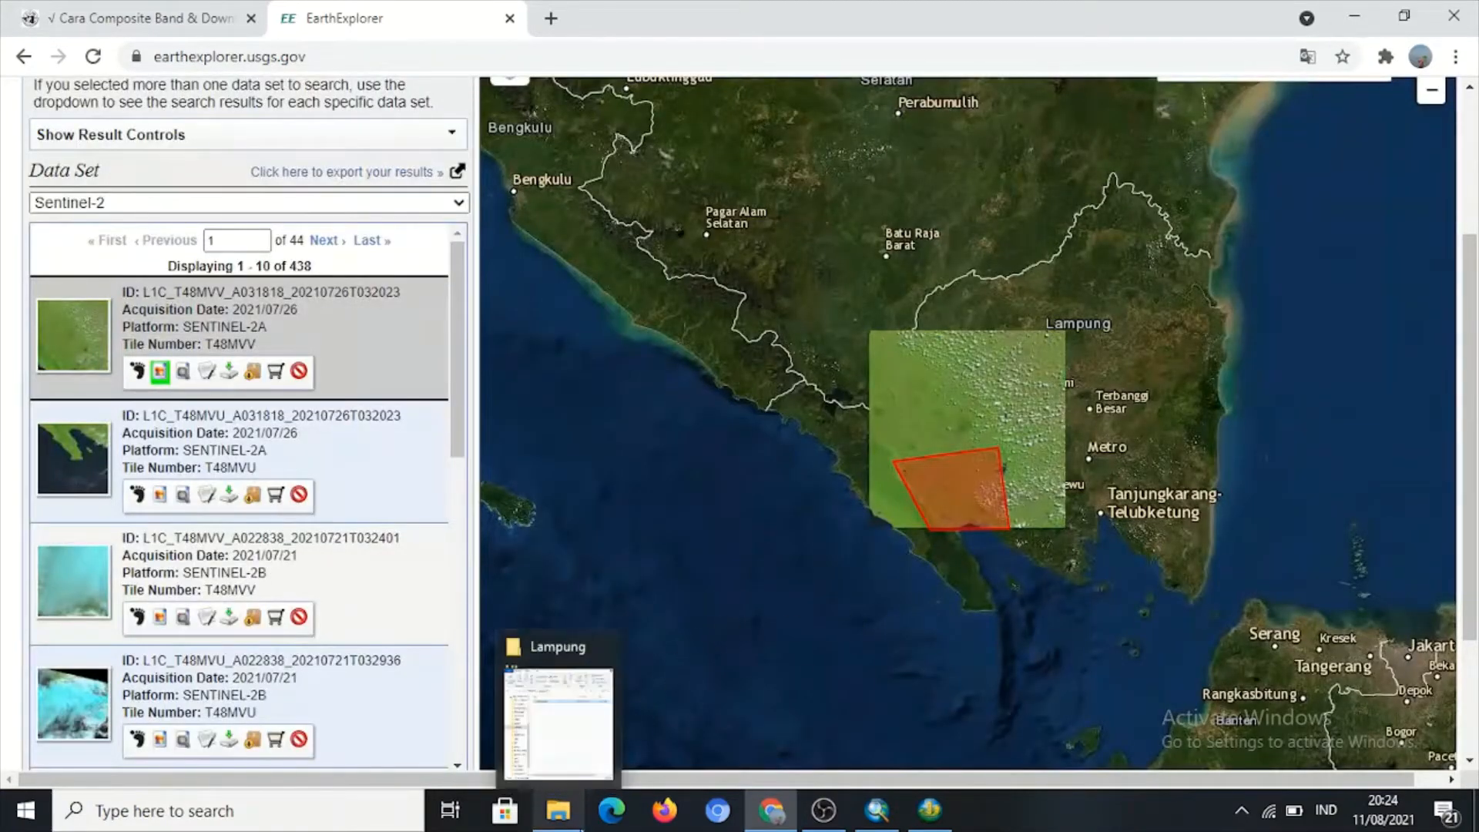
pyautogui.click(578, 742)
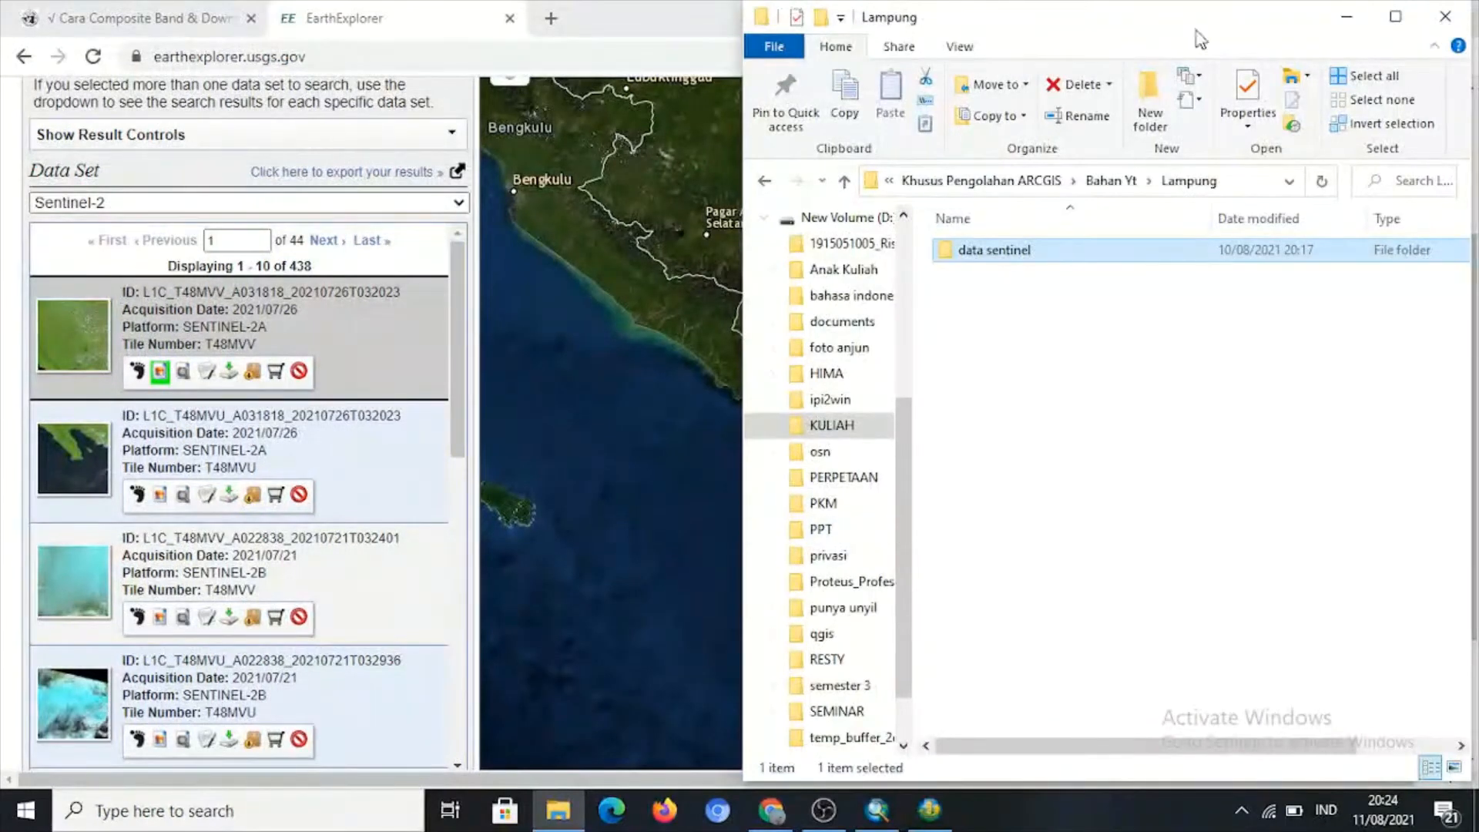
pyautogui.doubleClick(1175, 256)
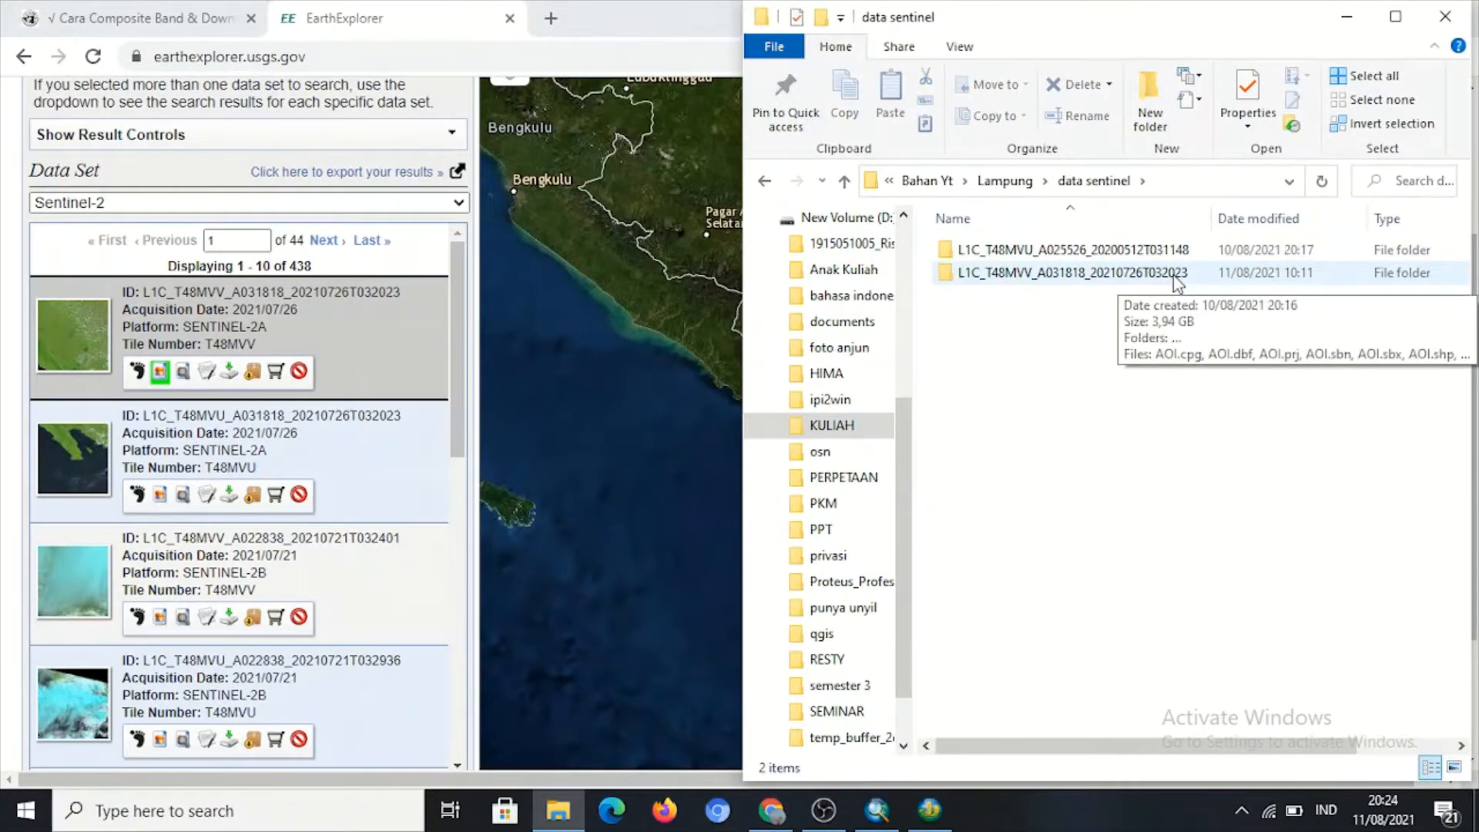
pyautogui.moveTo(876, 813)
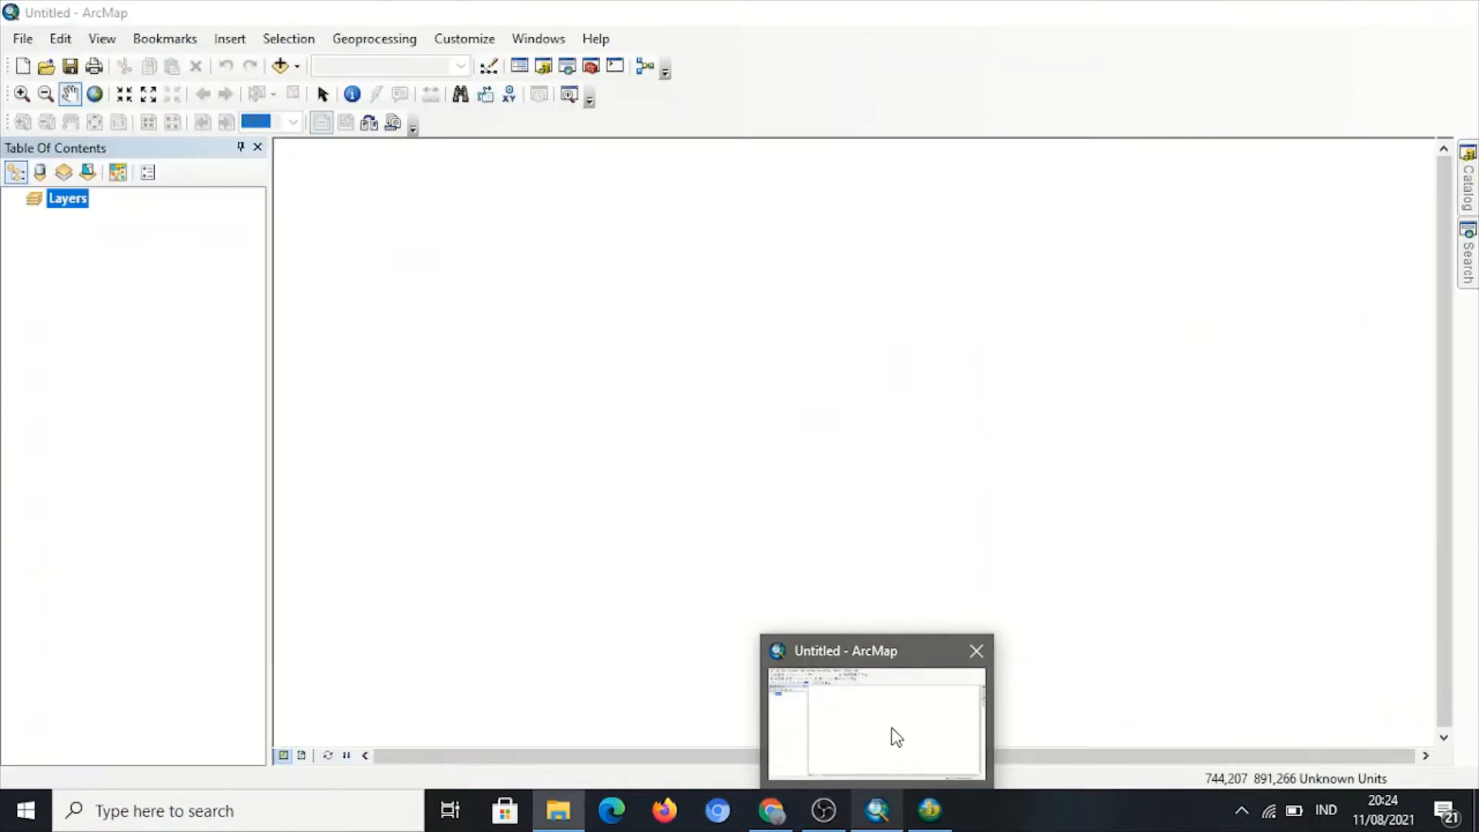
pyautogui.click(896, 737)
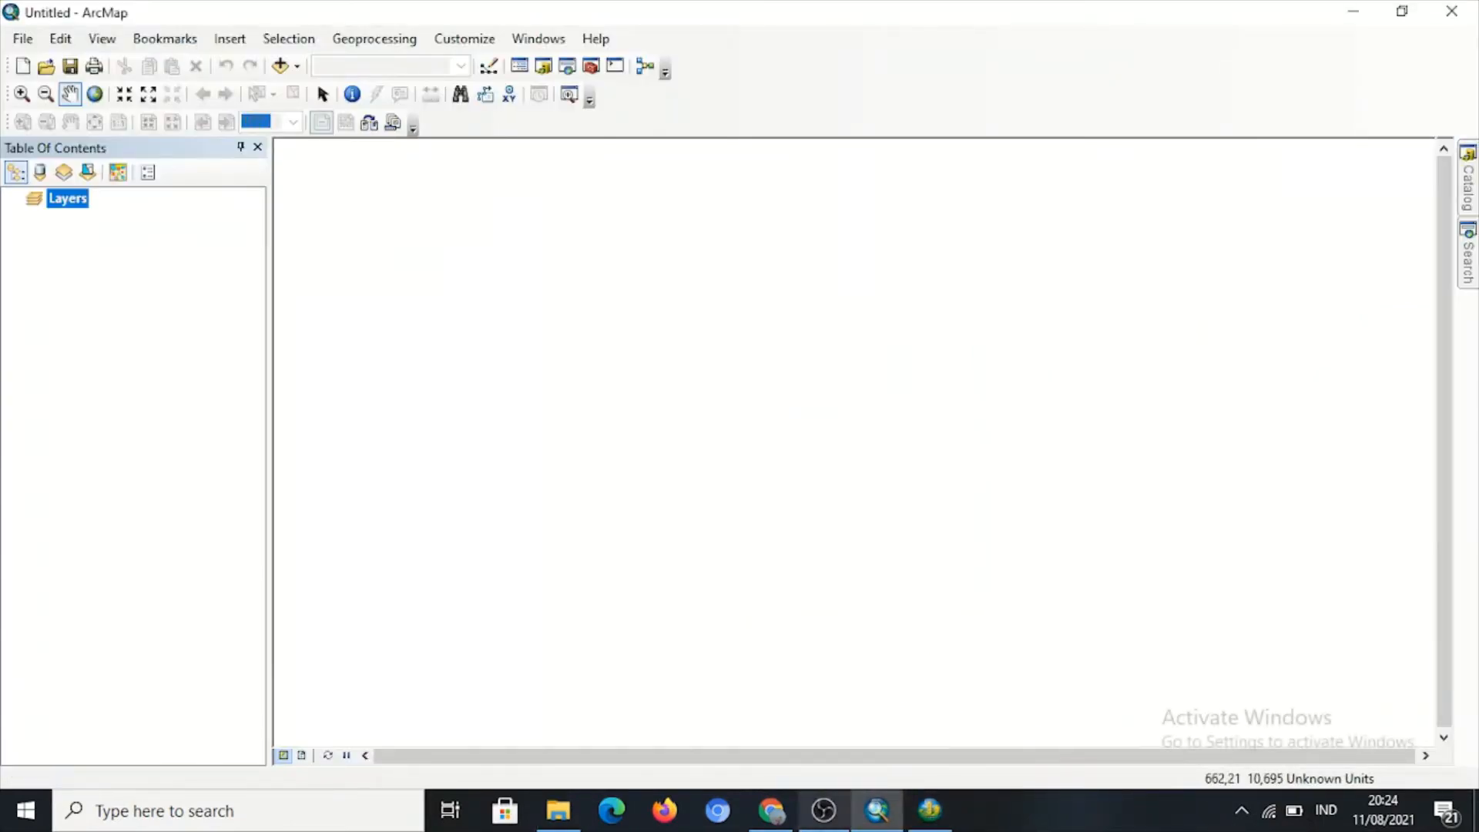
# Return to File Explorer and open the IMG_DATA folder in the GRANULE subfolder of scene L1C_T48MVV_A031818_20210726T032023.
pyautogui.moveTo(566, 816)
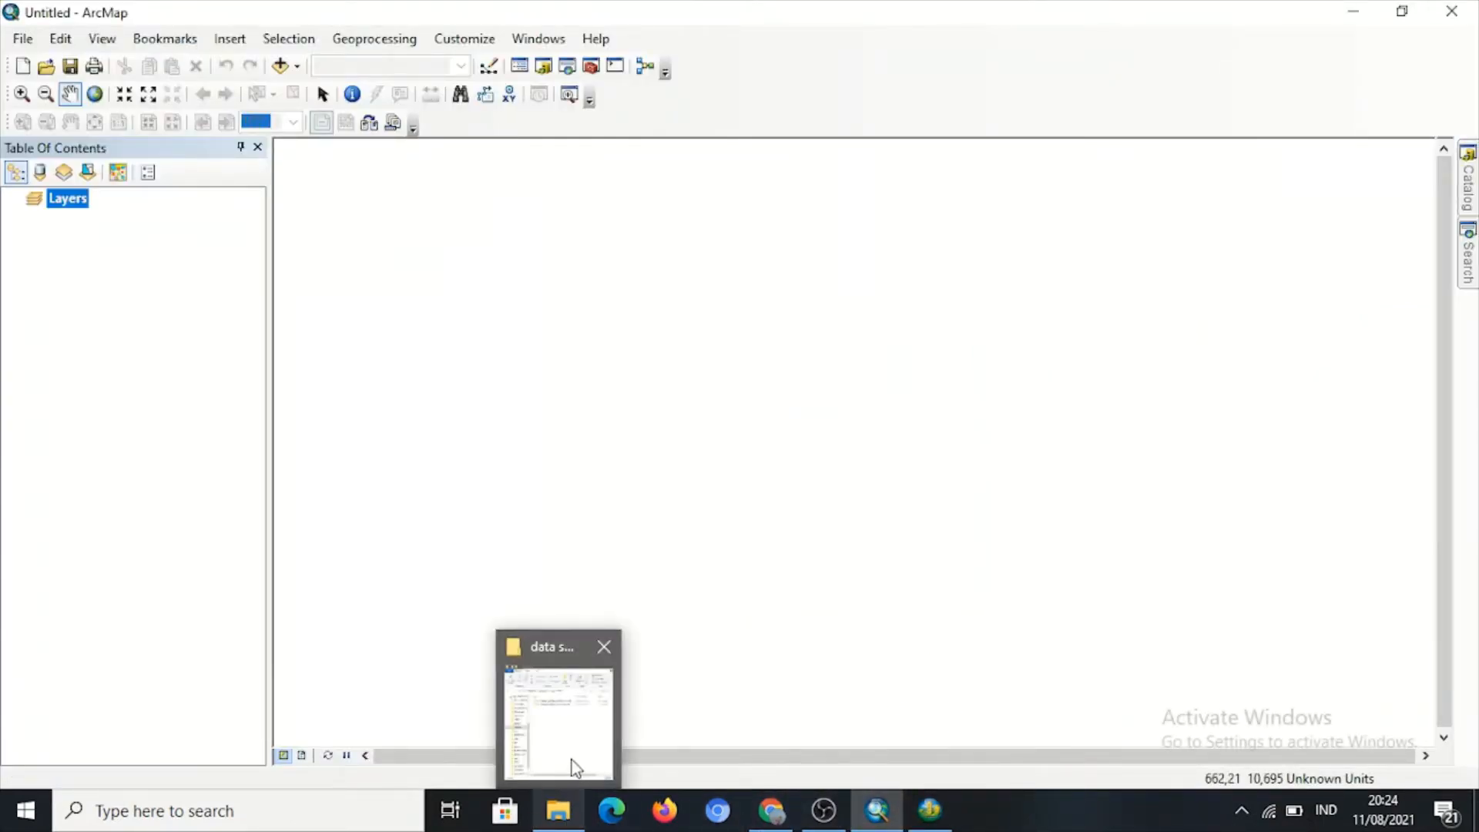
pyautogui.click(574, 763)
pyautogui.click(1092, 275)
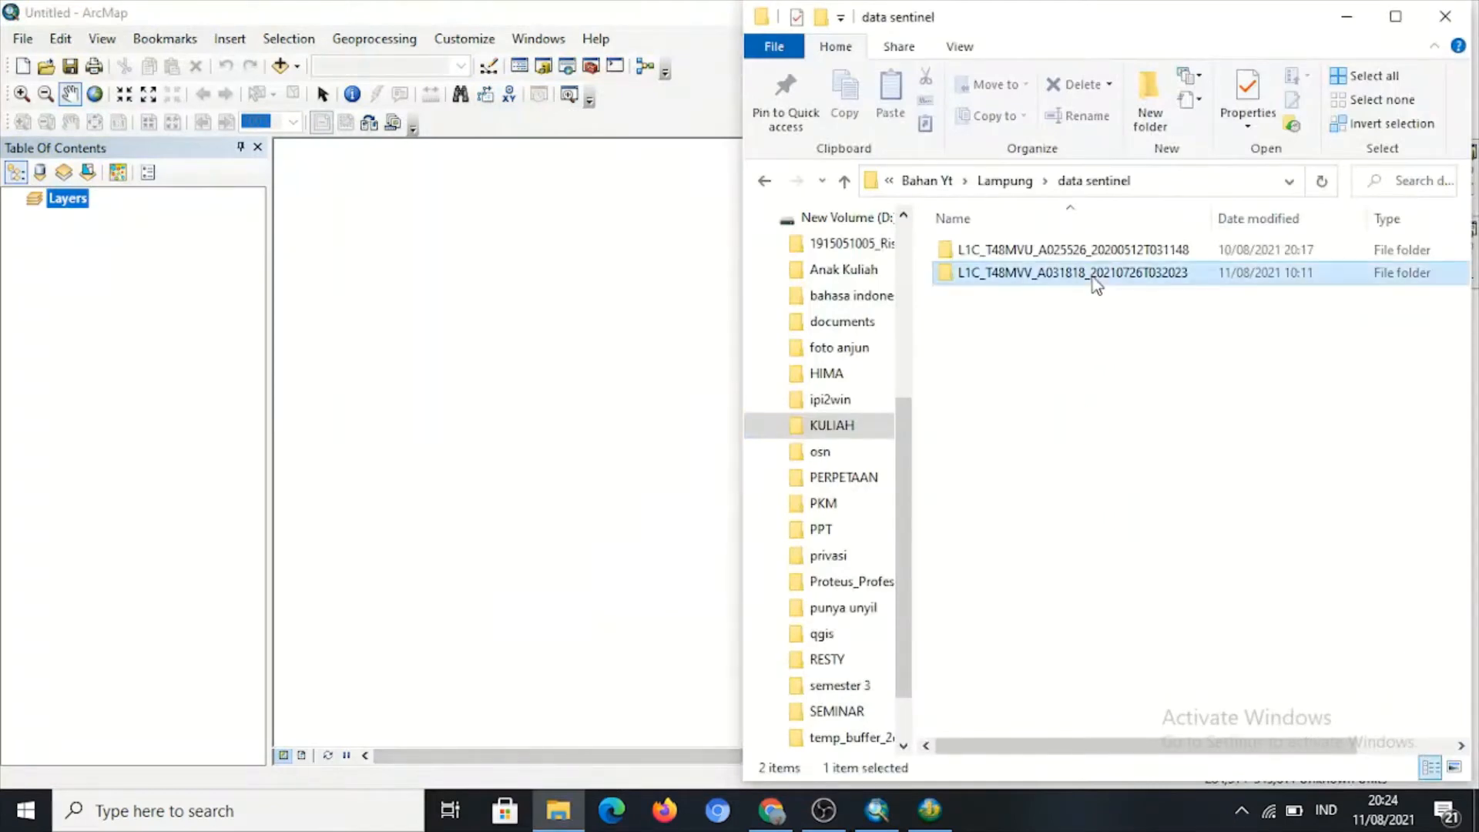
pyautogui.doubleClick(1092, 278)
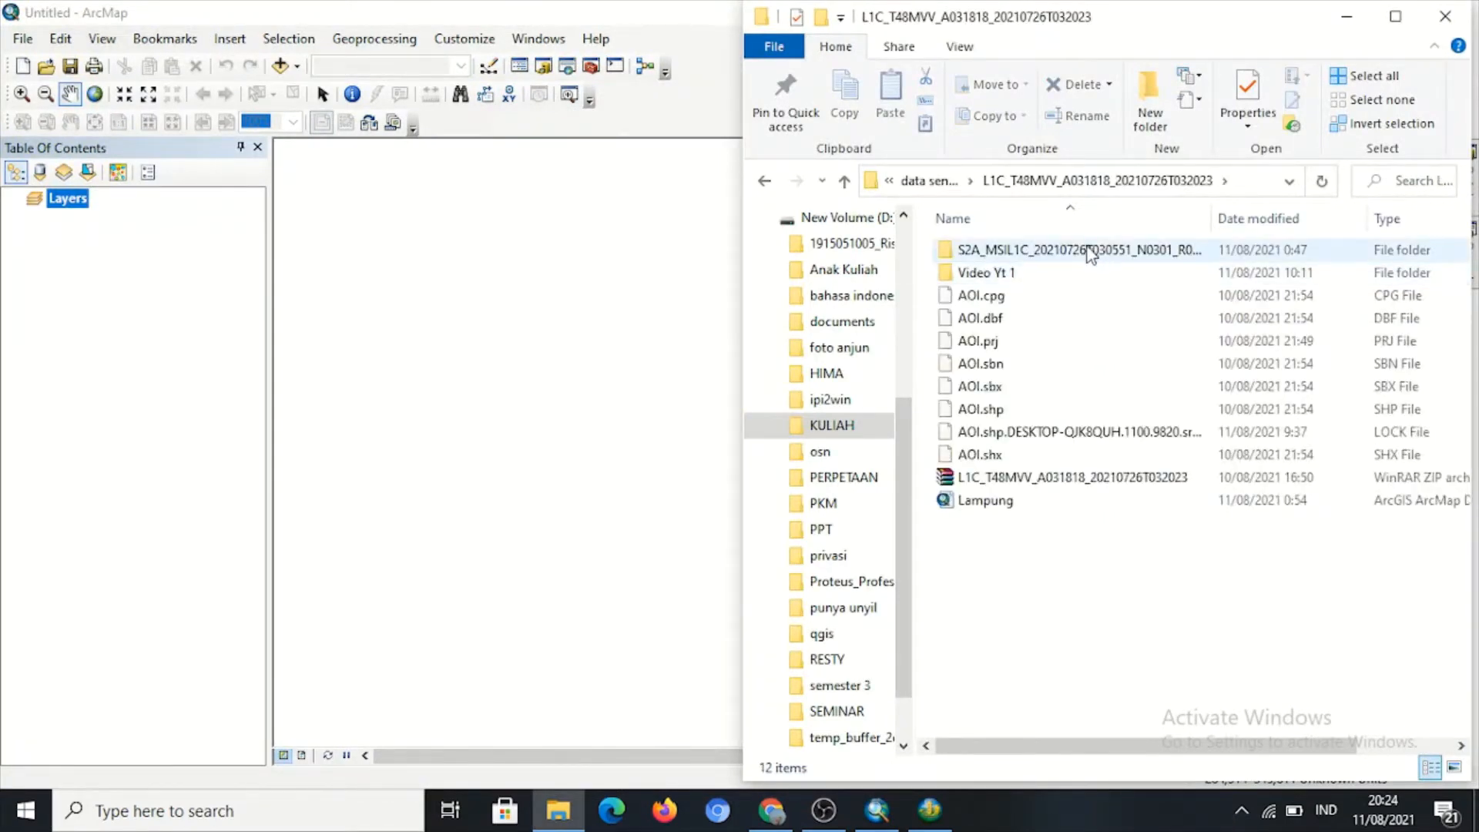
pyautogui.doubleClick(1091, 251)
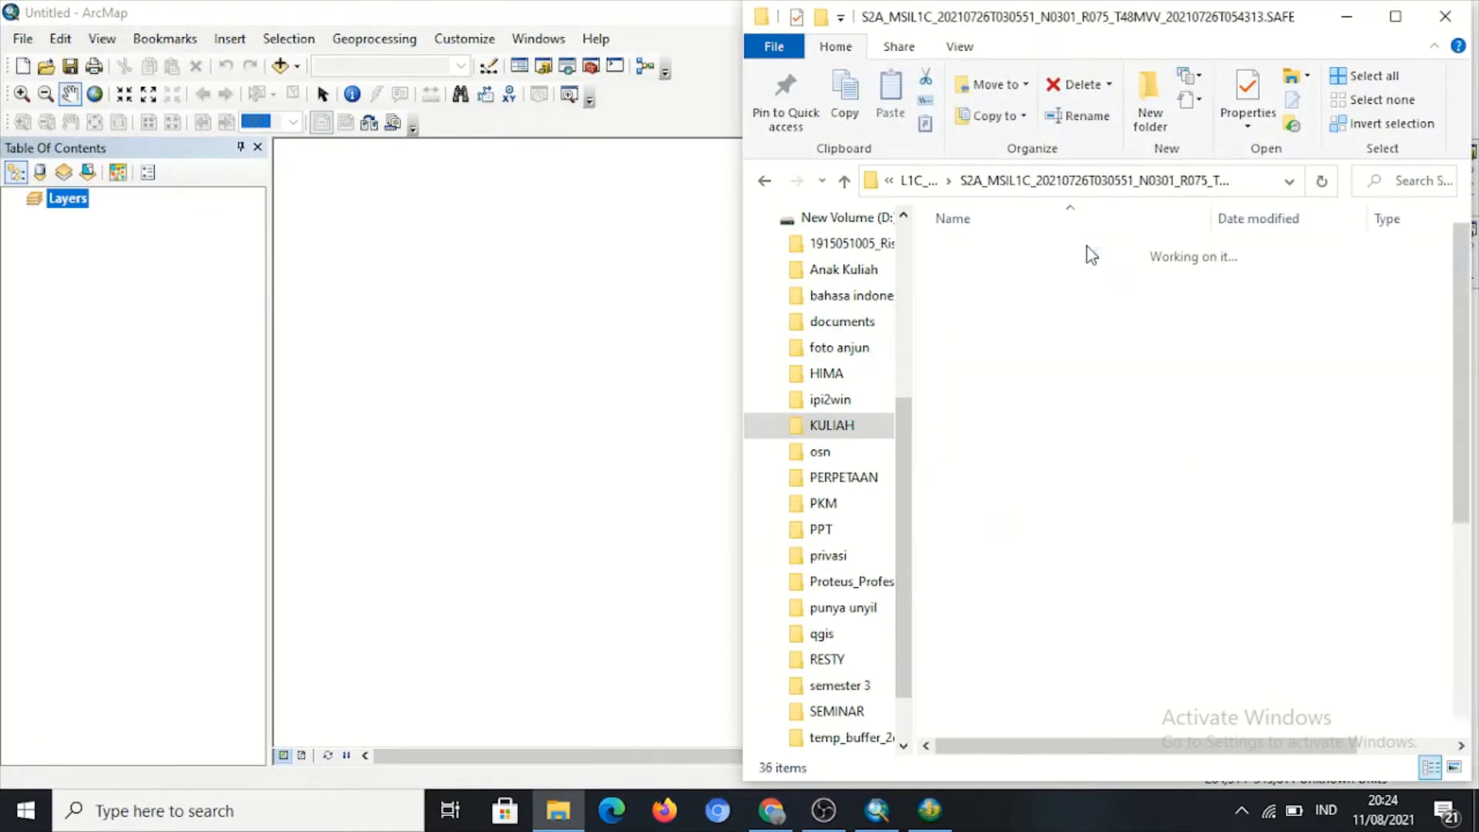
pyautogui.doubleClick(1081, 299)
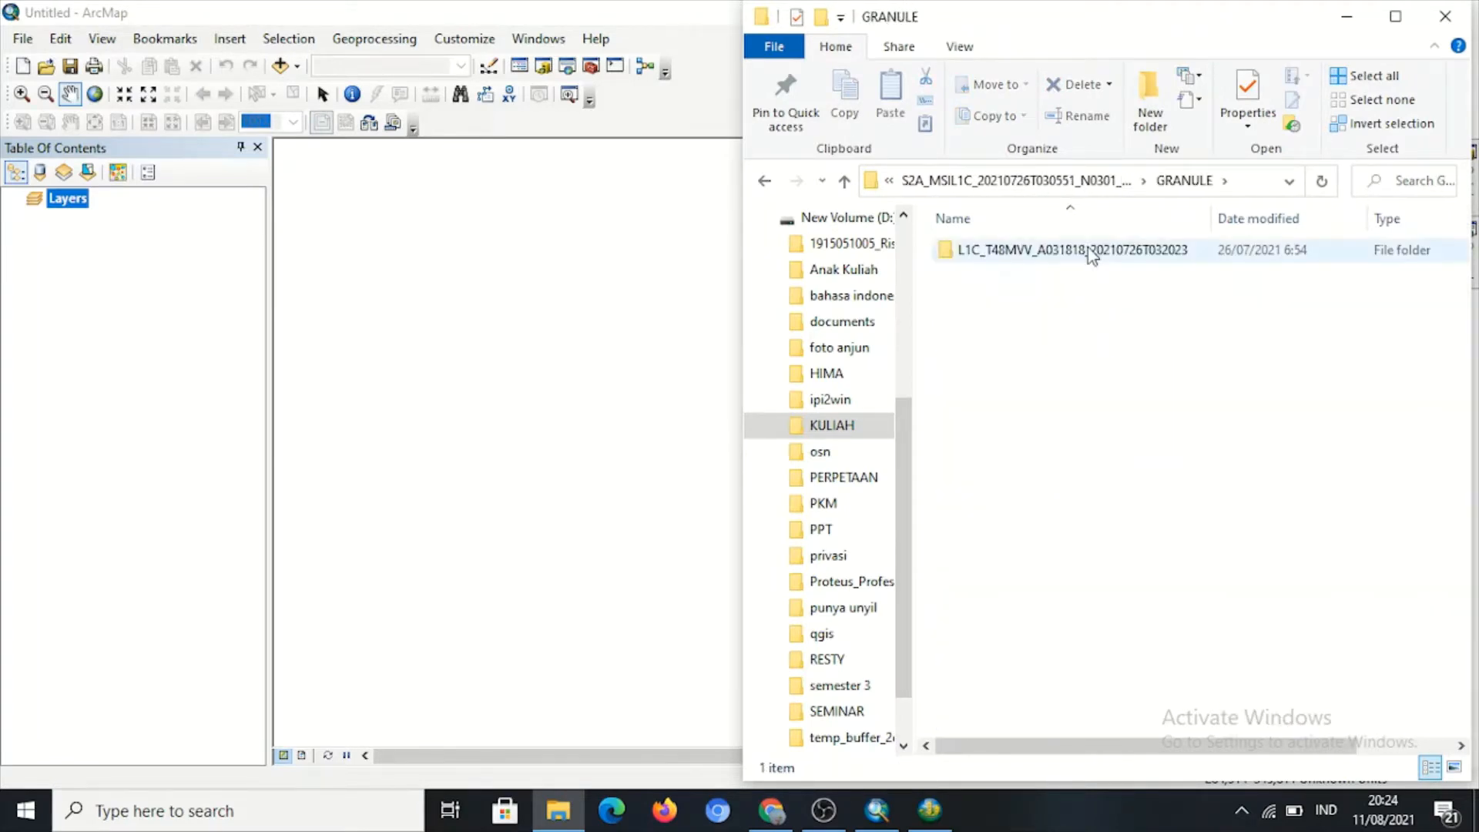
pyautogui.doubleClick(1089, 251)
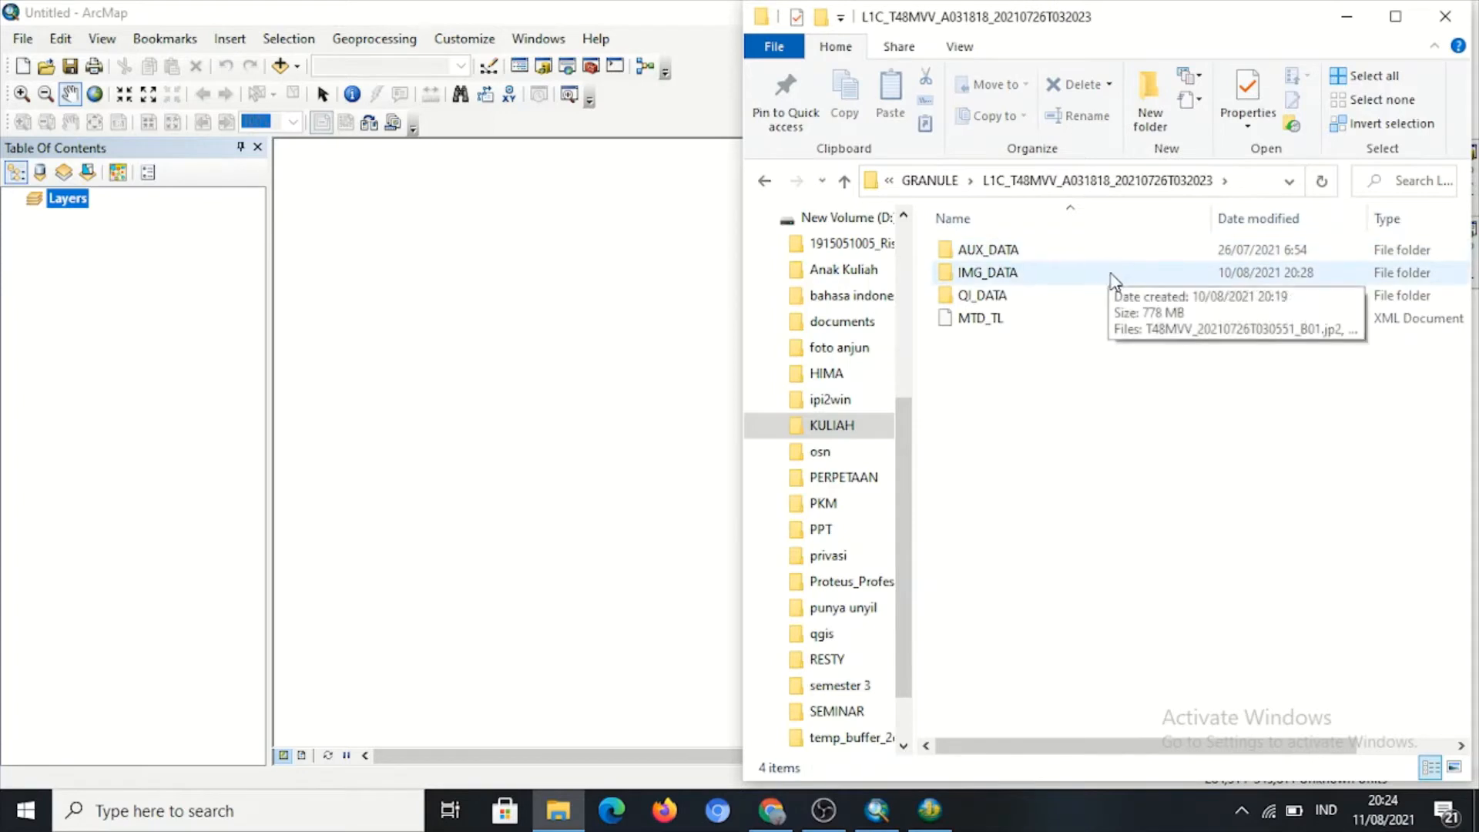
pyautogui.doubleClick(1111, 276)
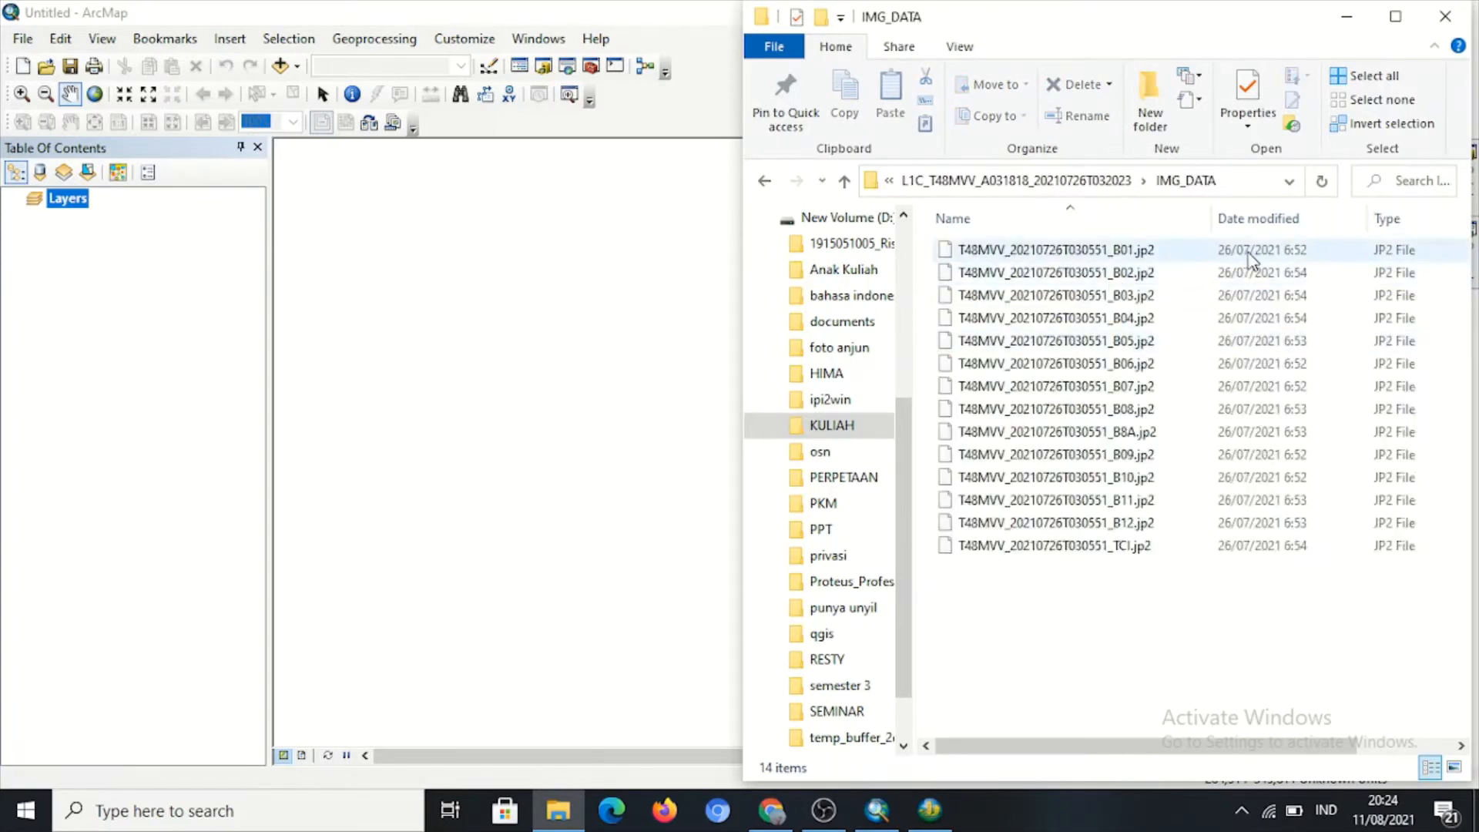
# Add all JP2 files from IMG_DATA, bands B01 to B12, B8A and TCI, to ArcMap as layers and minimize File Explorer.
pyautogui.click(1341, 257)
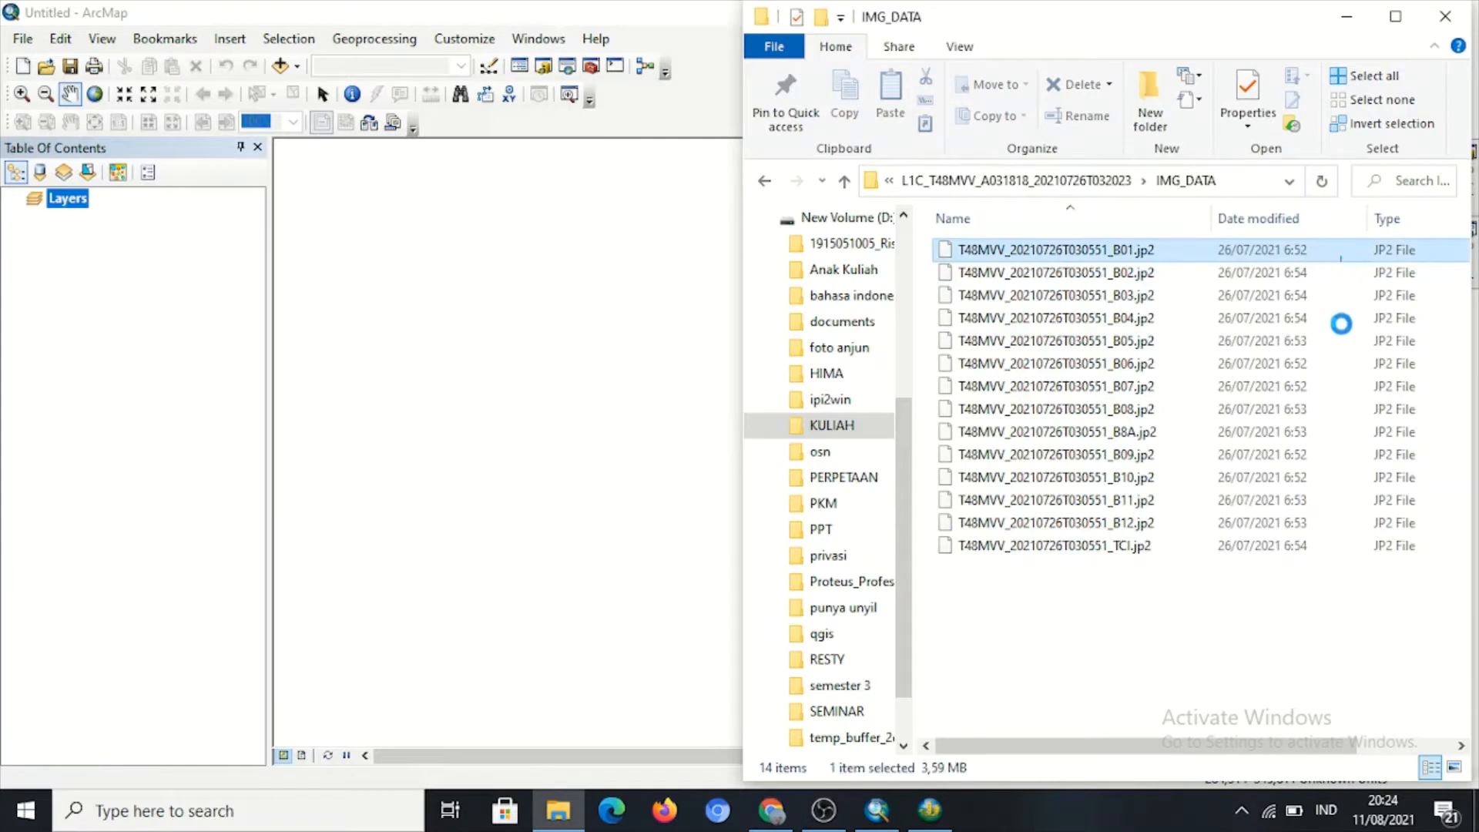
pyautogui.moveTo(1341, 257); pyautogui.dragTo(49, 217)
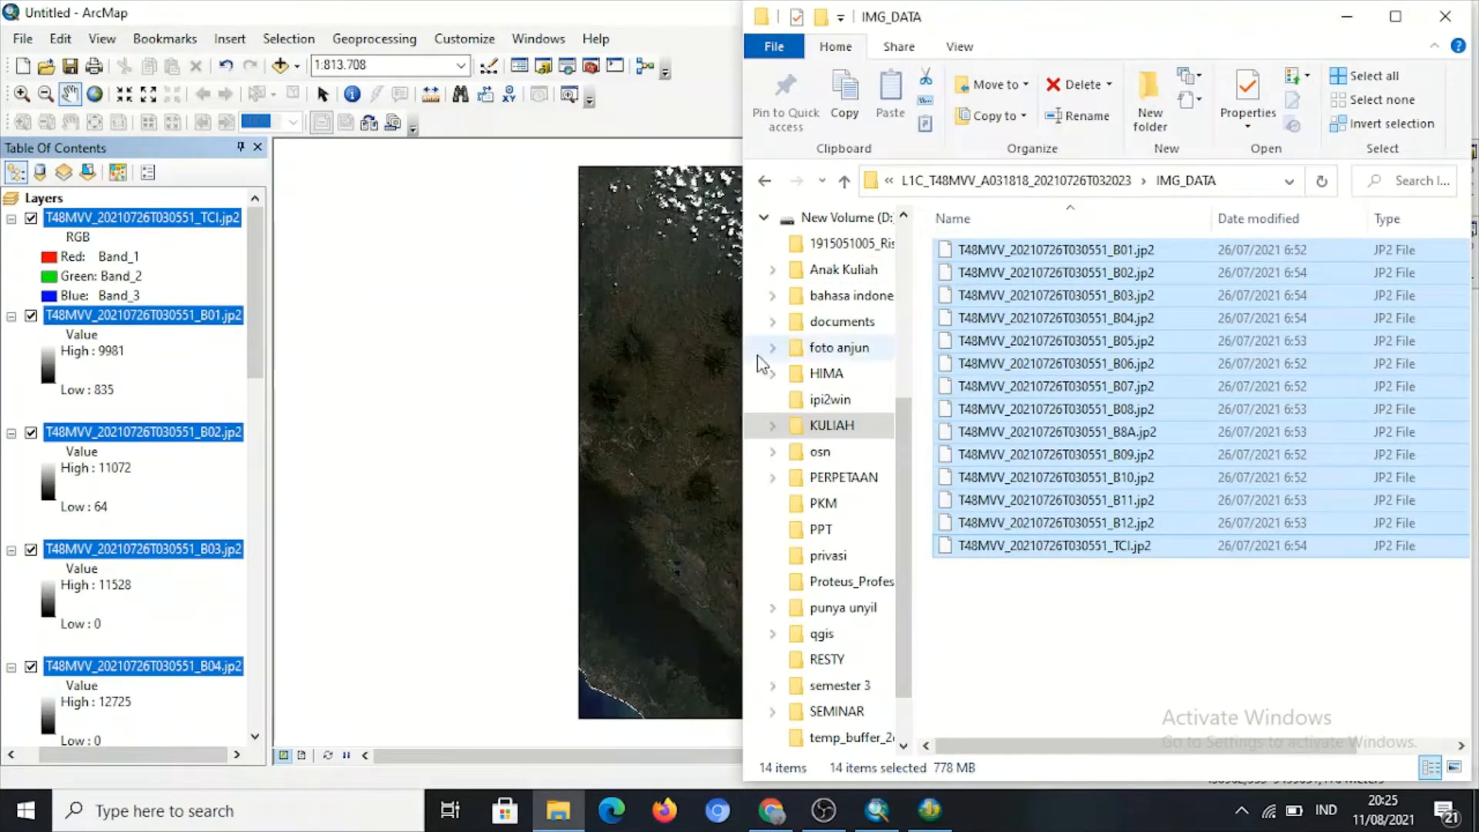
pyautogui.click(1348, 17)
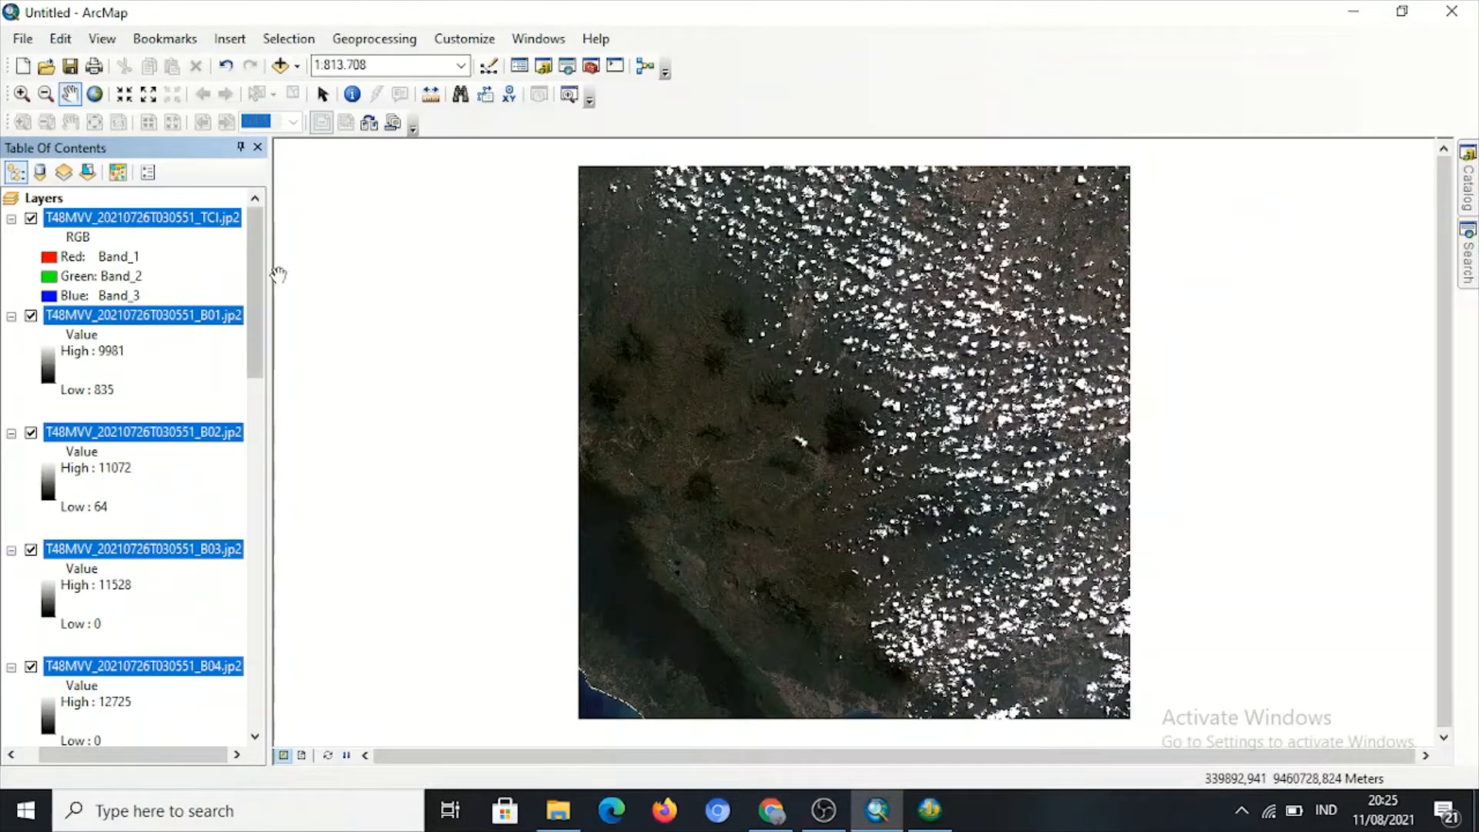
# Collapse the legends of all layers, TCI and B01 to B12 including B8A, and widen the table of contents to fit their names.
pyautogui.click(11, 218)
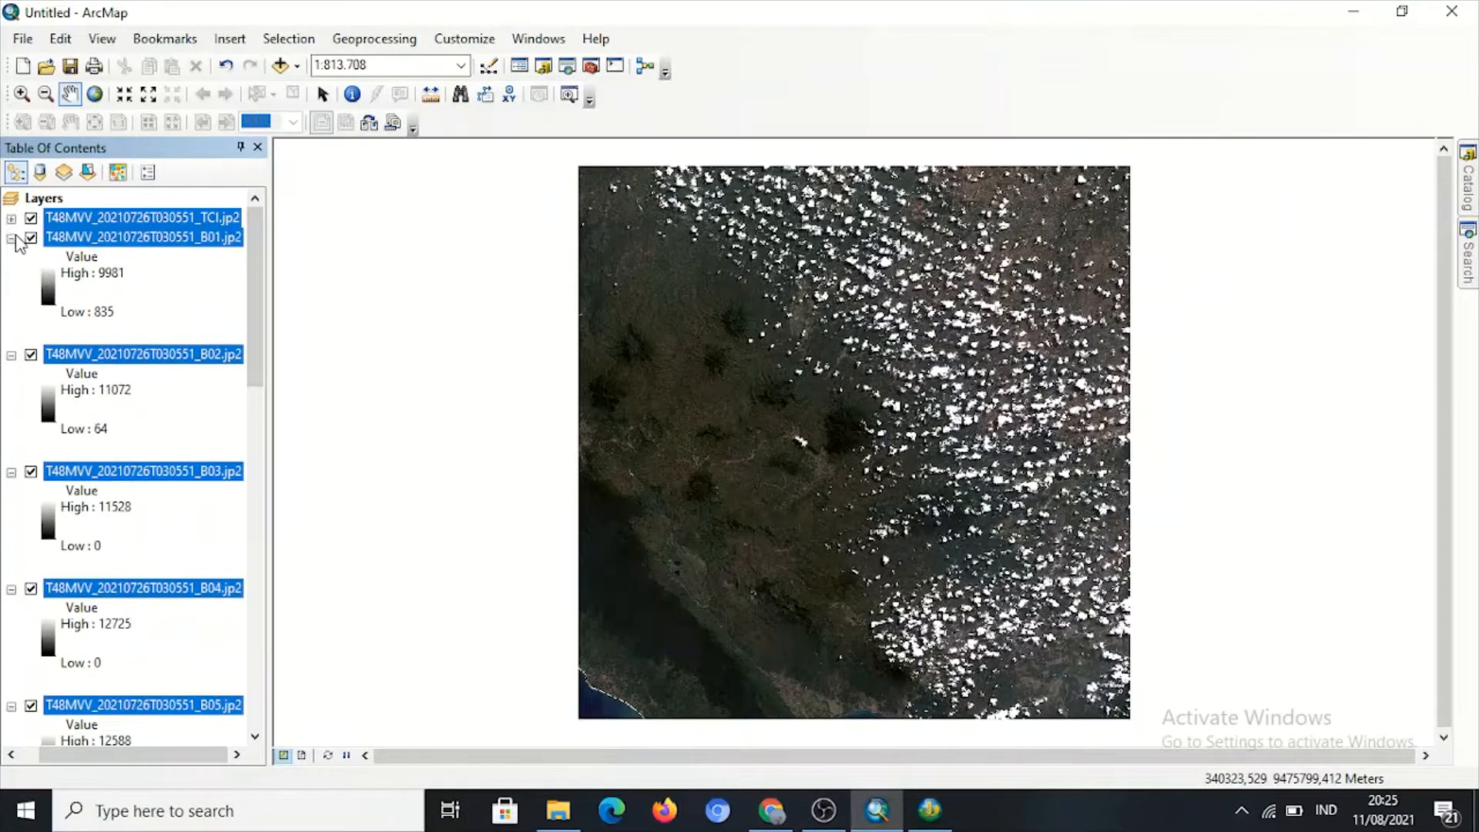
pyautogui.click(12, 238)
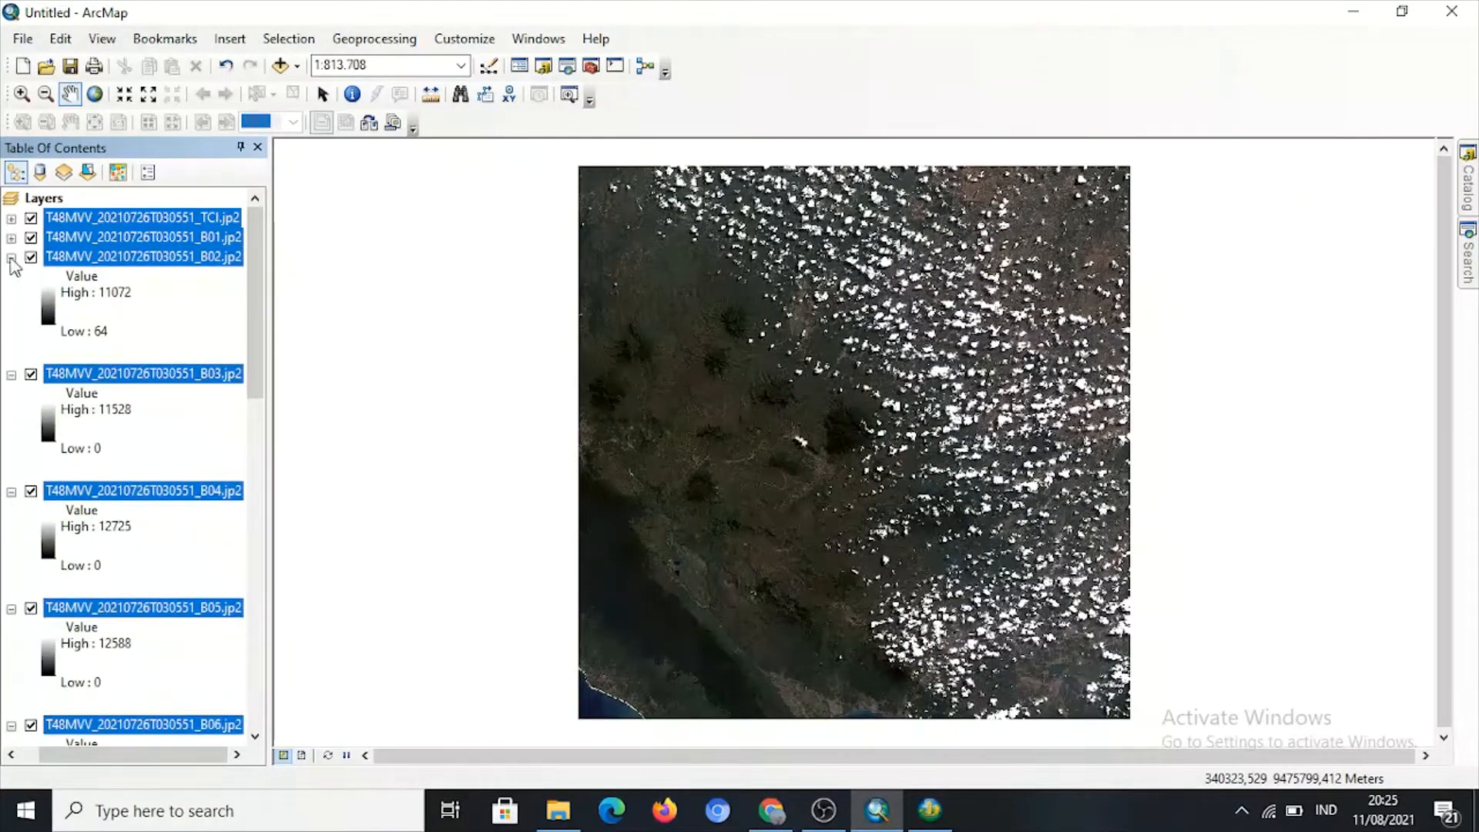
pyautogui.click(12, 257)
pyautogui.click(12, 278)
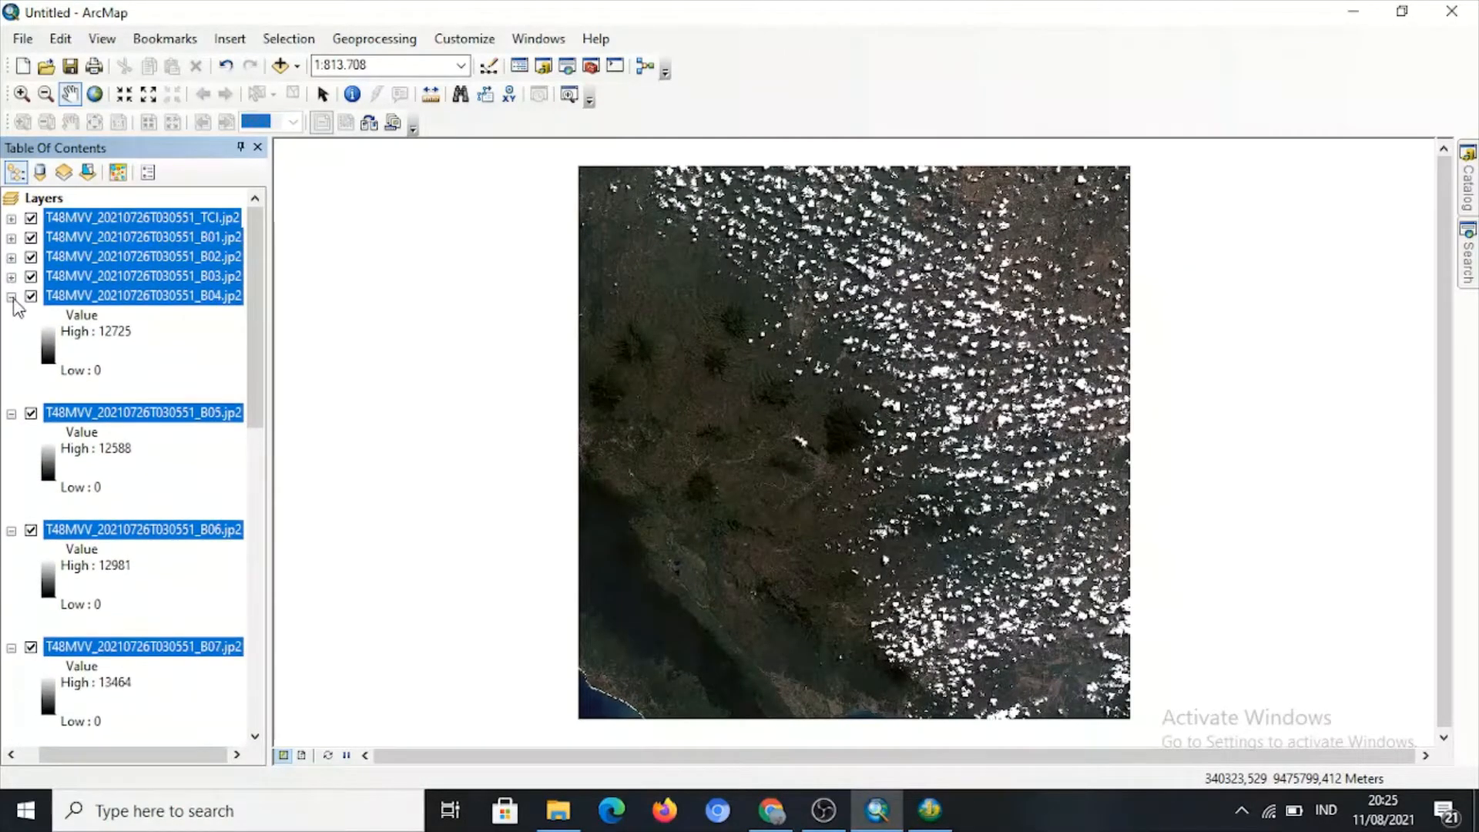
pyautogui.click(11, 298)
pyautogui.click(12, 317)
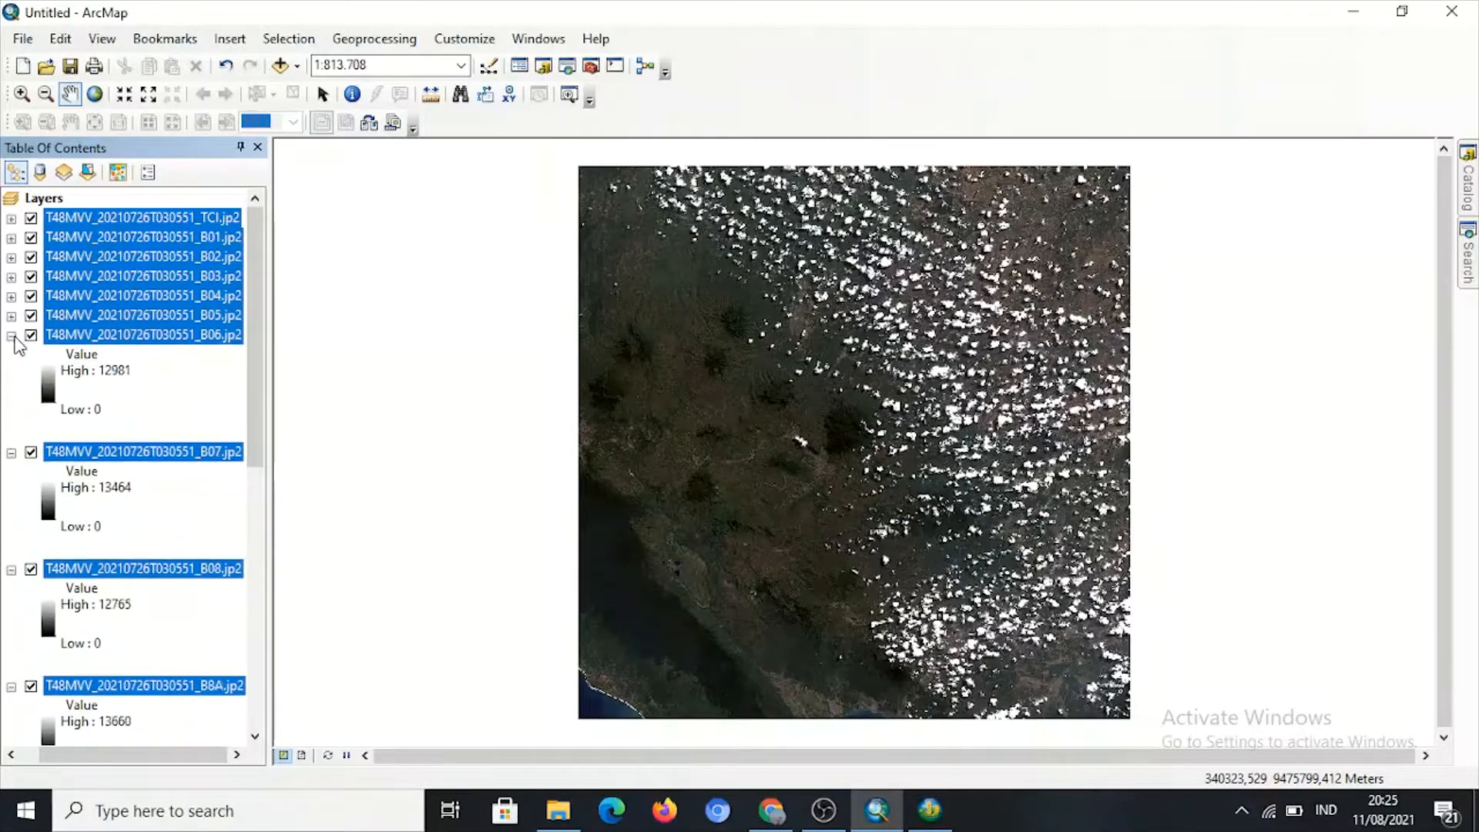
pyautogui.click(11, 336)
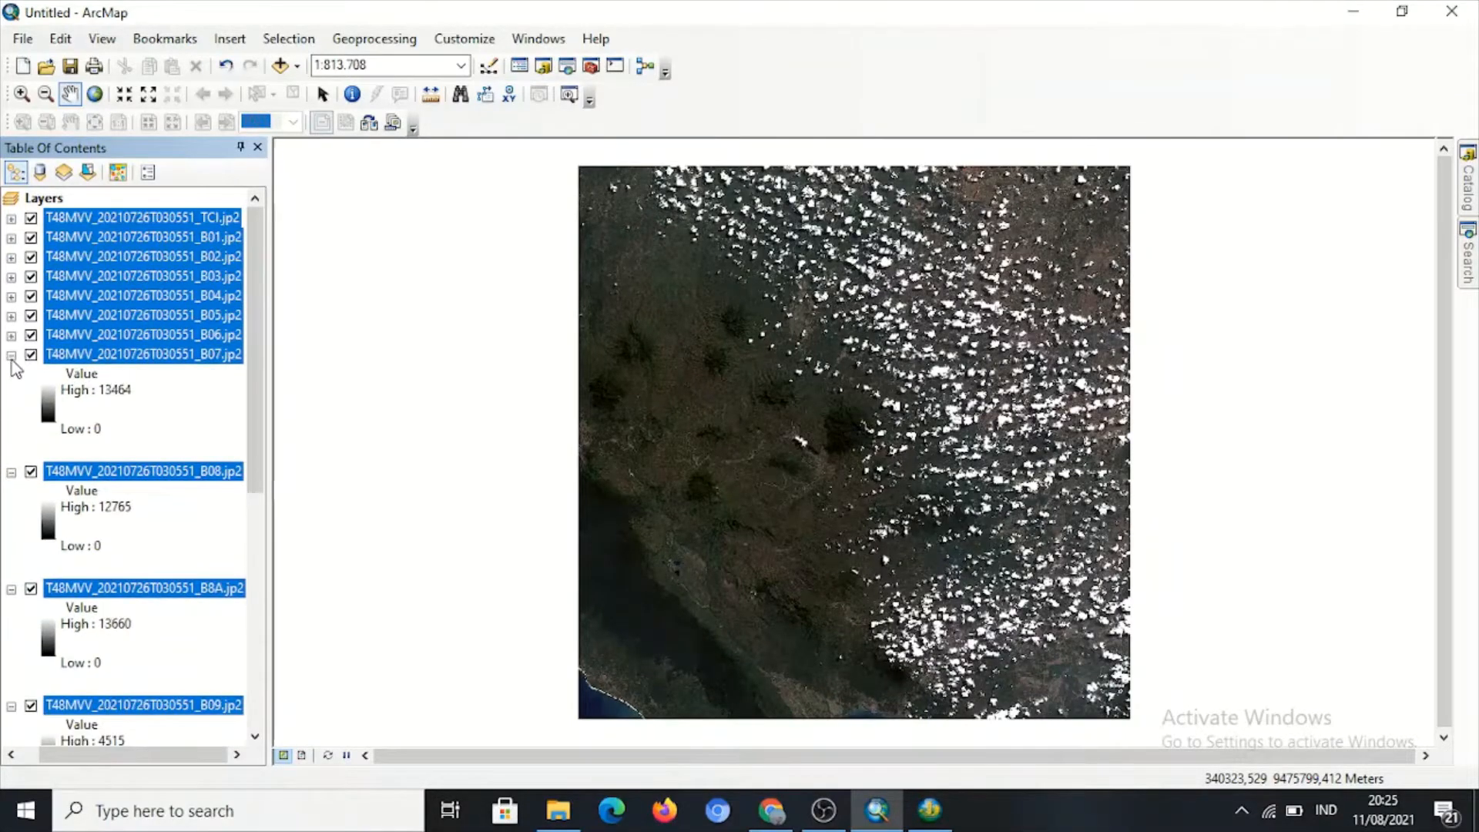
pyautogui.click(11, 355)
pyautogui.click(11, 374)
pyautogui.click(12, 393)
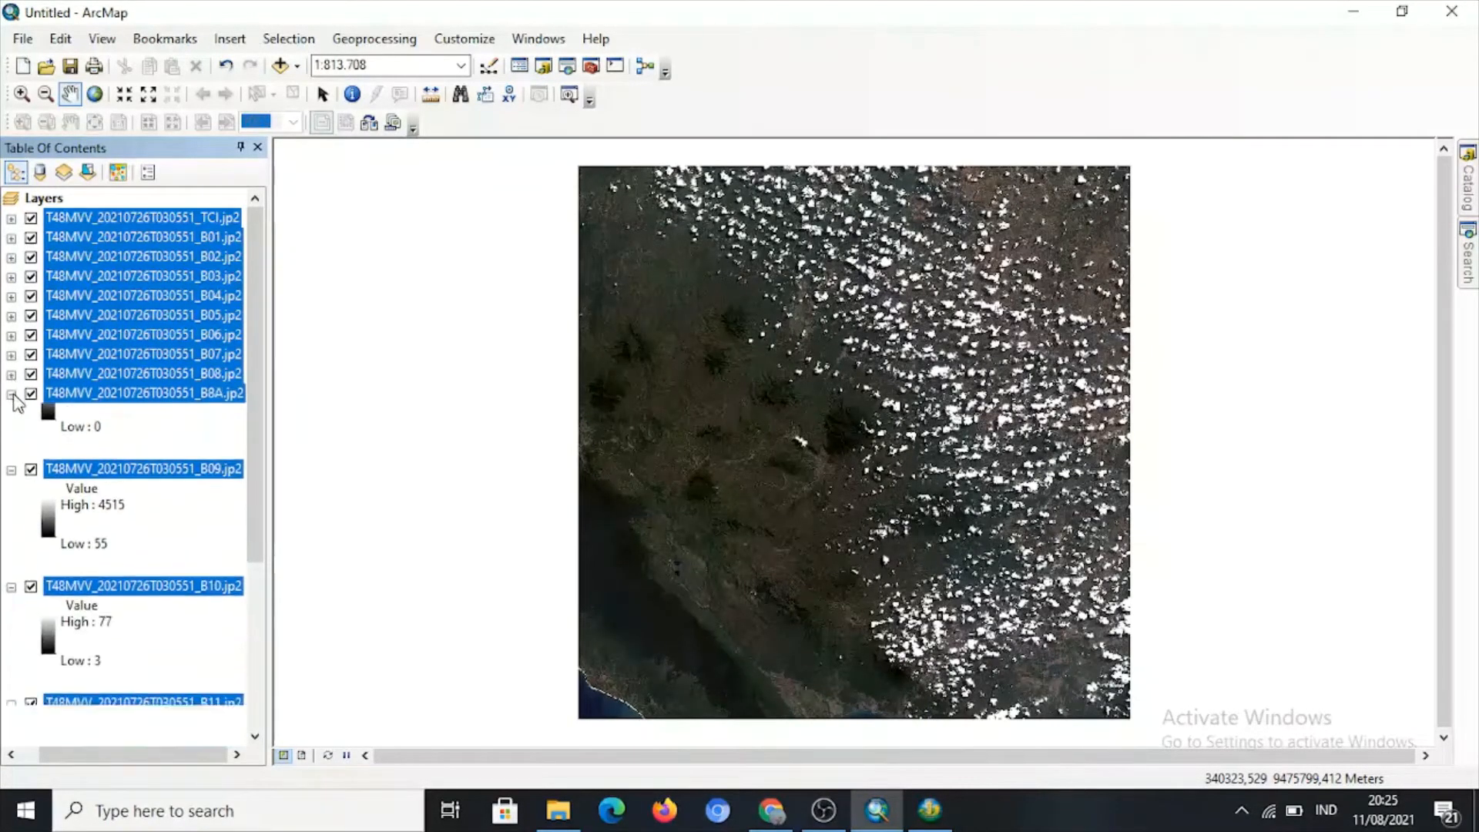
pyautogui.click(12, 414)
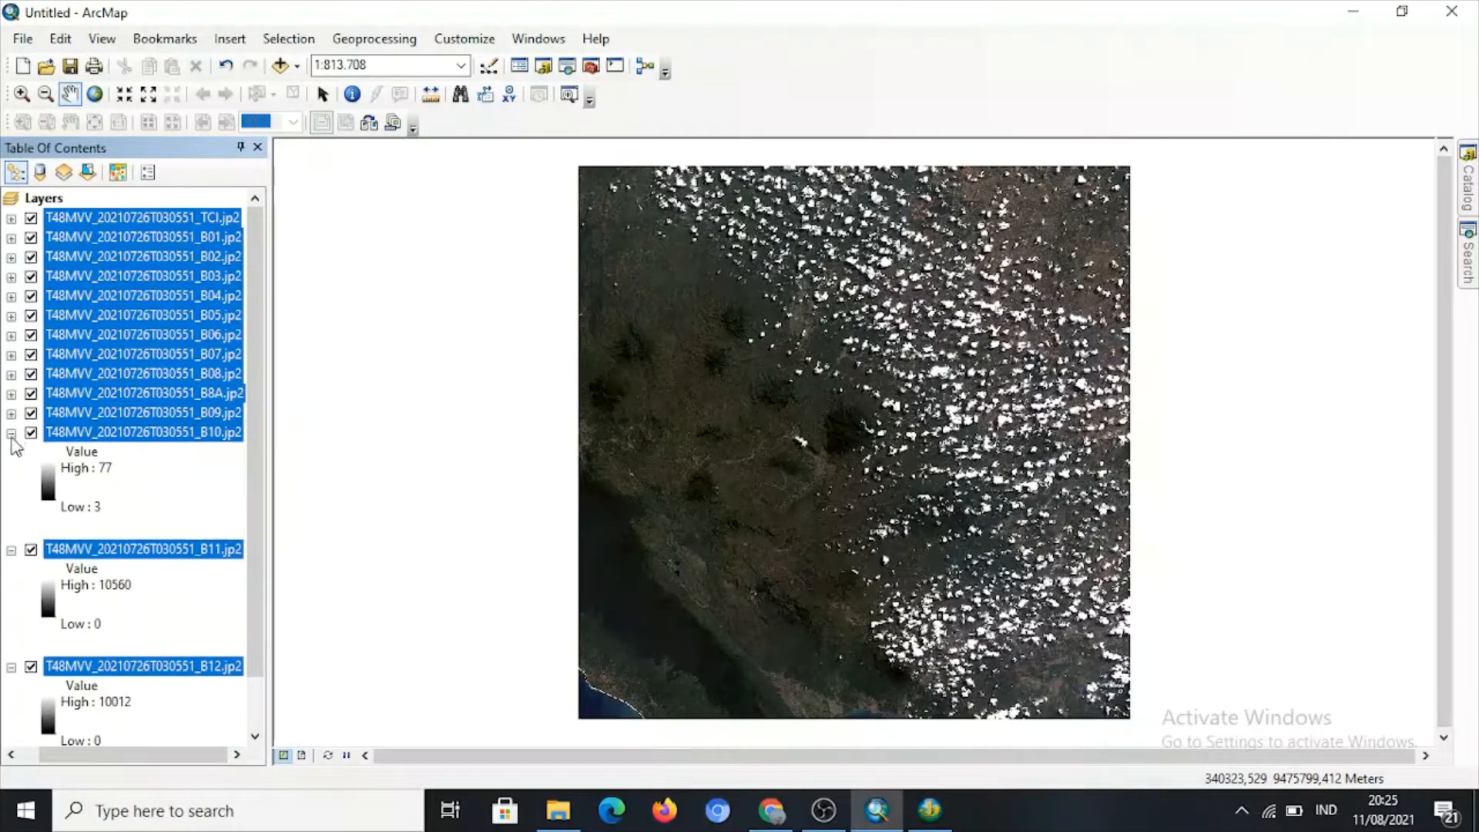
pyautogui.click(12, 433)
pyautogui.click(30, 454)
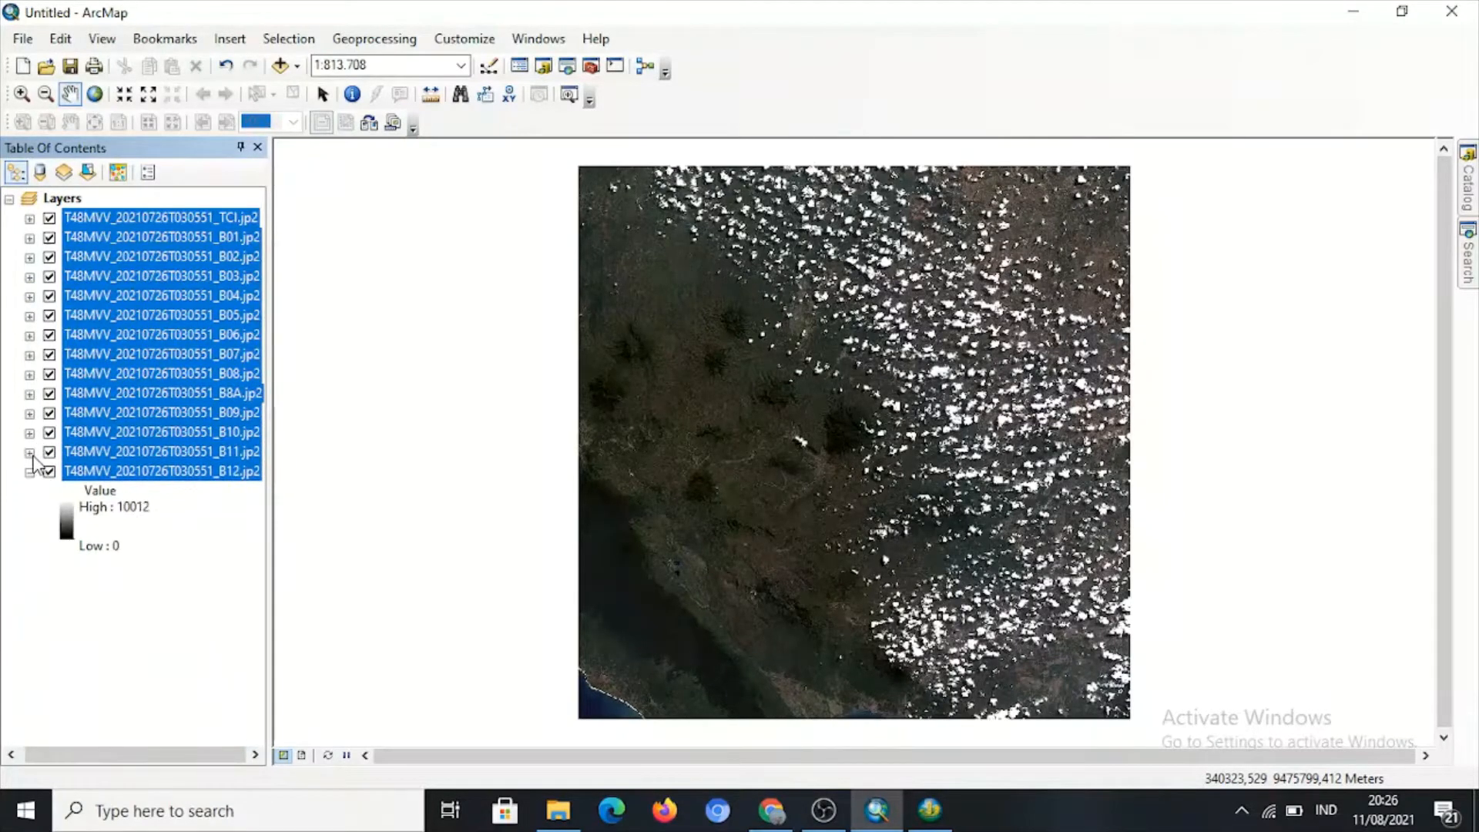
pyautogui.click(29, 472)
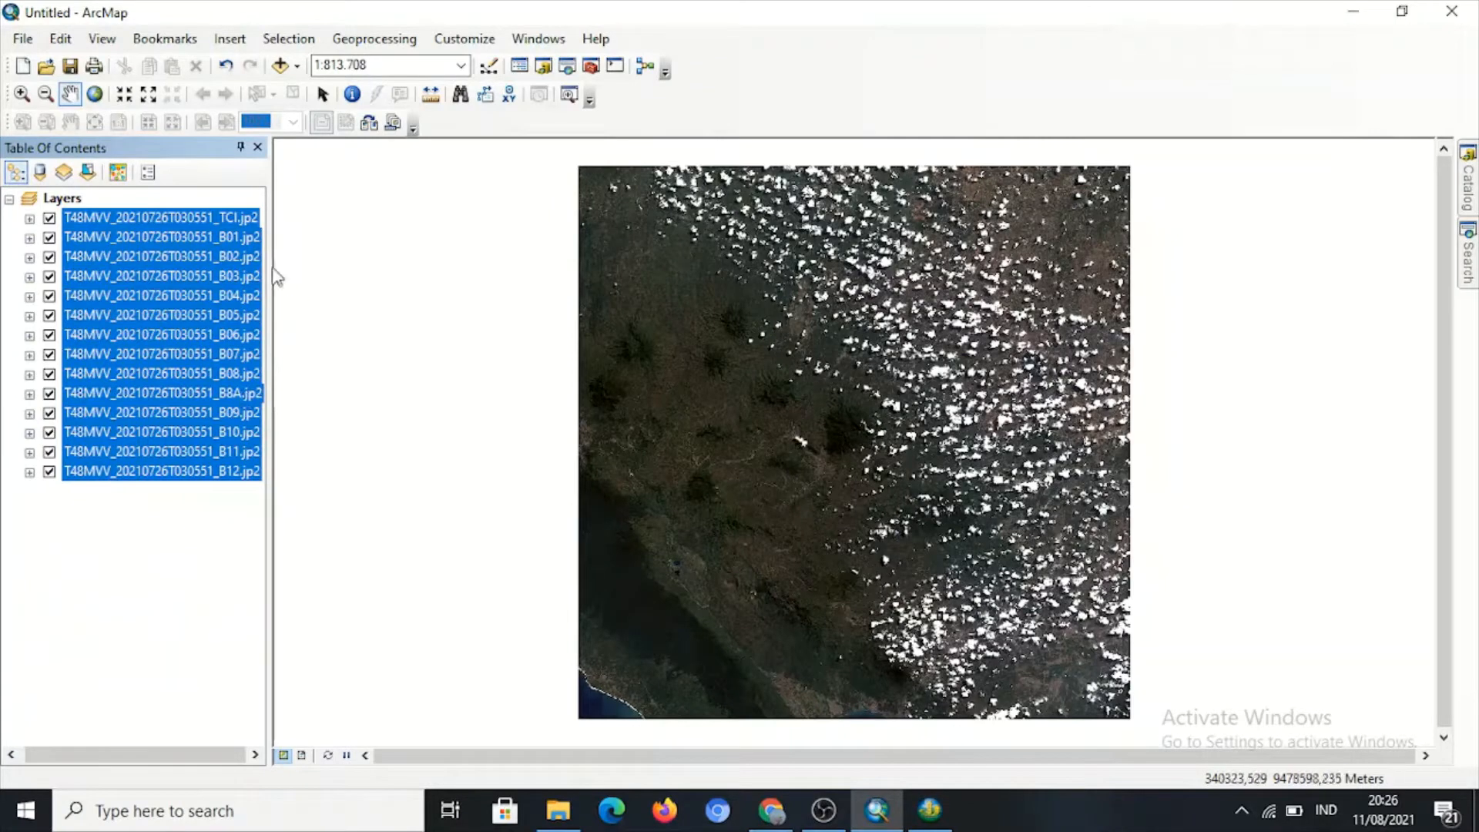
pyautogui.moveTo(270, 218); pyautogui.dragTo(309, 217)
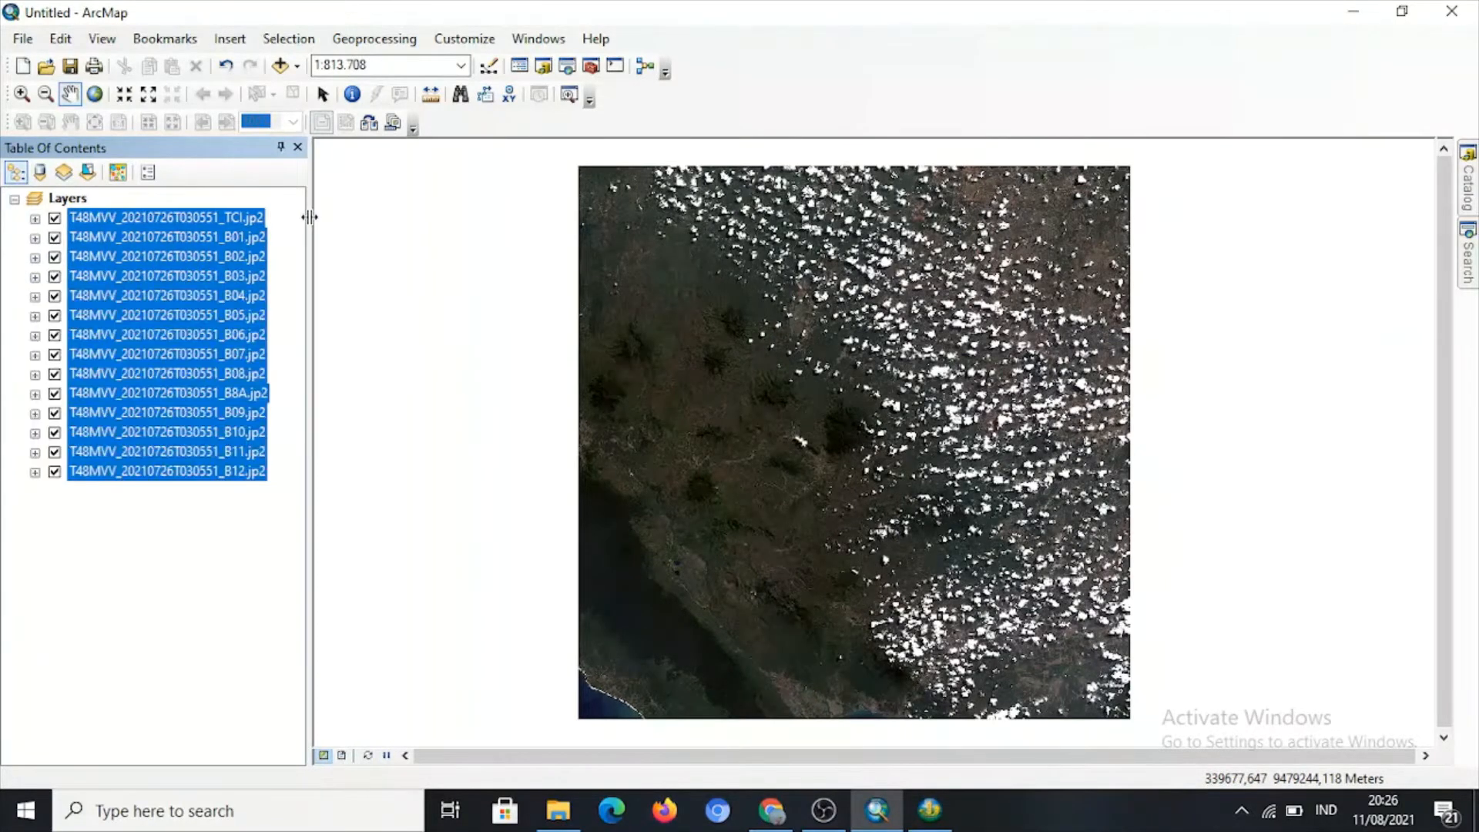
# Remove the T48MVV_20210726T030551 TCI and B8A layers from the map.
pyautogui.click(254, 221)
pyautogui.click(253, 220)
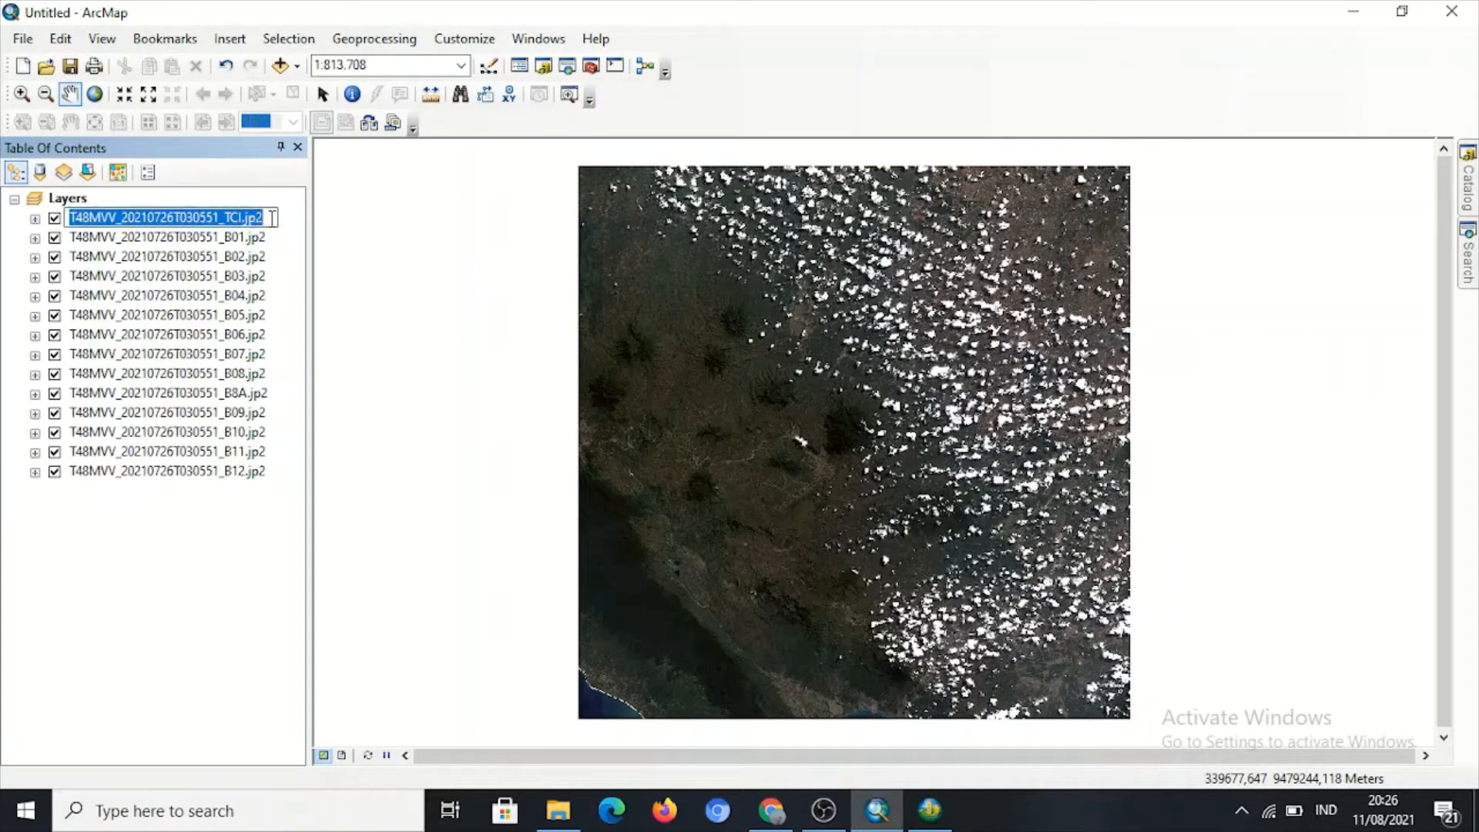
pyautogui.click(287, 221)
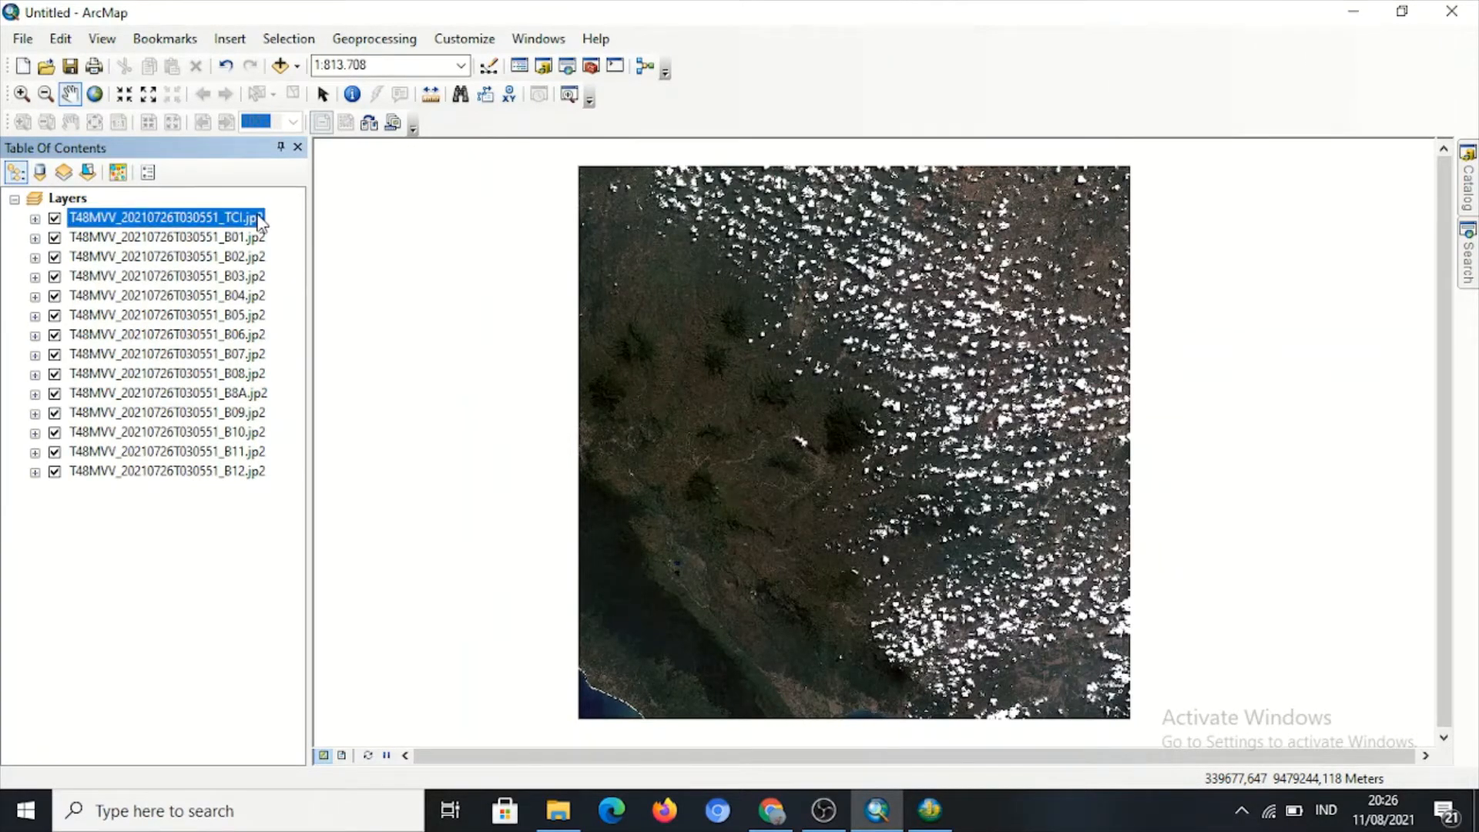
pyautogui.doubleClick(257, 216)
pyautogui.rightClick(259, 218)
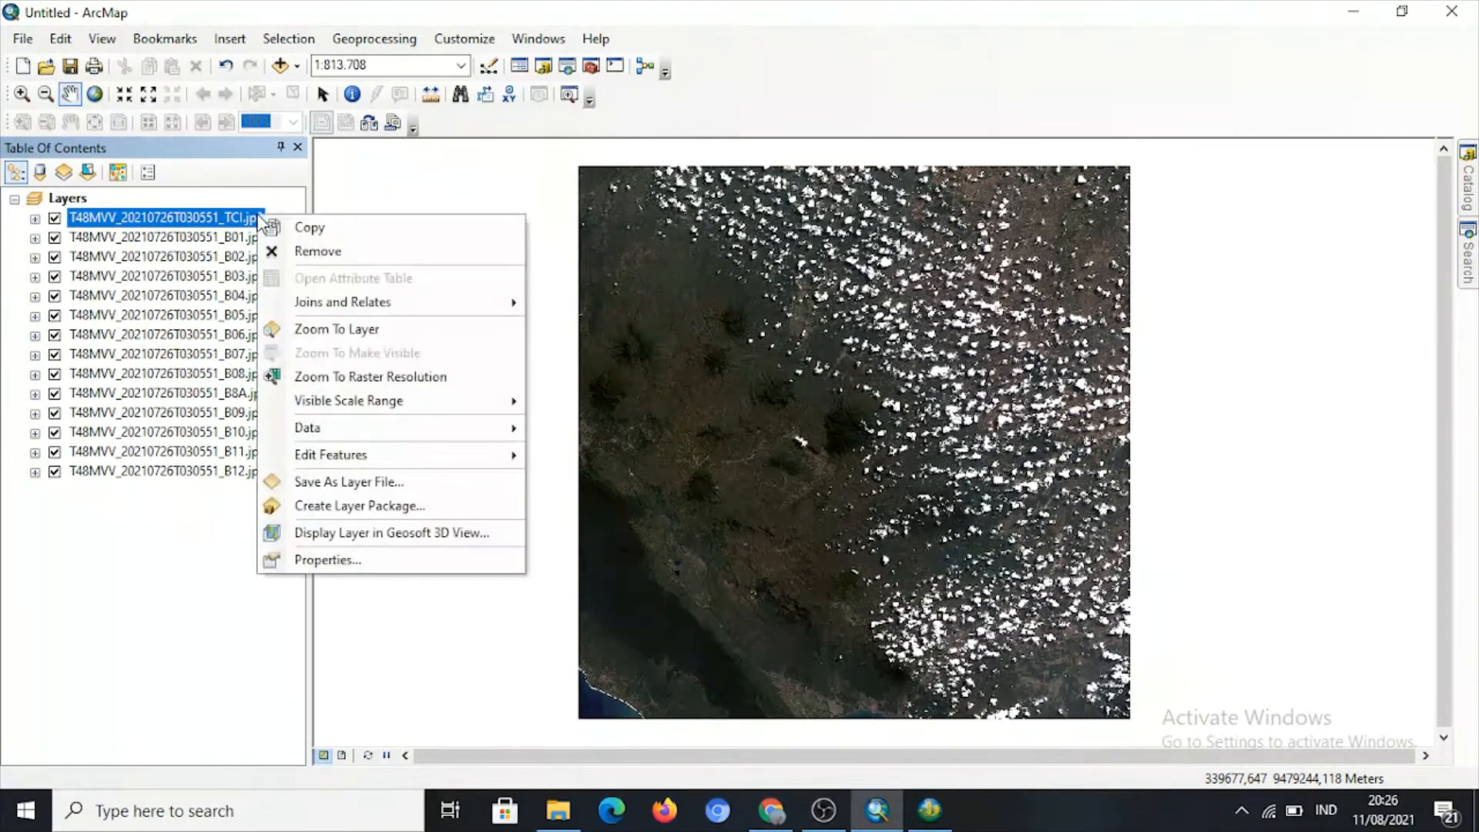
pyautogui.click(328, 250)
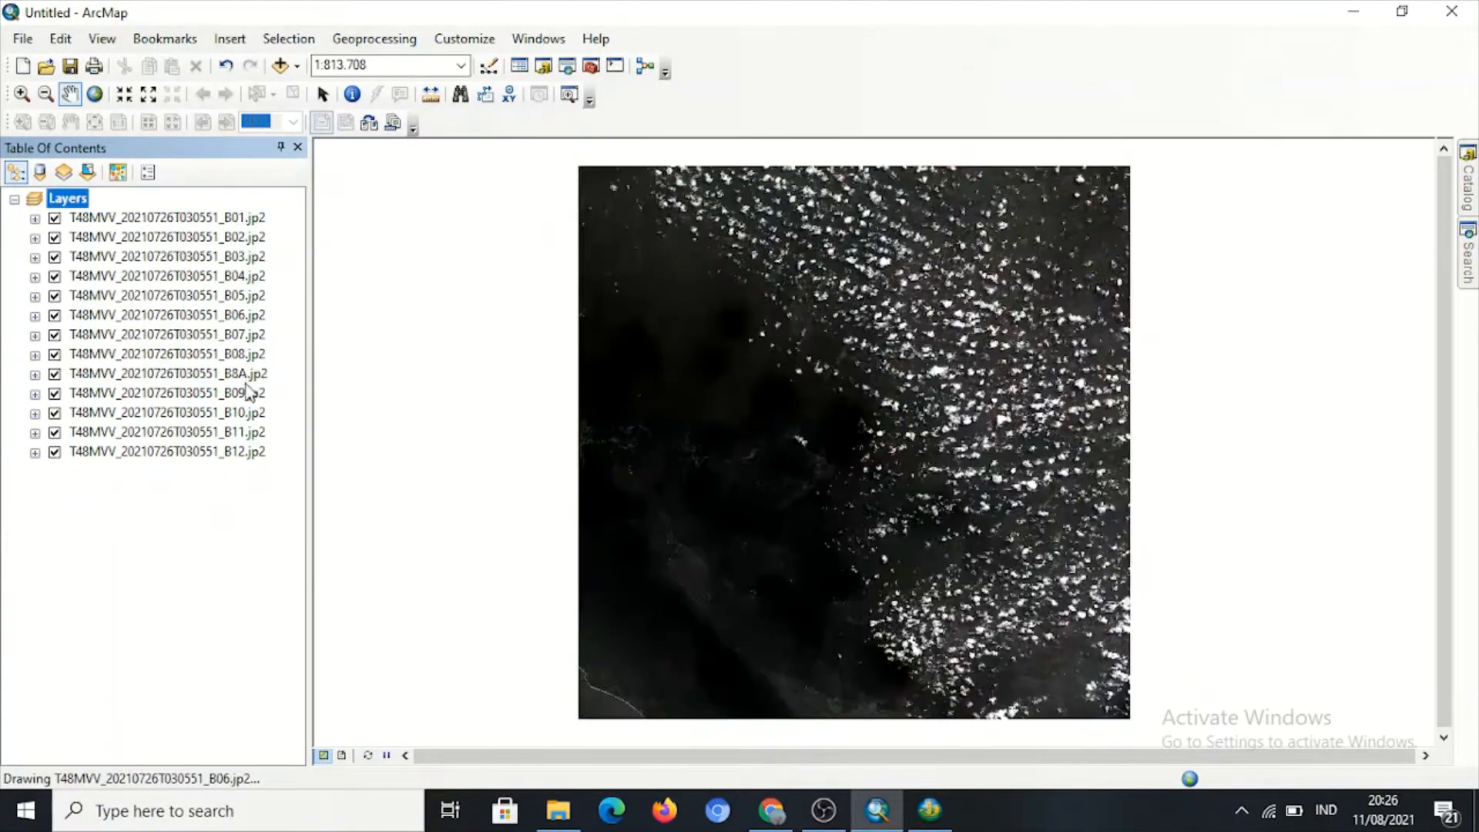
pyautogui.click(247, 378)
pyautogui.rightClick(246, 379)
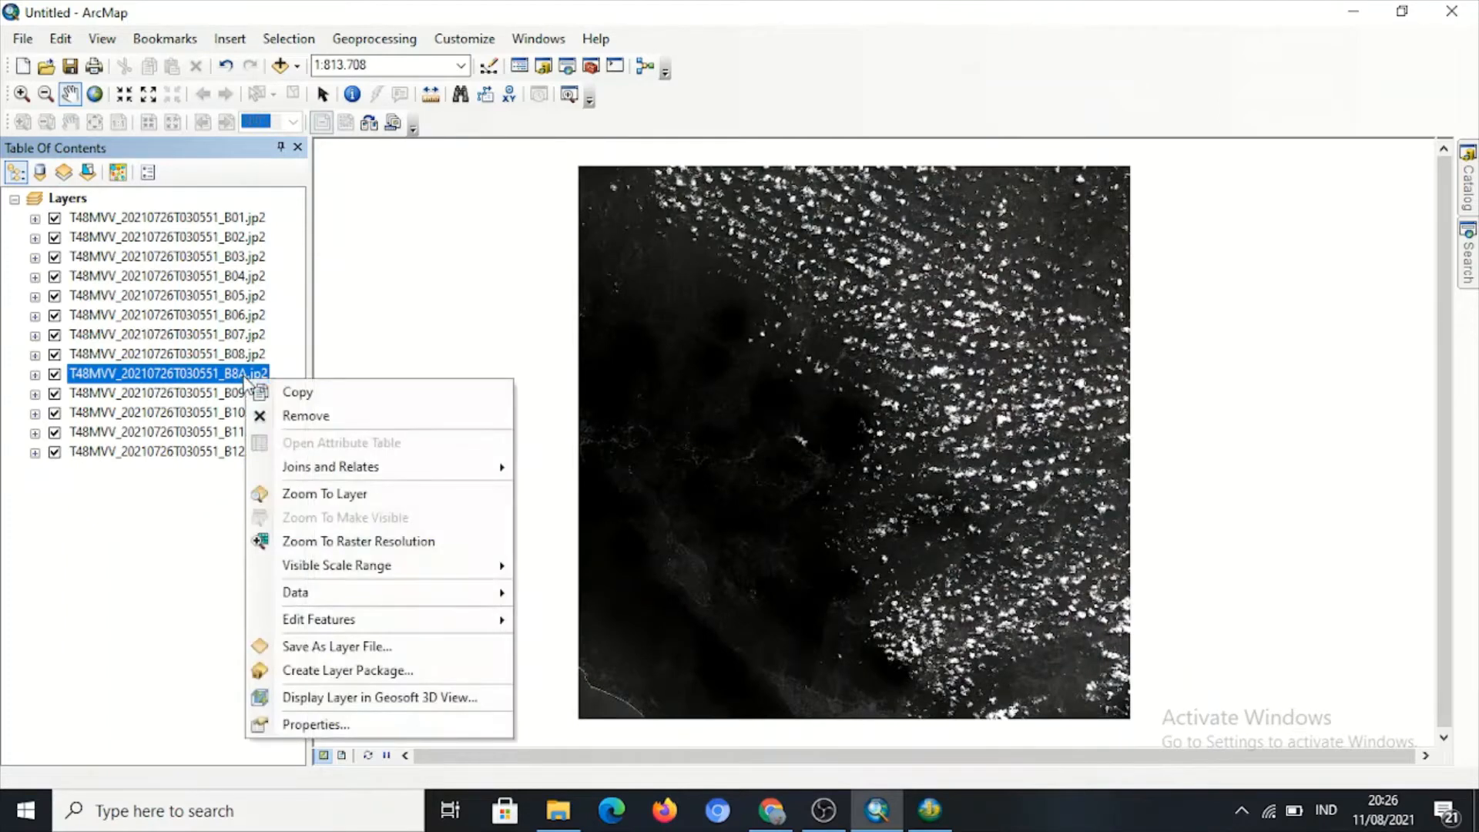
pyautogui.click(306, 416)
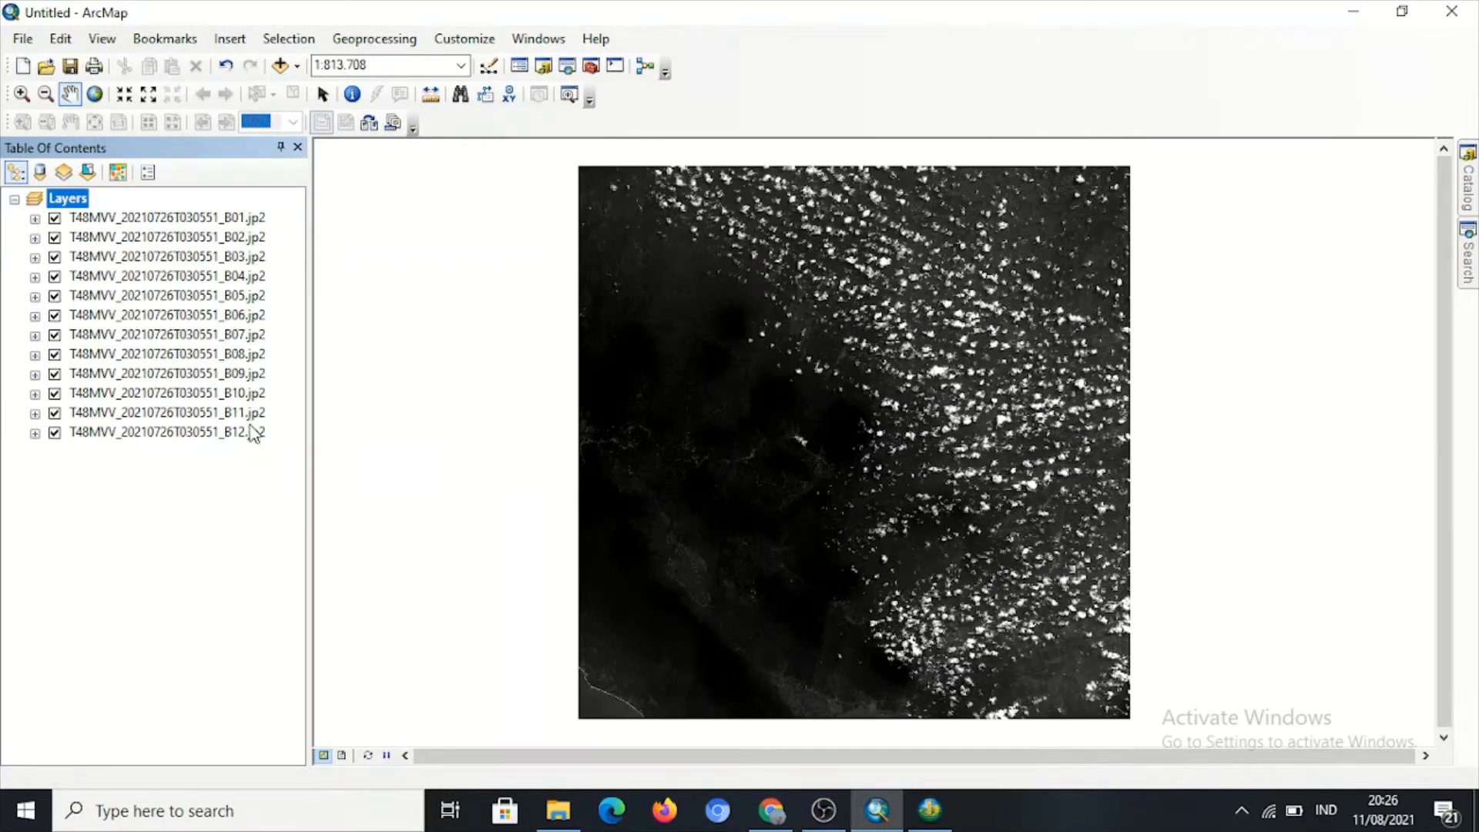
# Turn off the visibility of all remaining band layers, B01 to B12.
pyautogui.click(54, 433)
pyautogui.click(54, 413)
pyautogui.click(54, 392)
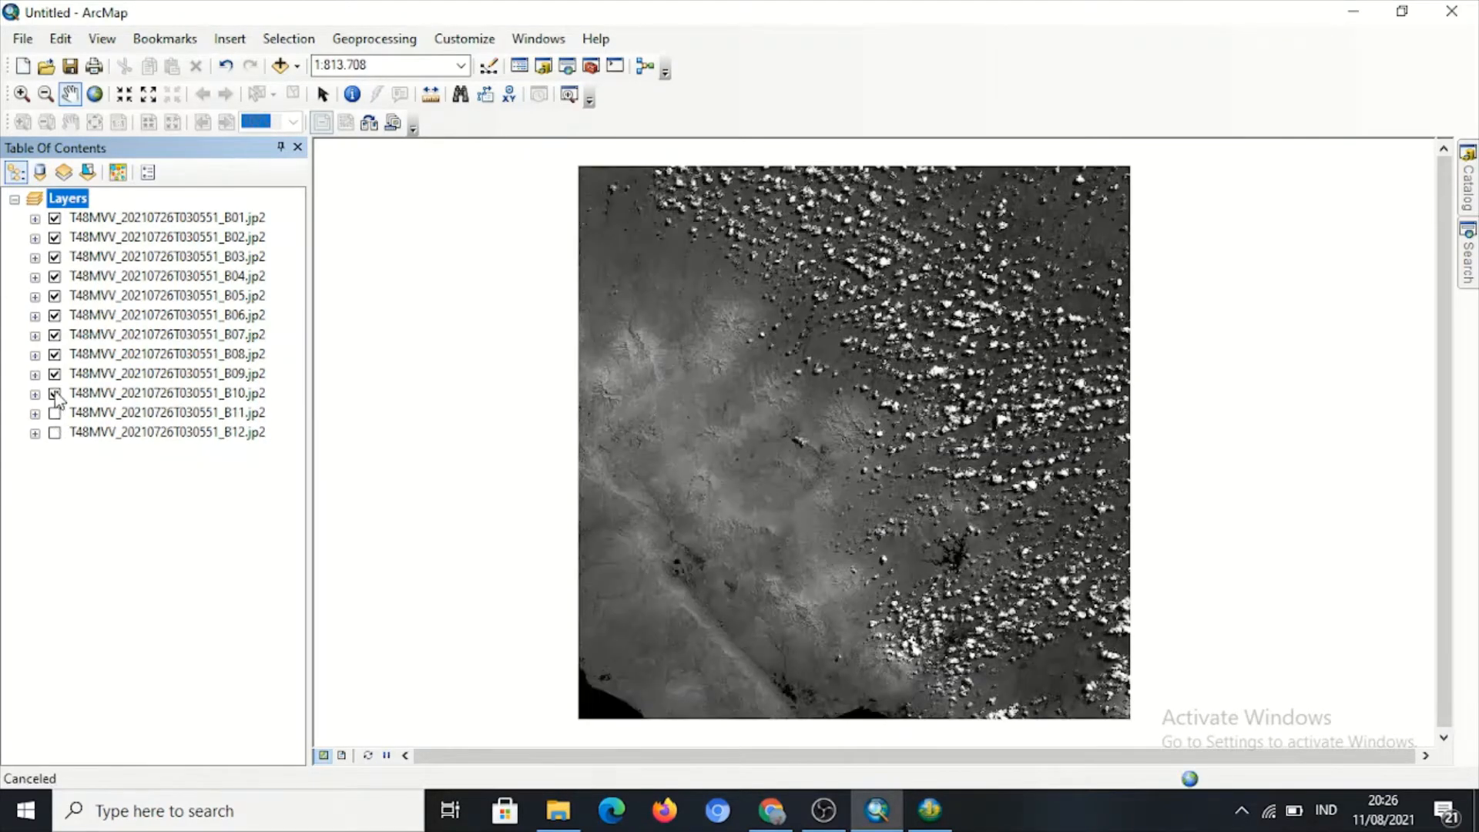
pyautogui.click(54, 374)
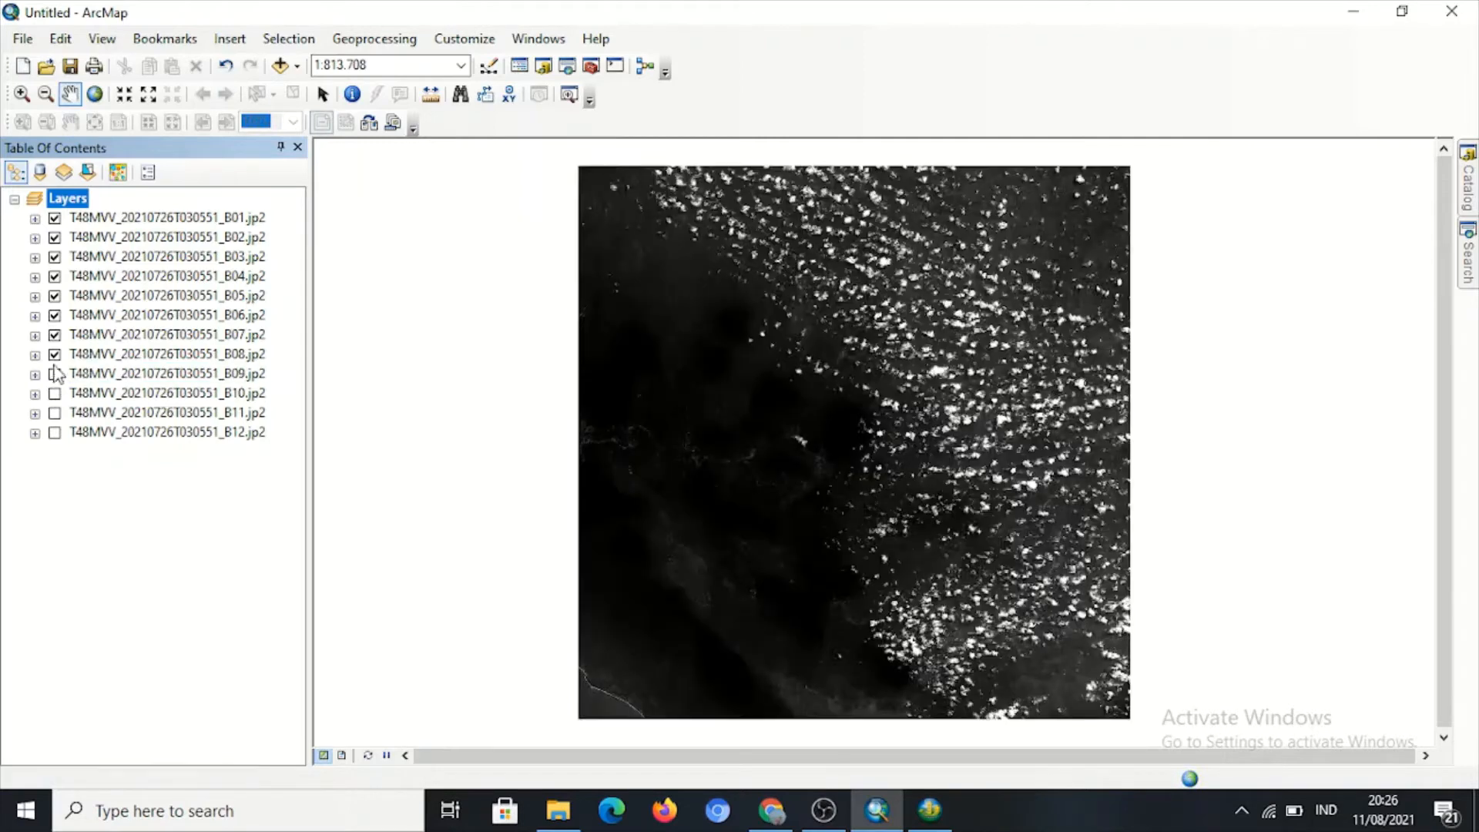
pyautogui.click(54, 355)
pyautogui.click(54, 335)
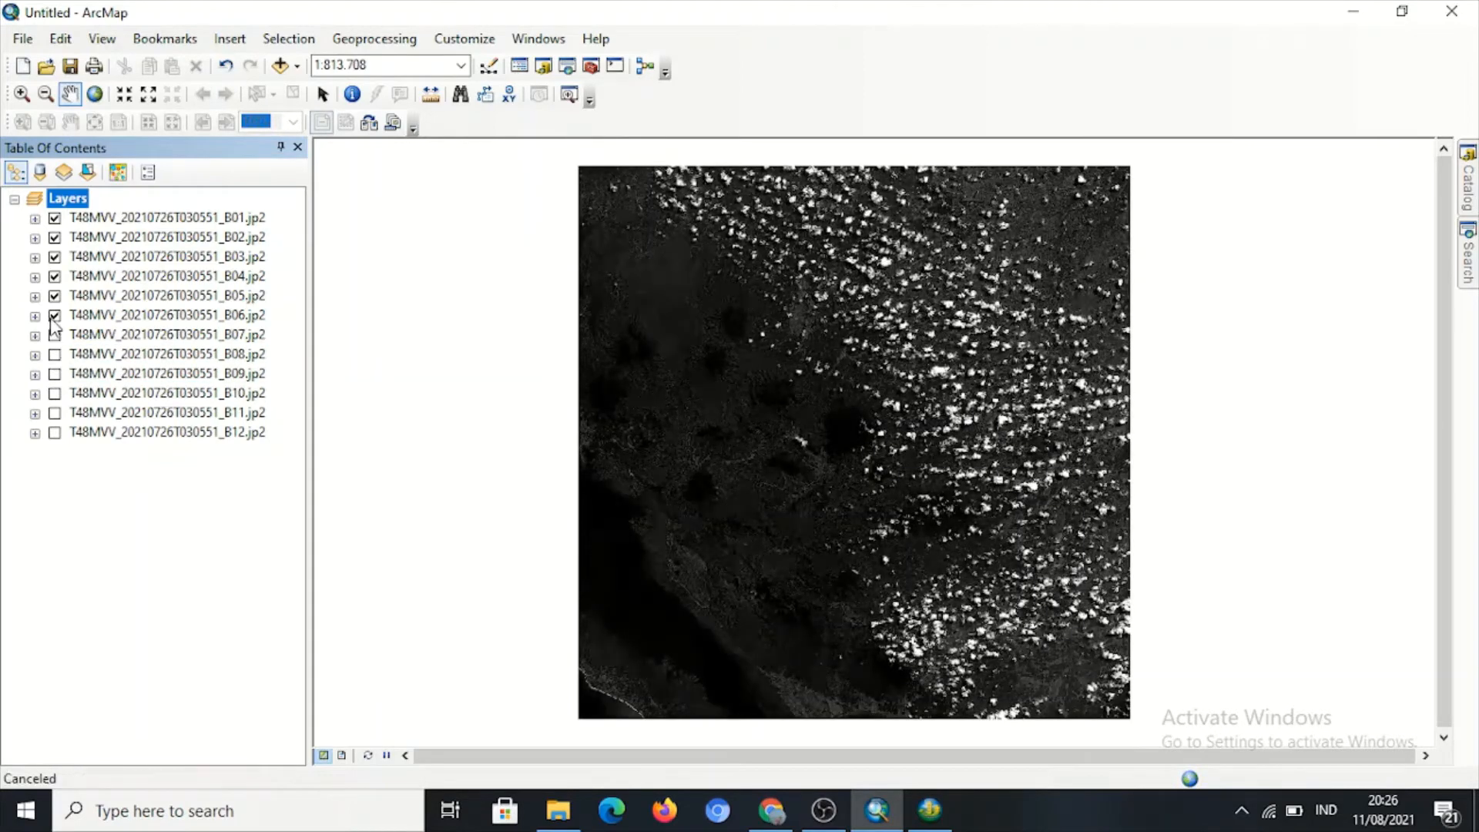
pyautogui.click(61, 316)
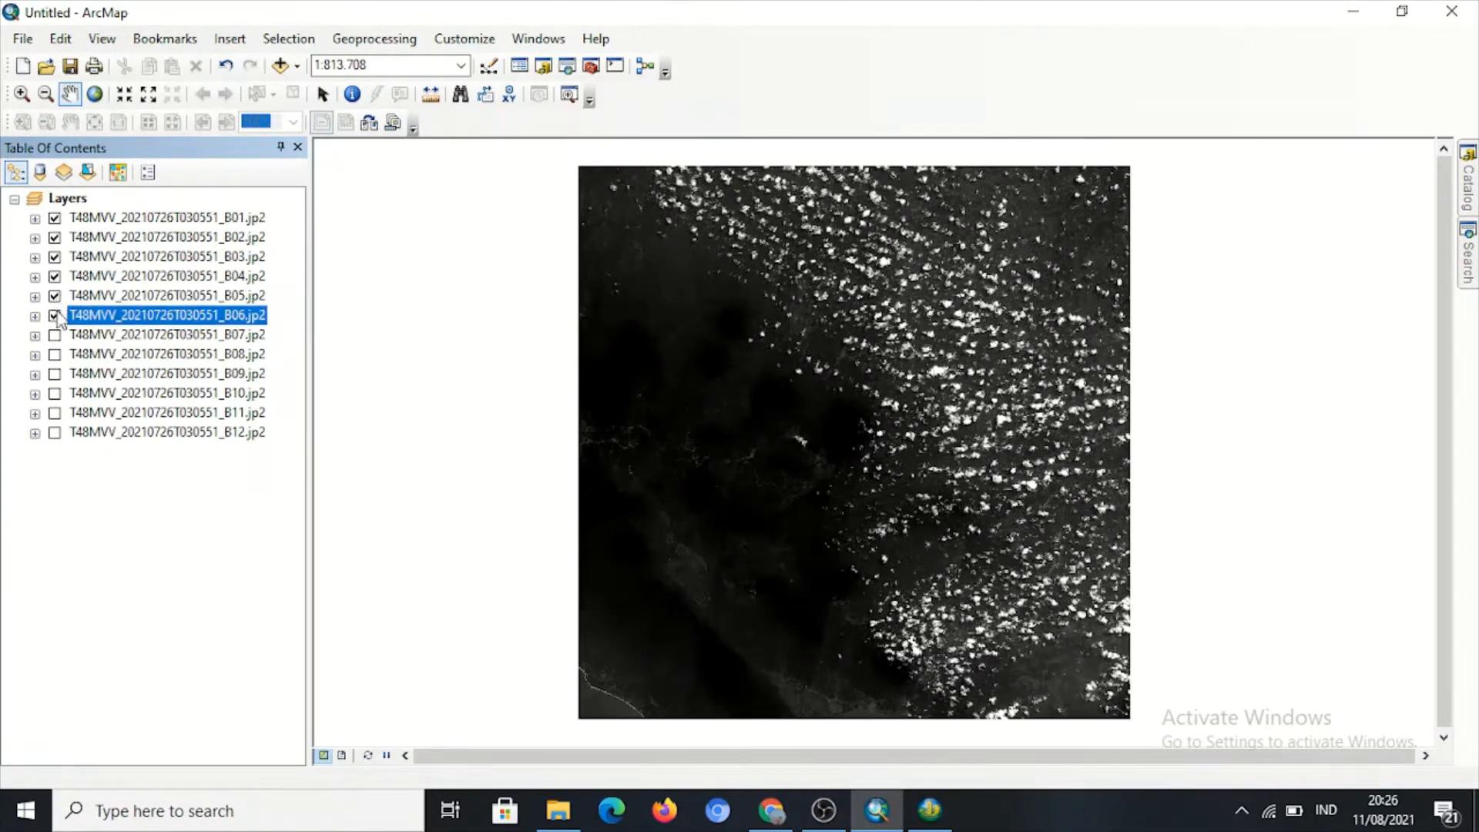
pyautogui.click(58, 316)
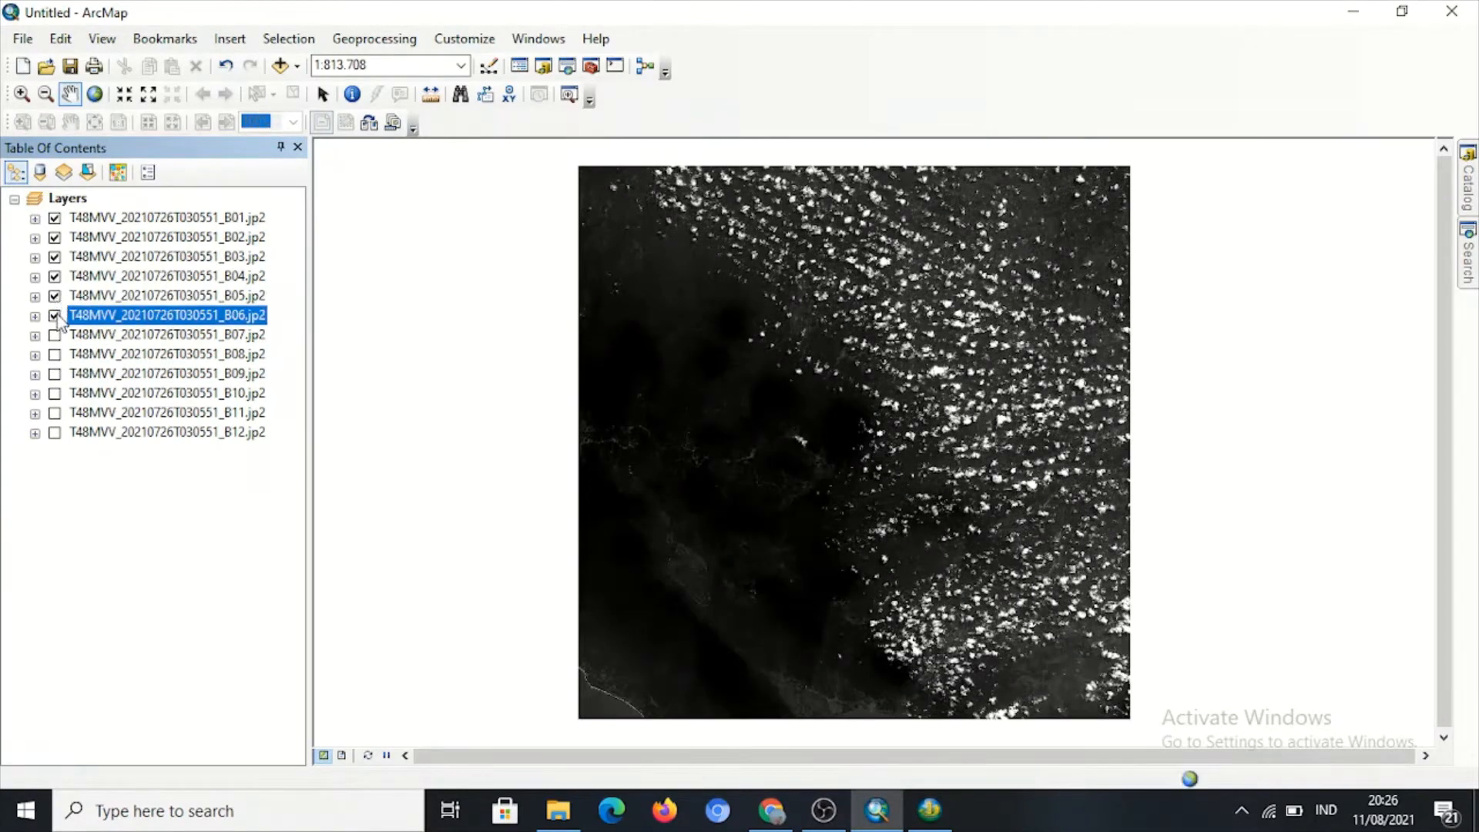
pyautogui.click(55, 275)
pyautogui.click(54, 256)
pyautogui.click(55, 237)
pyautogui.click(55, 218)
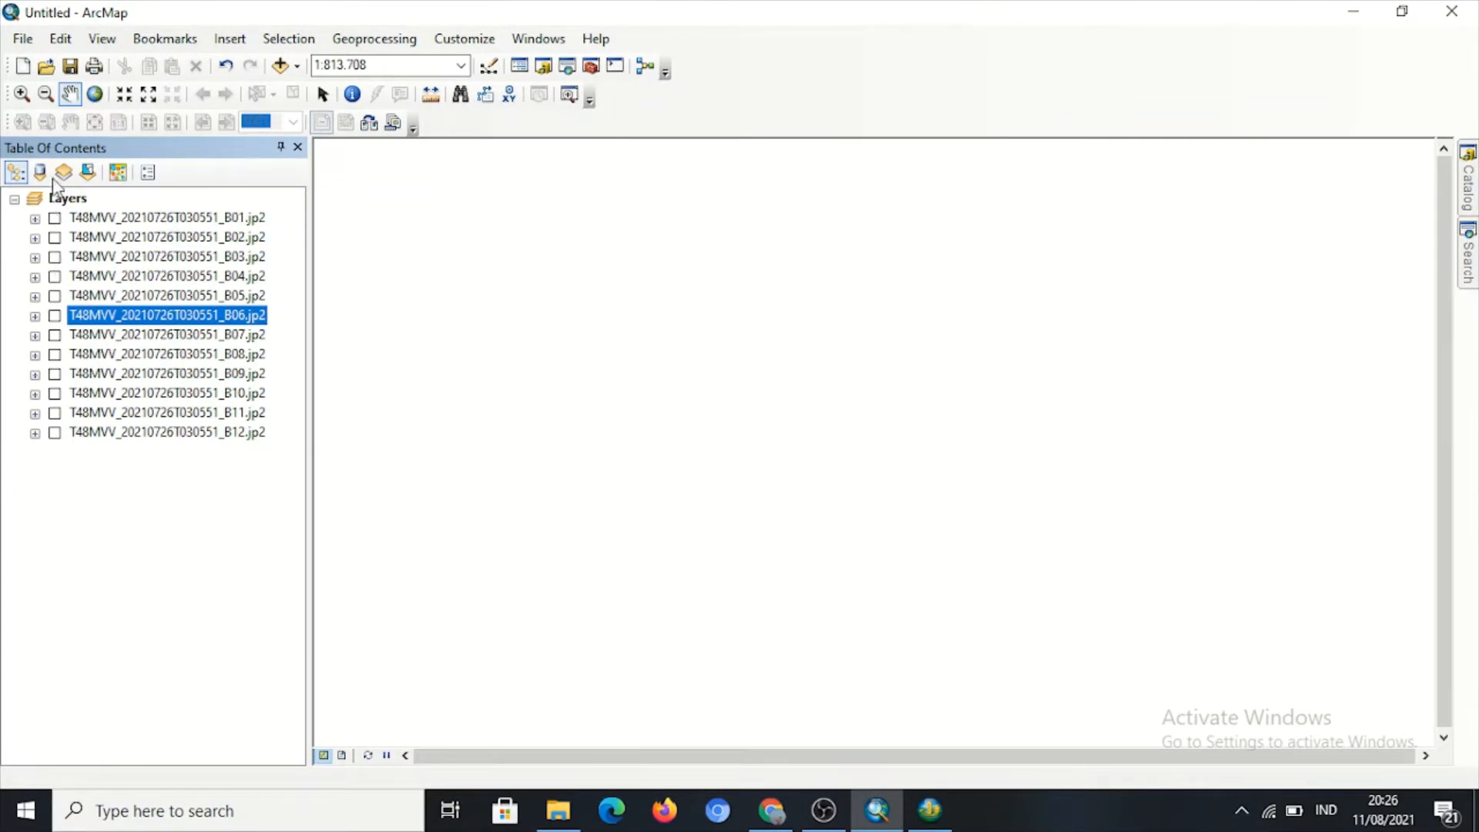
# Save the map as an ArcMap Document named Lampung1 in the Video Yt 1 folder.
pyautogui.click(24, 40)
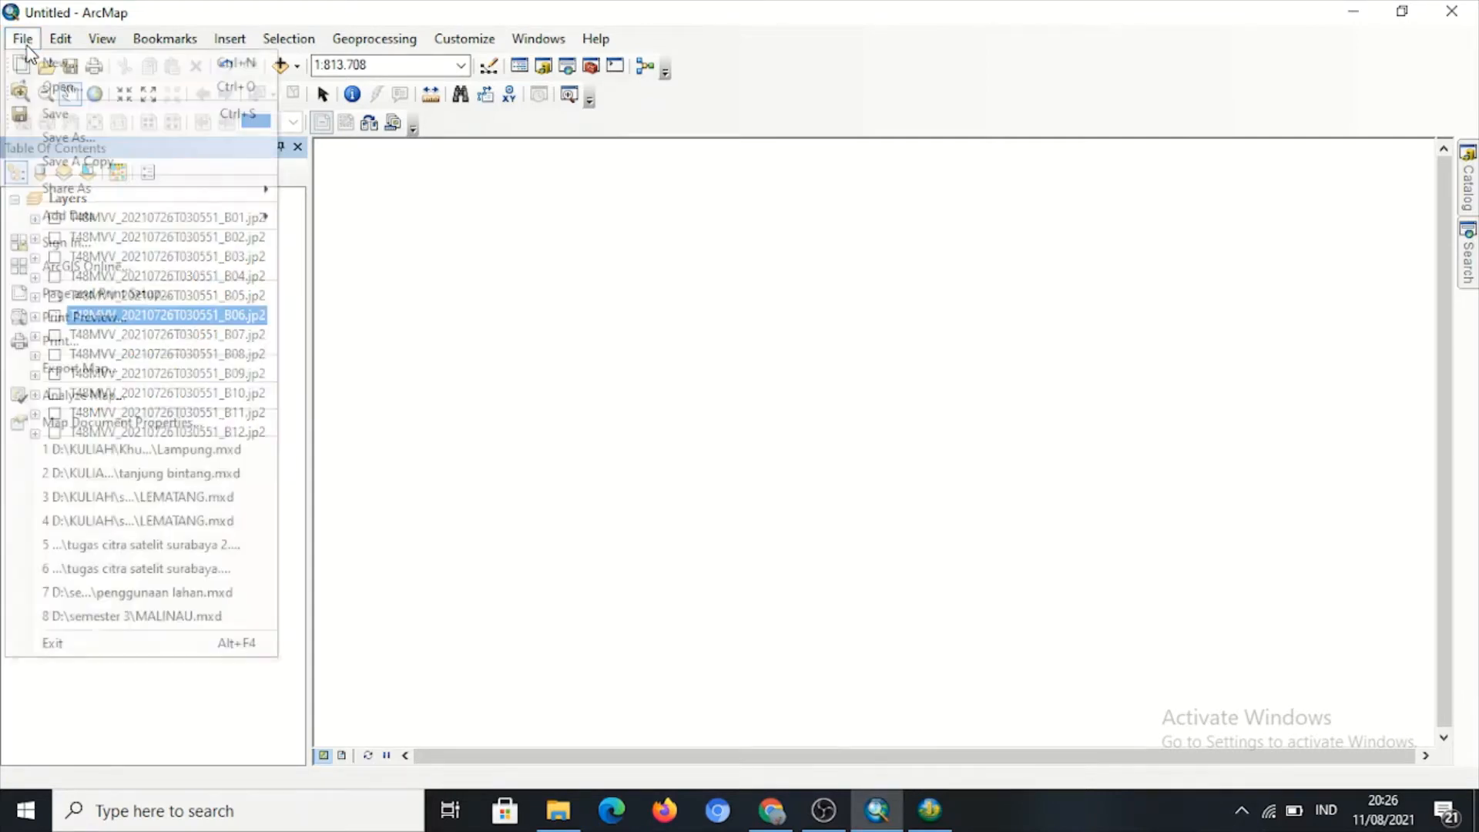
pyautogui.click(72, 114)
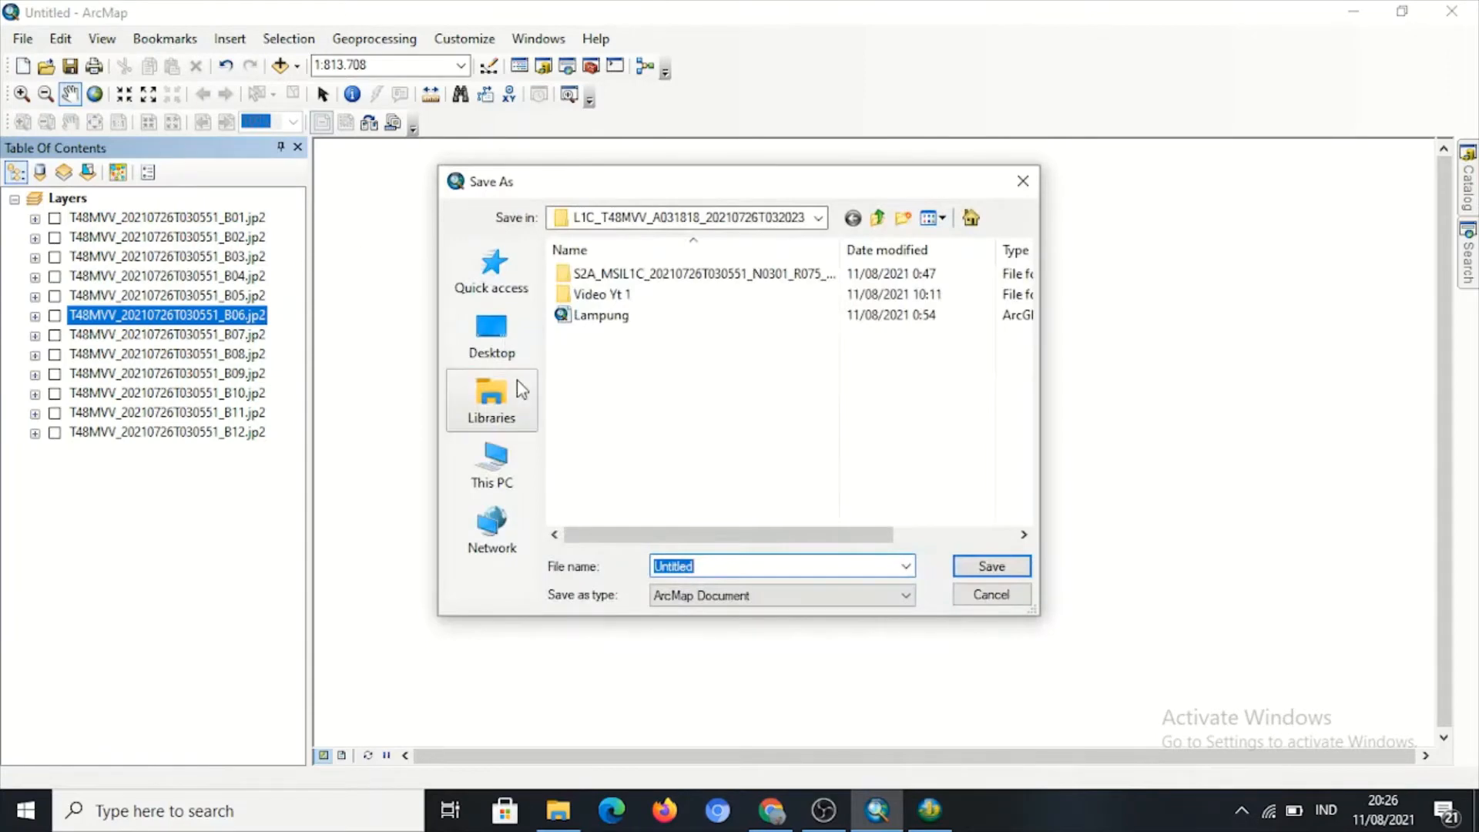
pyautogui.doubleClick(776, 302)
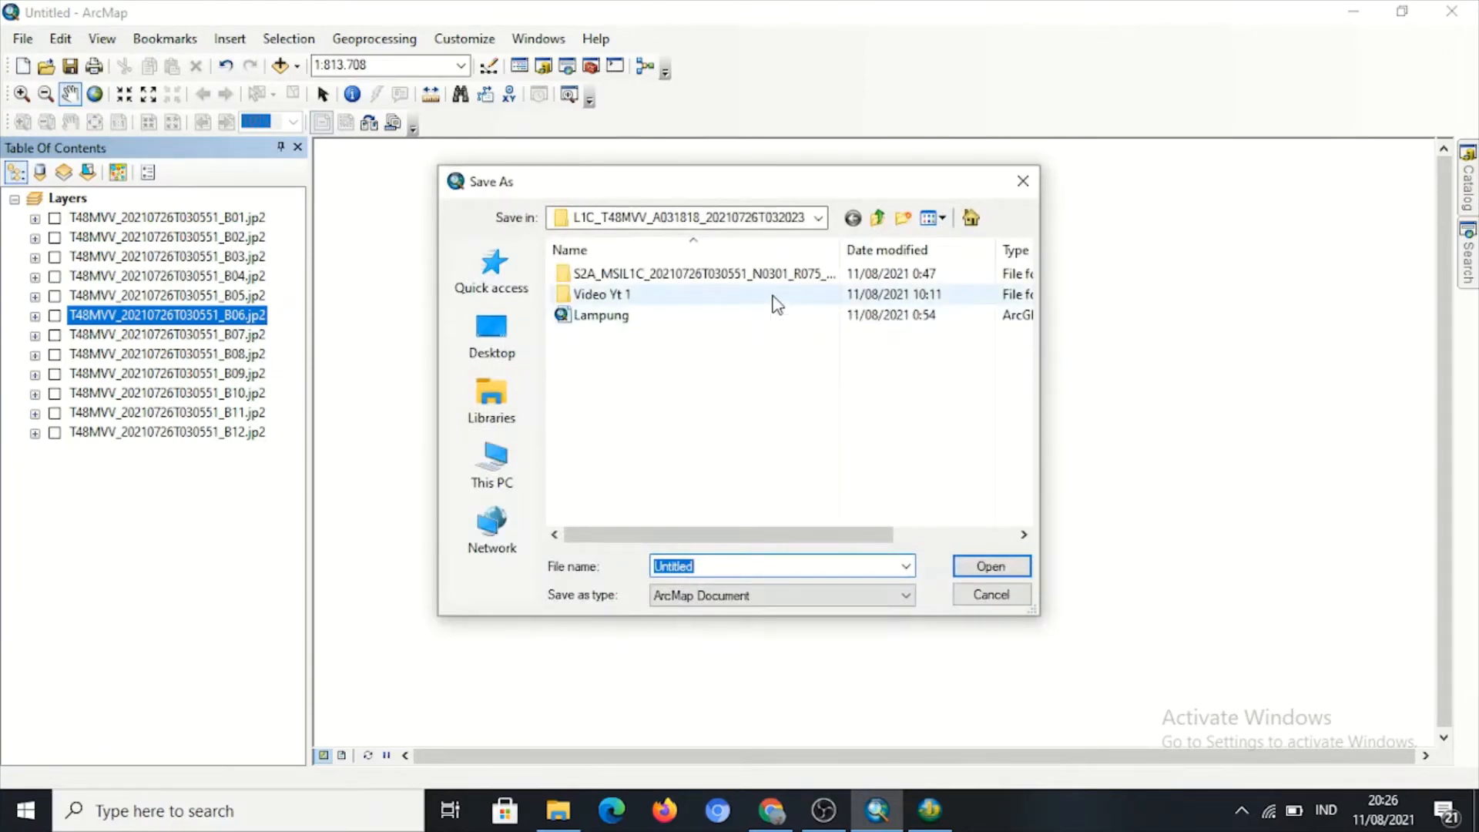
pyautogui.doubleClick(726, 564)
pyautogui.press('BackSpace')
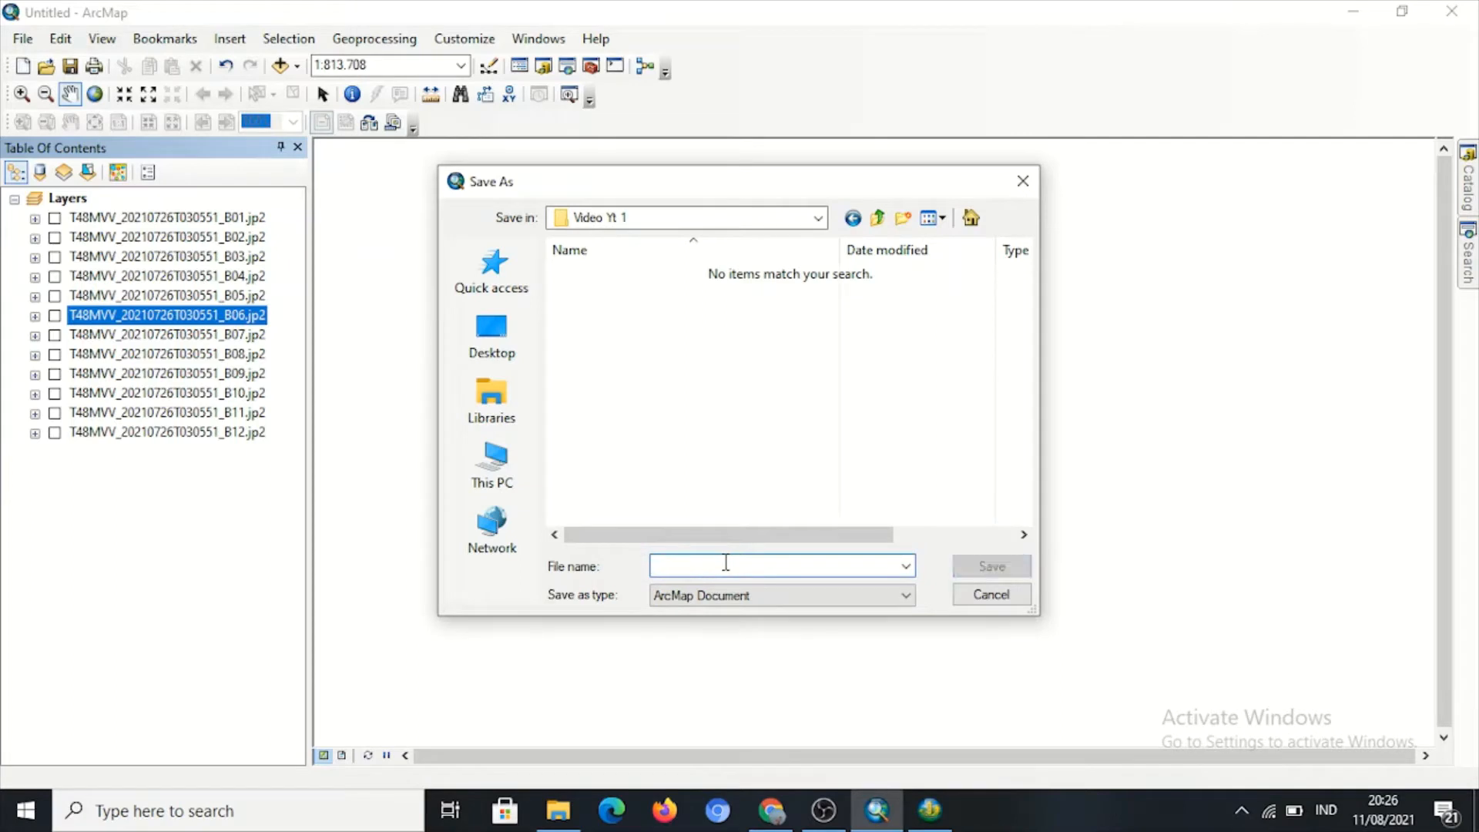
pyautogui.write('Lampung1')
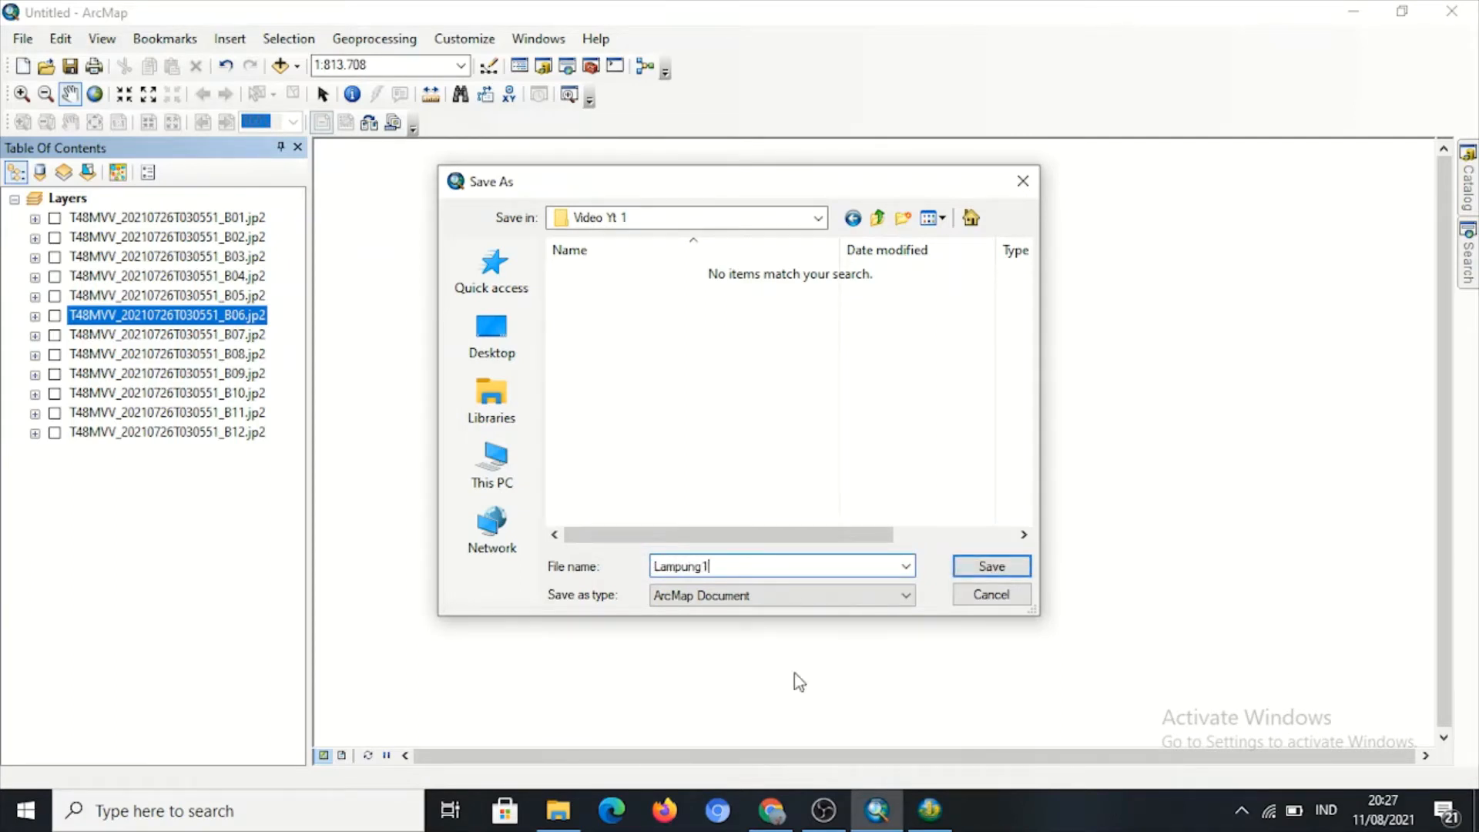
pyautogui.click(994, 567)
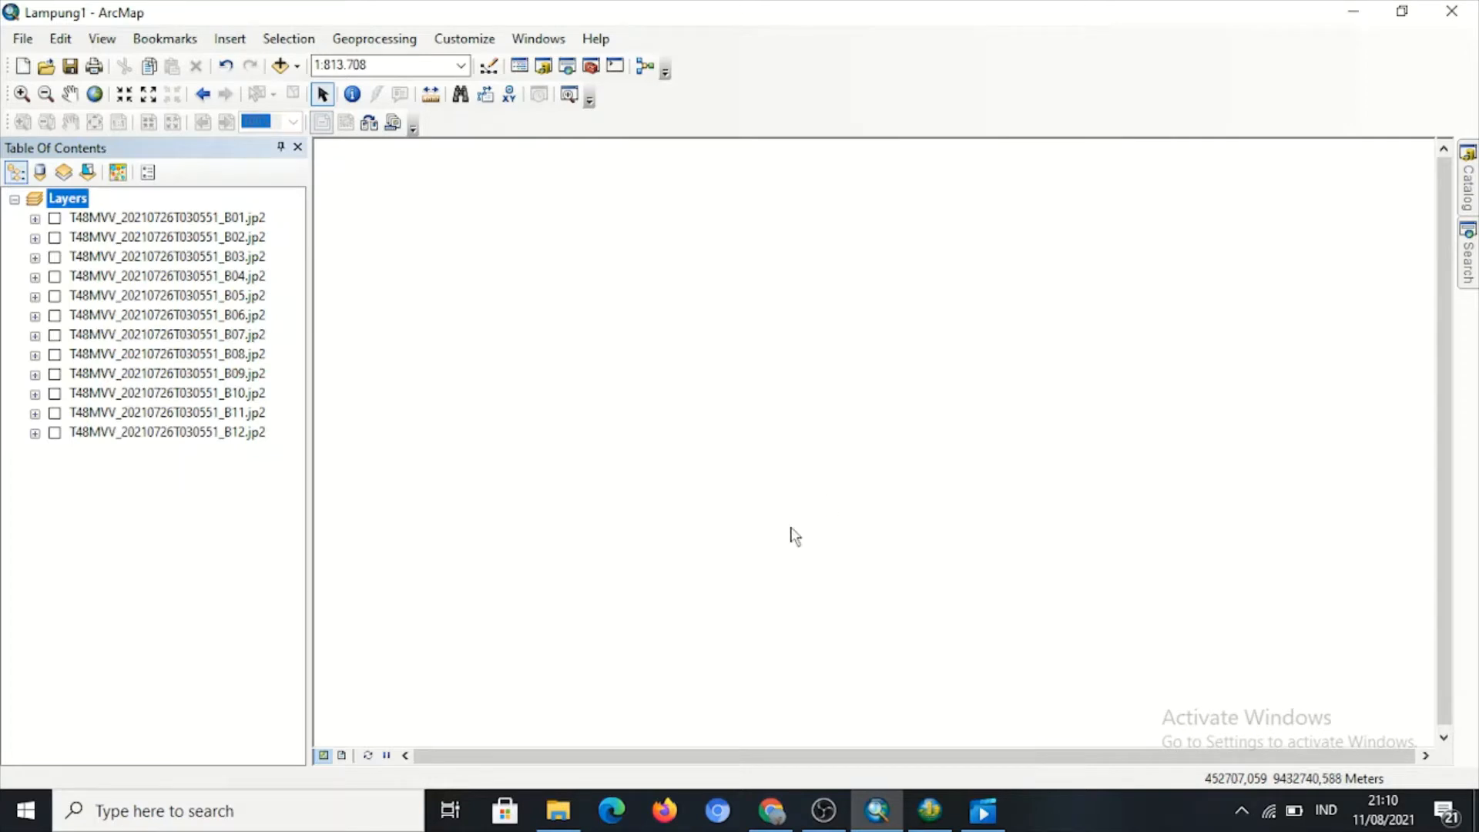
# Switch to Chrome and examine the Sentinel 2 band combinations in the composite band article's table.
pyautogui.moveTo(759, 817)
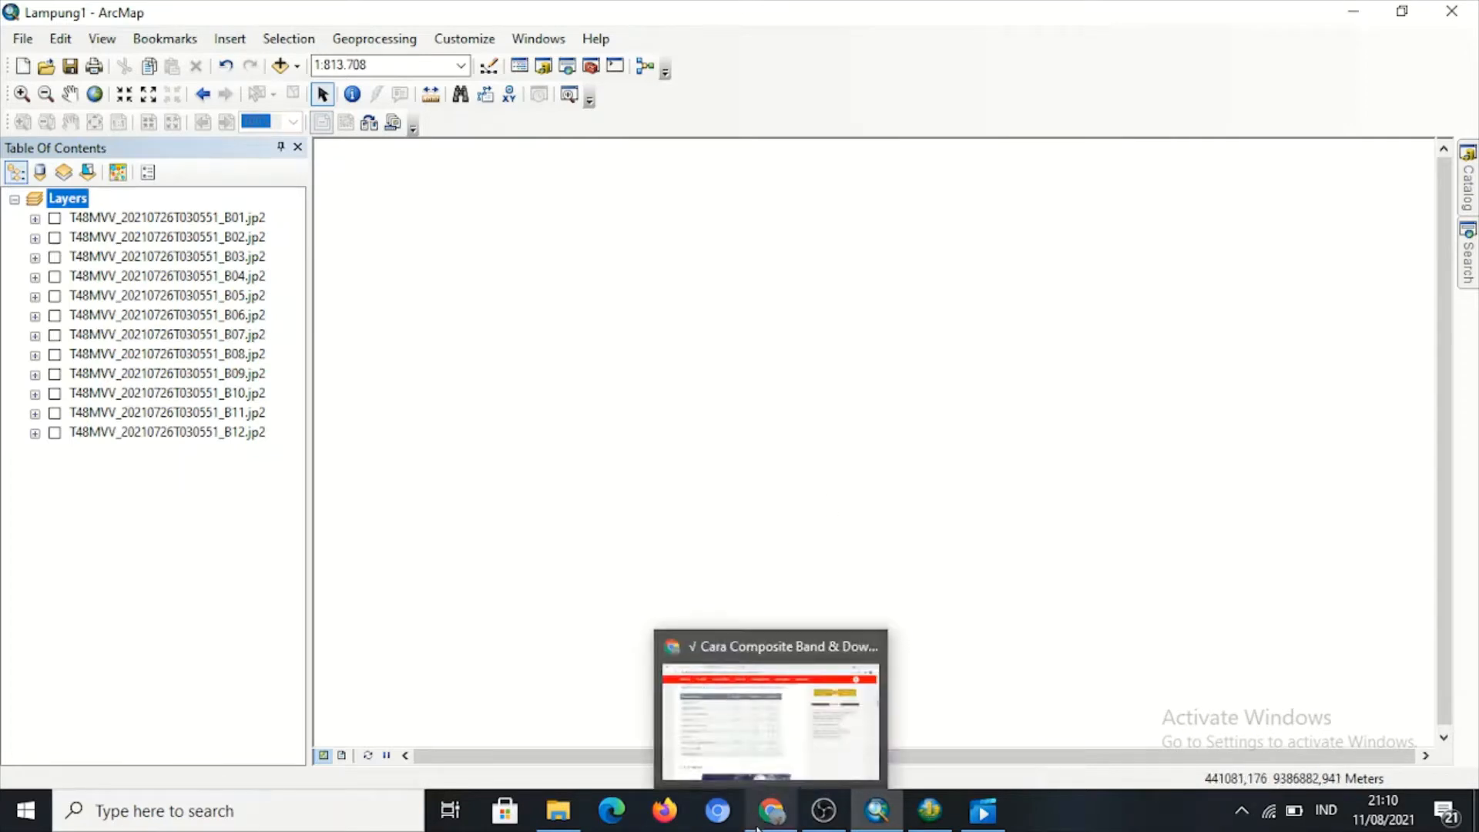
pyautogui.click(761, 724)
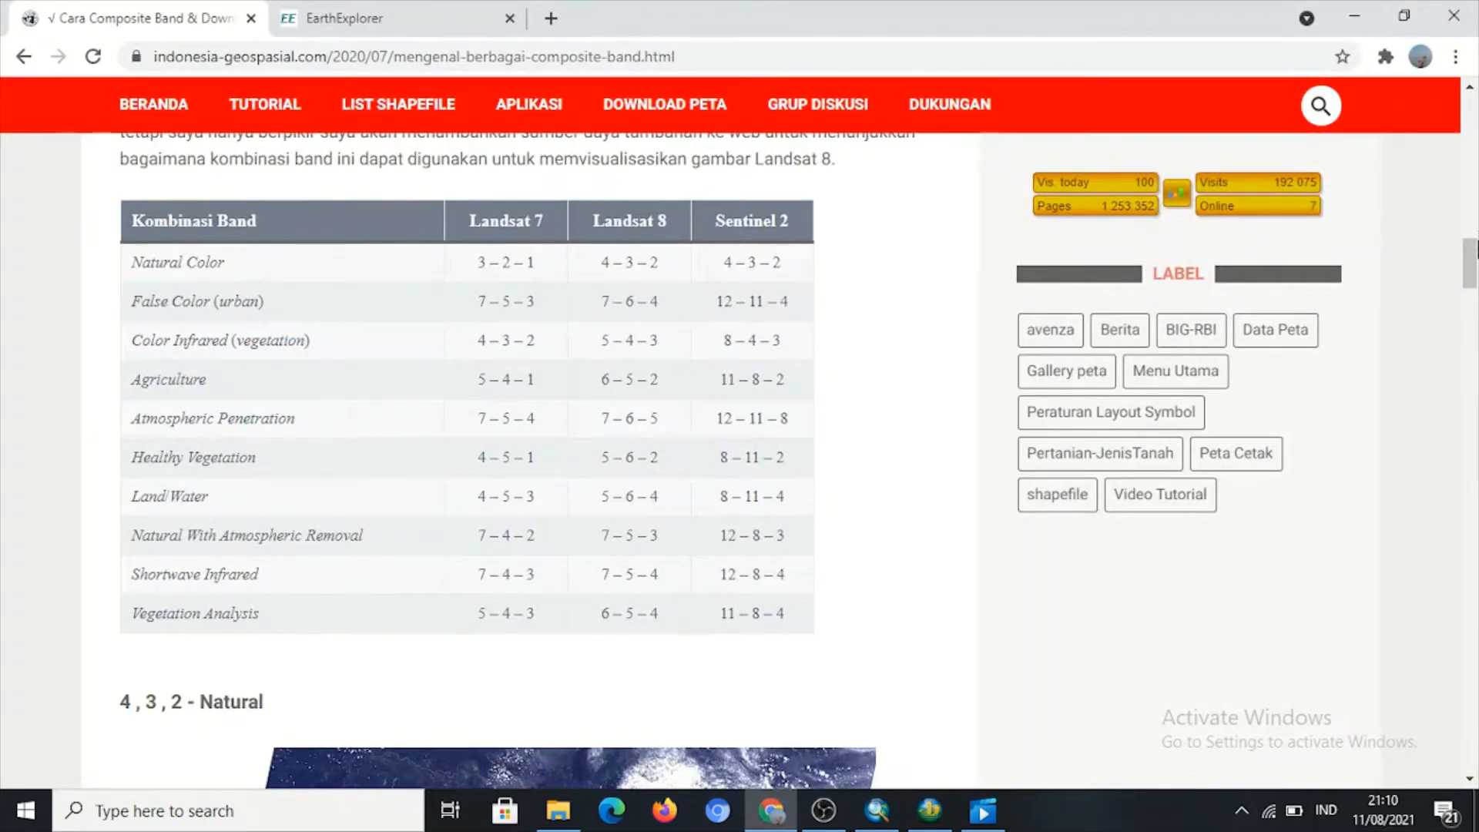
pyautogui.moveTo(1470, 267); pyautogui.dragTo(1470, 268)
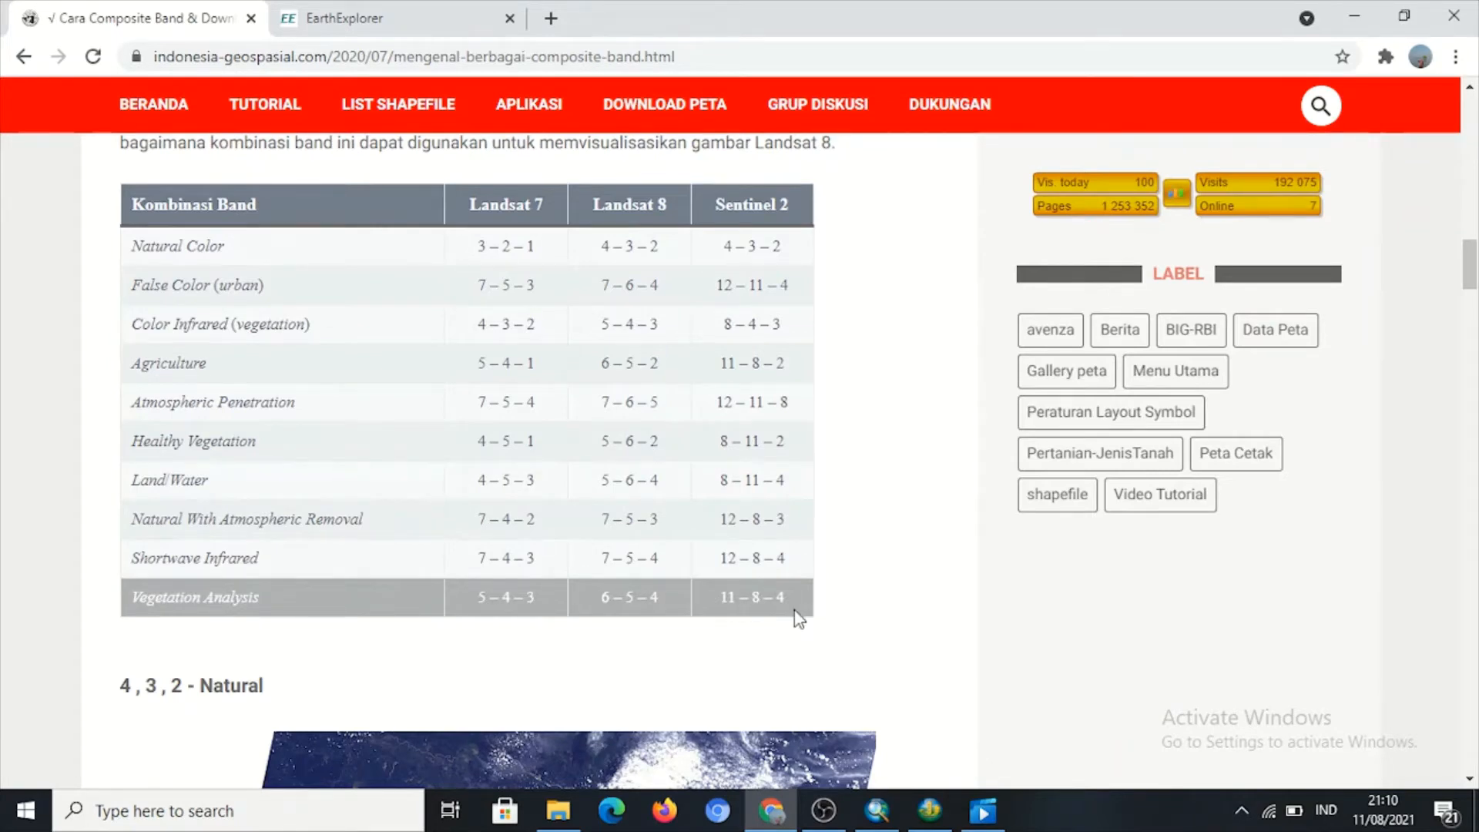
# Return to the Lampung1 document in ArcMap and open the Image Analysis window.
pyautogui.moveTo(877, 810)
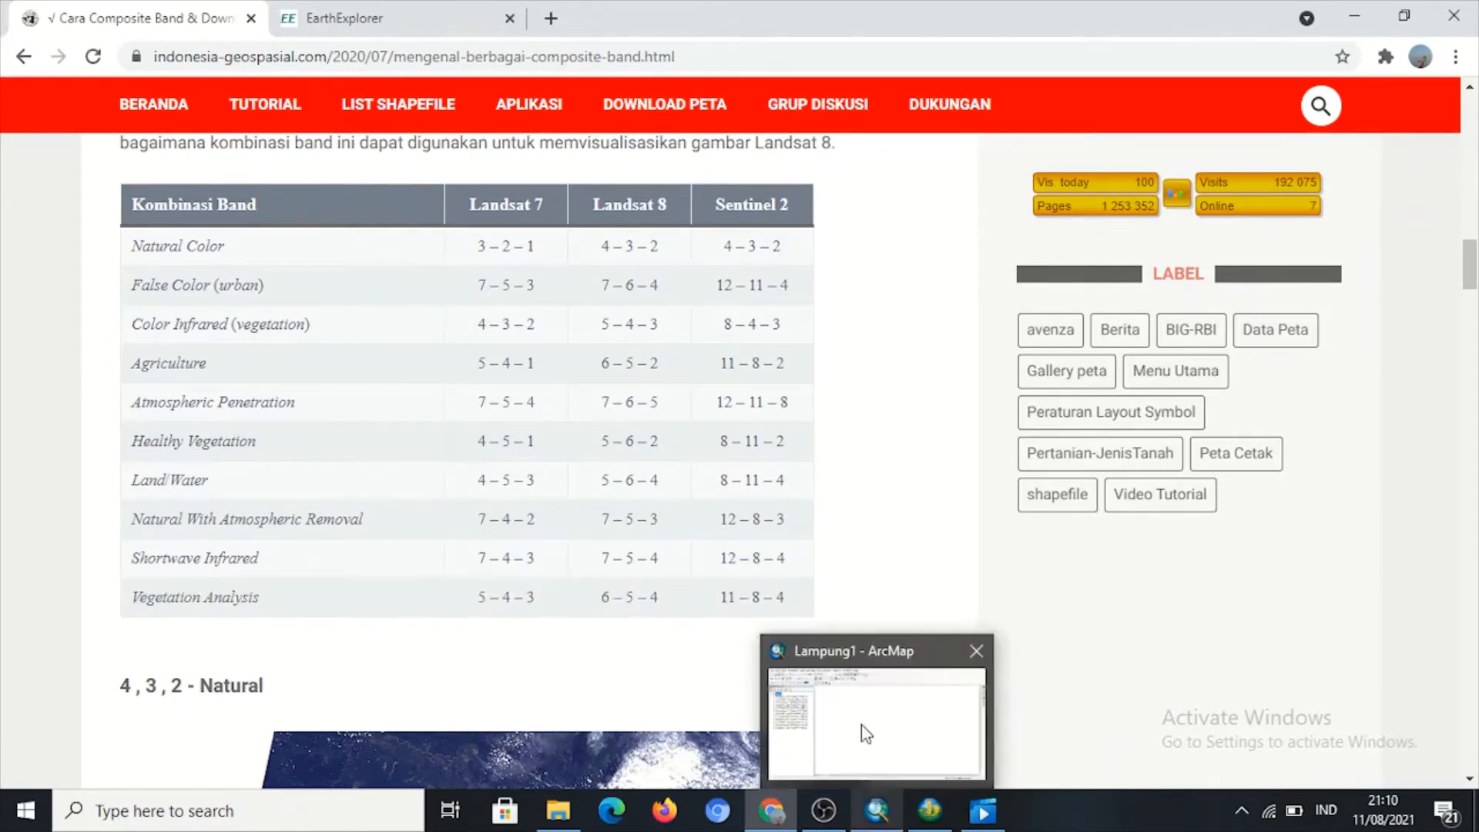
pyautogui.click(861, 724)
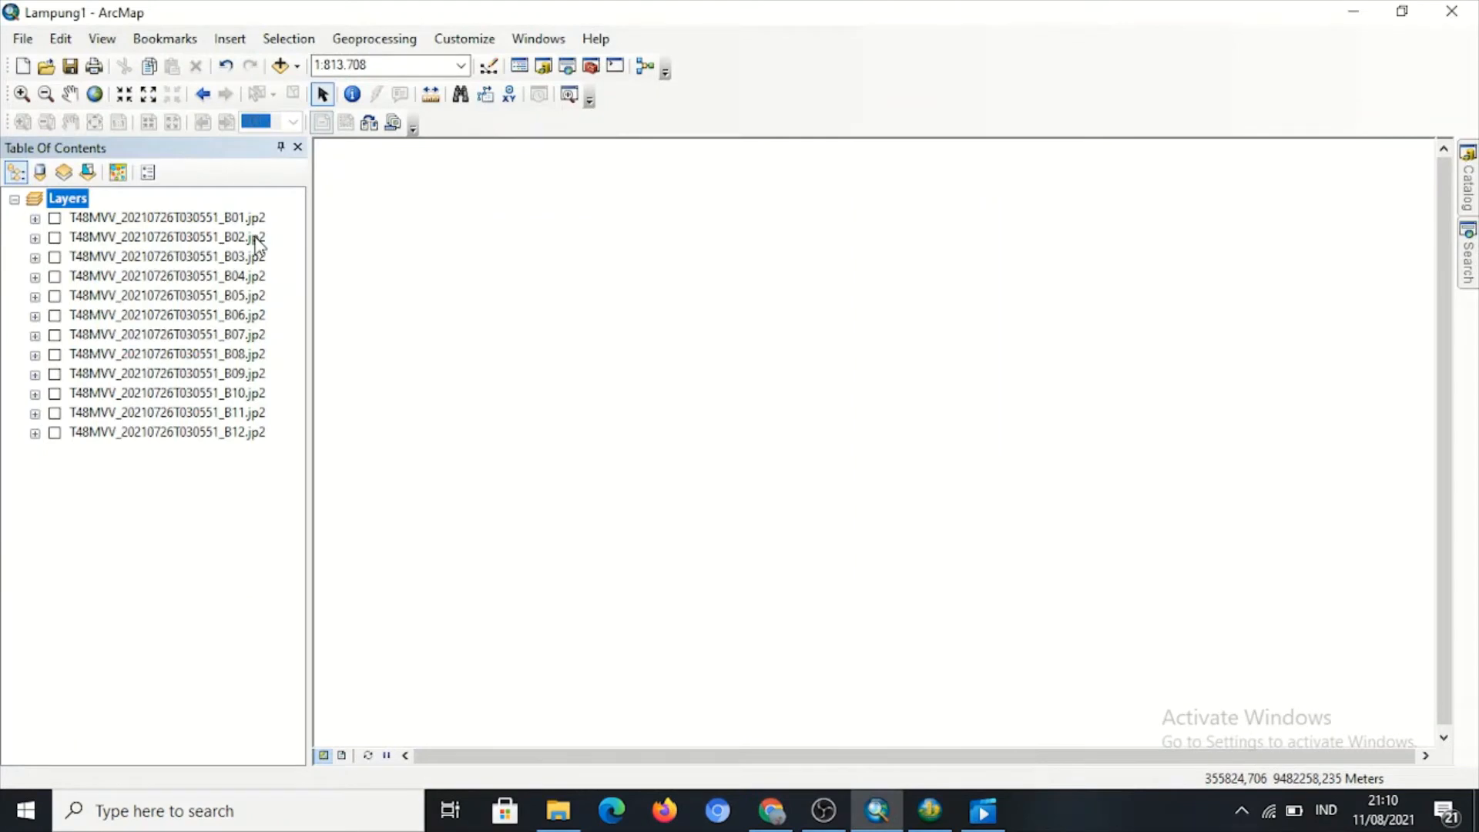
pyautogui.click(548, 40)
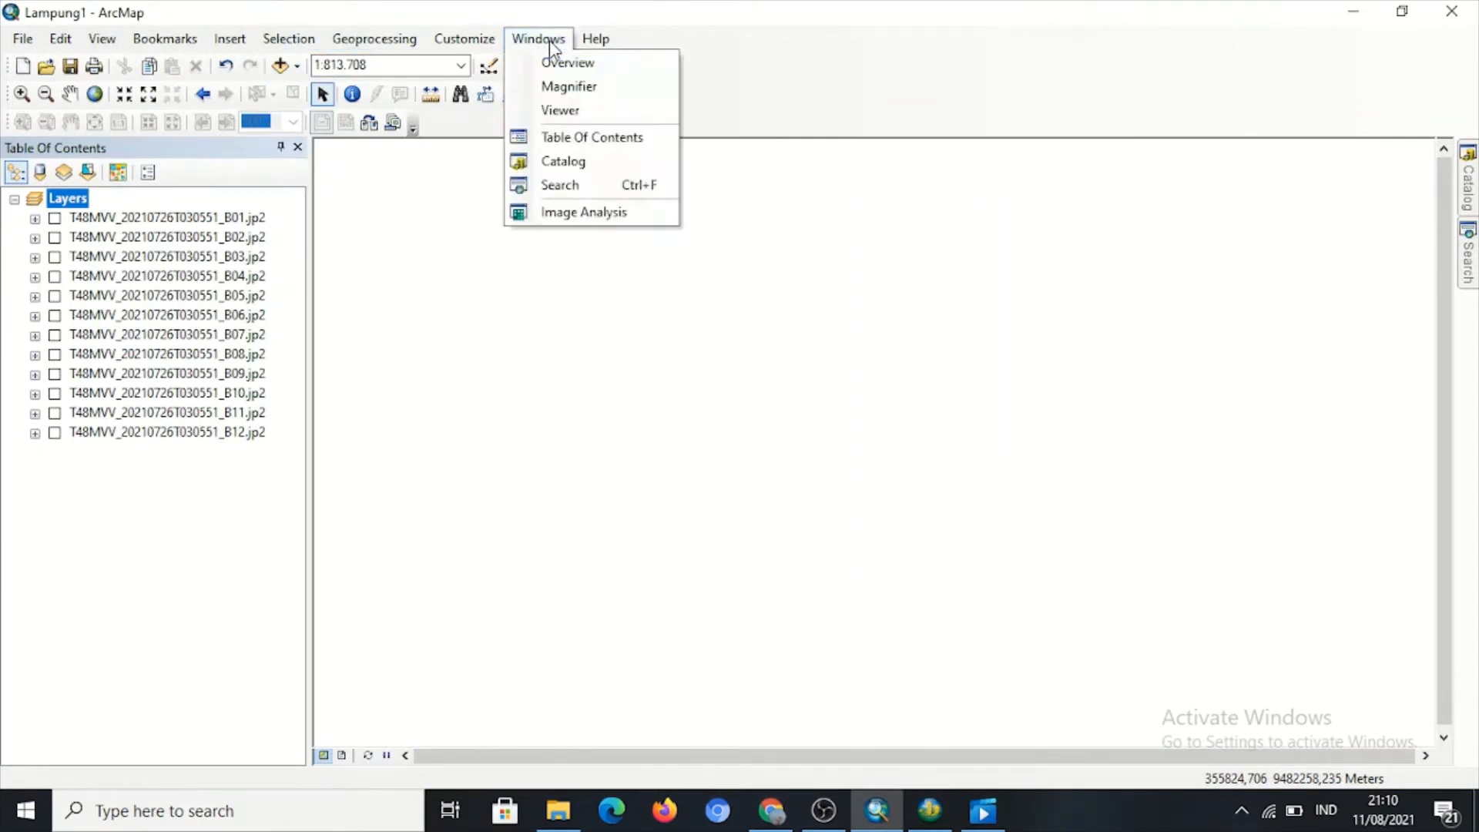
pyautogui.click(639, 216)
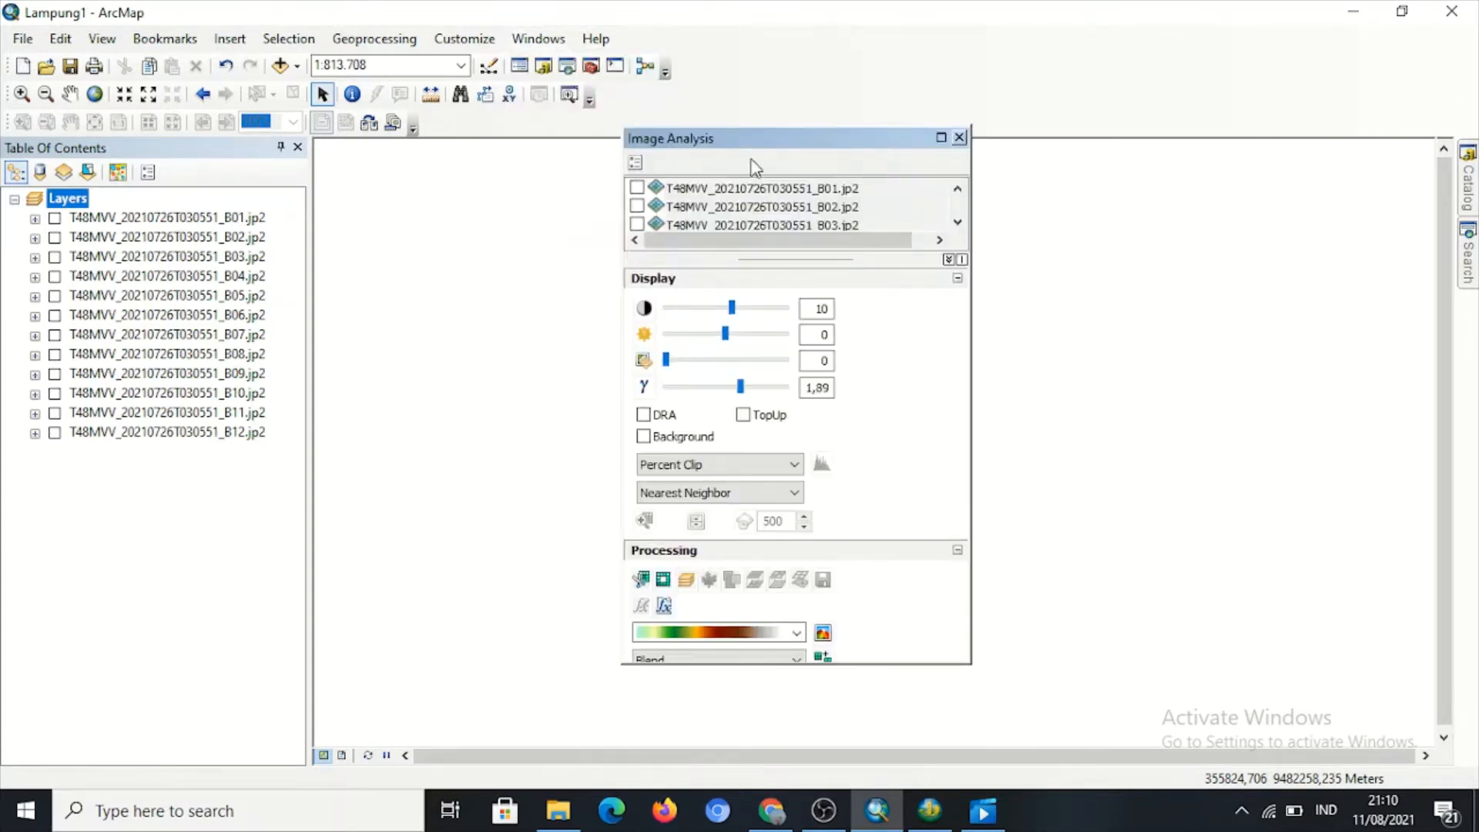
# Select all band layers B01 to B12 in Image Analysis, combine them with Composite Bands, and close the Image Analysis window.
pyautogui.keyDown('ctrl'); pyautogui.click(799, 191); pyautogui.keyUp('ctrl')
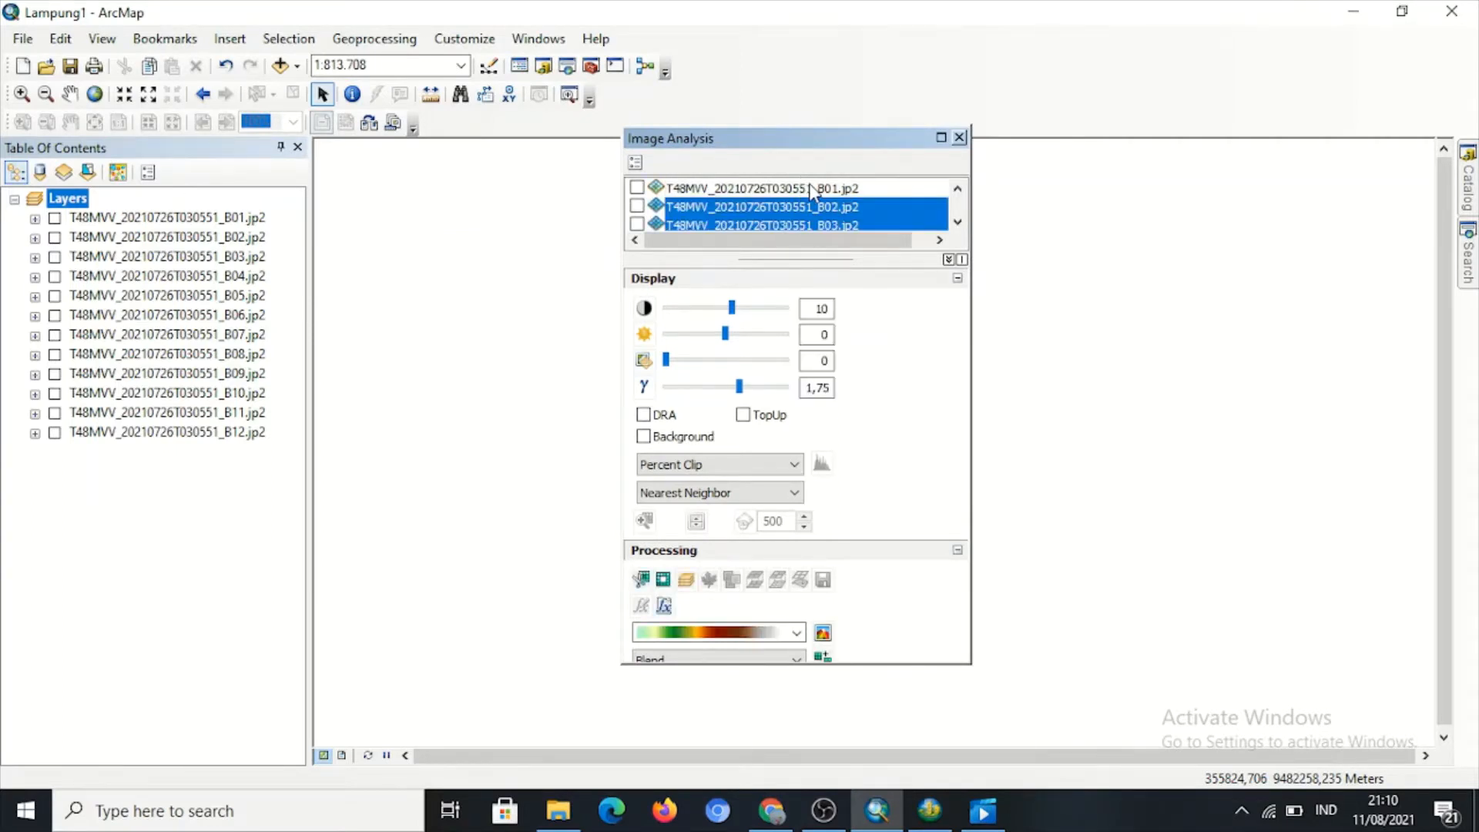
pyautogui.keyDown('ctrl'); pyautogui.click(820, 189); pyautogui.keyUp('ctrl')
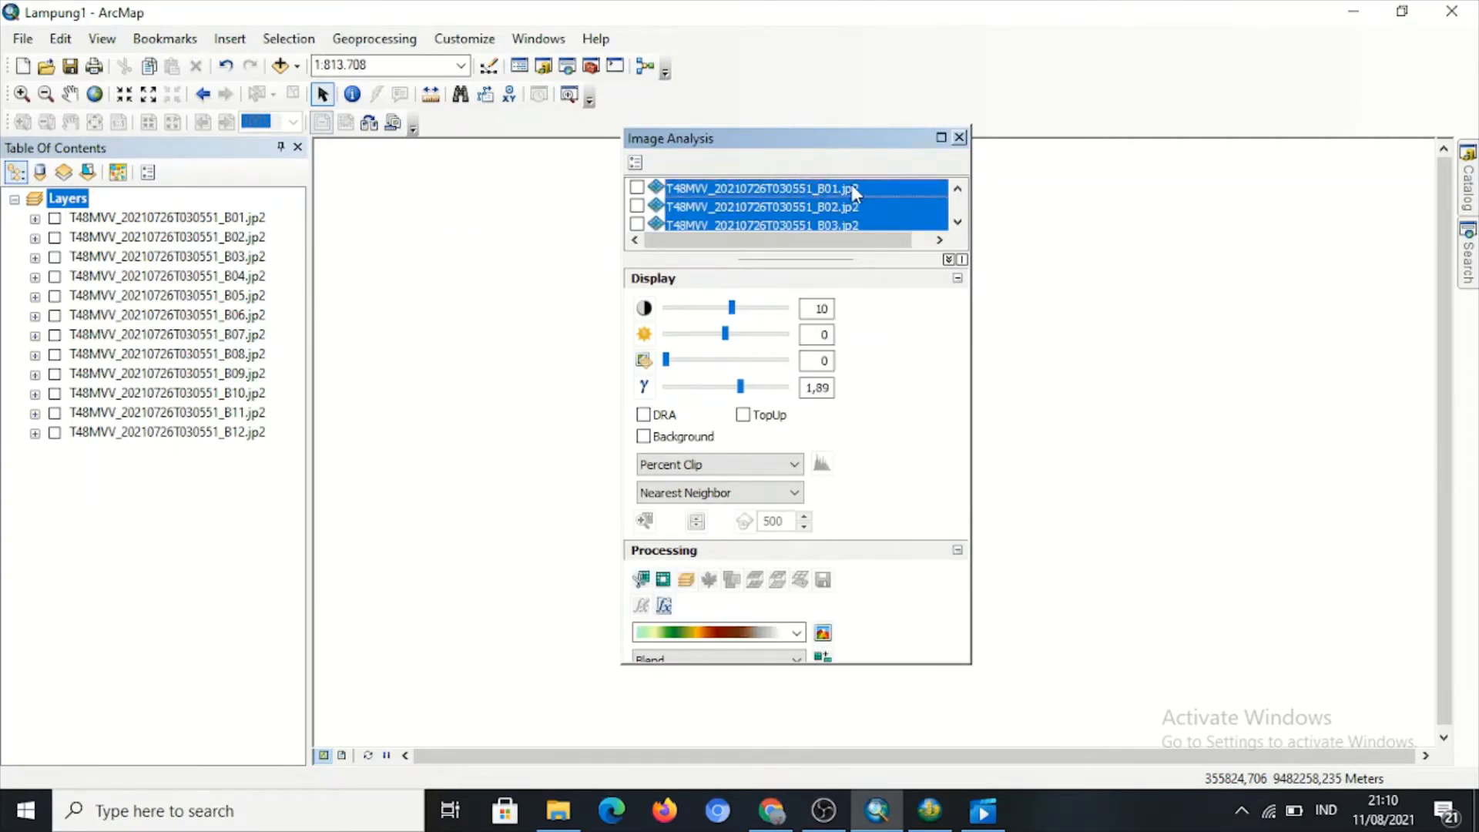
pyautogui.click(956, 224)
pyautogui.click(957, 224)
pyautogui.click(957, 223)
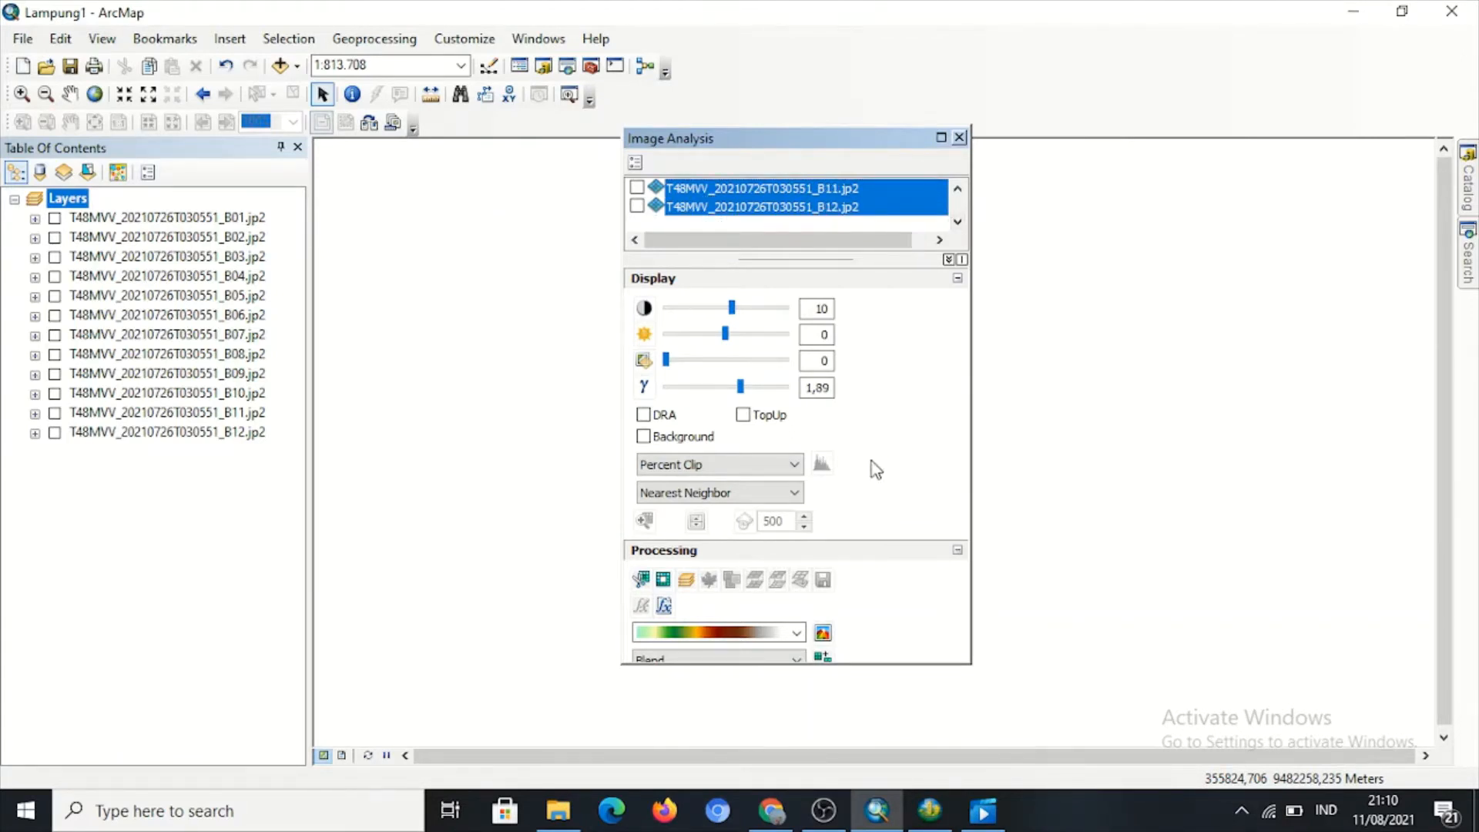
pyautogui.click(685, 582)
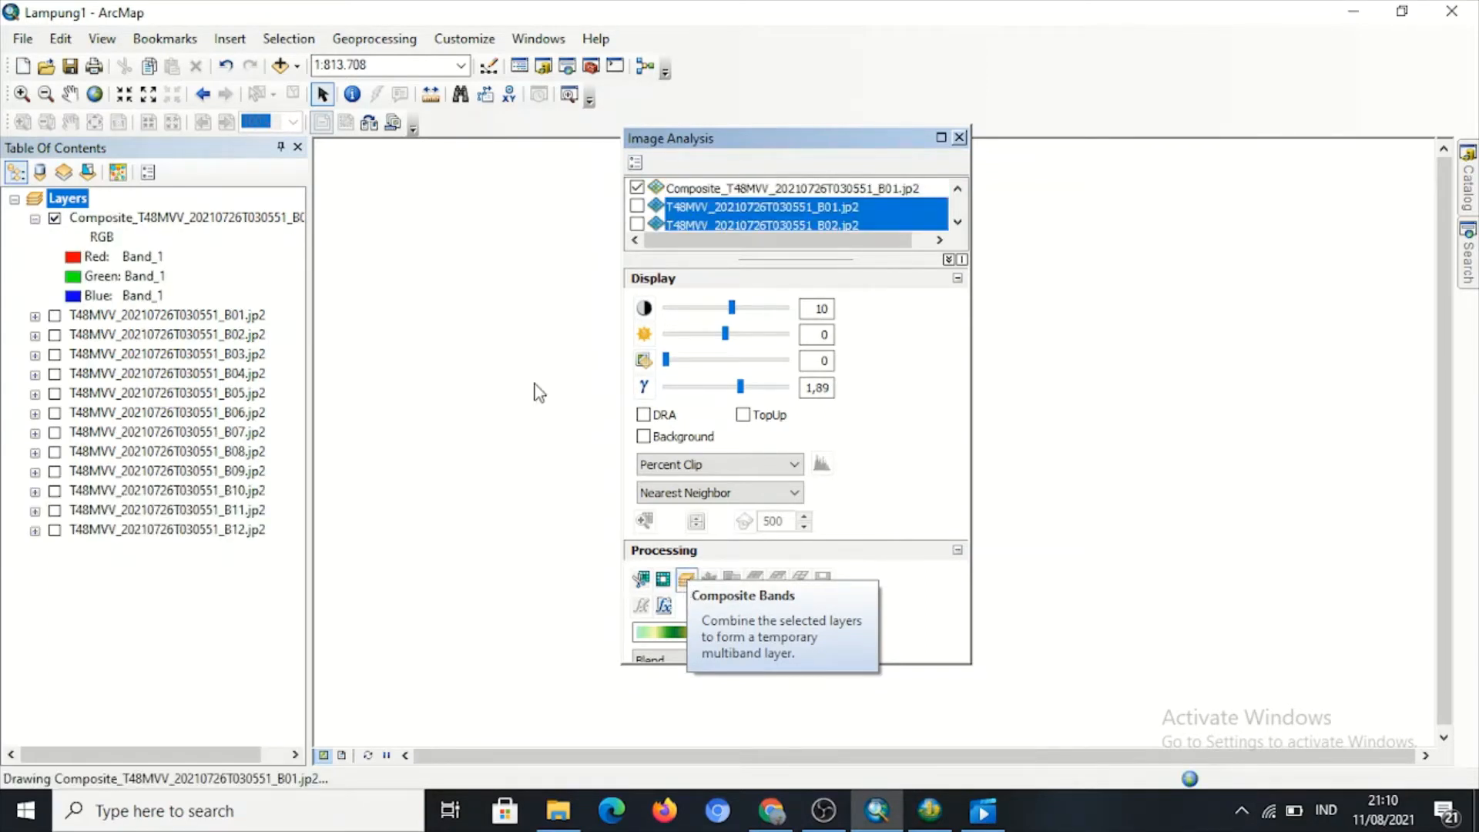
pyautogui.click(959, 138)
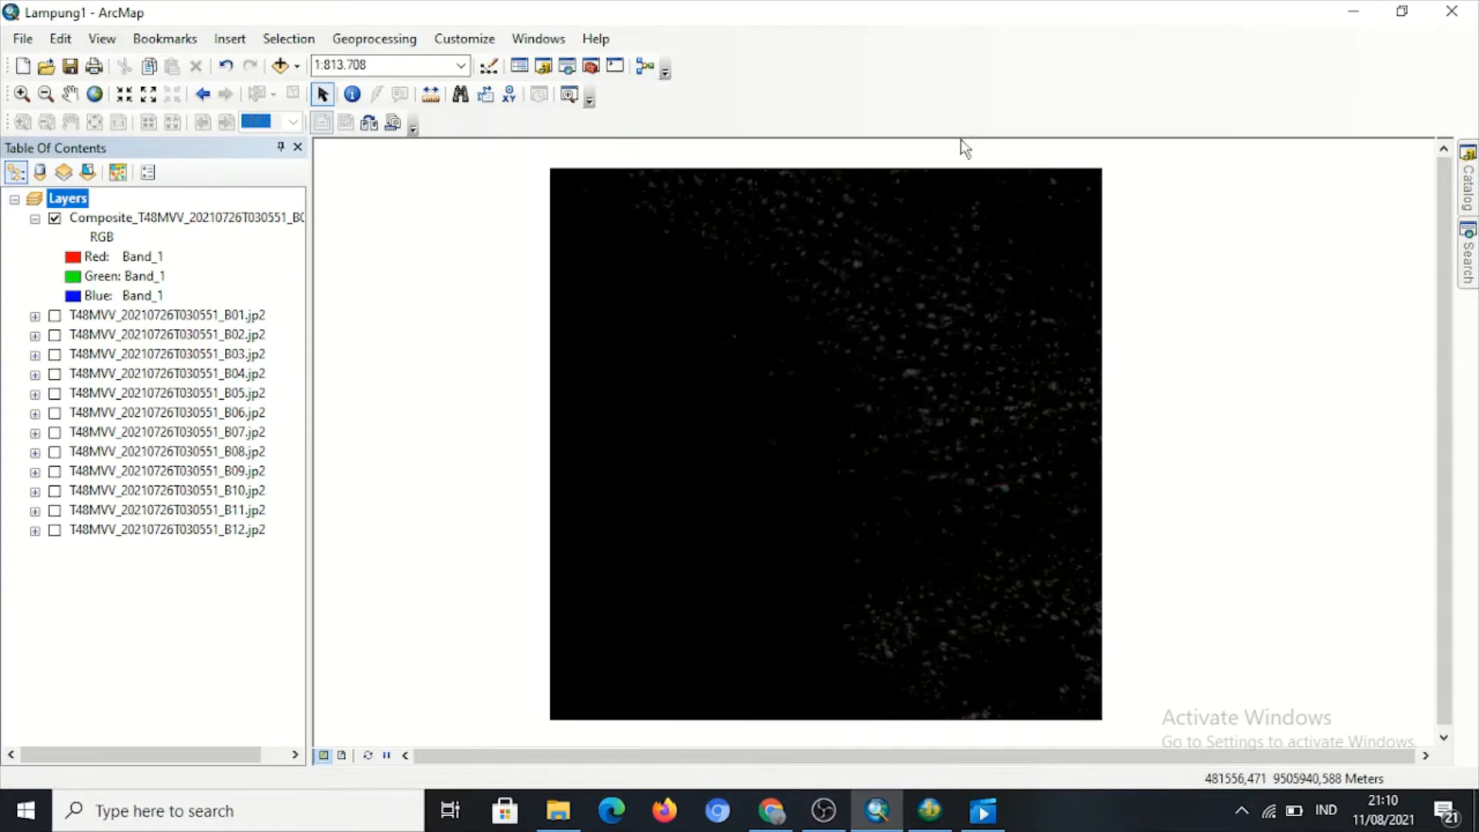
# Open the composite layer's RGB symbology properties and assign the eleventh band in the list to the Red channel.
pyautogui.rightClick(241, 221)
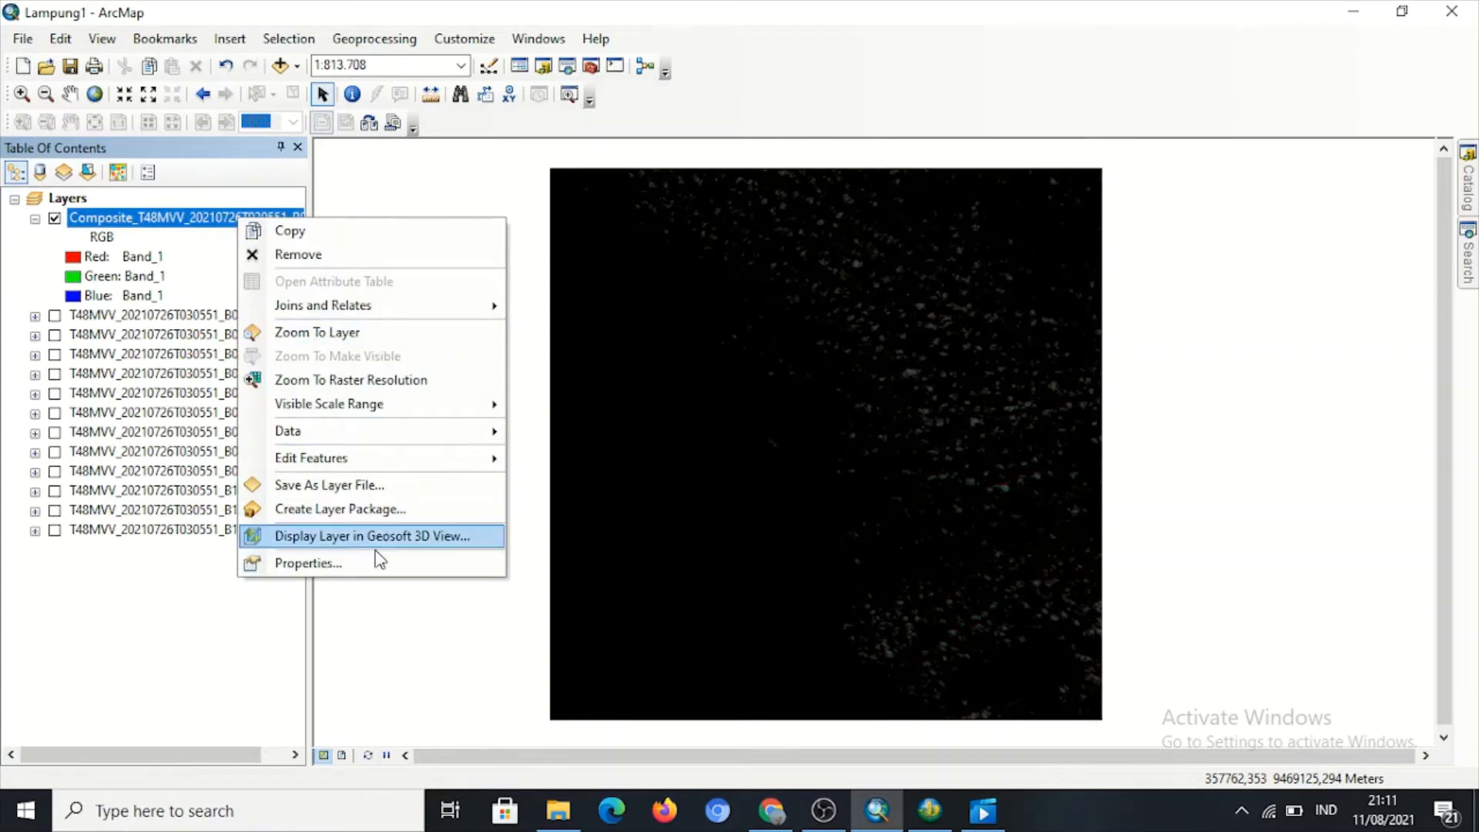
pyautogui.click(374, 563)
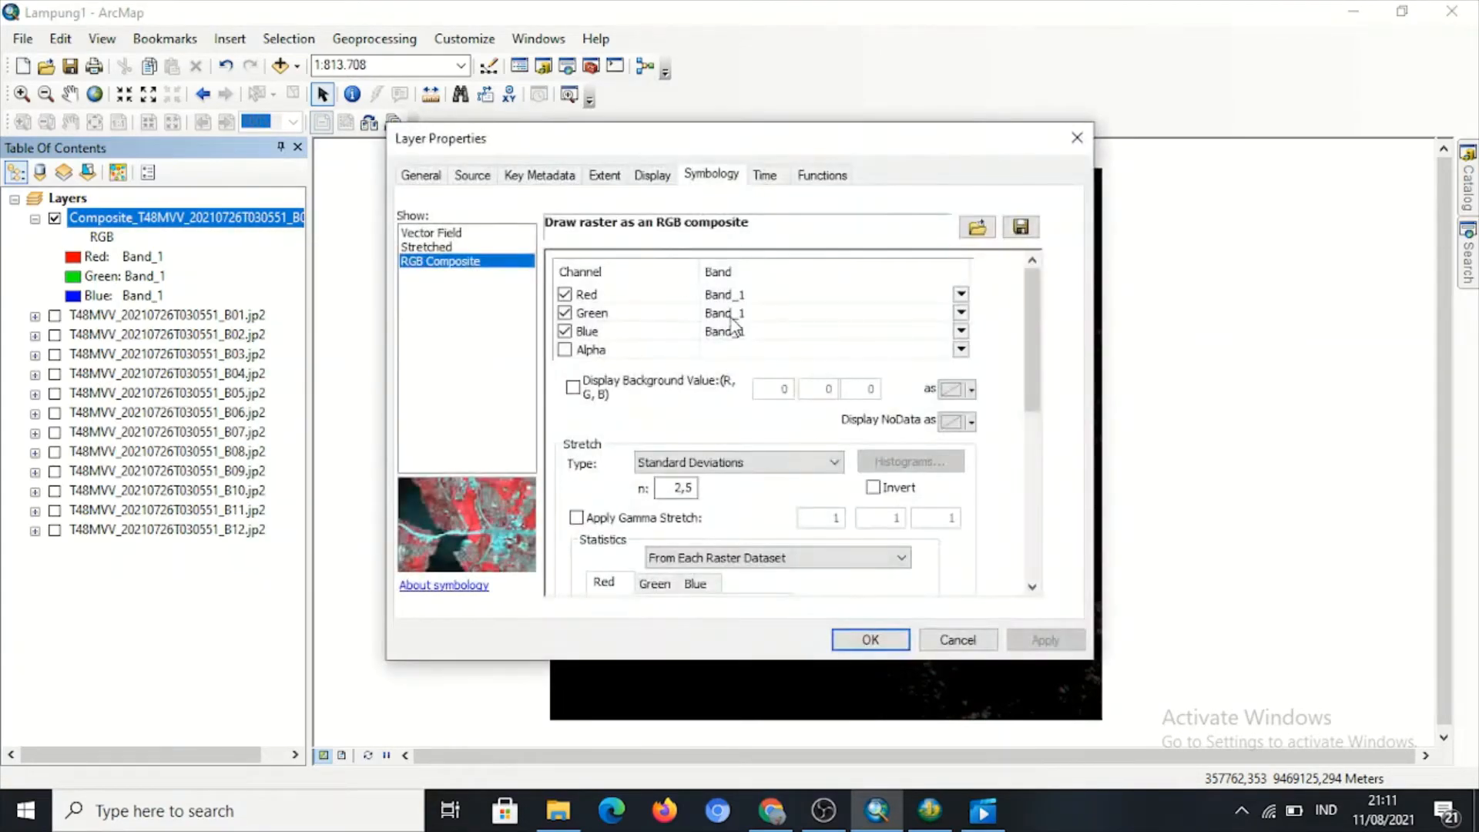
pyautogui.moveTo(866, 145); pyautogui.dragTo(912, 146)
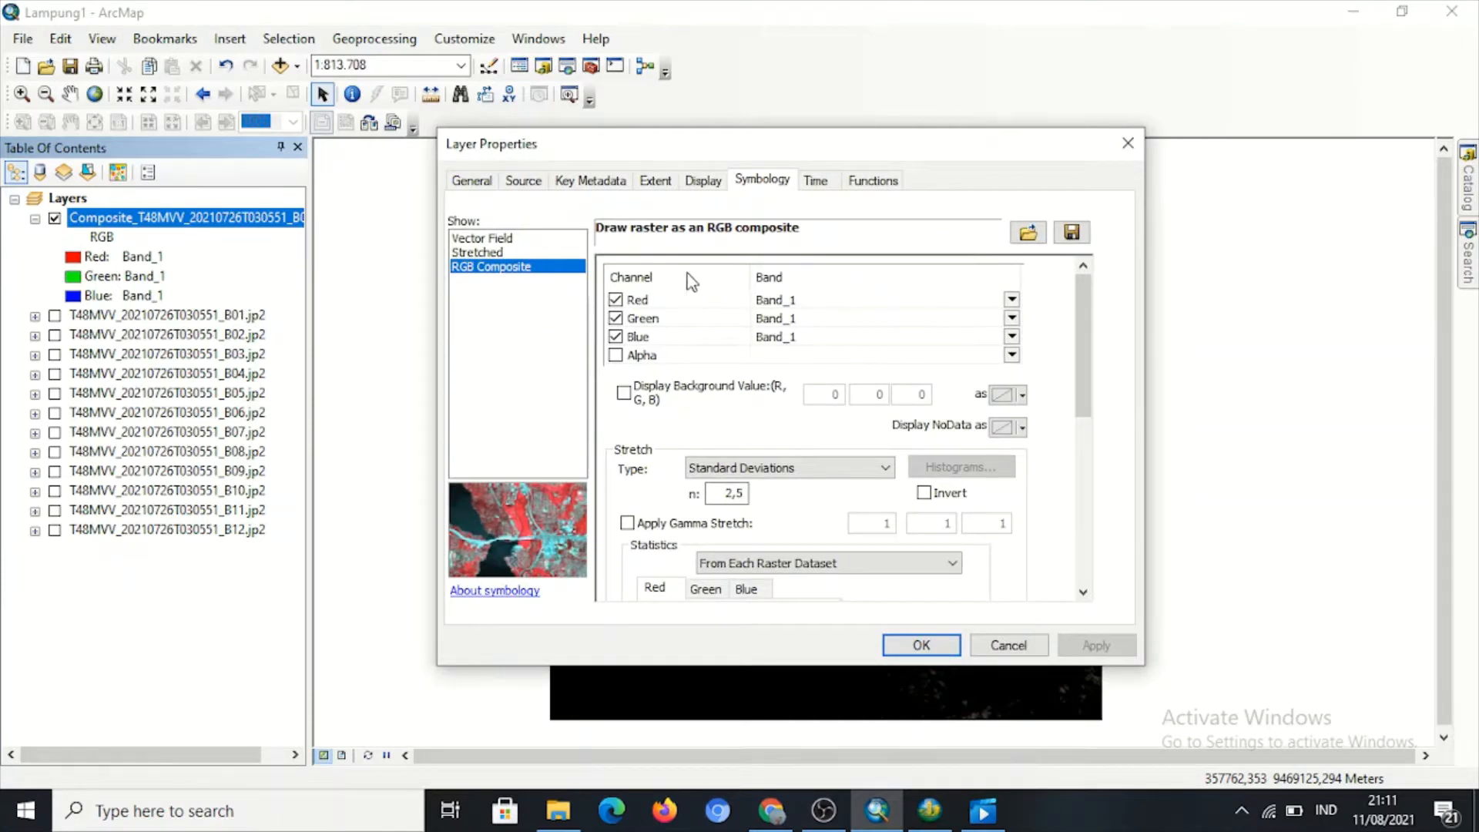
pyautogui.click(1012, 300)
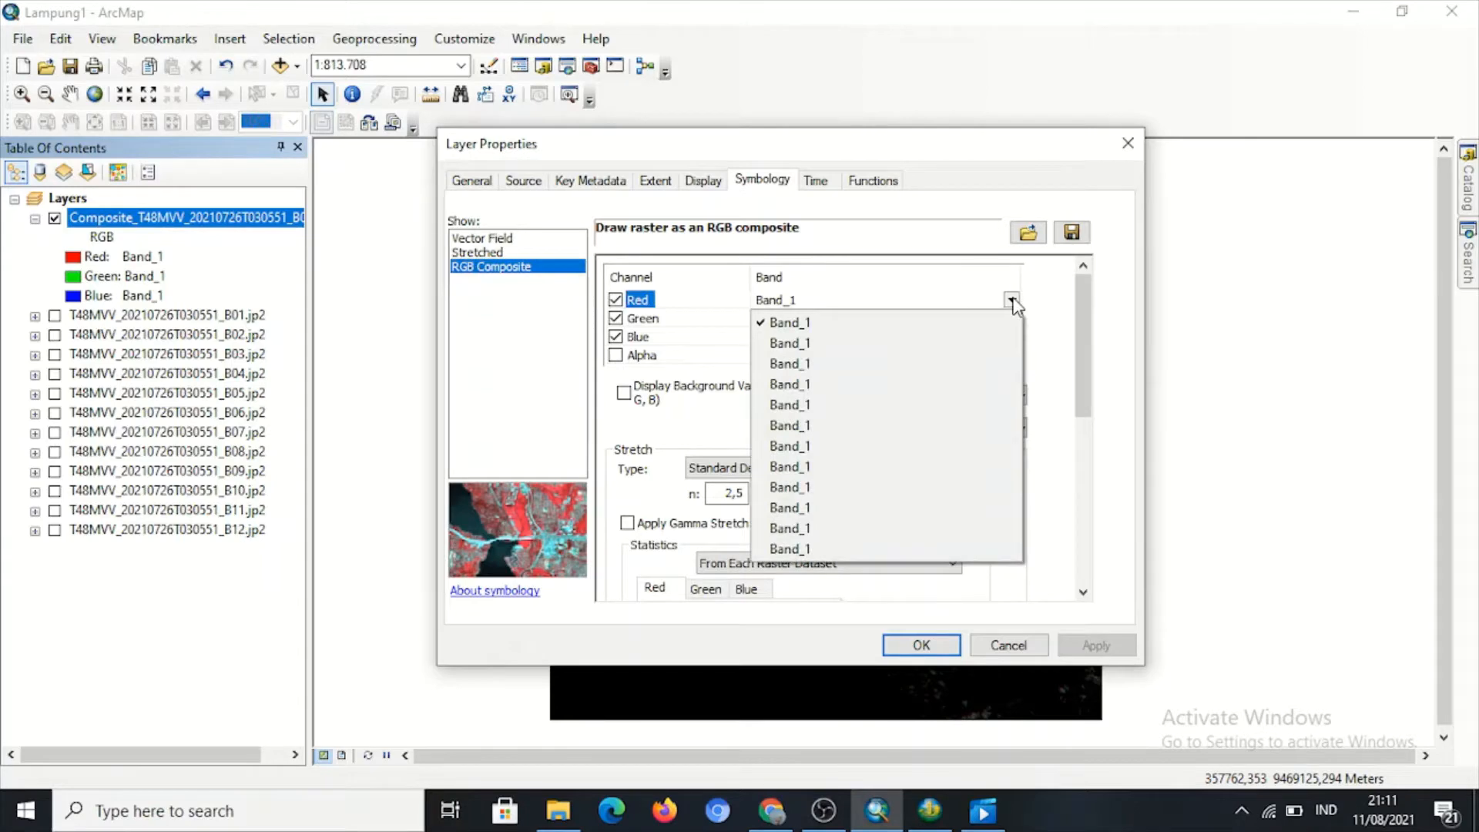
pyautogui.click(896, 530)
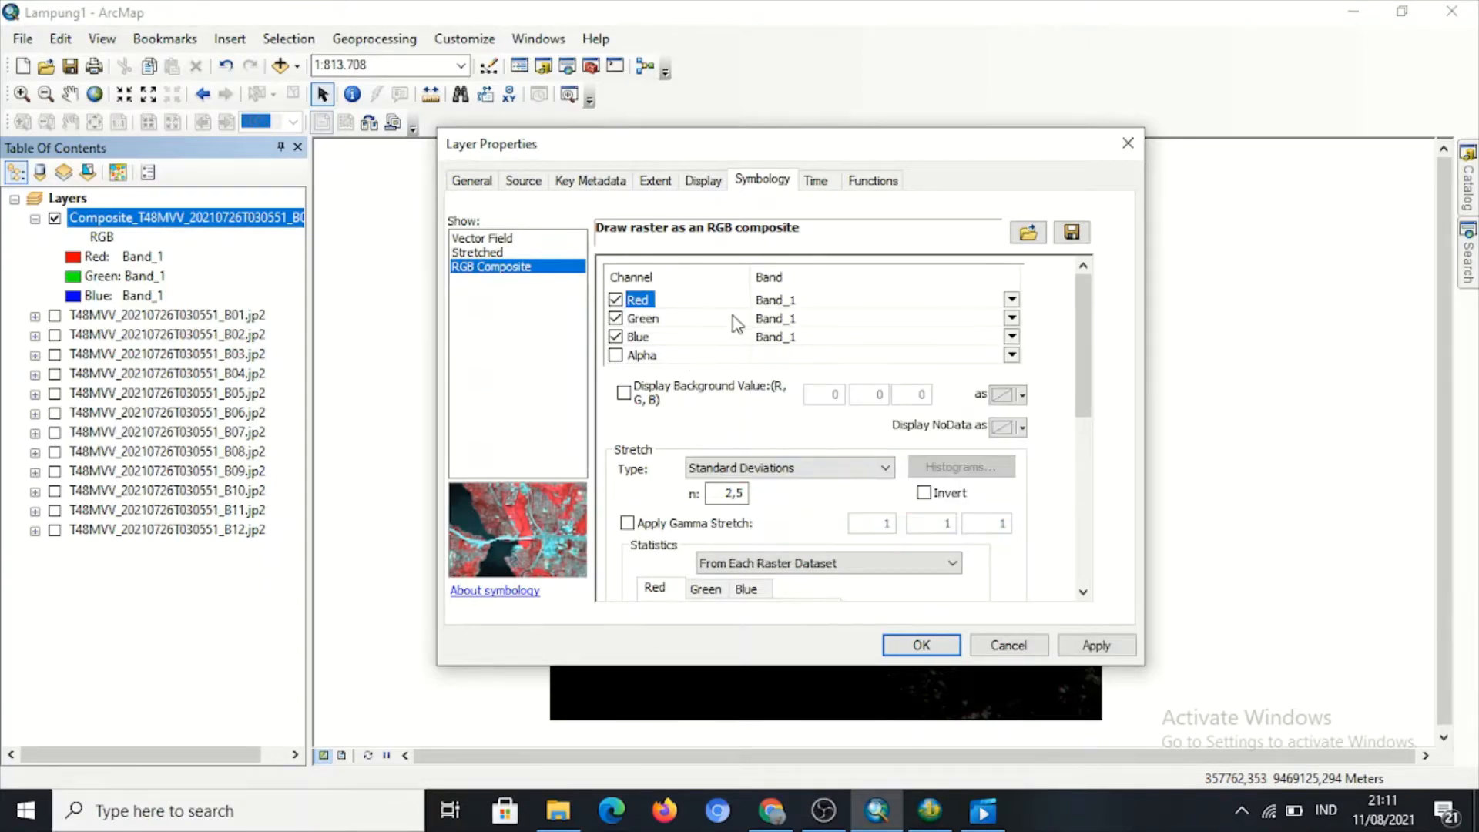
# Assign the eighth listed band to the Green channel and the fourth to the Blue channel, and accept the layer properties.
pyautogui.click(1011, 320)
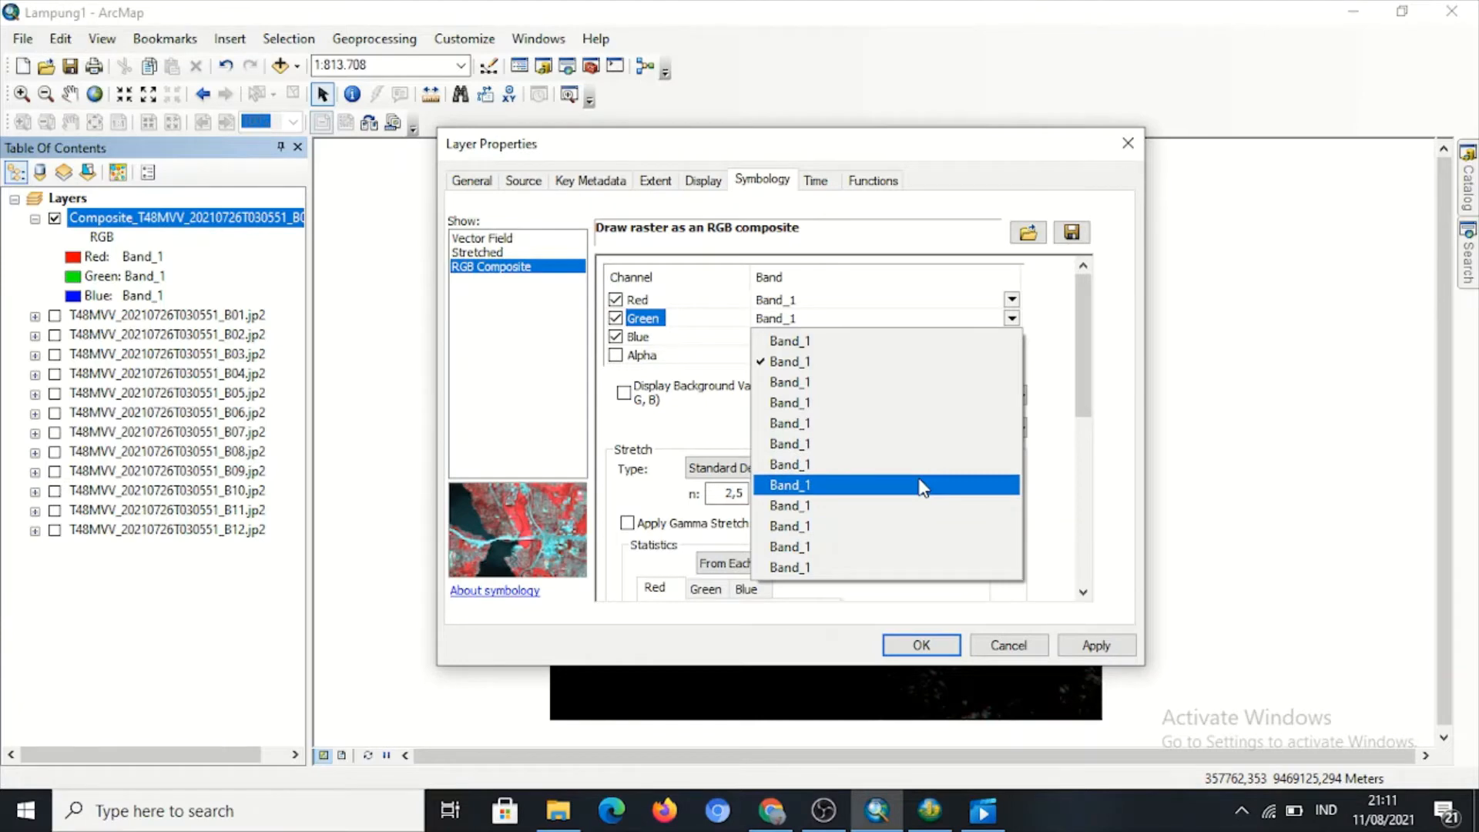
pyautogui.click(923, 487)
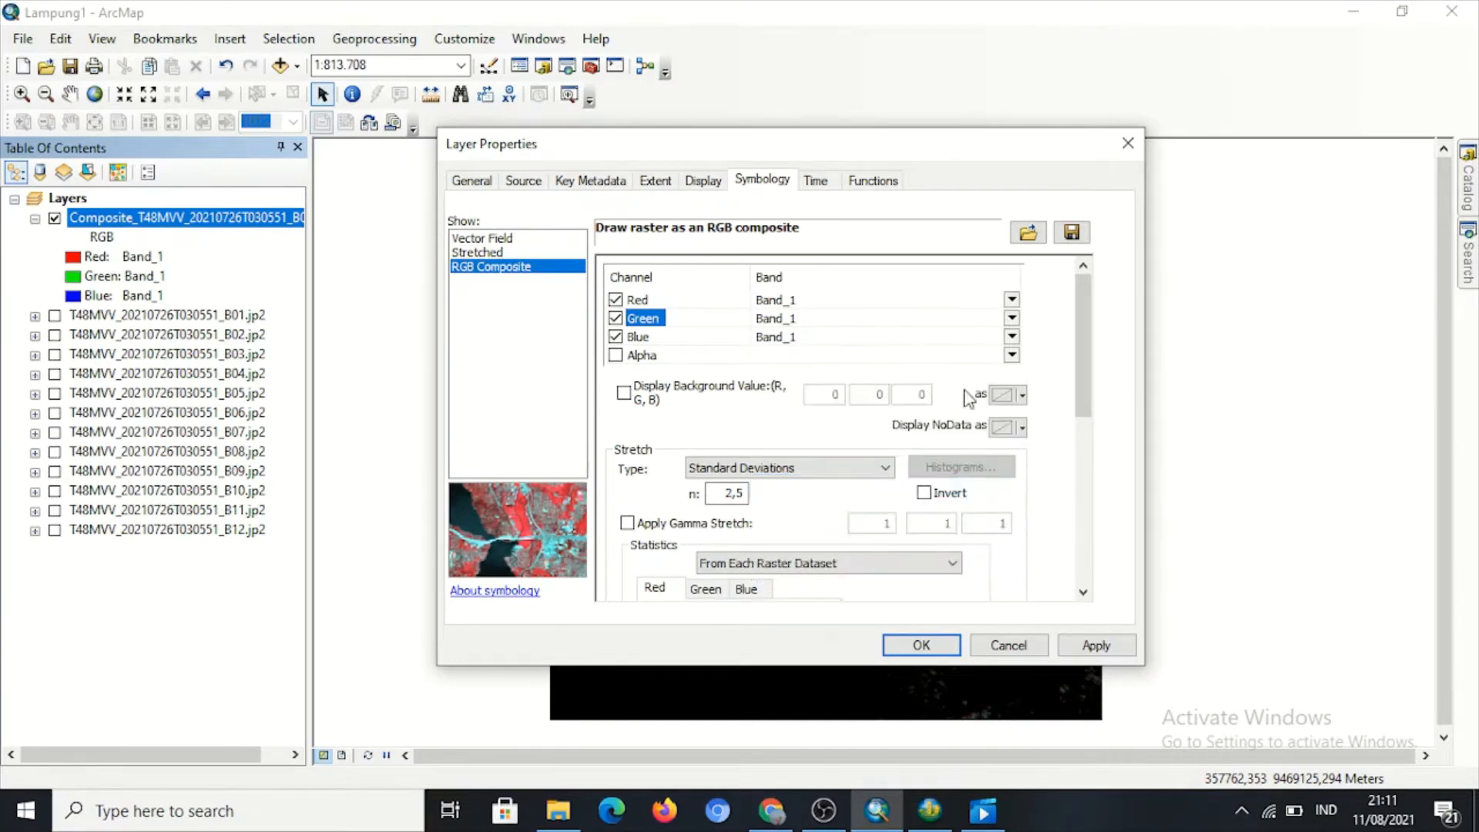
pyautogui.click(1012, 338)
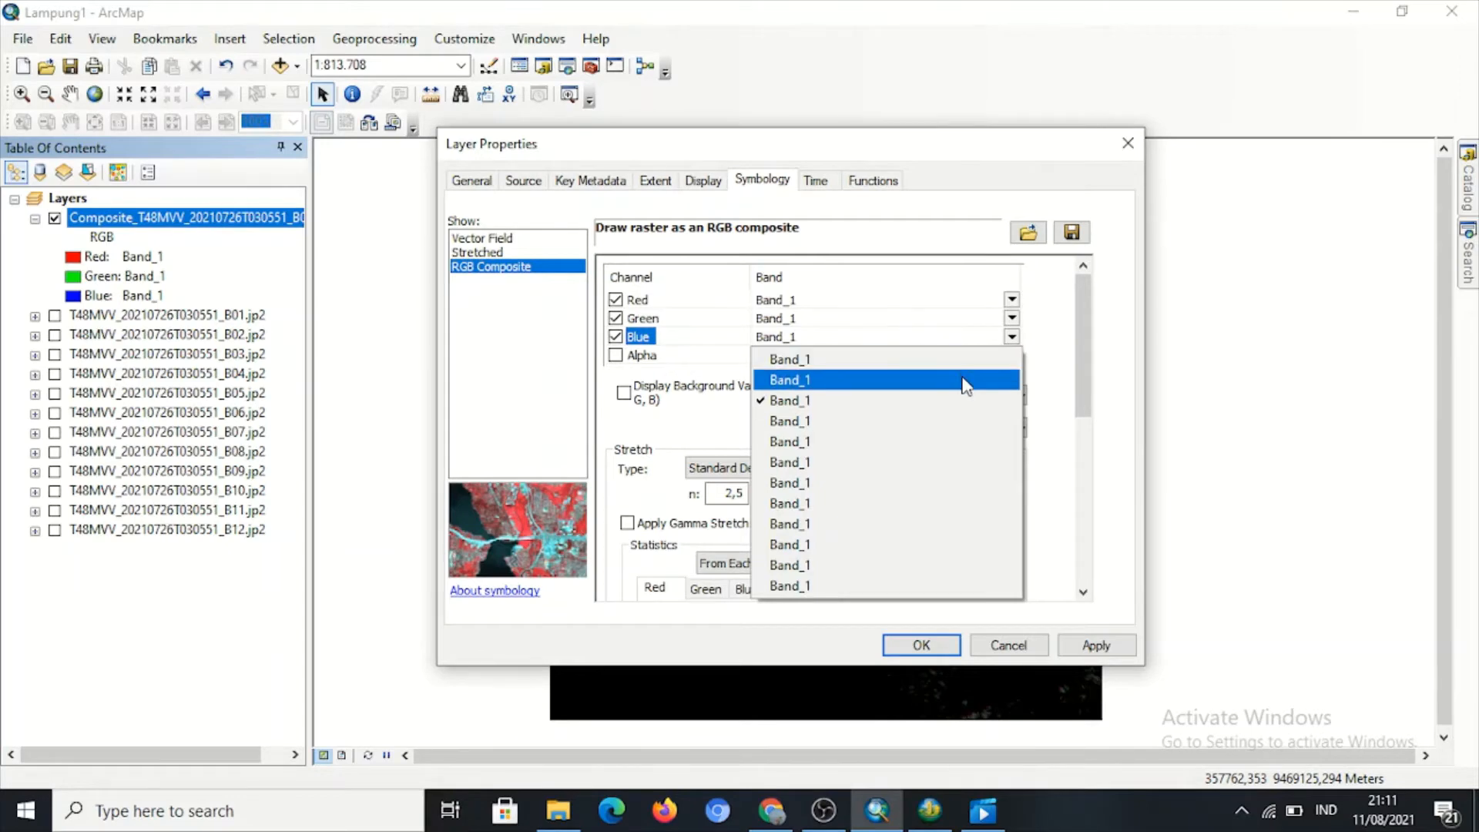
pyautogui.click(953, 422)
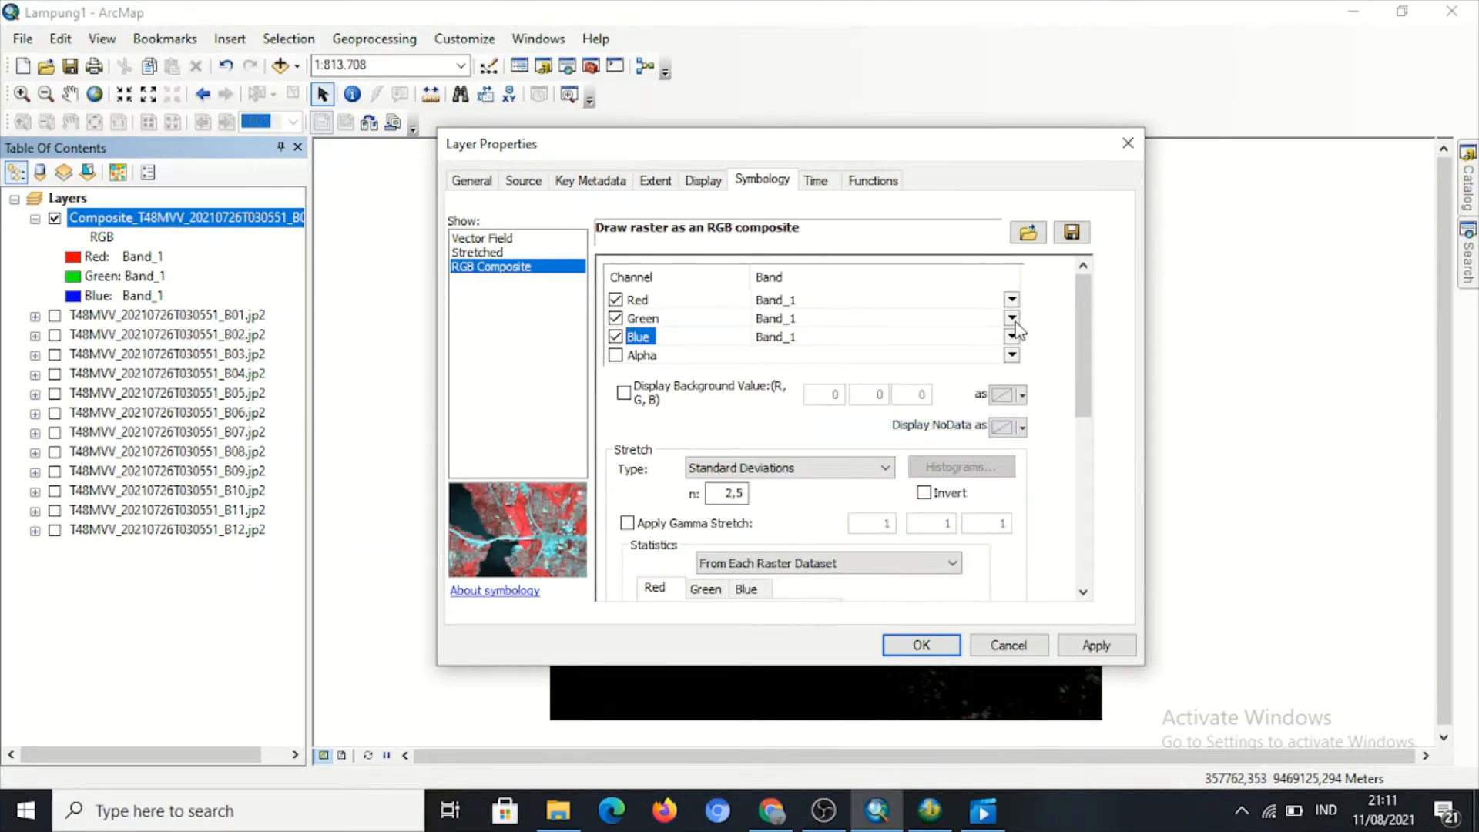
pyautogui.click(1012, 320)
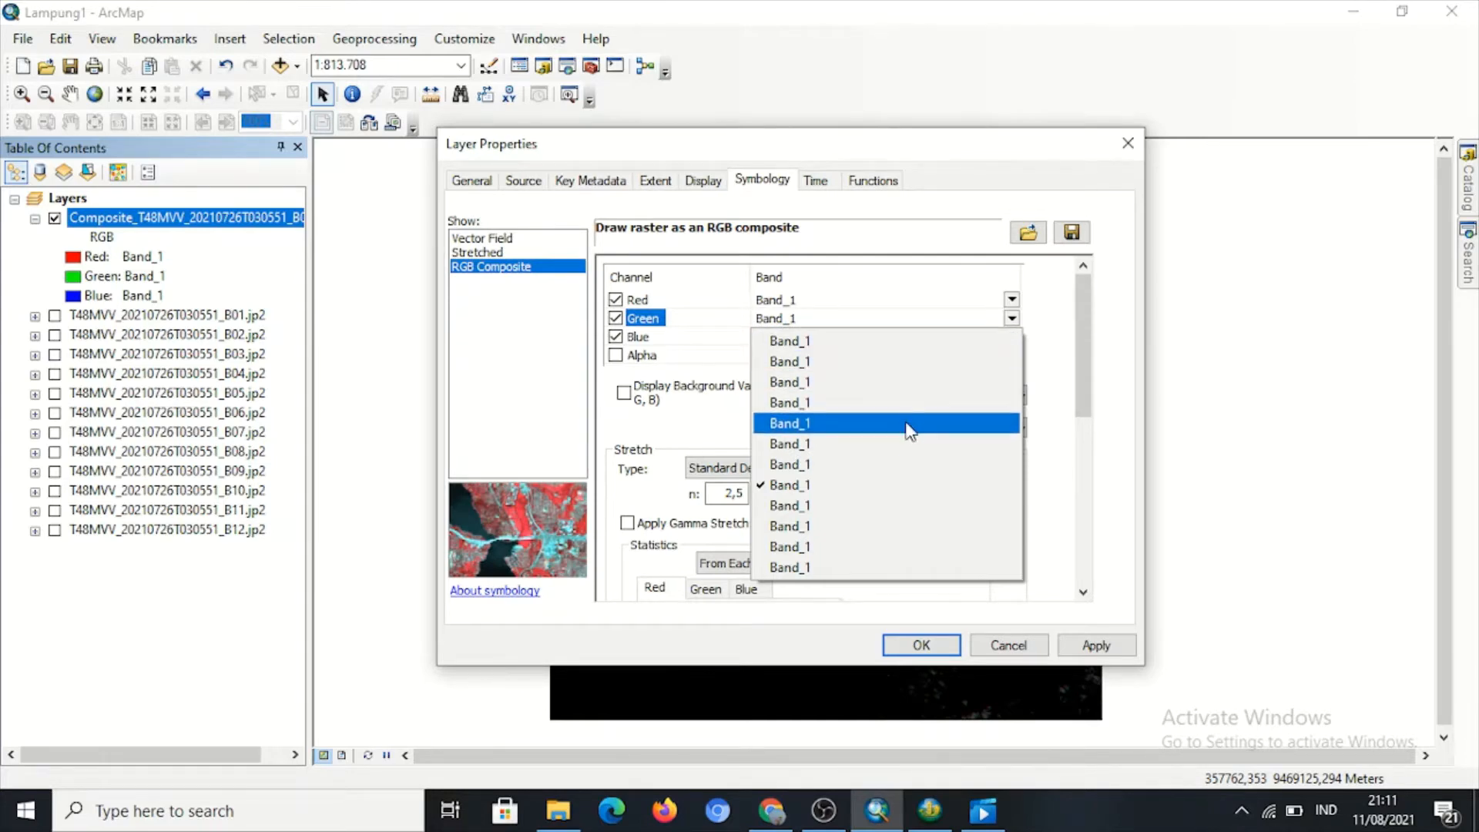
pyautogui.click(894, 485)
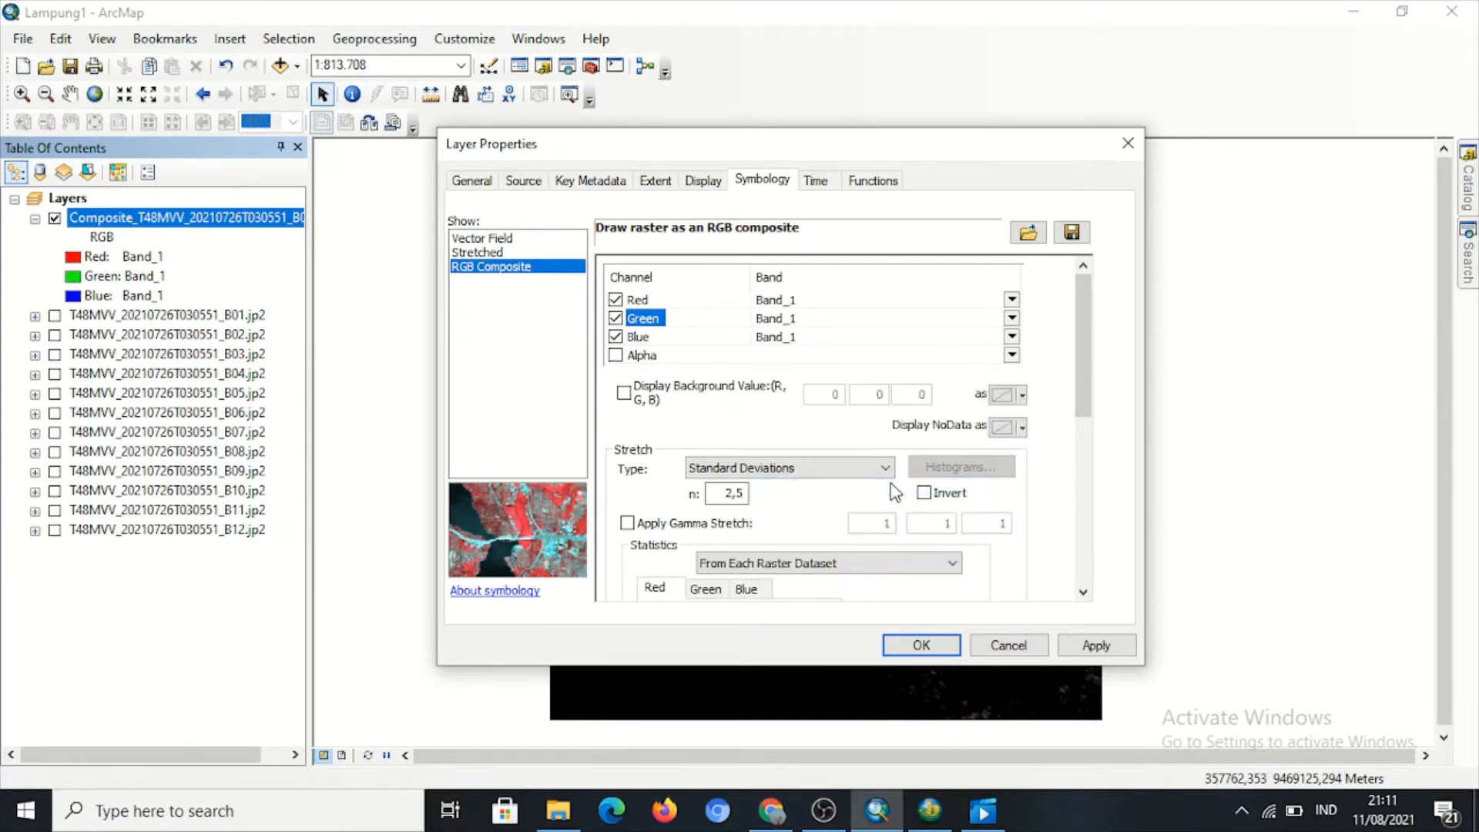
pyautogui.click(923, 645)
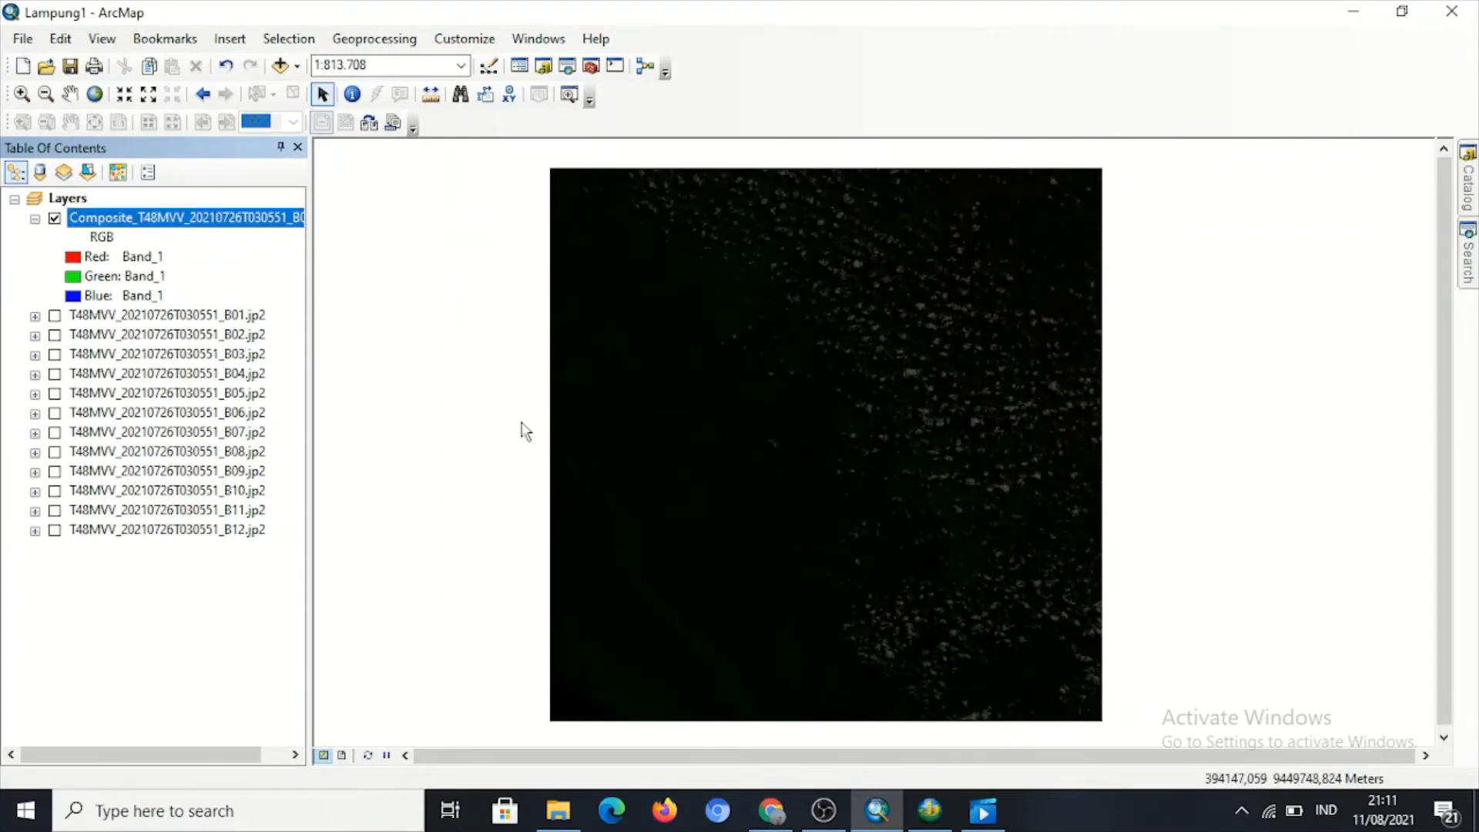
# Set the composite layer's display contrast to 60% and brightness to 30%, and apply the changes.
pyautogui.rightClick(248, 220)
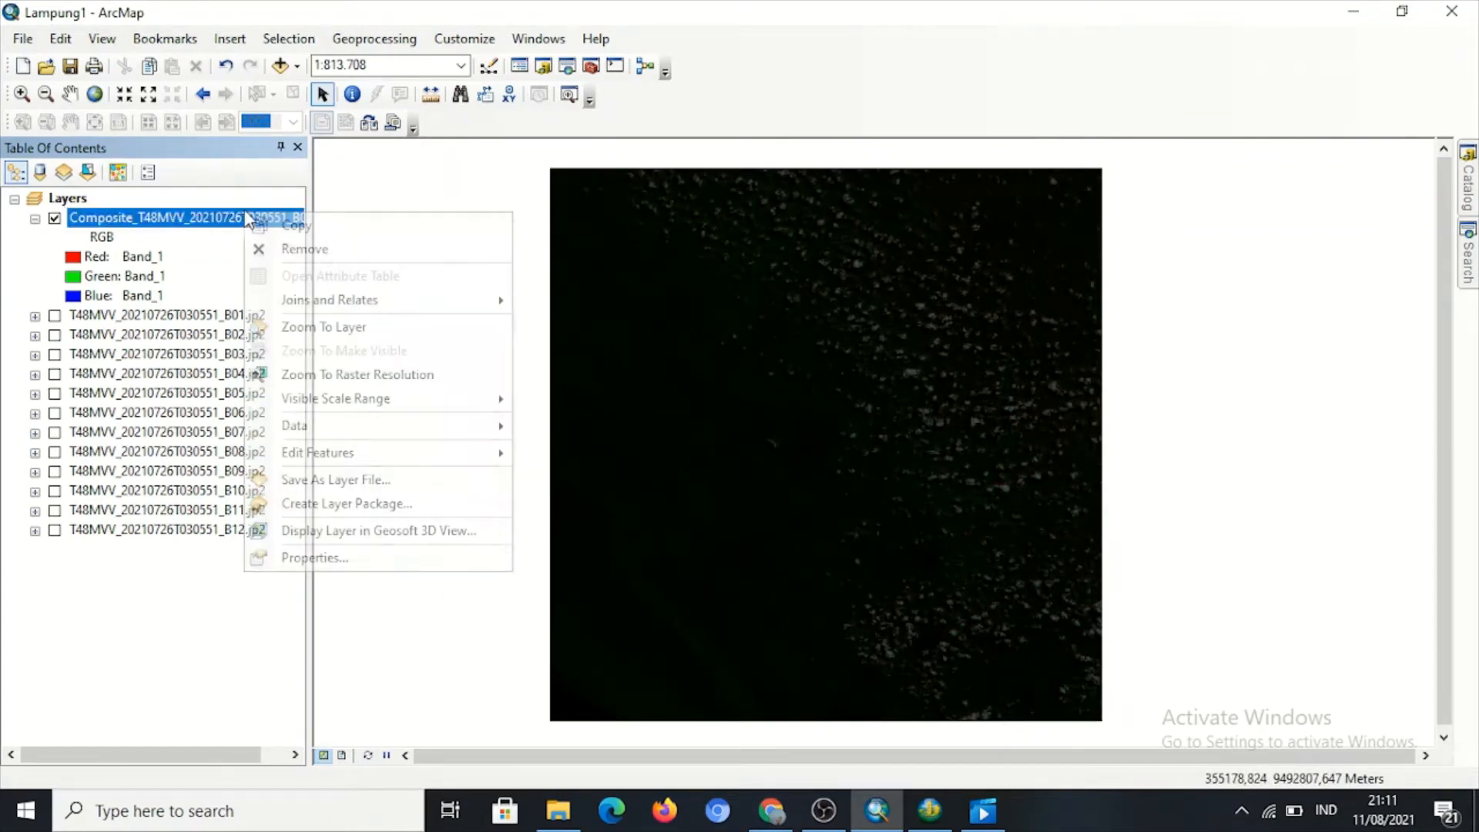
pyautogui.click(426, 559)
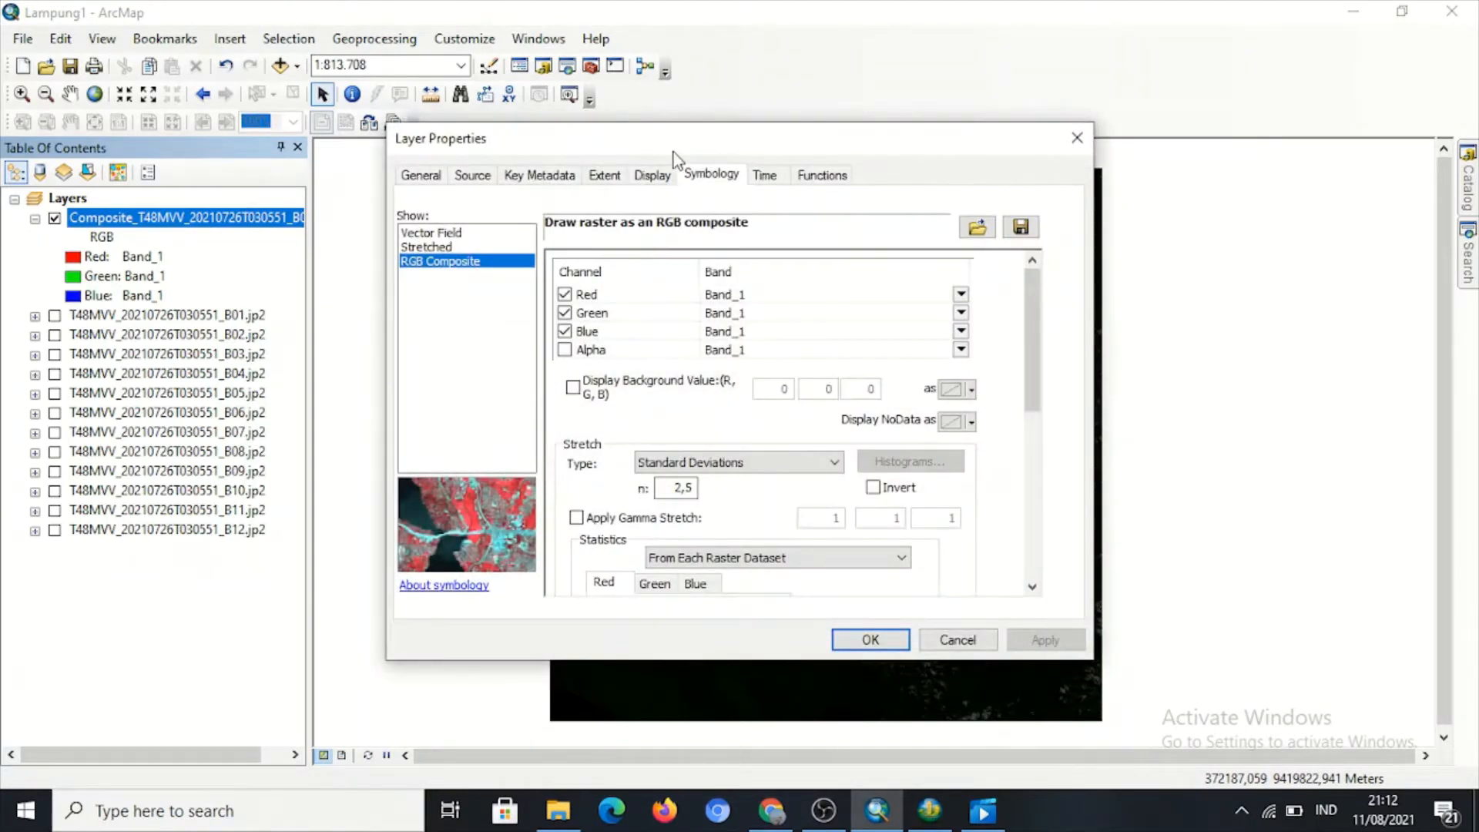
pyautogui.click(661, 177)
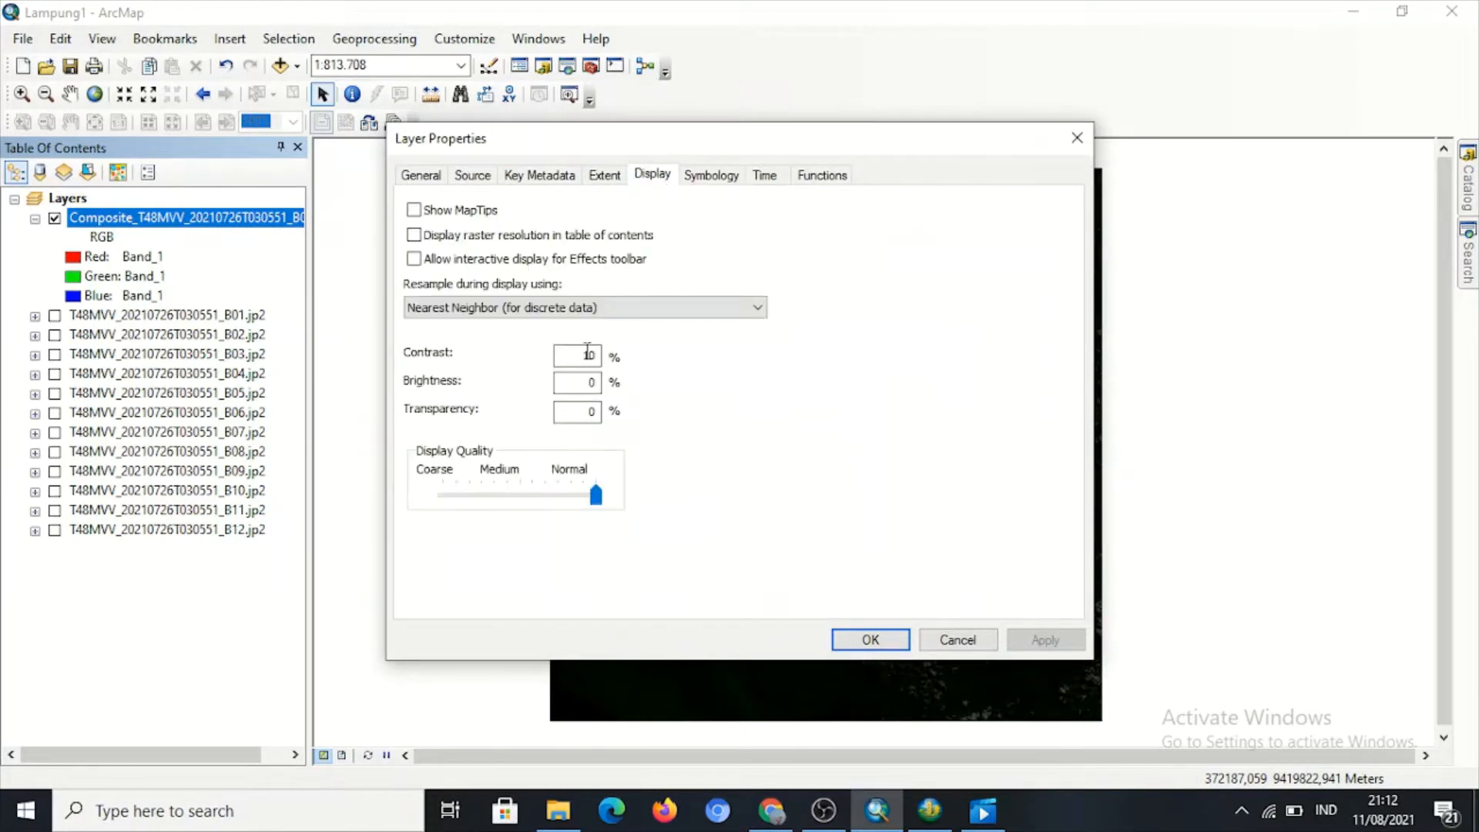
pyautogui.click(588, 354)
pyautogui.moveTo(786, 160); pyautogui.dragTo(427, 135)
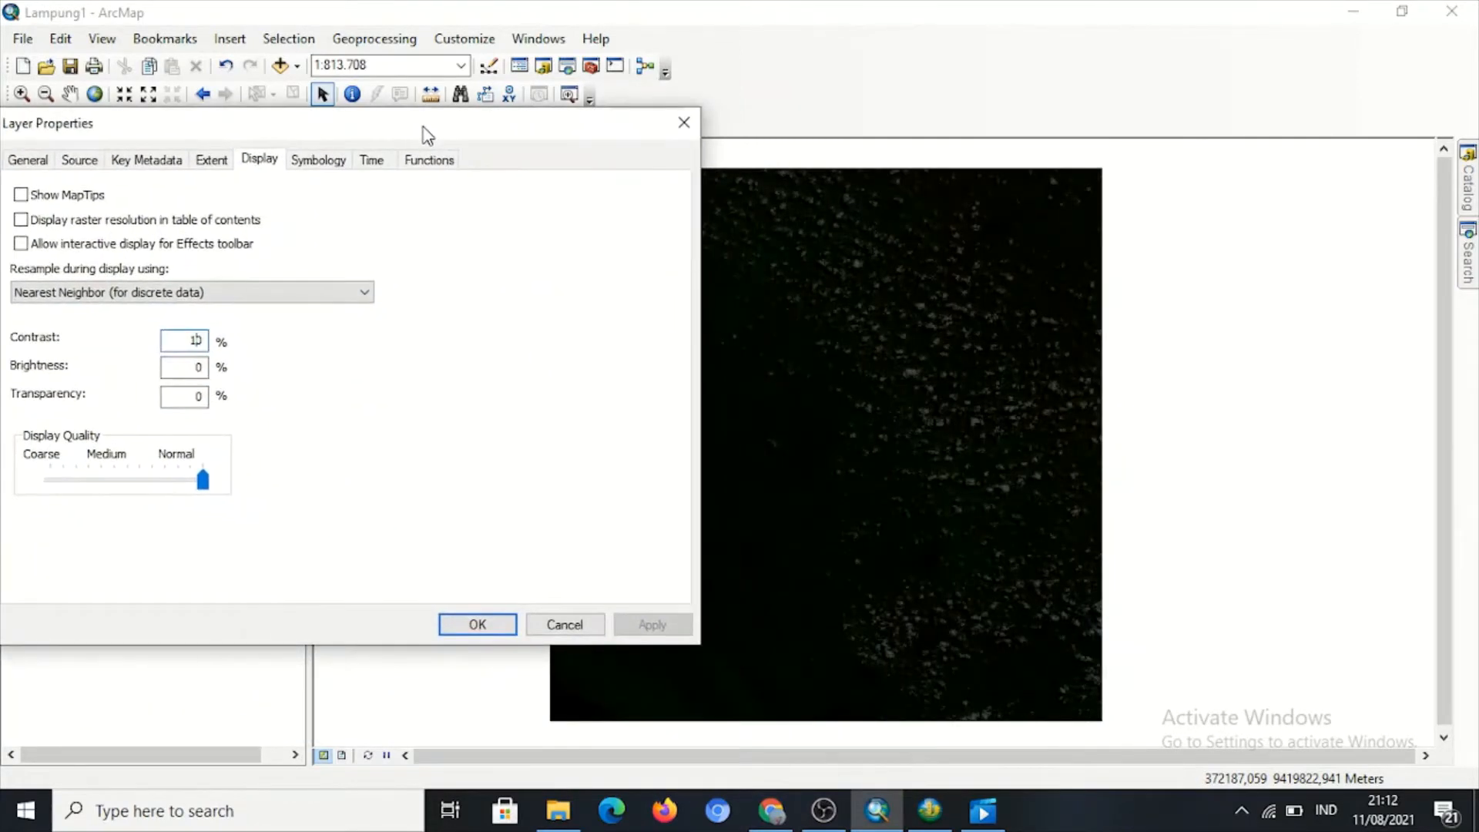
pyautogui.write('6')
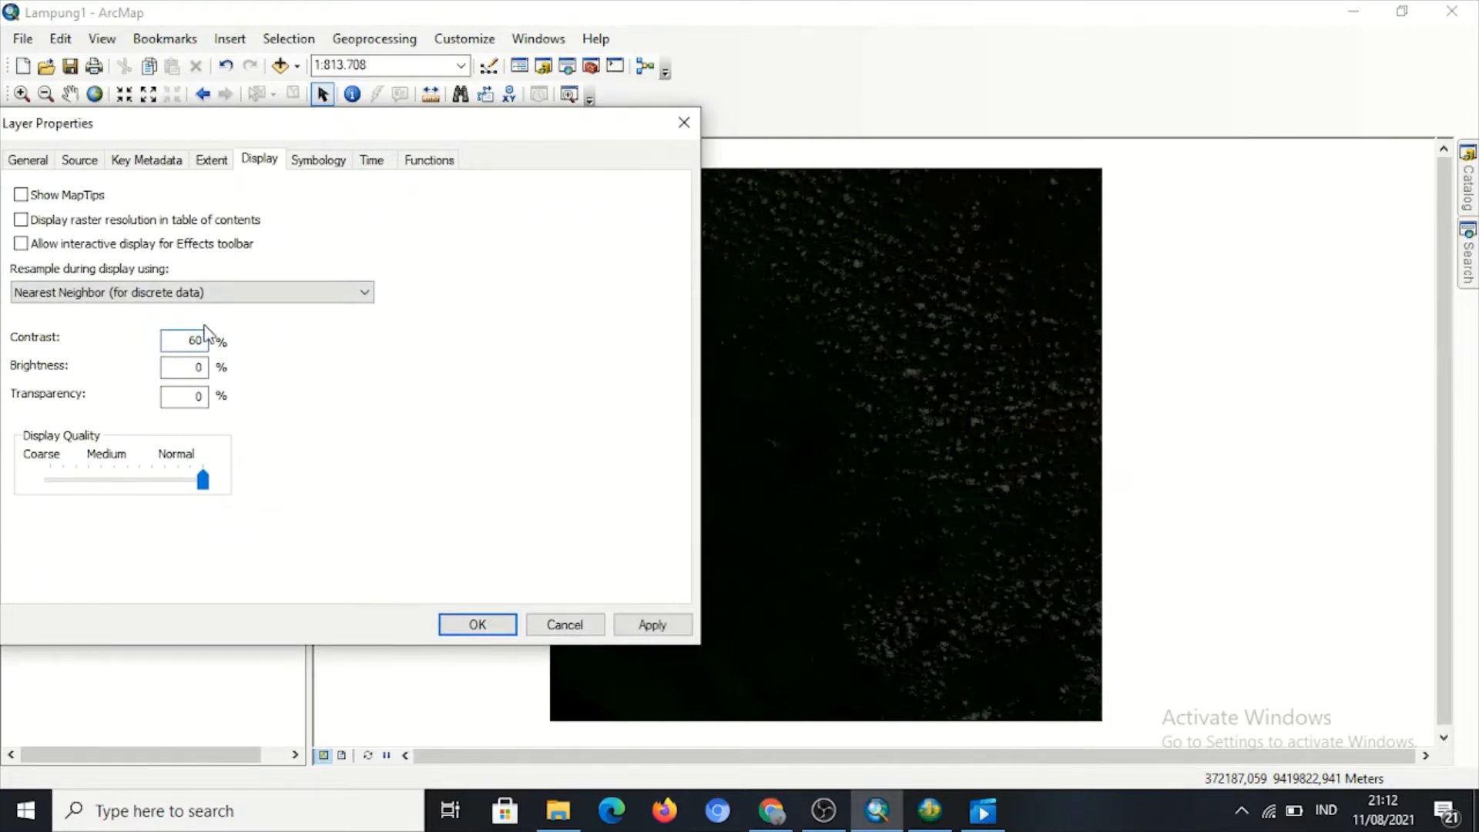
pyautogui.click(196, 371)
pyautogui.write('3')
pyautogui.click(651, 622)
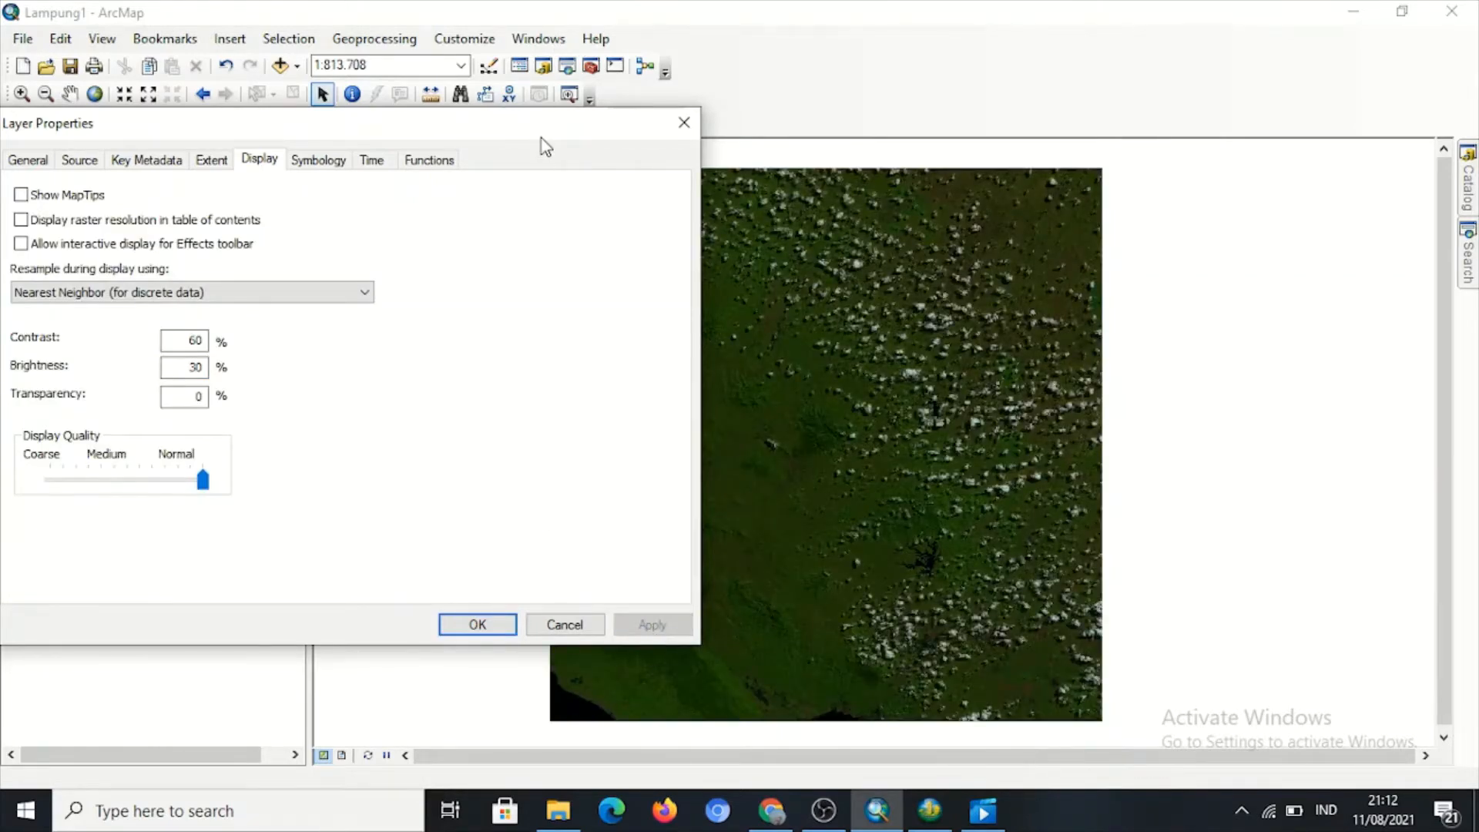
# Change the composite's stretch type to Percent Clip, agree to estimate the histogram, and accept the layer properties.
pyautogui.moveTo(545, 147); pyautogui.dragTo(979, 80)
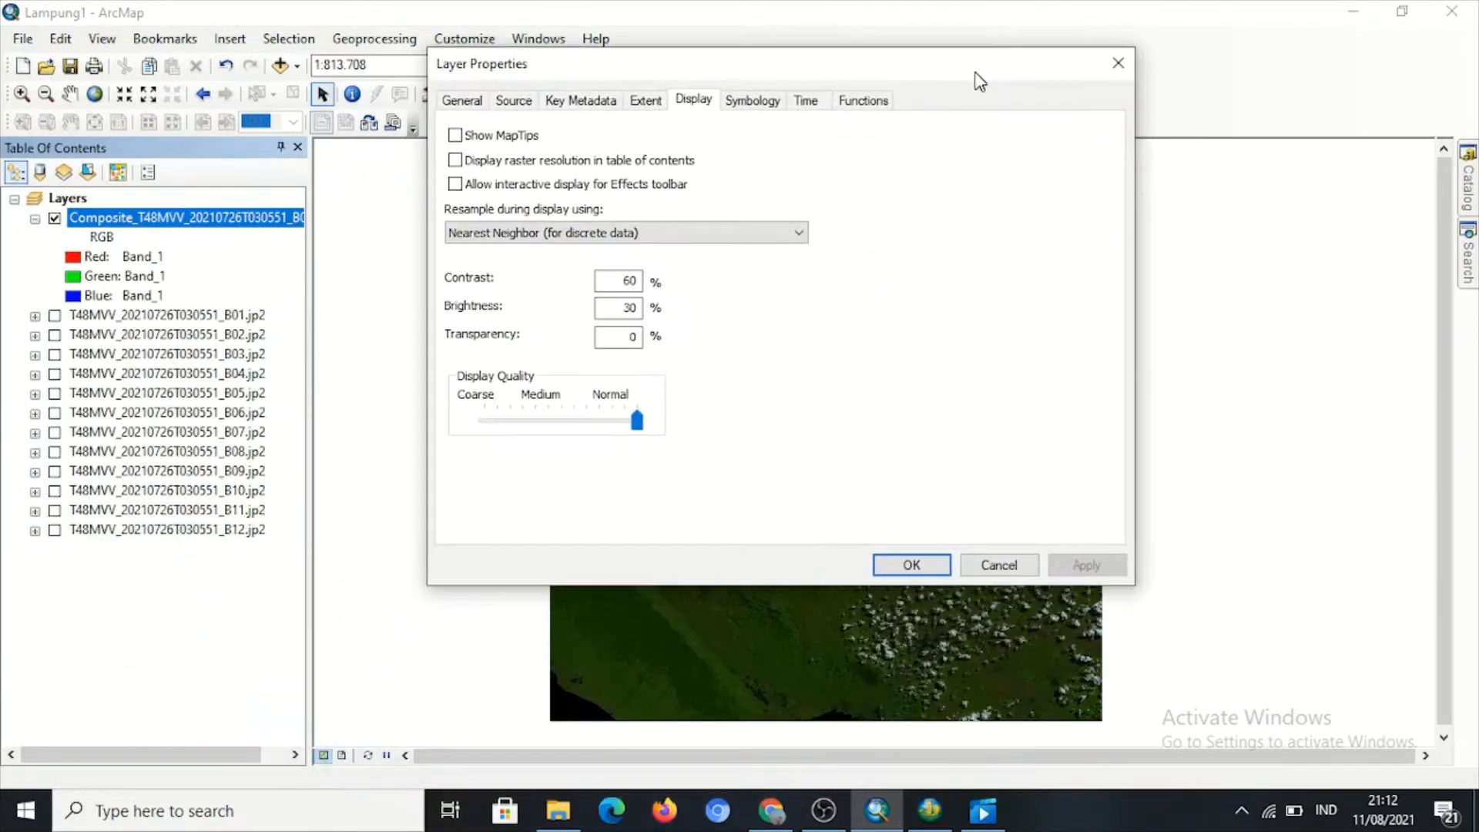
pyautogui.click(741, 106)
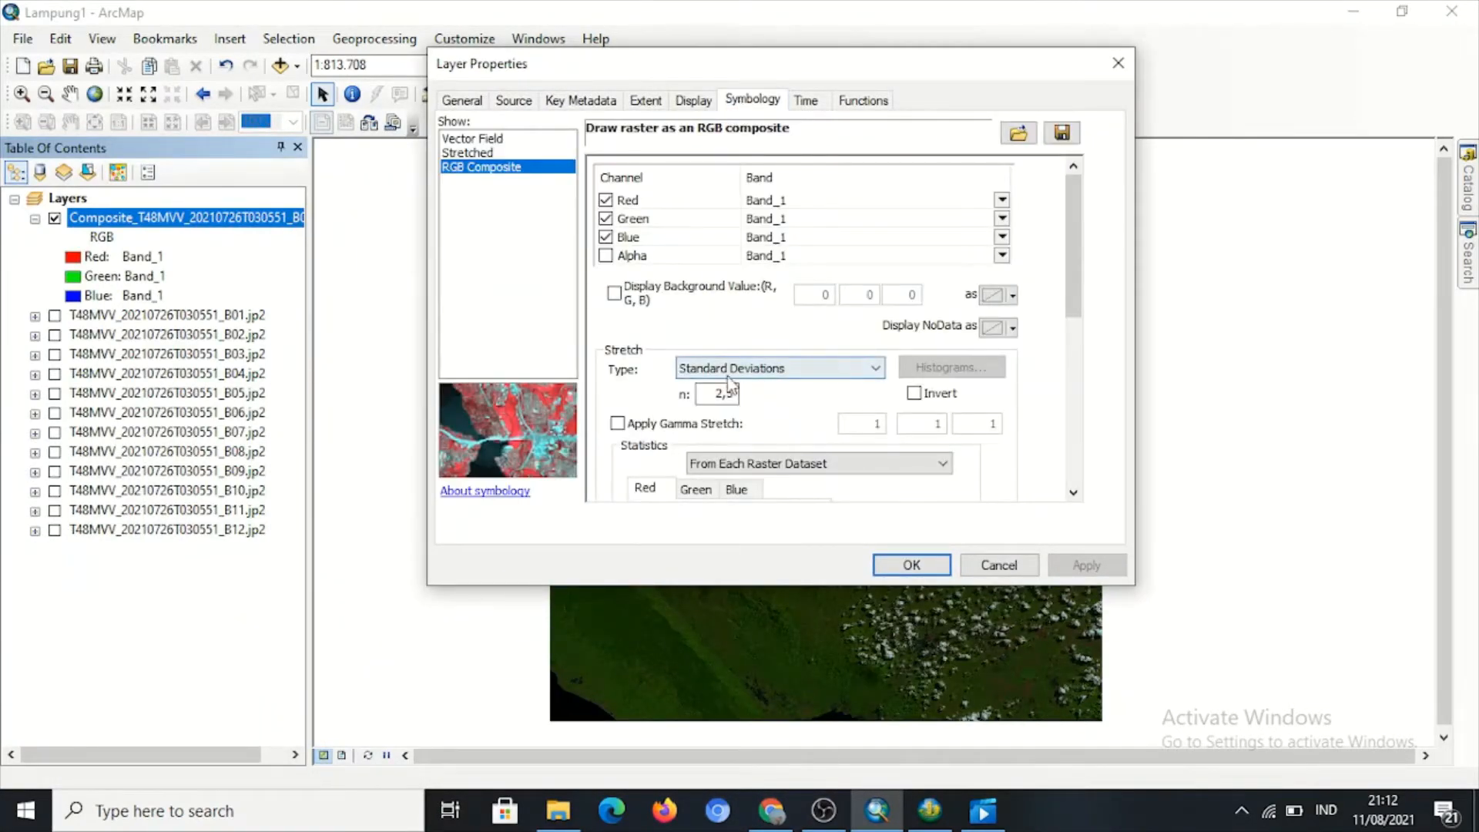
pyautogui.click(877, 370)
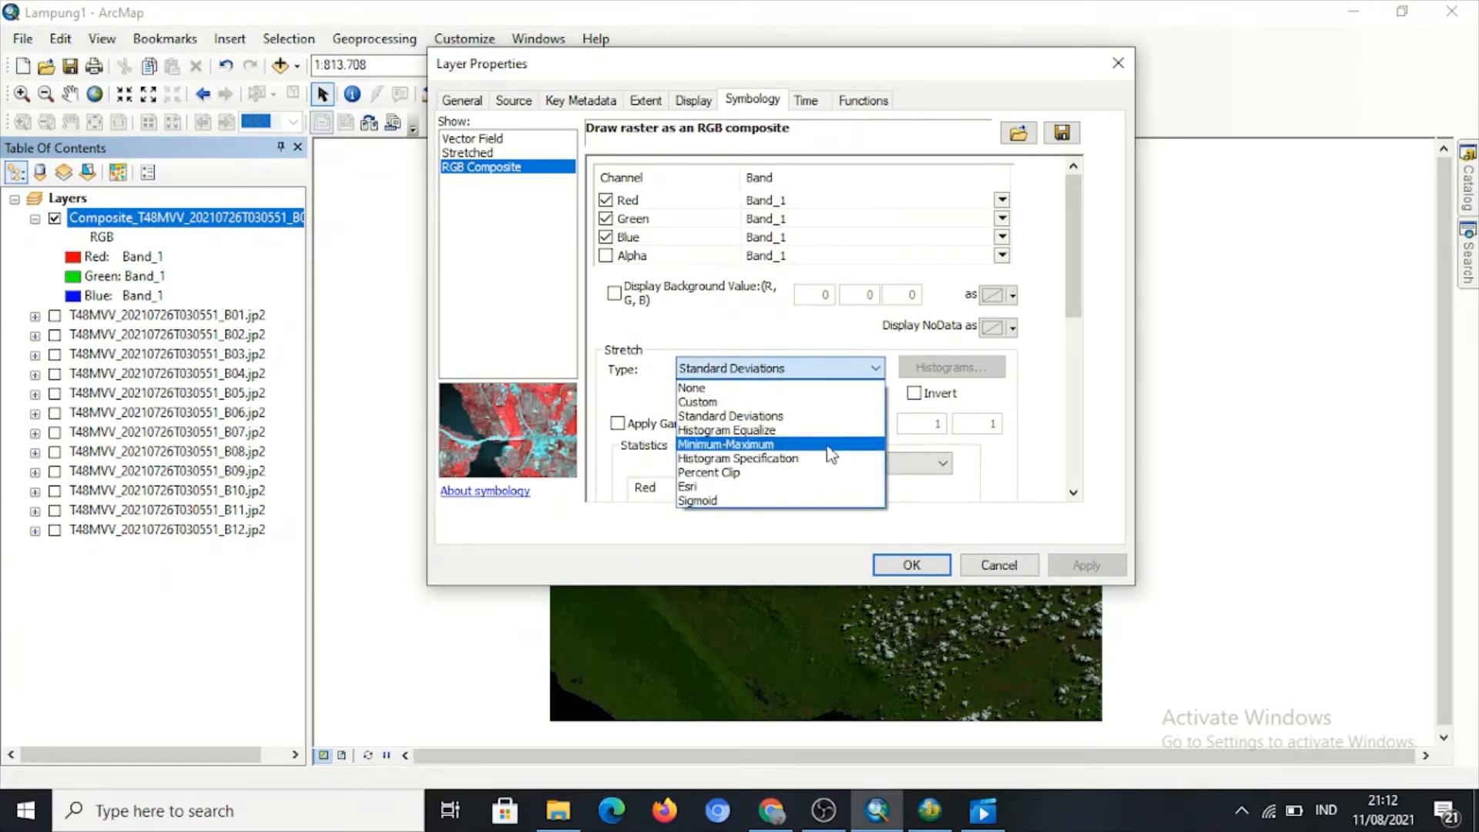
pyautogui.click(819, 472)
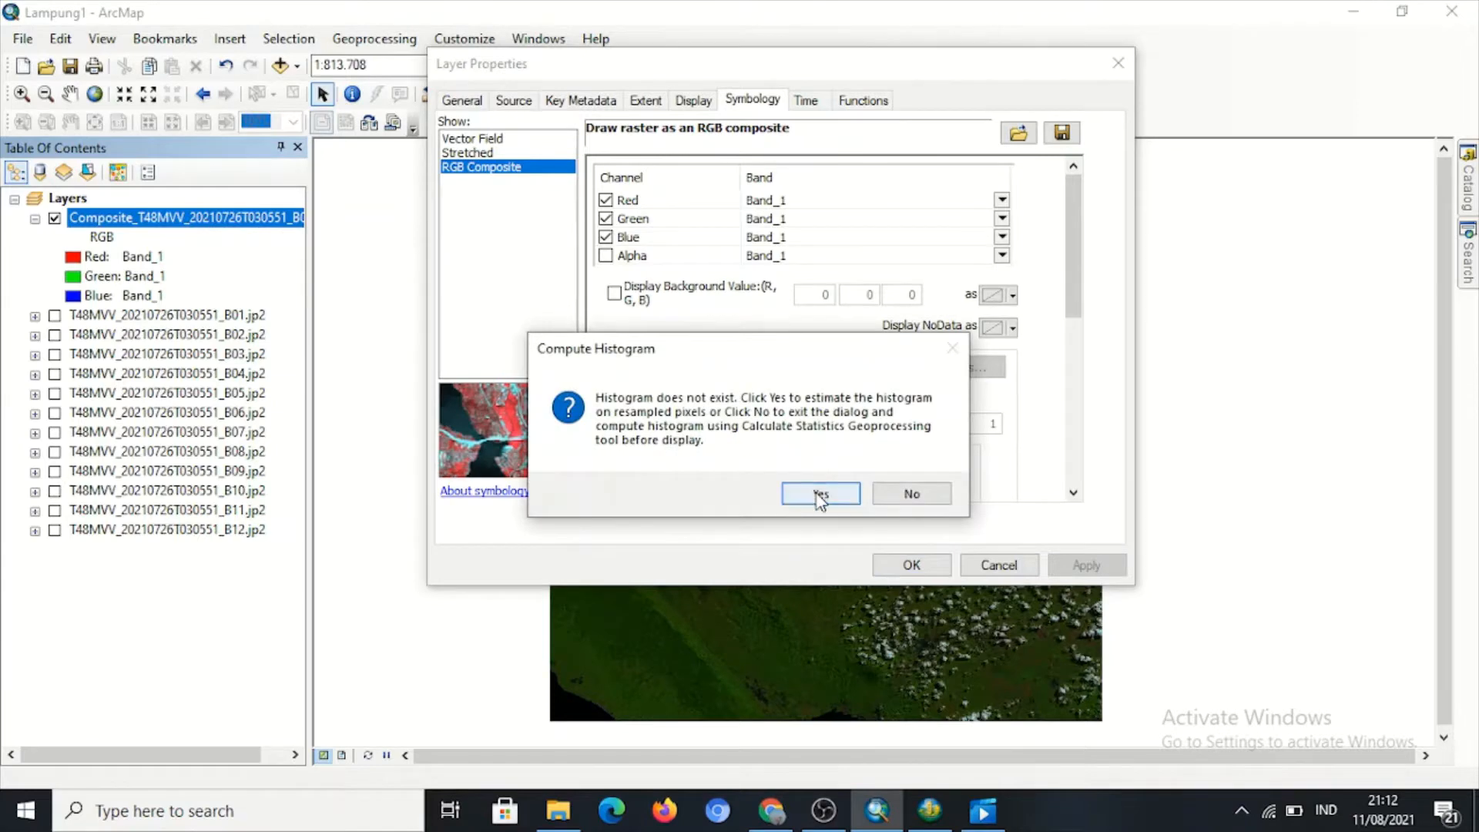
pyautogui.click(818, 491)
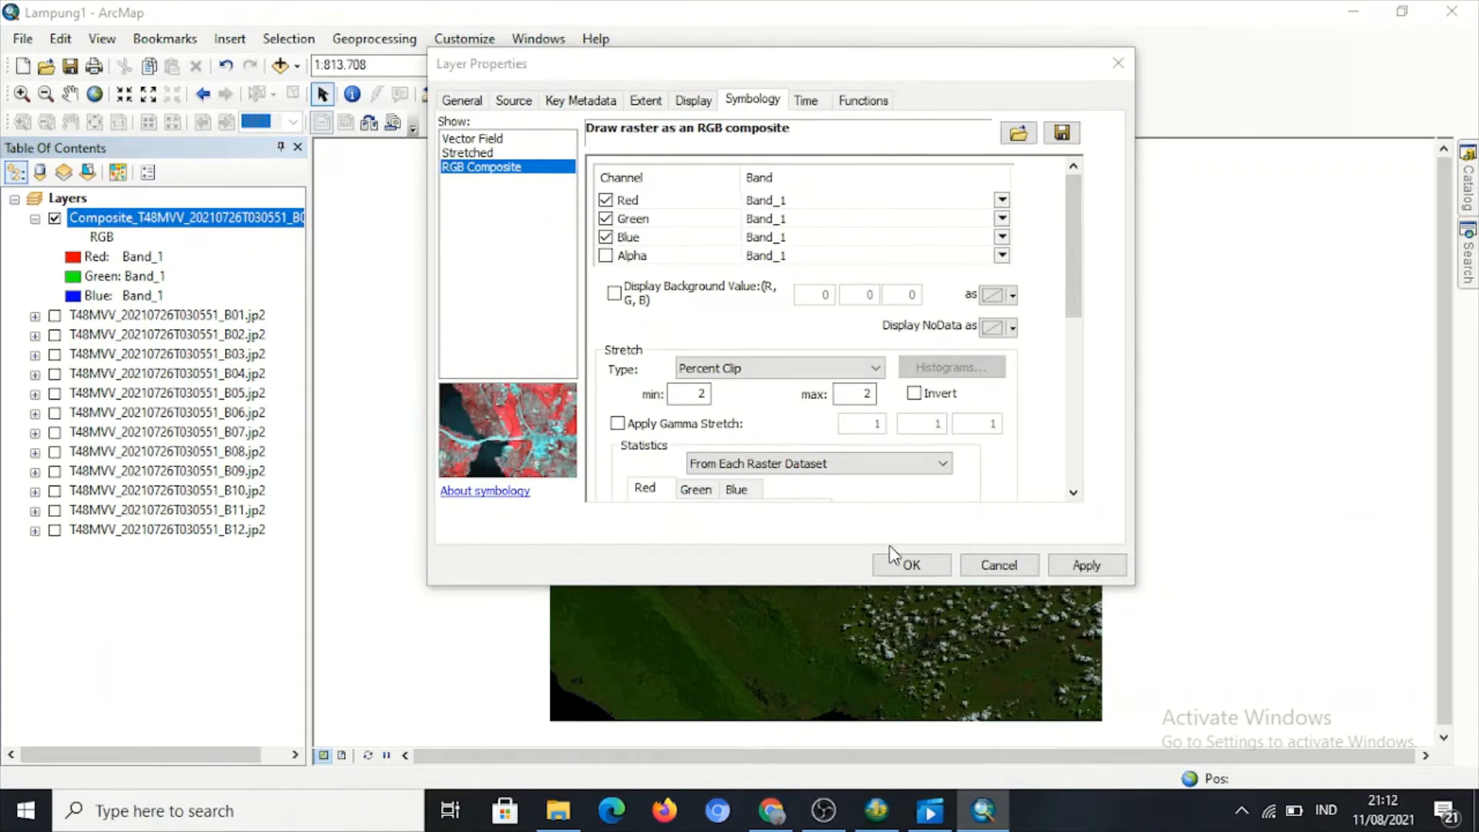
pyautogui.click(900, 565)
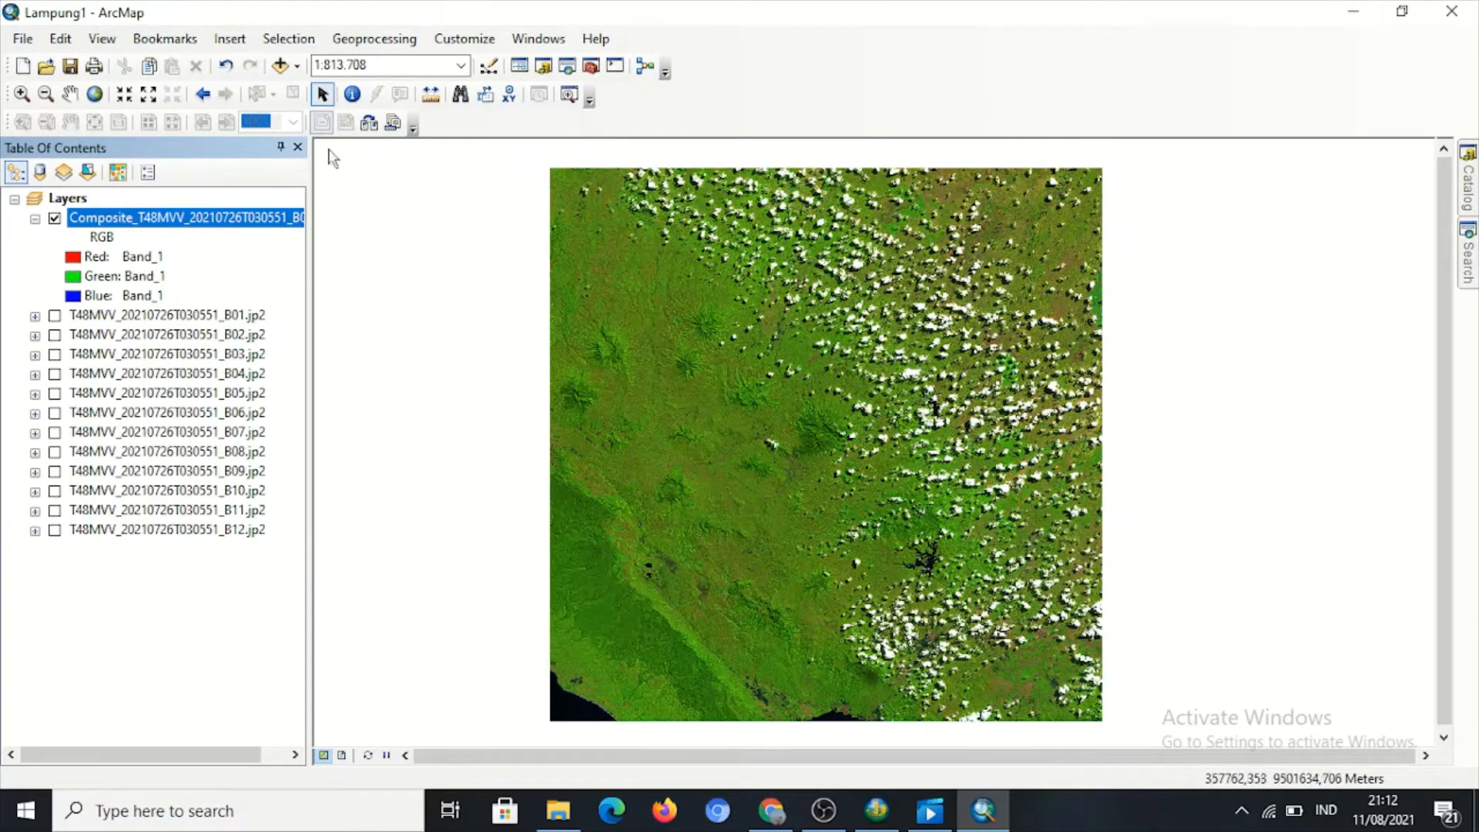
# Add the DEM SRTM 30M LAMPUNG.tif raster to the map.
pyautogui.click(279, 67)
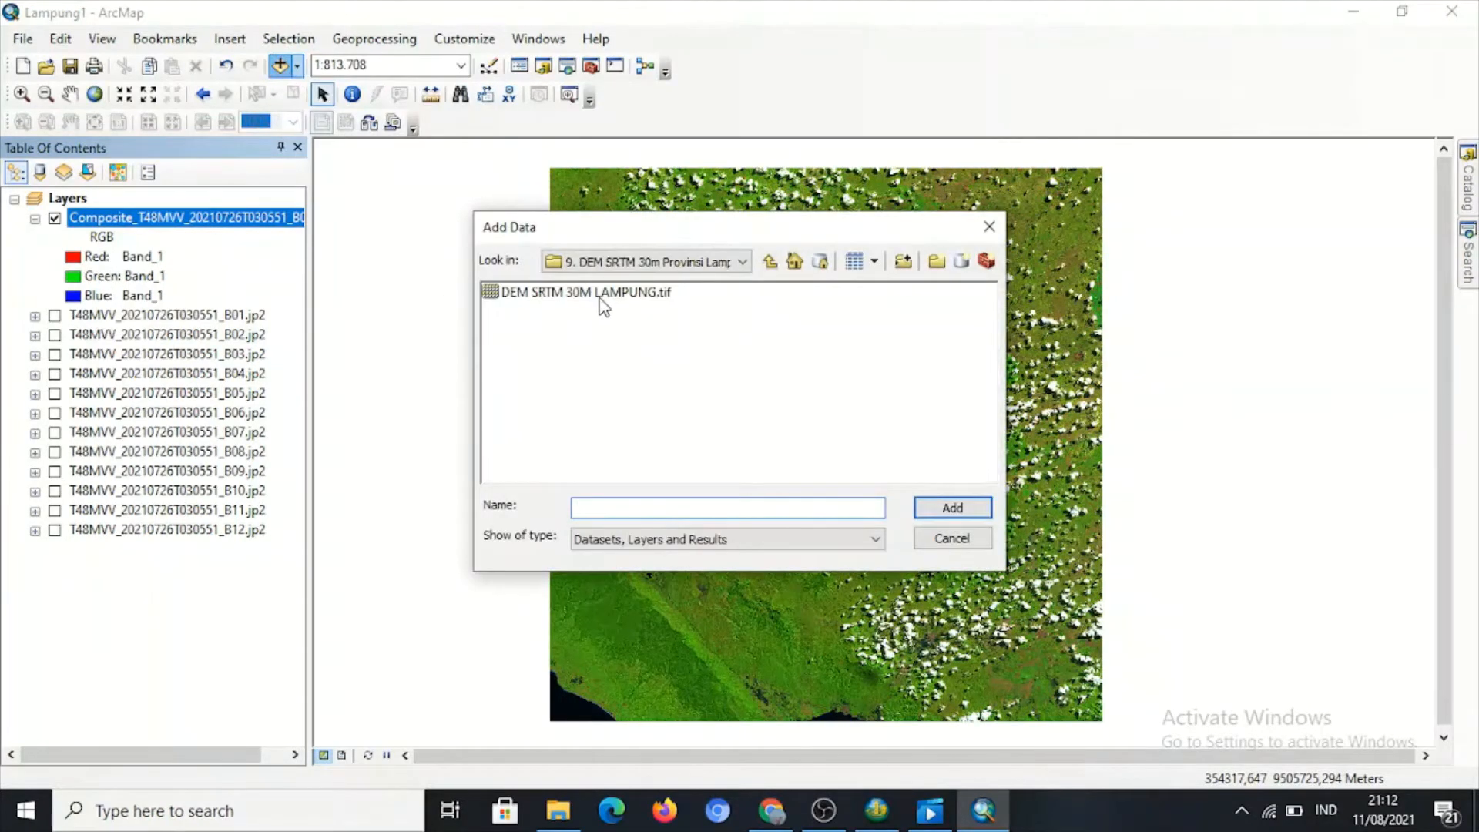
pyautogui.click(646, 296)
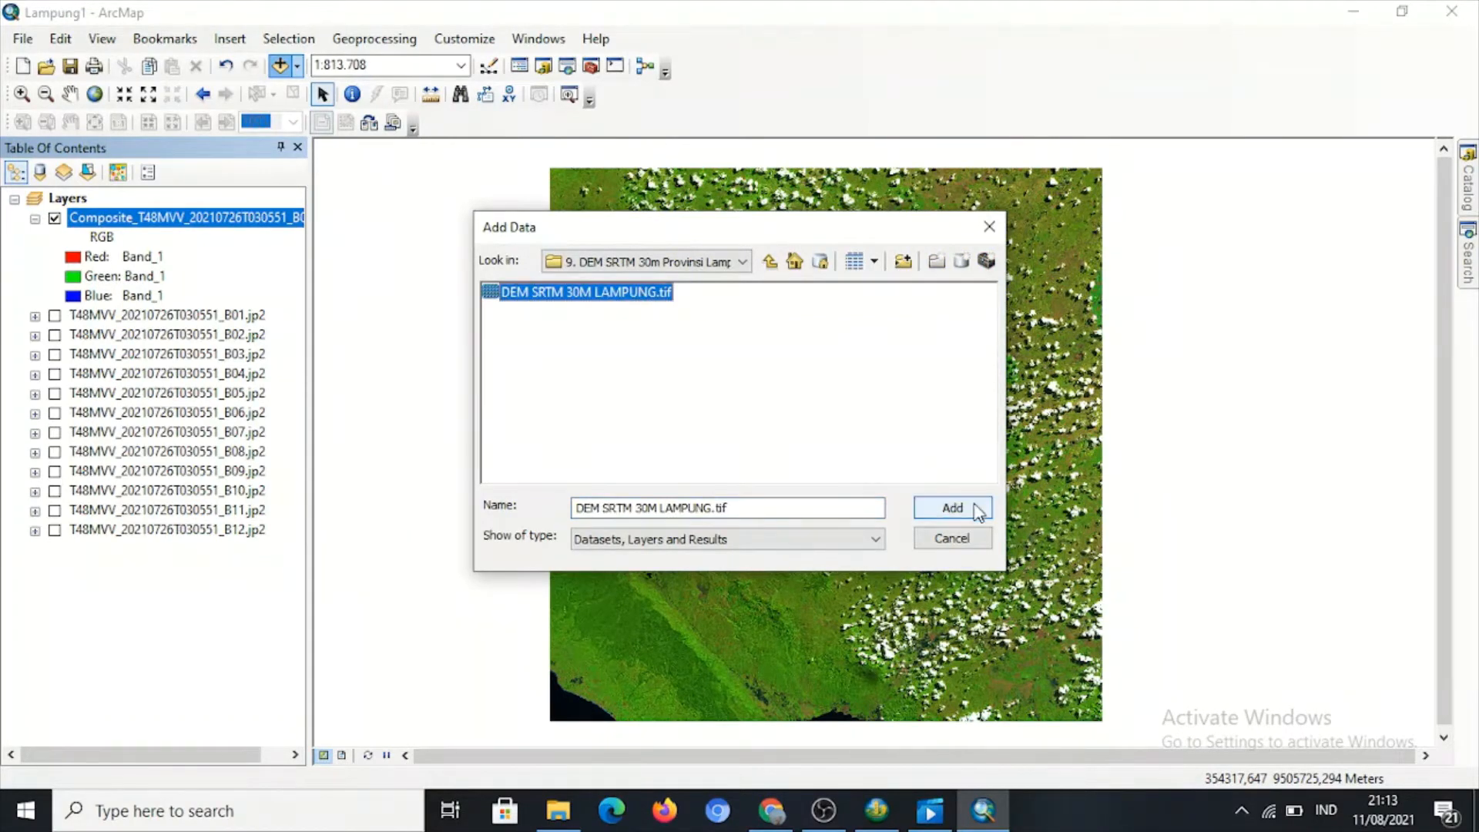
pyautogui.click(955, 506)
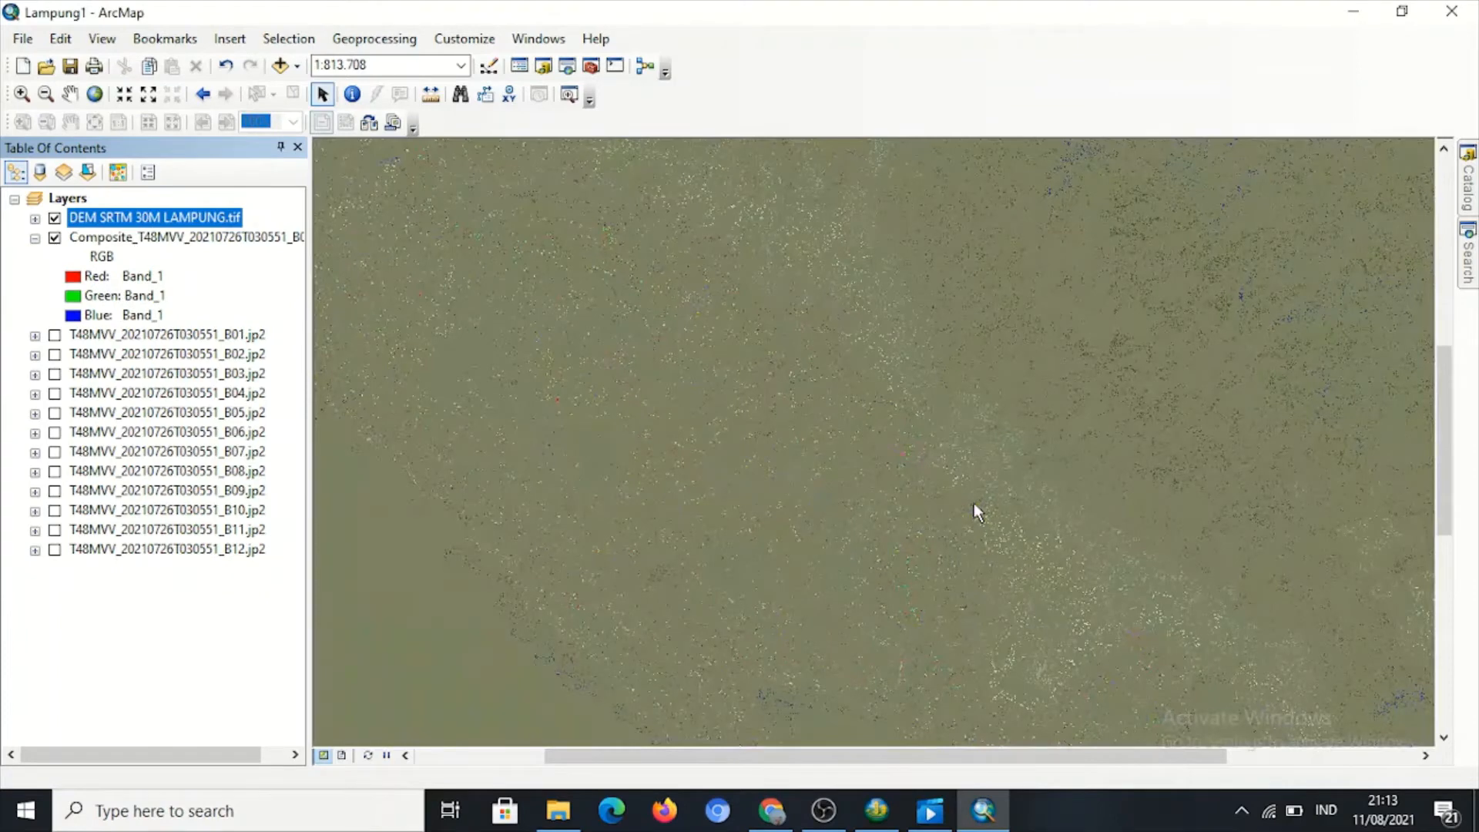
# Change the DEM layer's symbology from unique values to Stretched.
pyautogui.rightClick(223, 219)
pyautogui.click(359, 564)
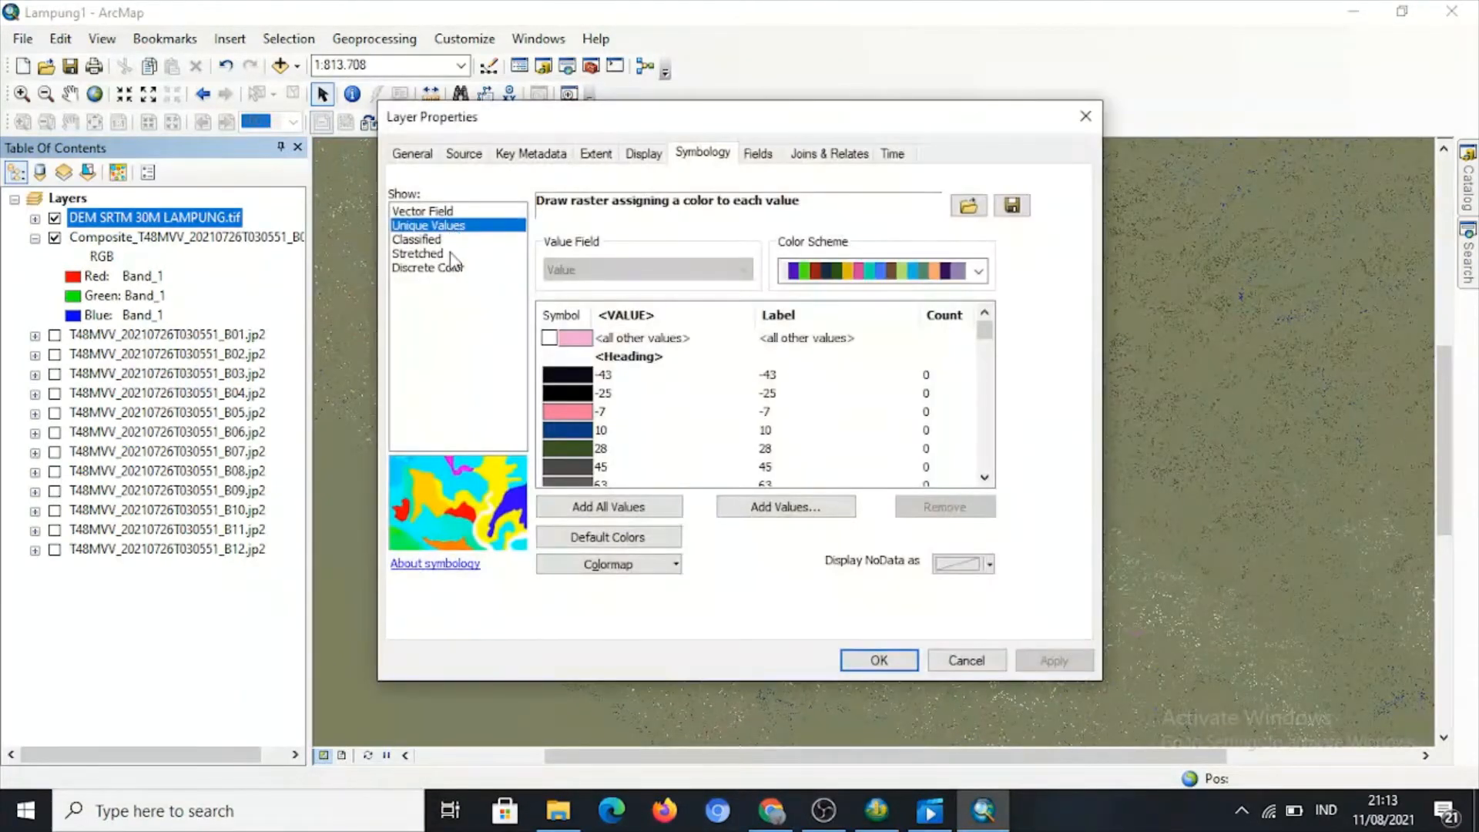
pyautogui.click(436, 255)
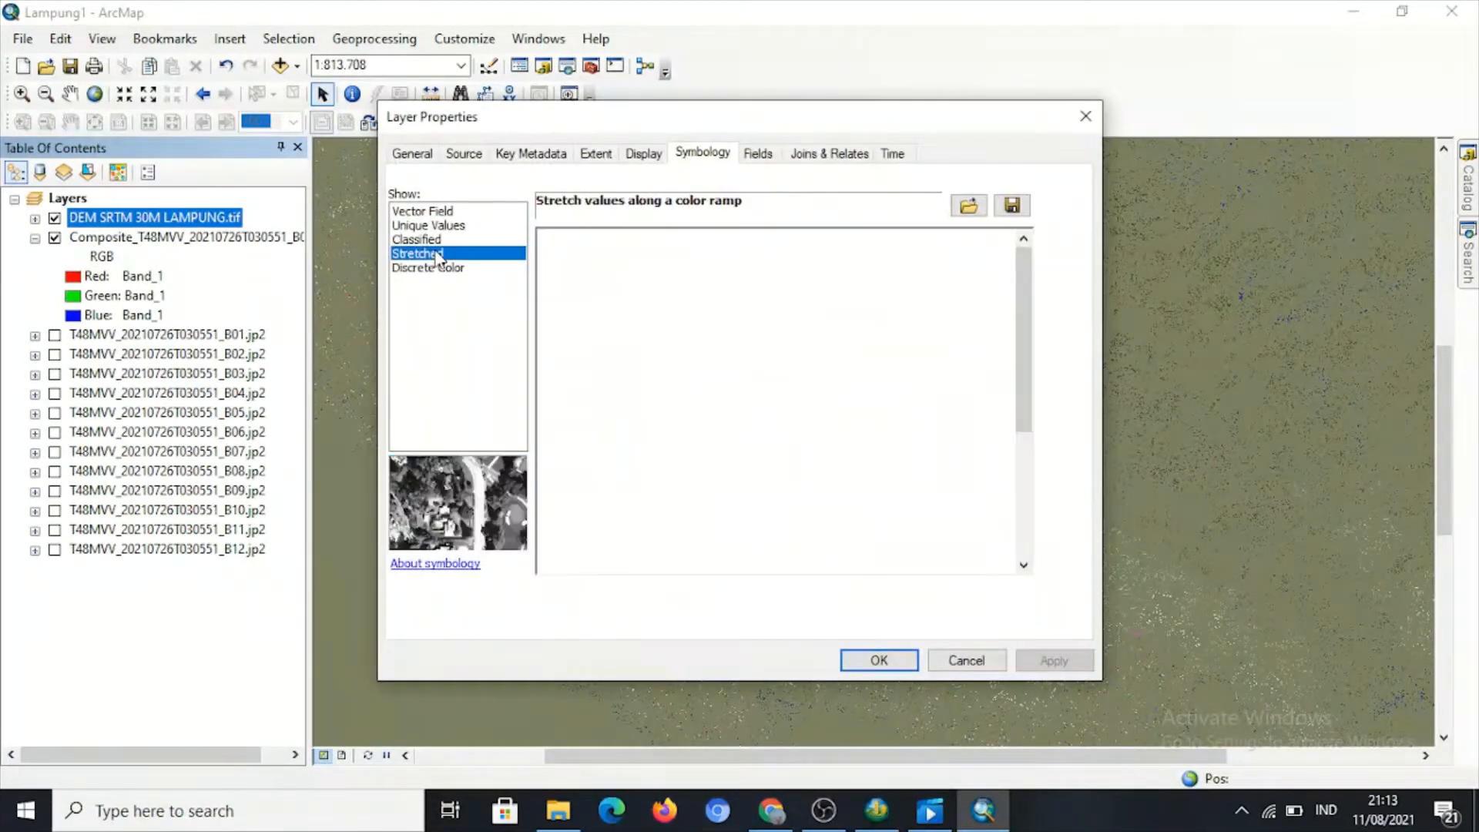
pyautogui.click(880, 660)
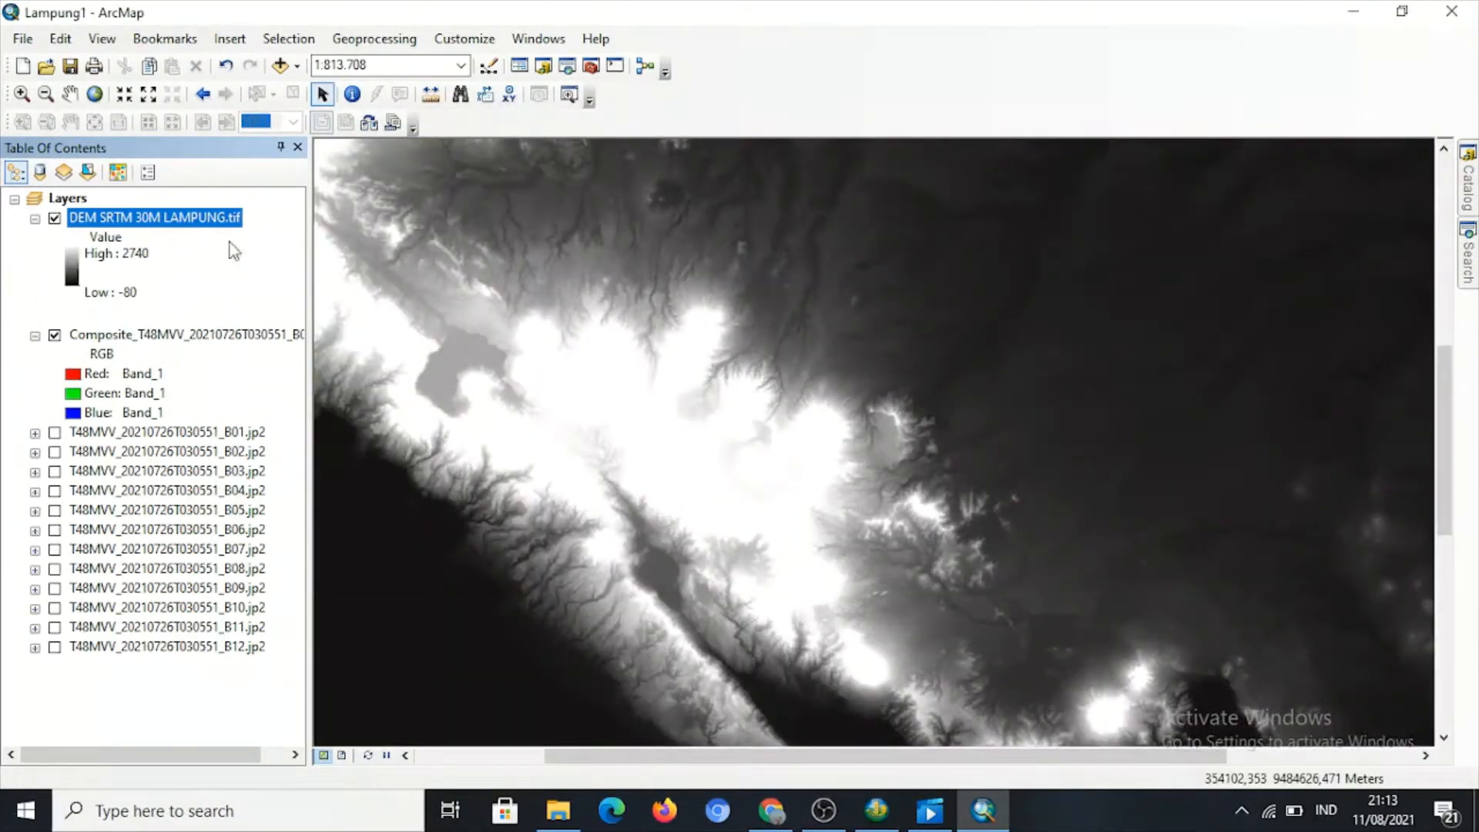
# Move the DEM SRTM 30M LAMPUNG.tif layer below the composite layer in the drawing order.
pyautogui.moveTo(205, 221); pyautogui.dragTo(177, 378)
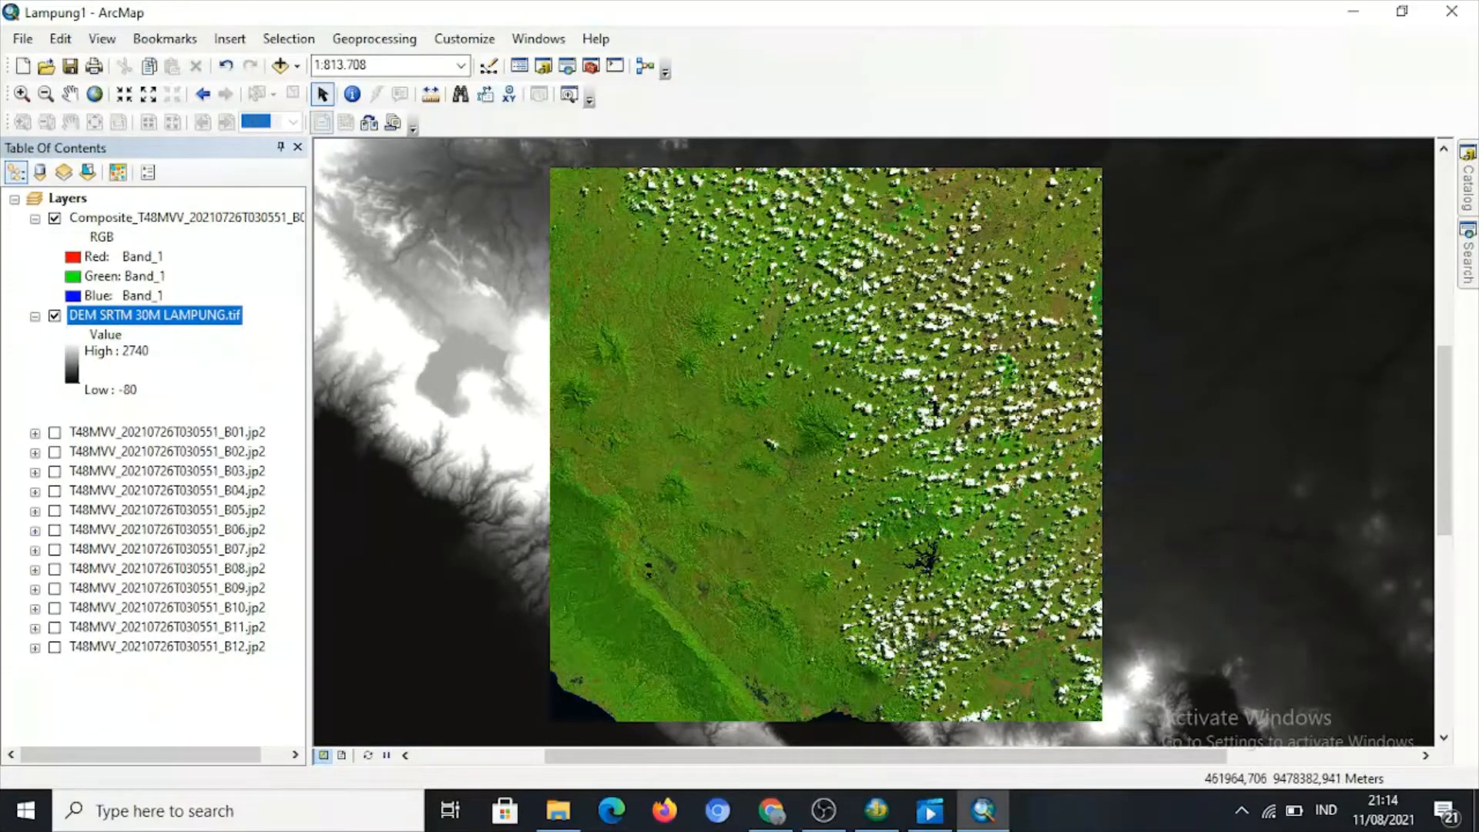
# Add T48MVV_20210726T030551_TCI.jp2 from the IMG_DATA folder to the map, place it above the DEM layer, and hide the composite layer.
pyautogui.moveTo(559, 809)
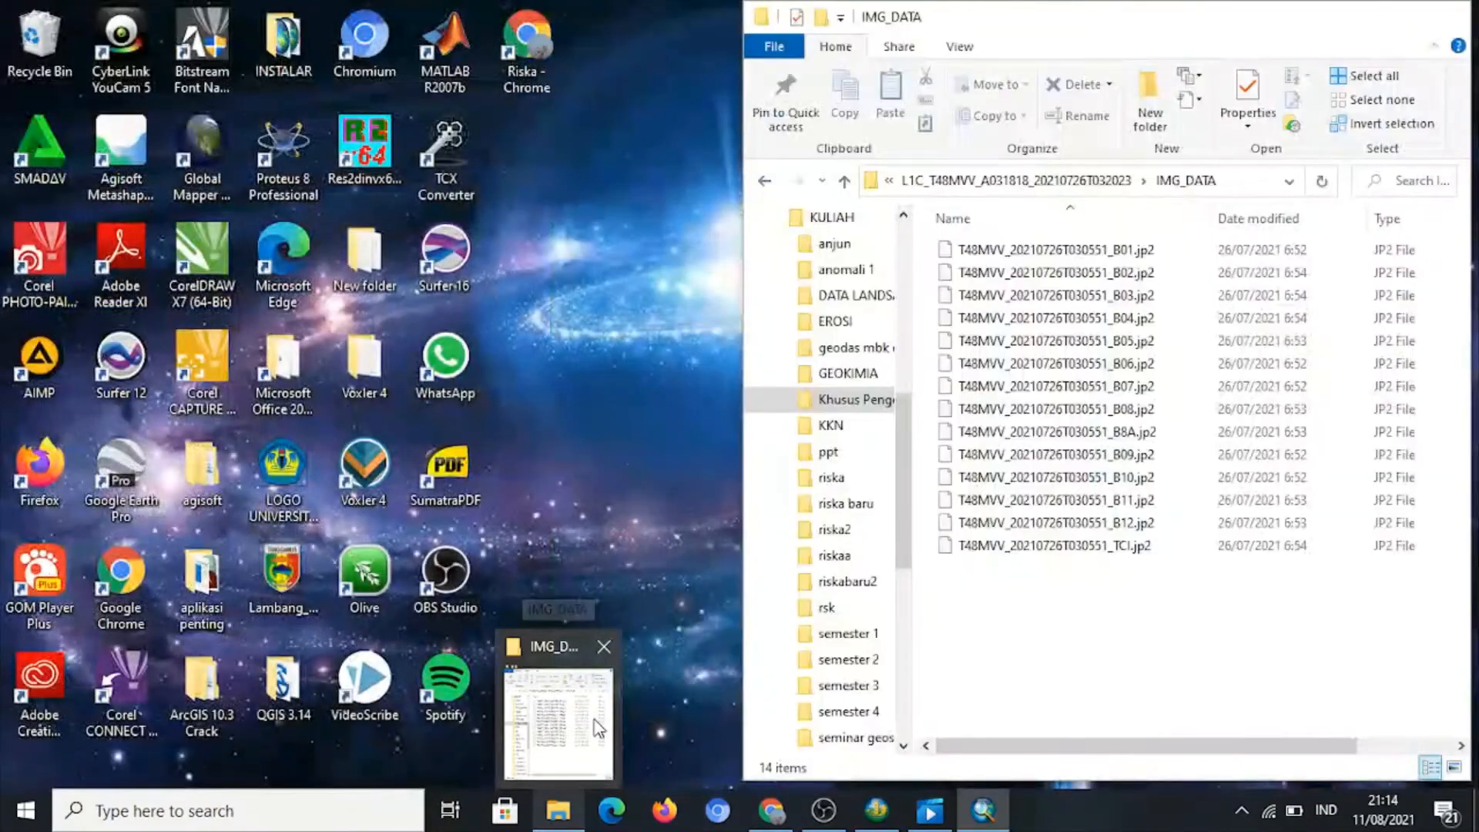
pyautogui.click(598, 728)
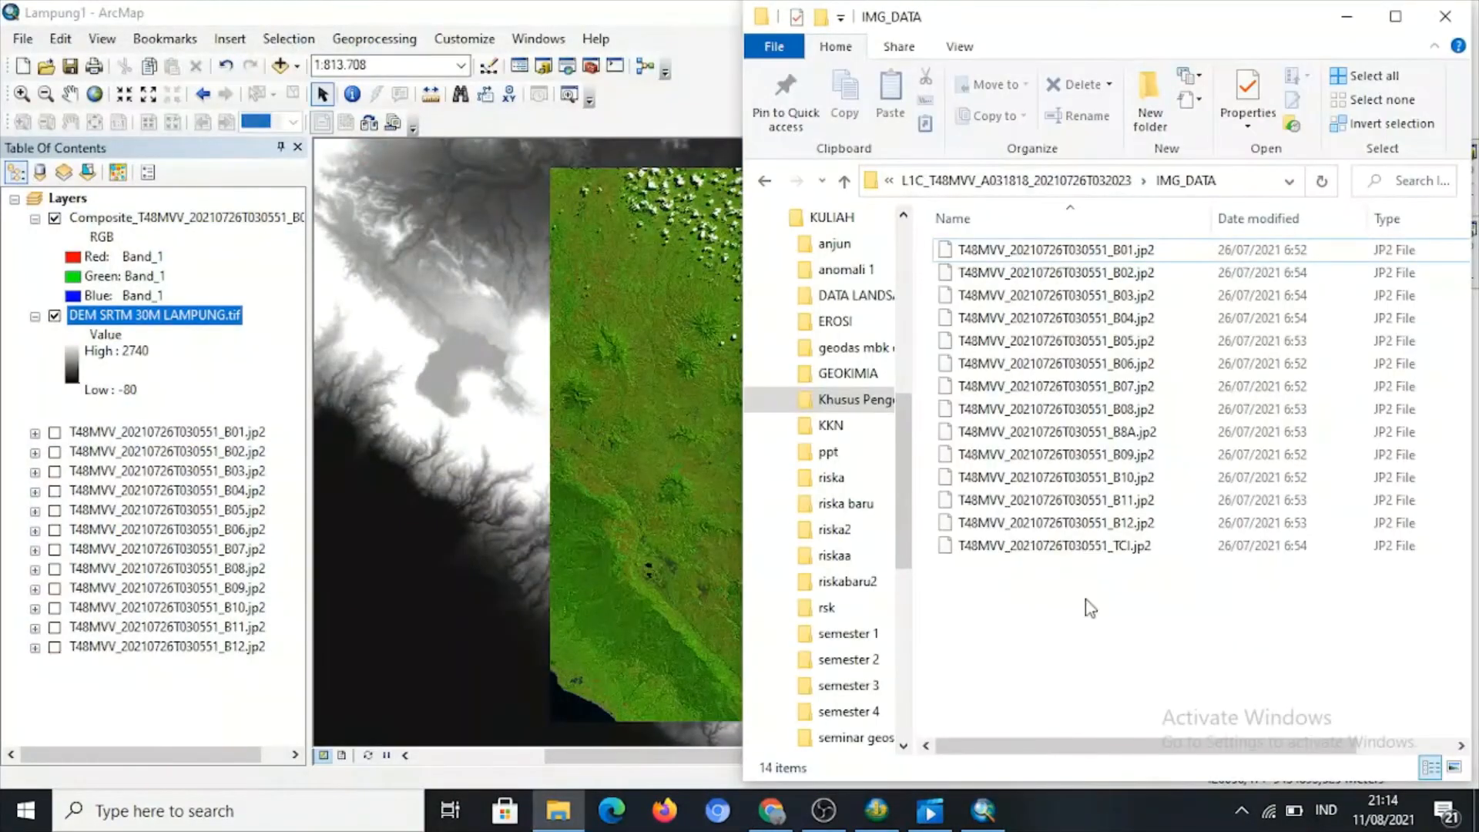
pyautogui.click(1159, 545)
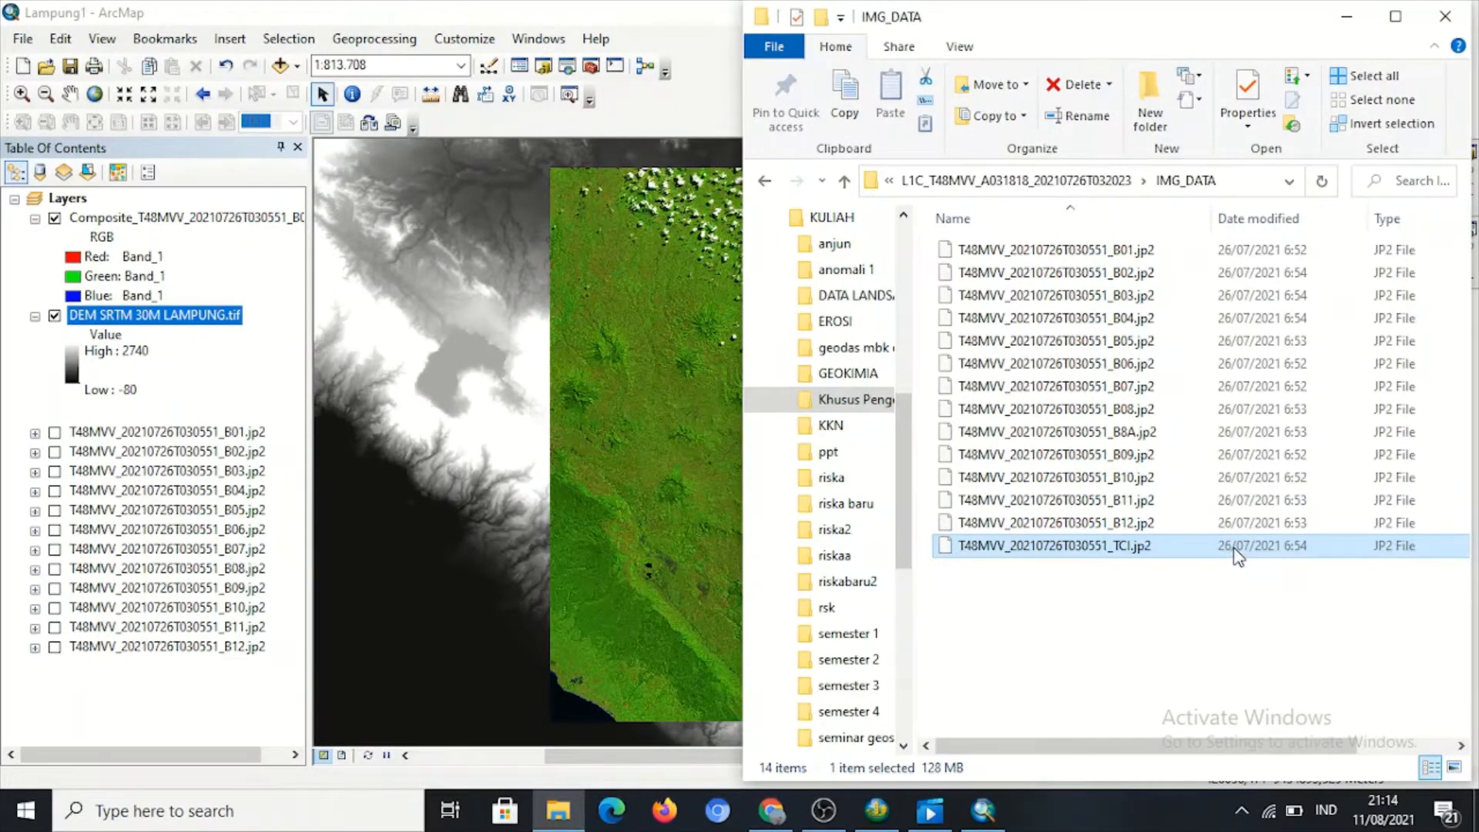
pyautogui.moveTo(1234, 555); pyautogui.dragTo(226, 319)
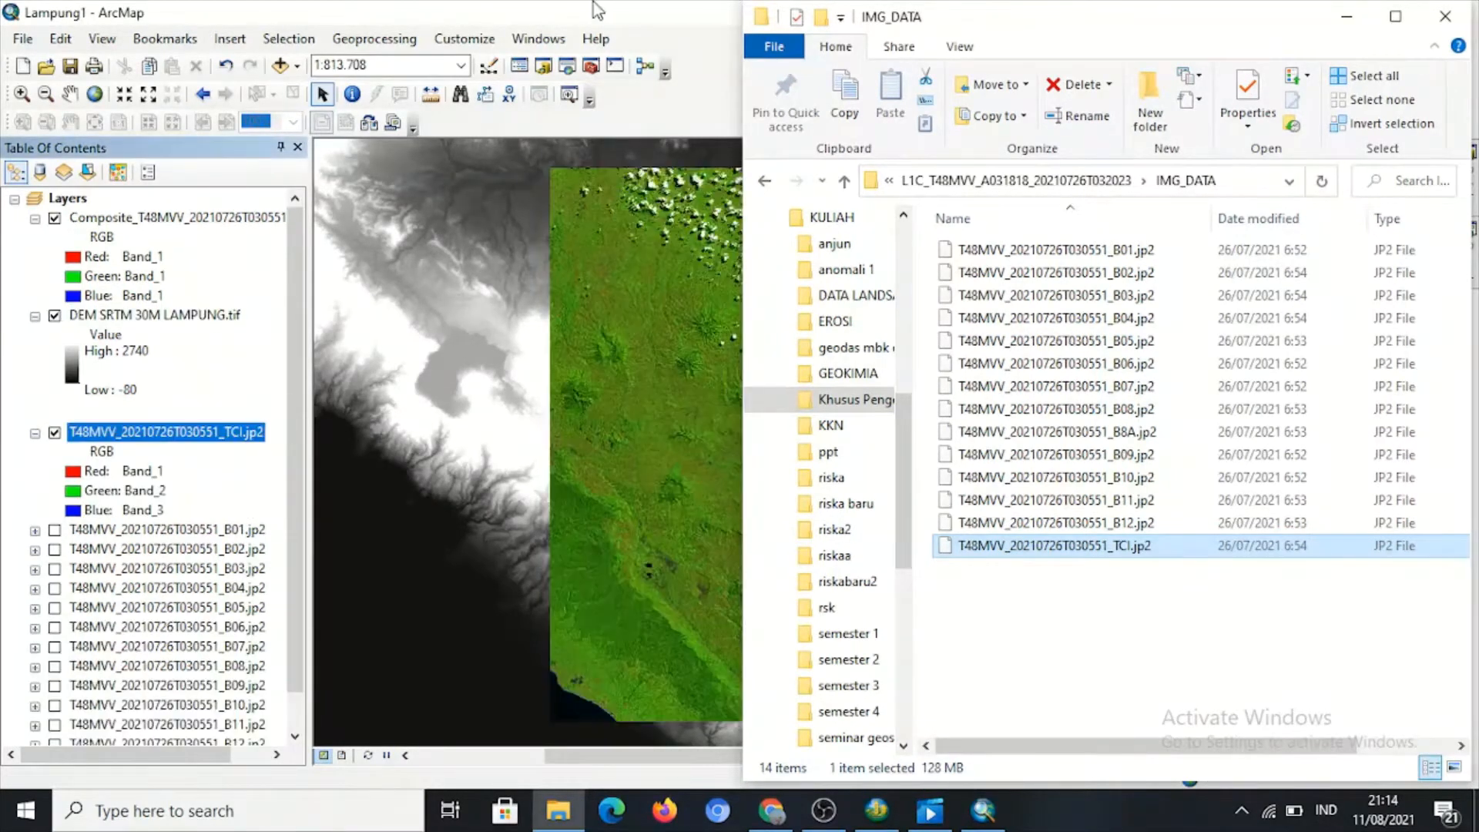
pyautogui.click(1346, 23)
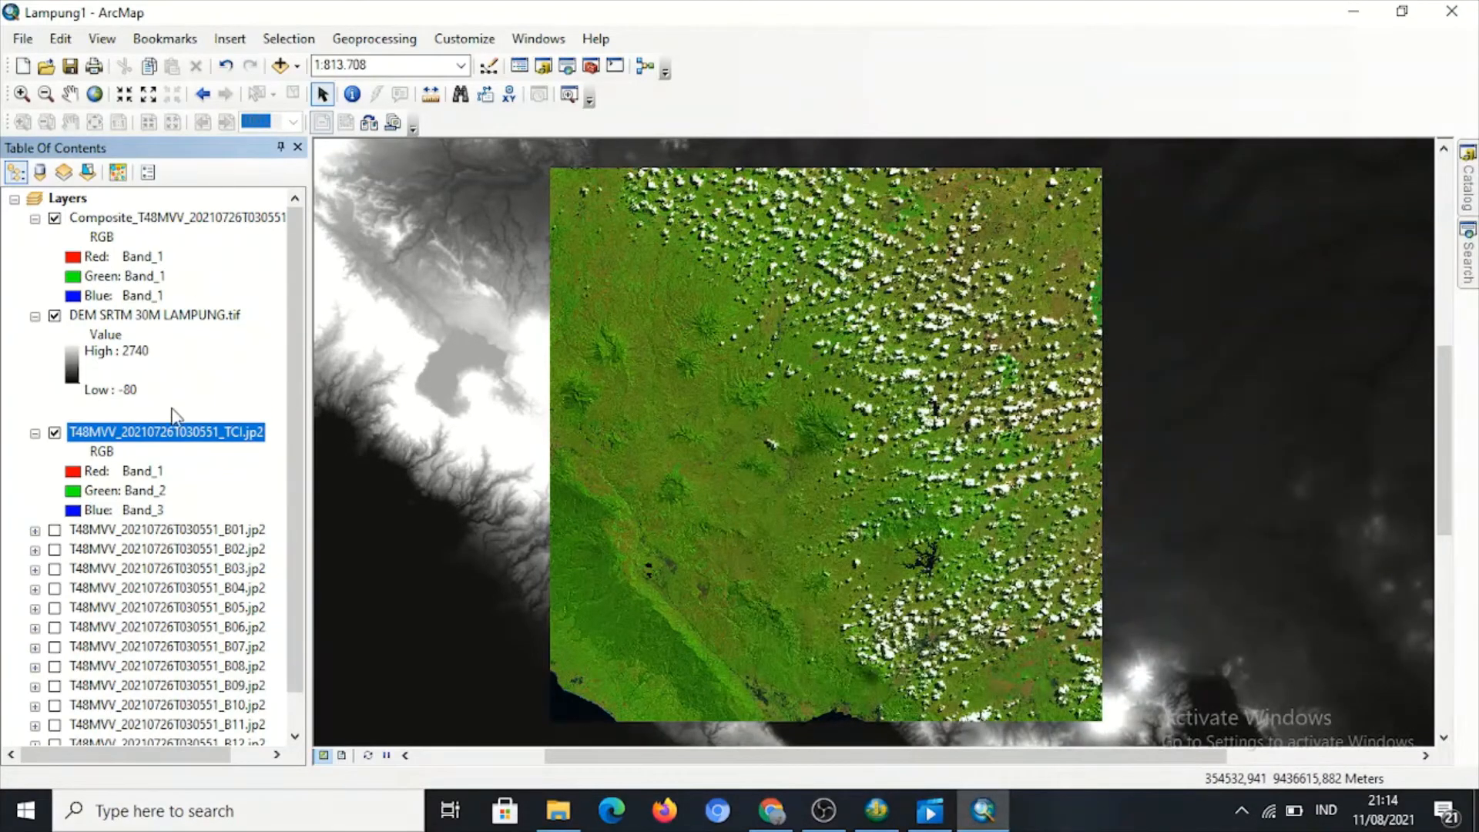
pyautogui.moveTo(168, 437); pyautogui.dragTo(178, 275)
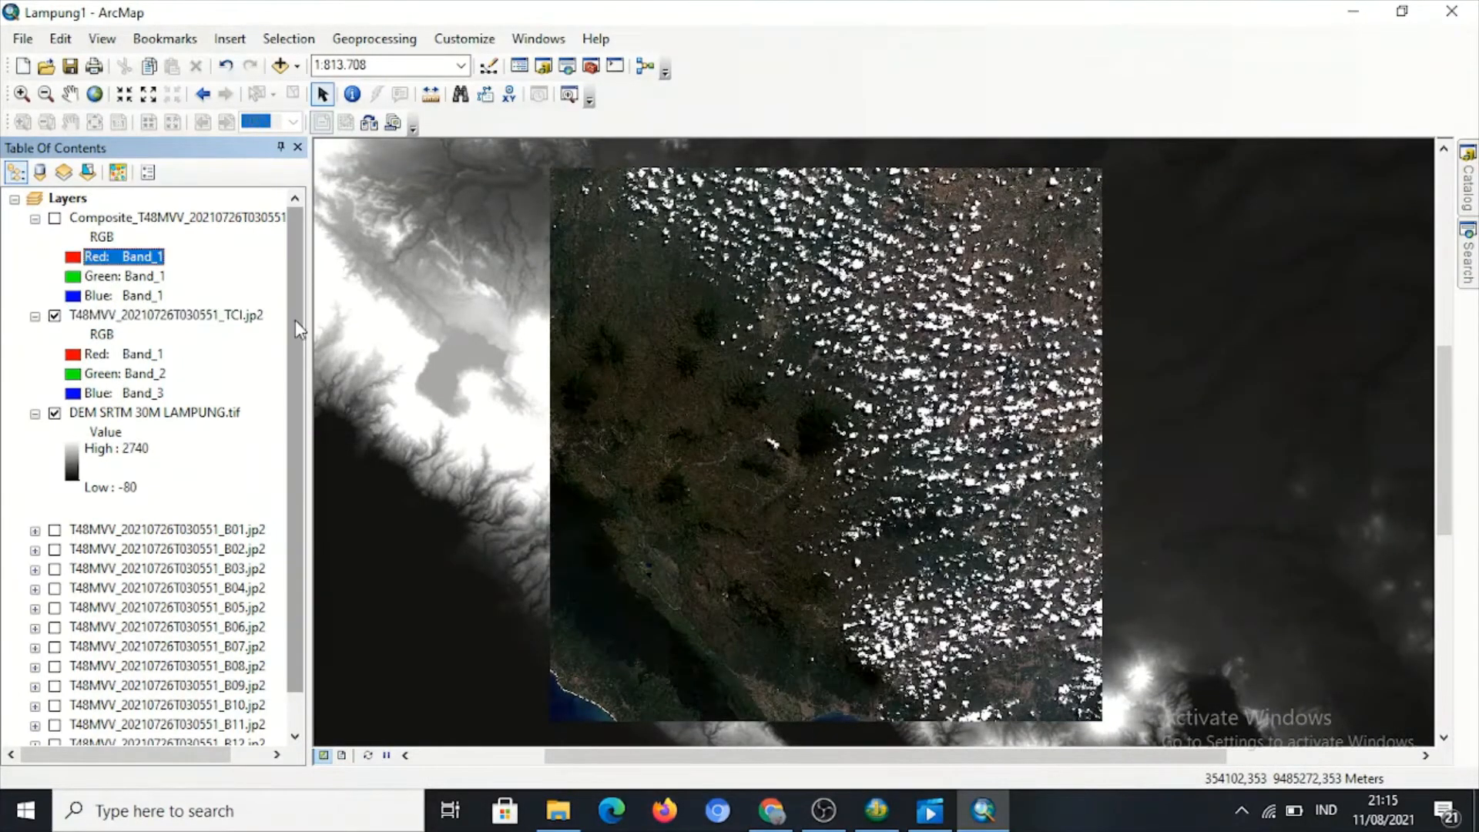
pyautogui.moveTo(295, 321); pyautogui.dragTo(300, 263)
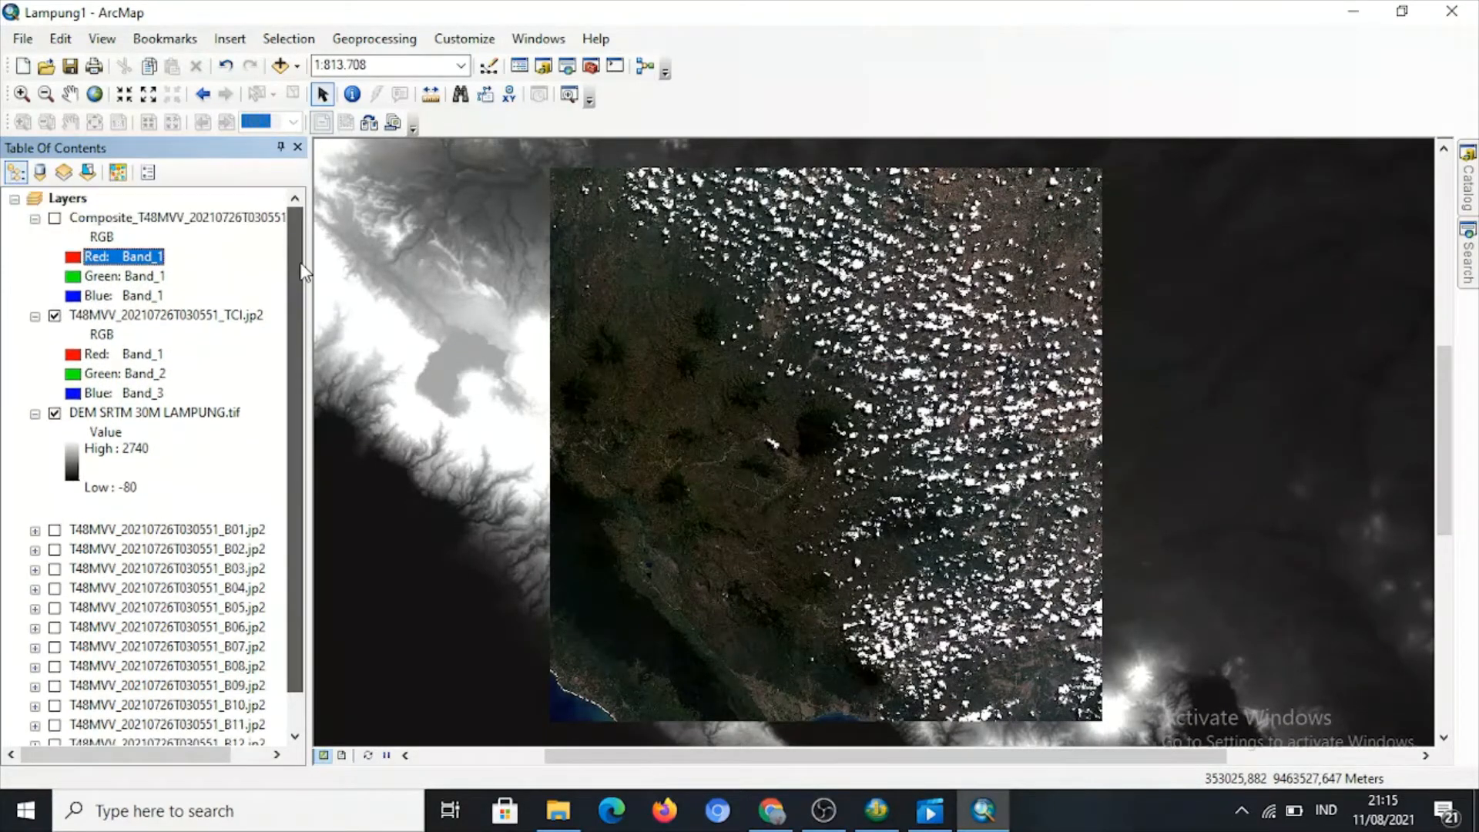
# Set the TCI layer's display contrast to 20% and brightness to 5%, and apply the changes.
pyautogui.click(209, 320)
pyautogui.rightClick(209, 321)
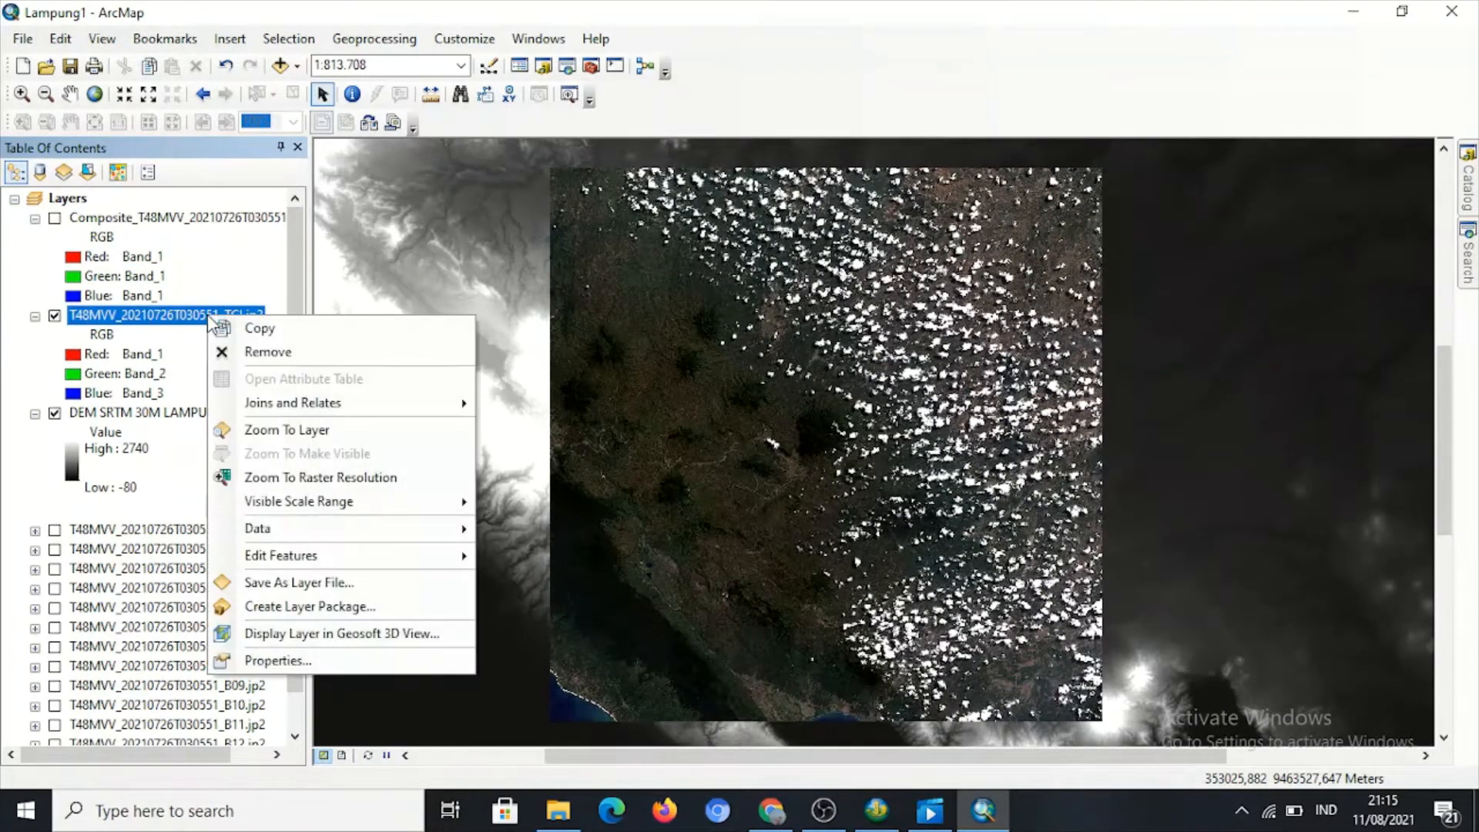
pyautogui.click(380, 664)
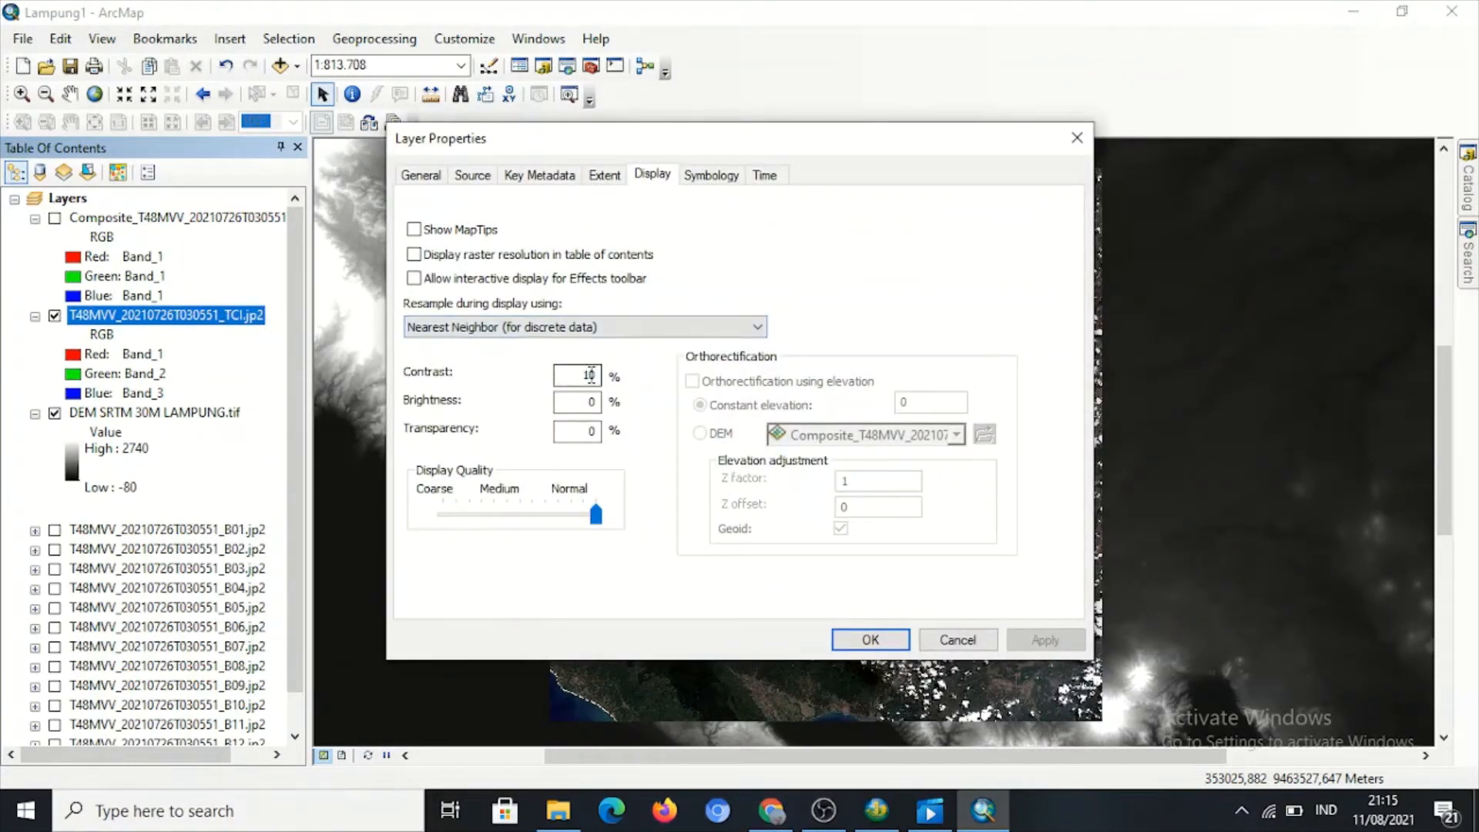
pyautogui.moveTo(780, 133); pyautogui.dragTo(316, 98)
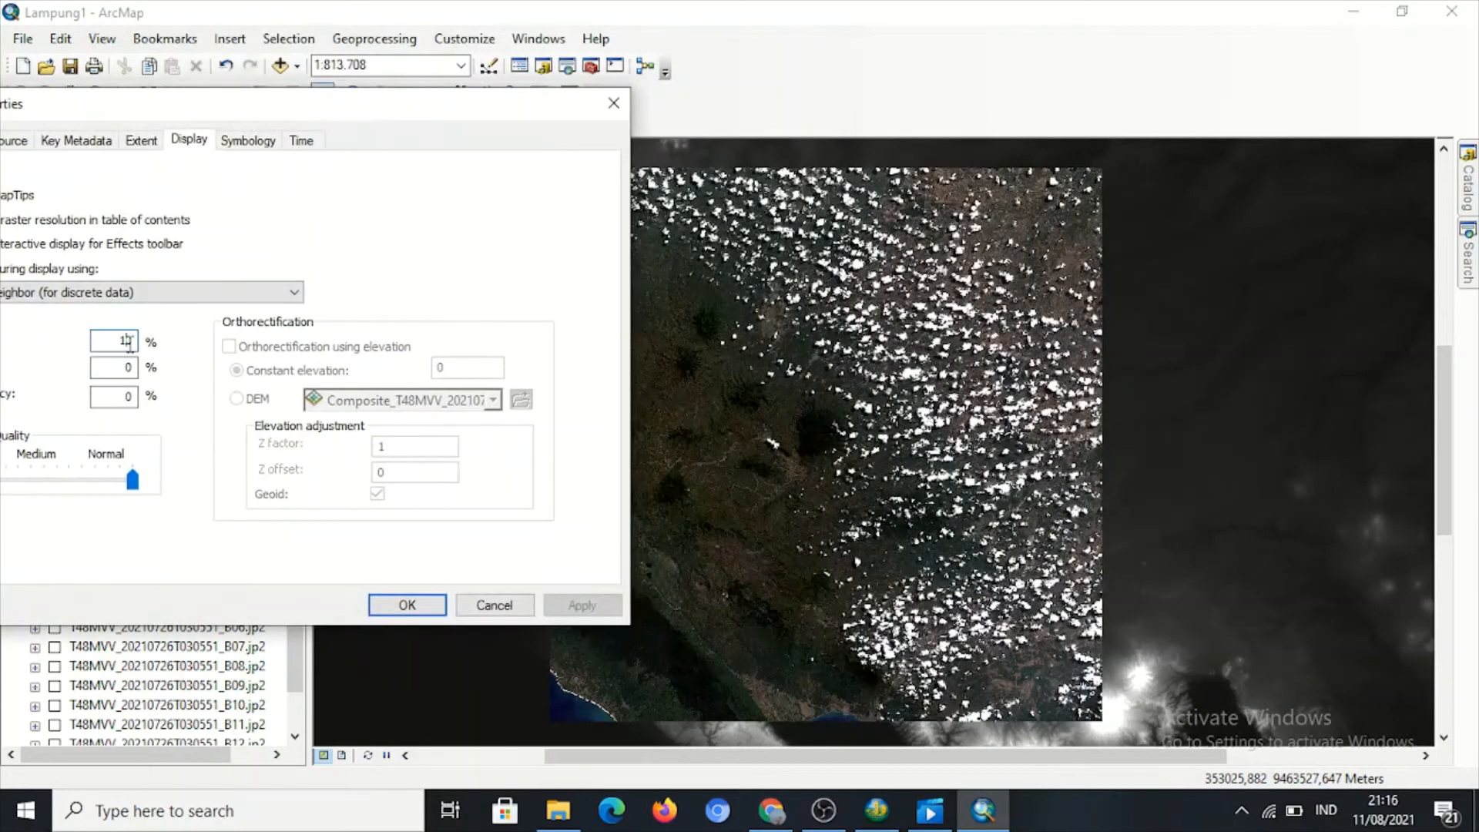
pyautogui.press('BackSpace')
pyautogui.write('2')
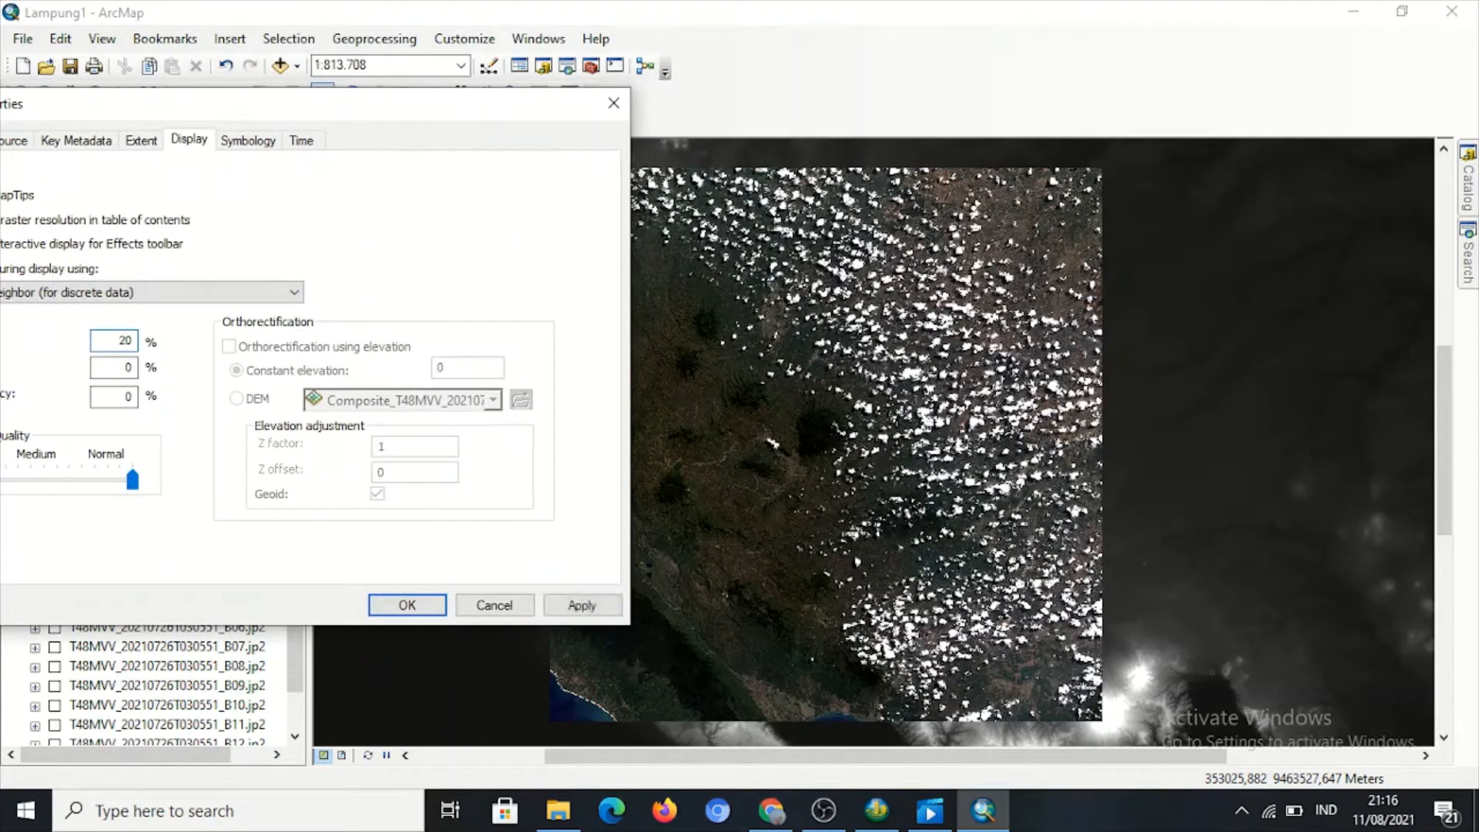
pyautogui.click(128, 367)
pyautogui.click(579, 606)
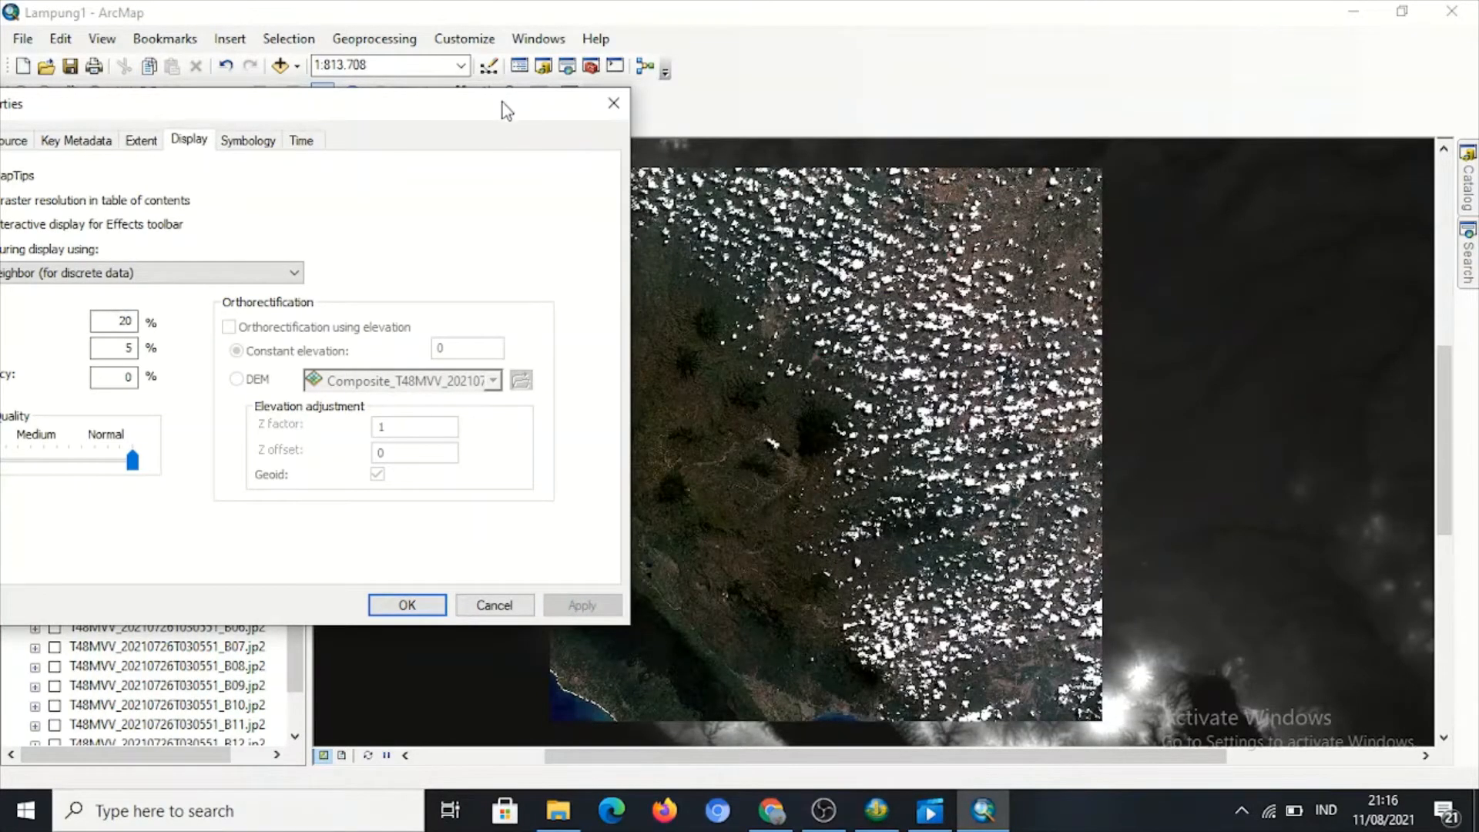
# Try a display contrast of 30% on the TCI layer and apply it.
pyautogui.moveTo(504, 104); pyautogui.dragTo(521, 138)
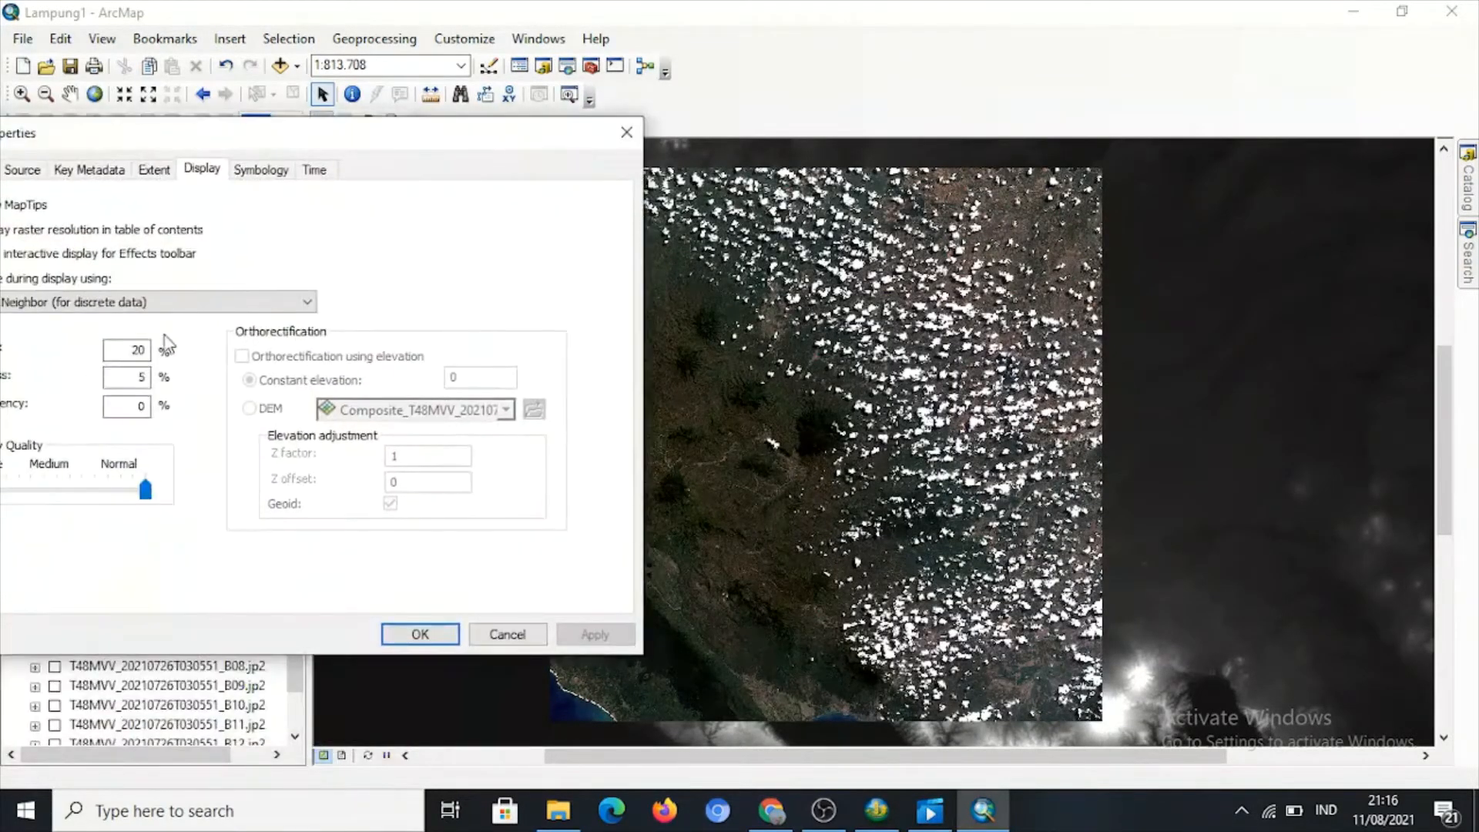
pyautogui.click(138, 348)
pyautogui.write('30')
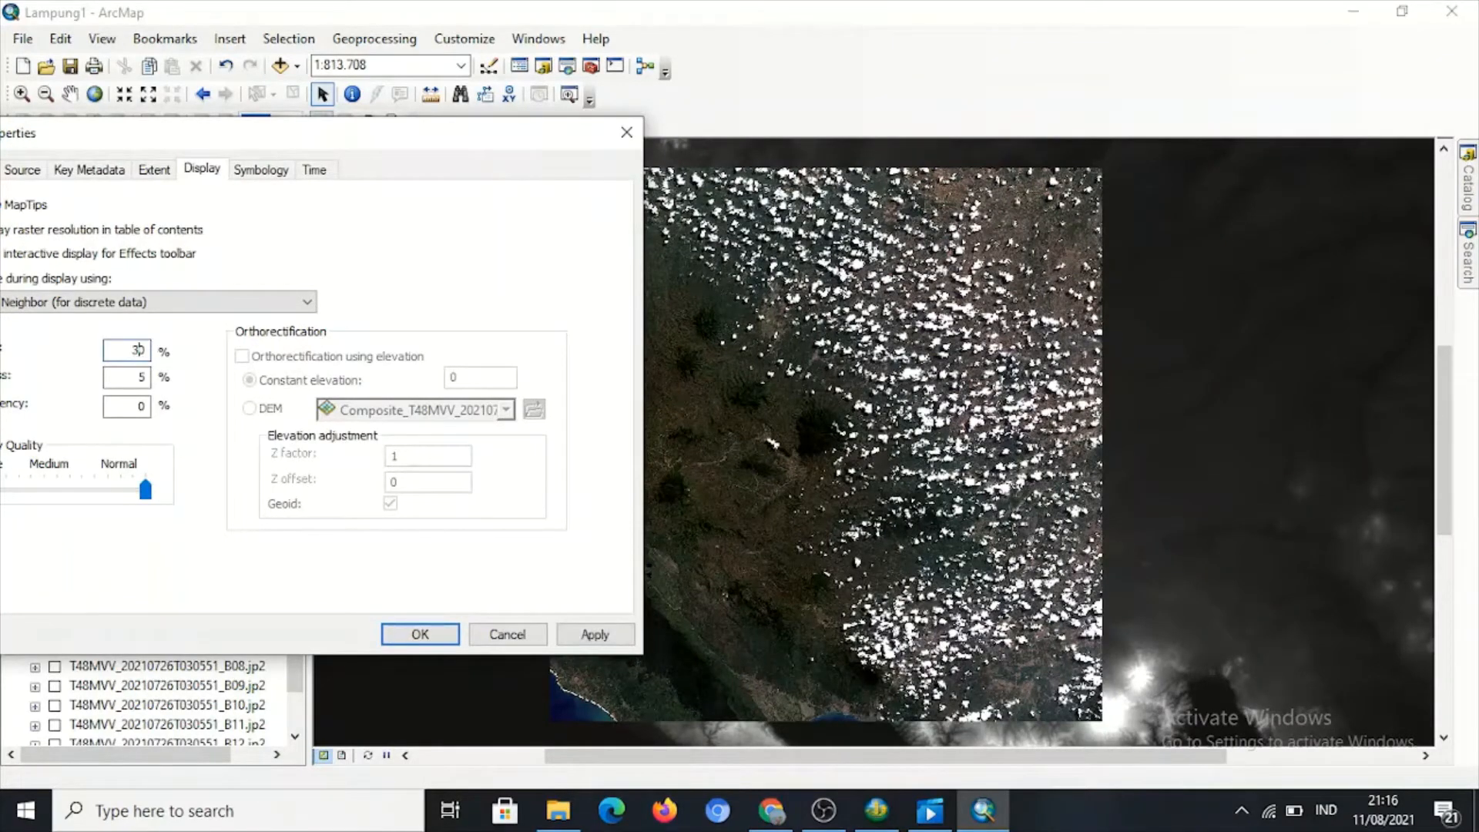
pyautogui.click(595, 634)
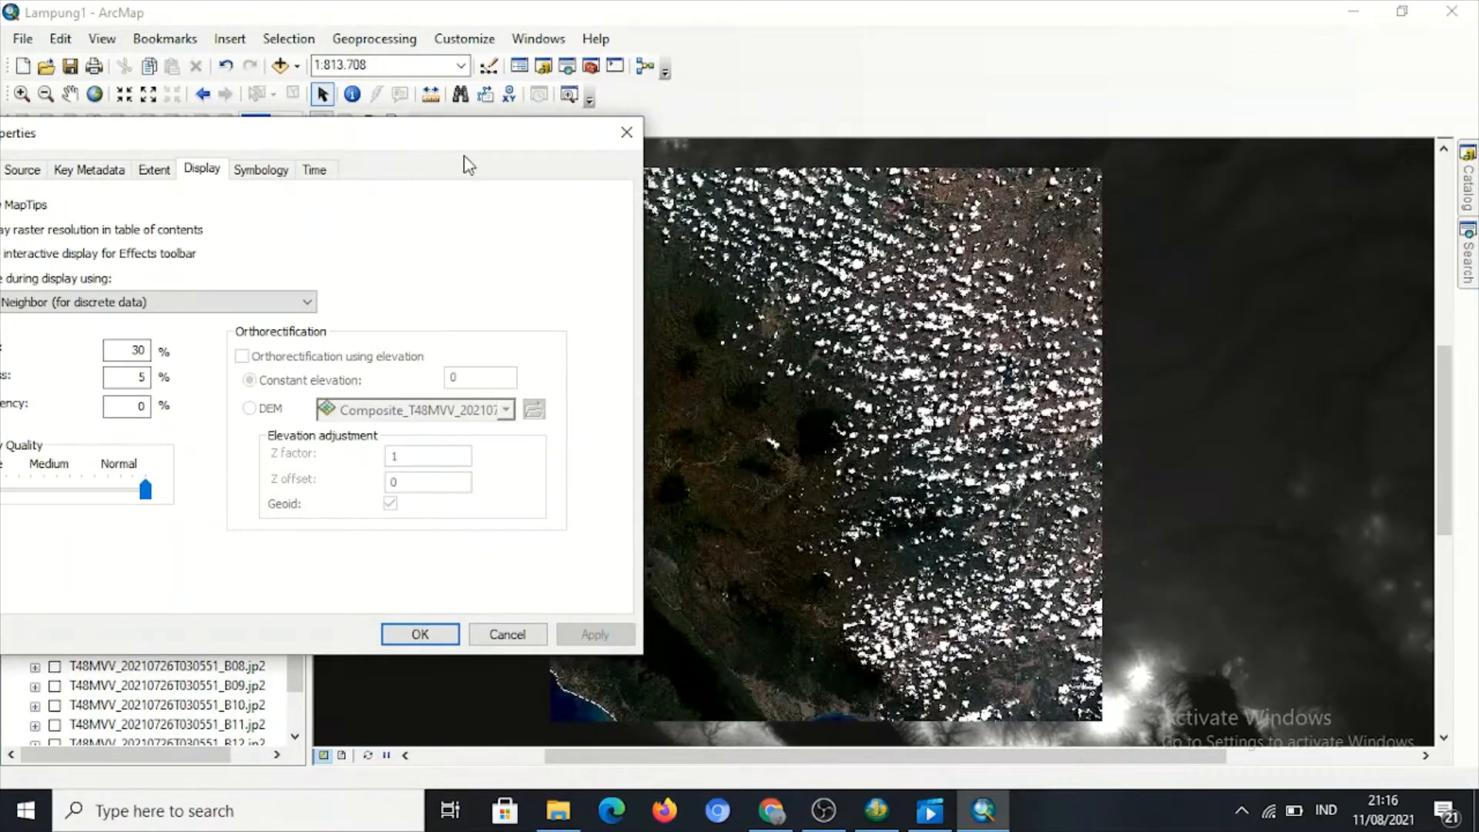
# Return the TCI layer's contrast to 20%, accept the layer properties, and show the composite layer again.
pyautogui.moveTo(390, 145); pyautogui.dragTo(455, 190)
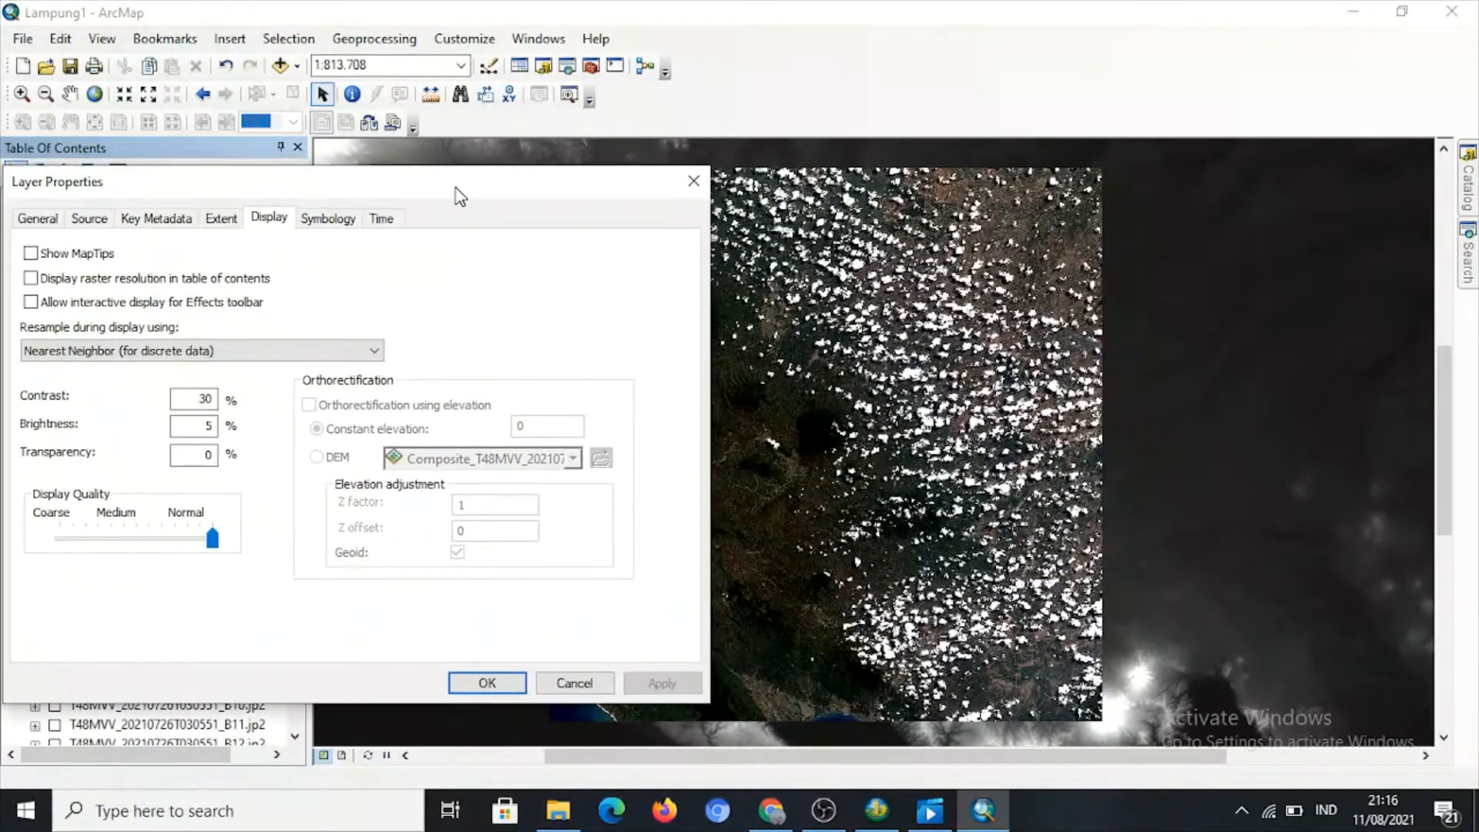
pyautogui.doubleClick(208, 400)
pyautogui.write('20')
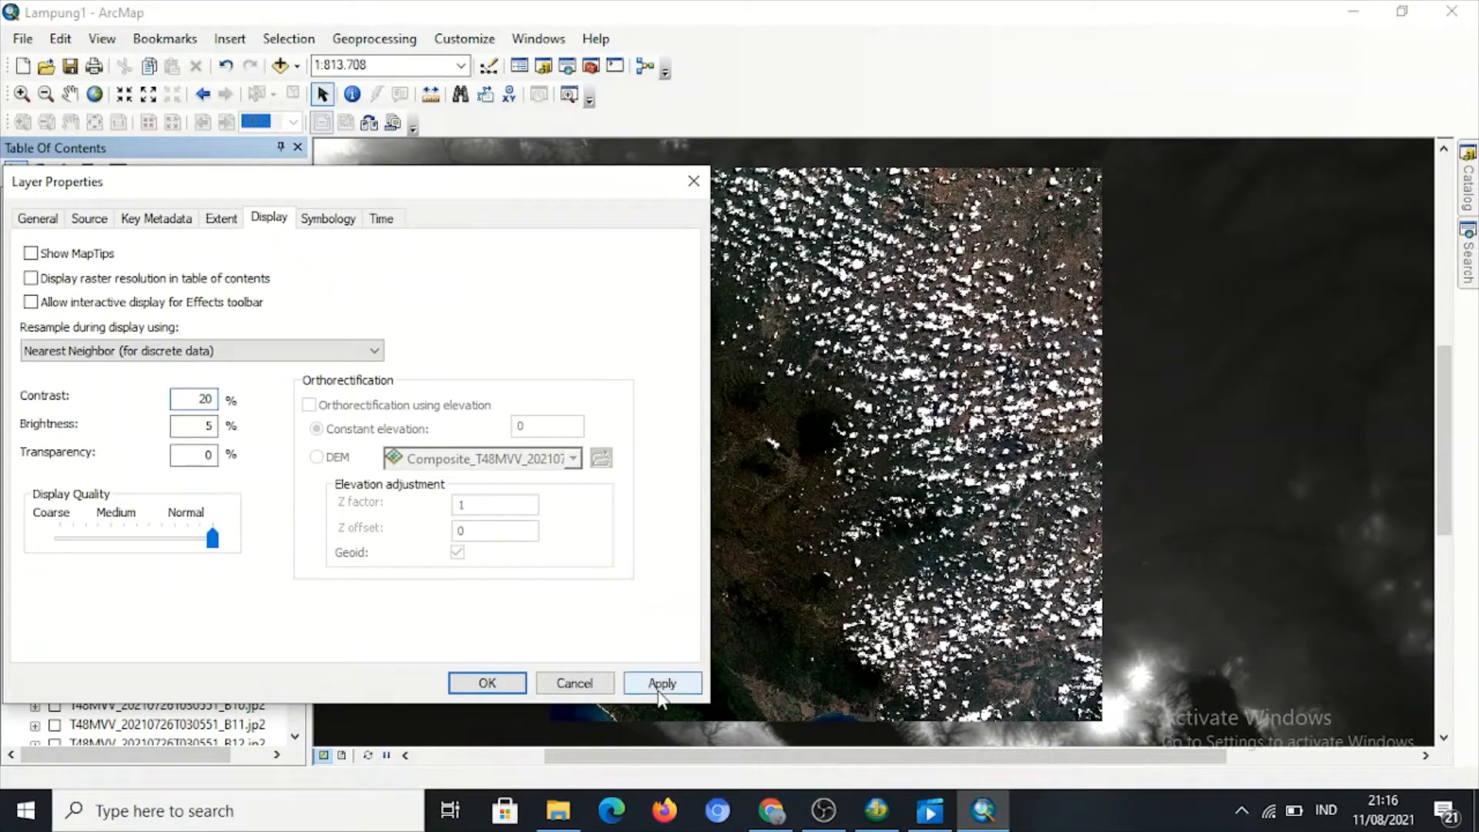
pyautogui.click(660, 688)
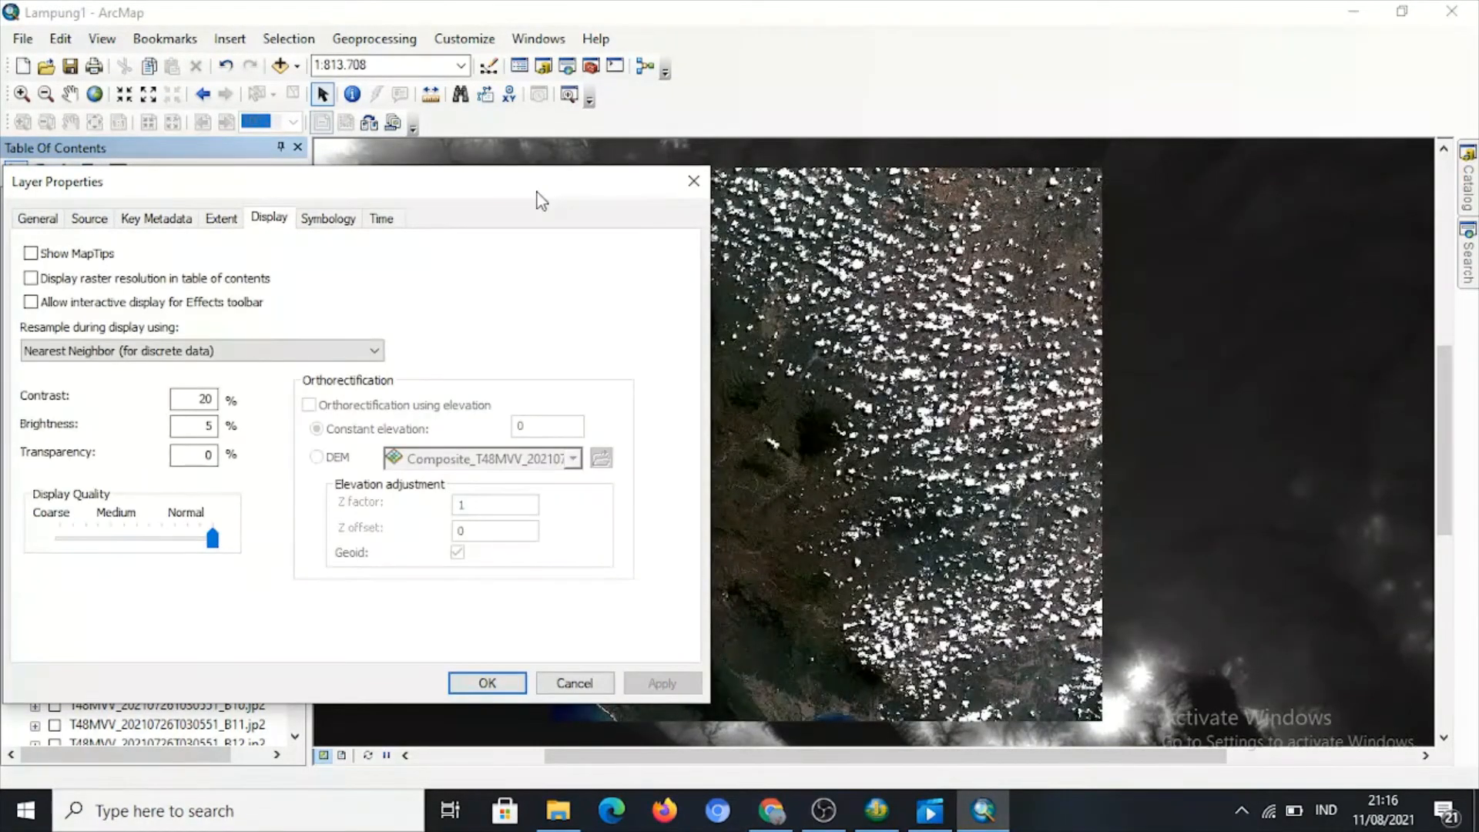
pyautogui.click(490, 682)
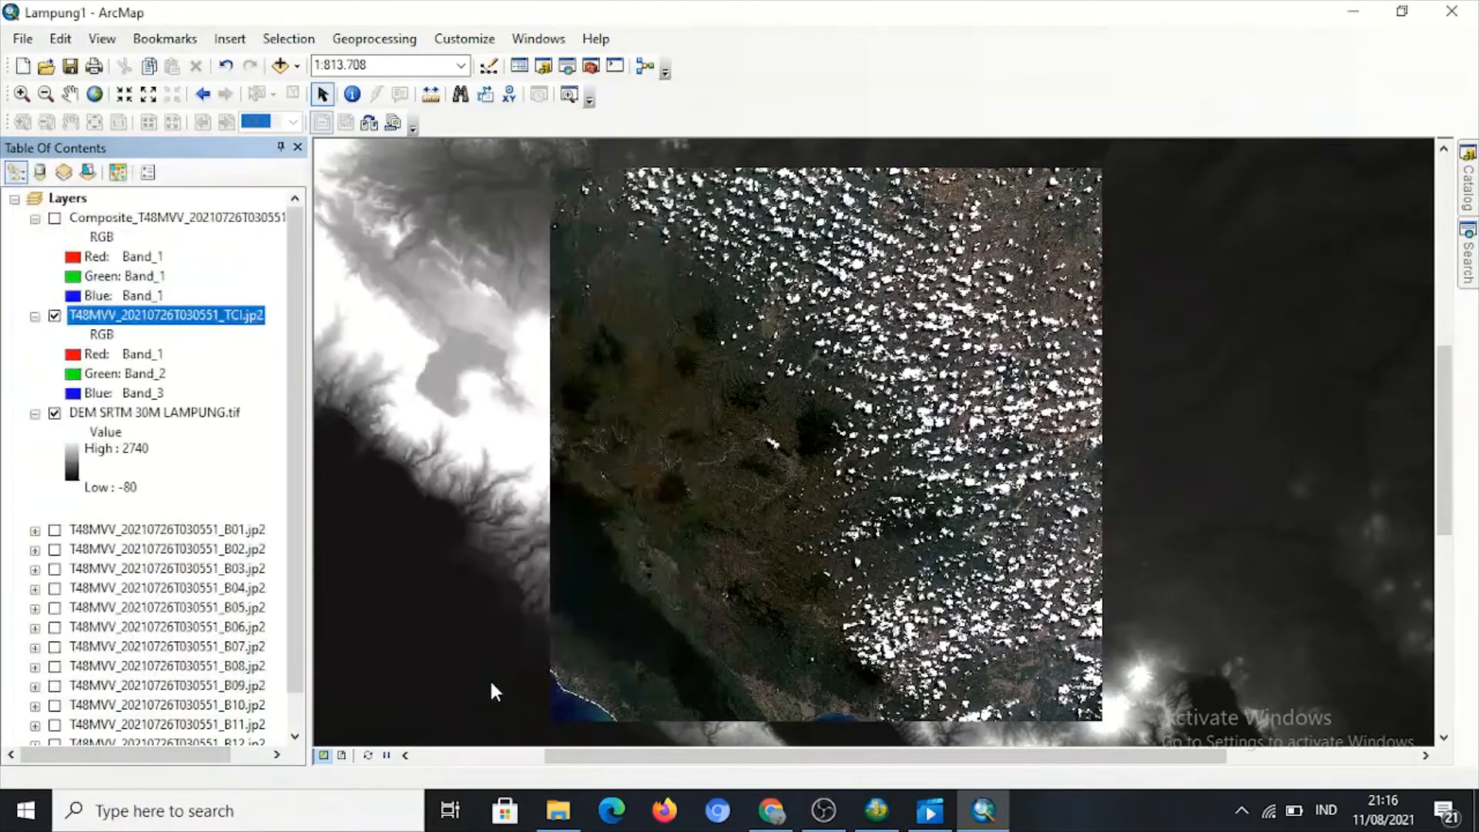
pyautogui.click(55, 220)
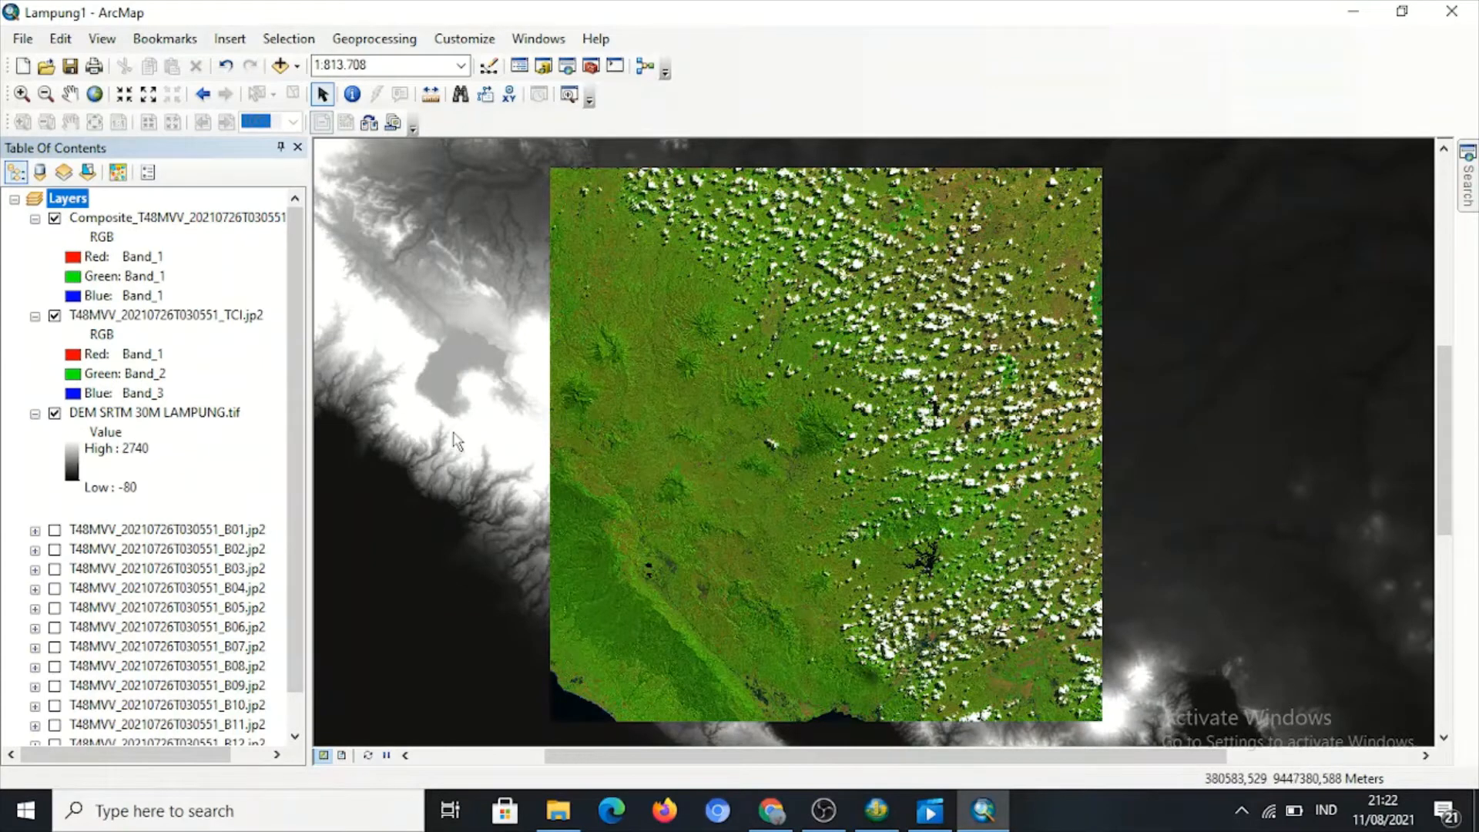
# Start a new shapefile in the Catalog's home folder, named AOI Daerah Lampung, with the Polygon feature type.
pyautogui.click(542, 66)
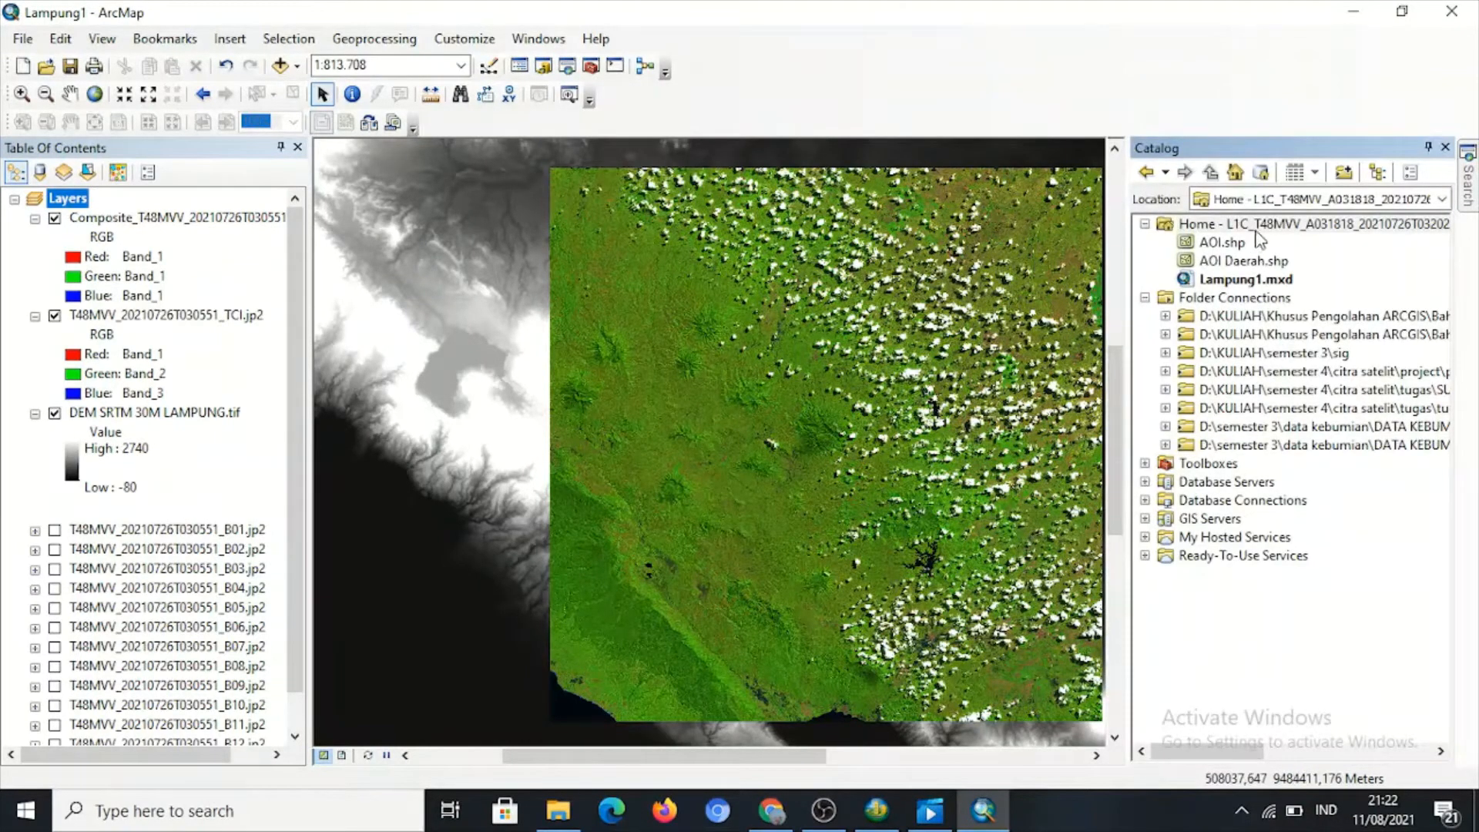
pyautogui.rightClick(1257, 225)
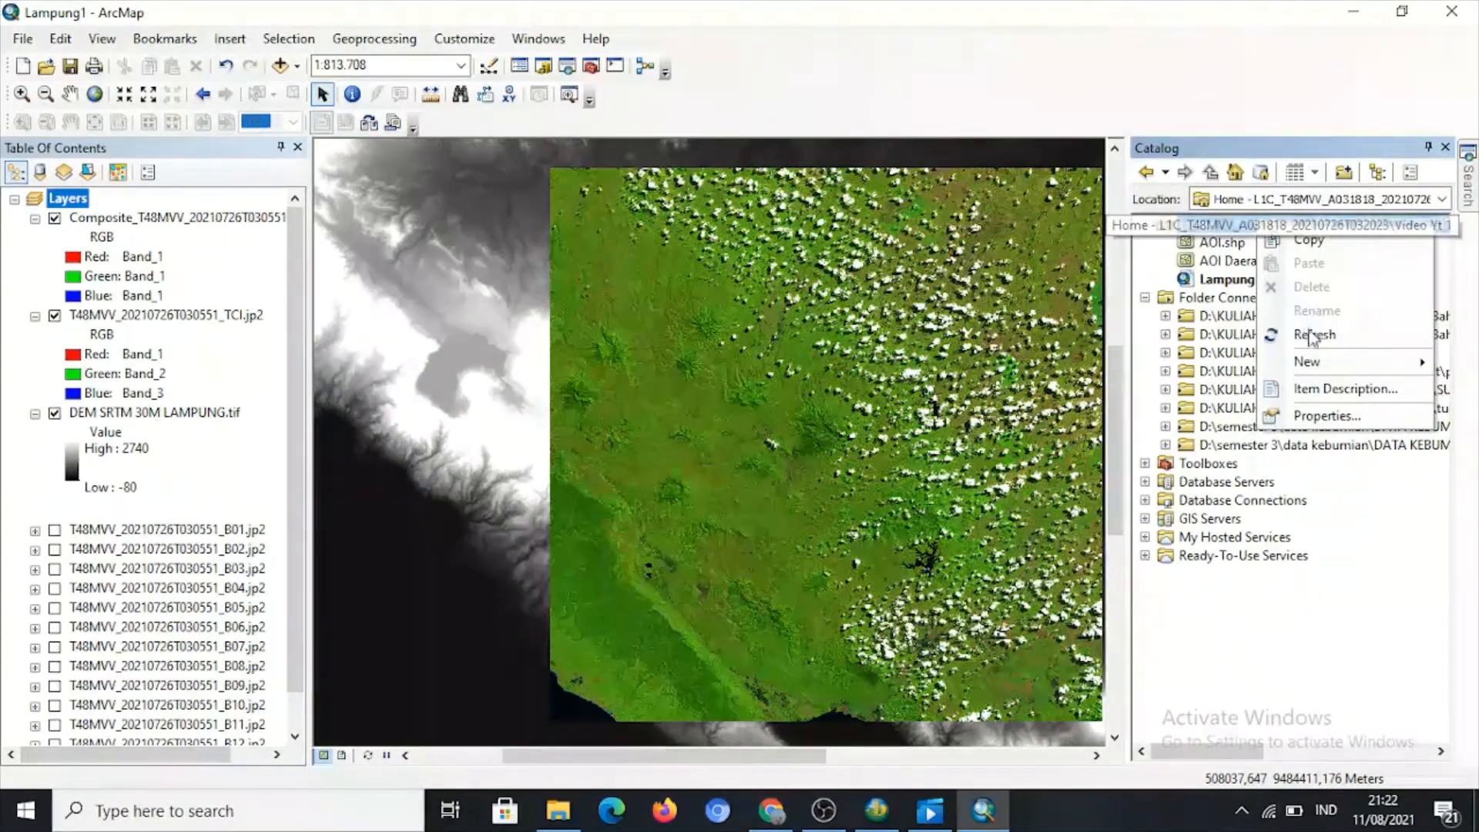
pyautogui.moveTo(1337, 368)
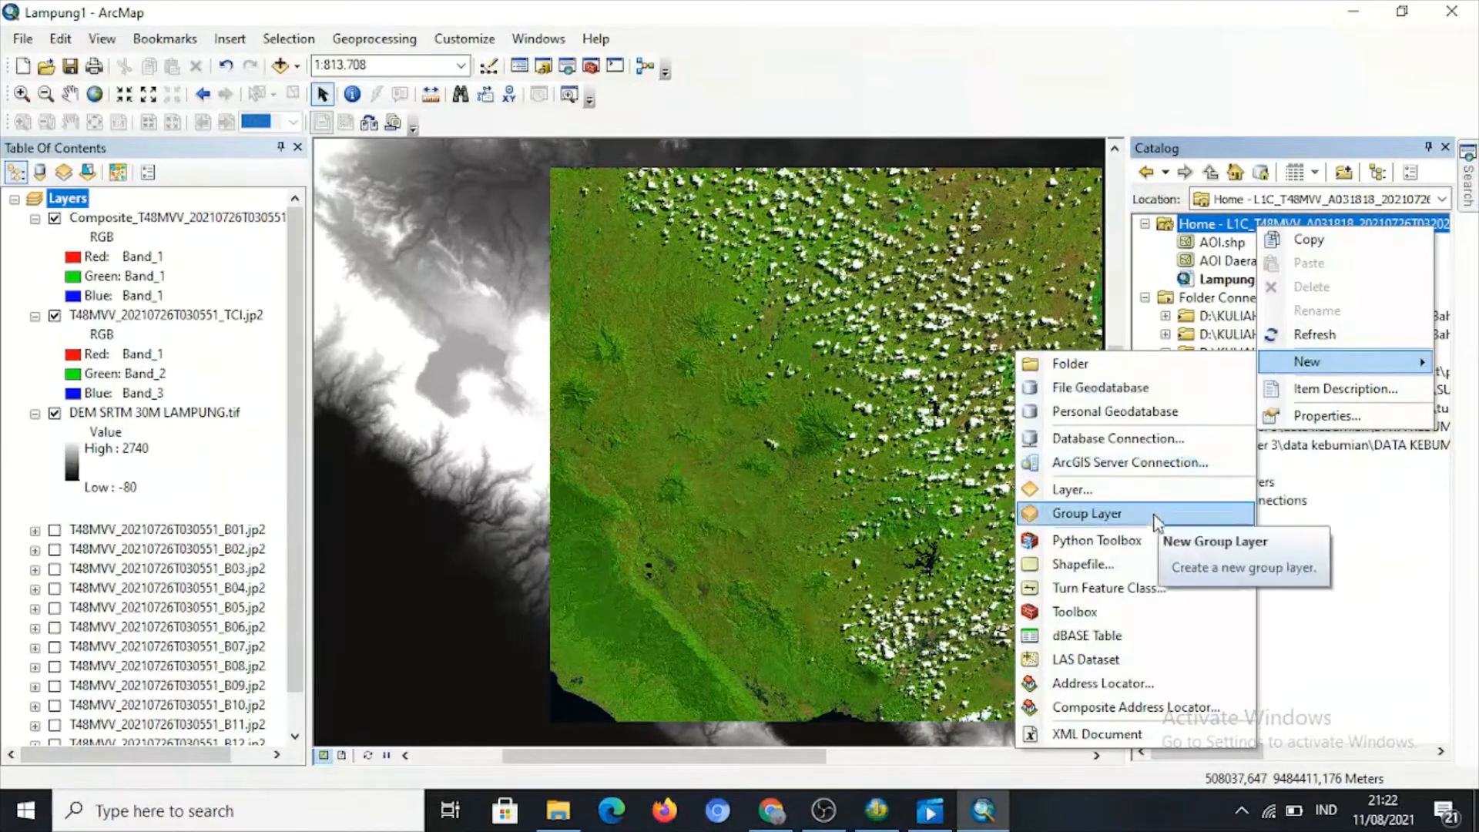
pyautogui.click(1082, 564)
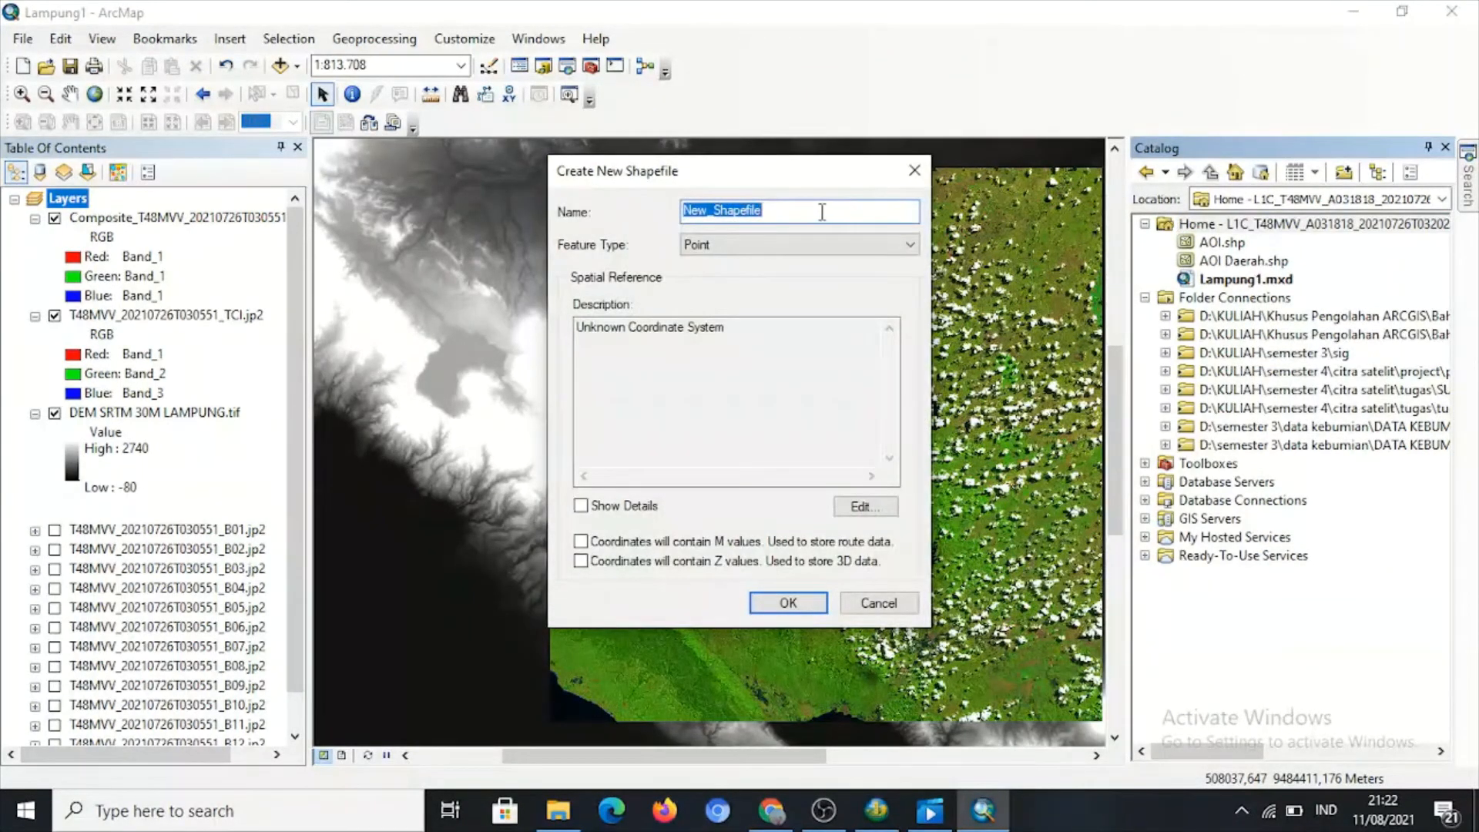
pyautogui.press('BackSpace')
pyautogui.write('AOI Daerah Lampung')
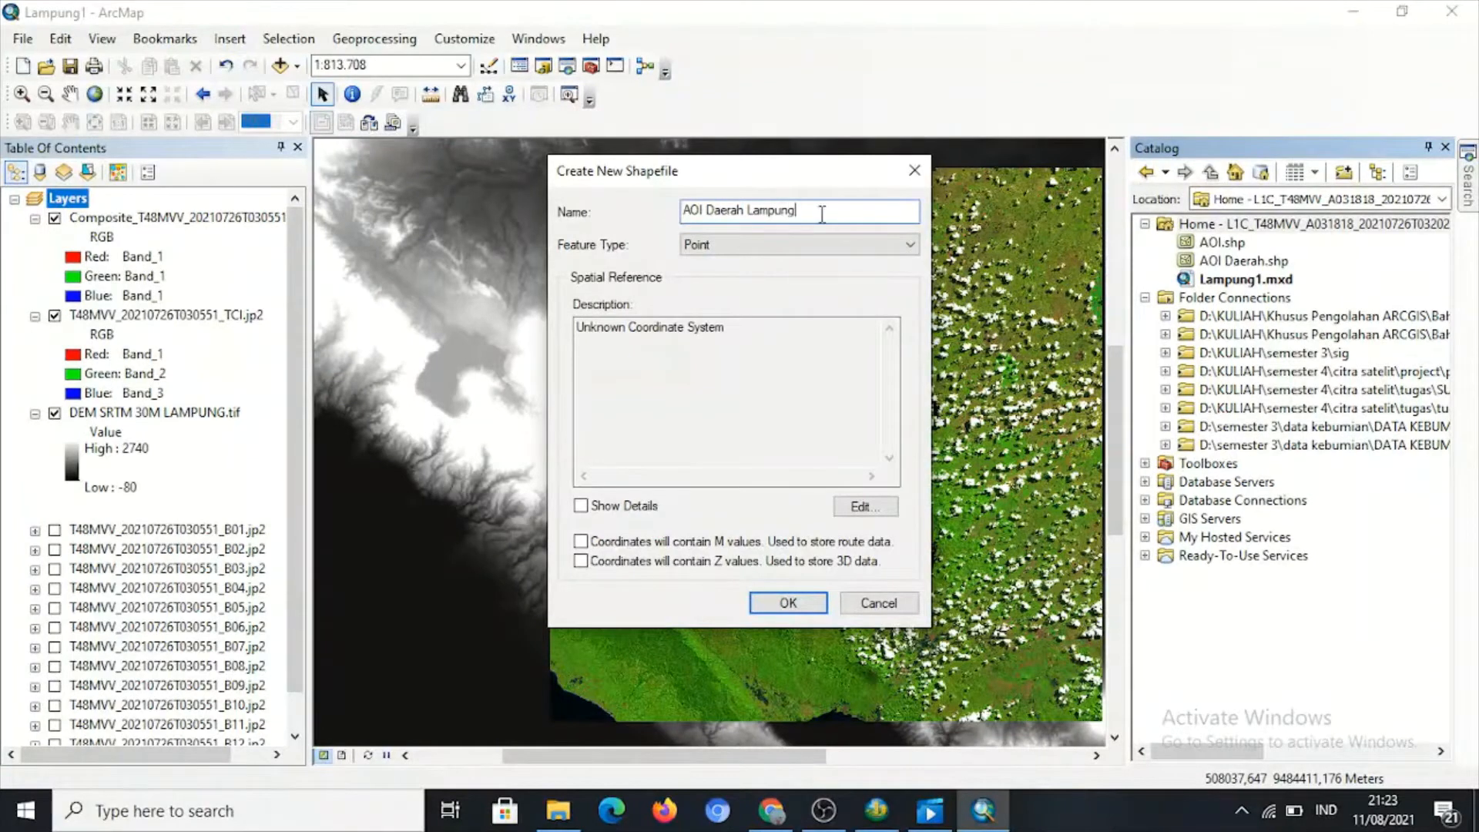
pyautogui.click(859, 248)
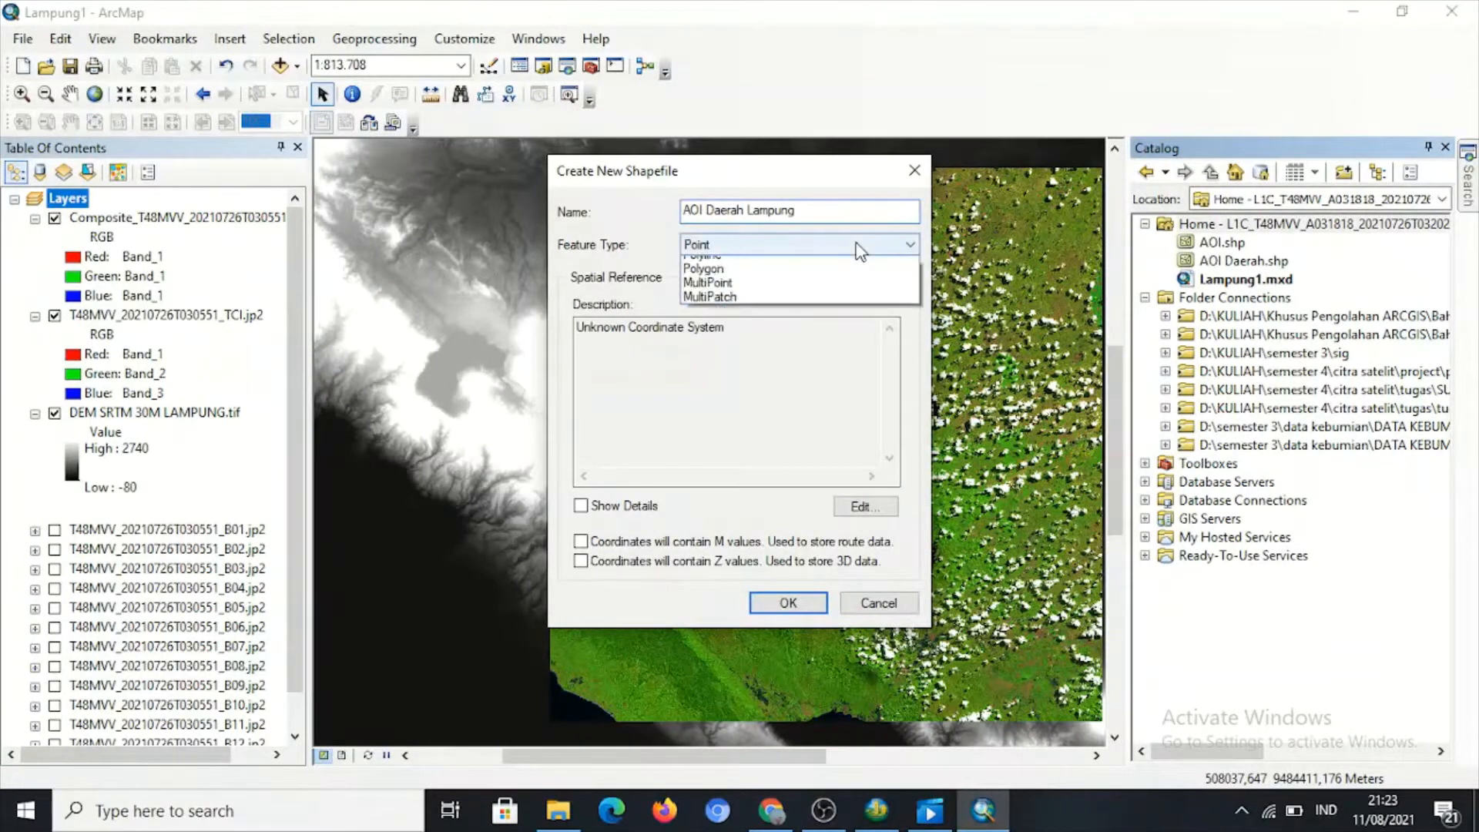
pyautogui.click(845, 296)
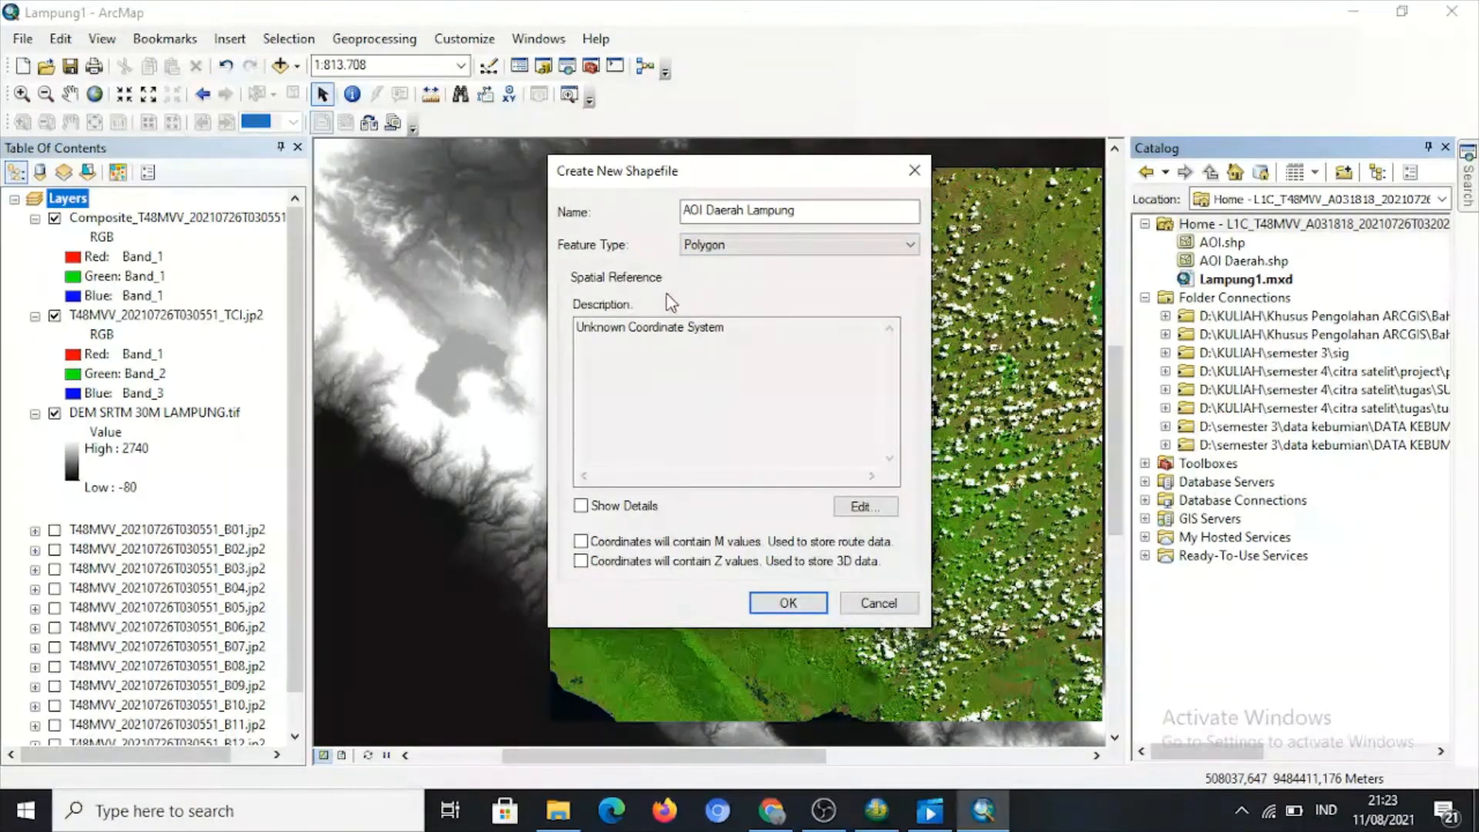
# Assign the WGS 1984 coordinate system to the new shapefile, create it, and close the Catalog.
pyautogui.click(860, 515)
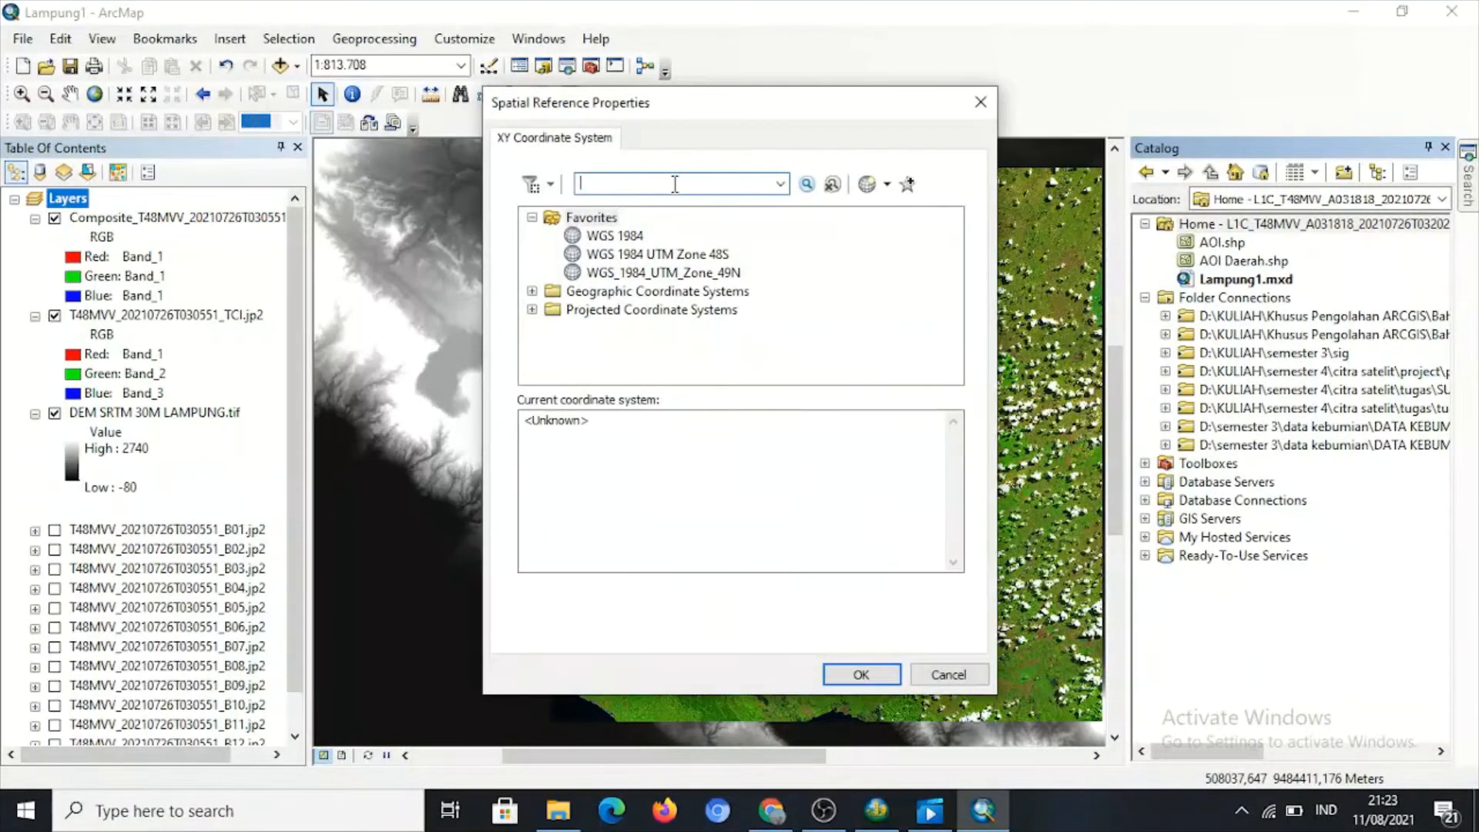
pyautogui.click(636, 237)
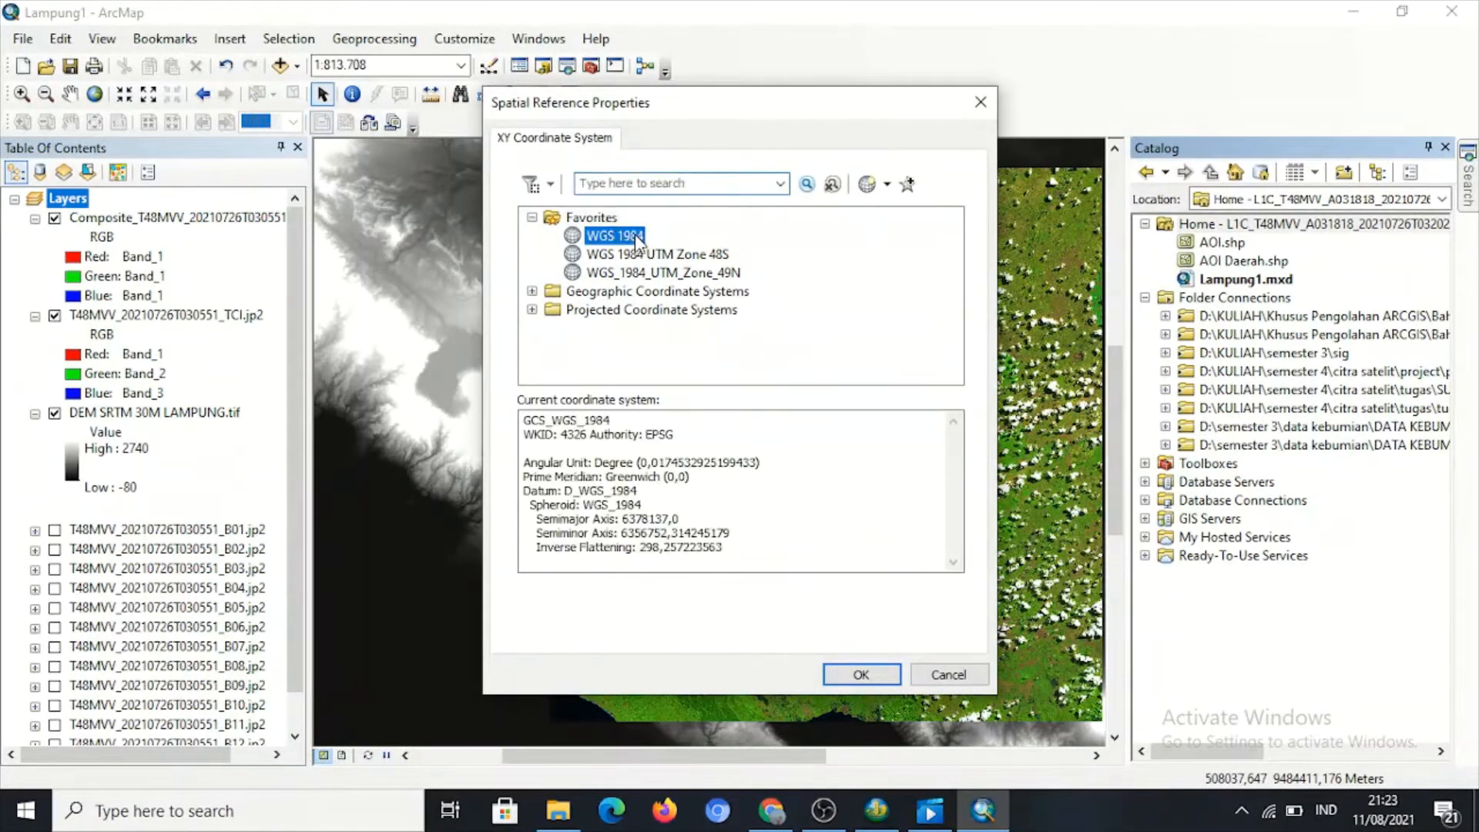
pyautogui.click(855, 675)
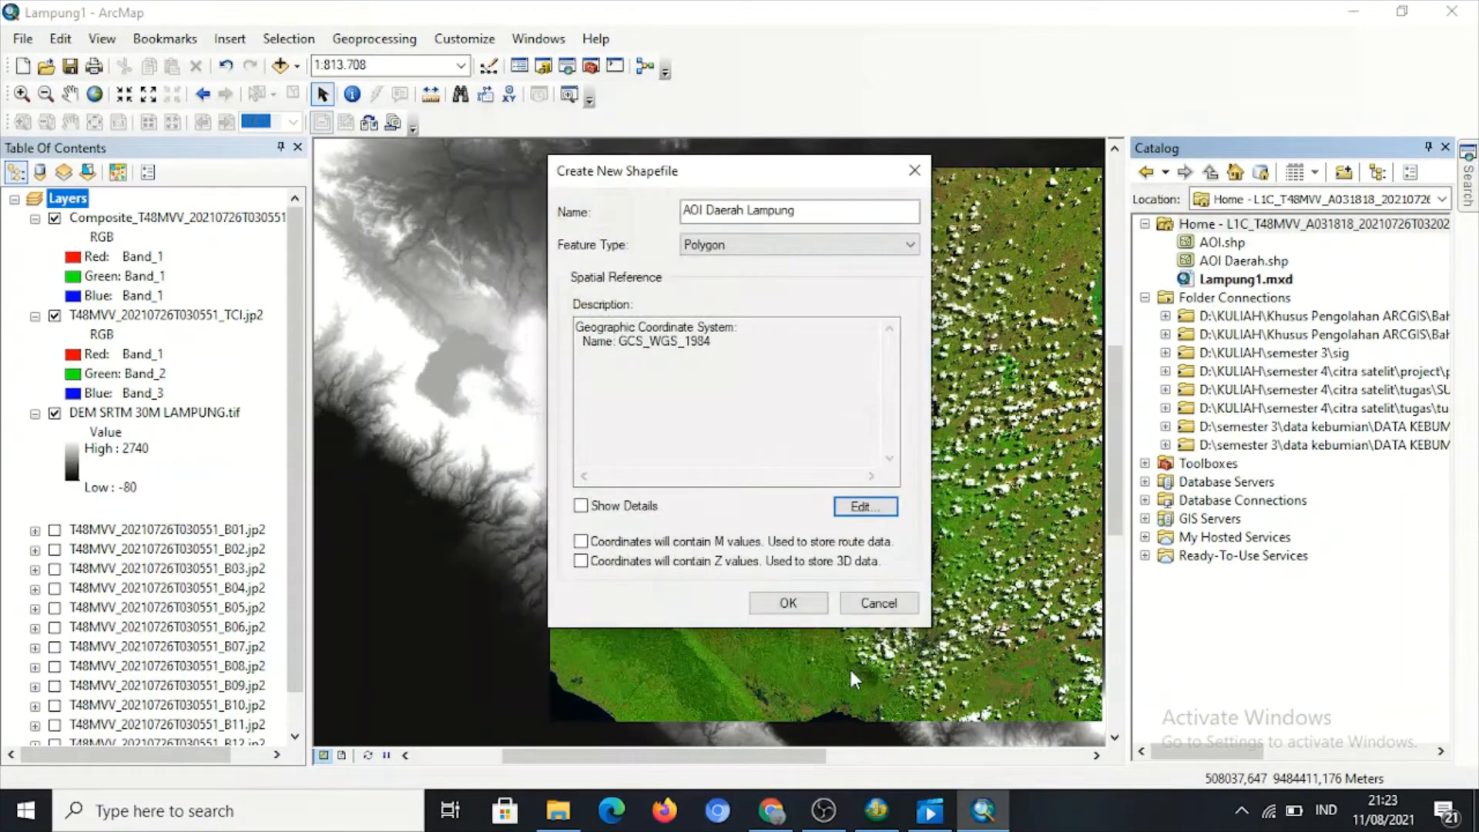
pyautogui.click(784, 607)
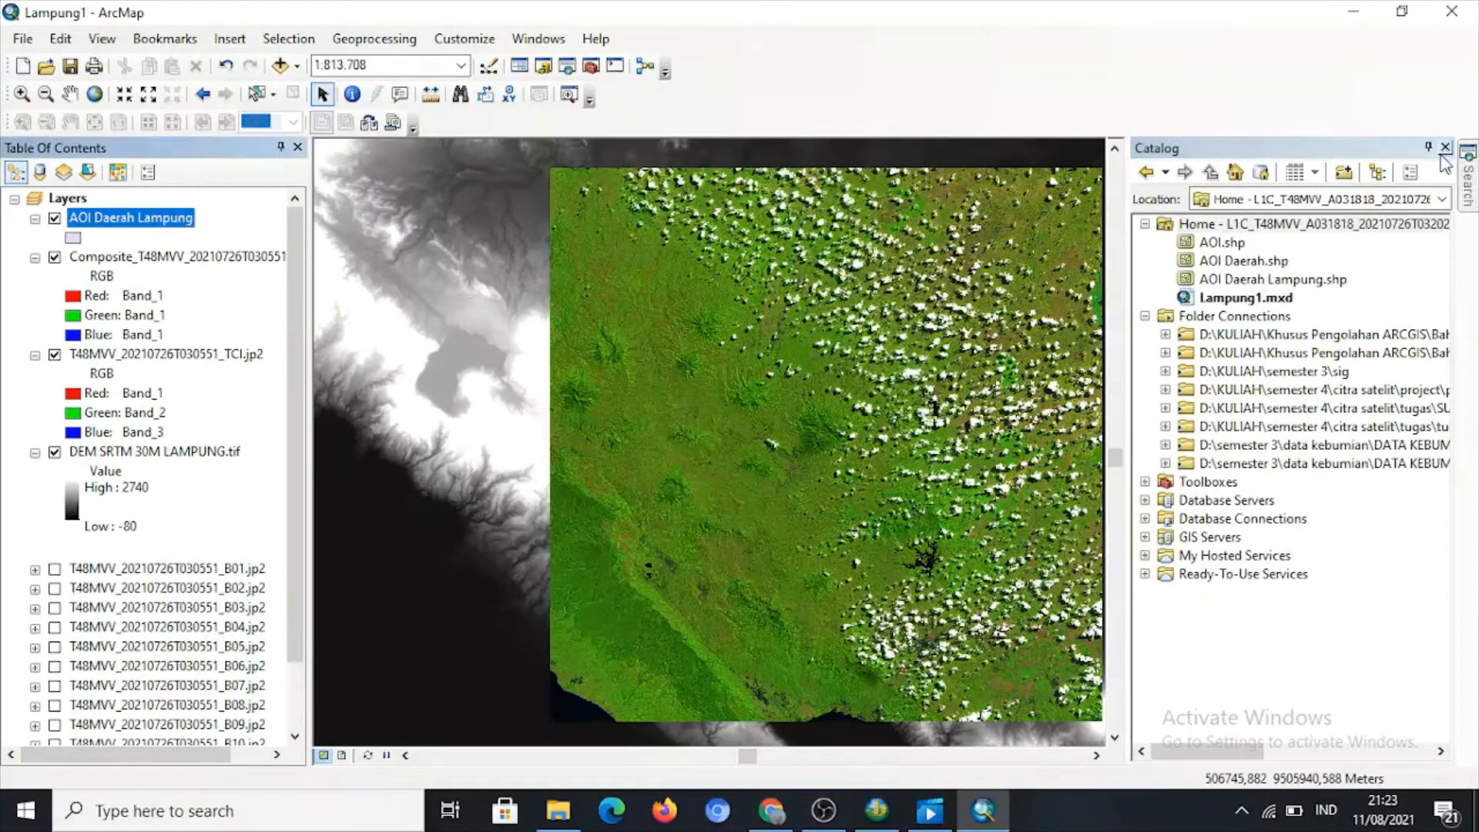
pyautogui.click(1445, 147)
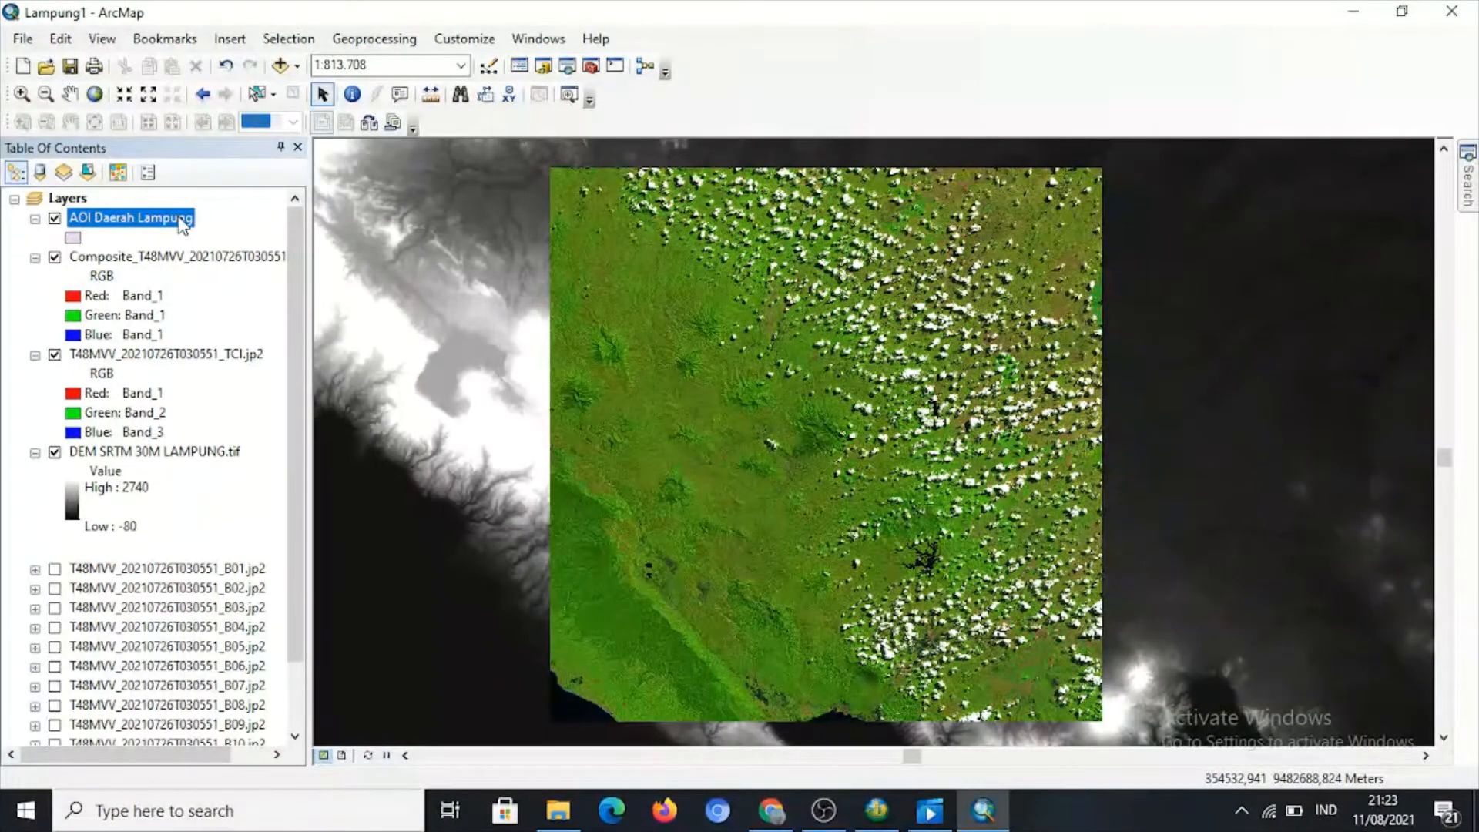
# Start an edit session on the AOI Daerah Lampung layer and continue past the spatial reference warning.
pyautogui.rightClick(182, 225)
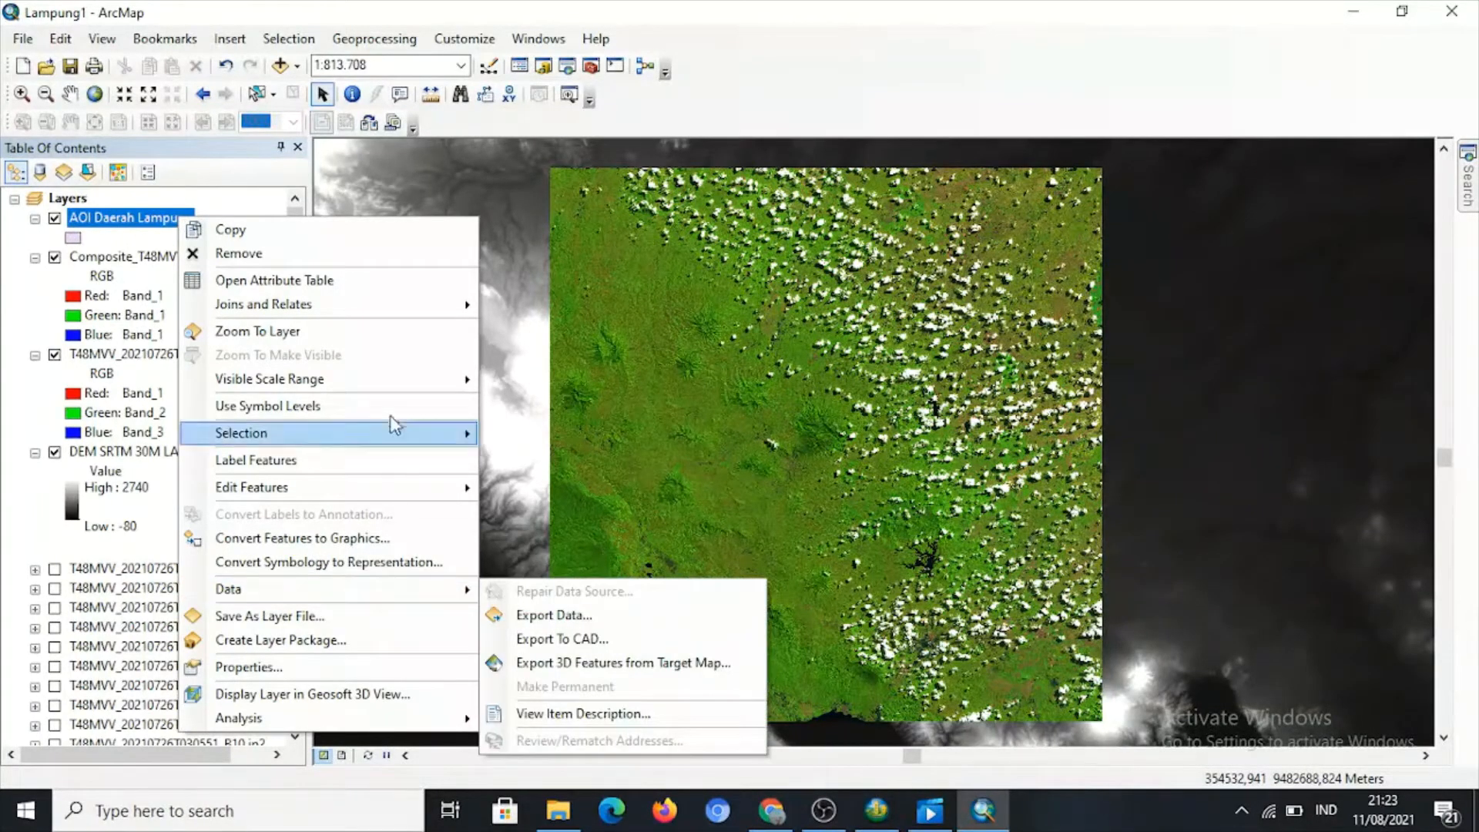
pyautogui.moveTo(371, 497)
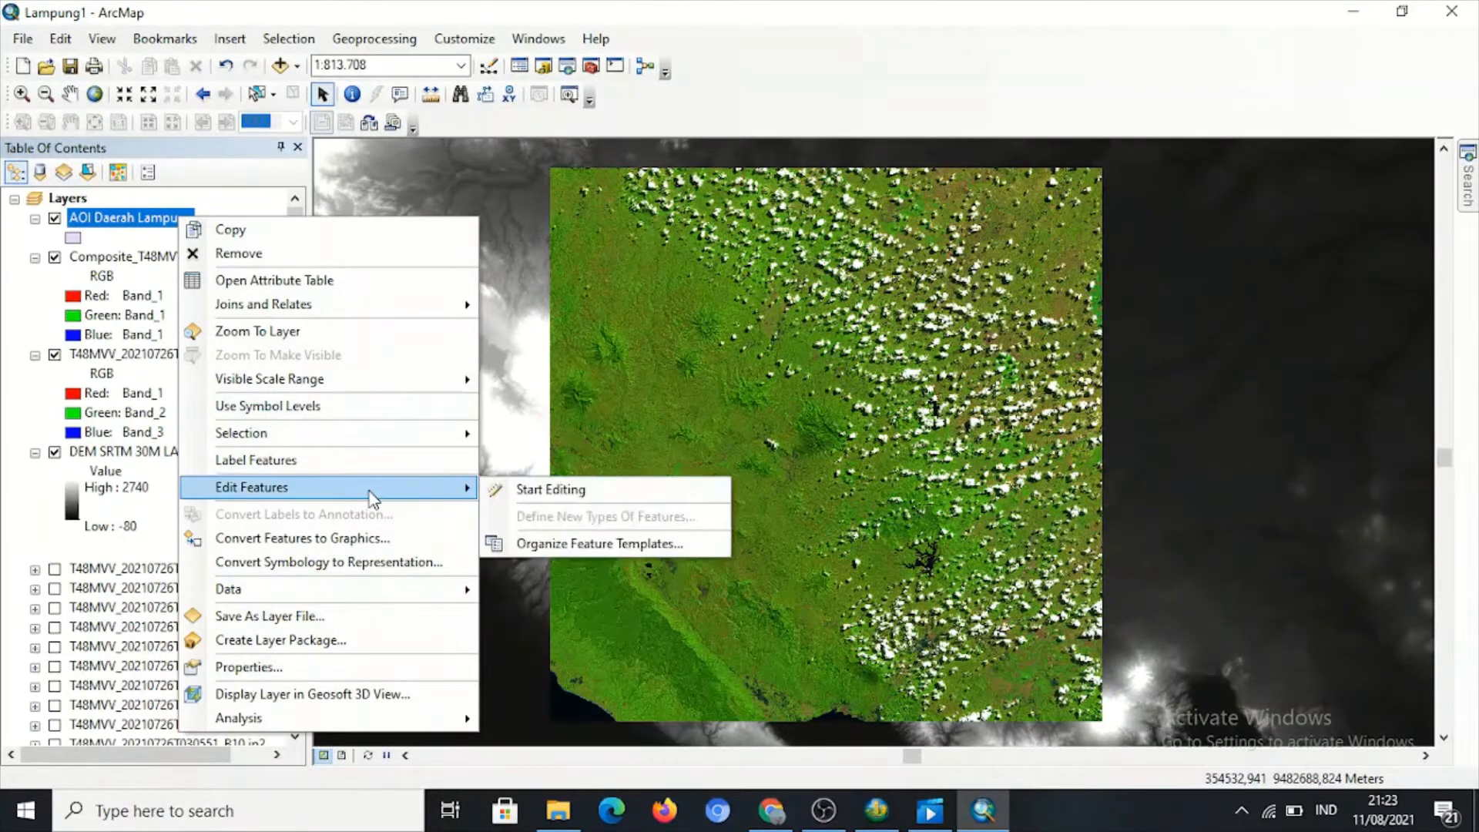
pyautogui.click(567, 490)
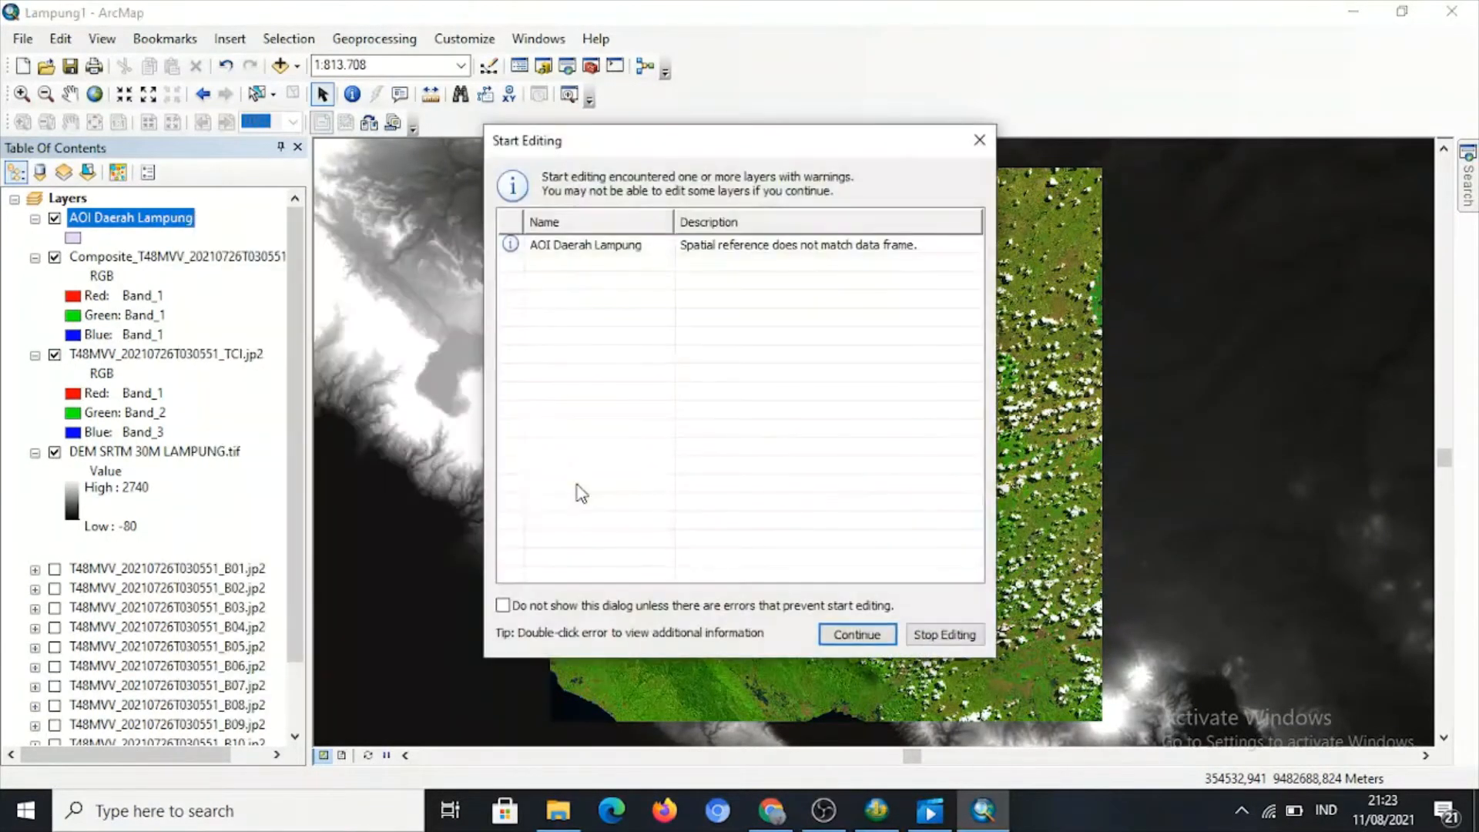
pyautogui.click(844, 639)
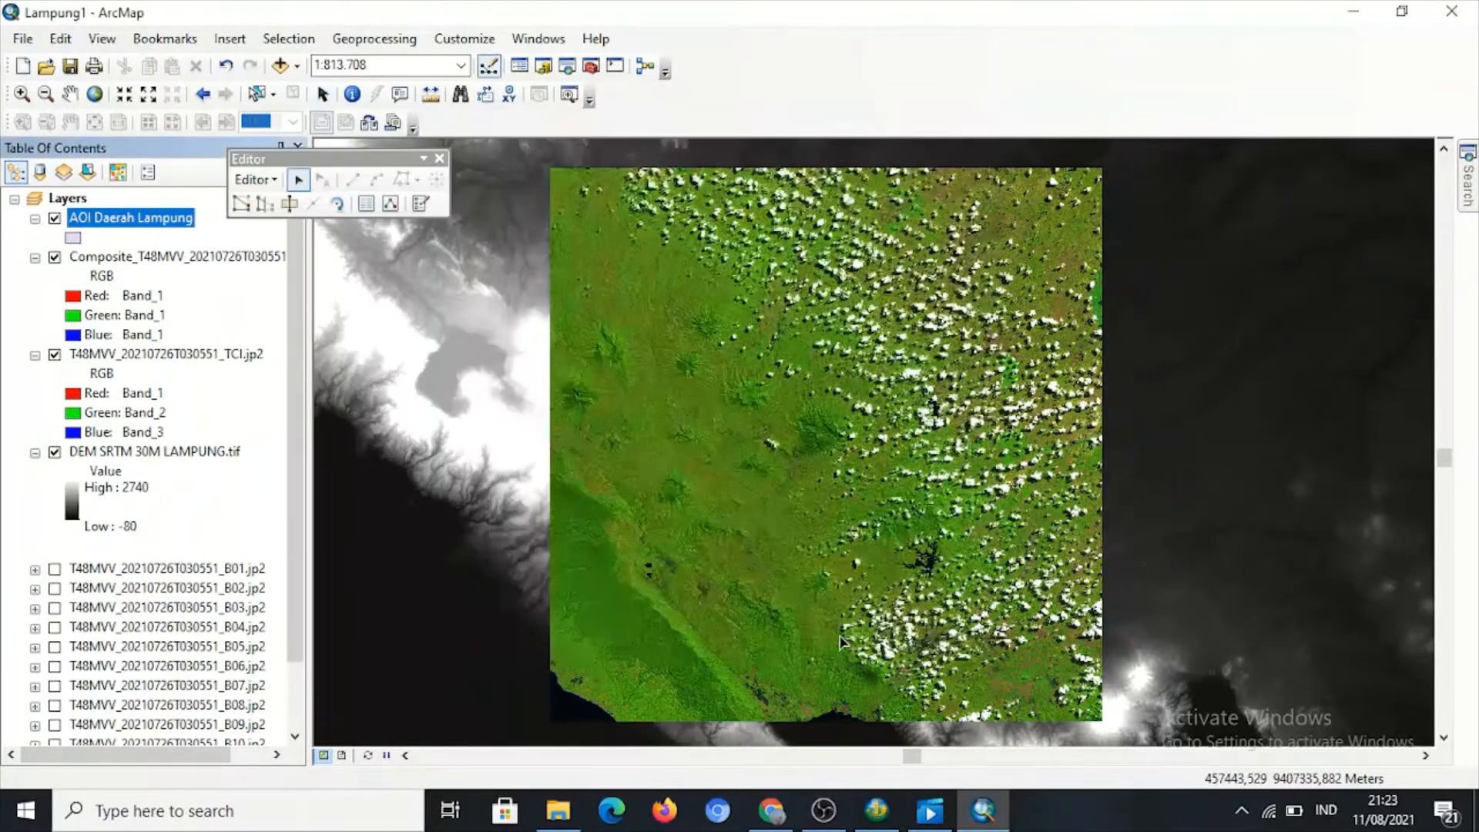
# Using the AOI Daerah Lampung template, draw a rectangle about 57 km by 52 km over the southwestern part of the composite image.
pyautogui.click(421, 205)
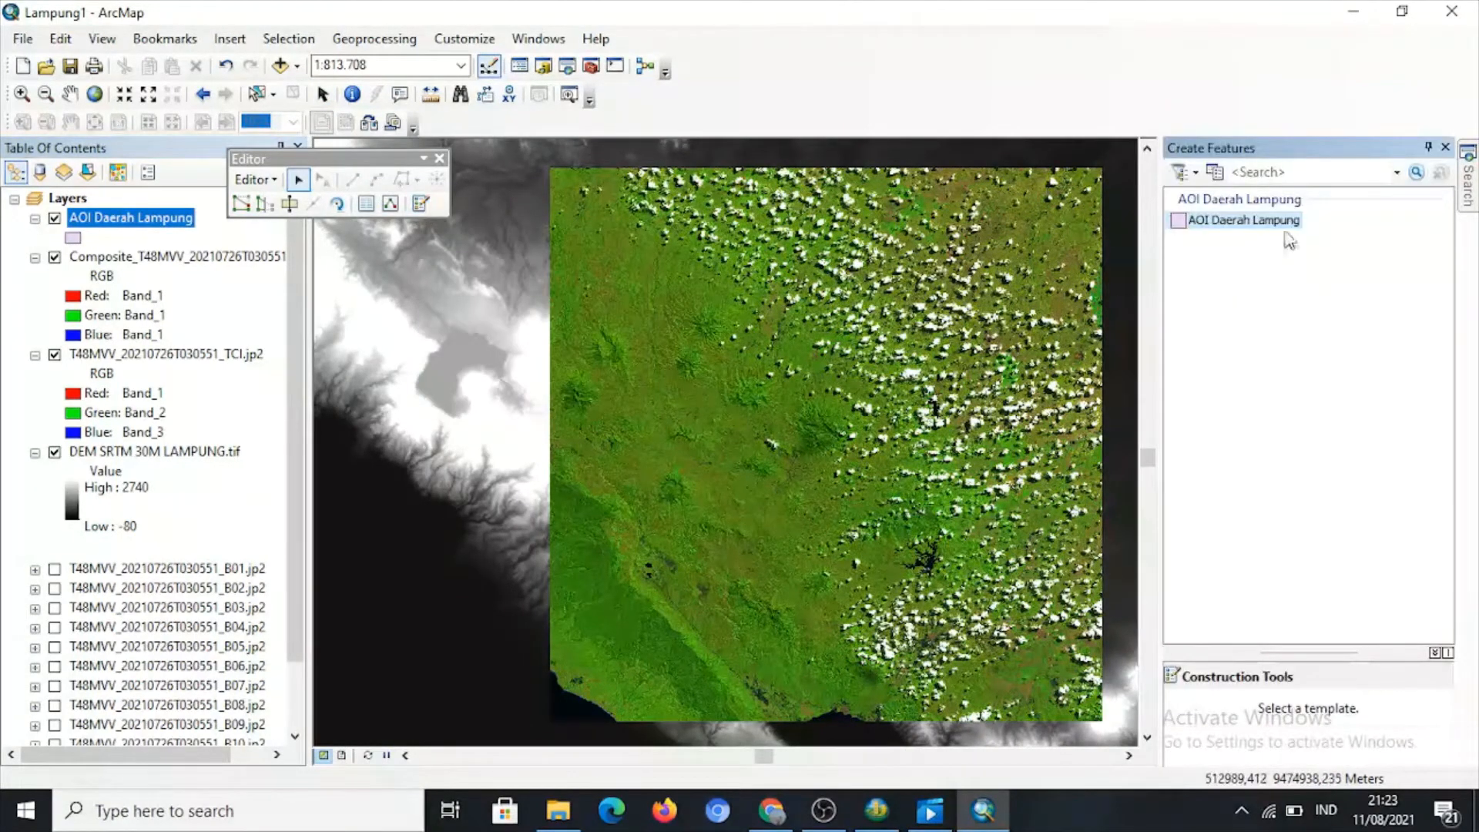
pyautogui.click(1348, 207)
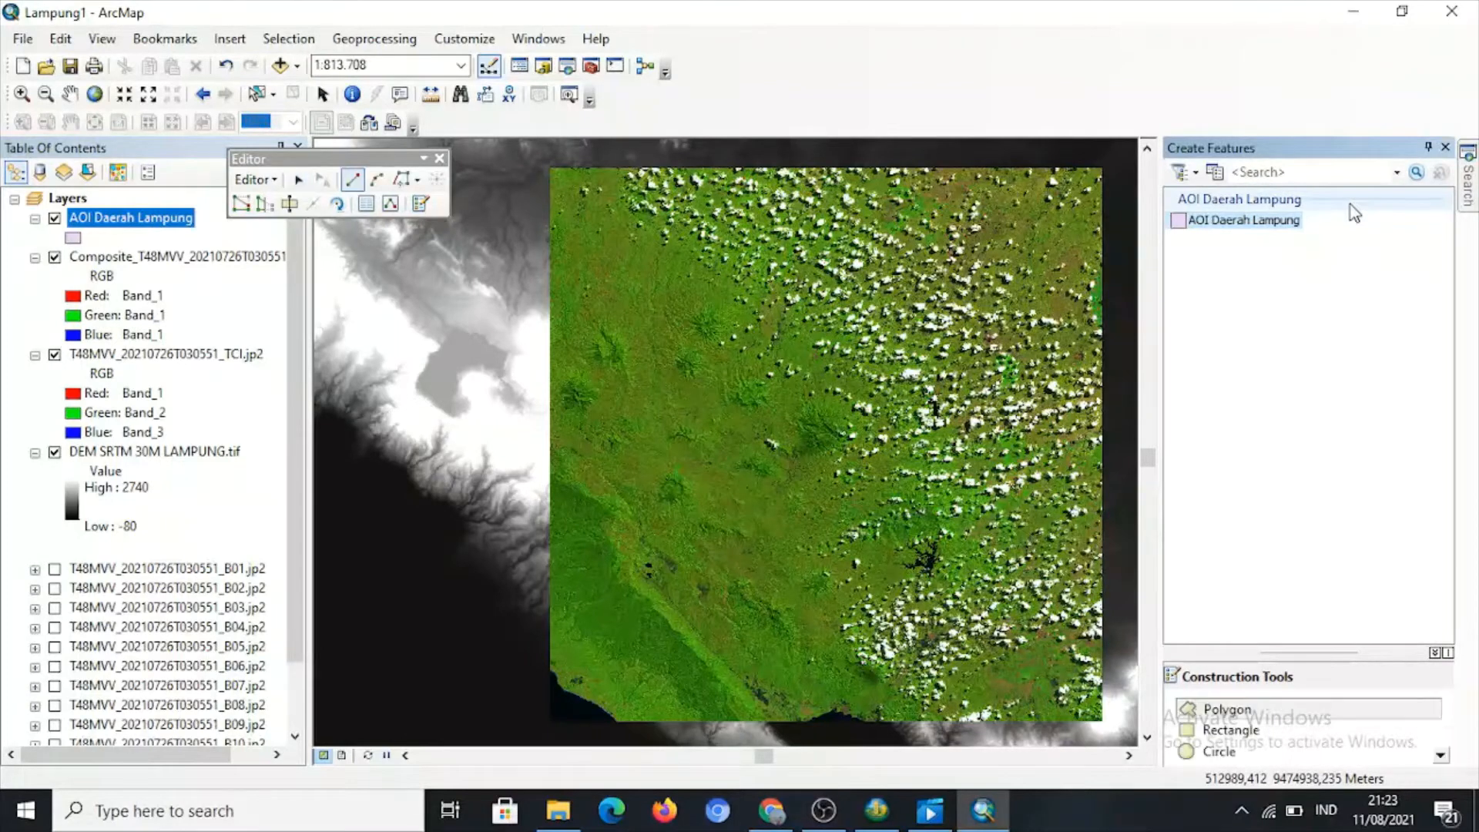
pyautogui.click(1441, 756)
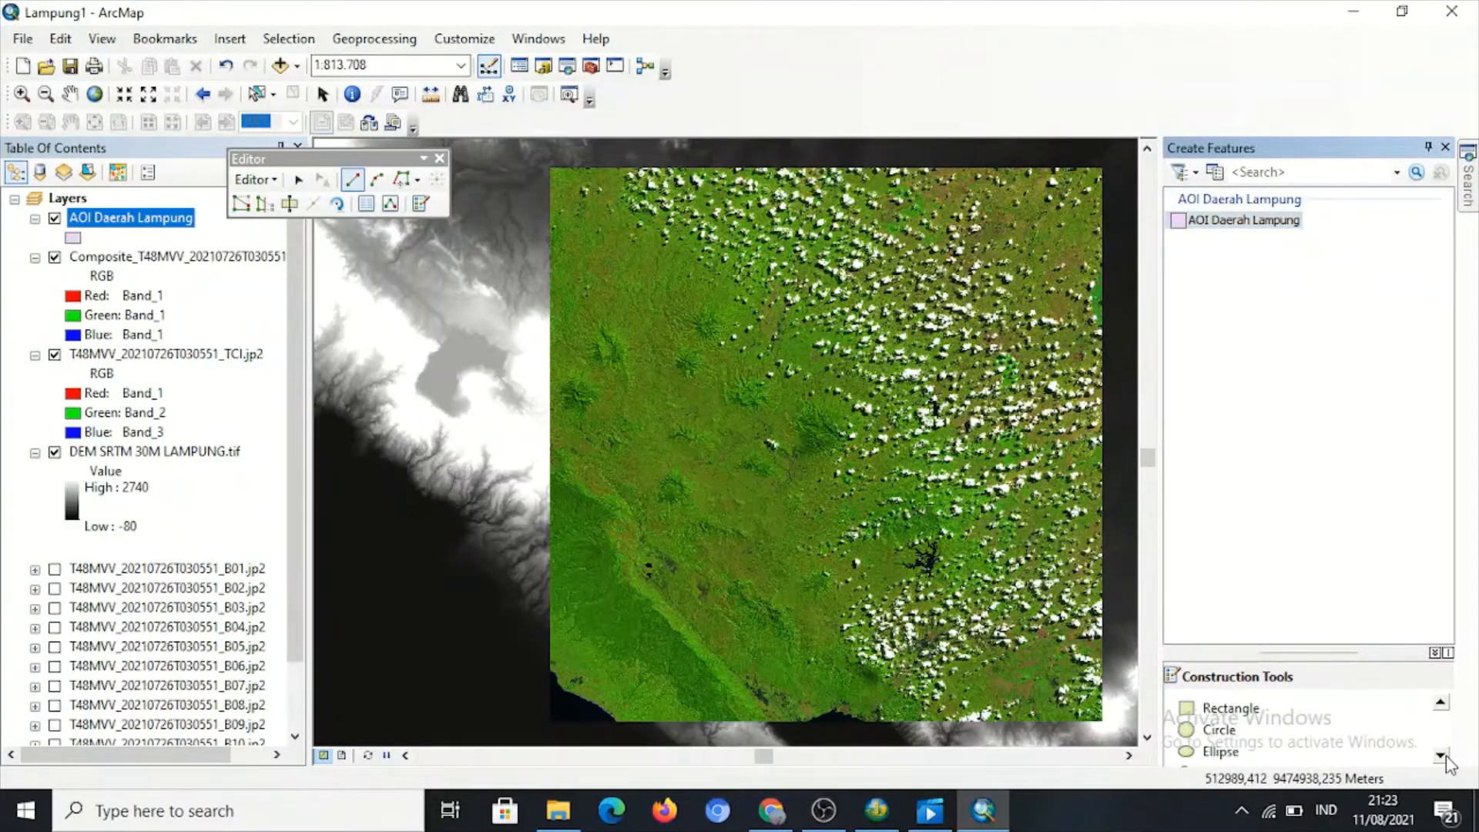
pyautogui.click(1273, 713)
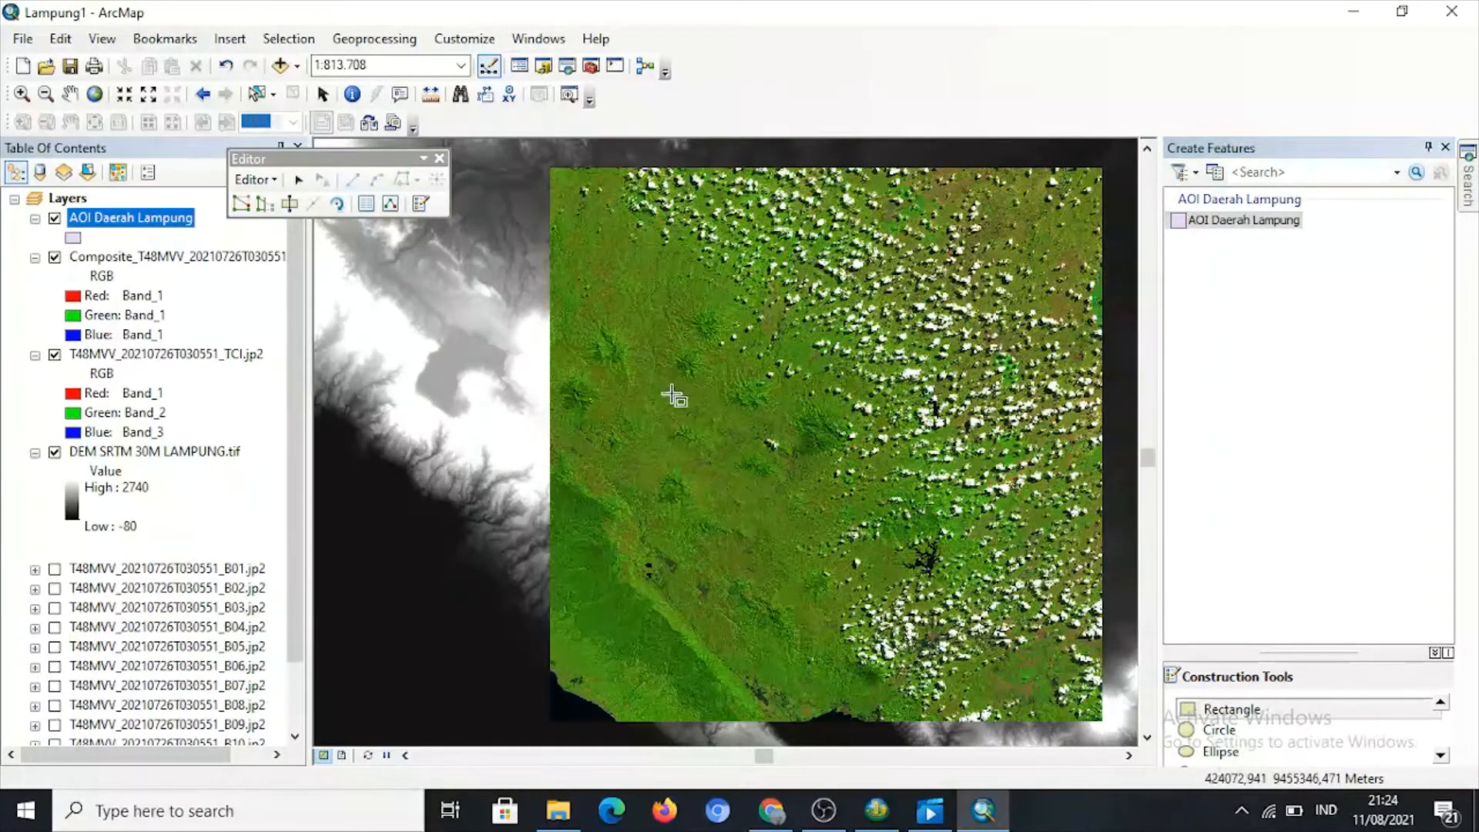
pyautogui.click(557, 364)
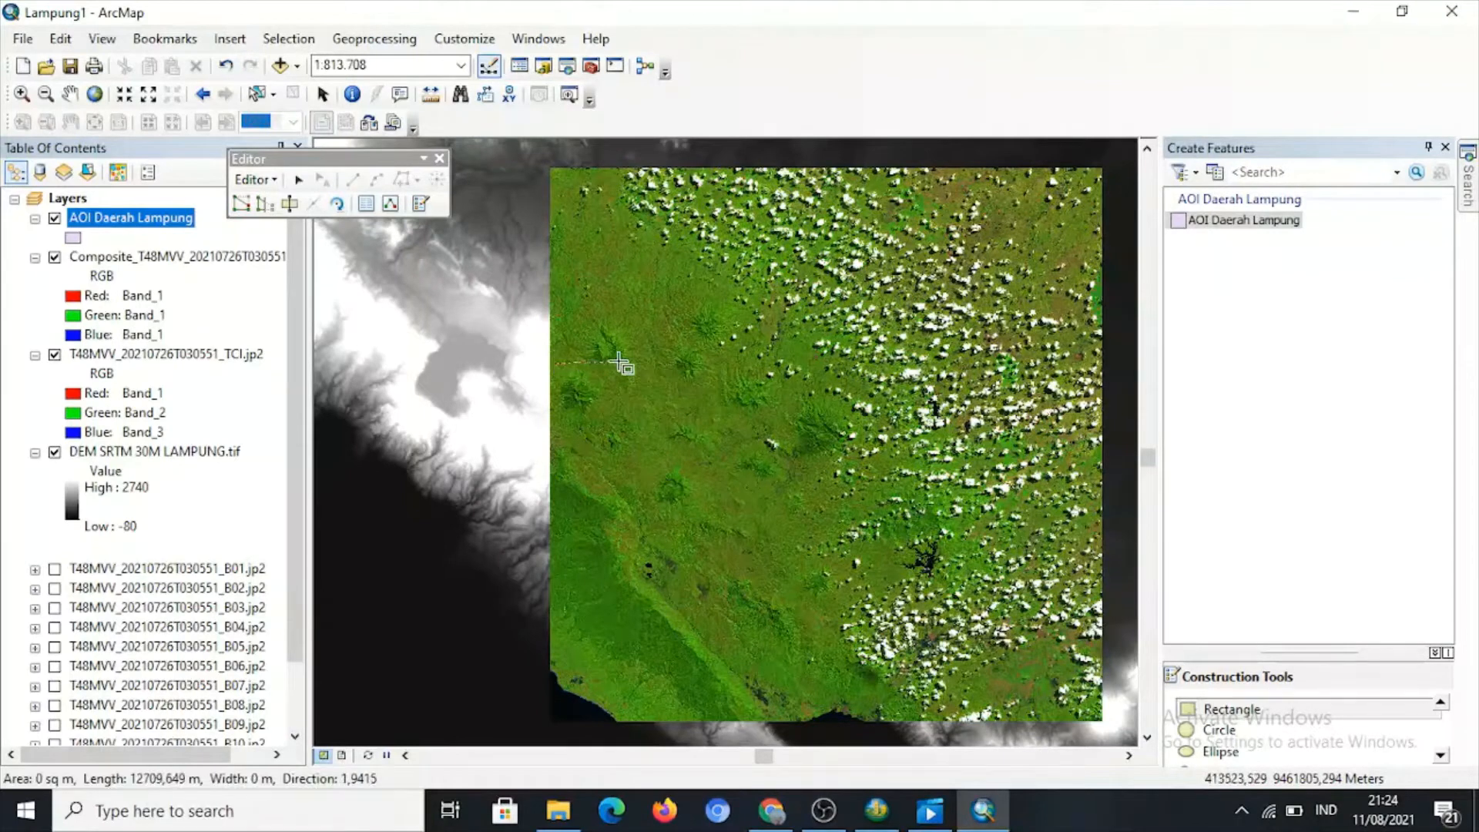
pyautogui.click(844, 359)
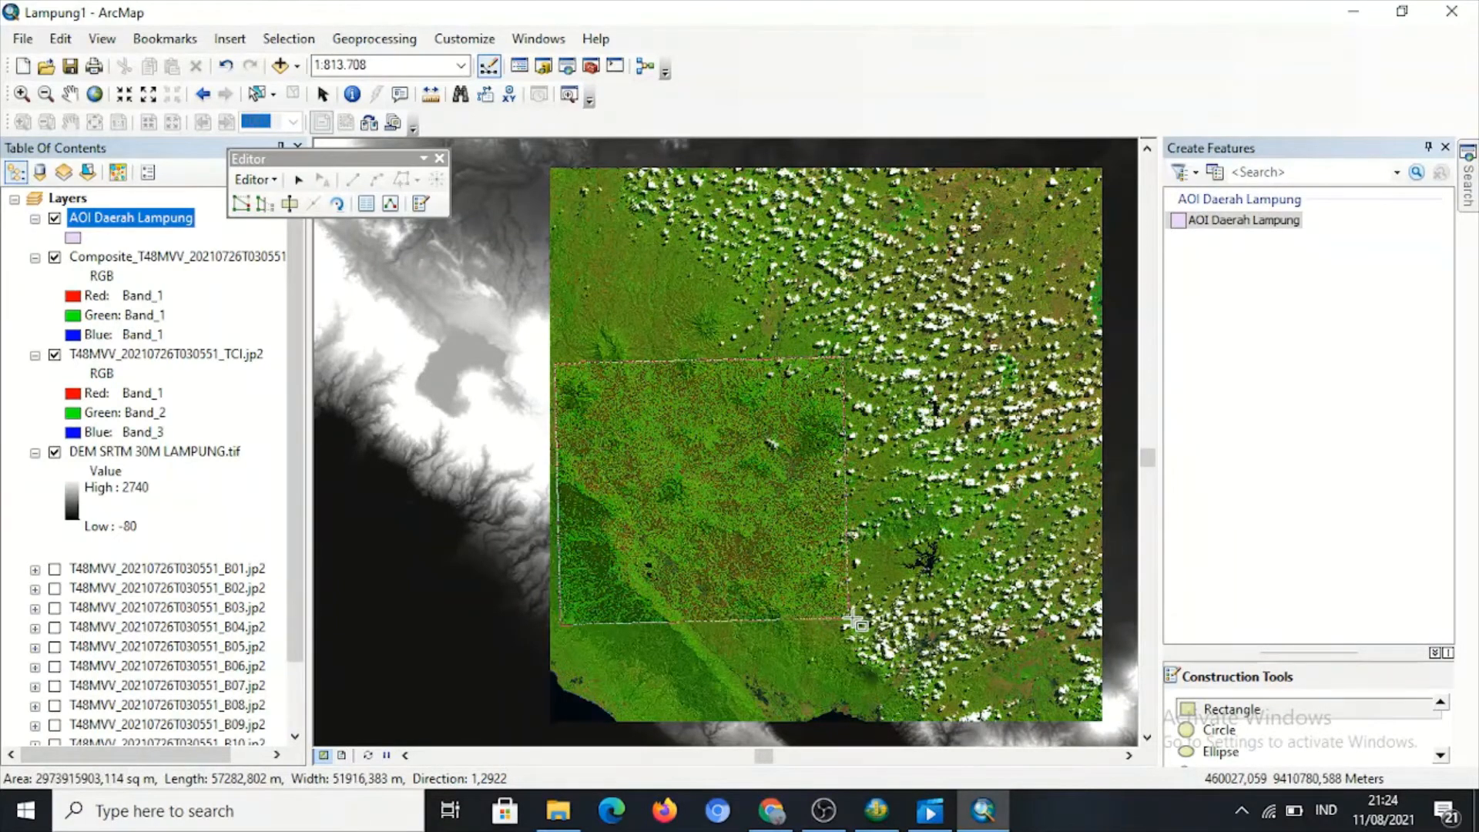
pyautogui.click(854, 620)
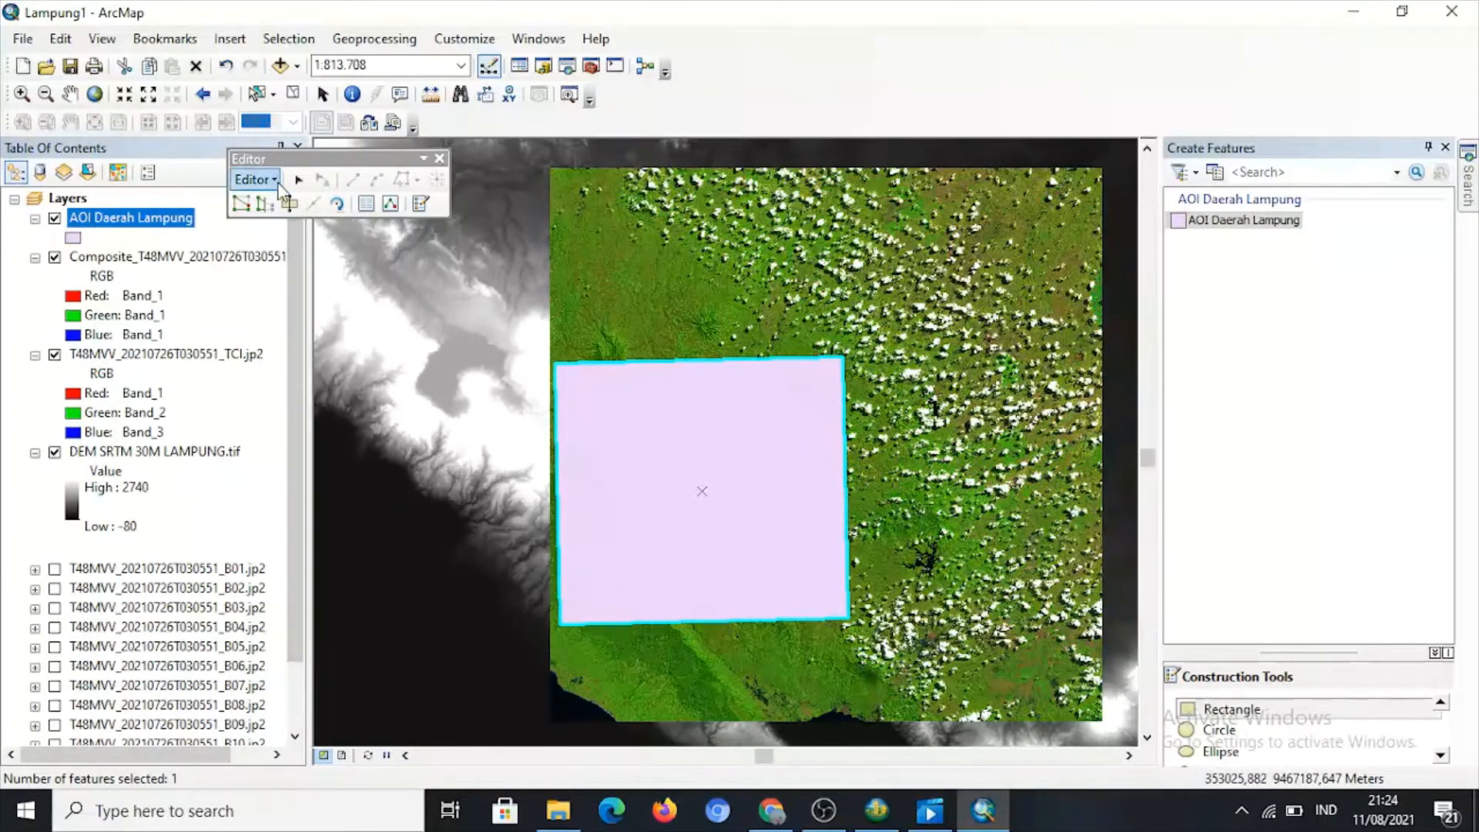
# Save the AOI polygon edits, stop the edit session, and close the Editor toolbar.
pyautogui.click(255, 180)
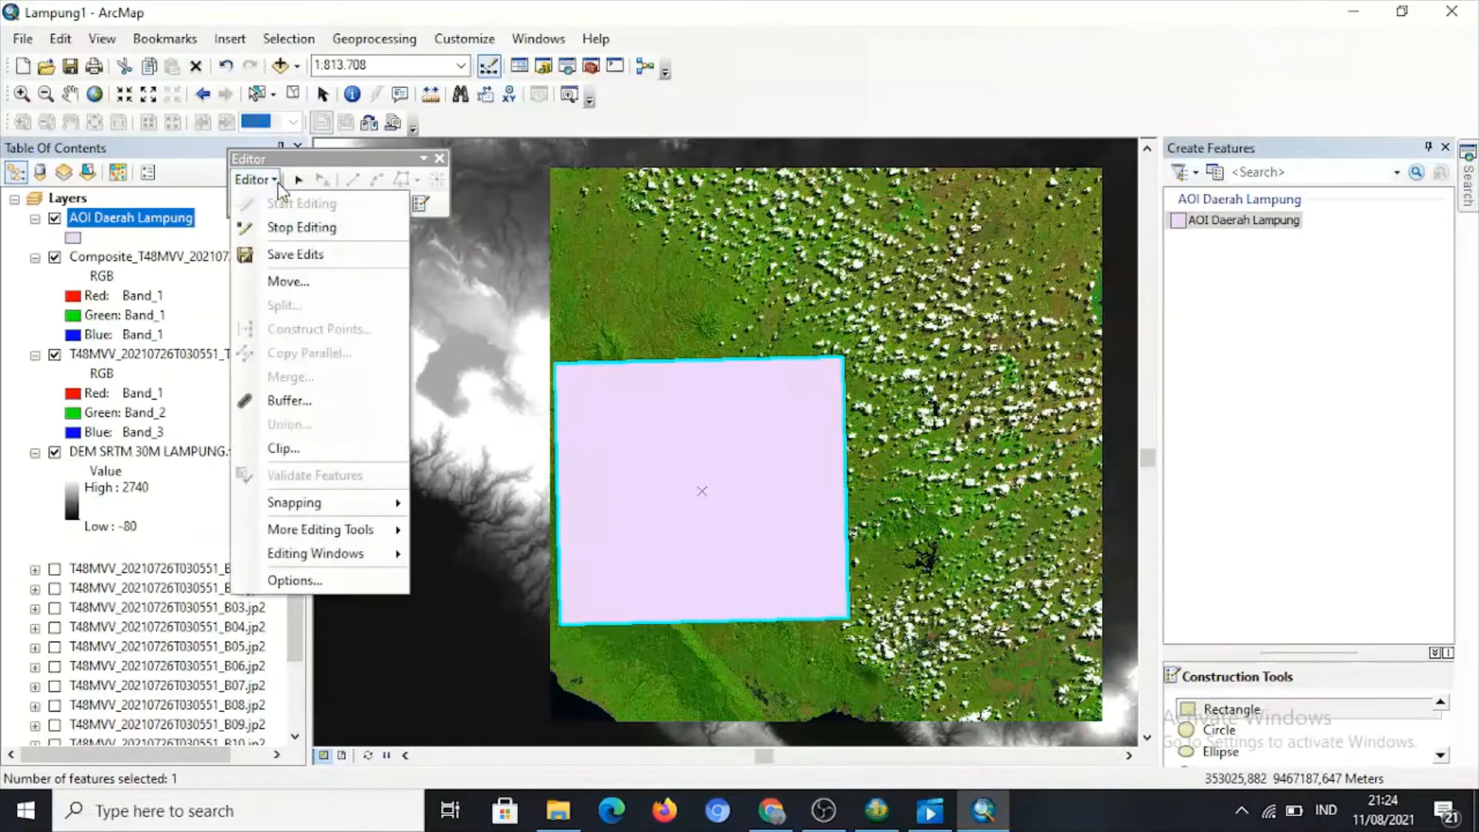
pyautogui.click(288, 254)
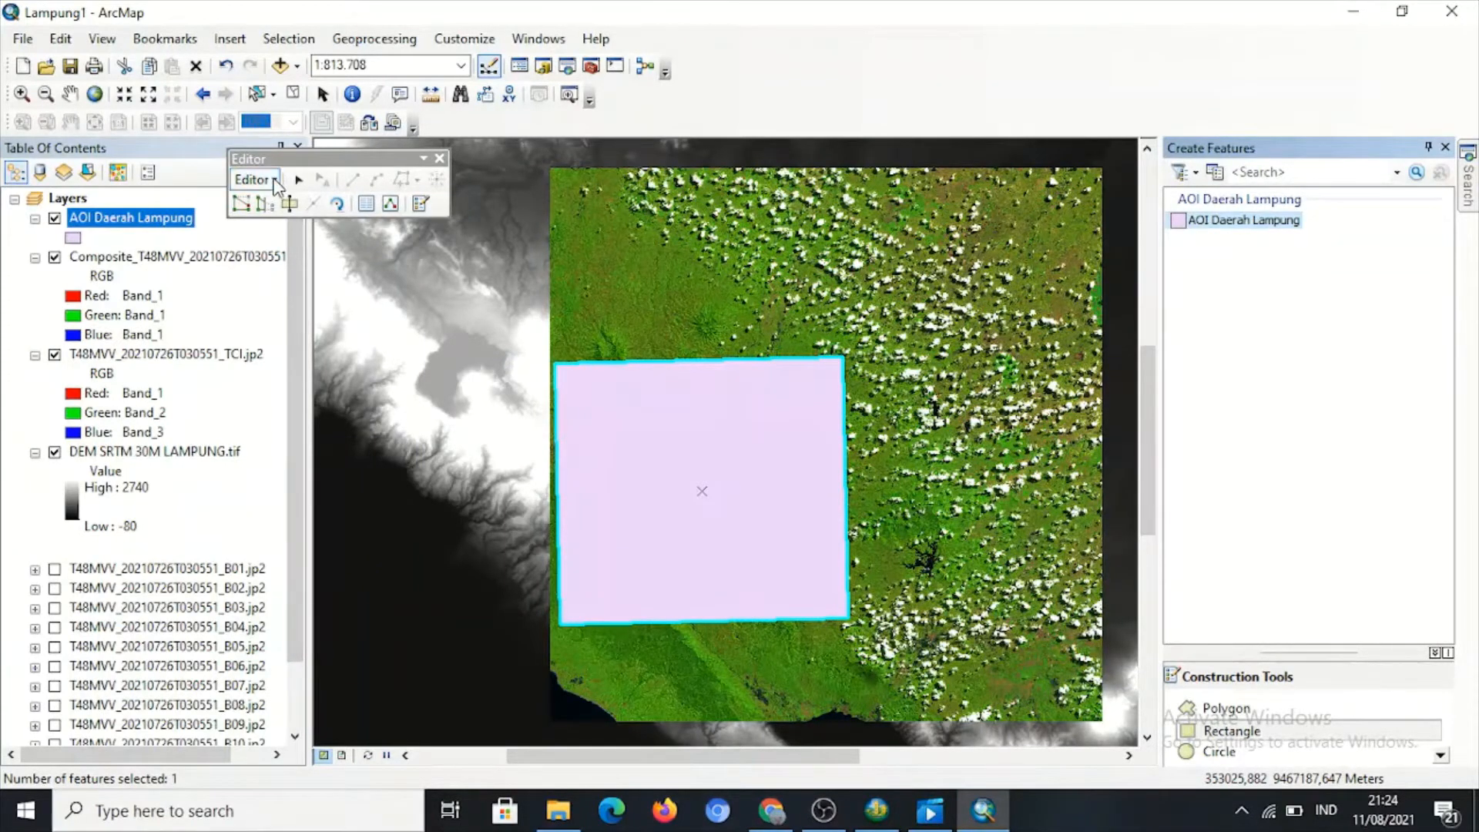
pyautogui.click(274, 182)
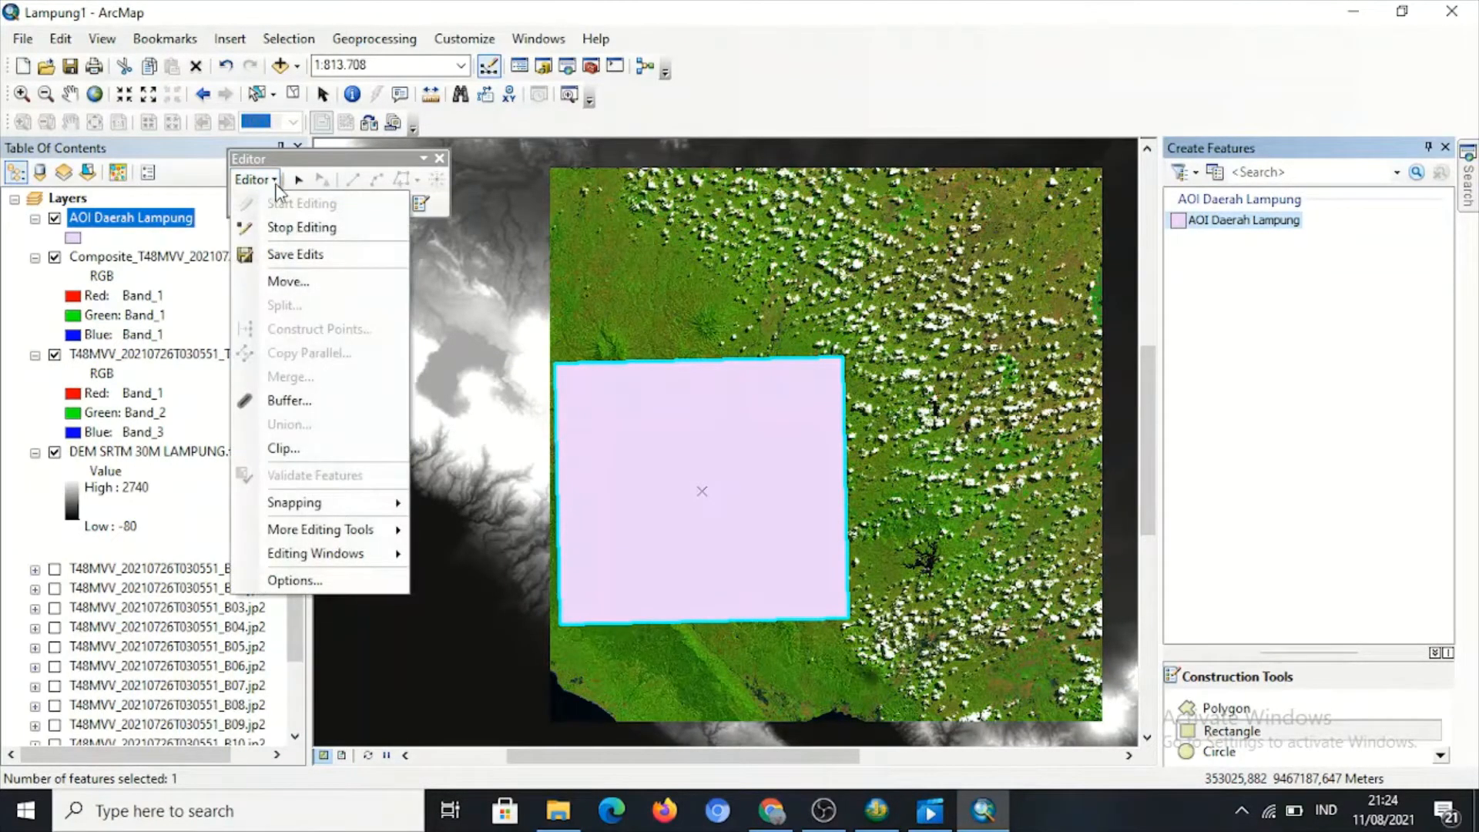
pyautogui.click(289, 234)
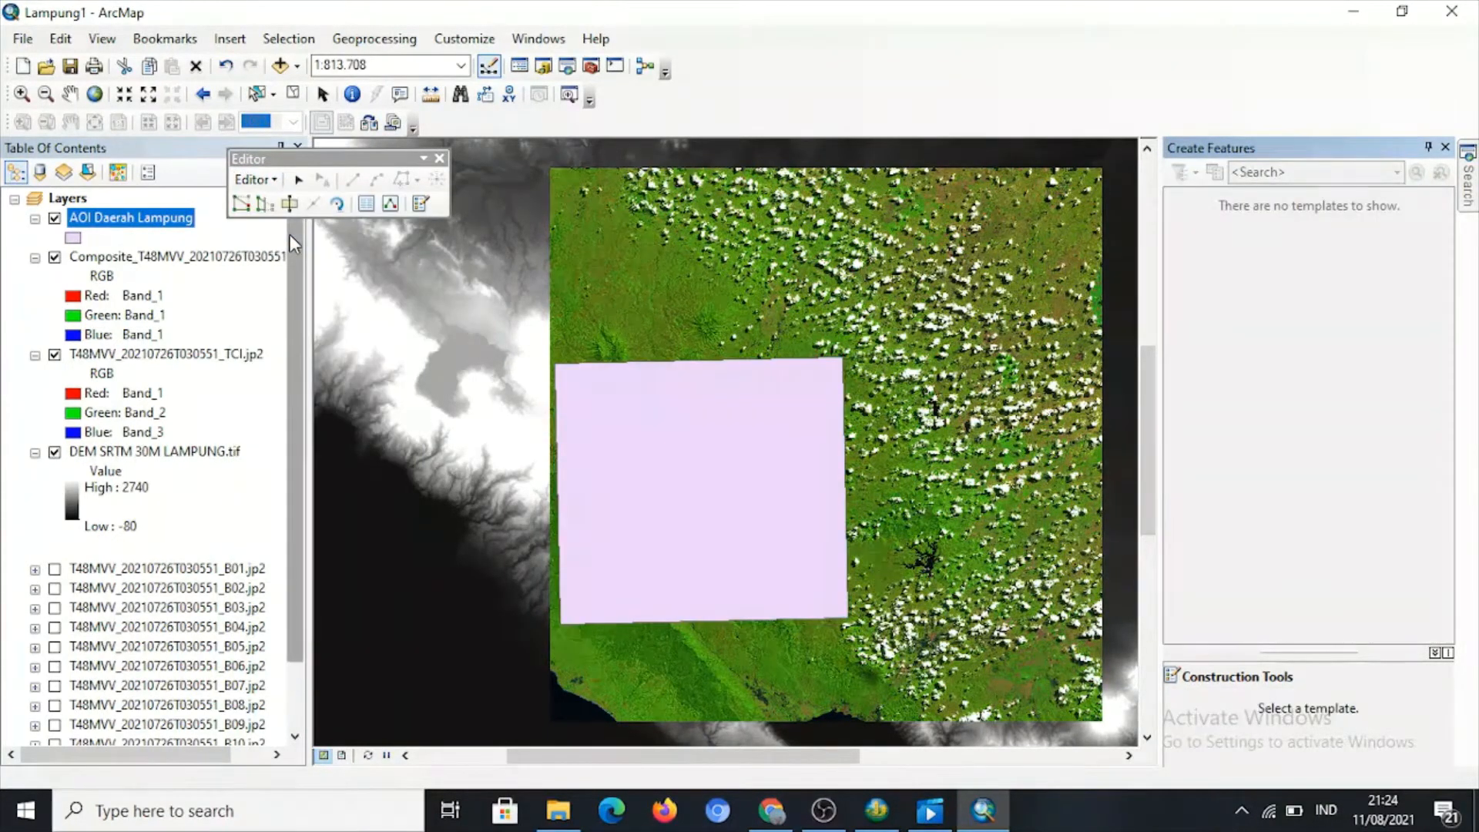
pyautogui.click(440, 159)
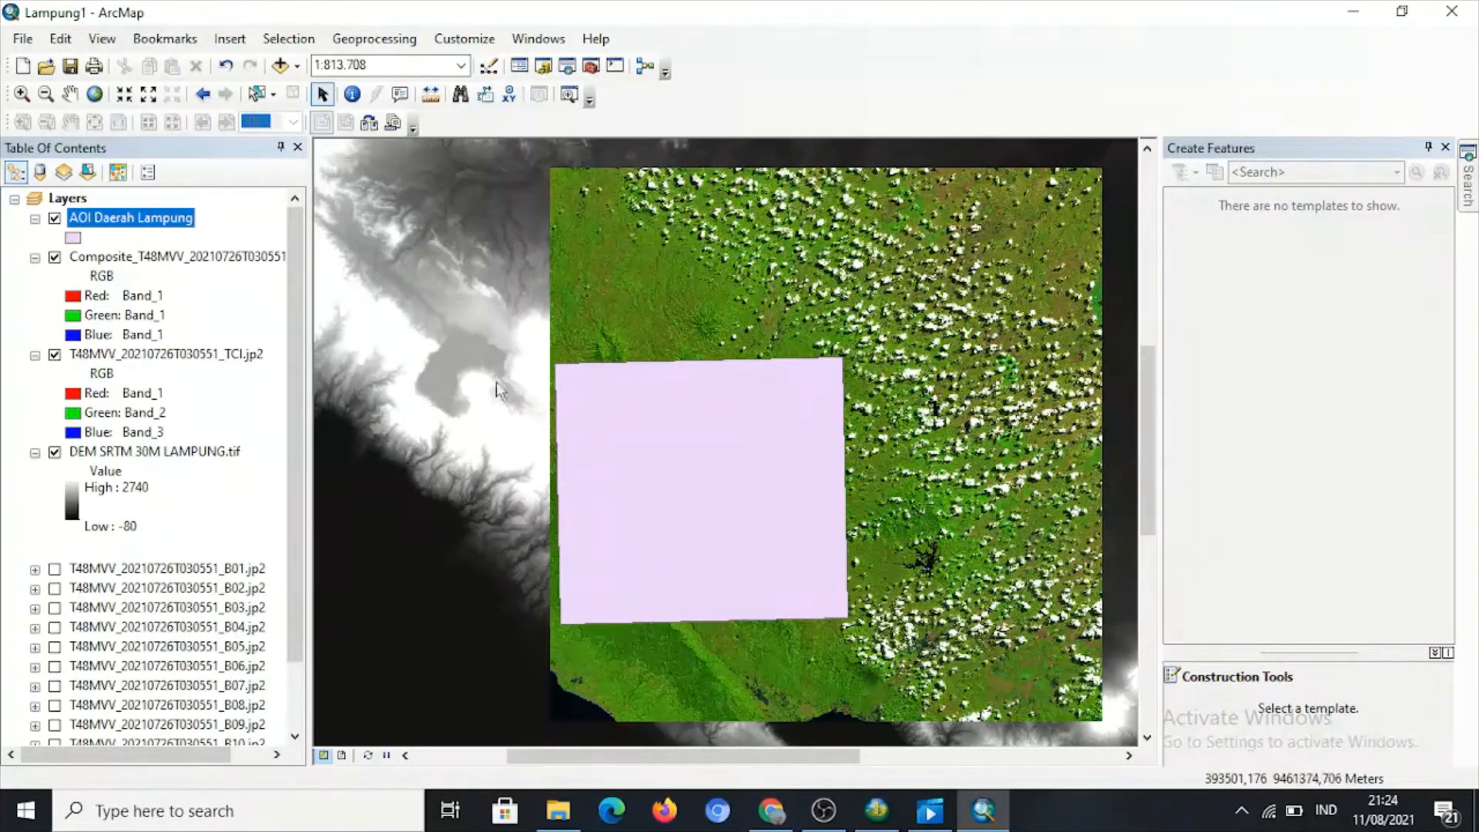
# Symbolize the AOI Daerah Lampung layer as Hollow with a purple outline of width 2.
pyautogui.click(73, 238)
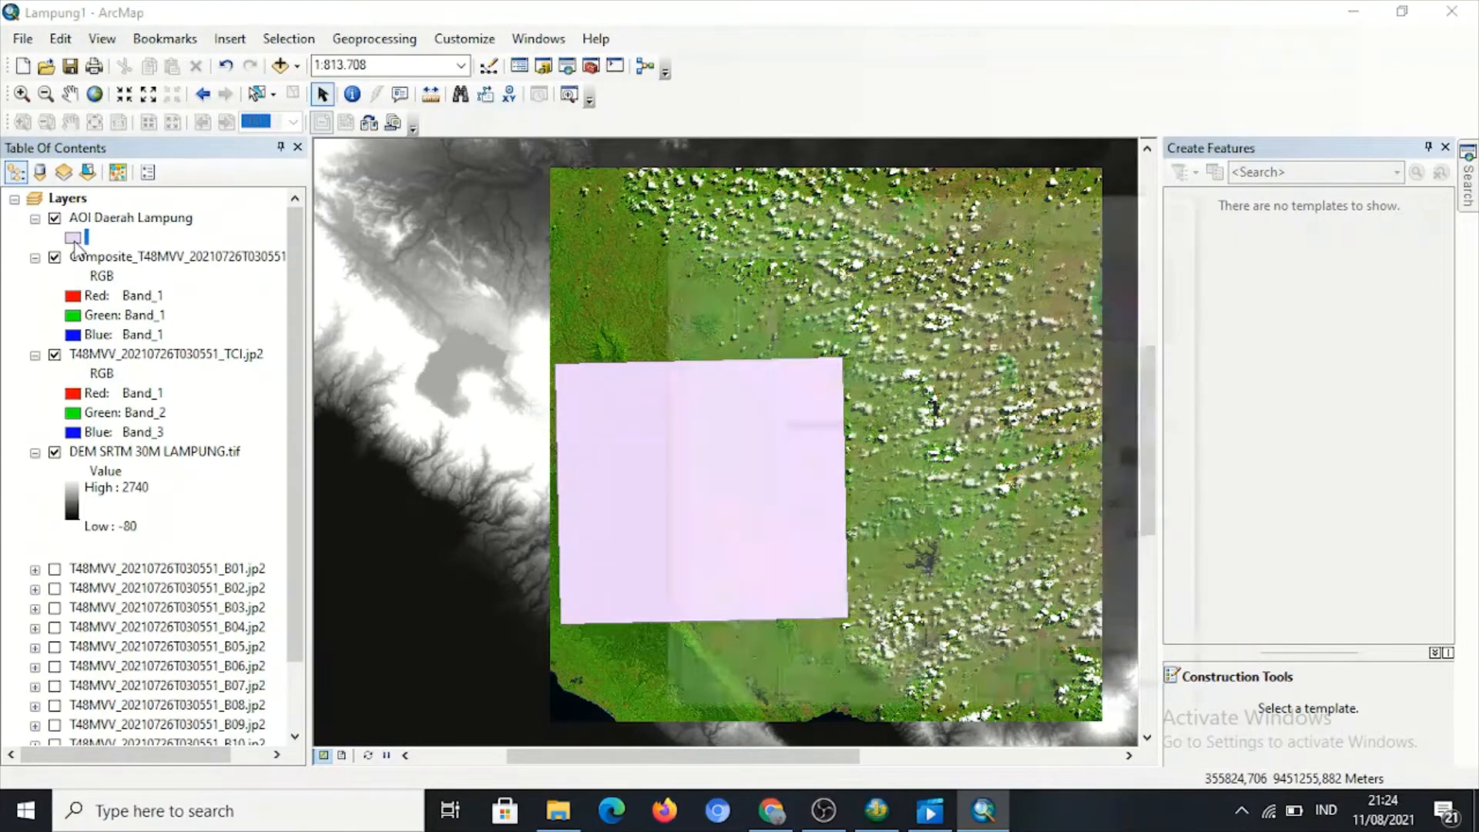
pyautogui.click(716, 425)
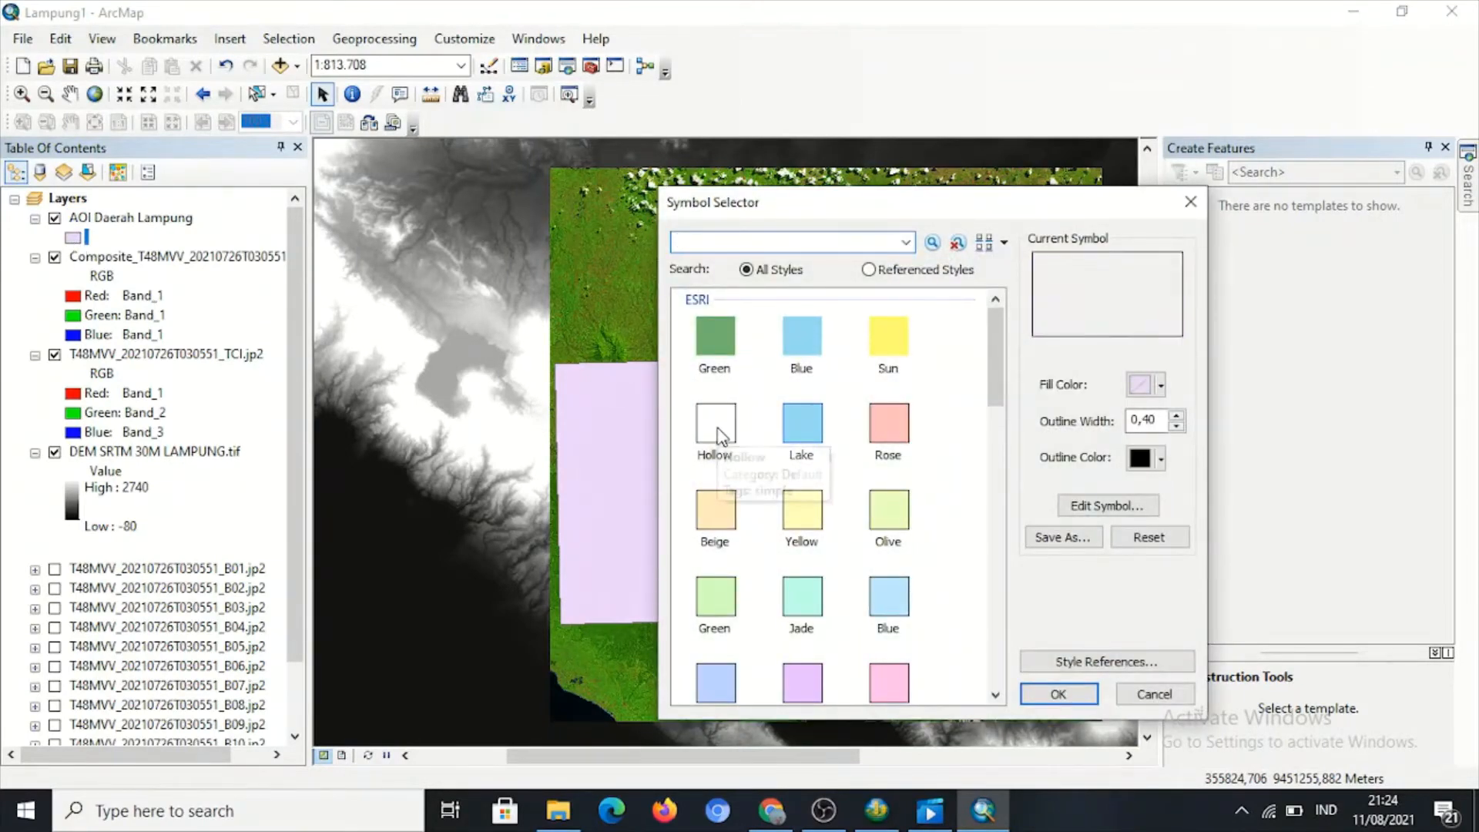
pyautogui.click(1139, 464)
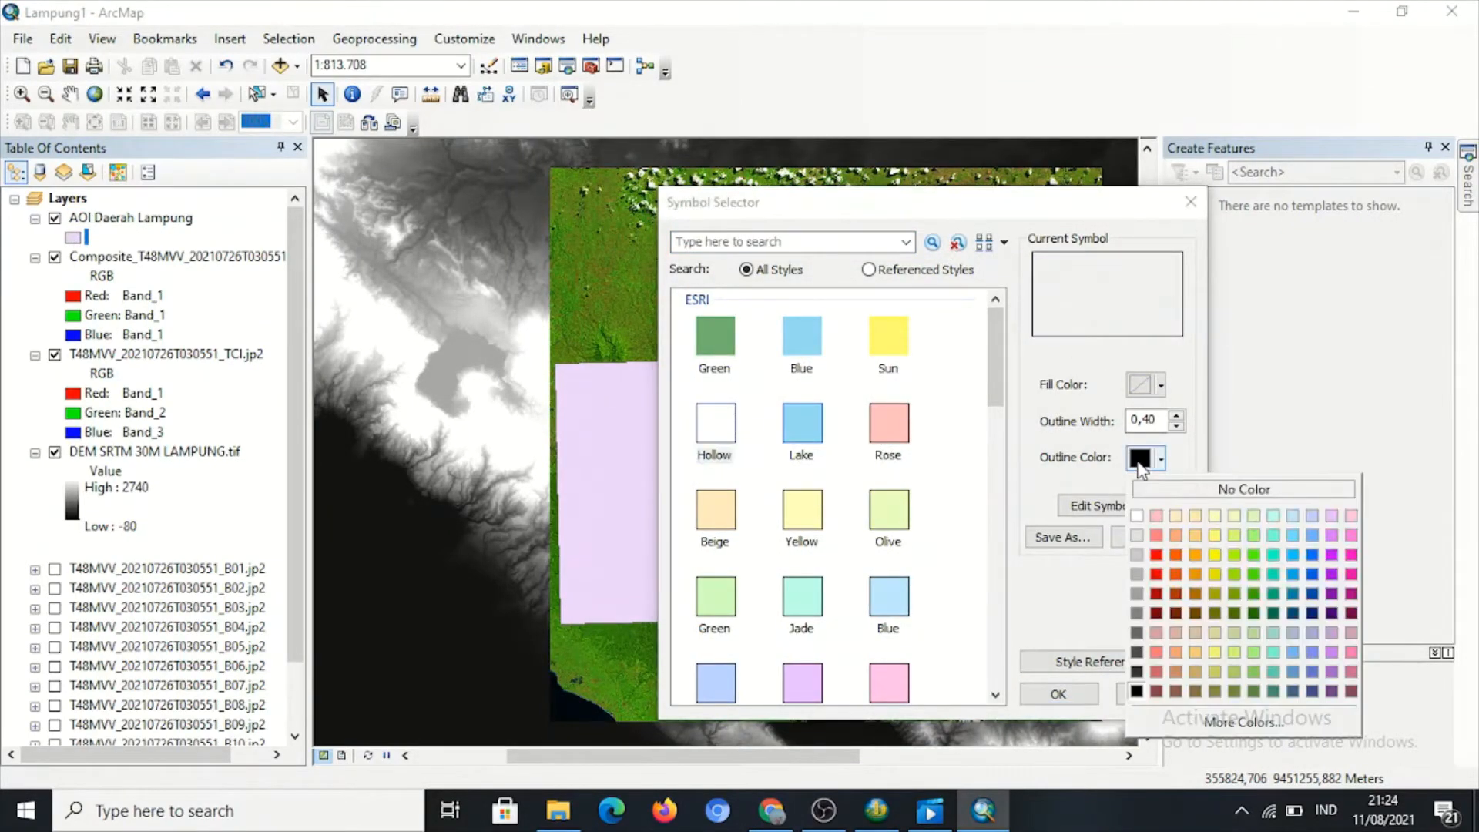
pyautogui.click(1332, 574)
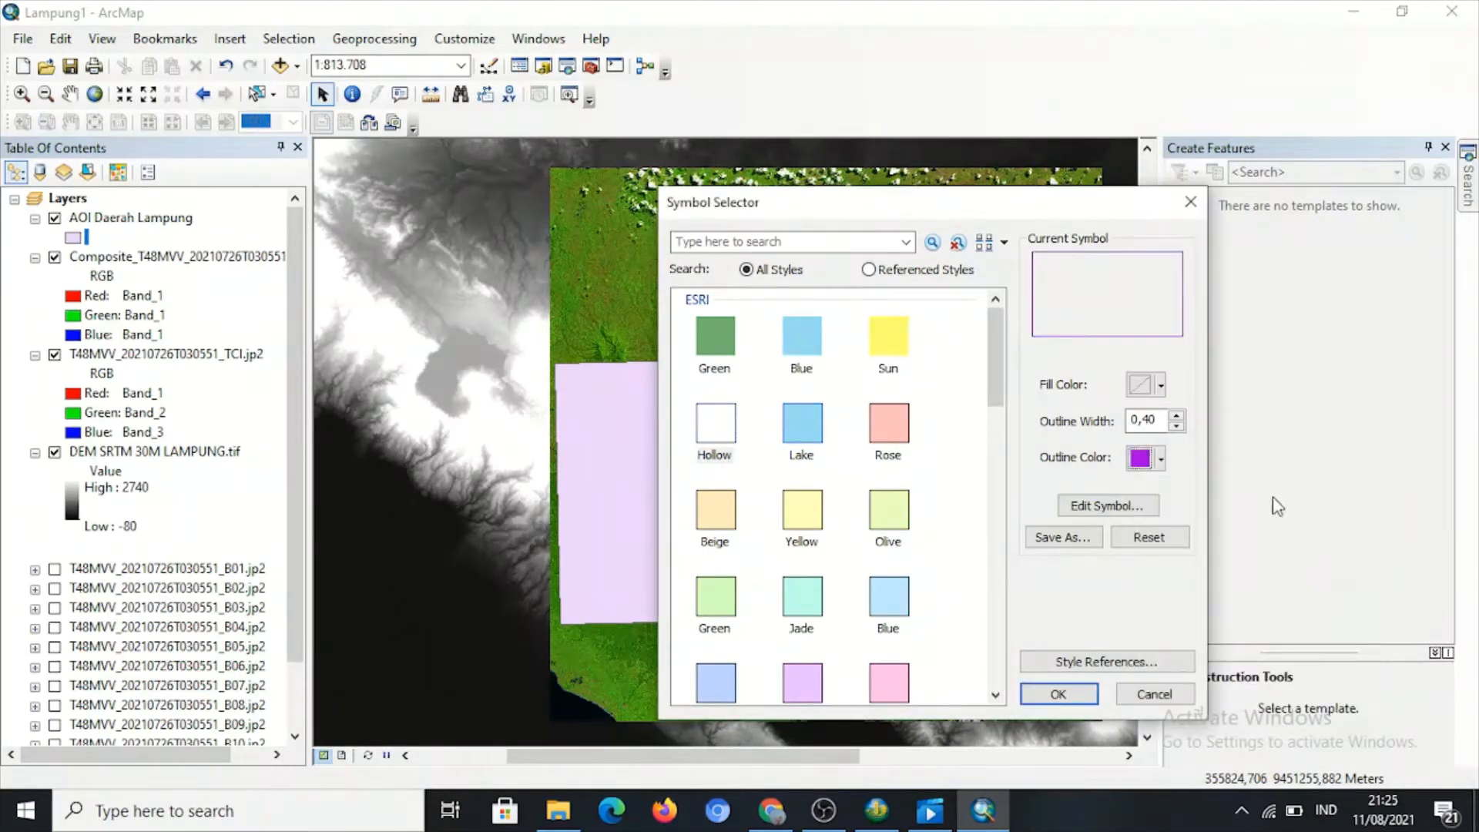
pyautogui.click(1177, 417)
pyautogui.click(1177, 417)
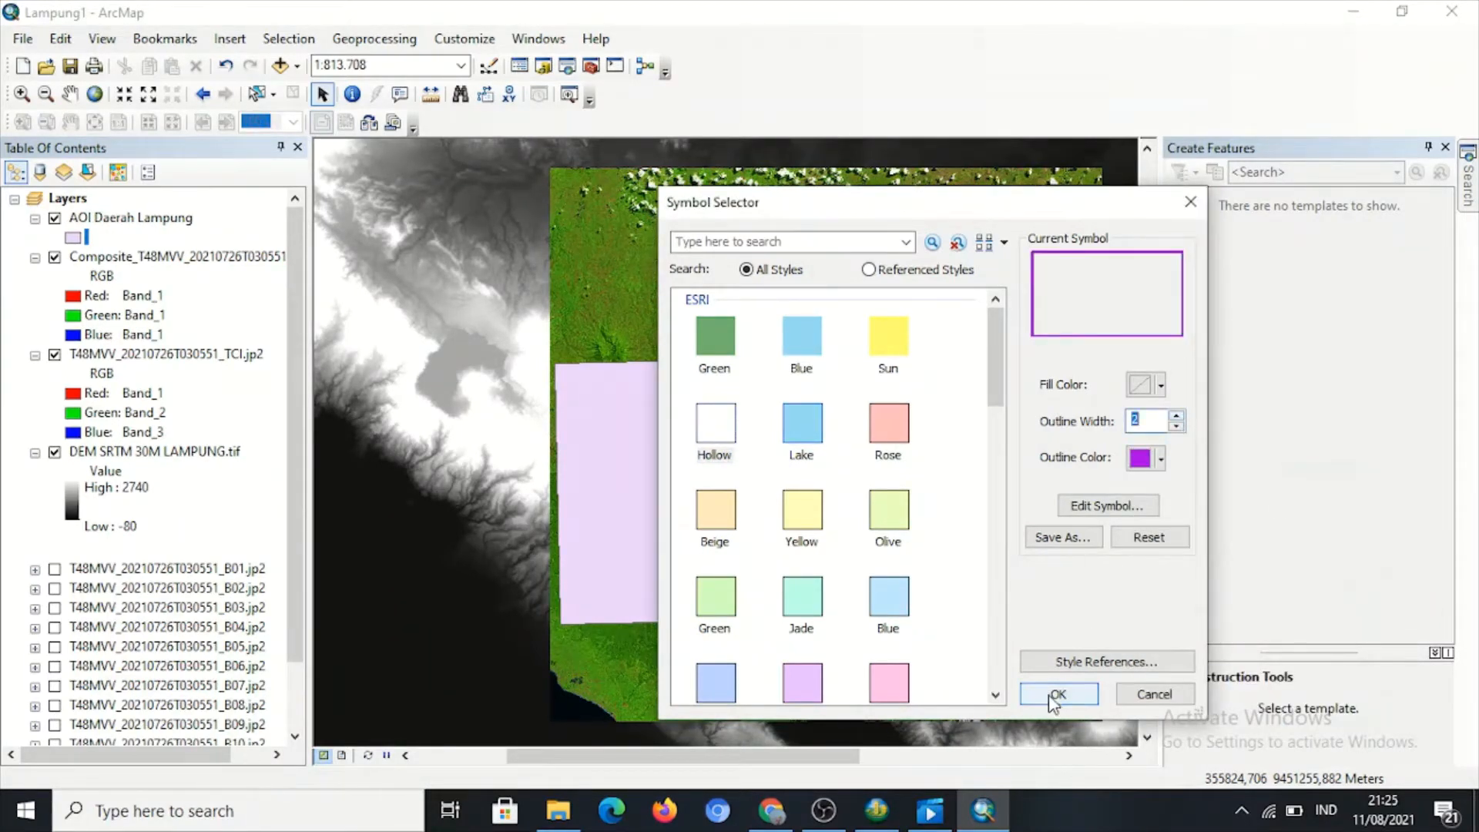
pyautogui.click(1057, 694)
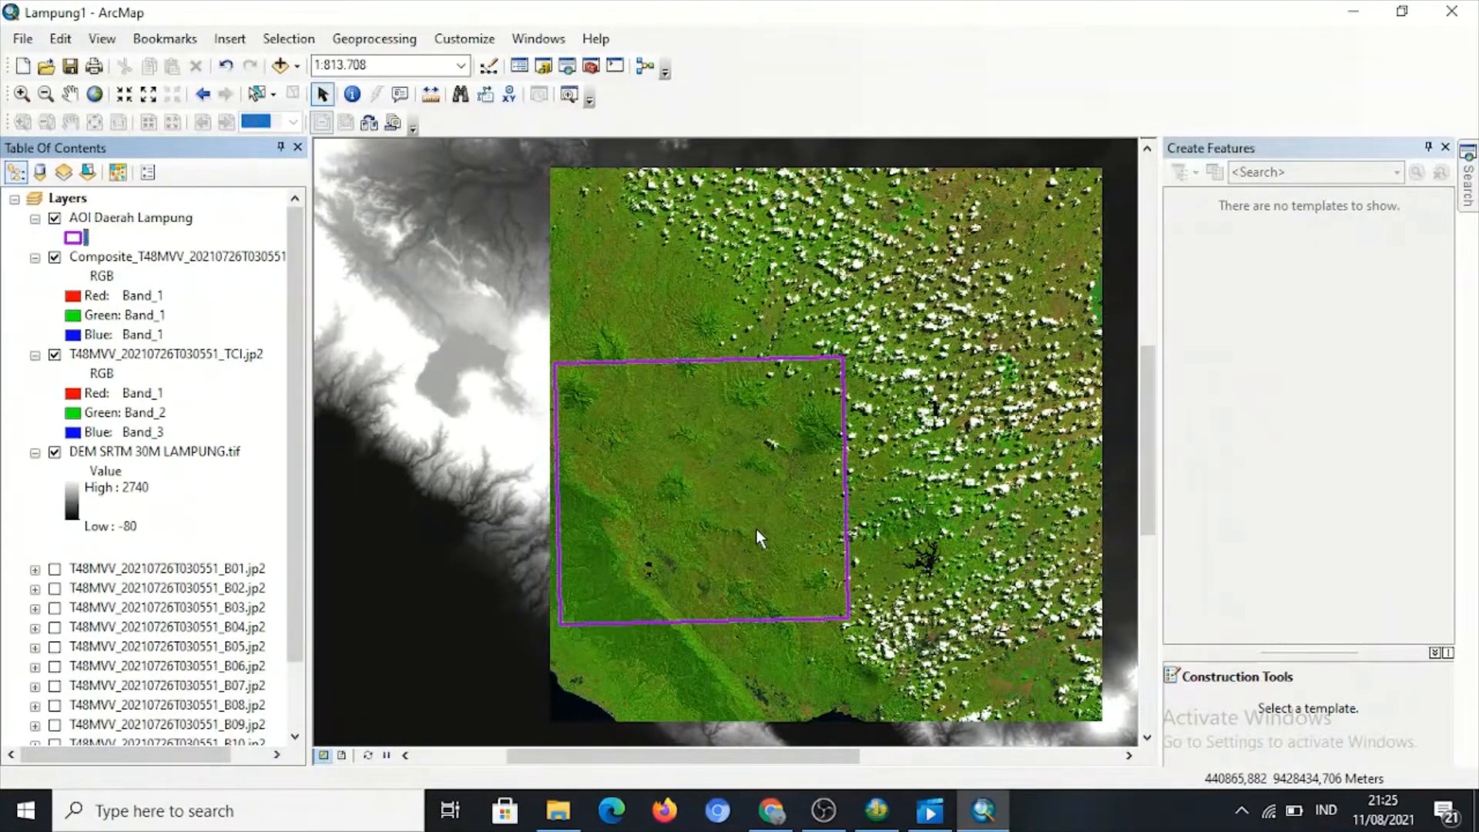
# Open the AOI Daerah Lampung attribute table and select its polygon record.
pyautogui.click(176, 220)
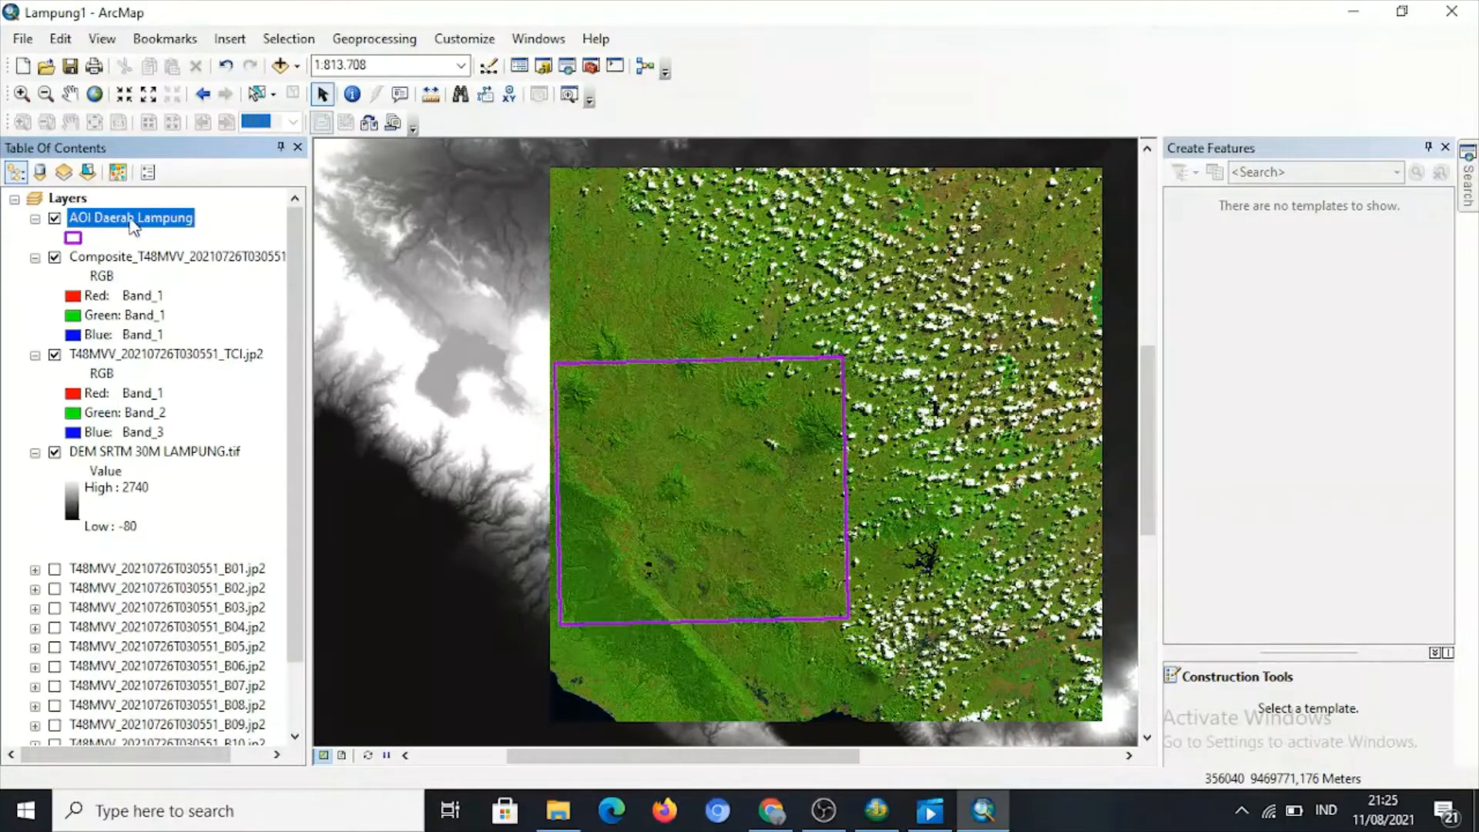
pyautogui.rightClick(144, 223)
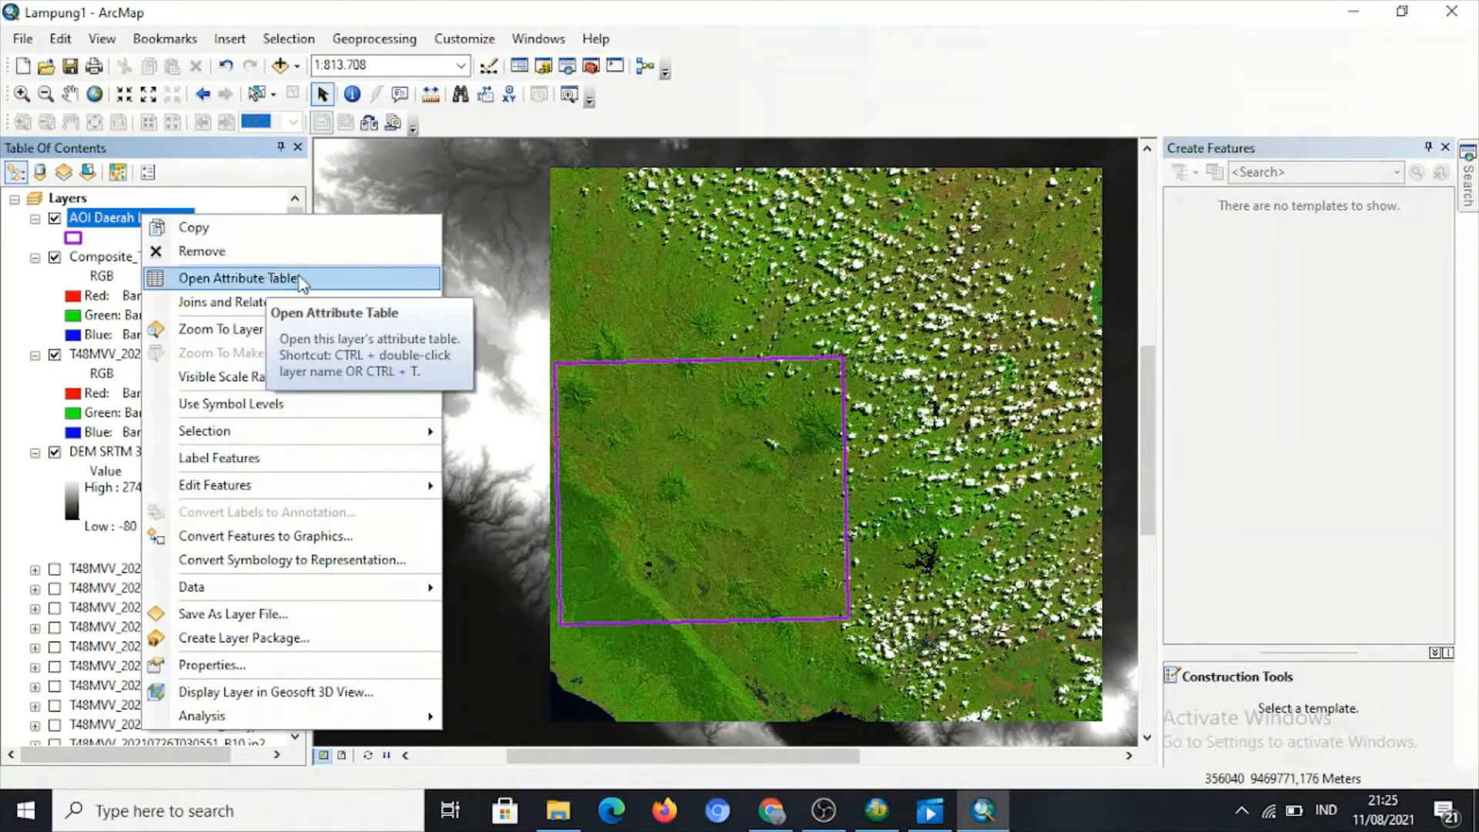
pyautogui.click(239, 278)
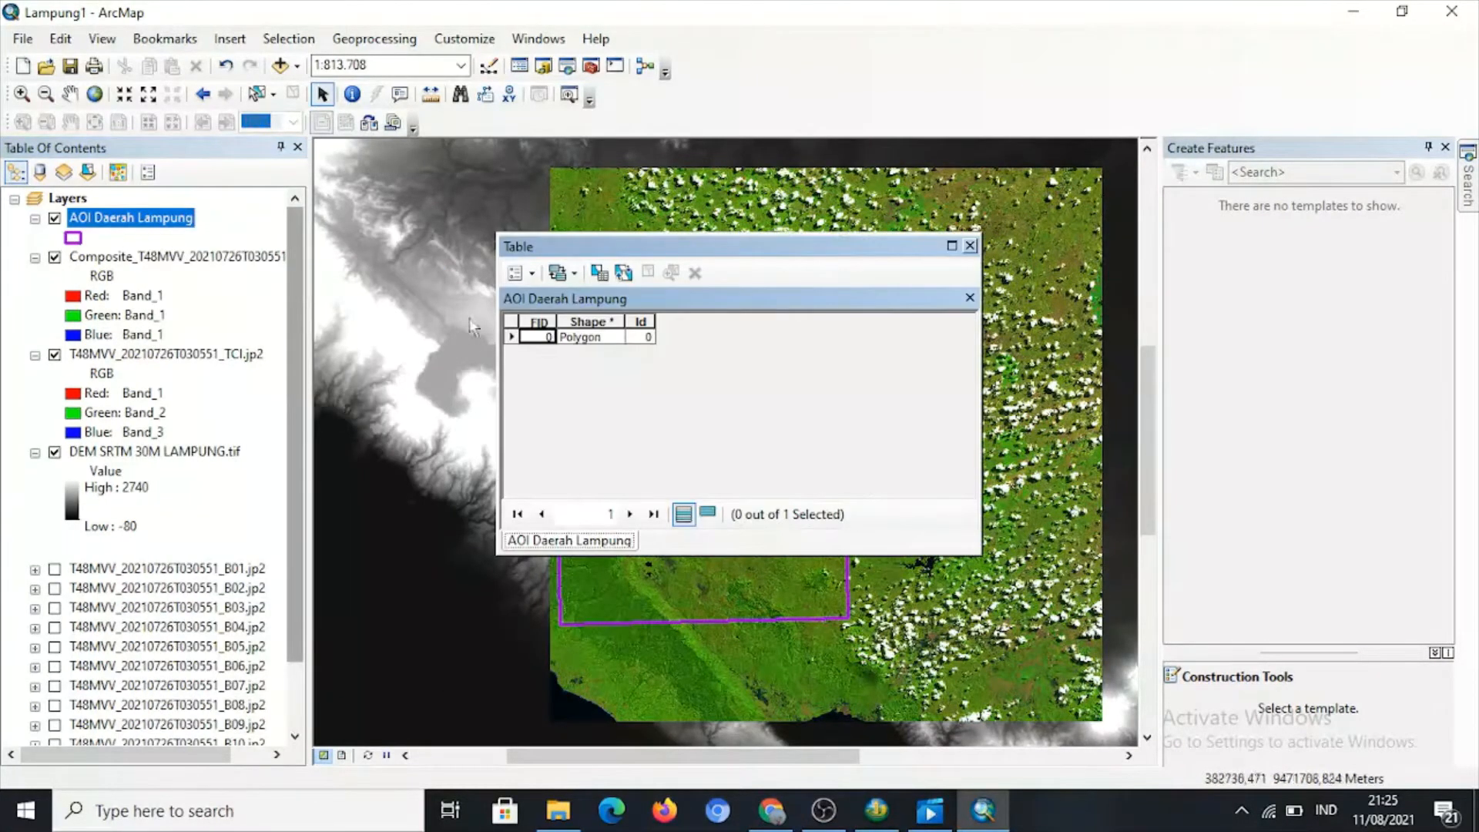
pyautogui.click(552, 337)
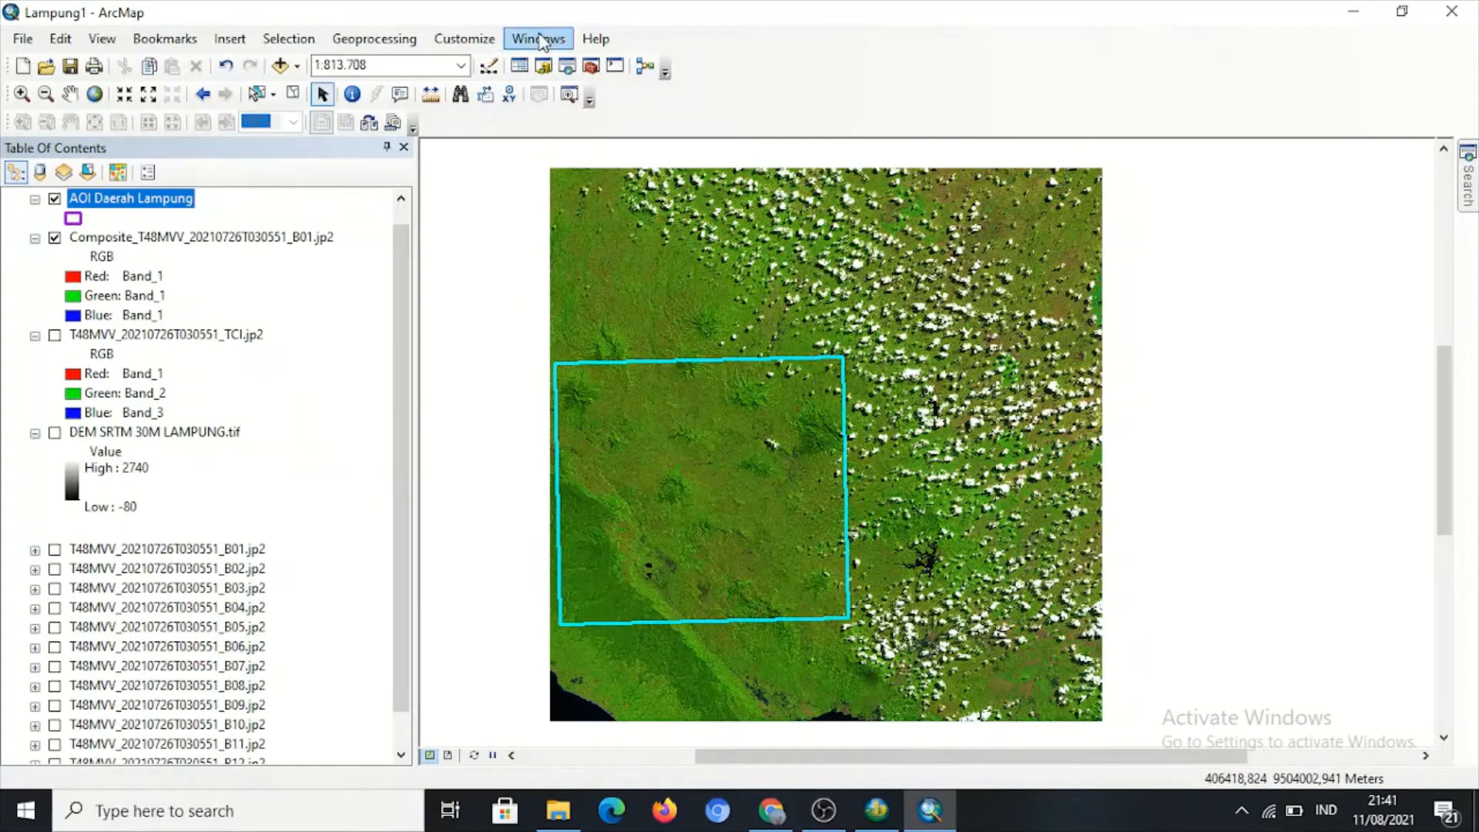
# Clip the Composite_T48MVV_20210726T030551_B01.jp2 raster to the selected AOI polygon with Image Analysis.
pyautogui.click(565, 46)
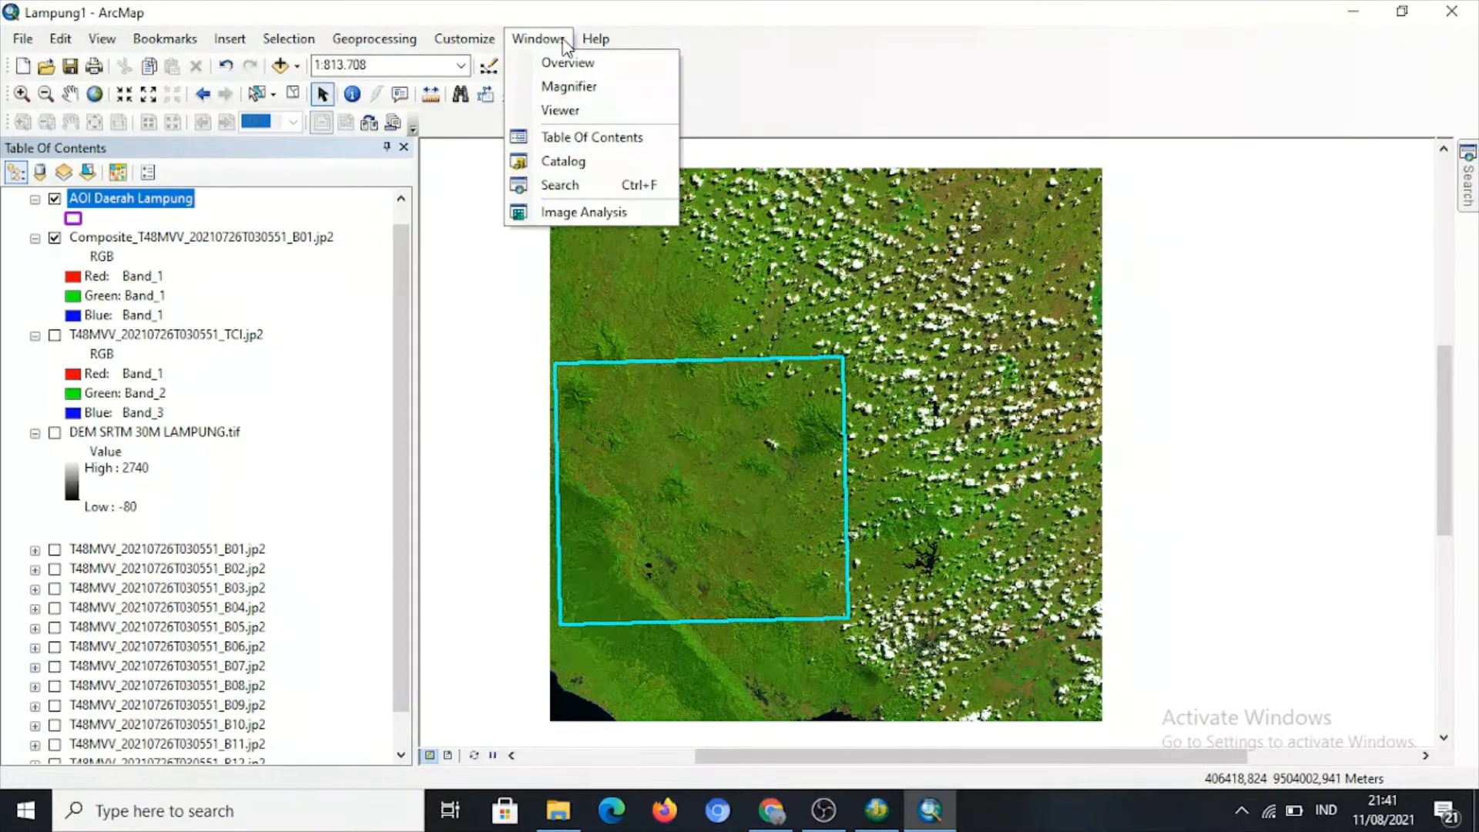
pyautogui.click(599, 210)
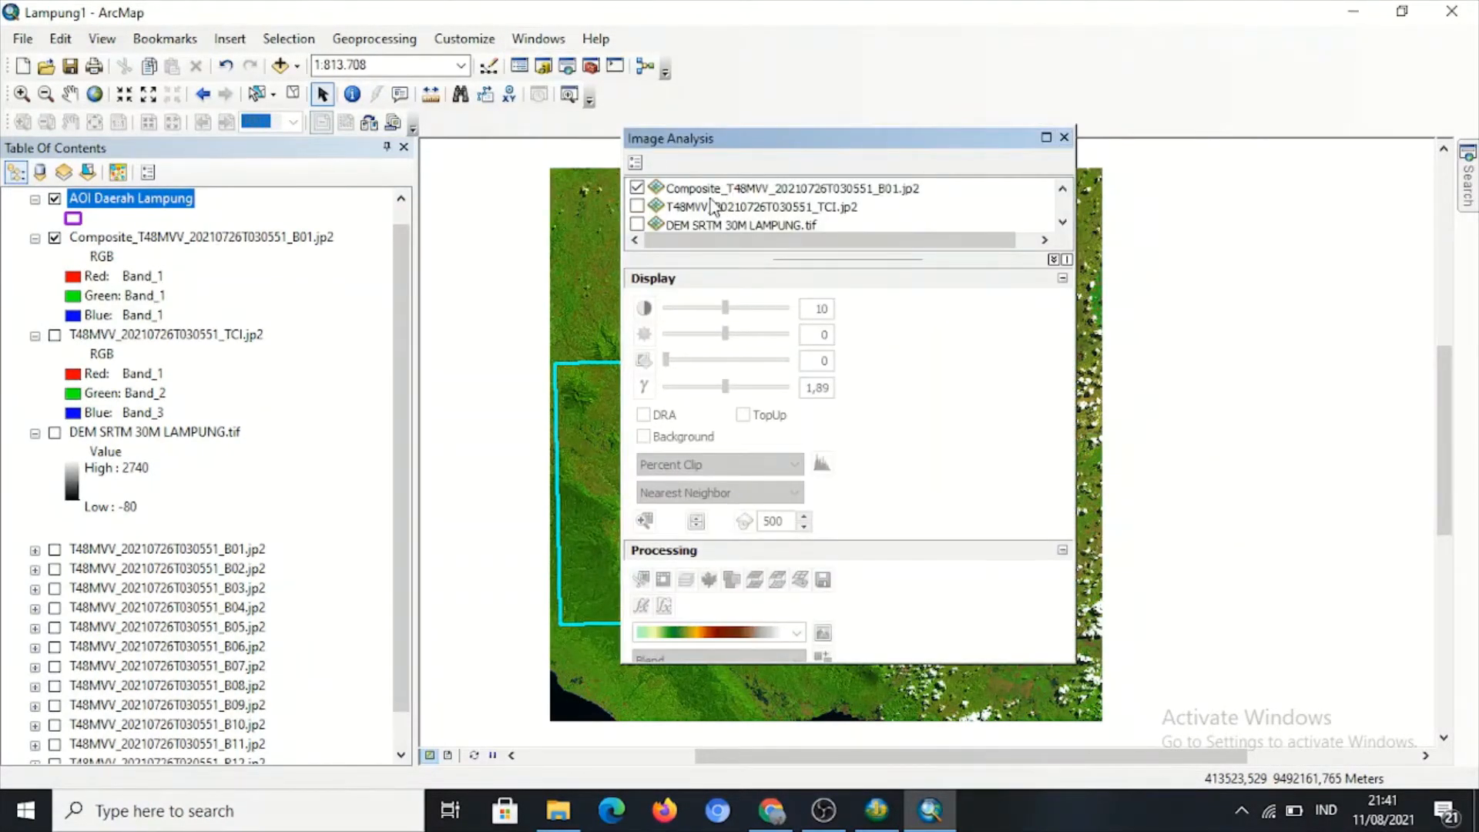
pyautogui.click(784, 194)
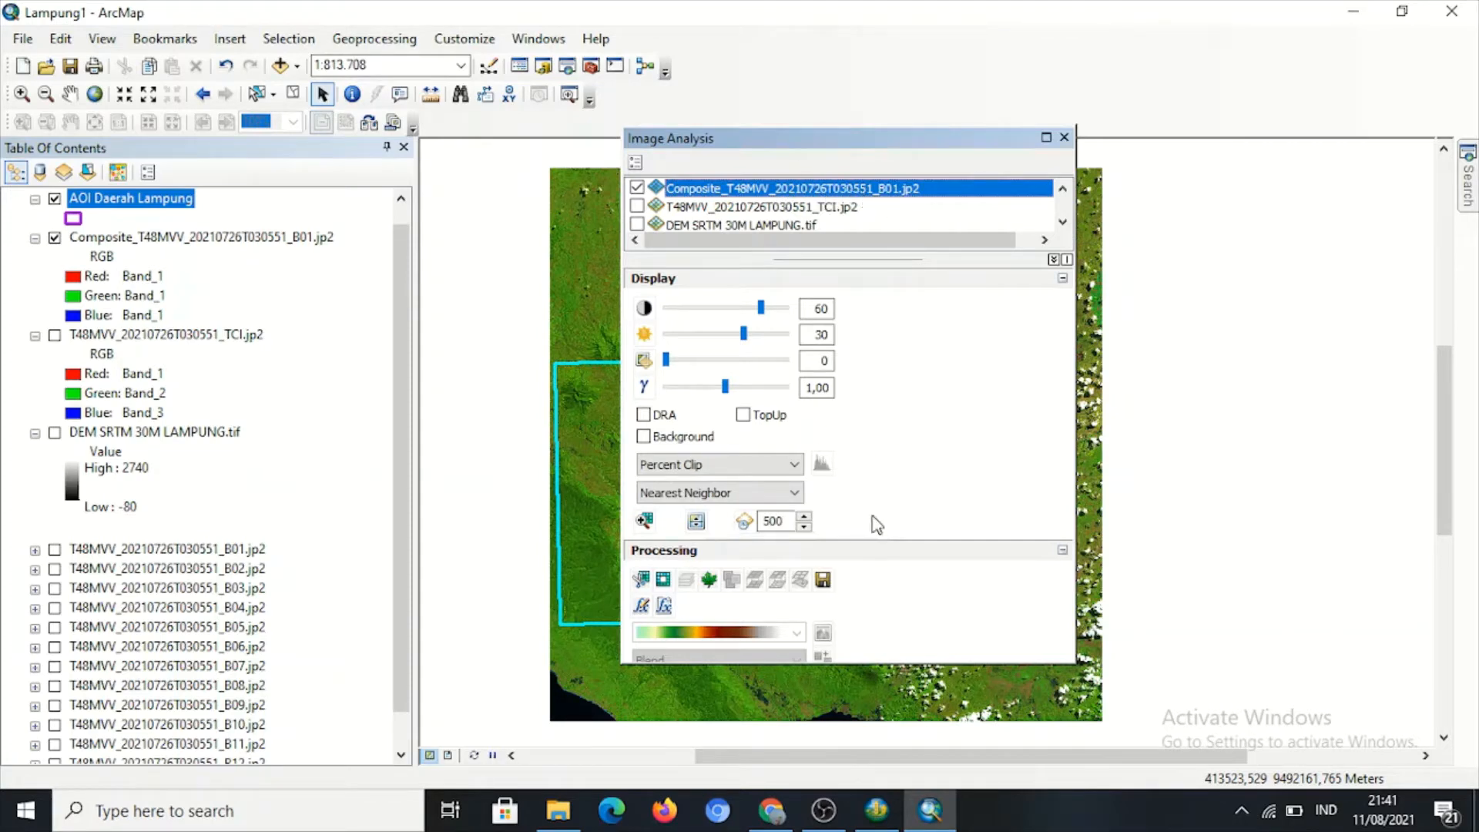
pyautogui.click(641, 578)
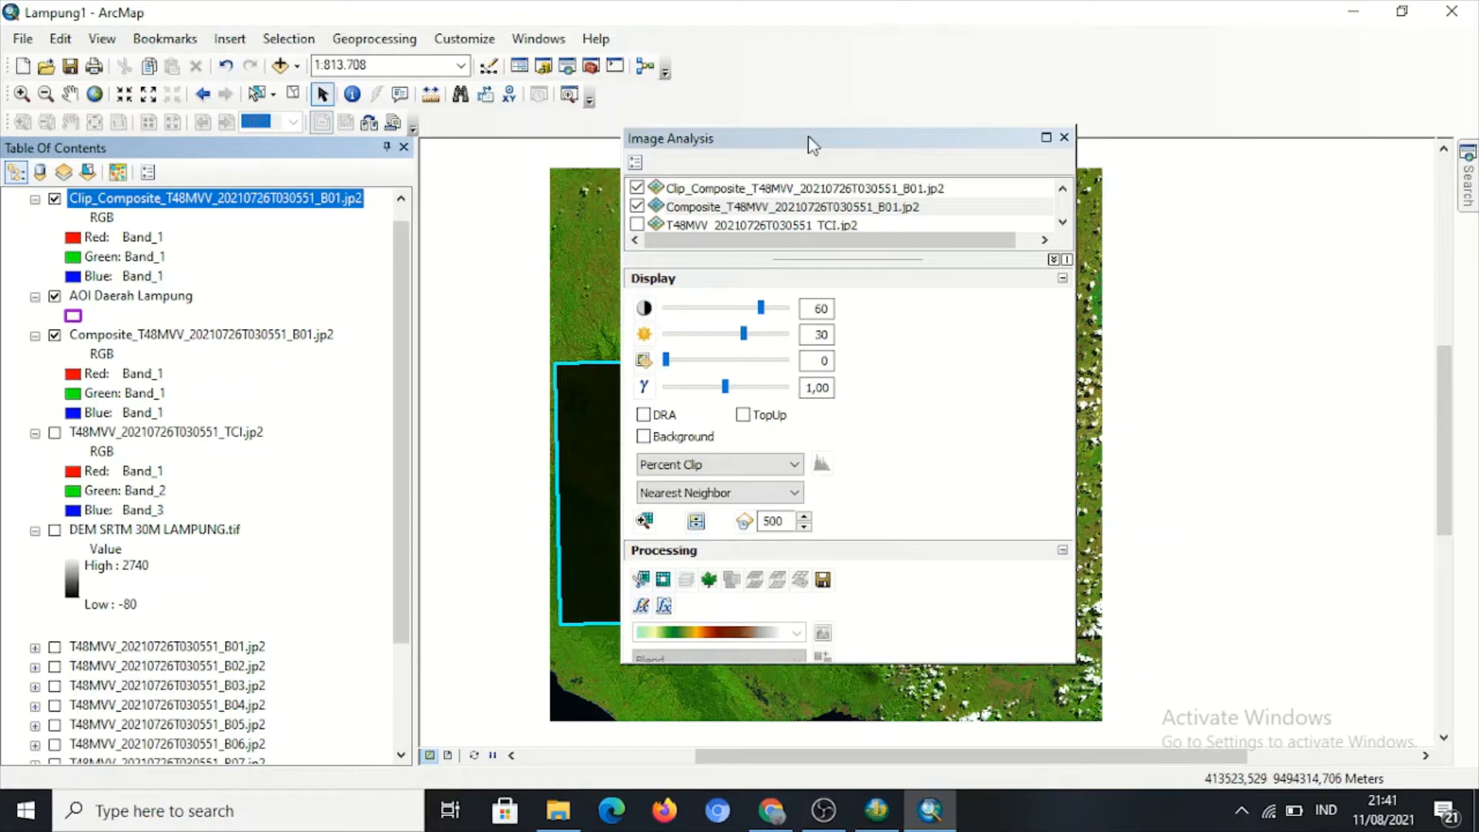
# Hide both the clipped composite layer and the original composite layer.
pyautogui.click(636, 188)
pyautogui.click(637, 205)
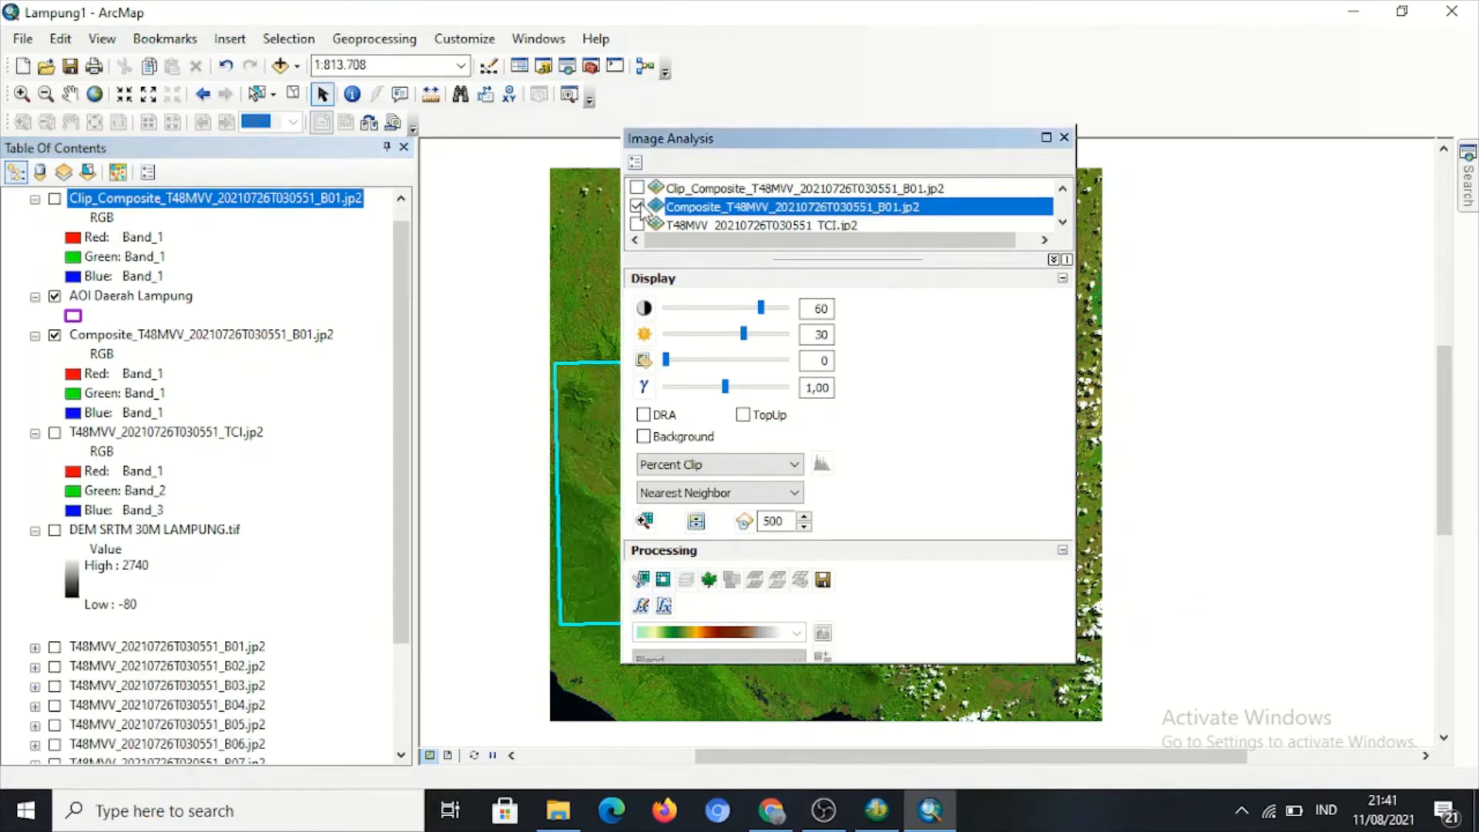
pyautogui.click(636, 207)
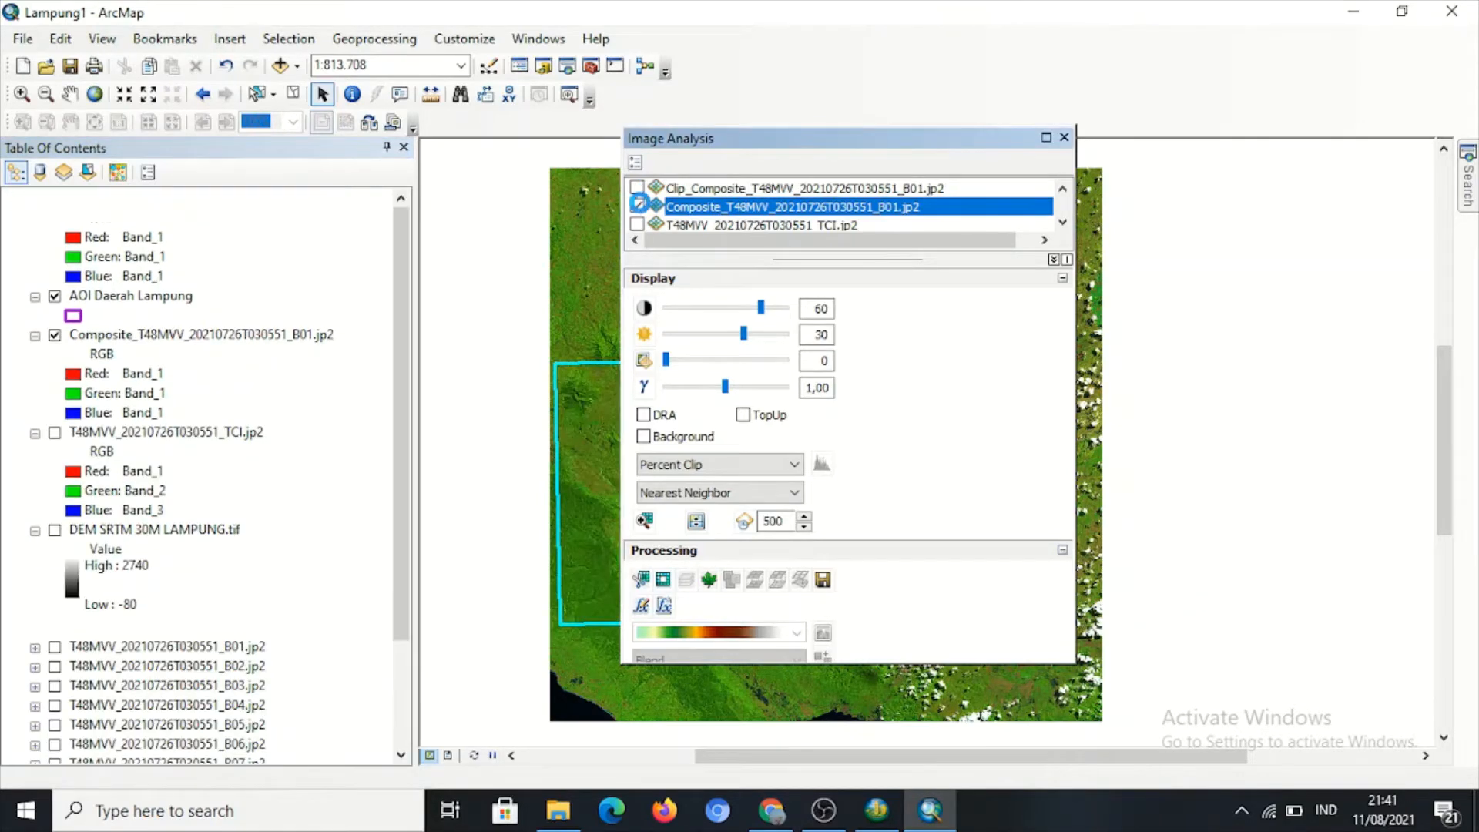
# Show the T48MVV_20210726T030551_TCI.jp2 raster and clip it to the selected AOI polygon with Image Analysis.
pyautogui.click(1063, 223)
pyautogui.click(1063, 223)
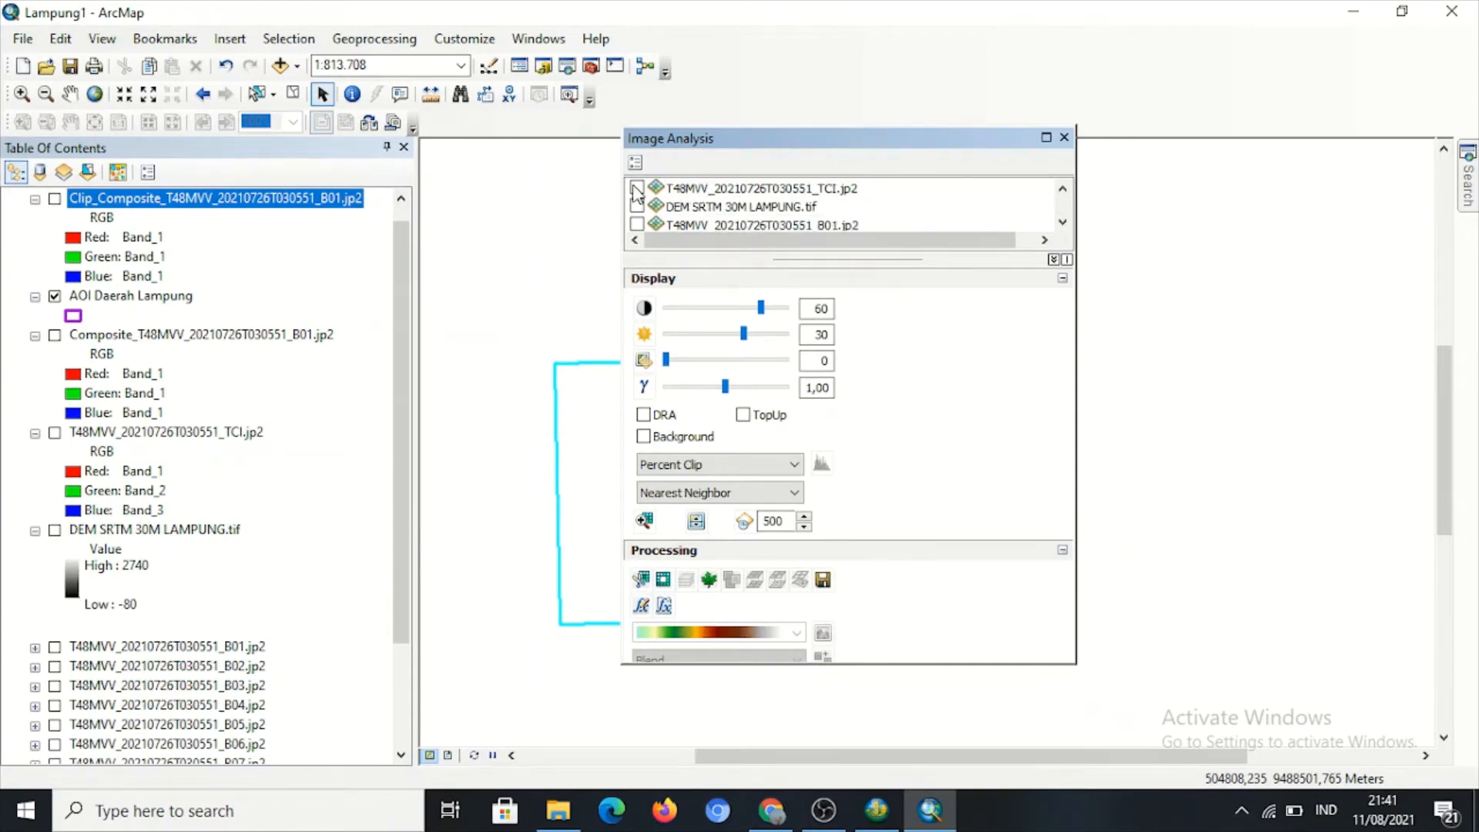
pyautogui.click(636, 188)
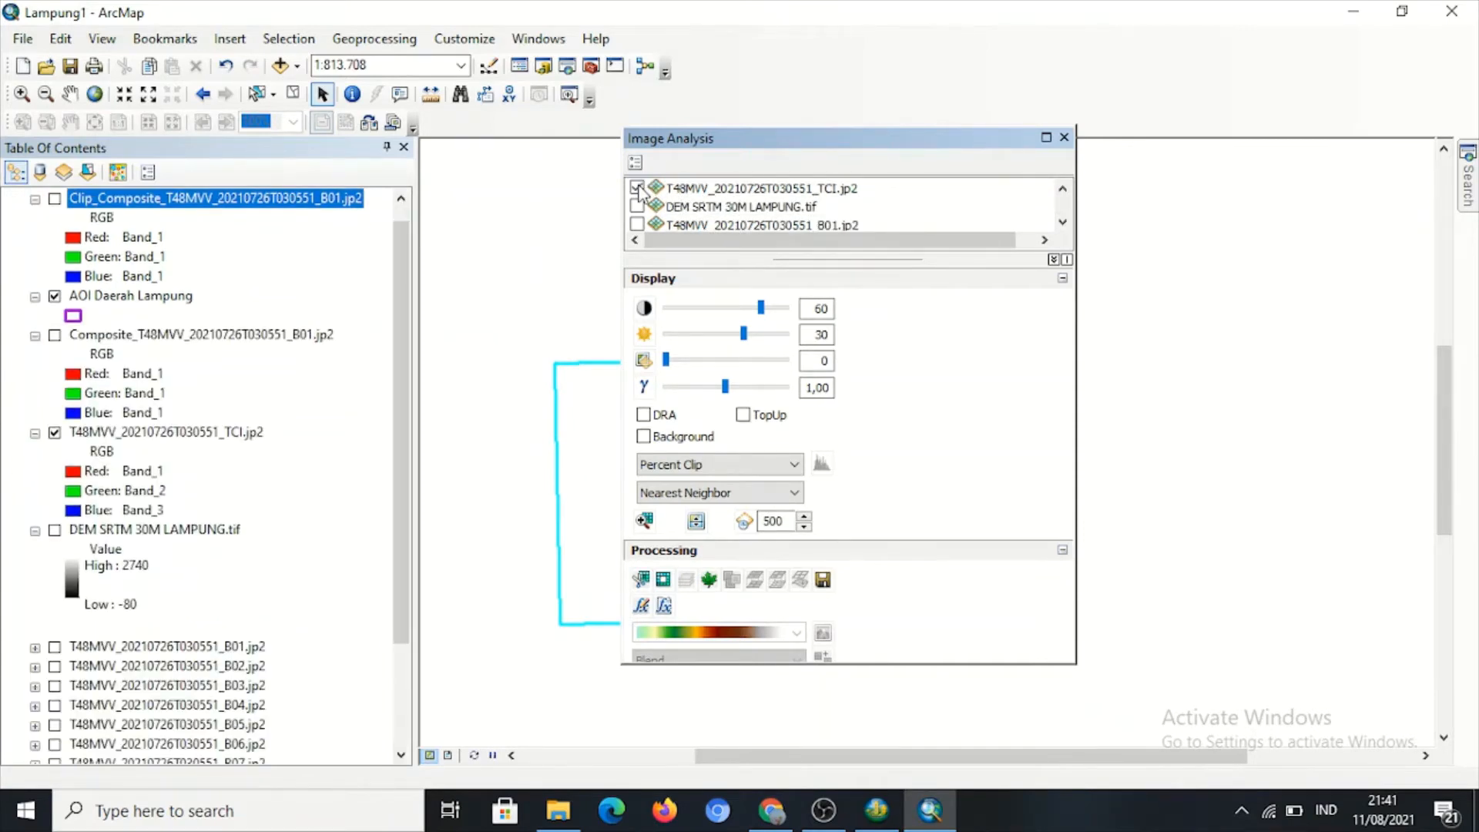
pyautogui.click(696, 192)
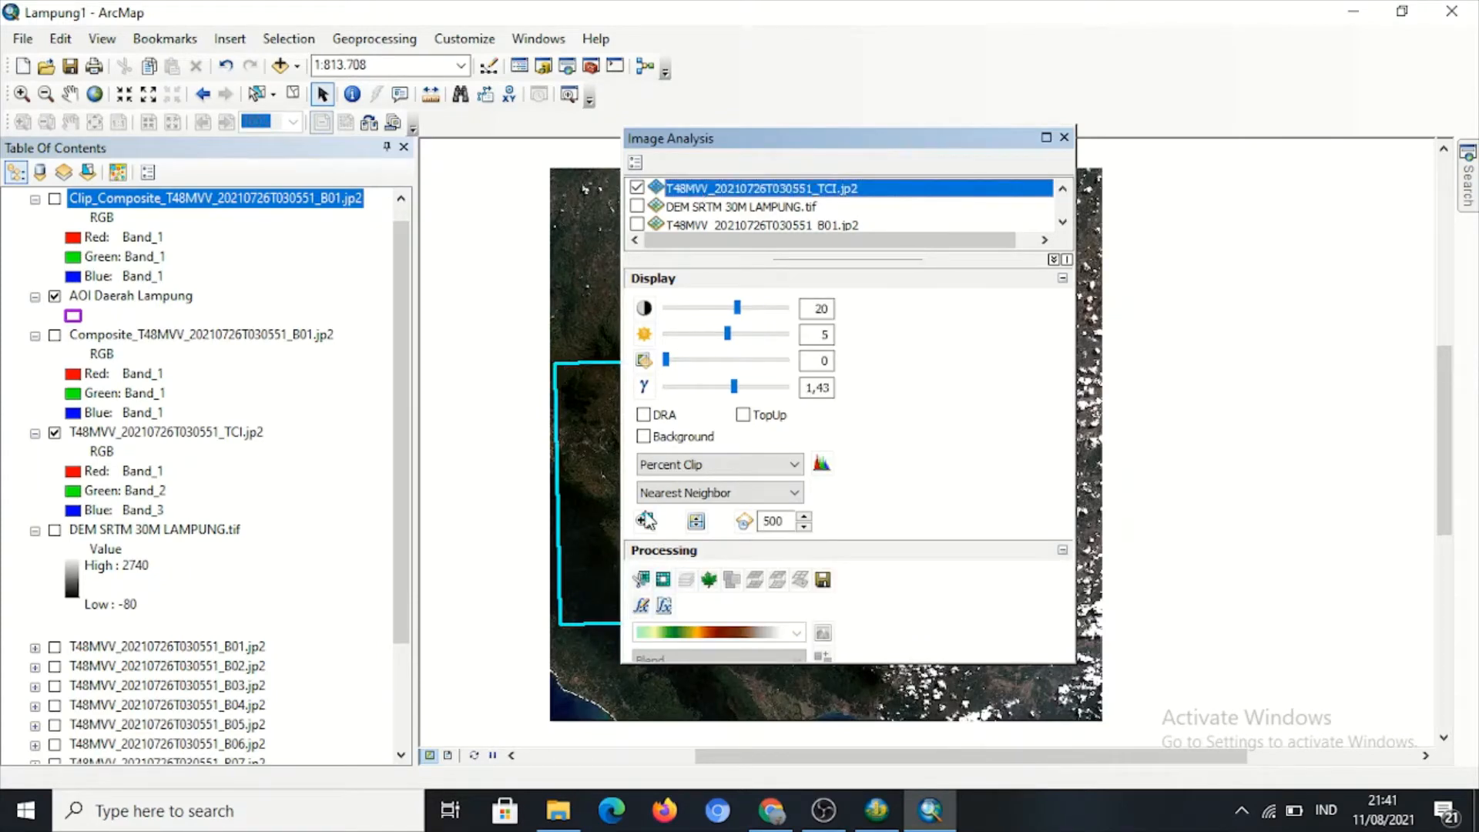
pyautogui.click(642, 579)
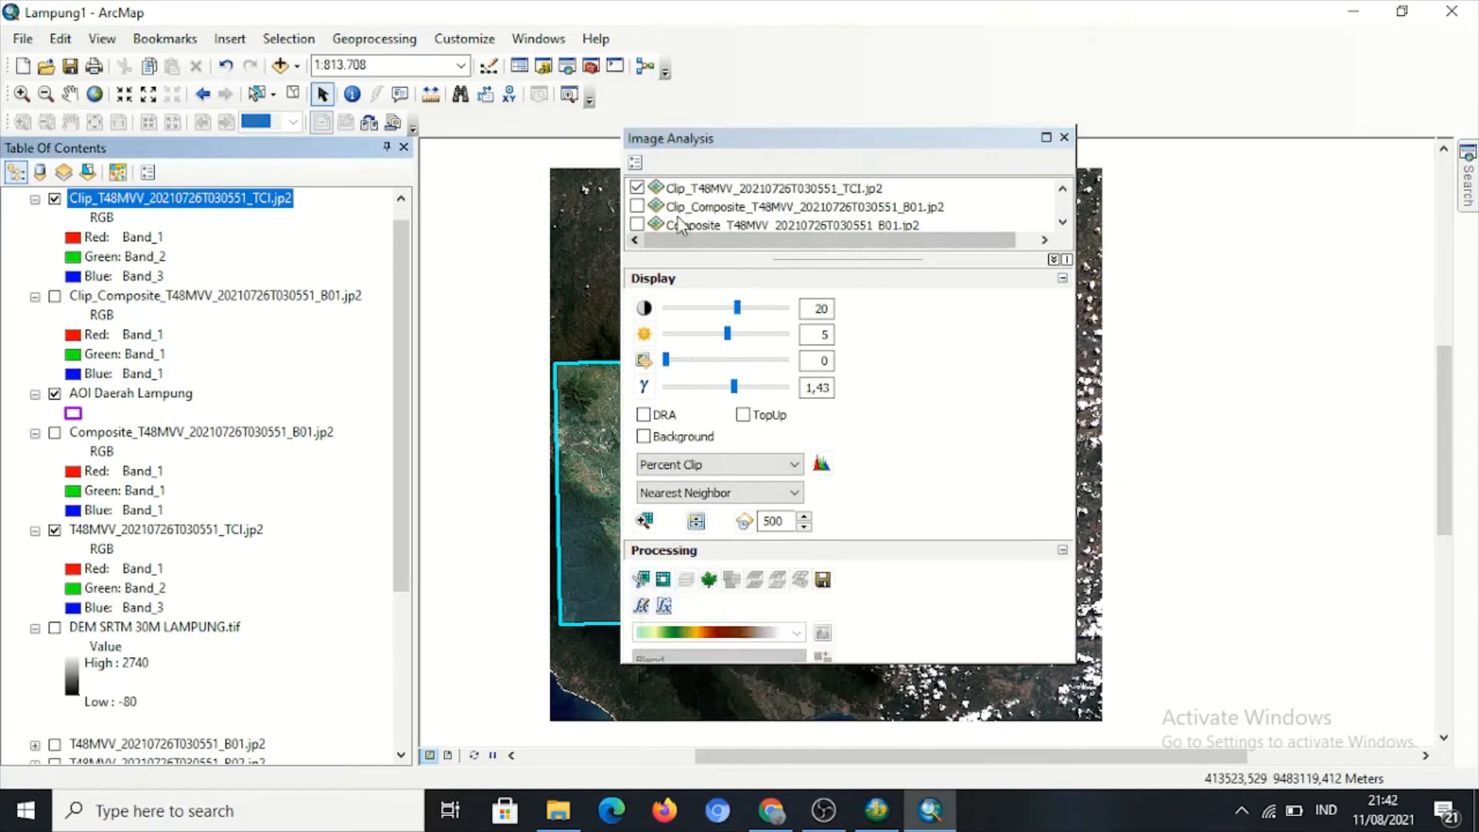
# Hide both the clipped TCI layer and the original TCI layer.
pyautogui.click(637, 189)
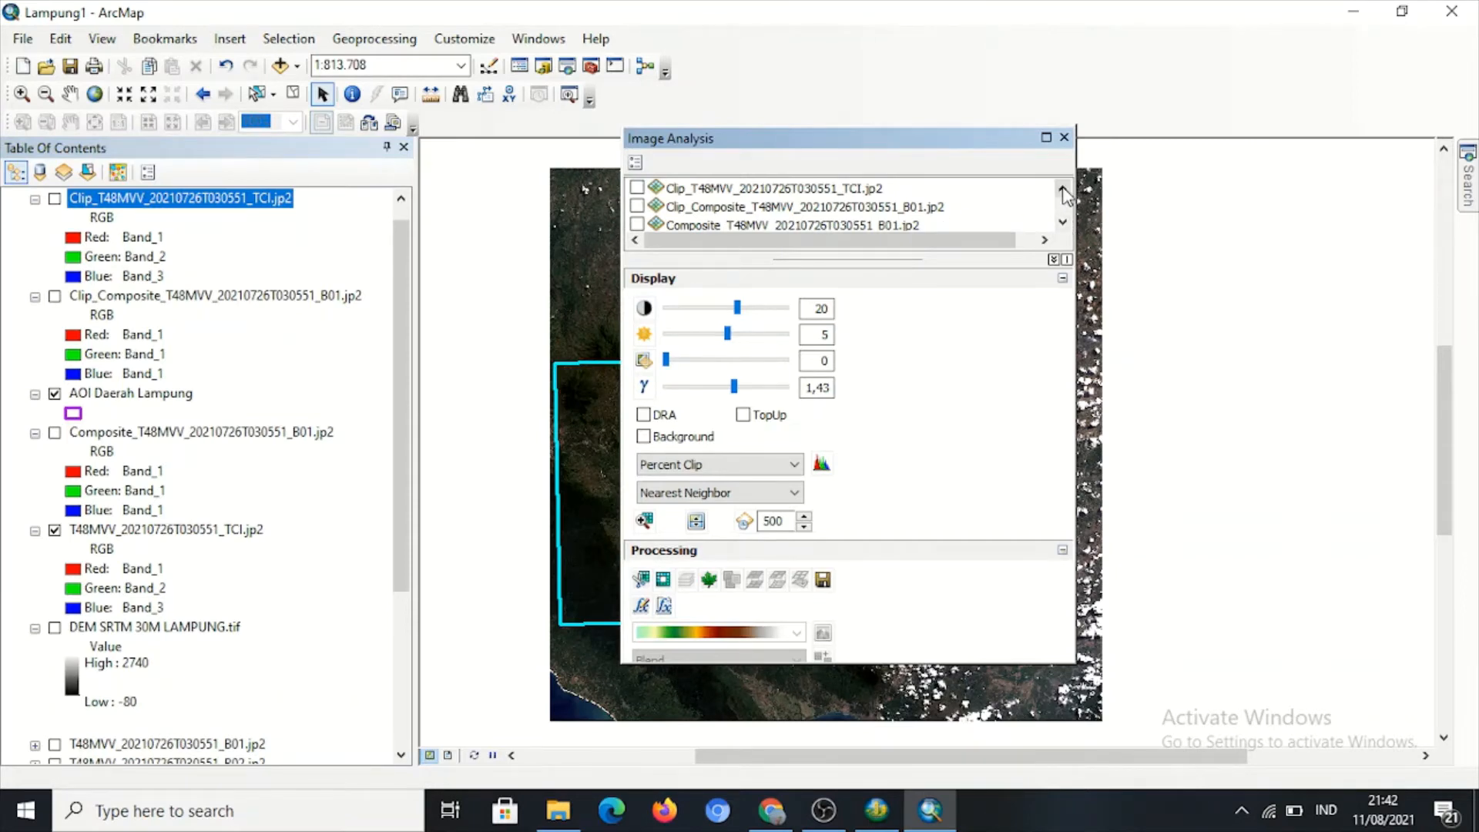
pyautogui.click(1063, 222)
pyautogui.click(1063, 222)
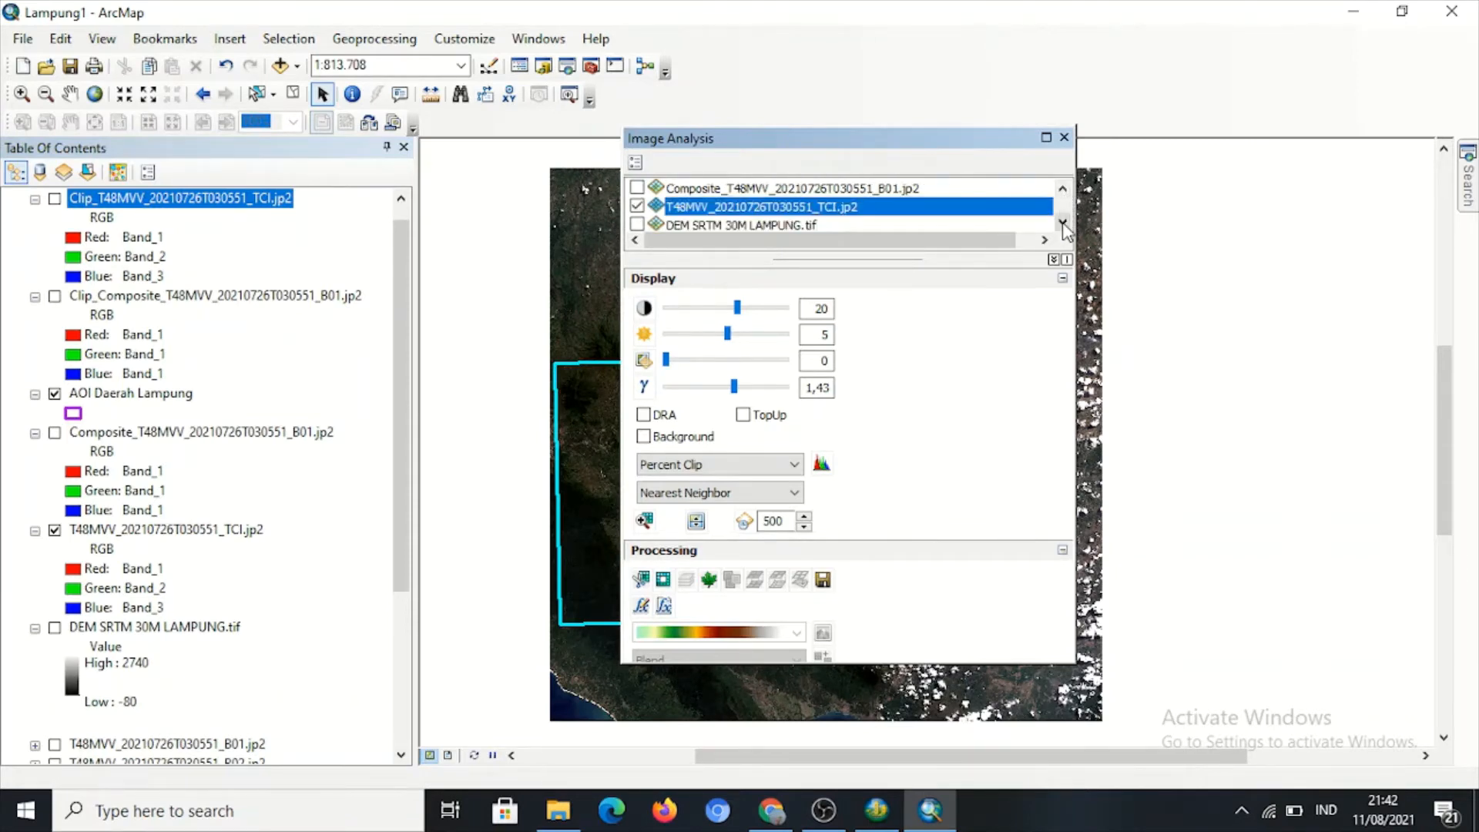
pyautogui.click(1063, 222)
pyautogui.click(637, 188)
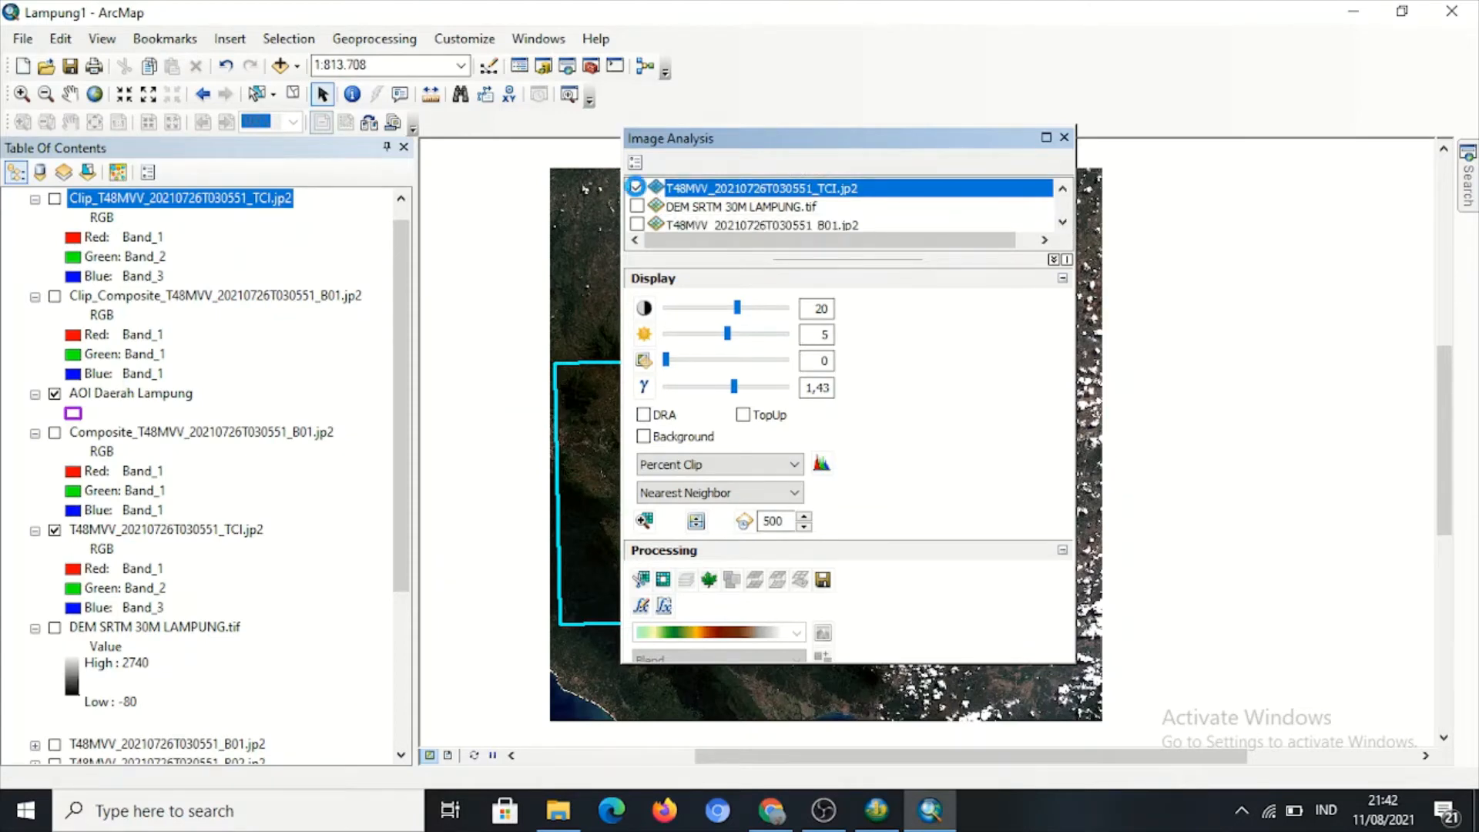
# Show the DEM SRTM 30M LAMPUNG.tif raster, clip it to the selected AOI polygon, and close Image Analysis.
pyautogui.click(637, 206)
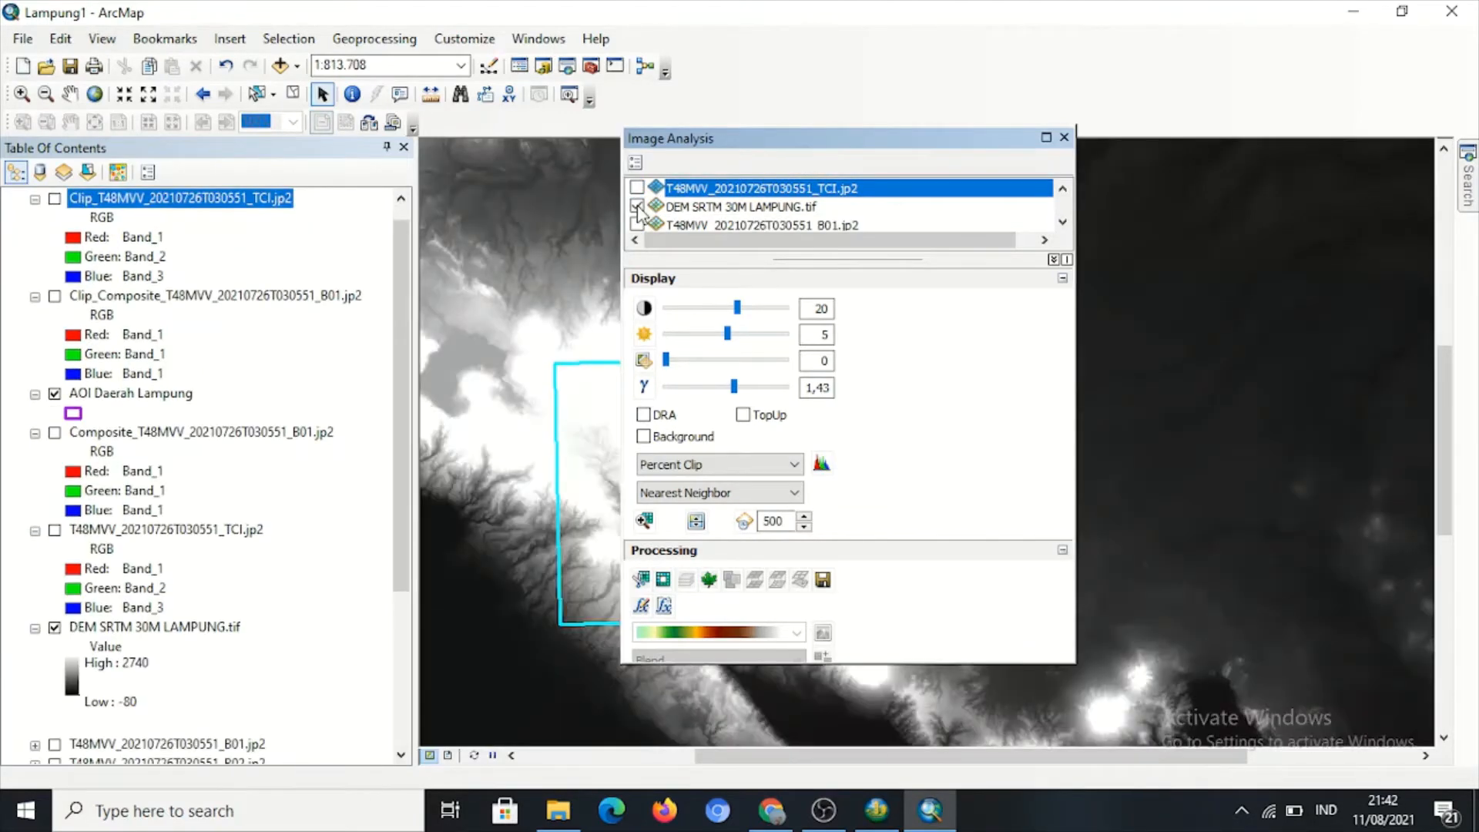
pyautogui.click(711, 208)
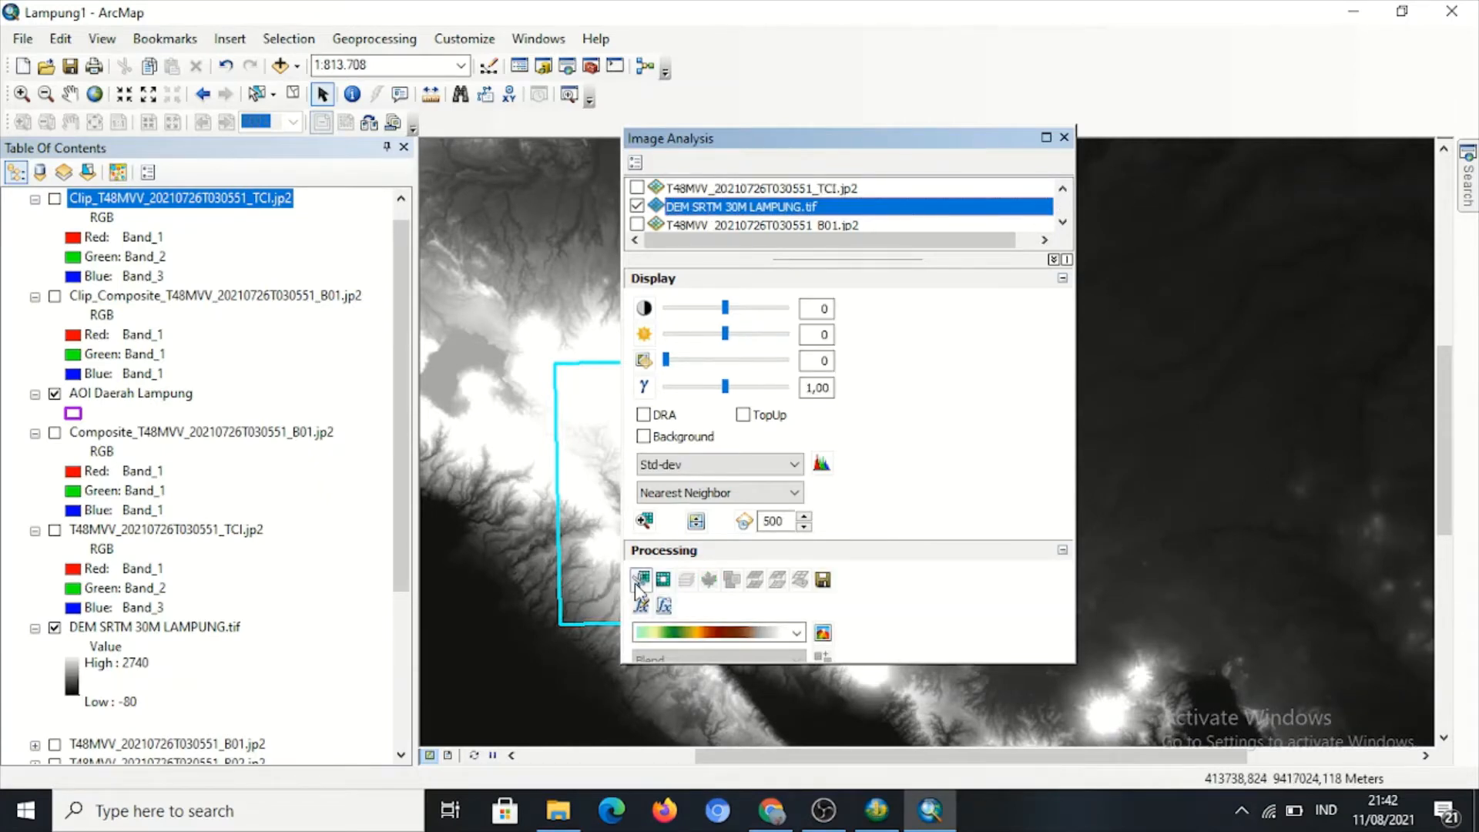
pyautogui.click(640, 581)
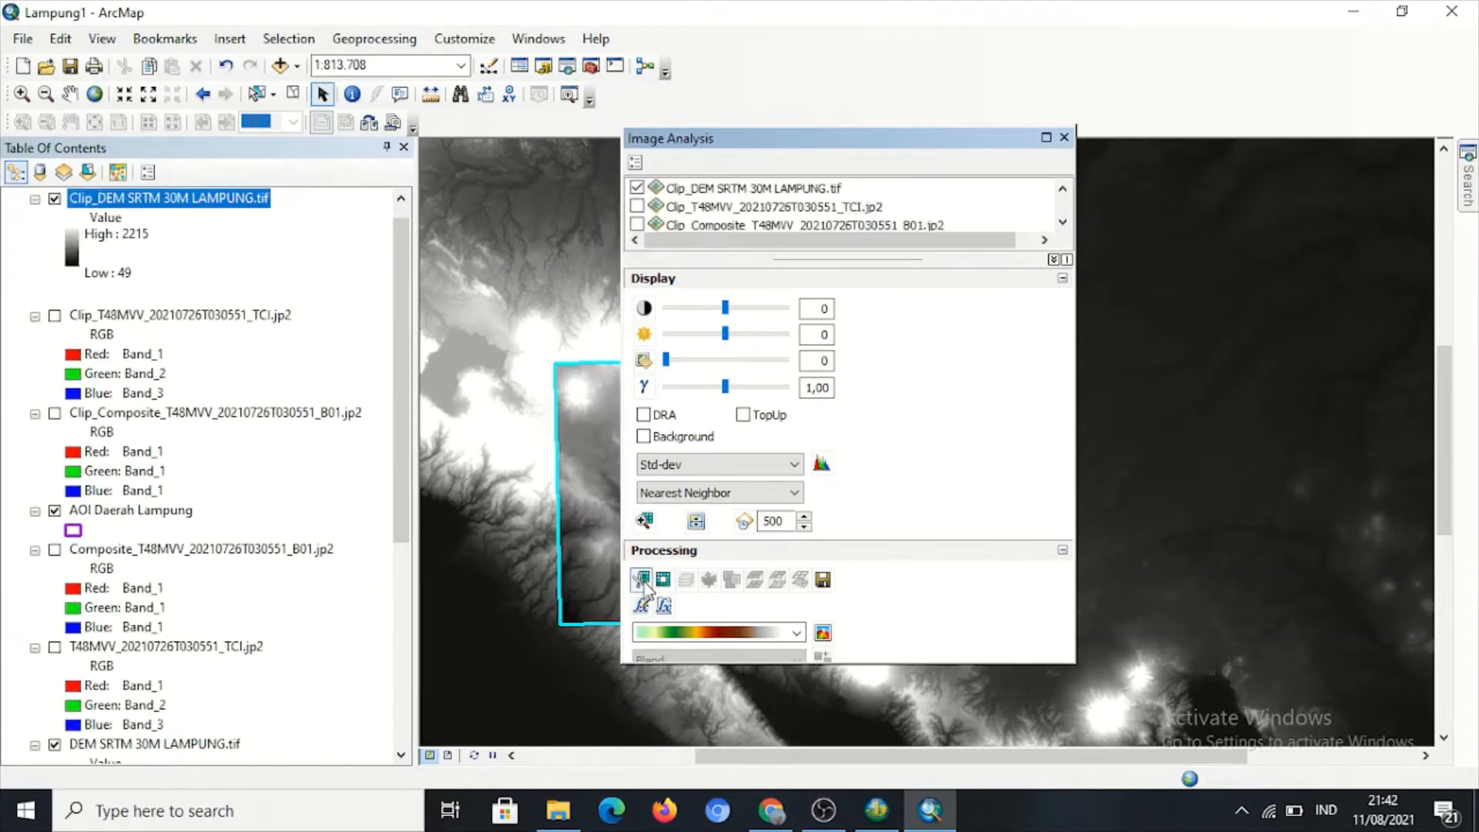
pyautogui.click(1064, 138)
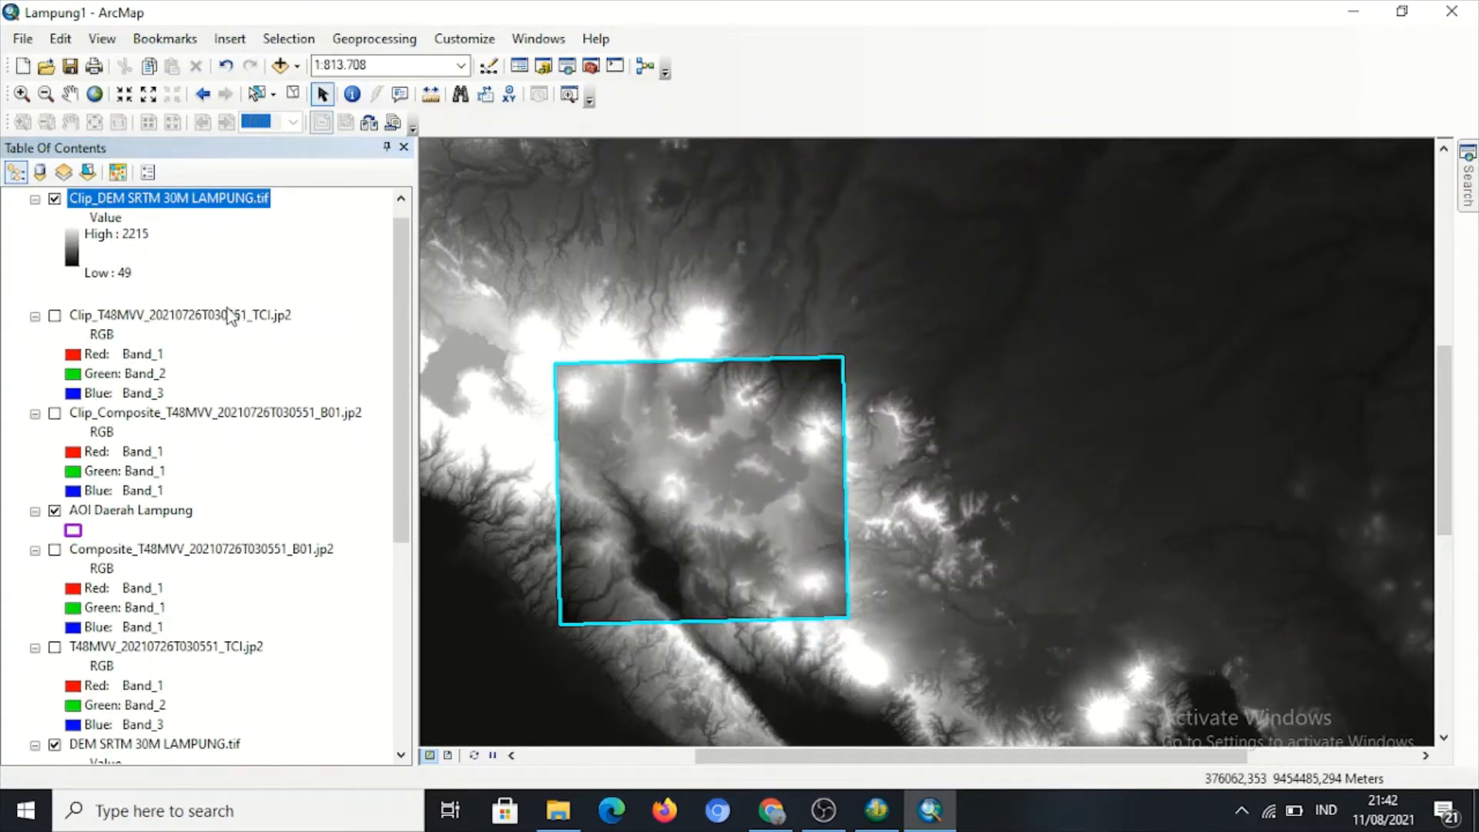
# Make the clipped TCI and clipped composite layers visible again.
pyautogui.click(55, 316)
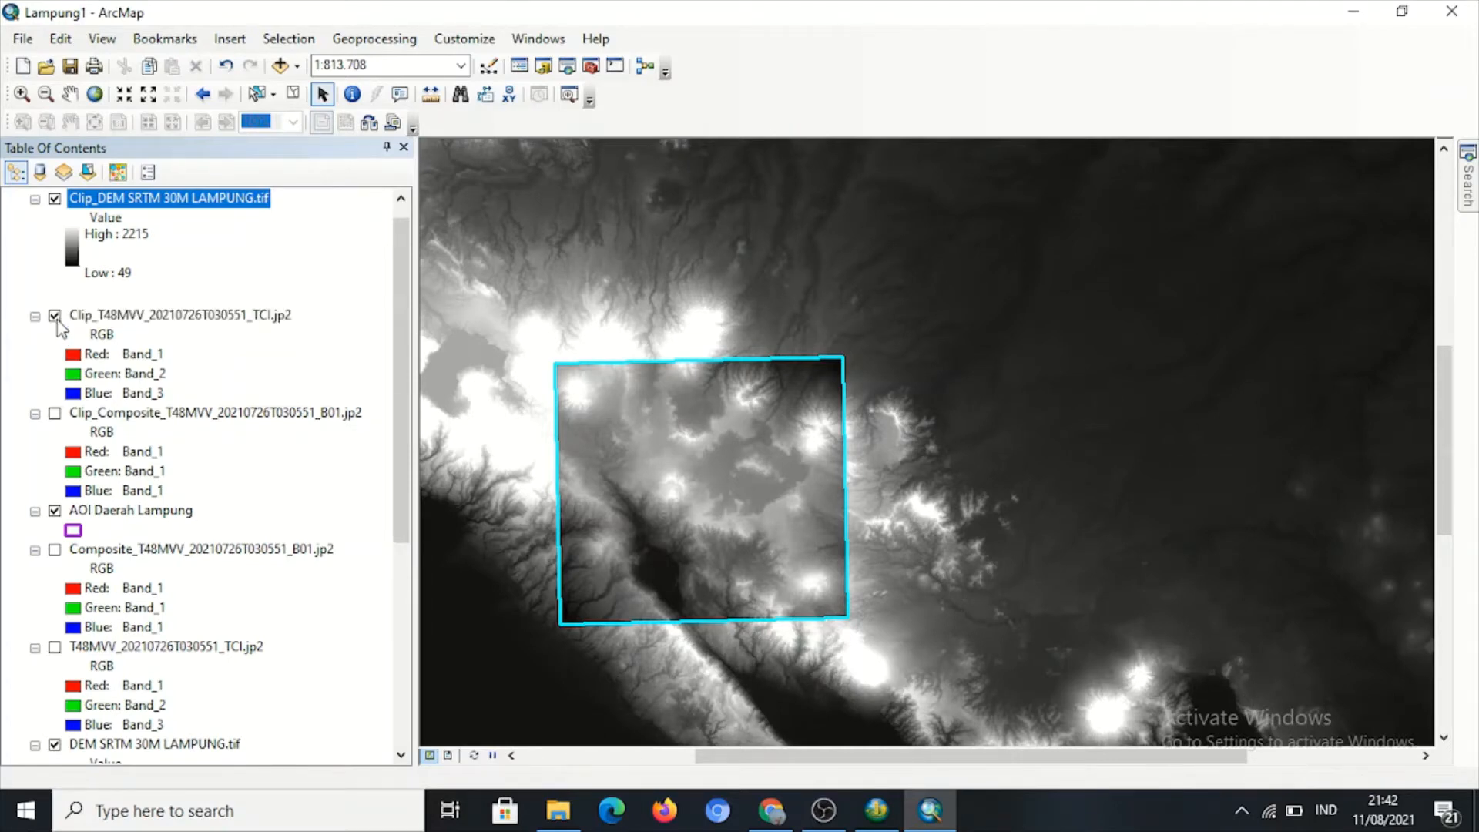
pyautogui.click(55, 413)
# Hide the original DEM layer and collapse the legends of the original DEM, TCI and composite layers.
pyautogui.moveTo(394, 443); pyautogui.dragTo(396, 587)
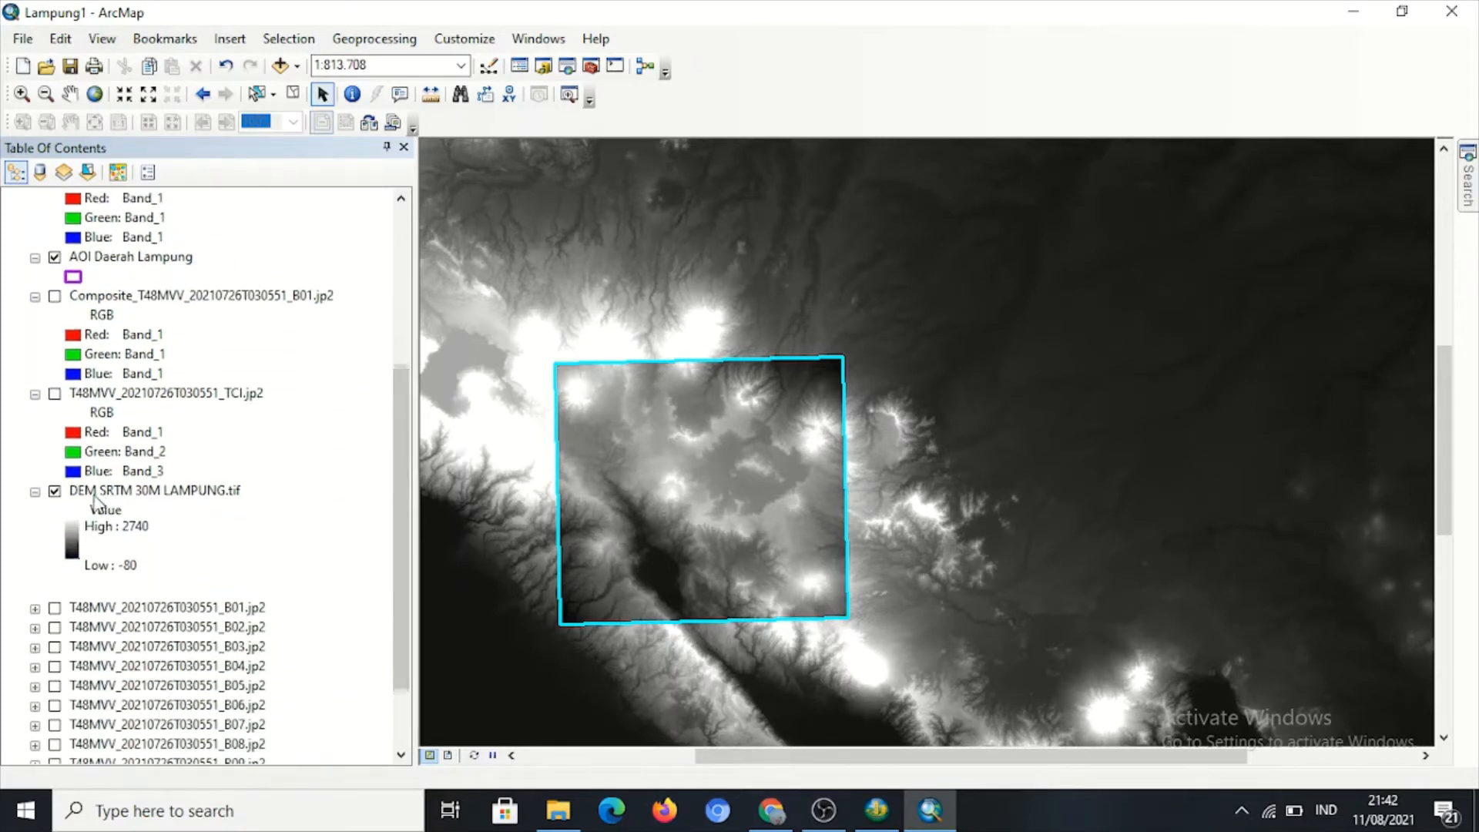
pyautogui.click(35, 492)
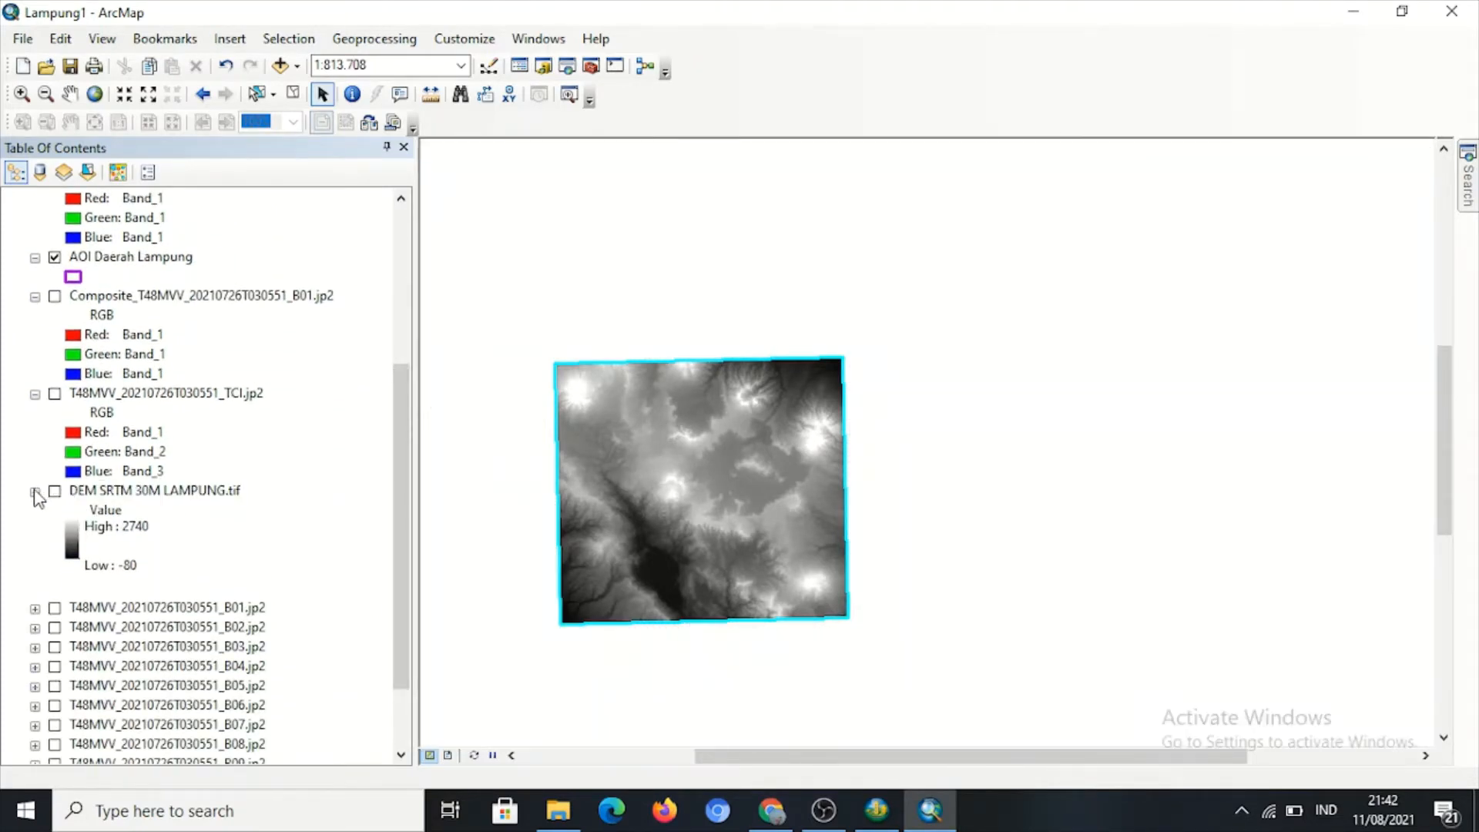
pyautogui.click(34, 395)
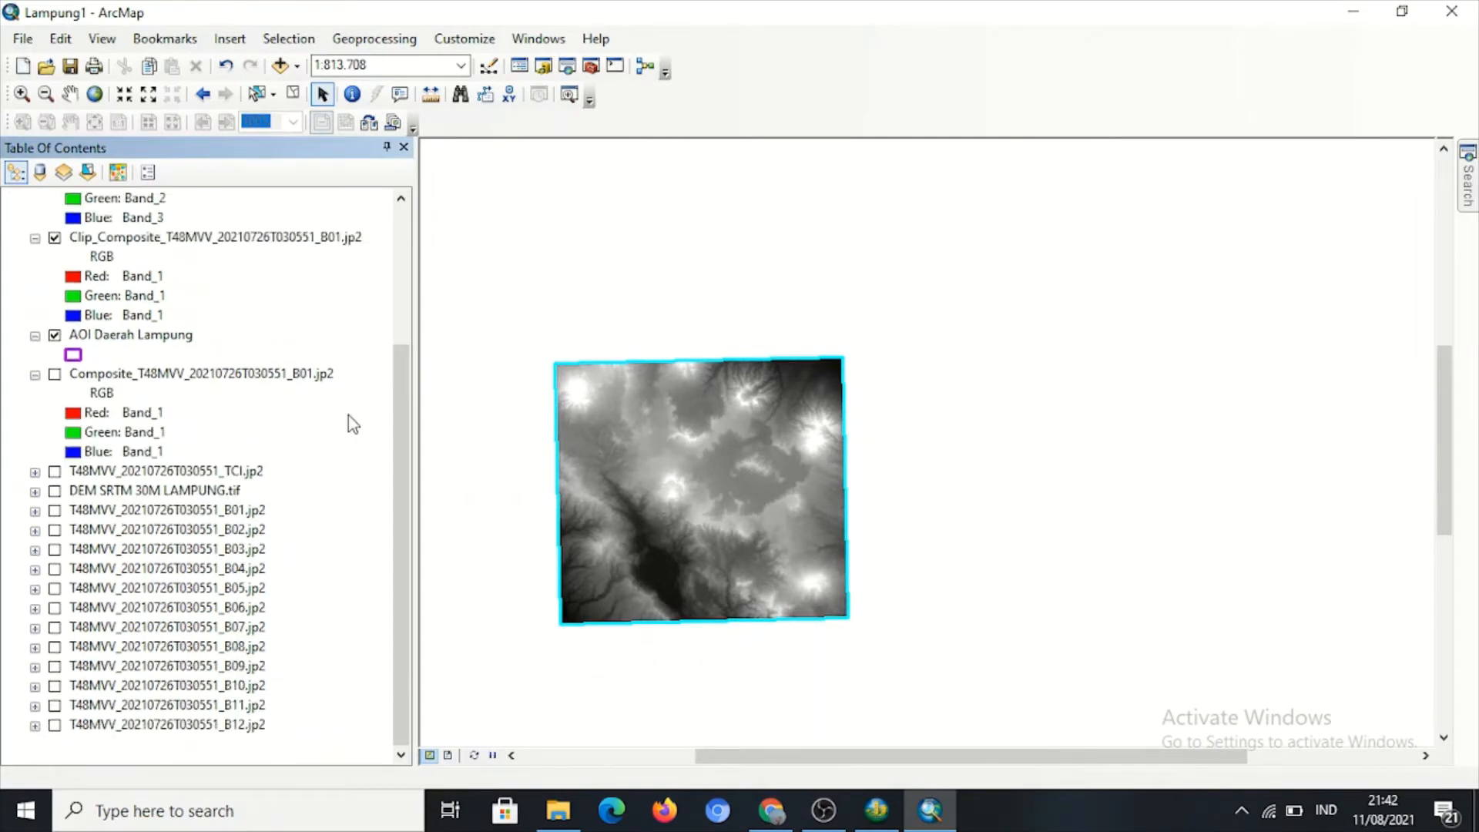
pyautogui.scroll(2, 396, 413)
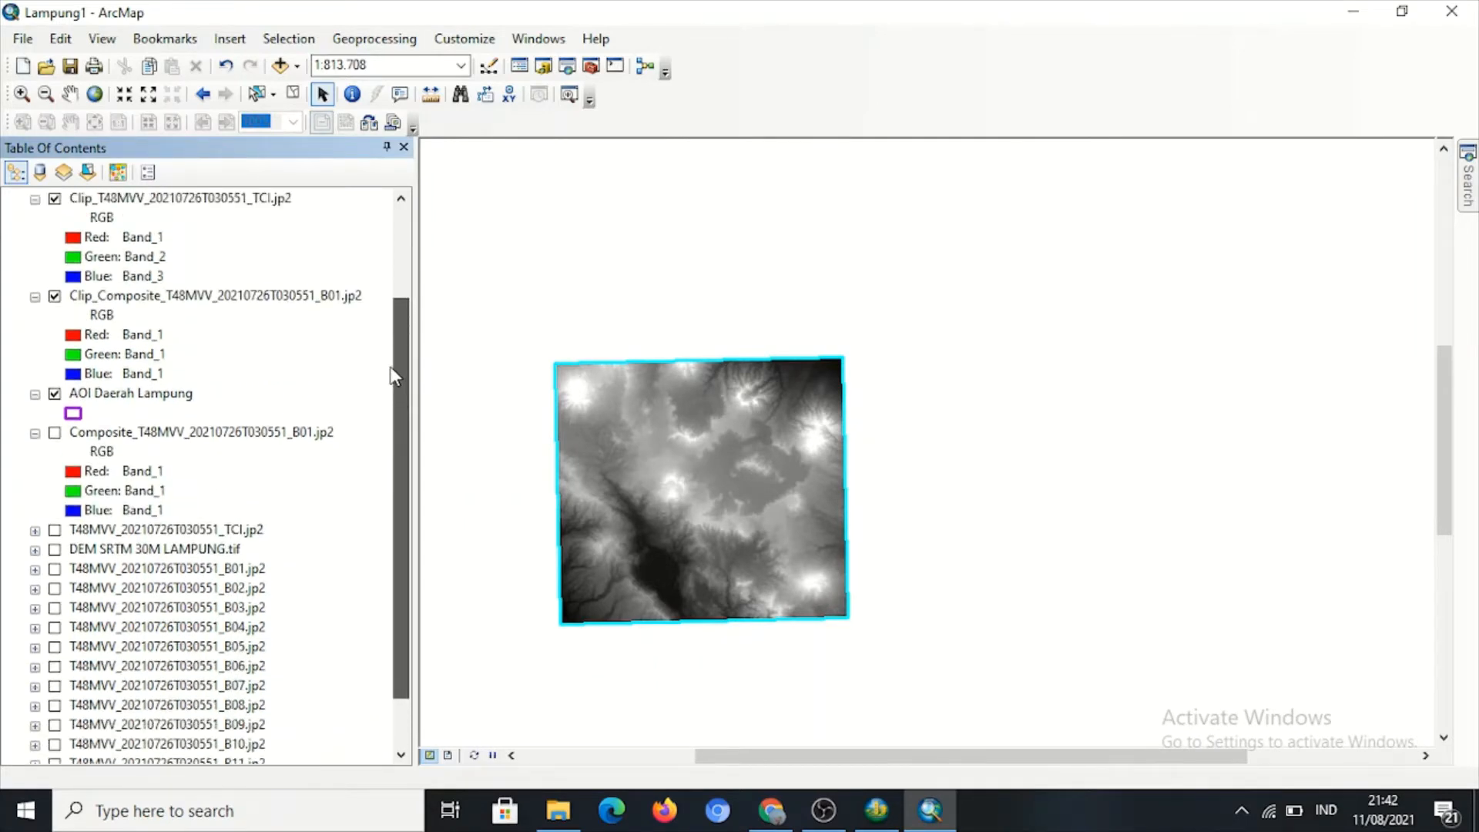
pyautogui.click(35, 472)
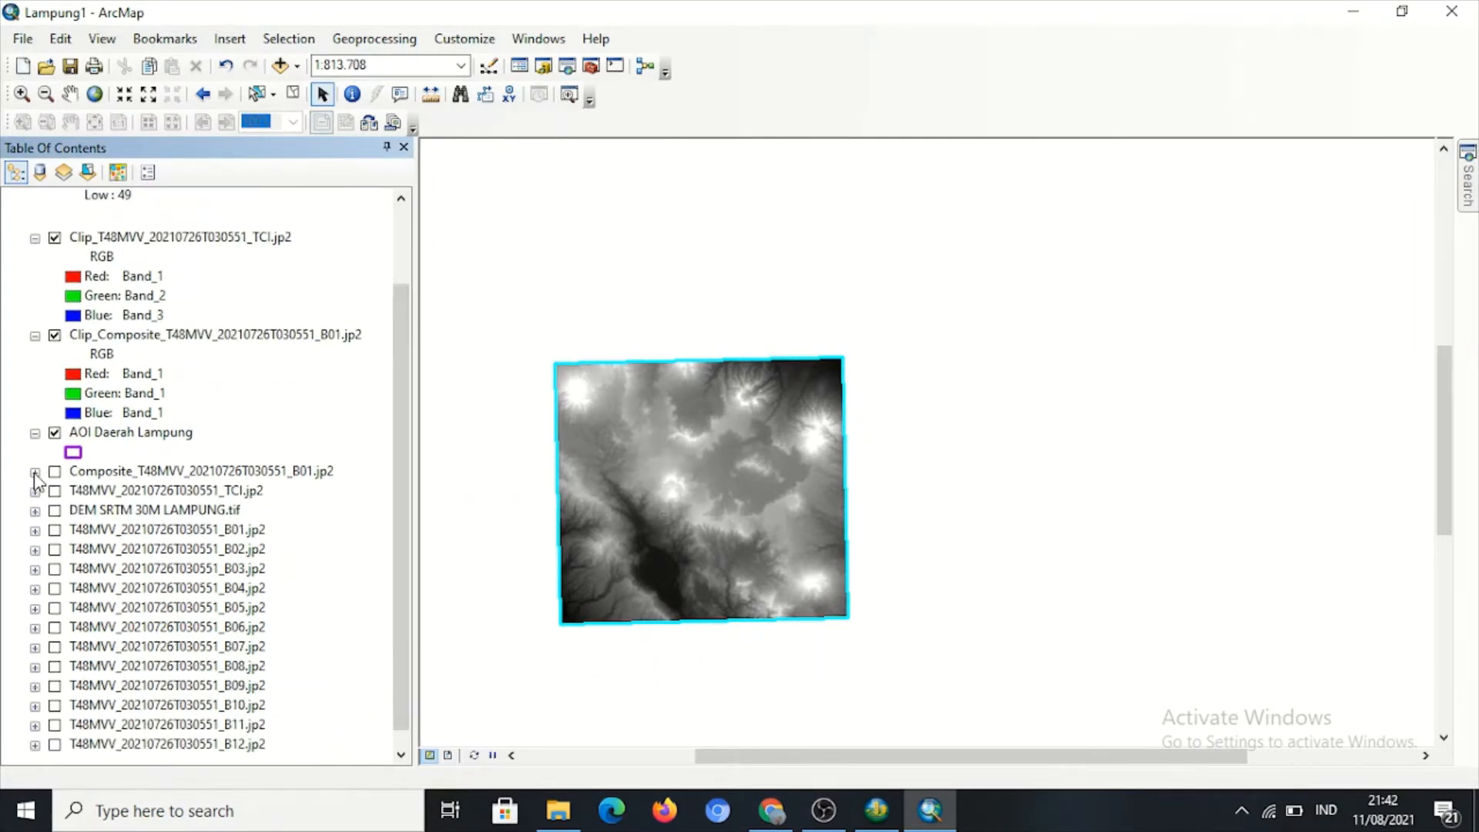
pyautogui.moveTo(406, 432); pyautogui.dragTo(404, 339)
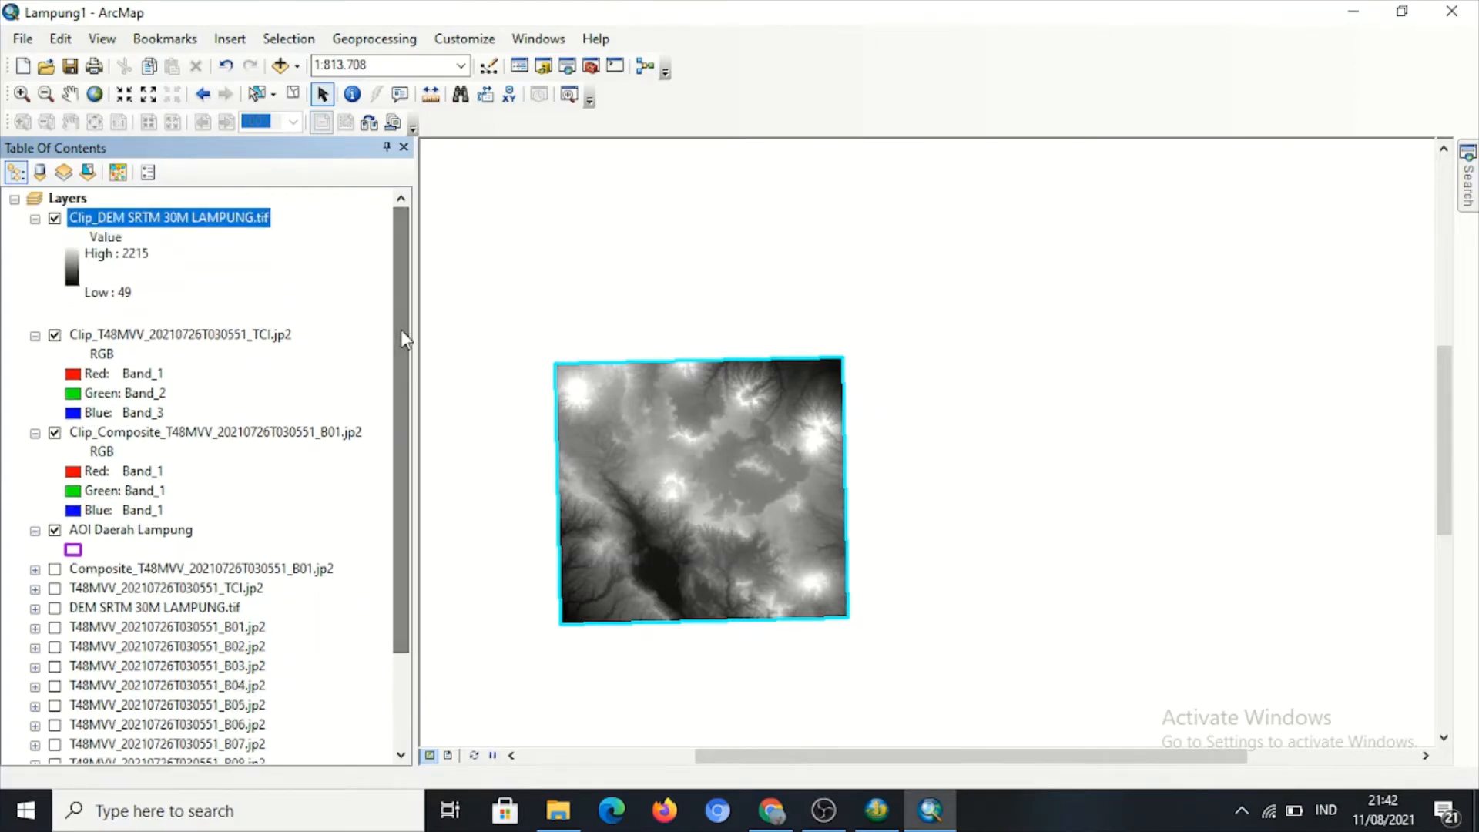
# Start a raster data export of the Clip_DEM SRTM 30M LAMPUNG.tif layer with the Video Yt 1 folder as output location.
pyautogui.click(251, 220)
pyautogui.click(319, 222)
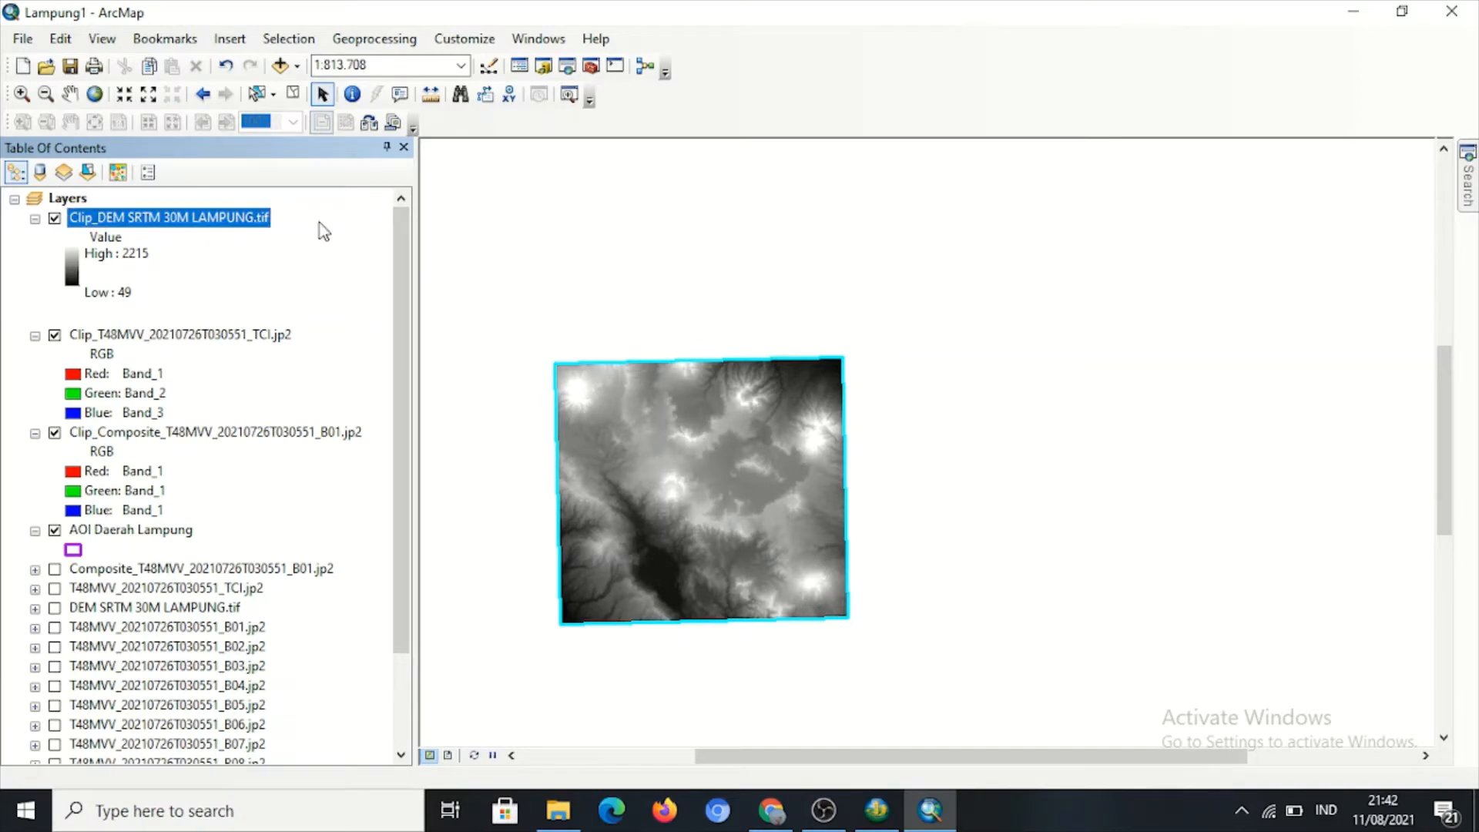
pyautogui.rightClick(267, 218)
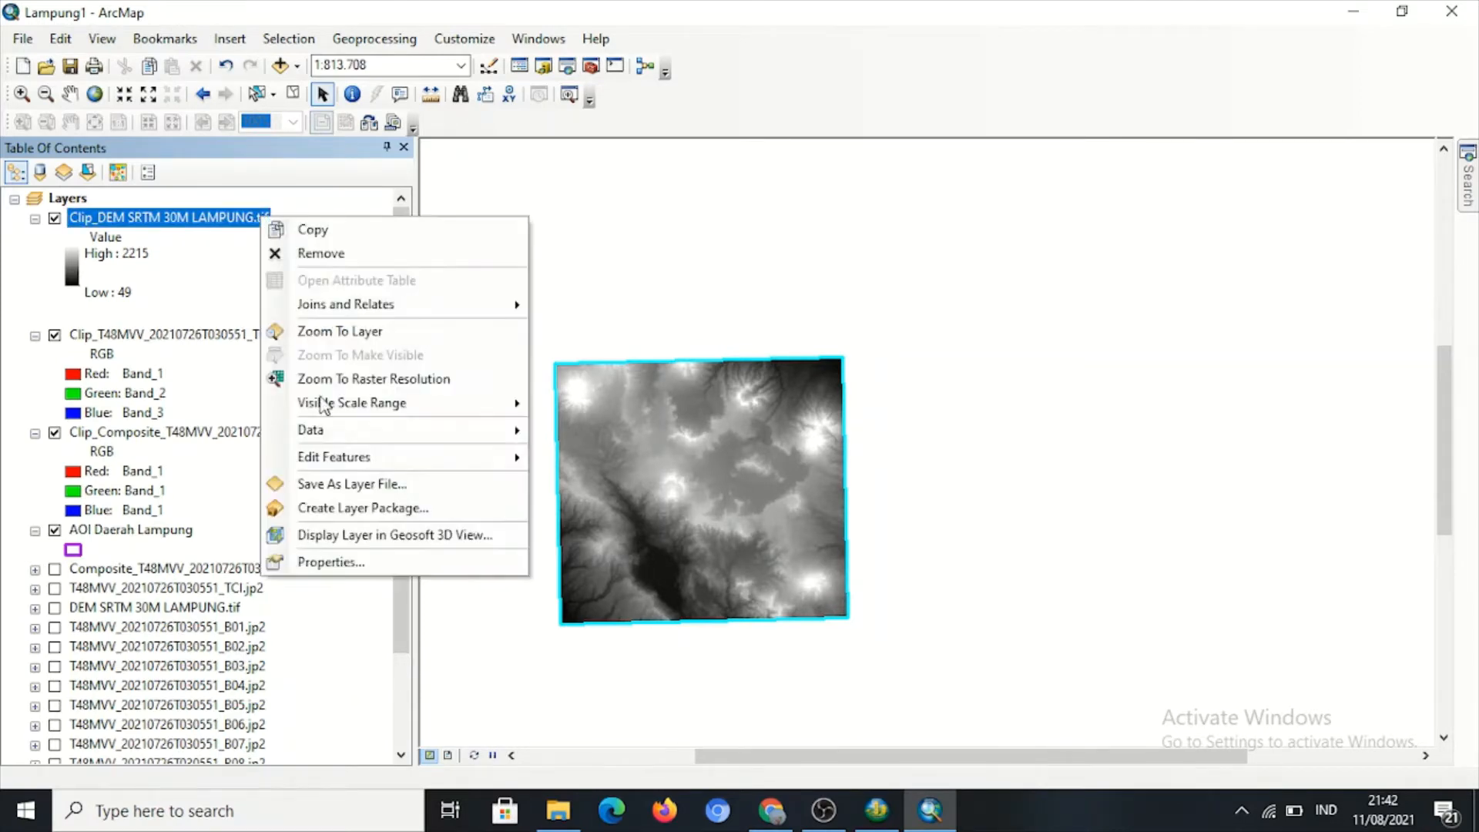
pyautogui.moveTo(387, 437)
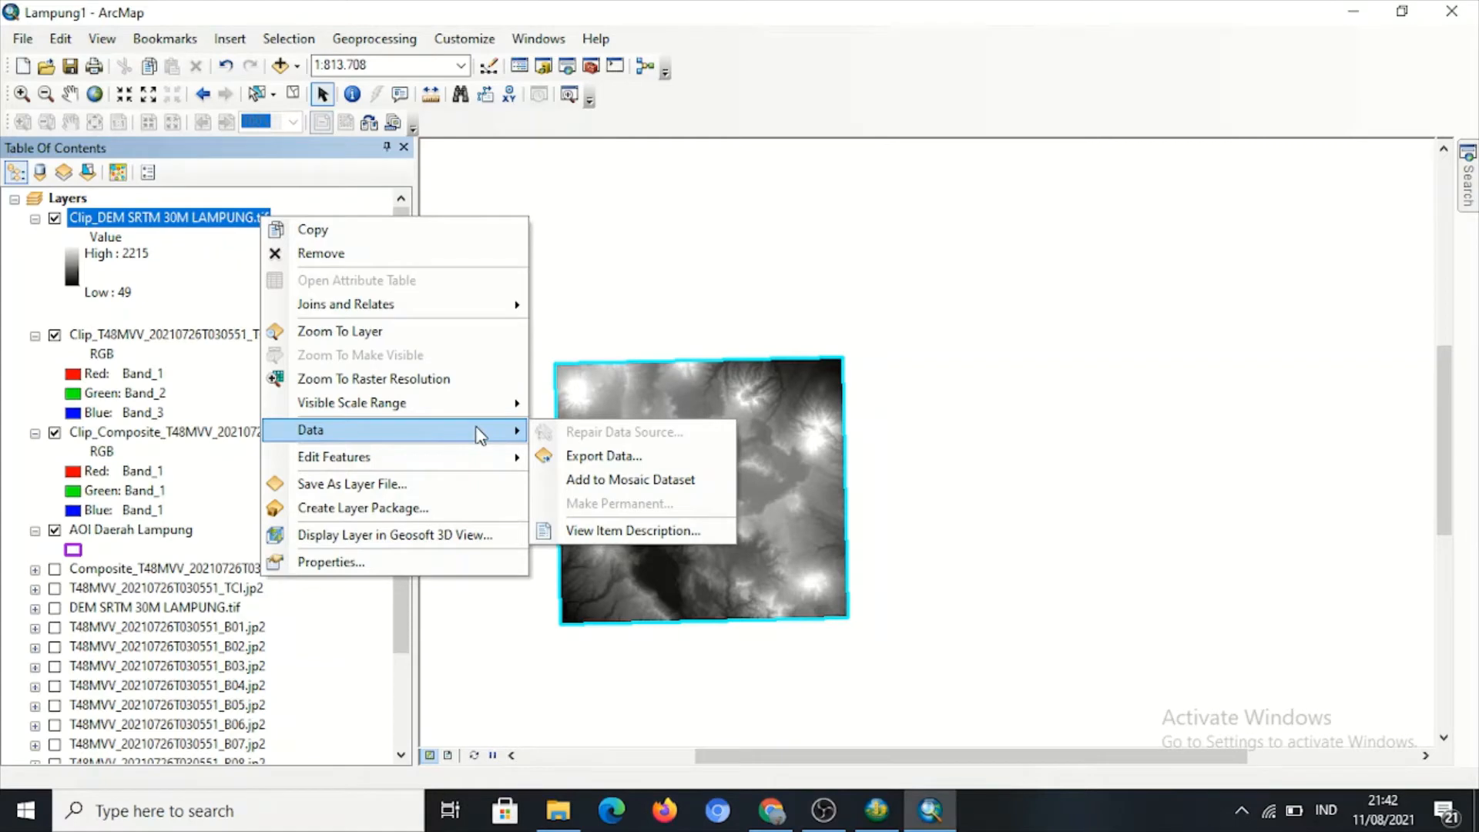
pyautogui.click(624, 459)
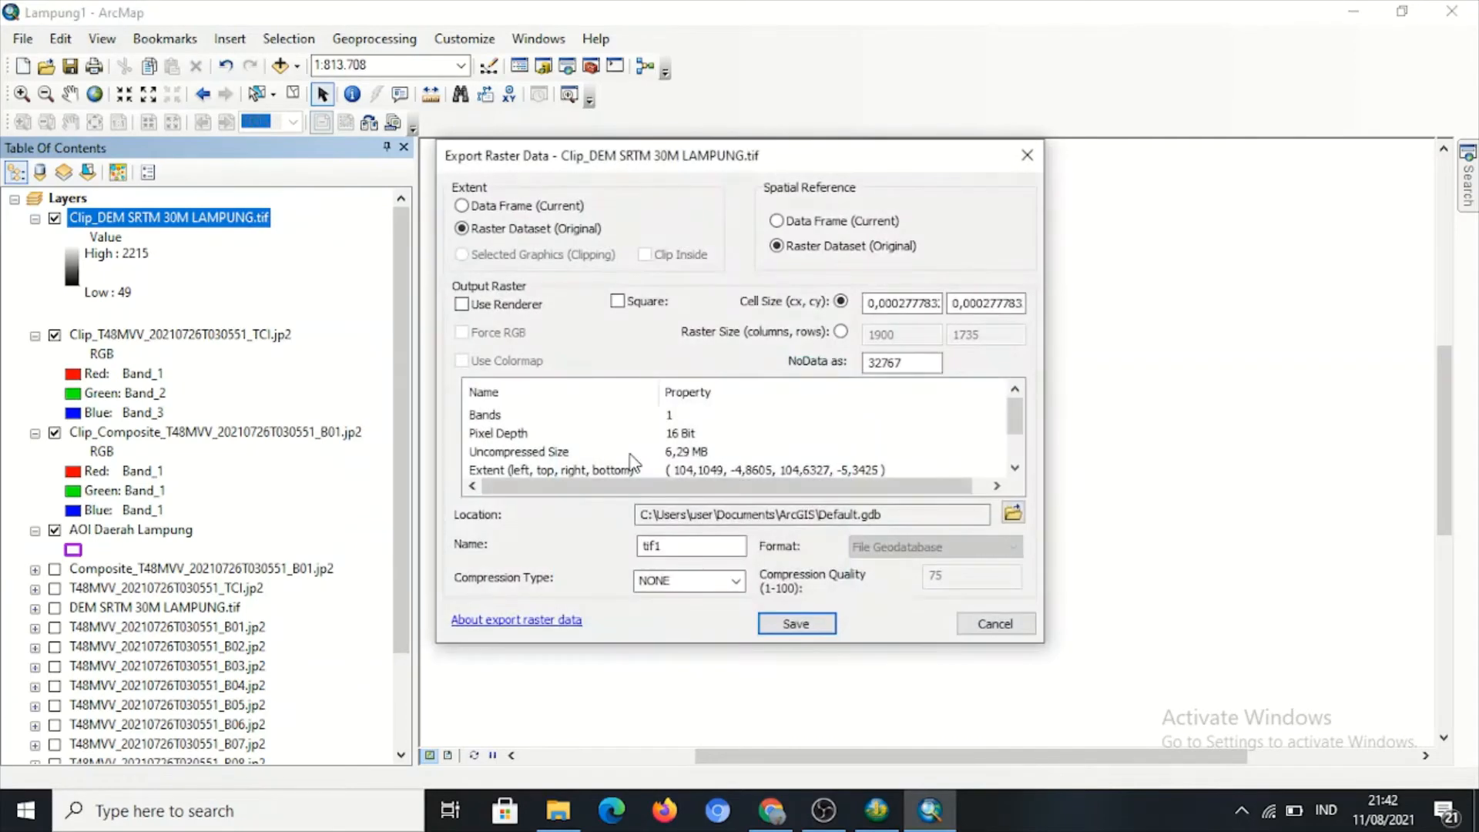
pyautogui.click(1013, 513)
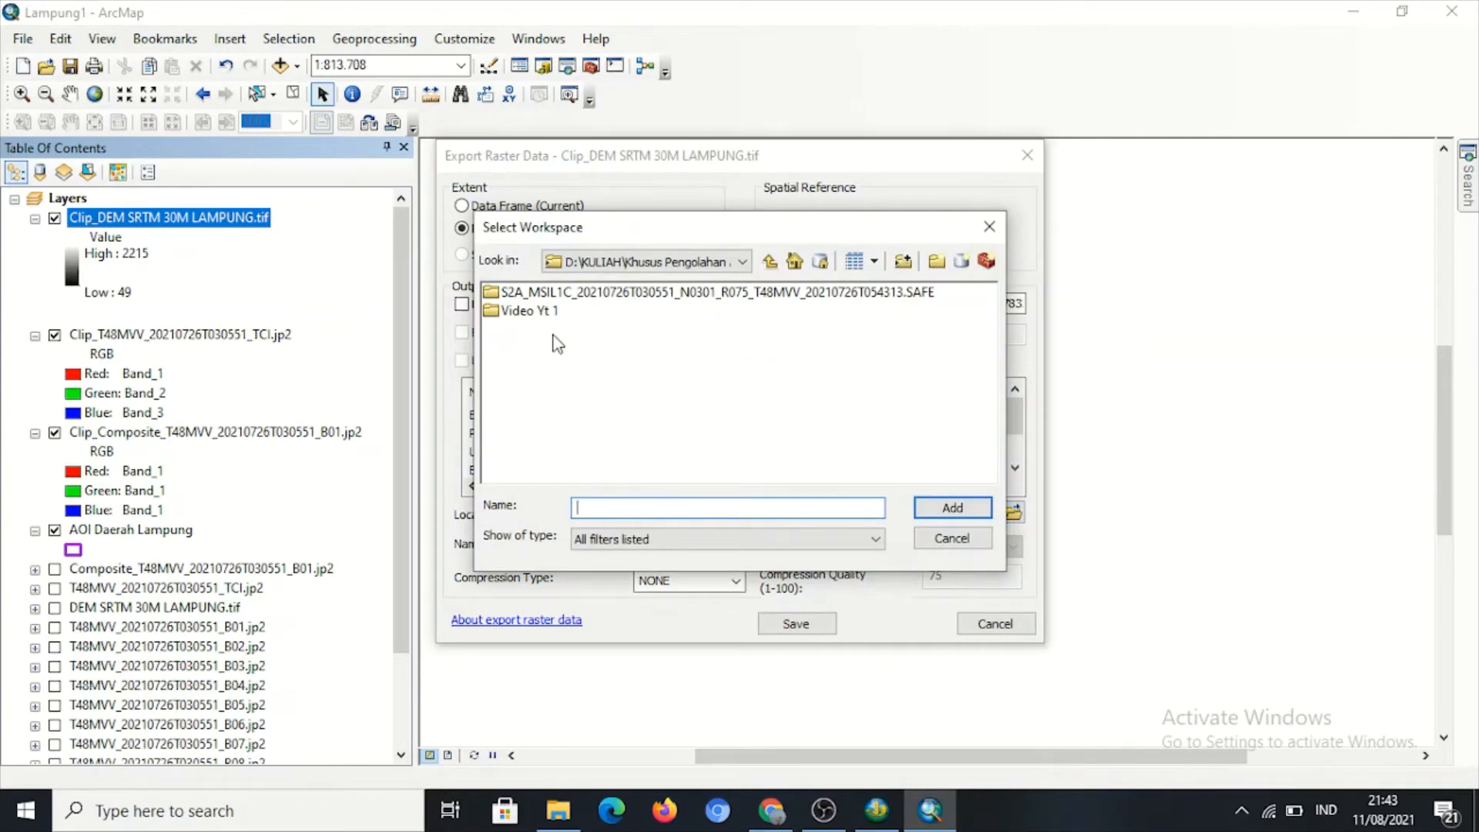
pyautogui.click(539, 312)
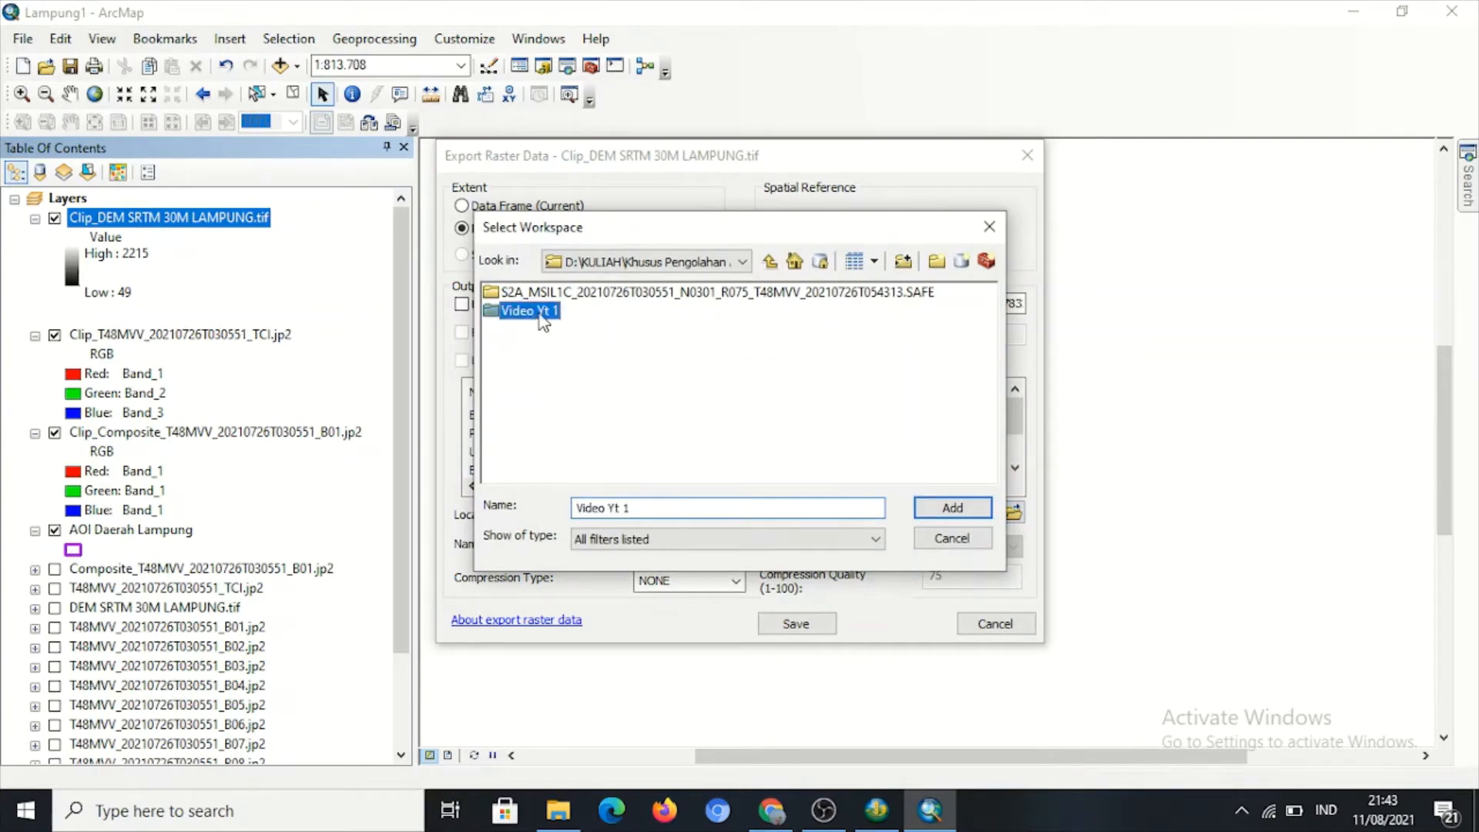
pyautogui.click(953, 507)
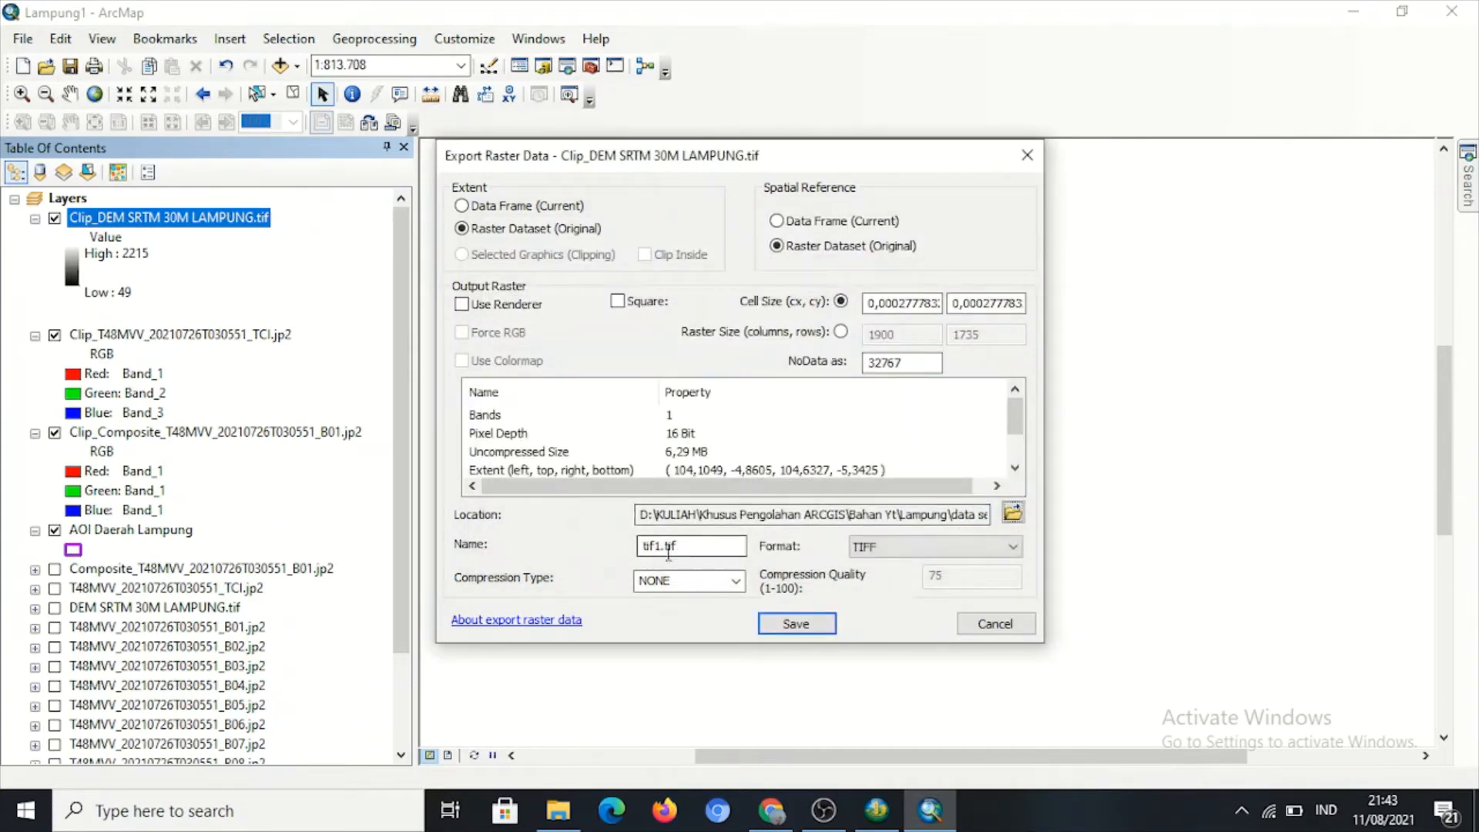
# Name the output raster Clip_DEM.tif, save the export and add it to the map as a layer.
pyautogui.moveTo(661, 545); pyautogui.dragTo(636, 545)
pyautogui.press('BackSpace')
pyautogui.write('C')
pyautogui.write('lip_DEM')
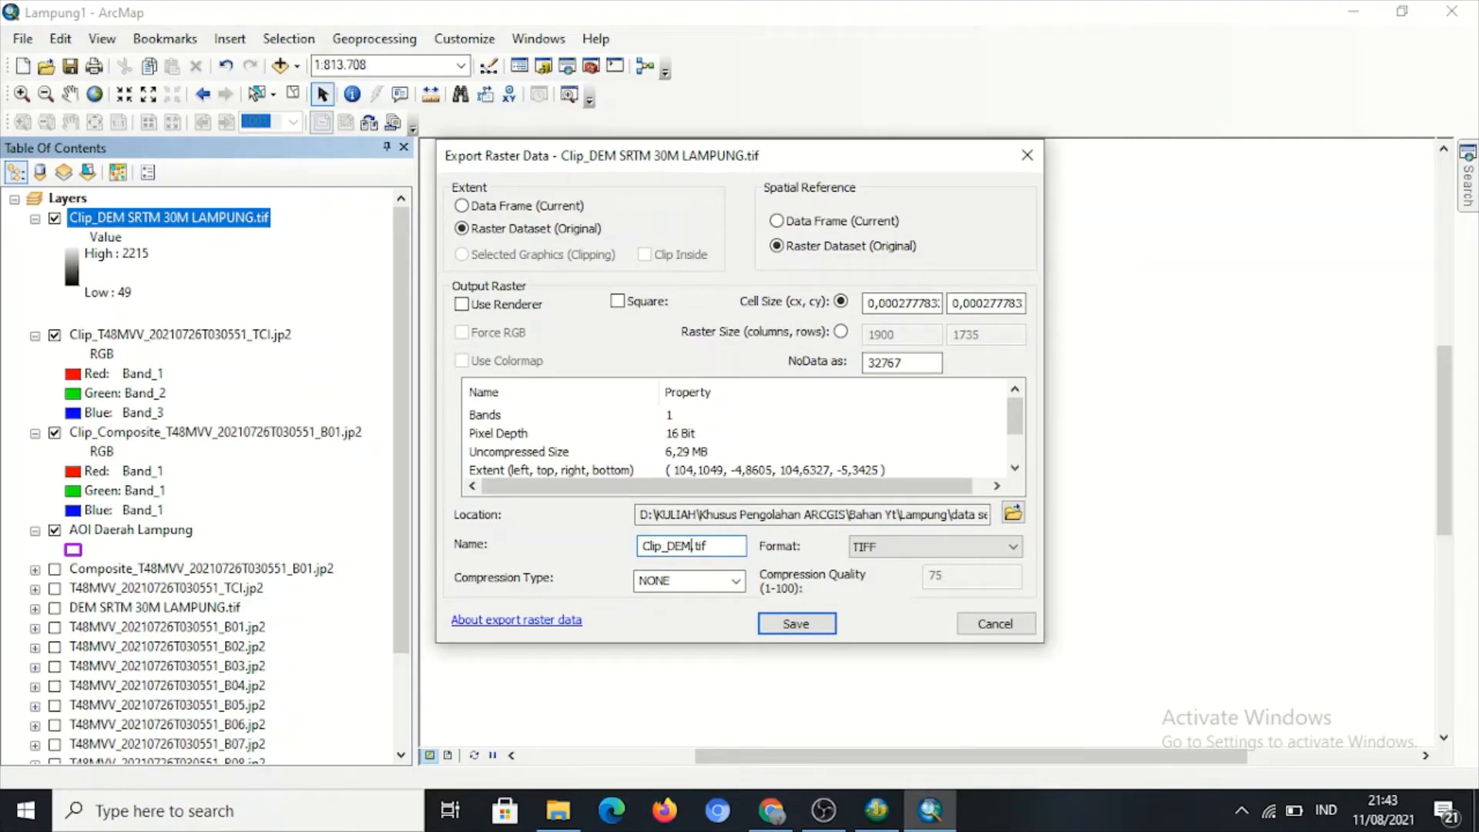
pyautogui.click(796, 624)
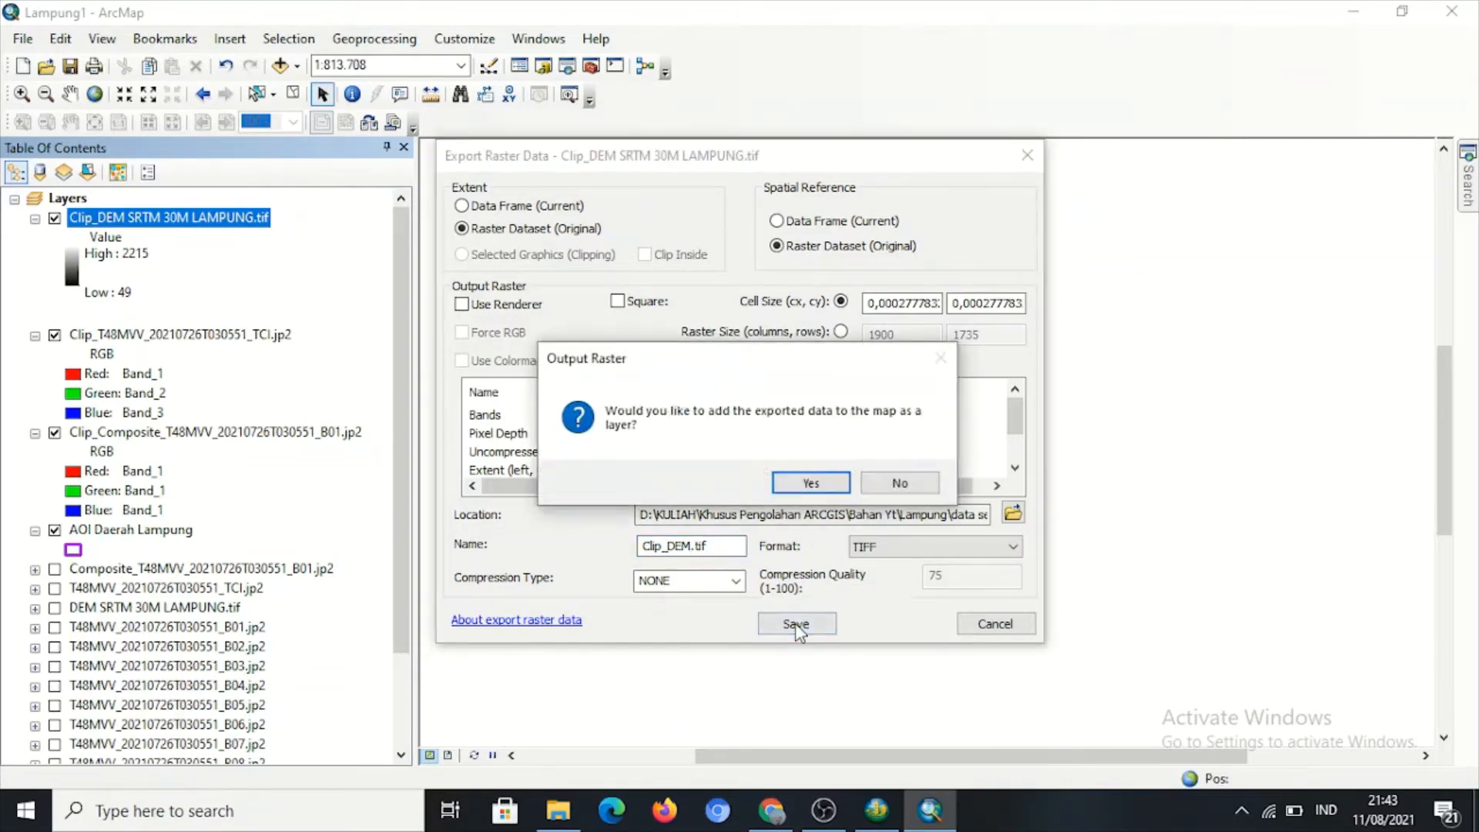
pyautogui.click(807, 483)
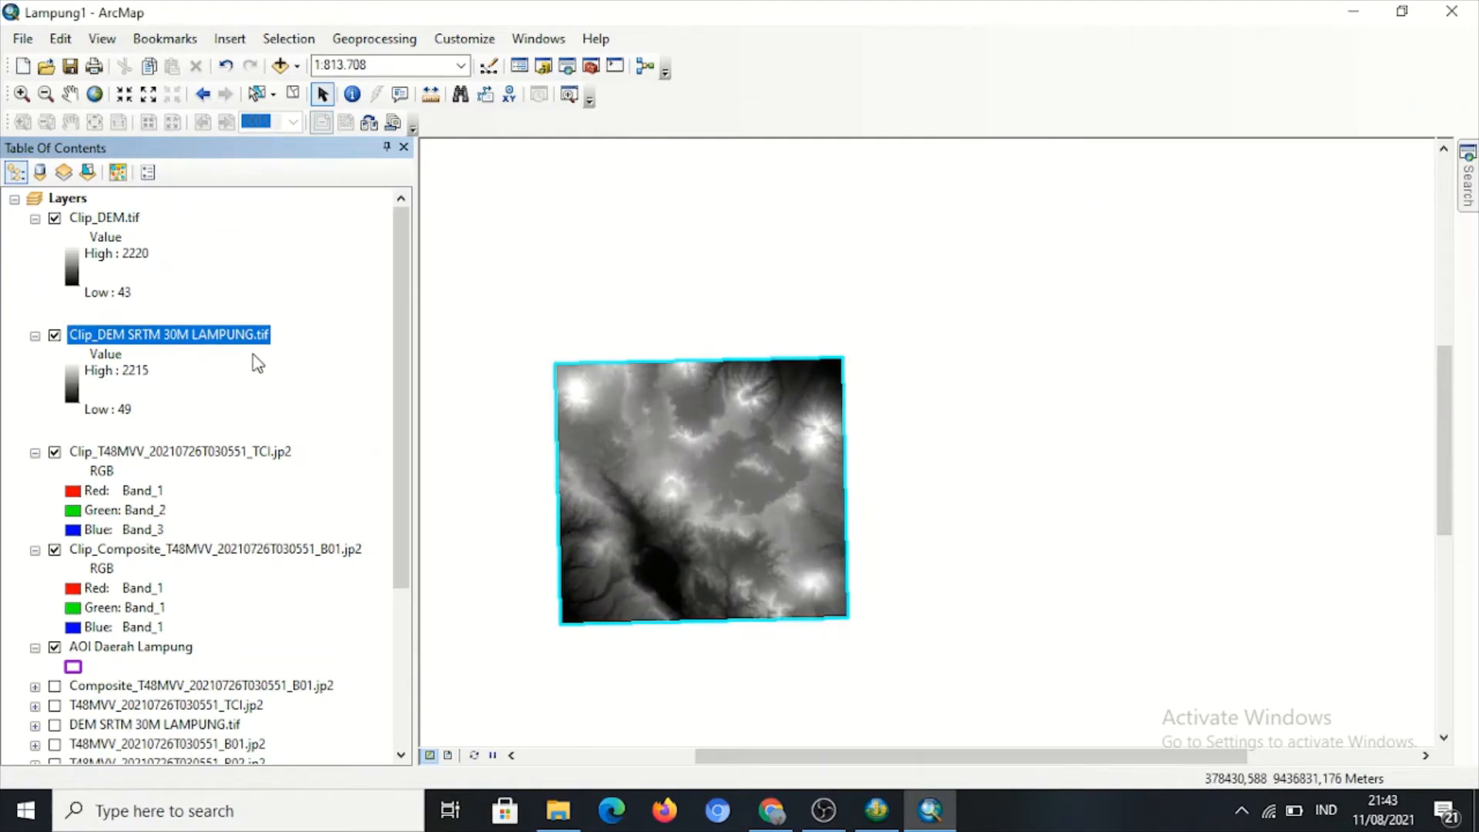
# Remove the Clip_DEM SRTM 30M LAMPUNG.tif layer and leave only the Clip_T48MVV_20210726T030551_TCI.jp2 layer visible.
pyautogui.rightClick(113, 336)
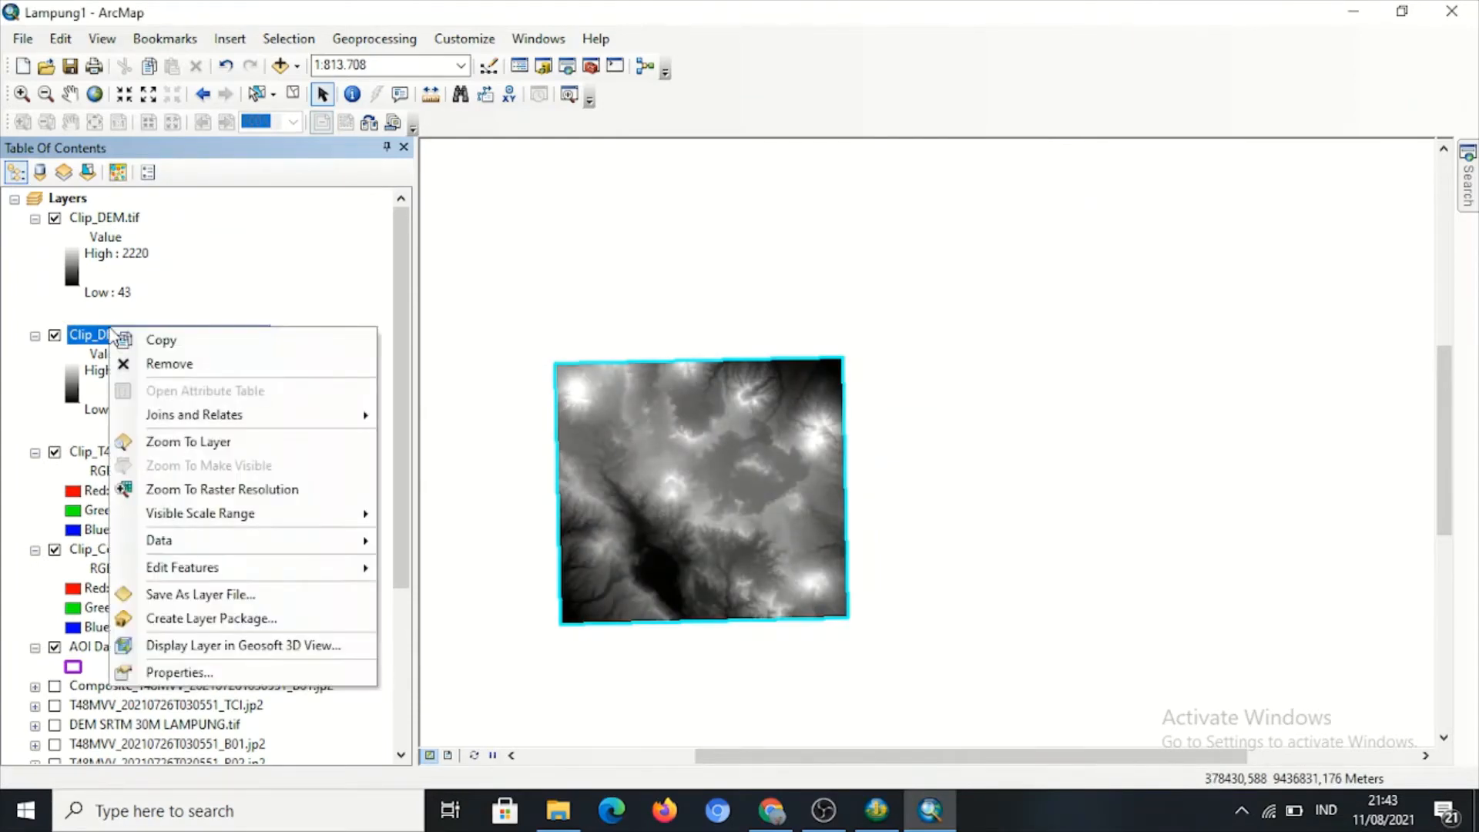
pyautogui.click(170, 365)
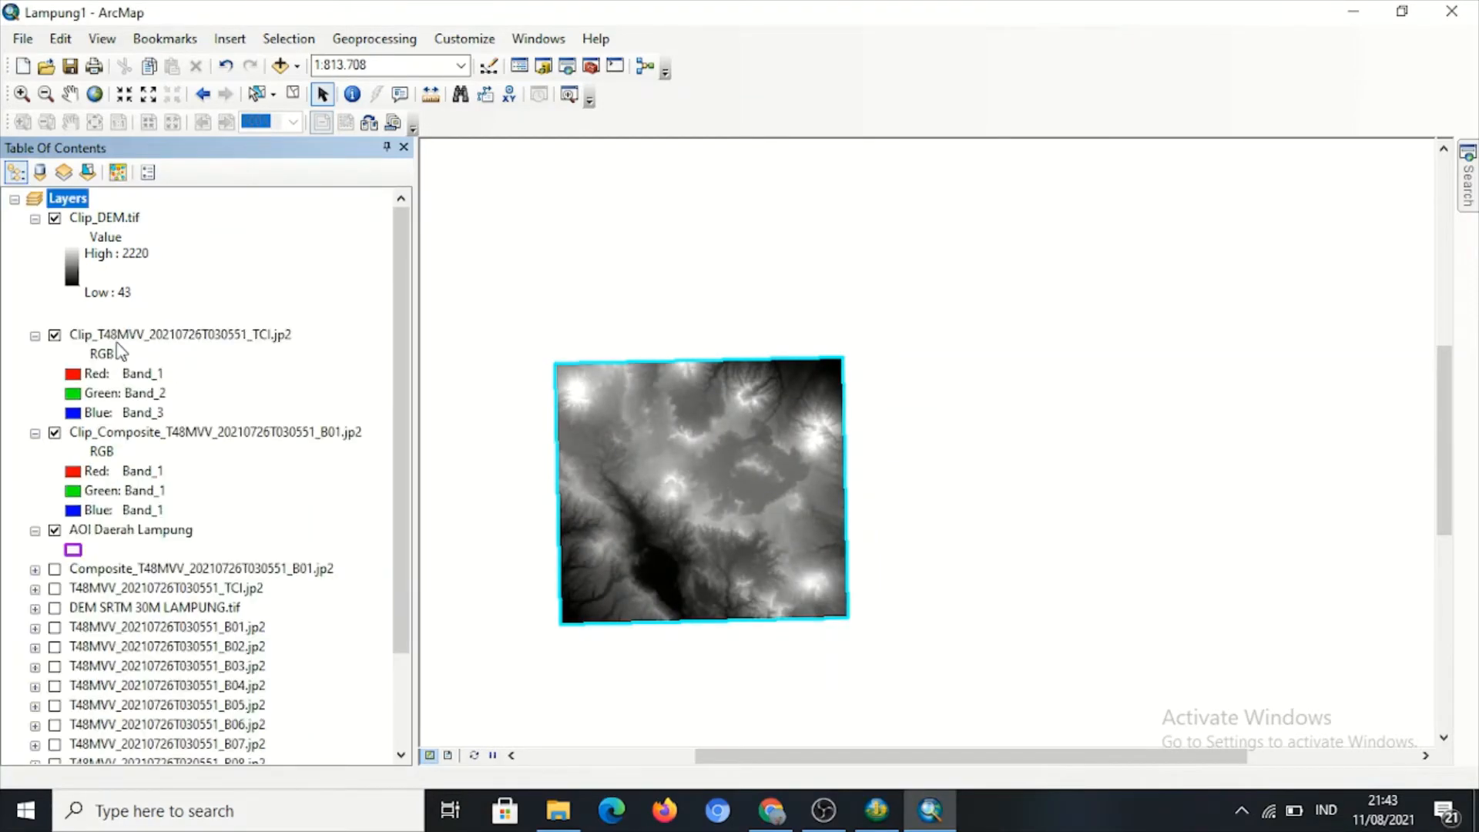
pyautogui.click(144, 337)
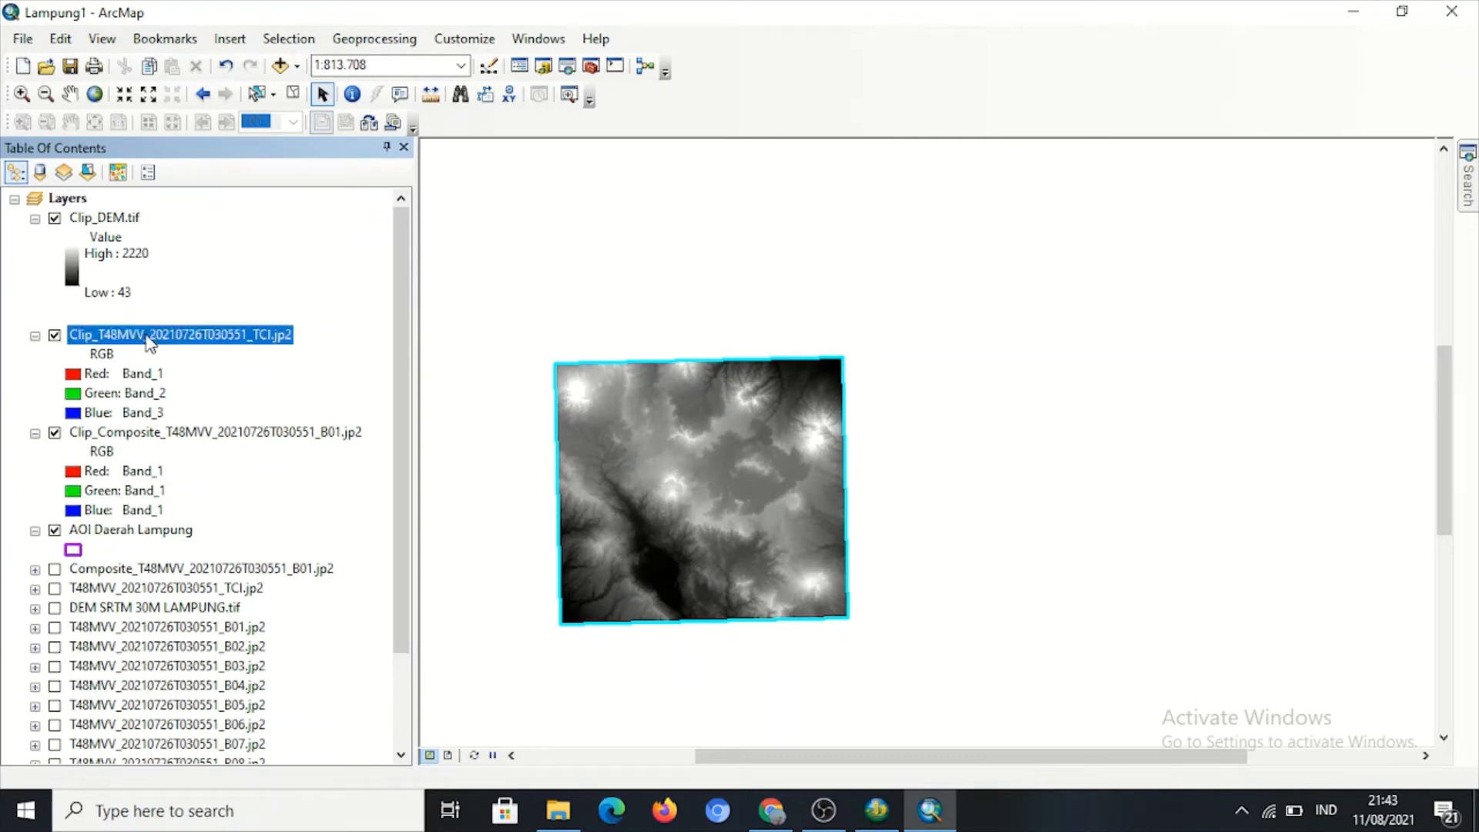
pyautogui.click(55, 218)
pyautogui.click(55, 530)
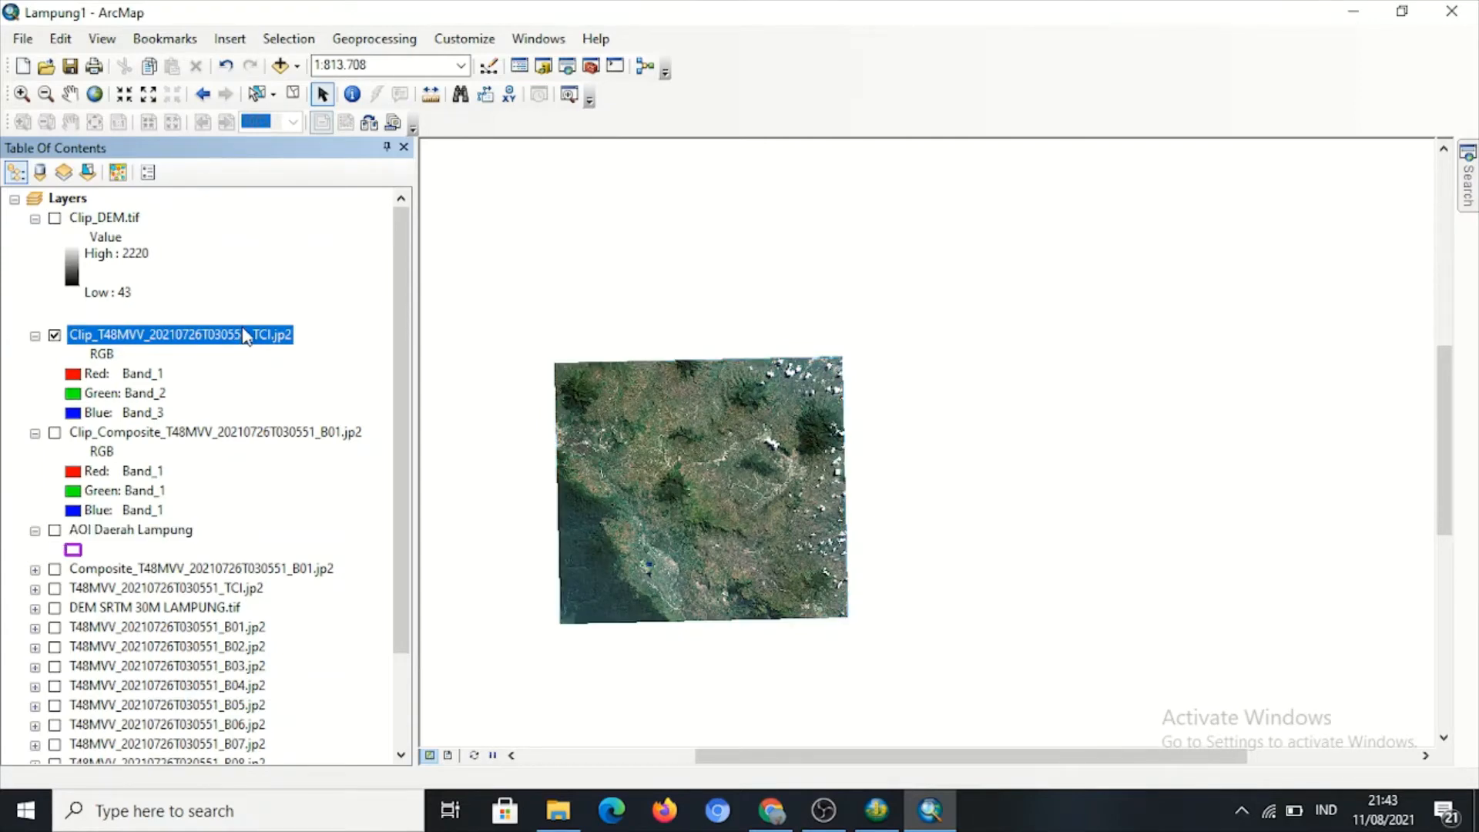
# Export the Clip_T48MVV_20210726T030551_TCI.jp2 layer as Natural_Clip.tif with promoted pixel depth and add it to the map.
pyautogui.rightClick(245, 337)
pyautogui.moveTo(318, 425)
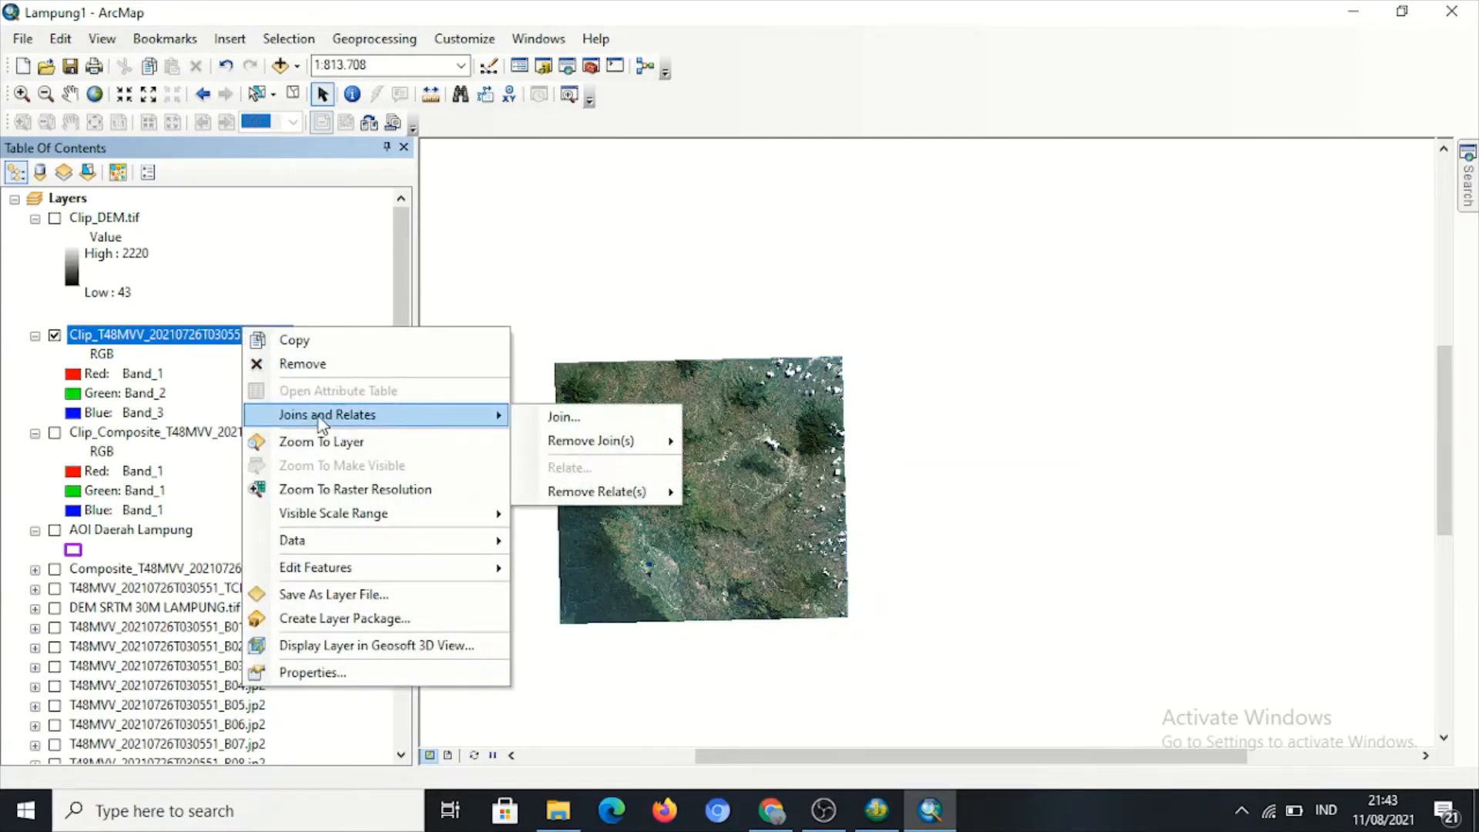
pyautogui.moveTo(454, 541)
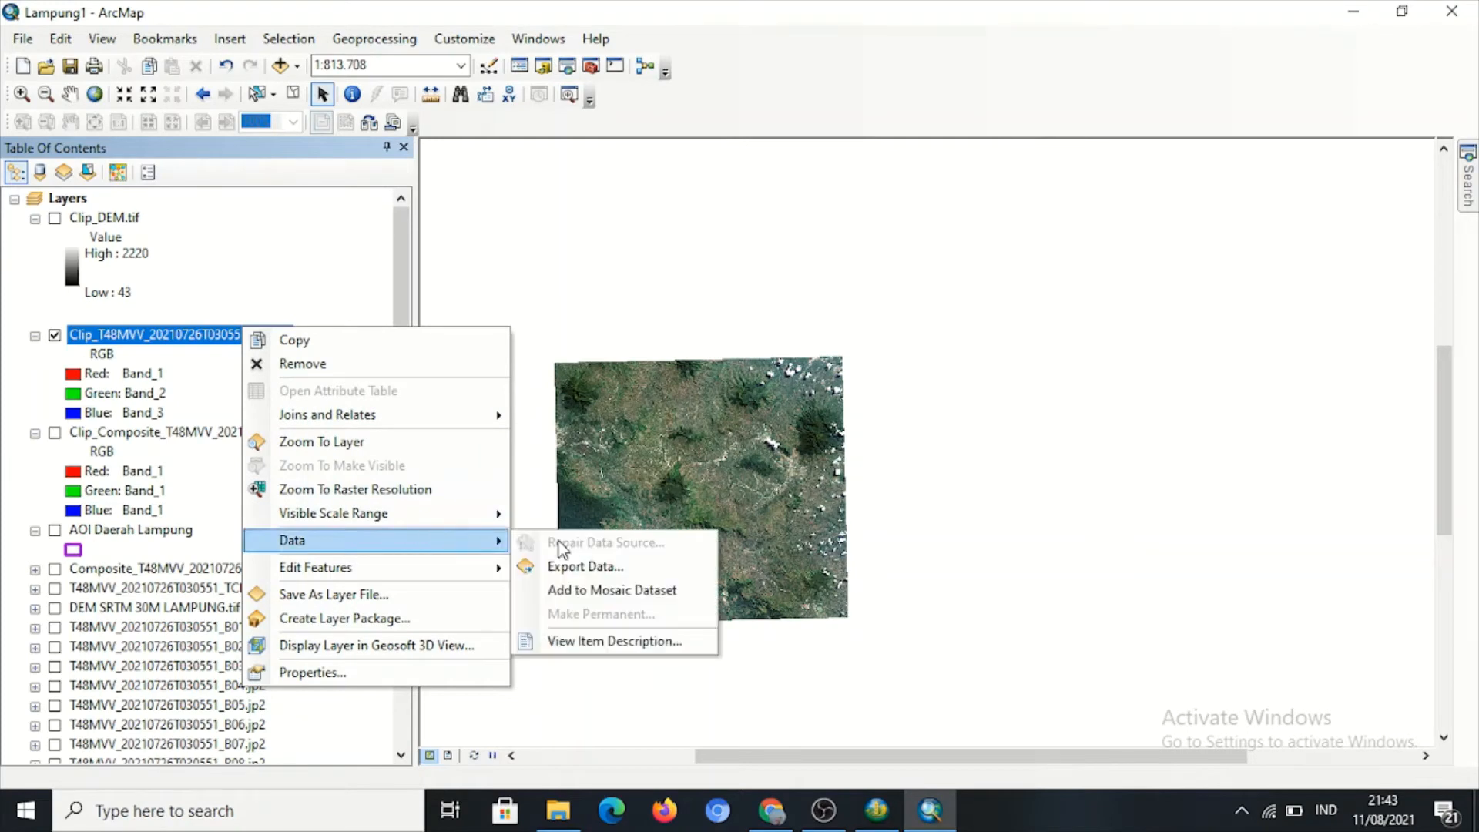
pyautogui.click(605, 566)
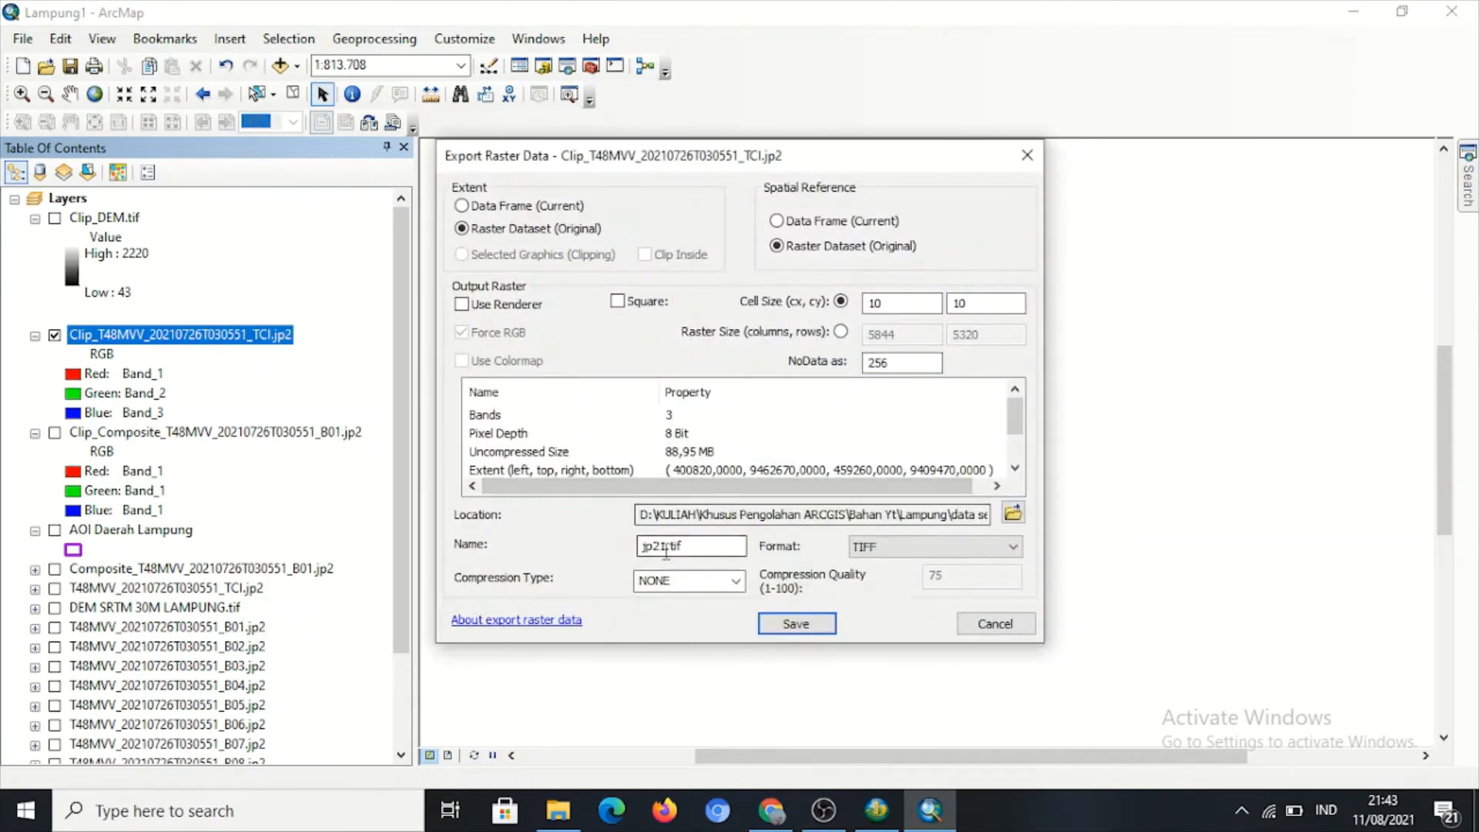
pyautogui.moveTo(666, 546); pyautogui.dragTo(608, 553)
pyautogui.press('BackSpace')
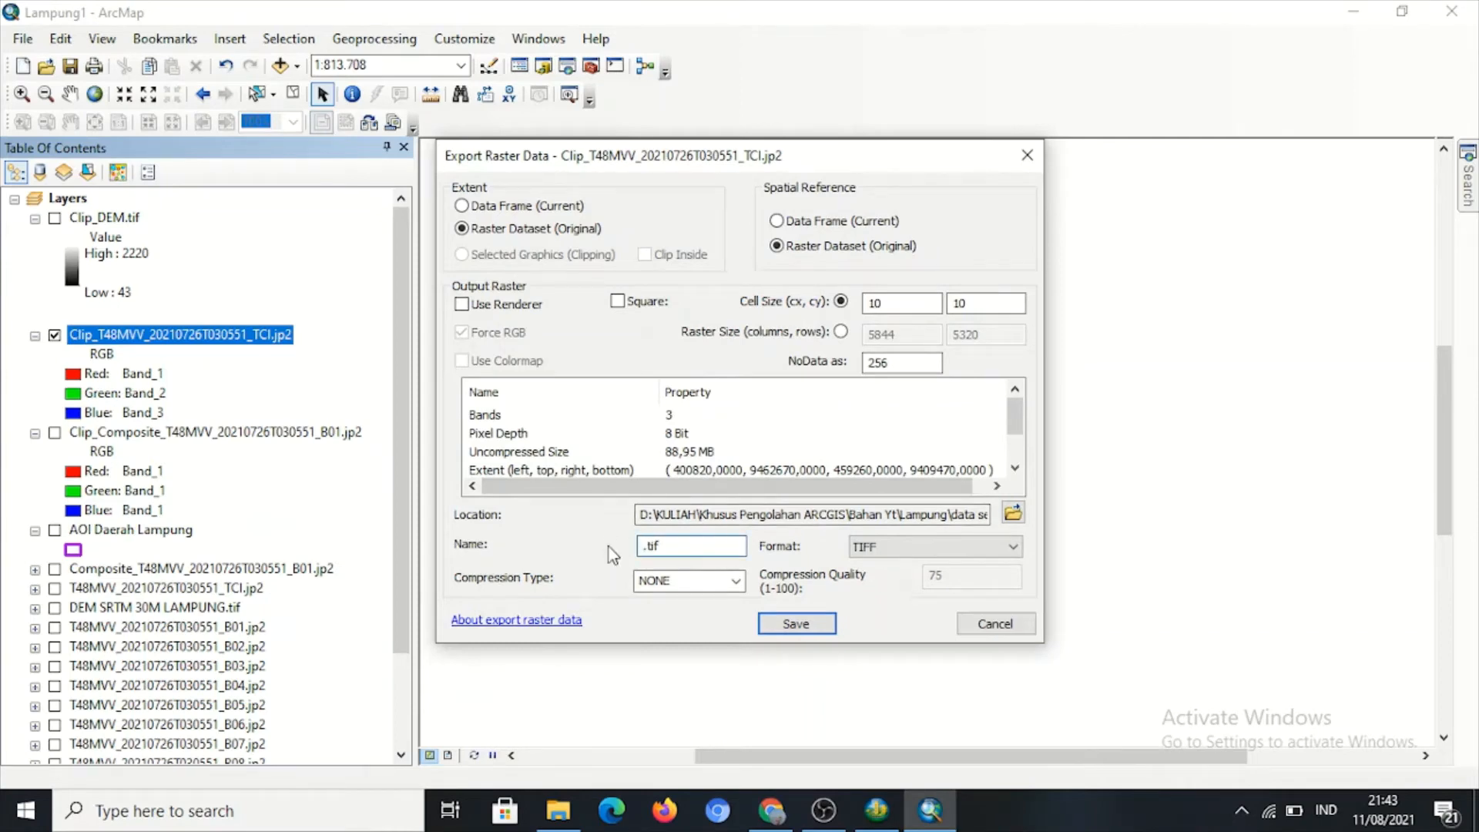
pyautogui.write('Natural_Clip')
pyautogui.click(821, 623)
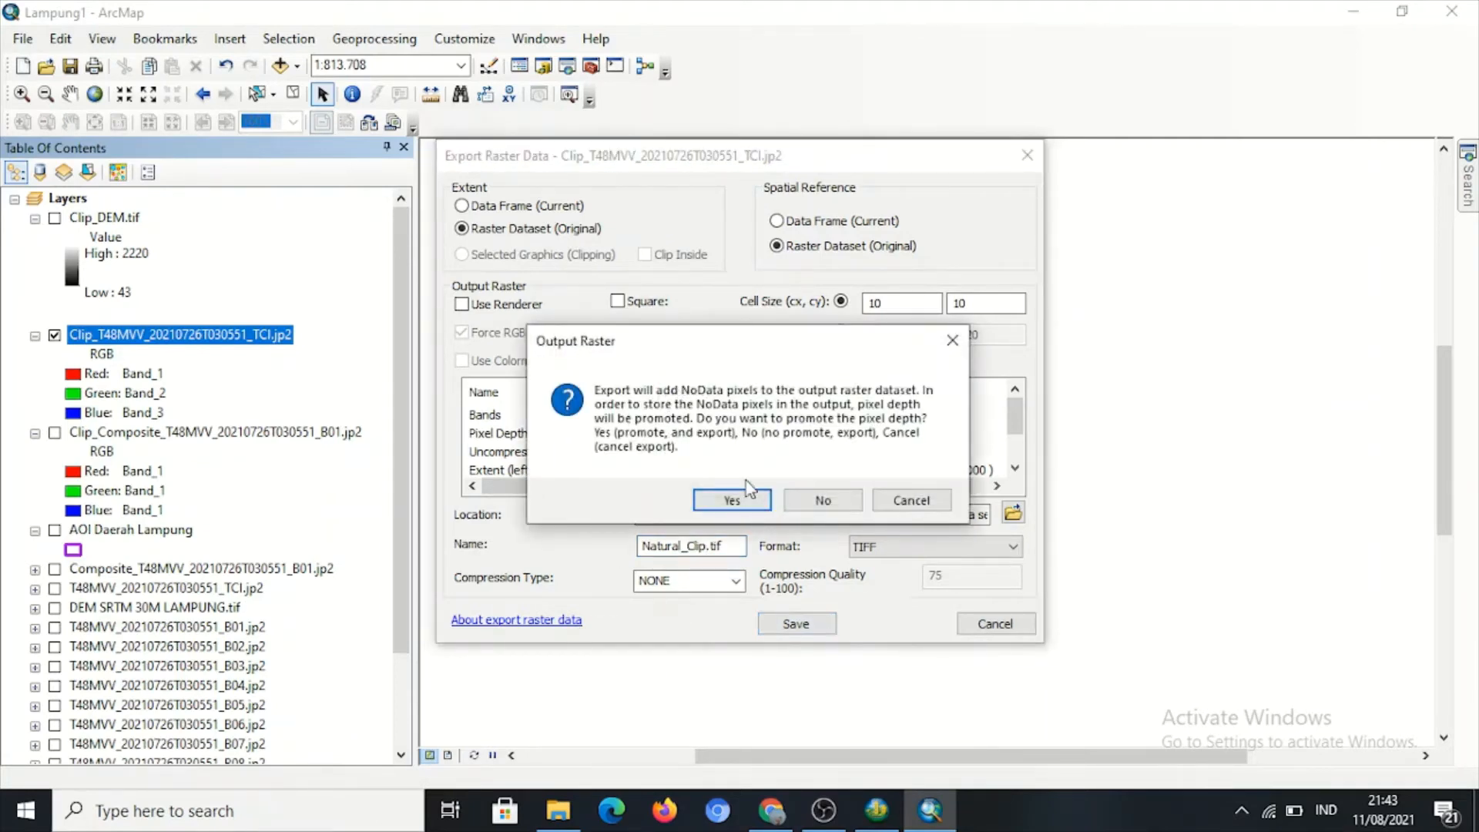
pyautogui.click(732, 502)
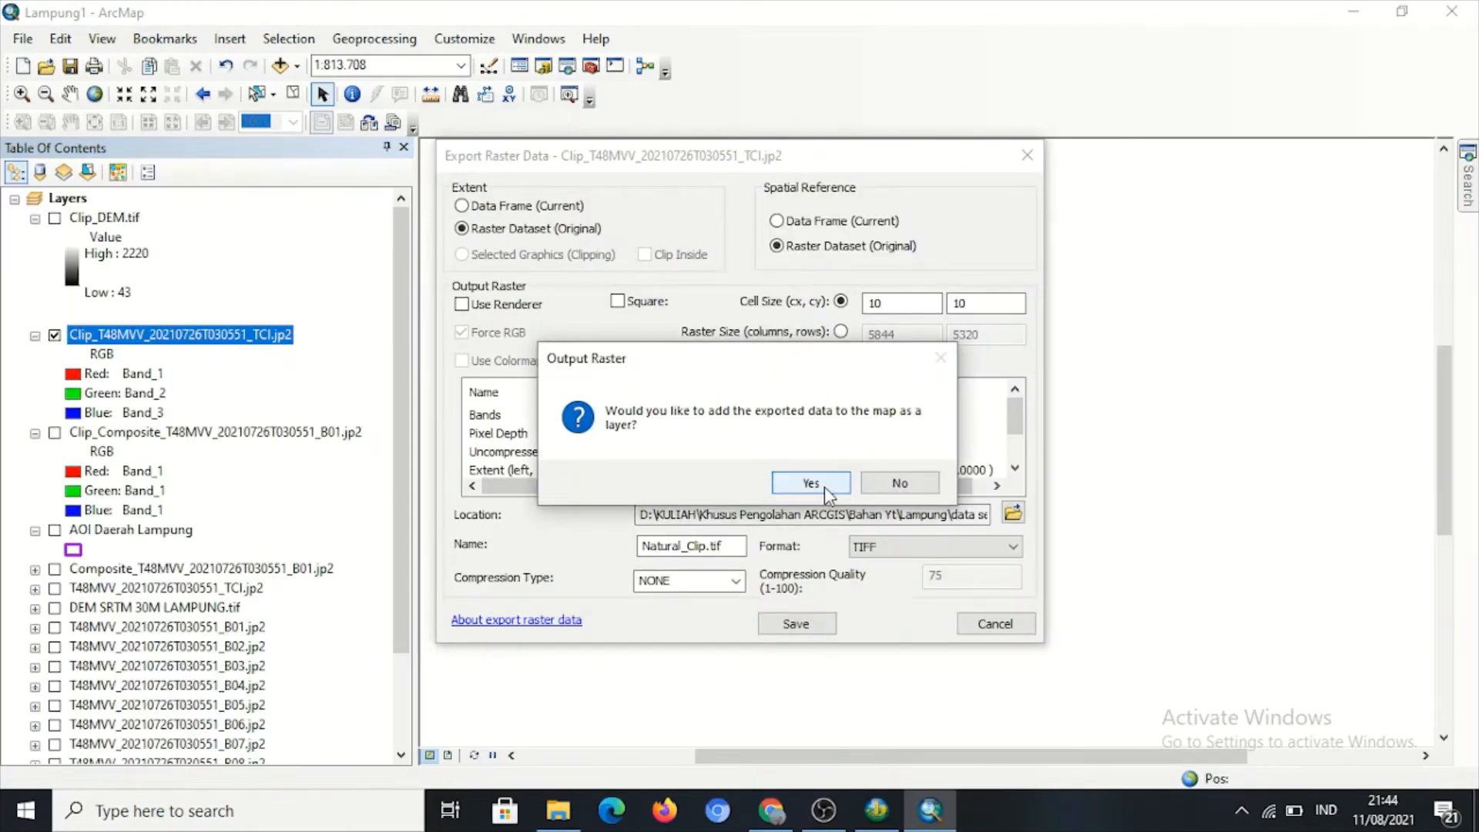
pyautogui.click(829, 491)
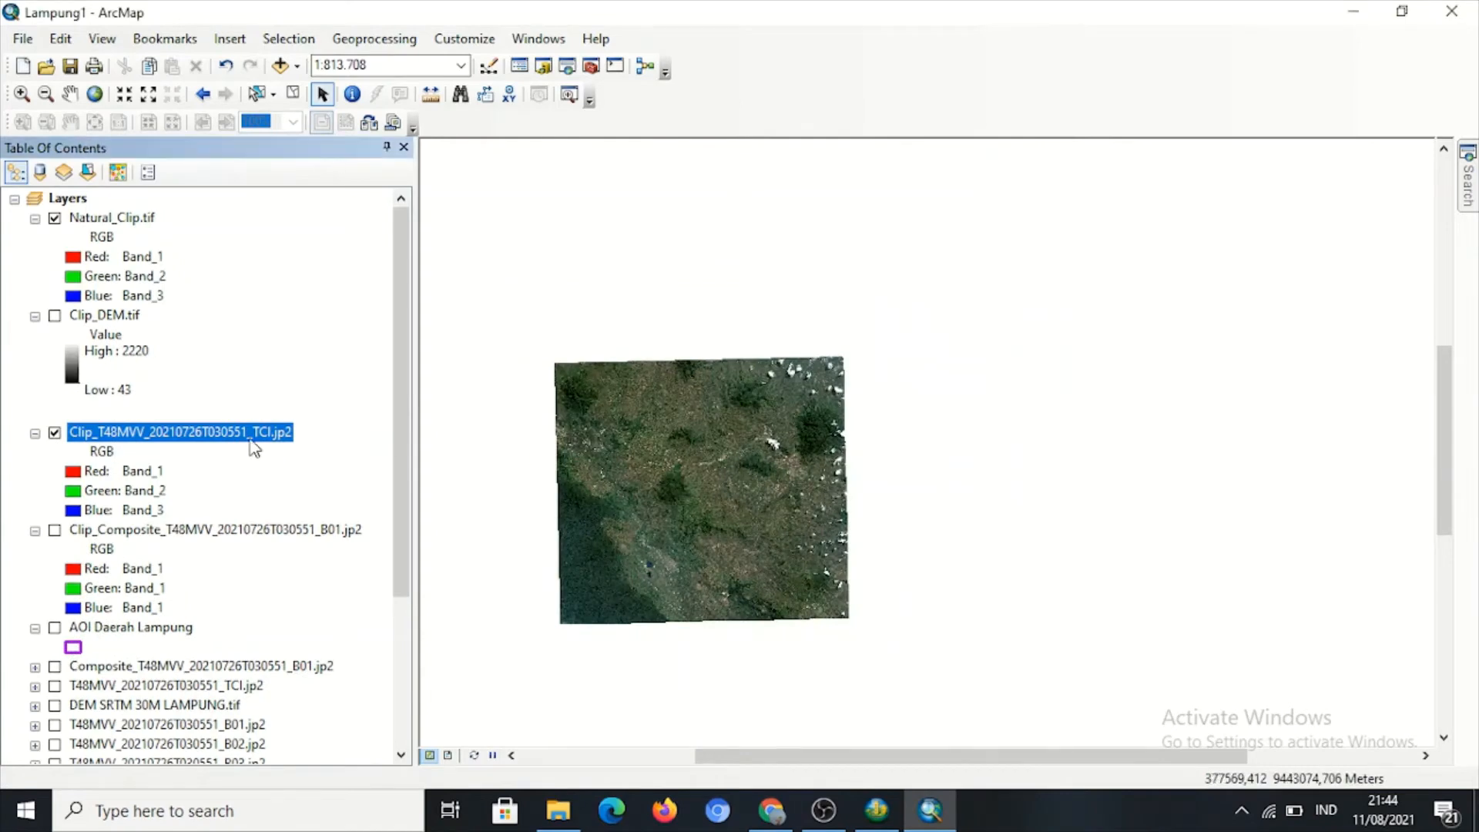
# Remove the Clip_T48MVV_20210726T030551_TCI.jp2 layer and show Clip_Composite_T48MVV_20210726T030551_B01.jp2 instead of Natural_Clip.tif.
pyautogui.rightClick(101, 434)
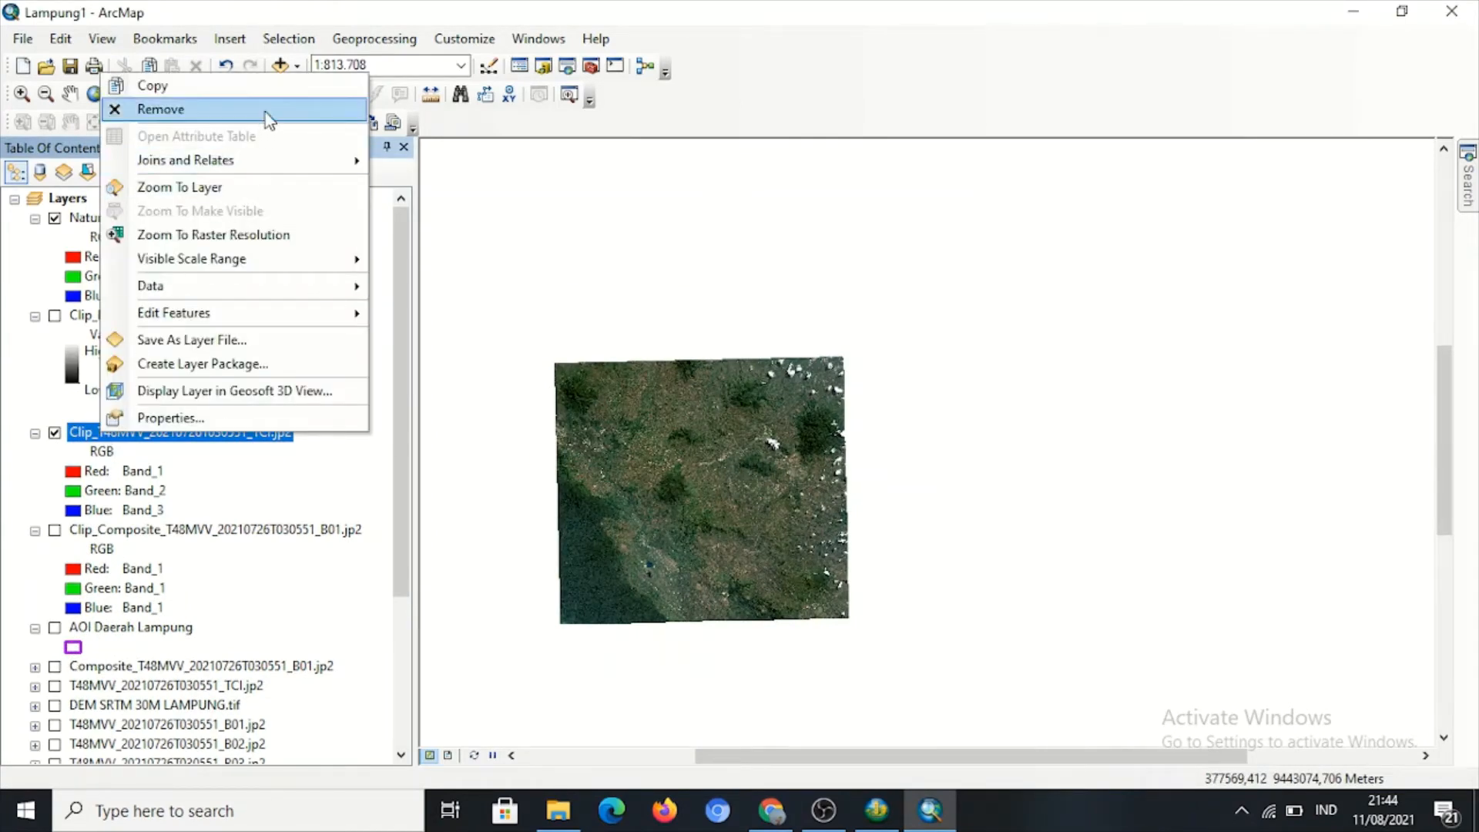
pyautogui.click(269, 117)
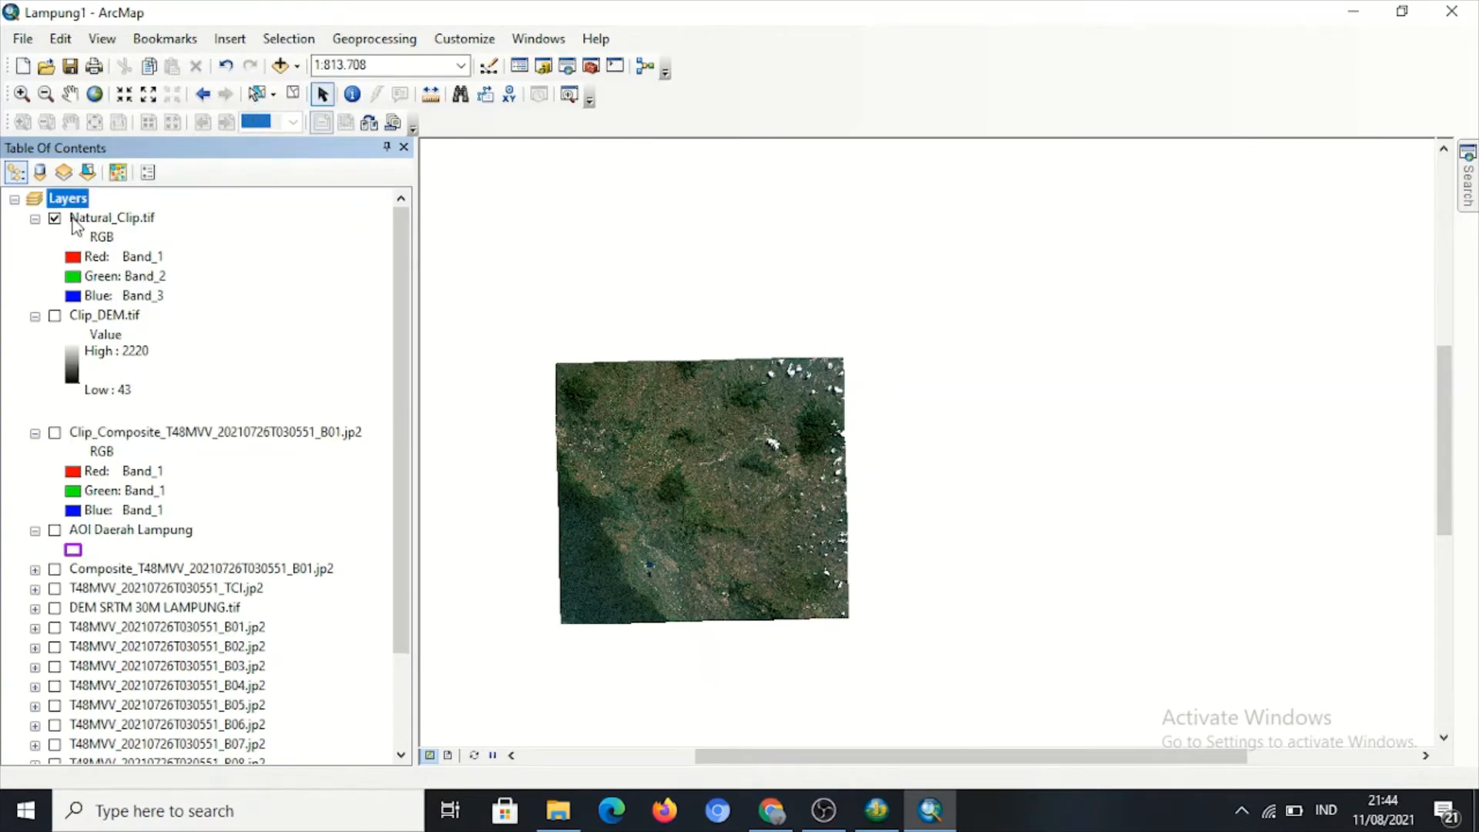
pyautogui.click(54, 219)
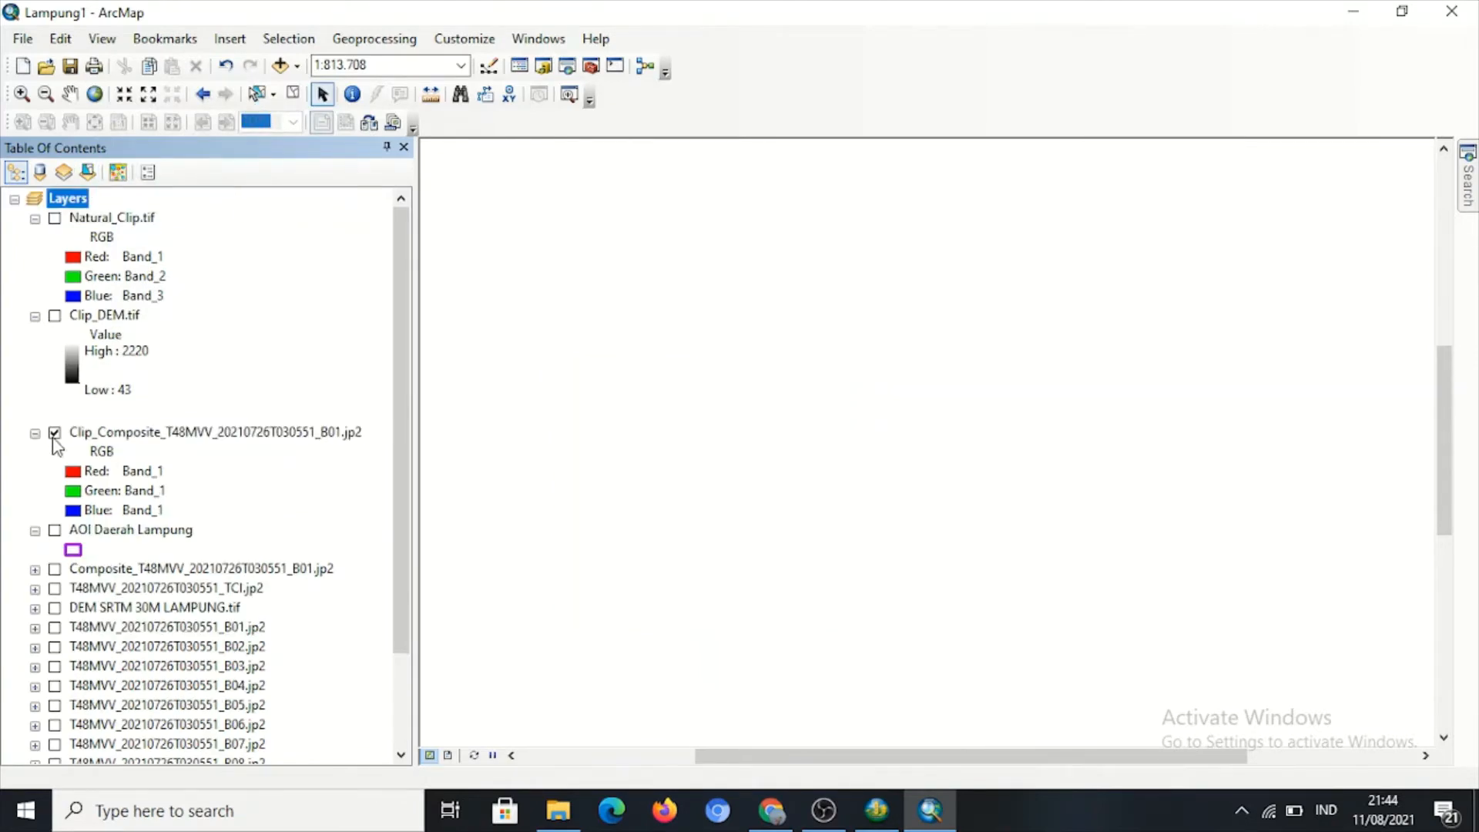
# Export the Clip_Composite_T48MVV_20210726T030551_B01.jp2 layer as Komposit_Clip.tif with promoted pixel depth and add it to the map.
pyautogui.click(188, 438)
pyautogui.rightClick(190, 438)
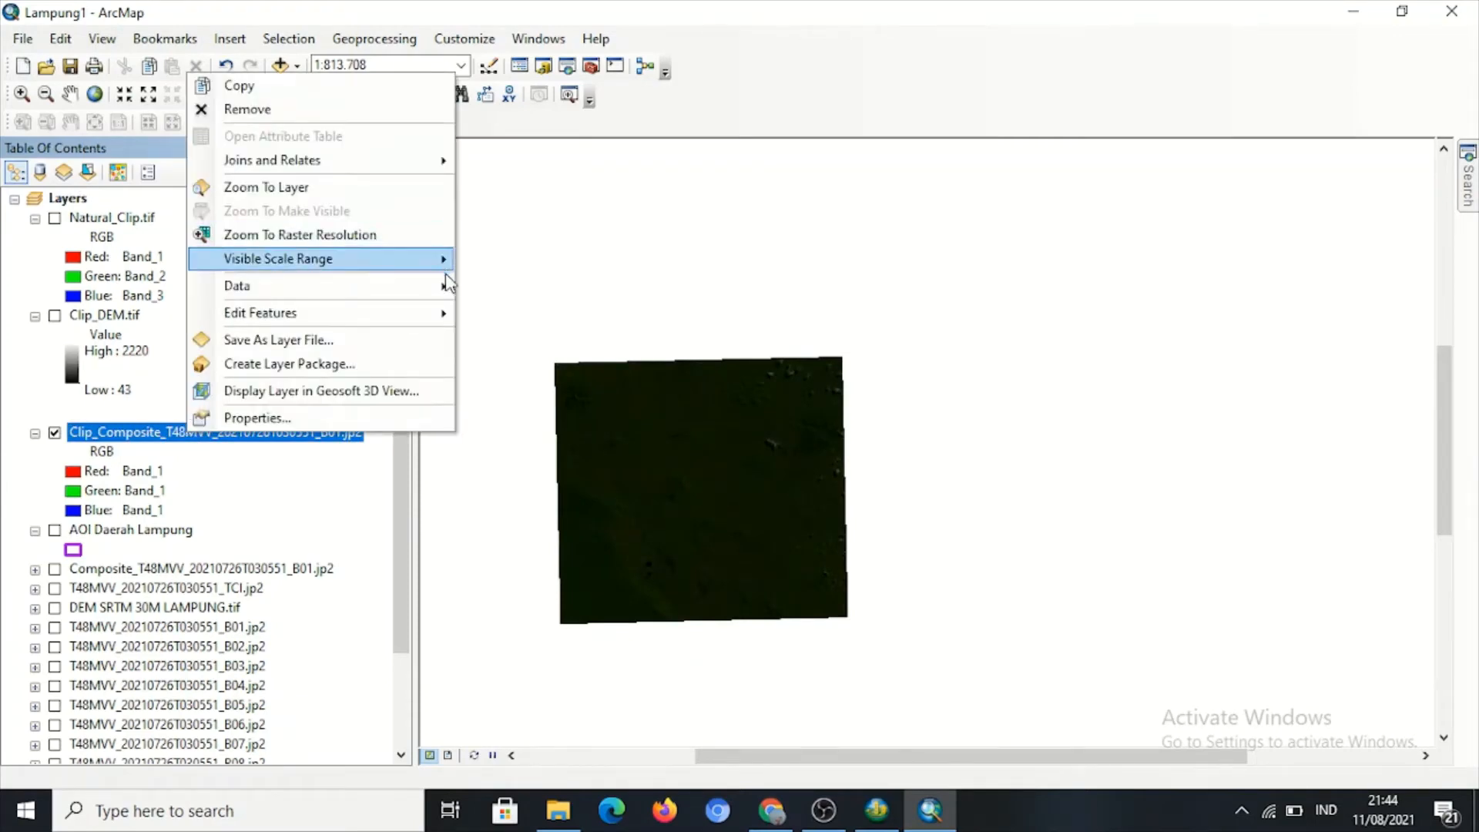
pyautogui.moveTo(432, 286)
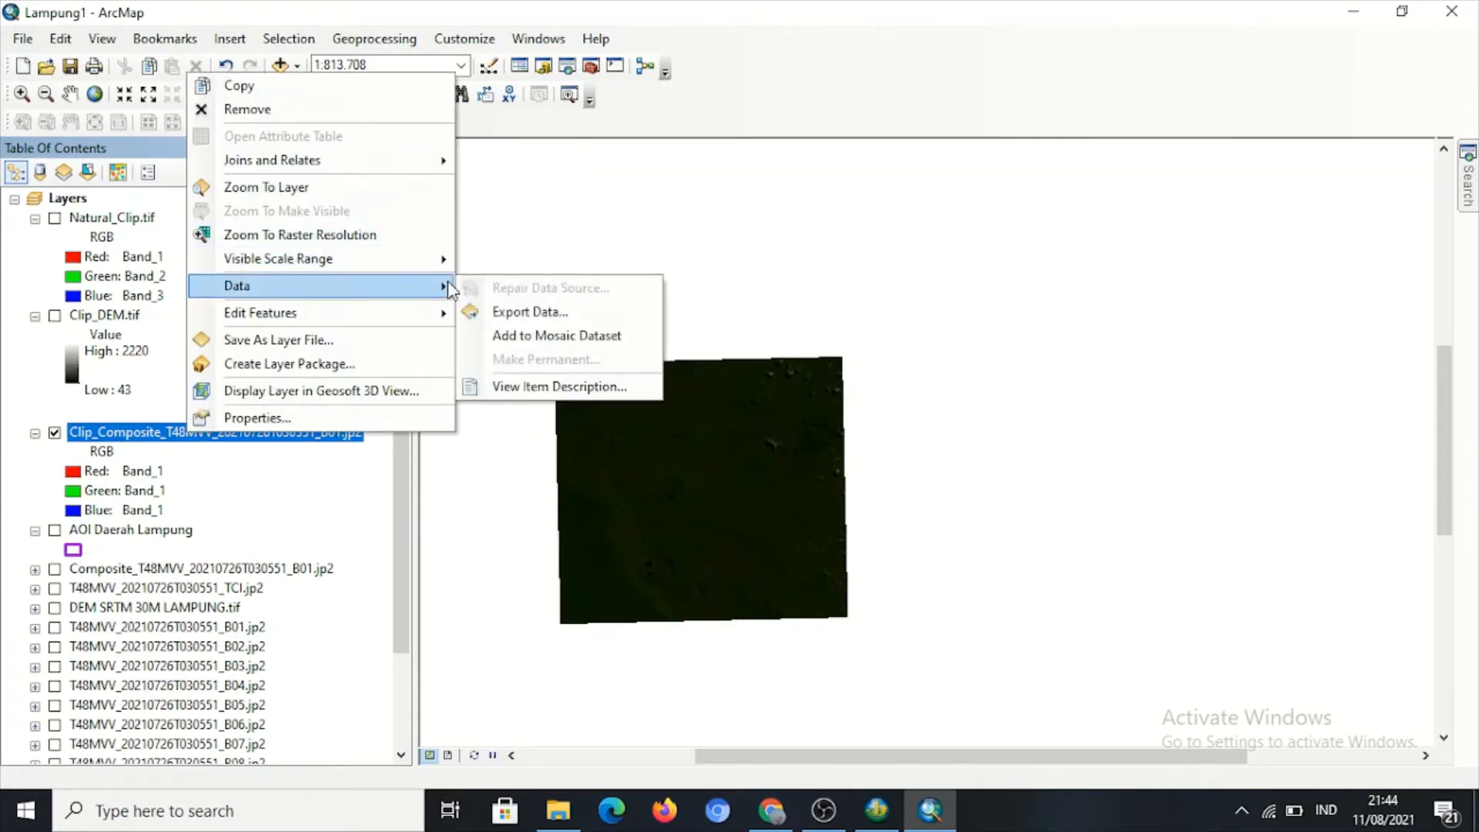
pyautogui.click(547, 312)
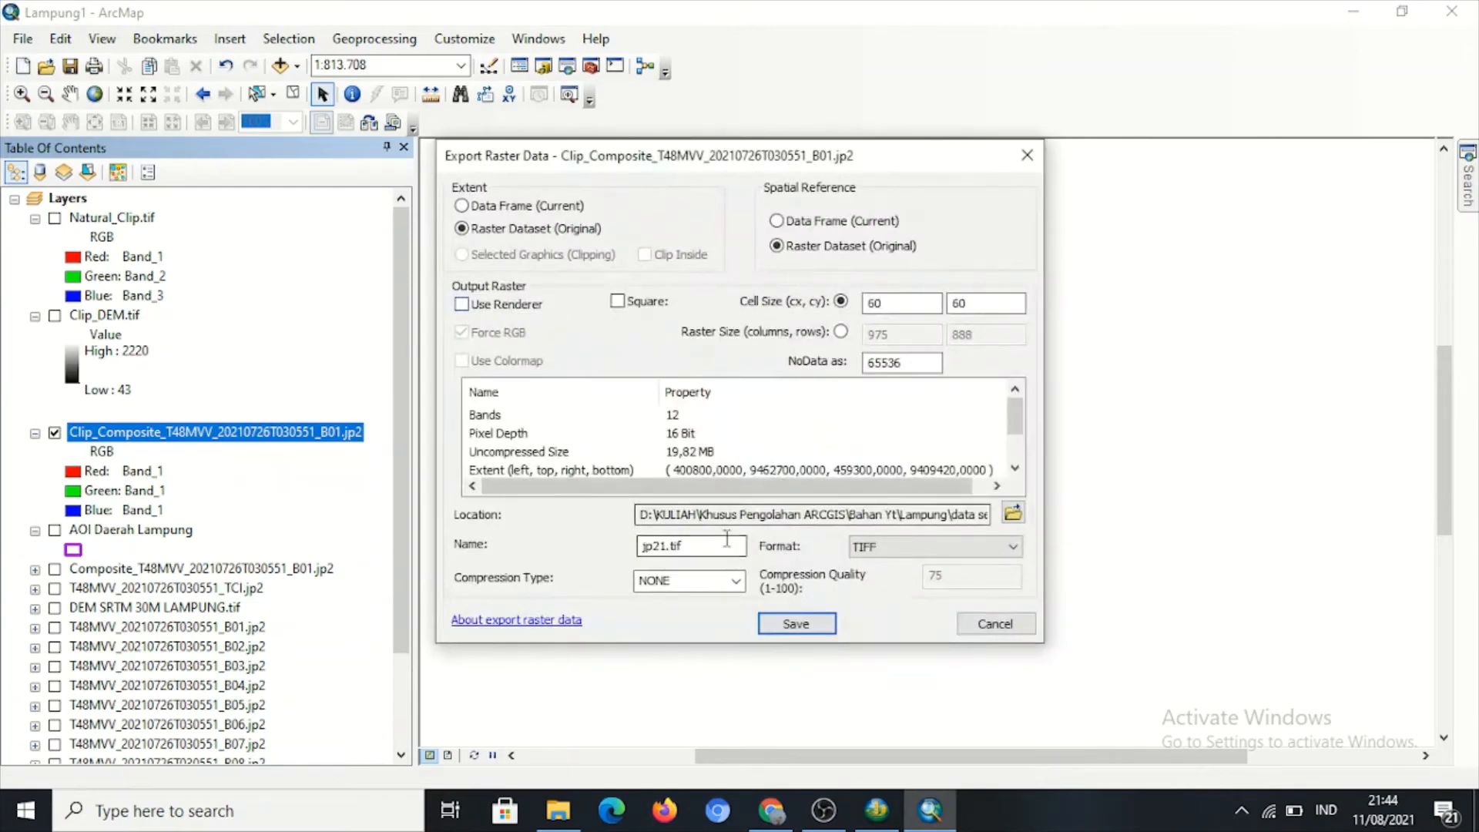
pyautogui.moveTo(667, 546); pyautogui.dragTo(616, 548)
pyautogui.press('BackSpace')
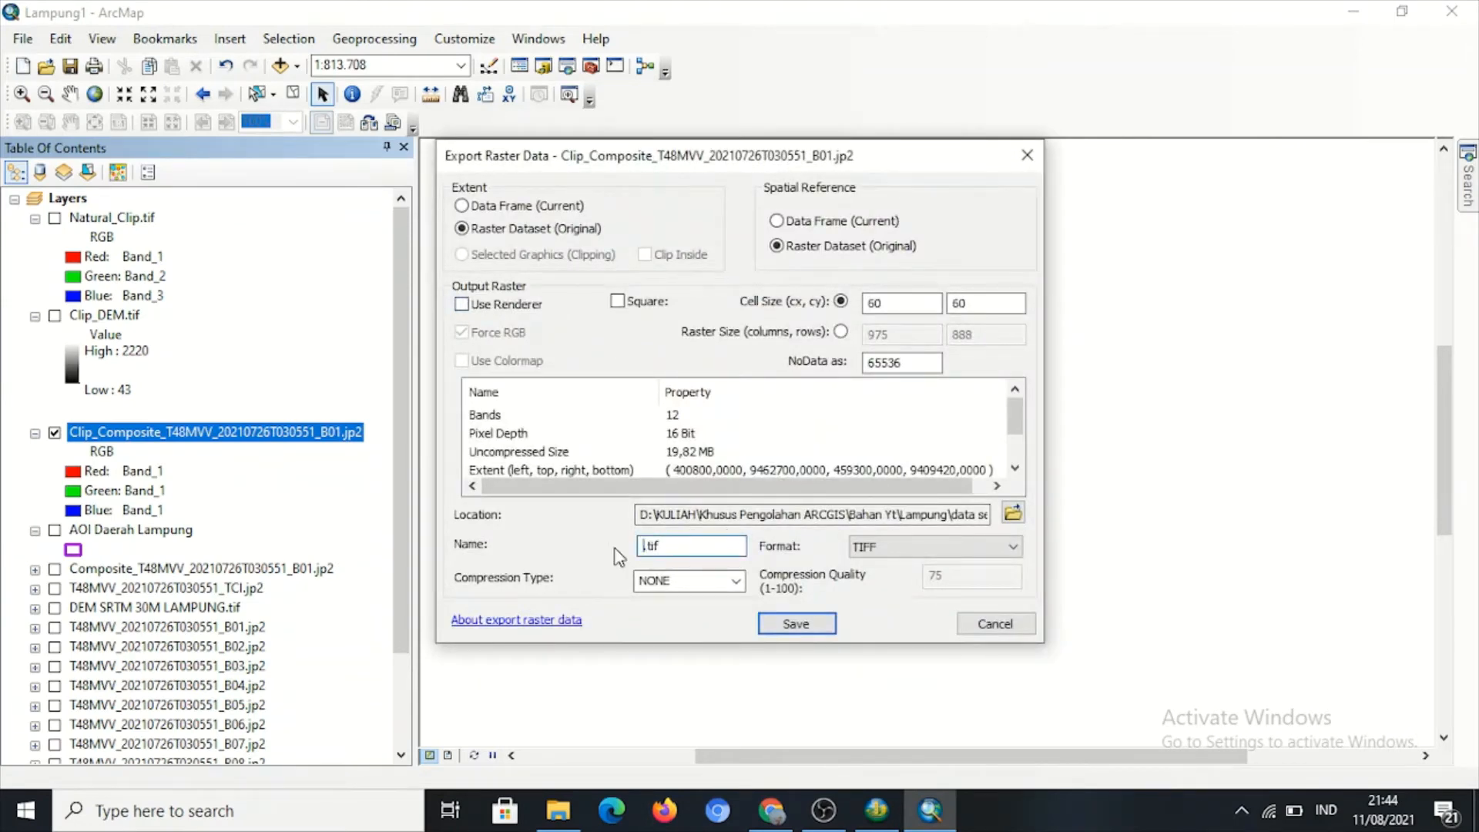
pyautogui.write('Kompo')
pyautogui.write('sit_Clip')
pyautogui.click(801, 633)
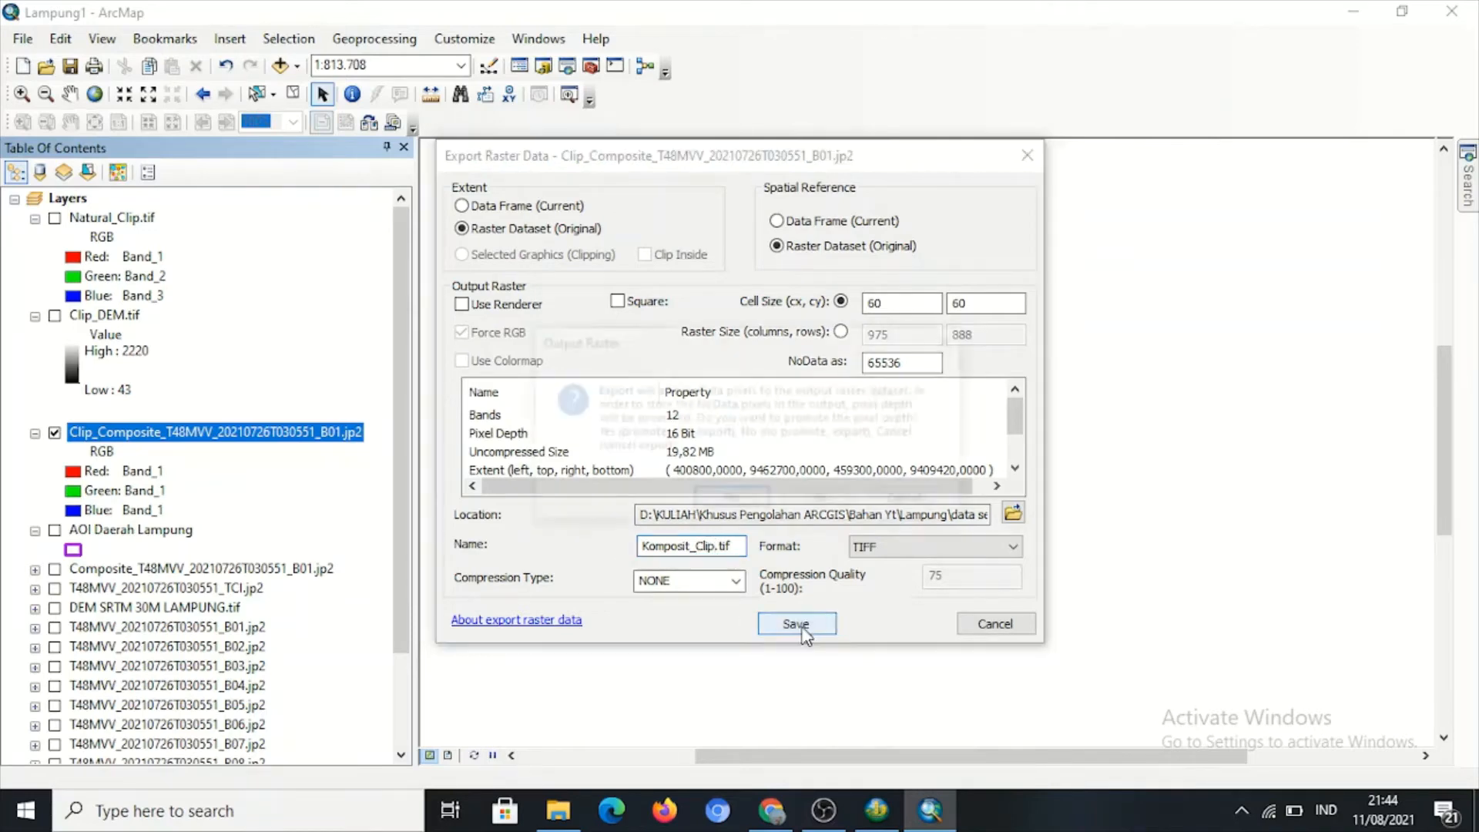
pyautogui.click(731, 502)
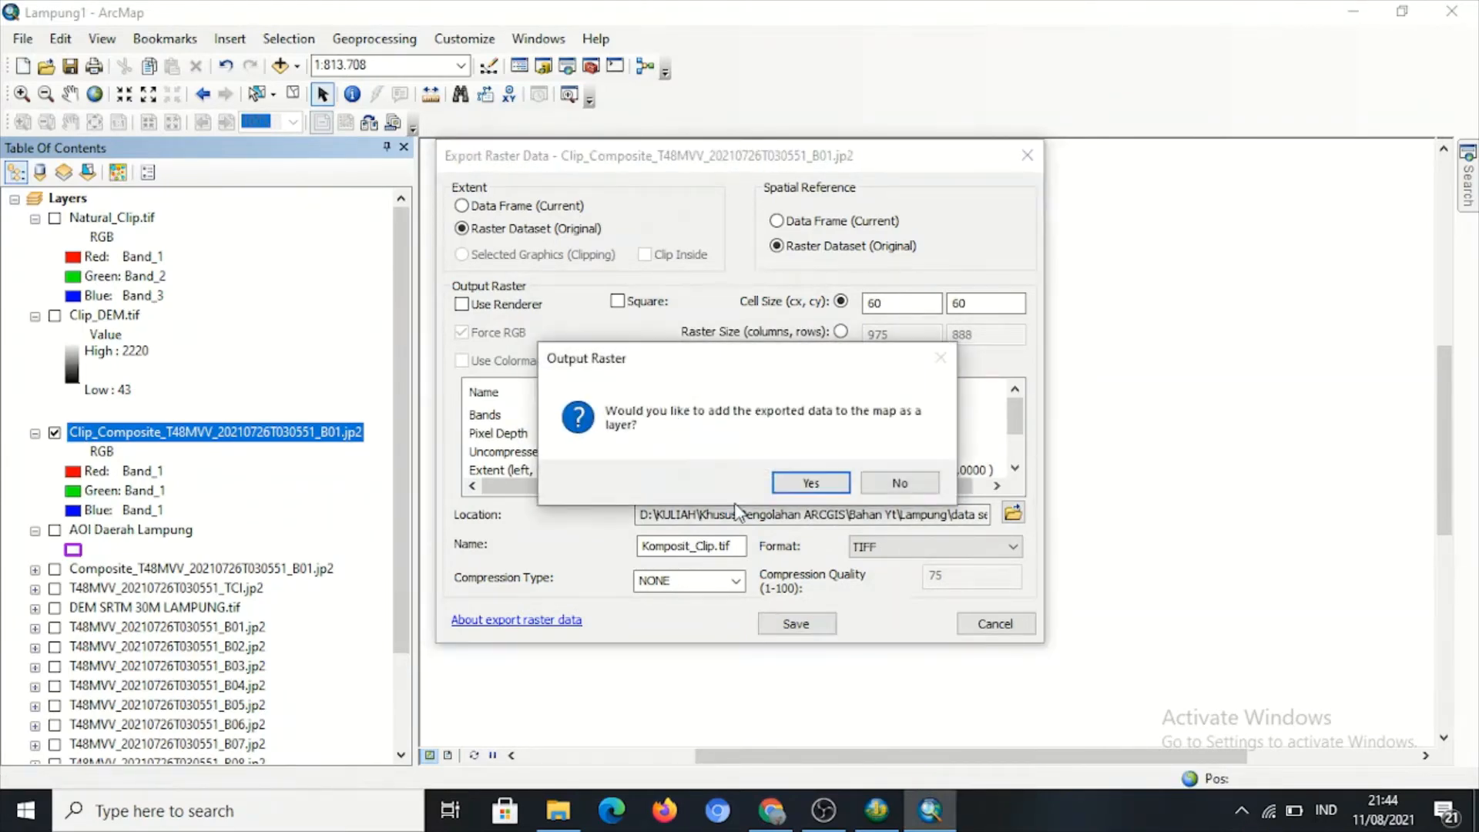
pyautogui.click(811, 483)
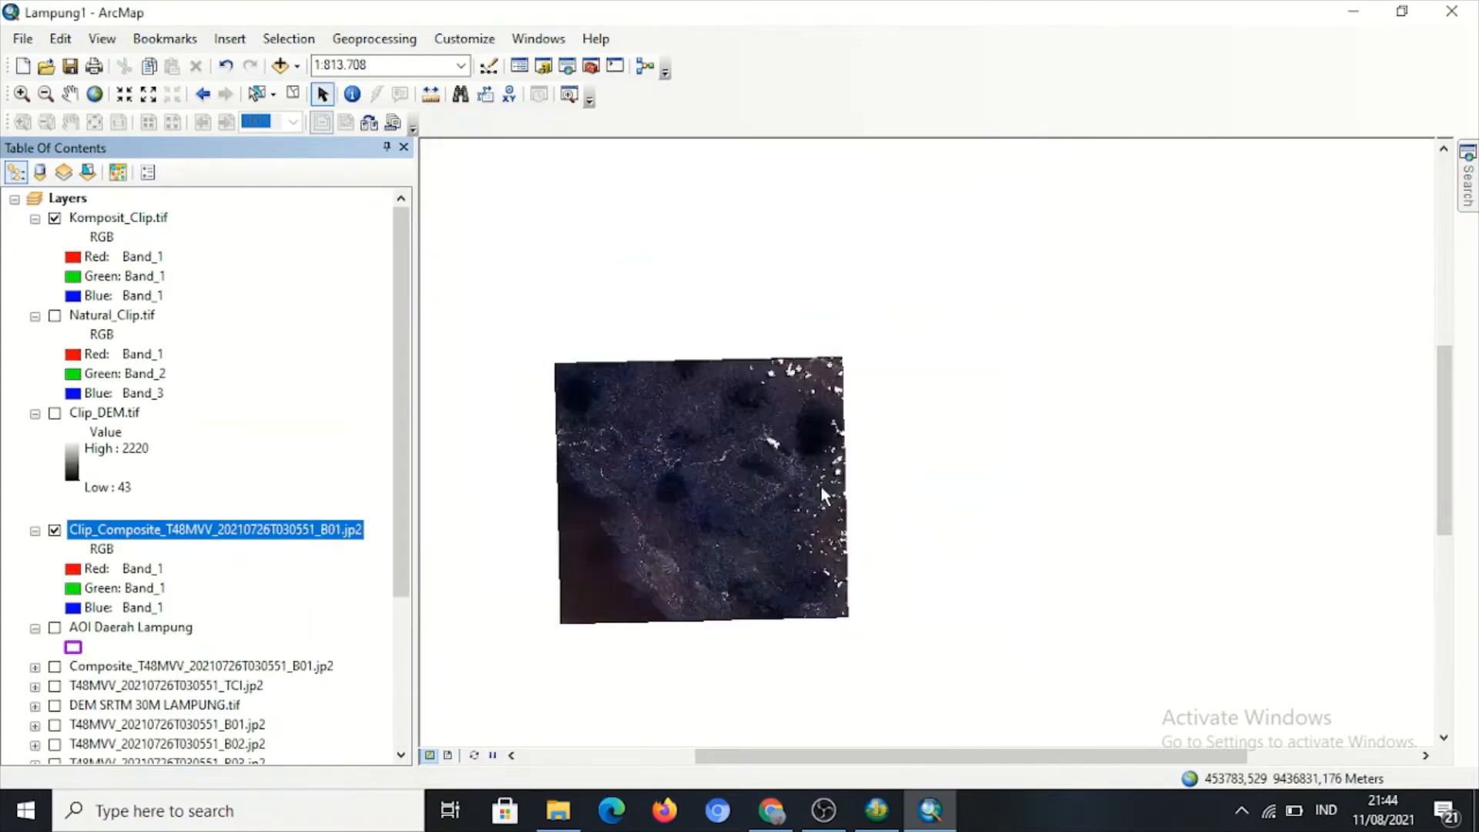
# Remove the Clip_Composite_T48MVV_20210726T030551_B01.jp2 layer from the map.
pyautogui.rightClick(162, 532)
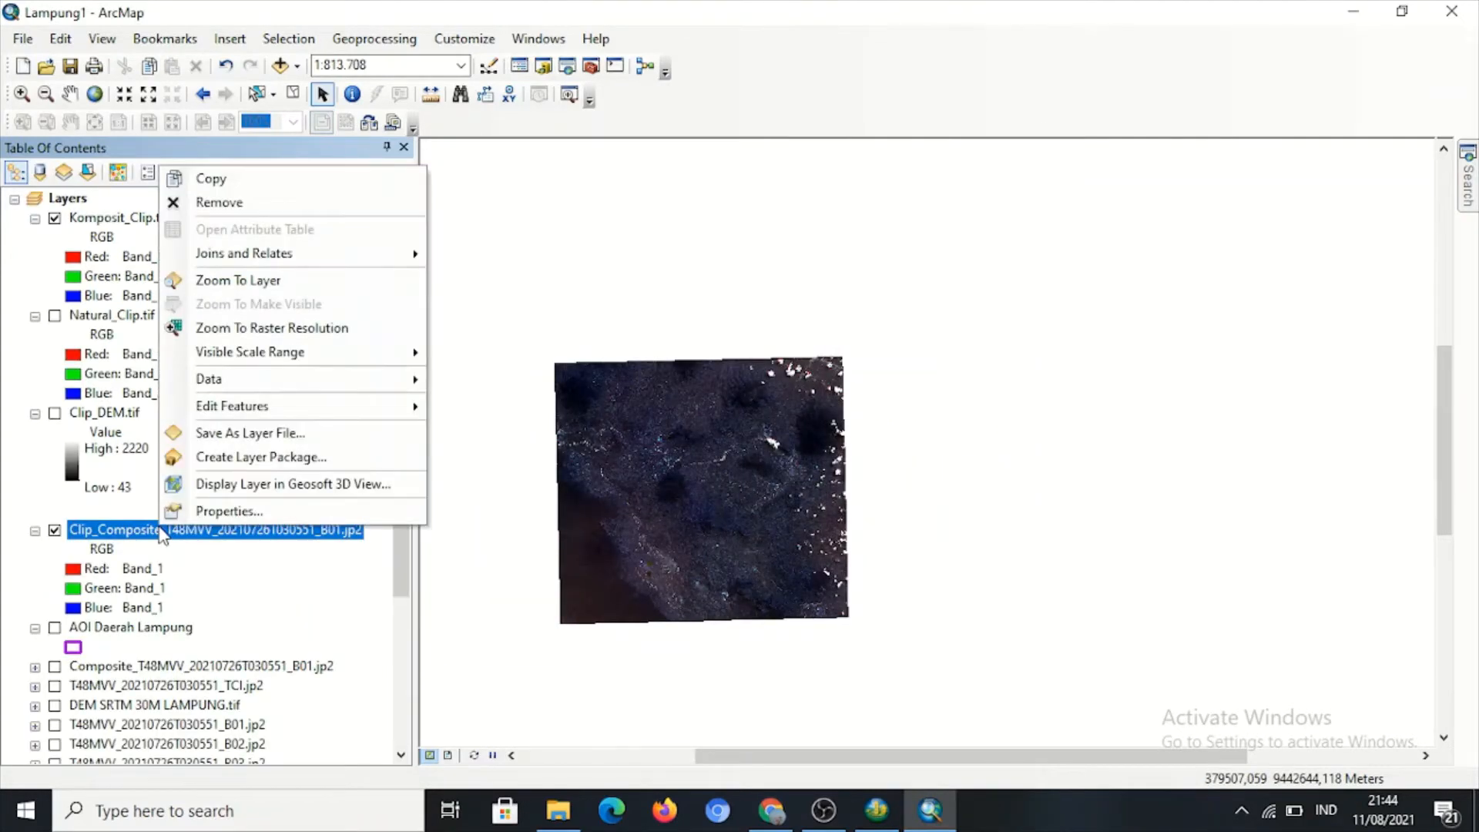
pyautogui.click(298, 204)
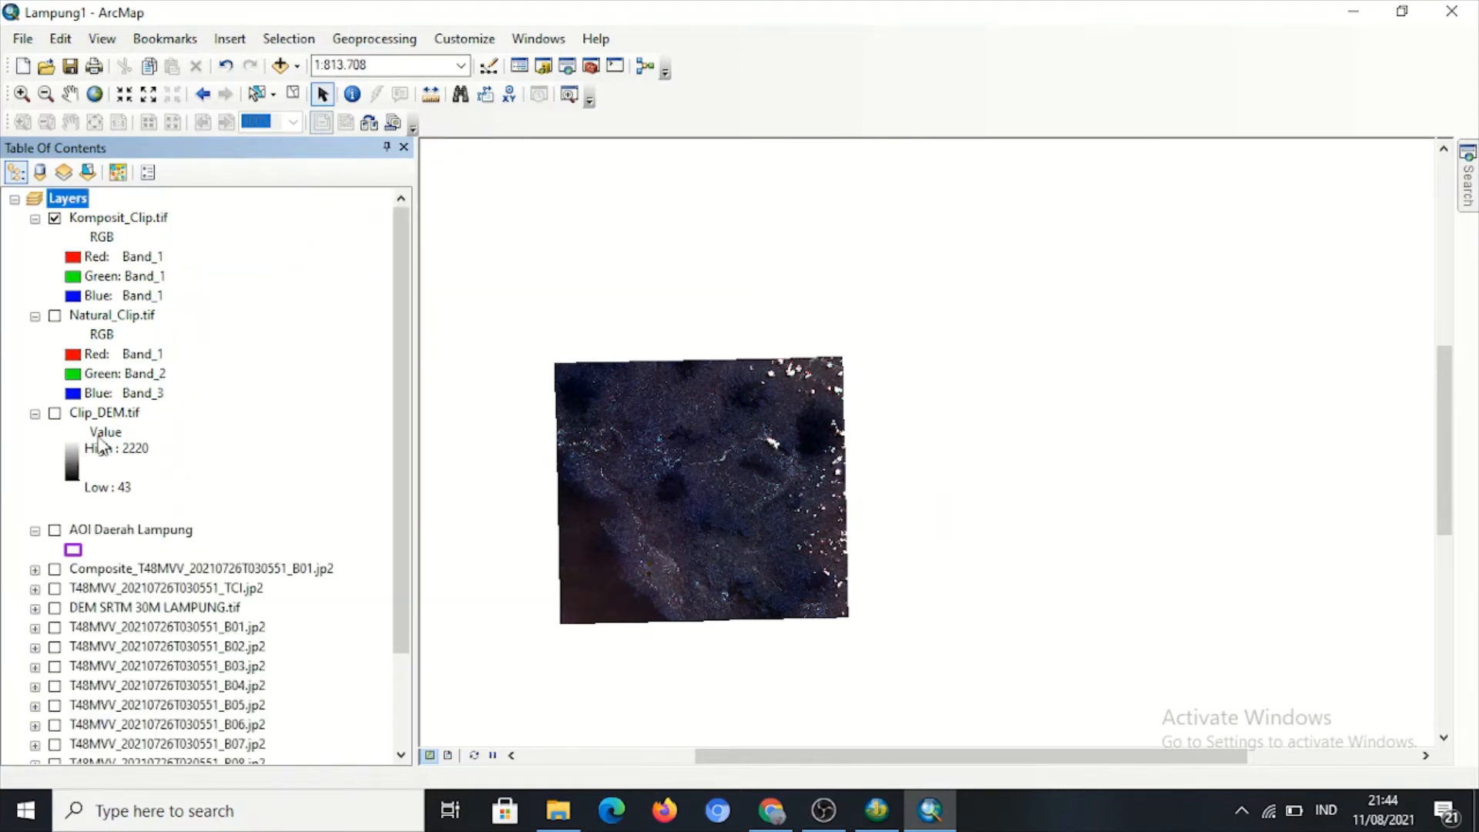
# Export the selected feature of AOI Daerah Lampung in its source coordinate system, add it to the map and show it.
pyautogui.click(110, 531)
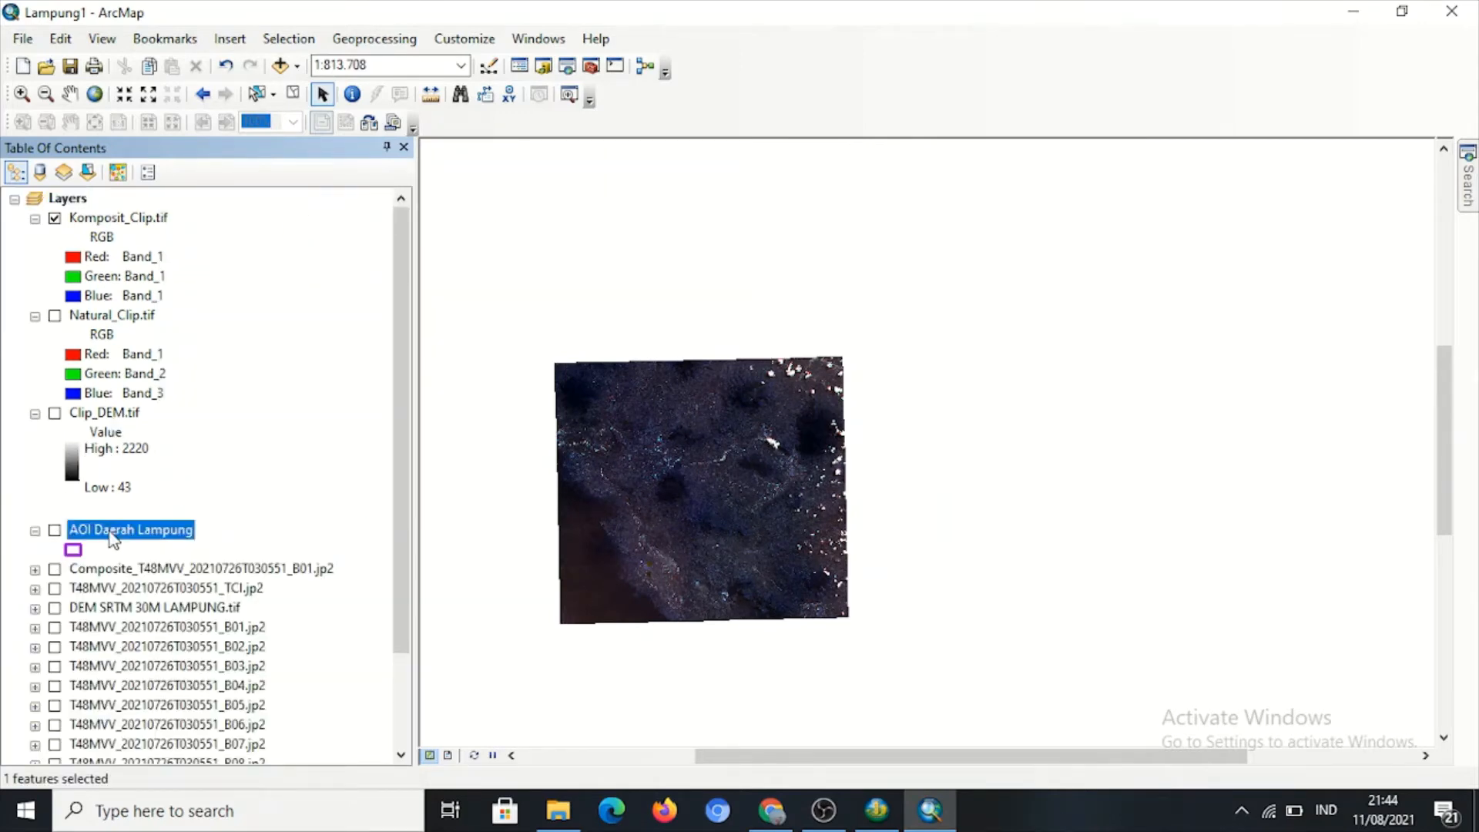
pyautogui.rightClick(110, 532)
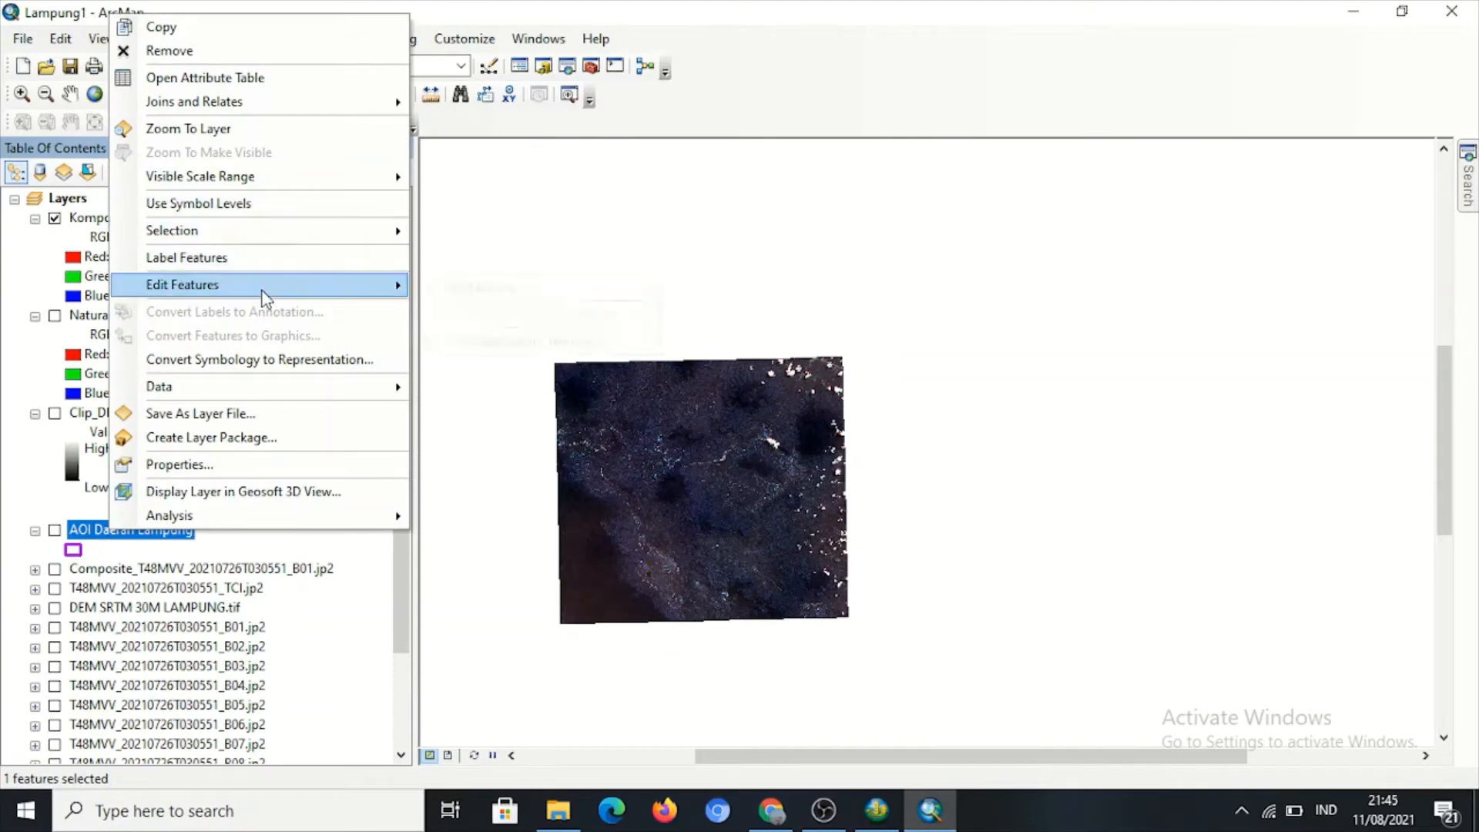
pyautogui.moveTo(383, 392)
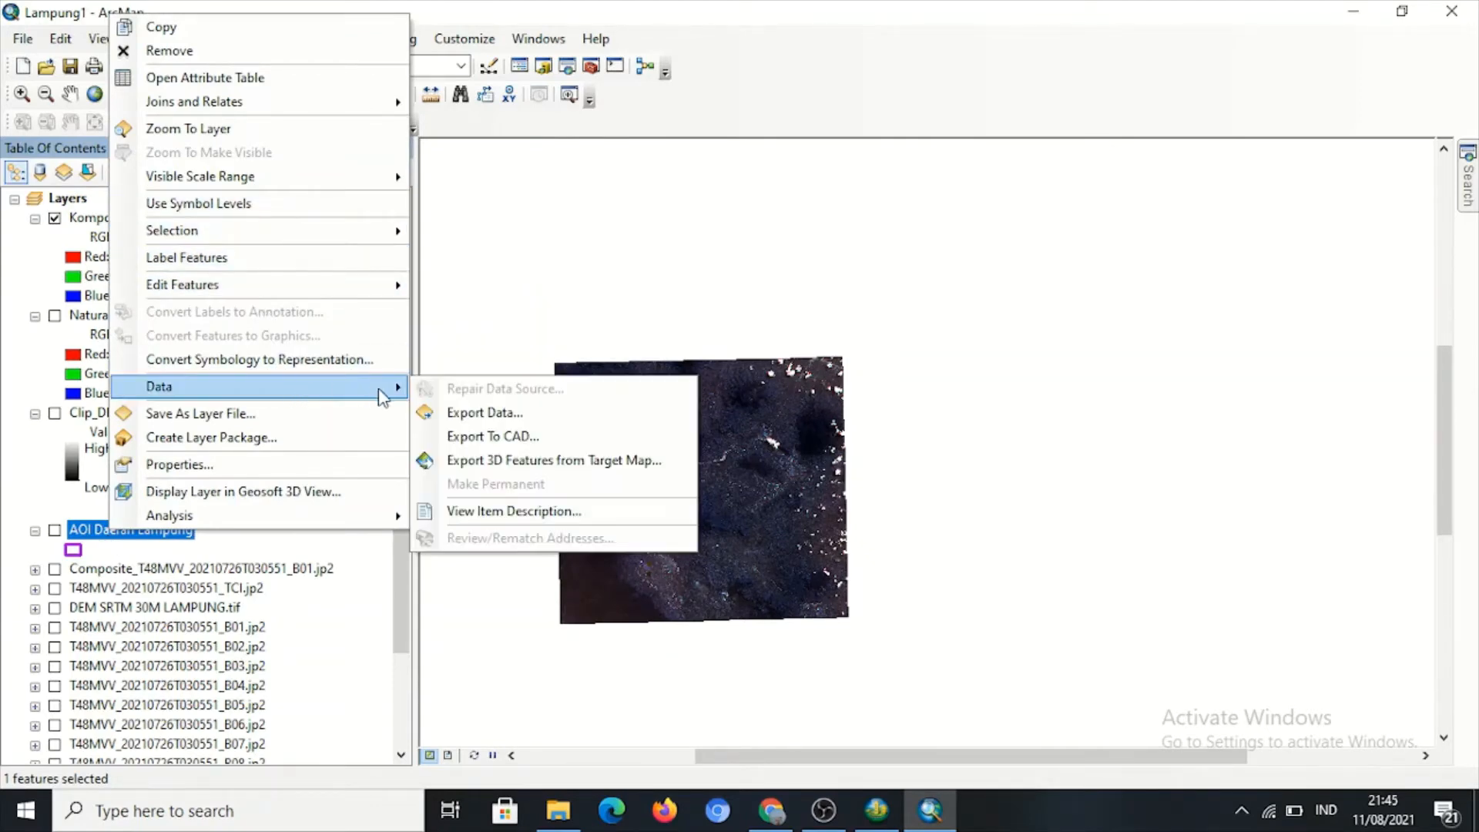
pyautogui.click(515, 413)
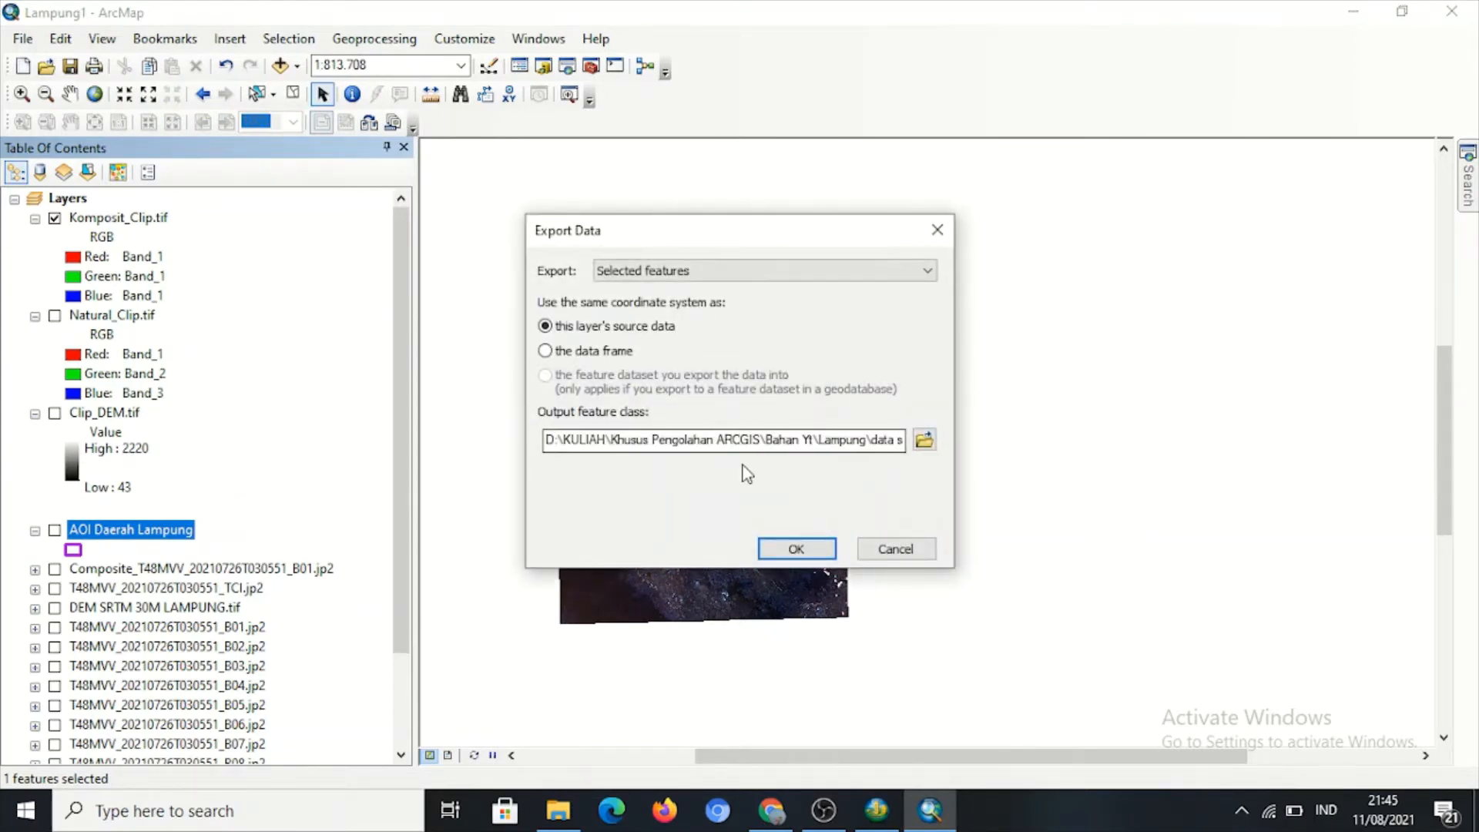
pyautogui.click(797, 549)
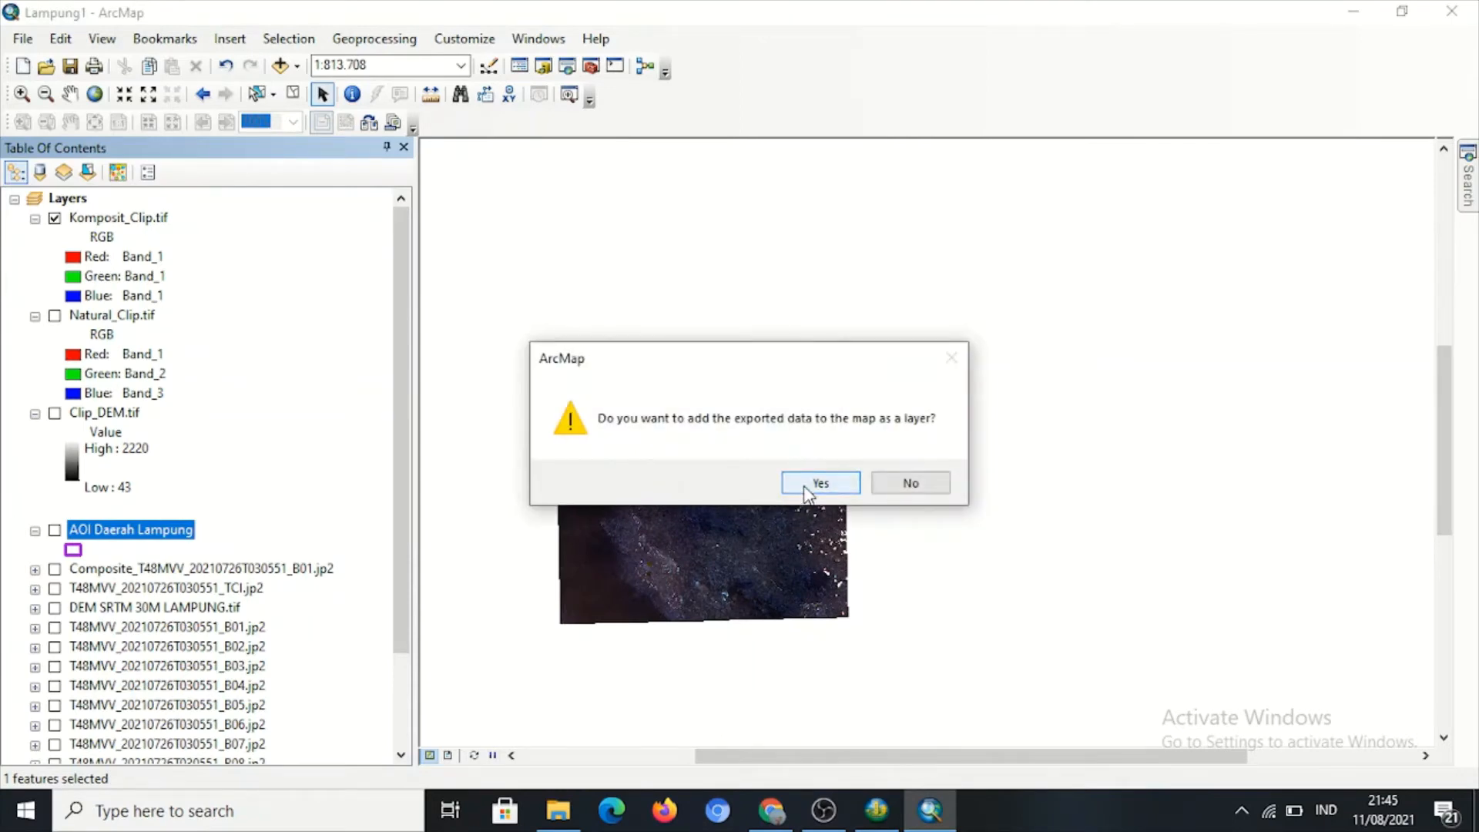
pyautogui.click(806, 487)
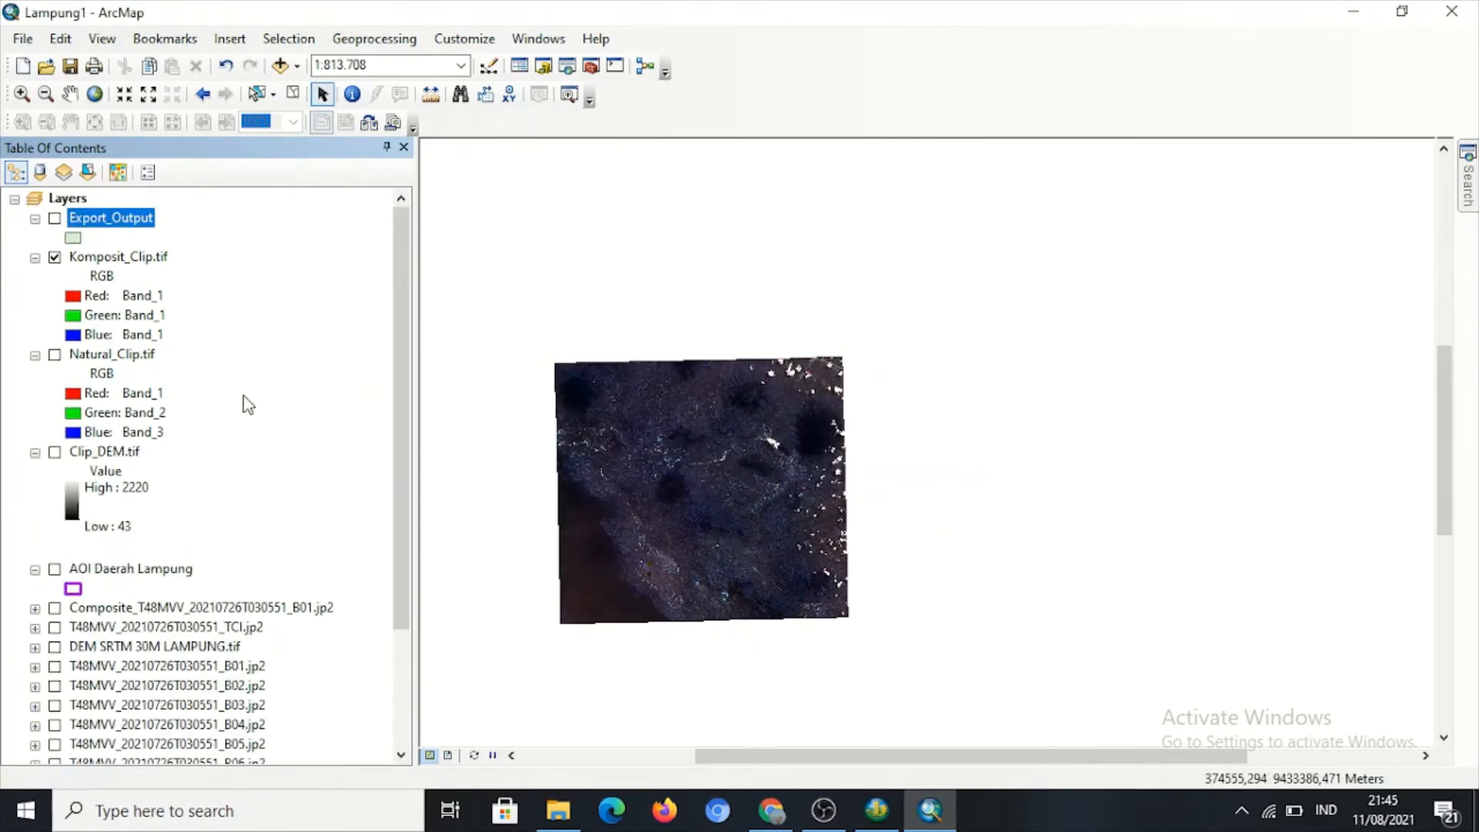
pyautogui.click(55, 219)
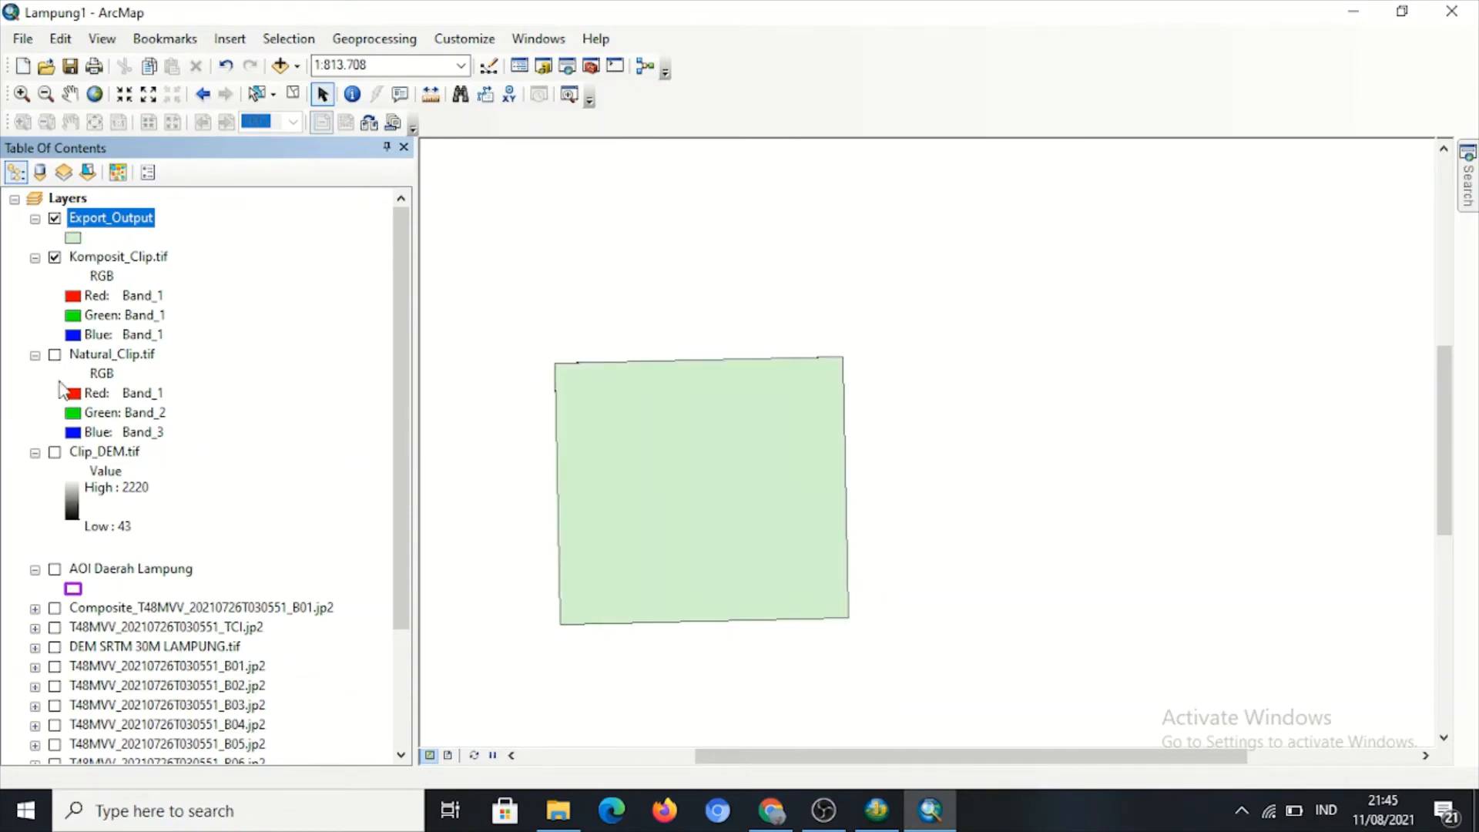
# Style the Export_Output layer with the Hollow symbol, a purple outline and an outline width of 2.
pyautogui.click(35, 570)
pyautogui.click(74, 238)
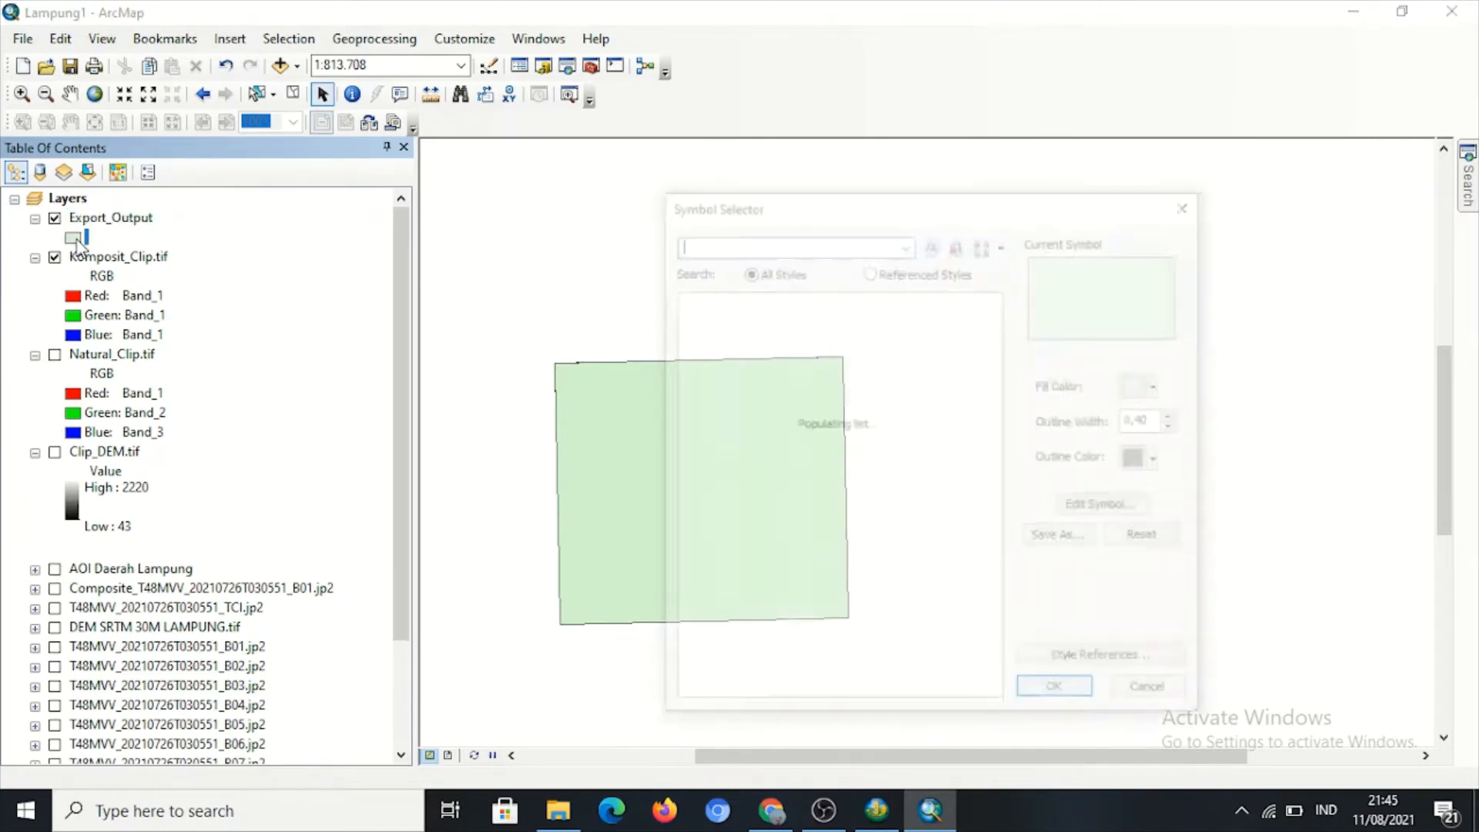
pyautogui.click(704, 432)
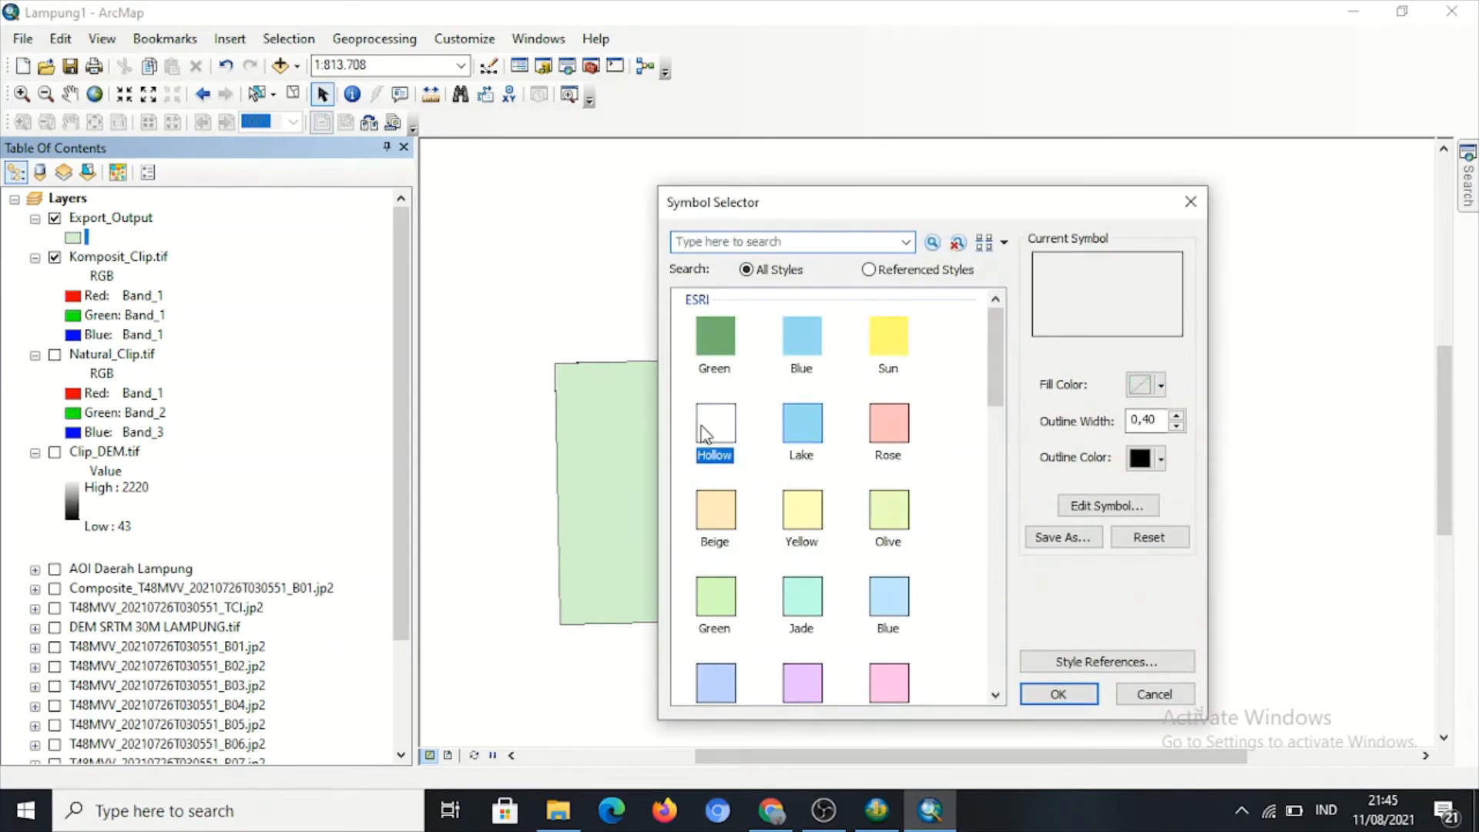
pyautogui.click(1140, 461)
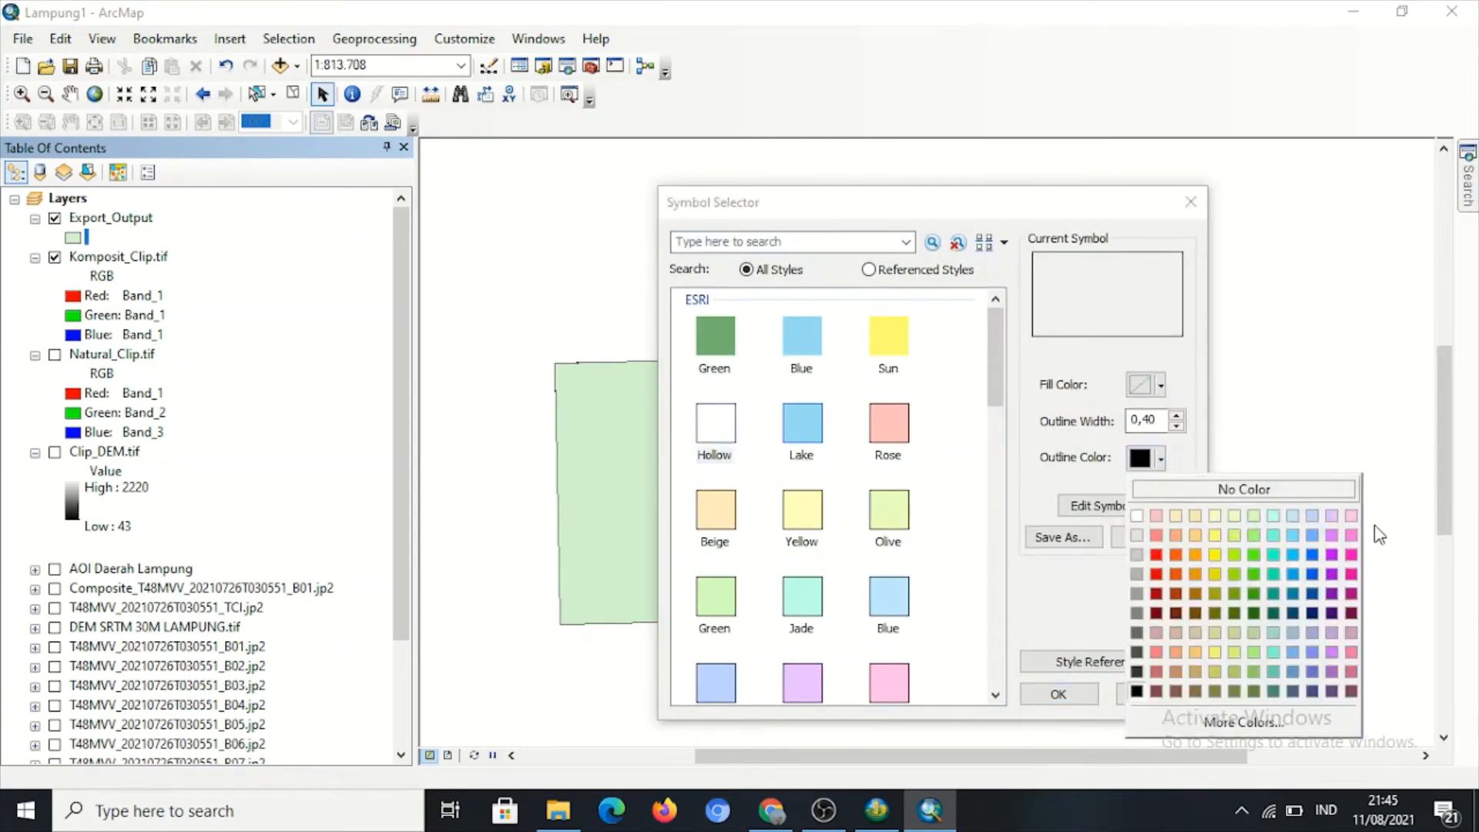
pyautogui.click(1332, 574)
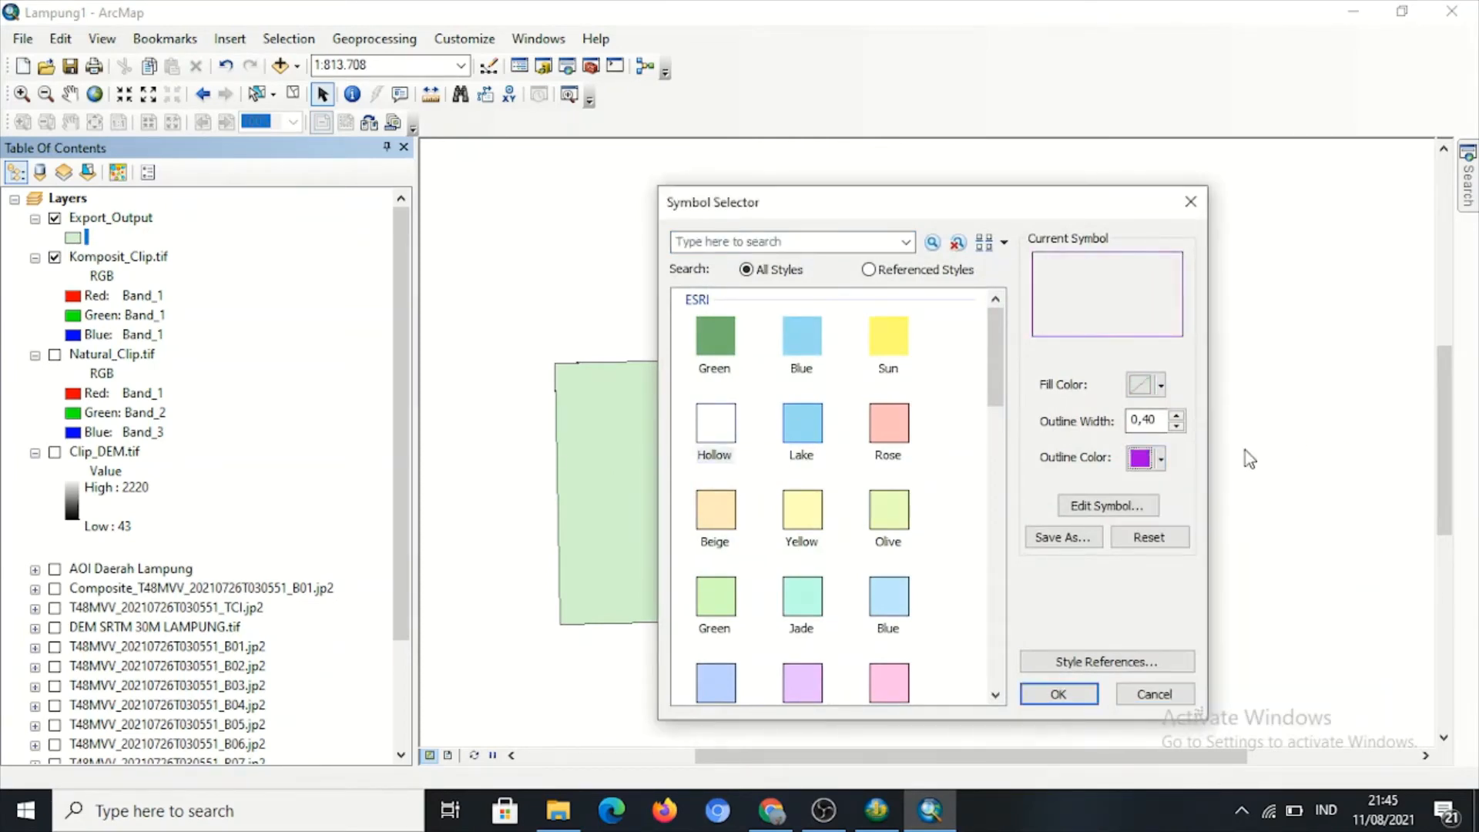
pyautogui.click(1176, 416)
pyautogui.click(1176, 417)
pyautogui.click(1056, 695)
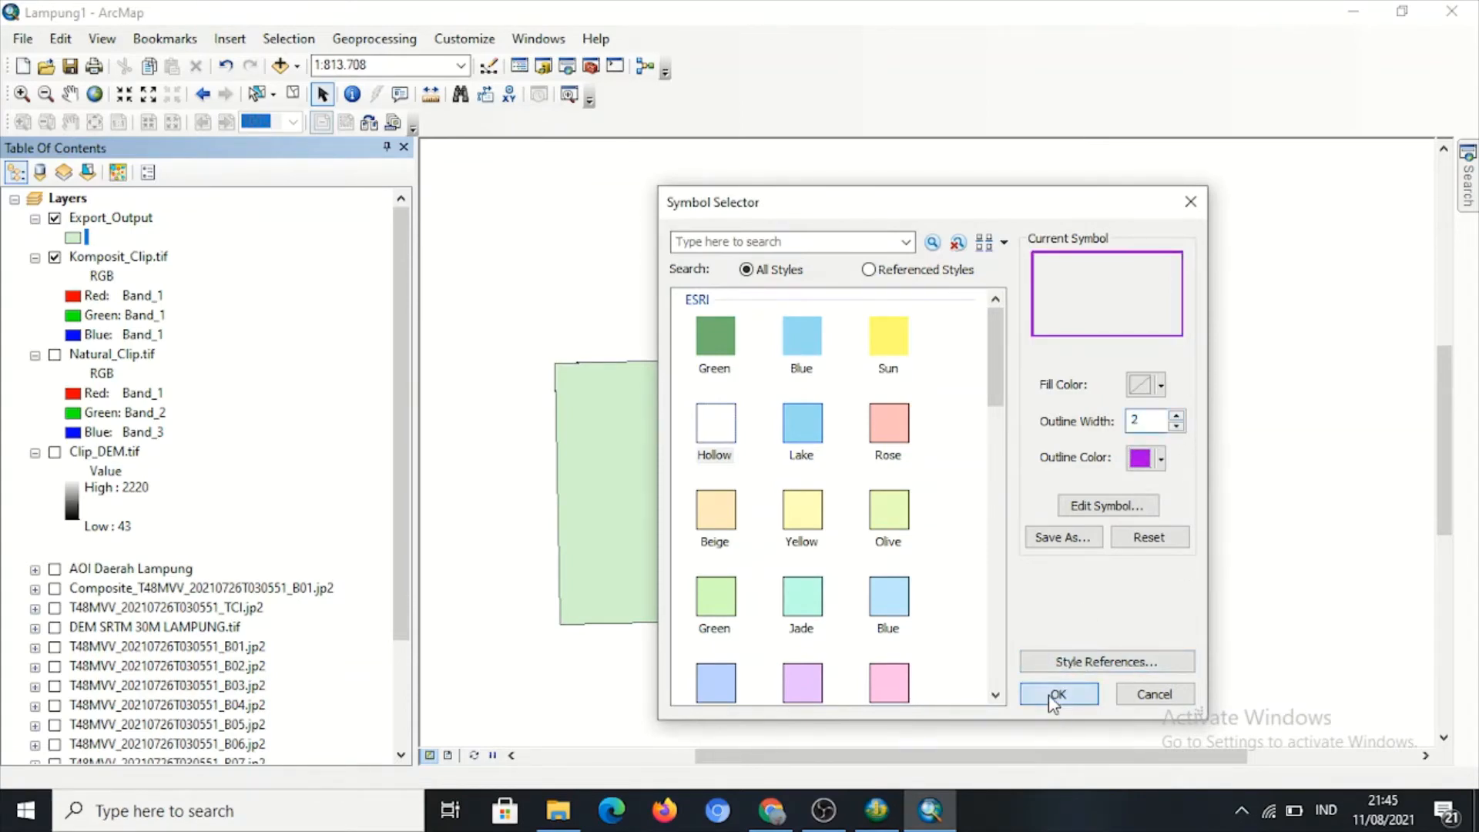
# Set the RGB composite of Komposit_Clip.tif to the 11th listed band for red, the 8th for green and the 4th for blue.
pyautogui.click(152, 262)
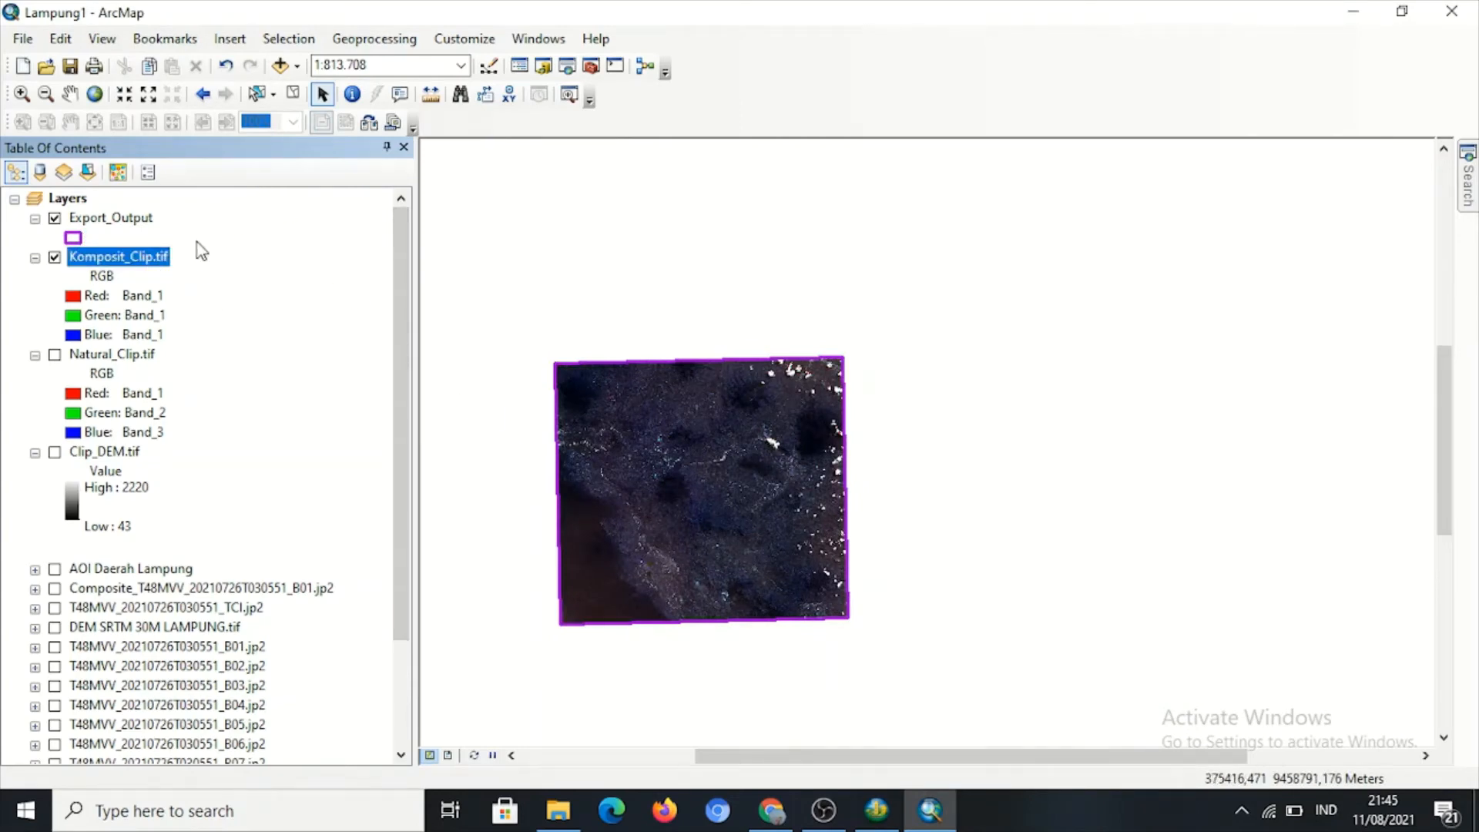
pyautogui.rightClick(160, 254)
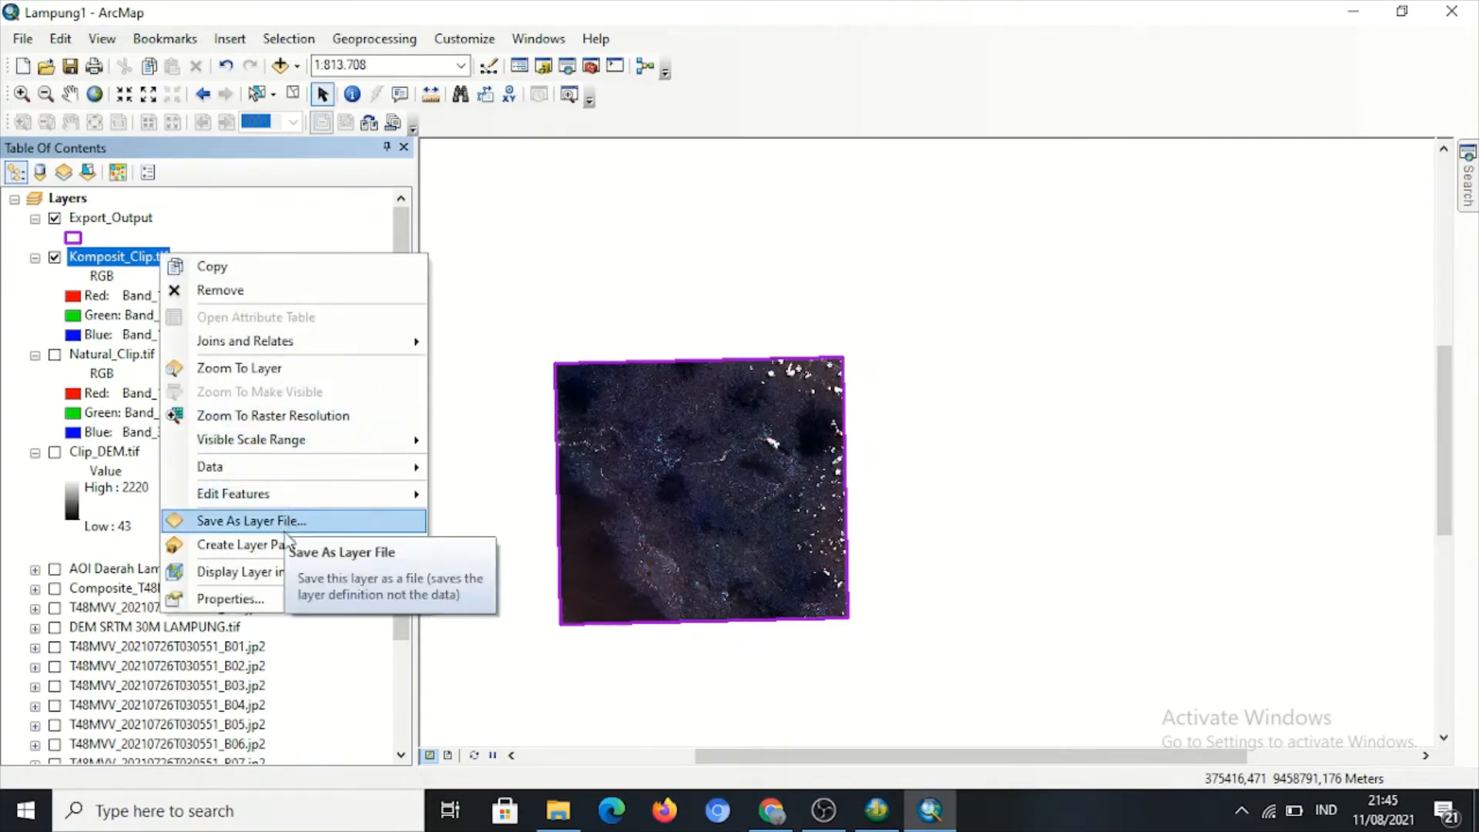
pyautogui.click(280, 600)
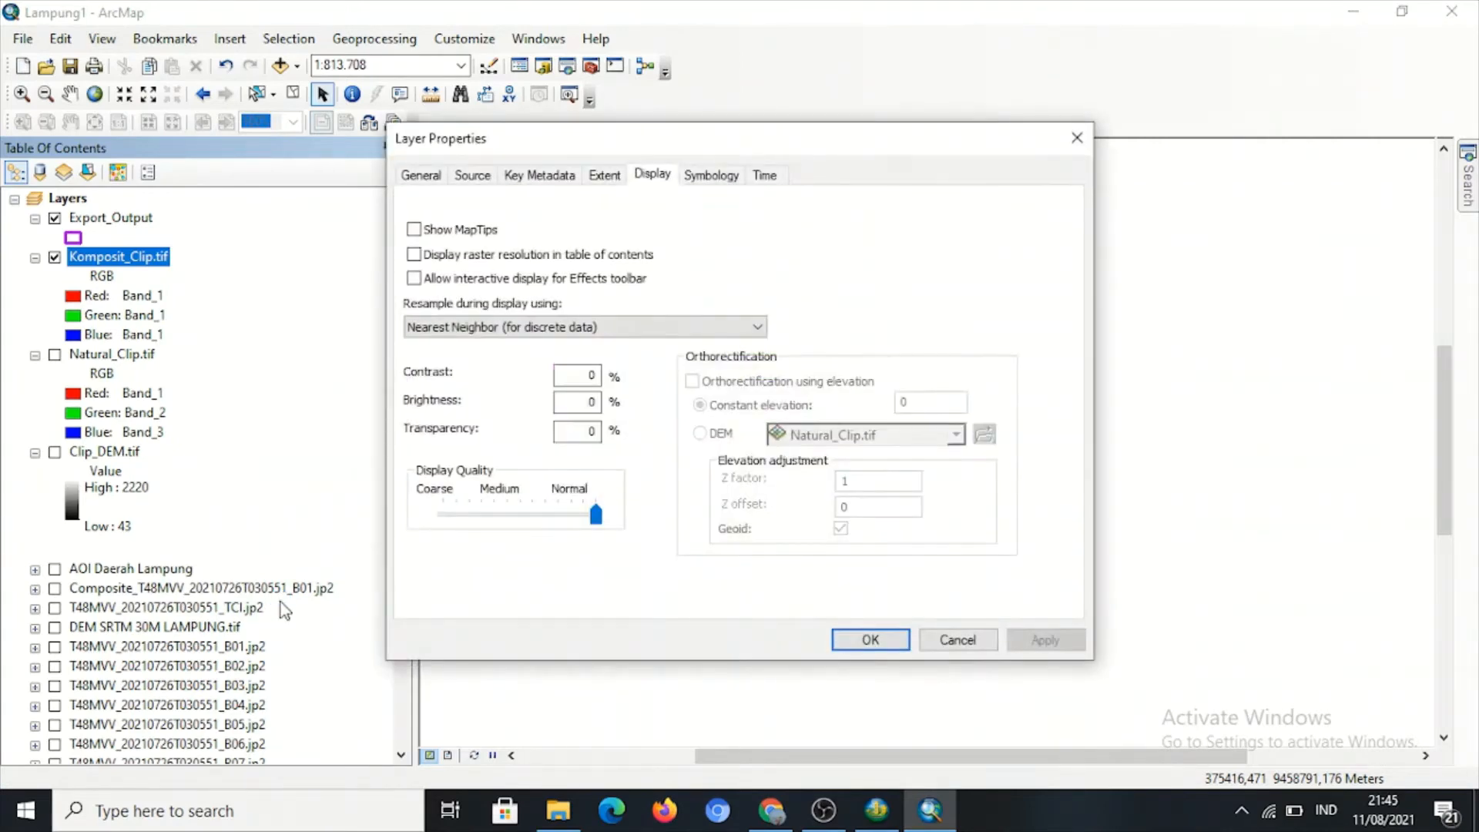
pyautogui.click(724, 177)
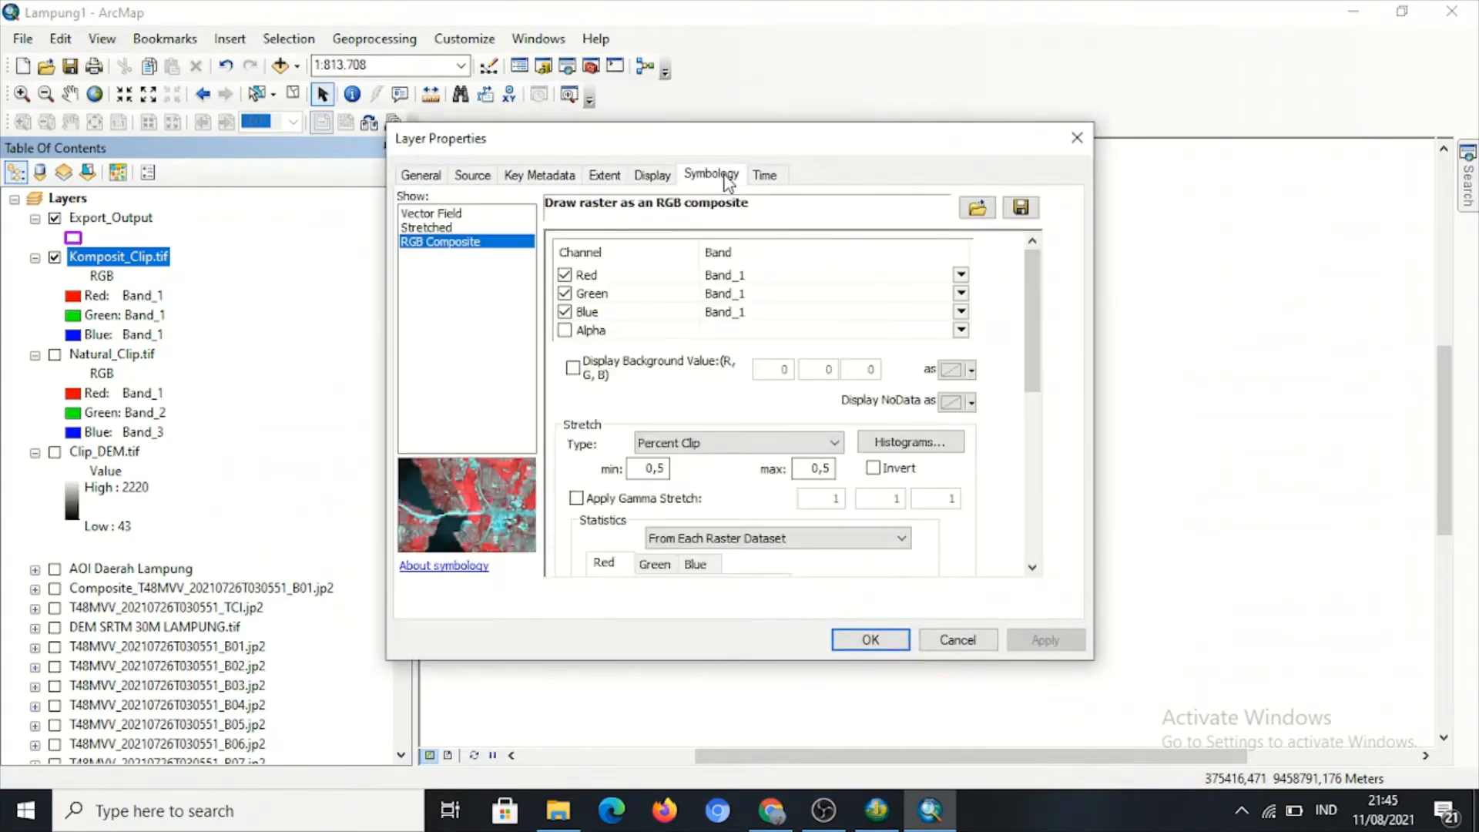
pyautogui.click(960, 275)
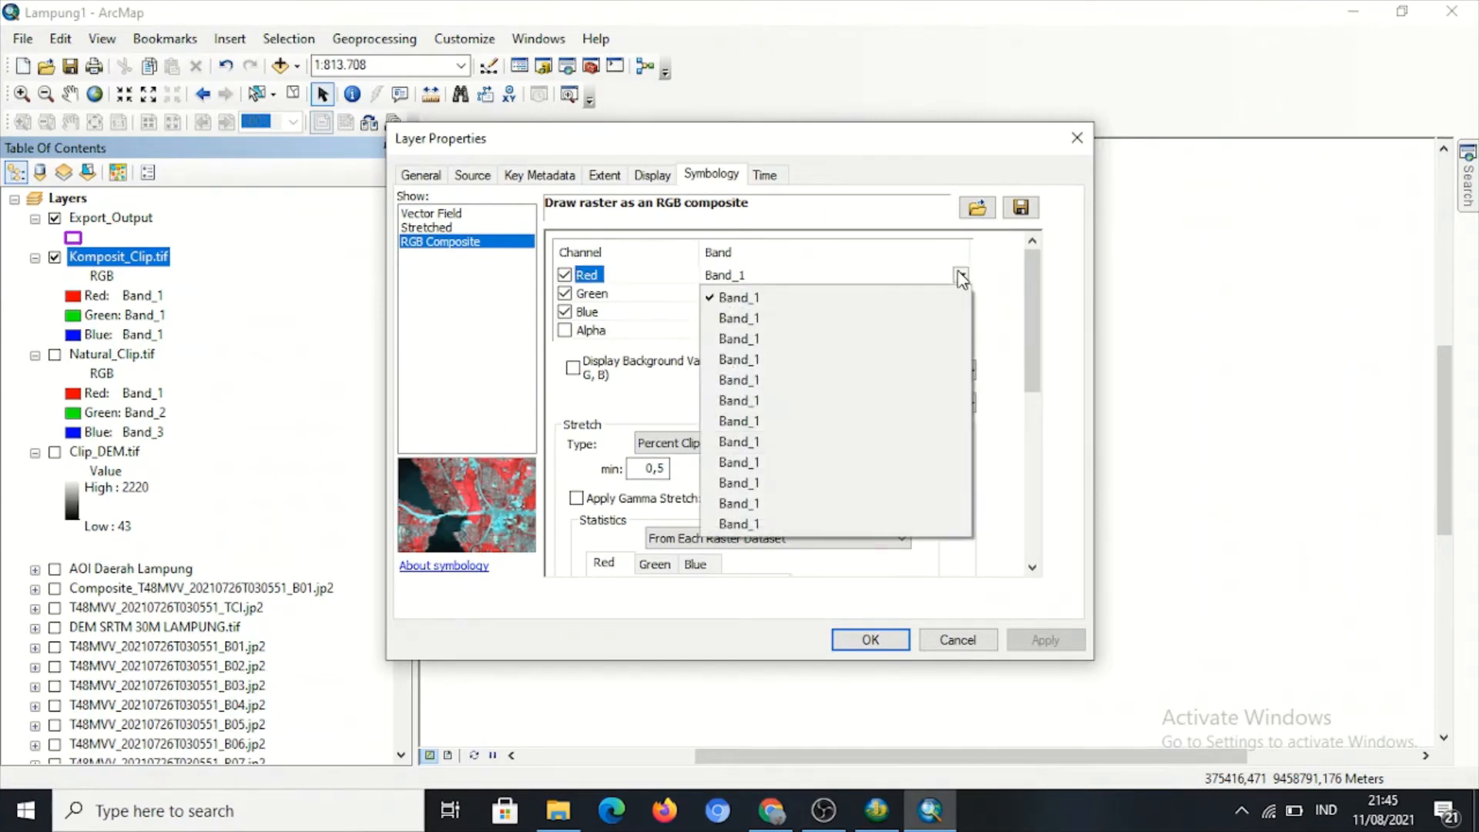
pyautogui.click(845, 503)
pyautogui.click(961, 293)
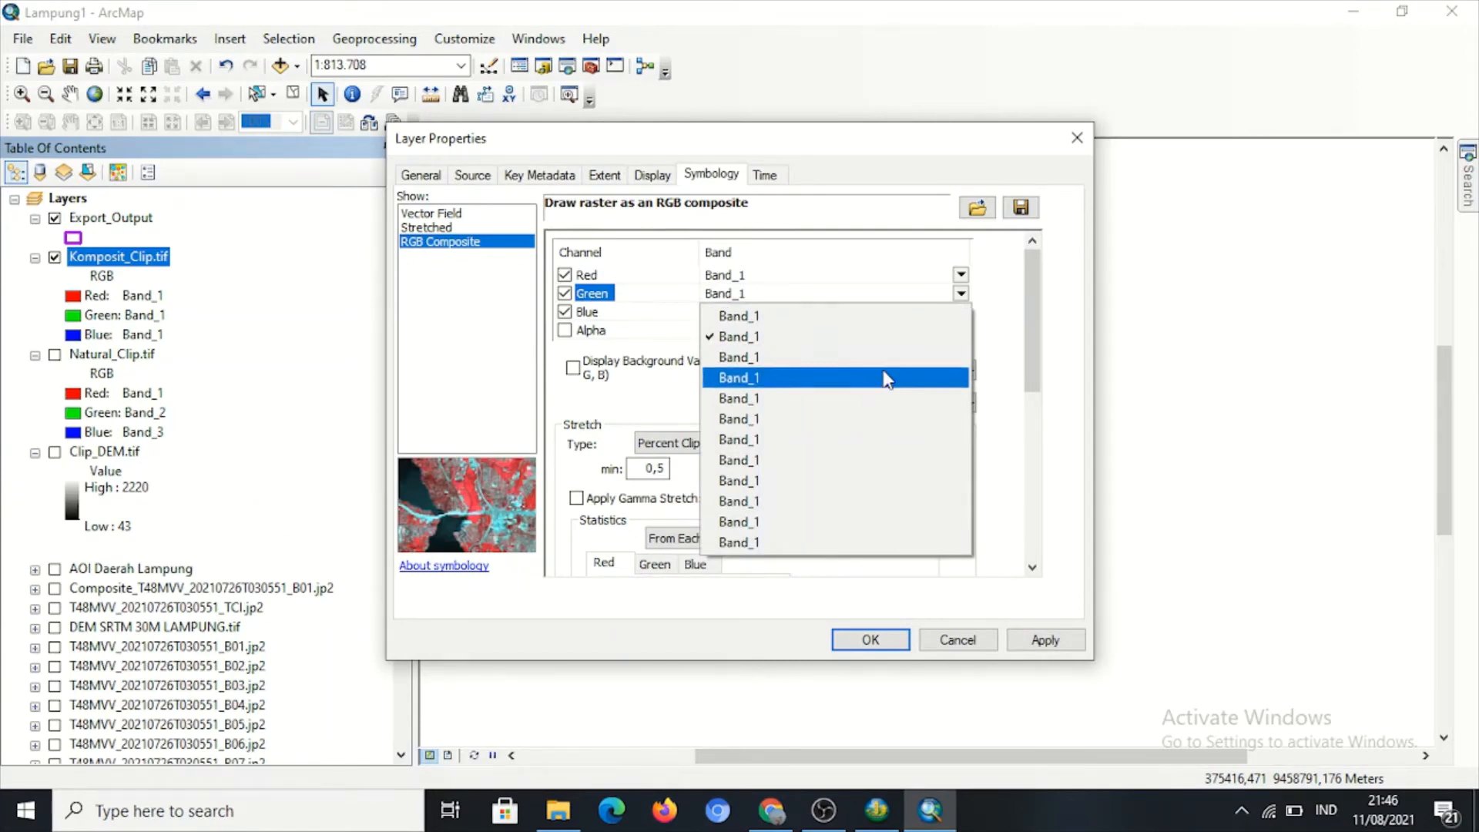
pyautogui.click(870, 460)
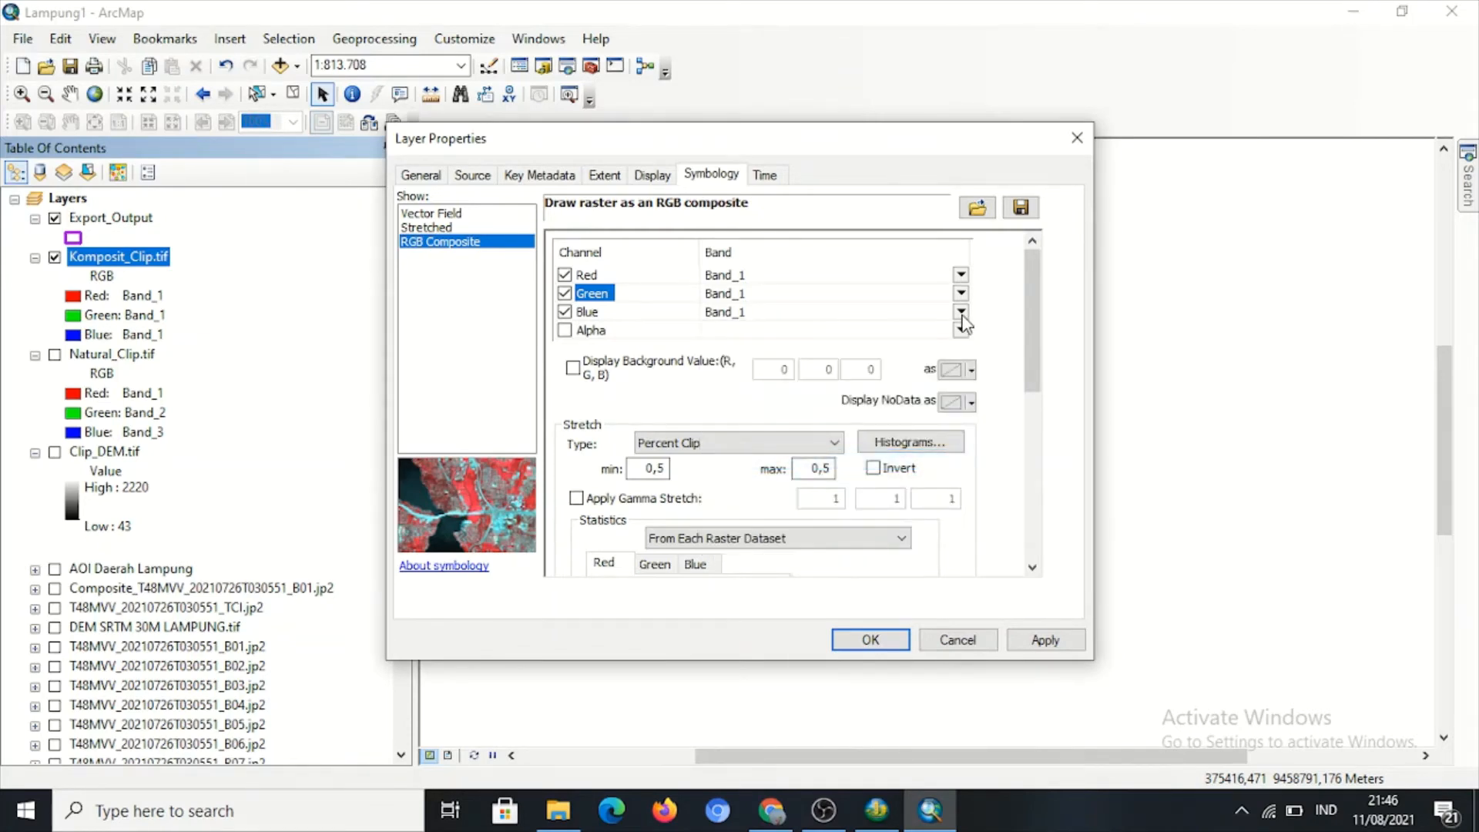
pyautogui.click(961, 312)
pyautogui.click(901, 402)
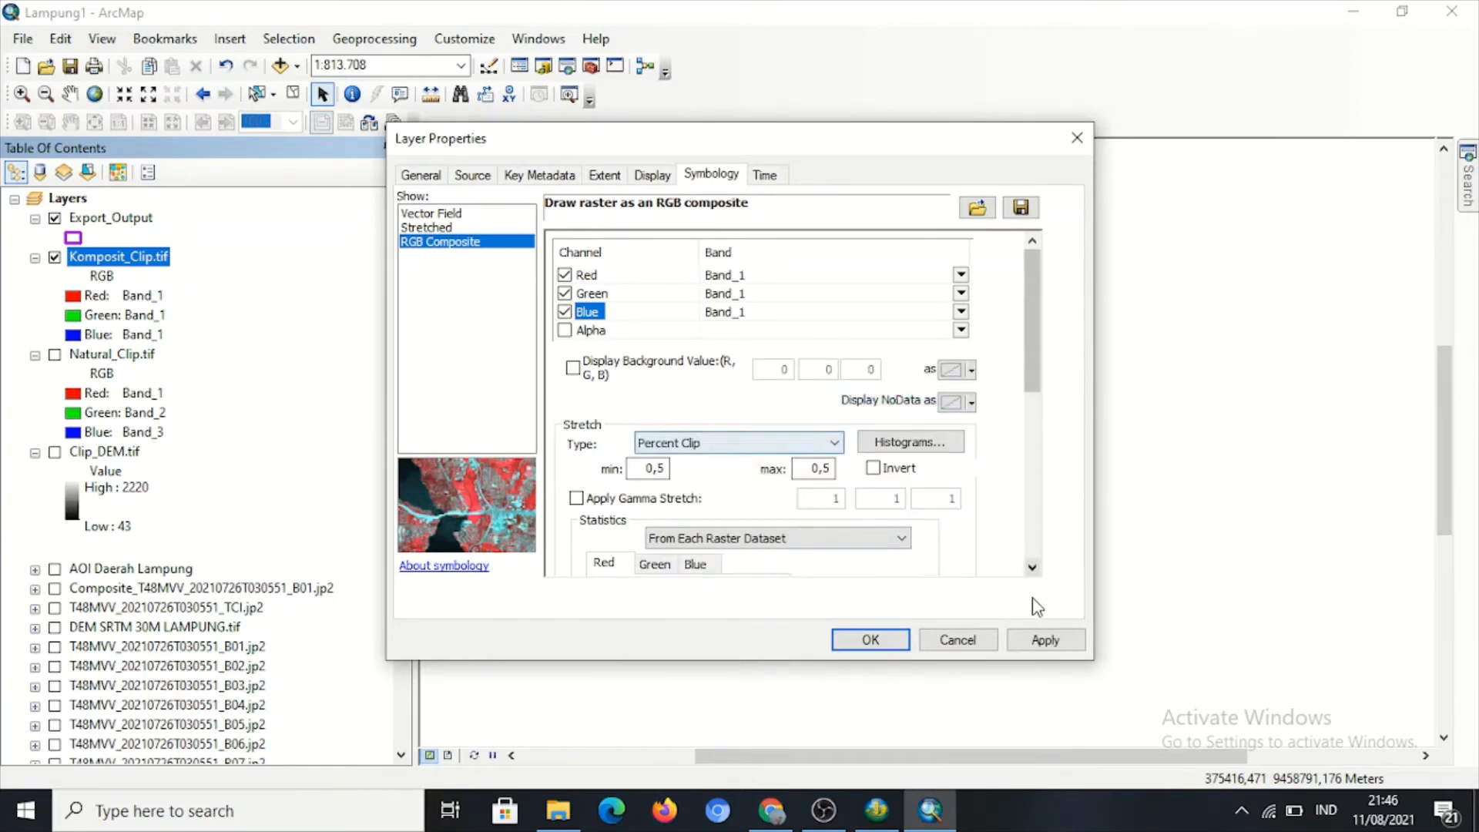
pyautogui.click(1049, 647)
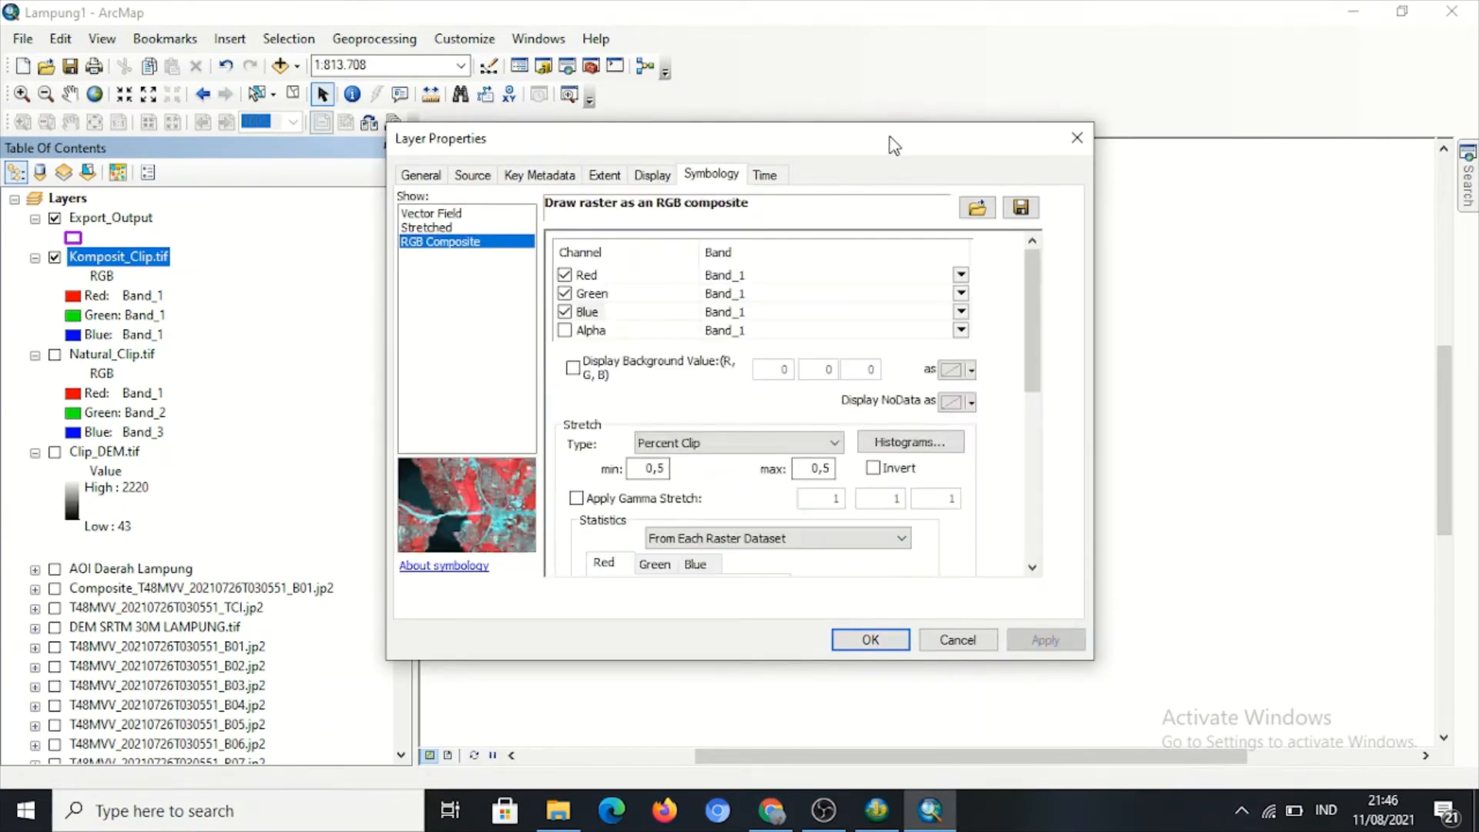
pyautogui.moveTo(891, 141); pyautogui.dragTo(1288, 93)
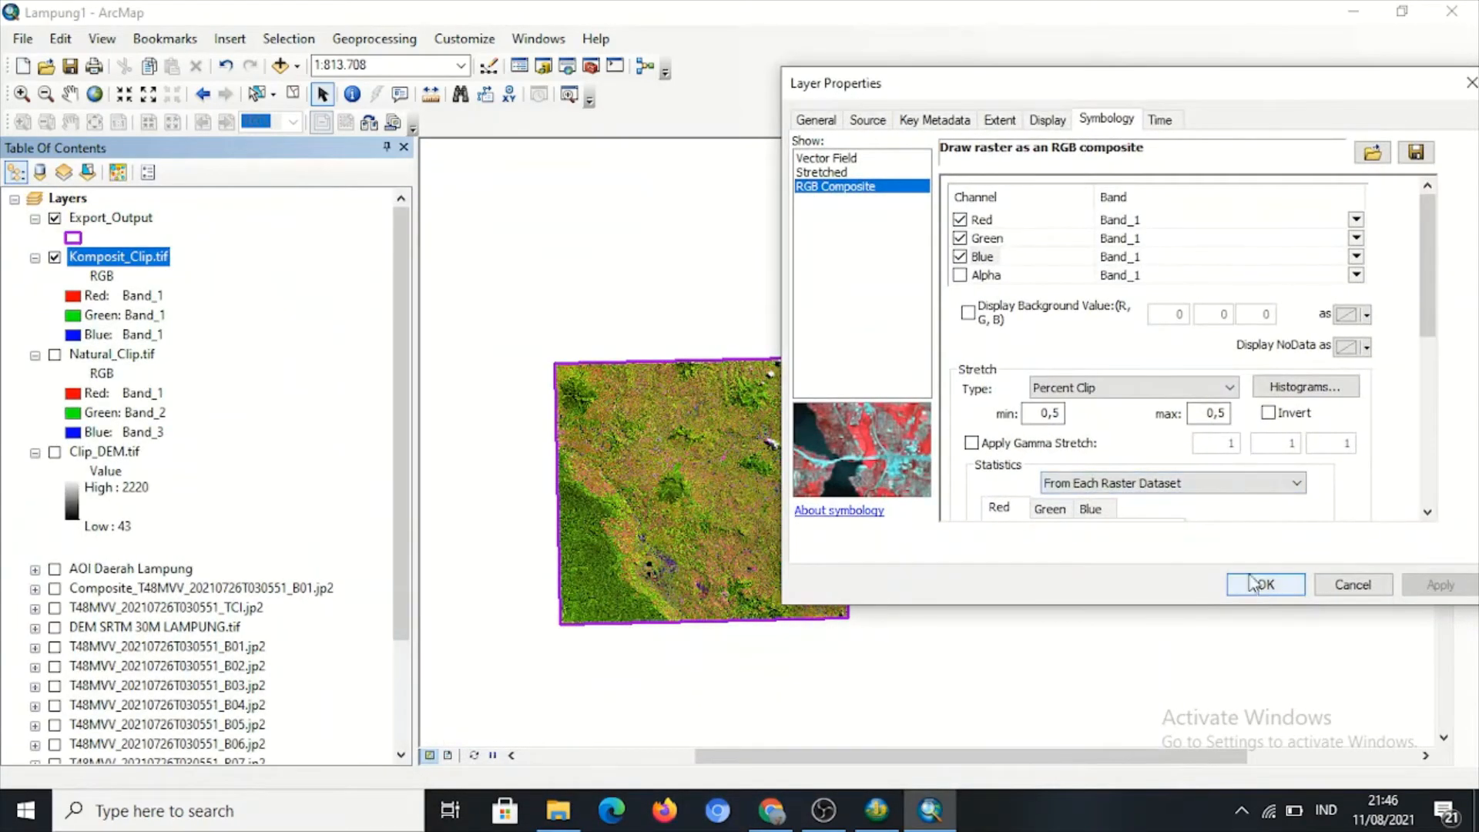
pyautogui.click(1046, 120)
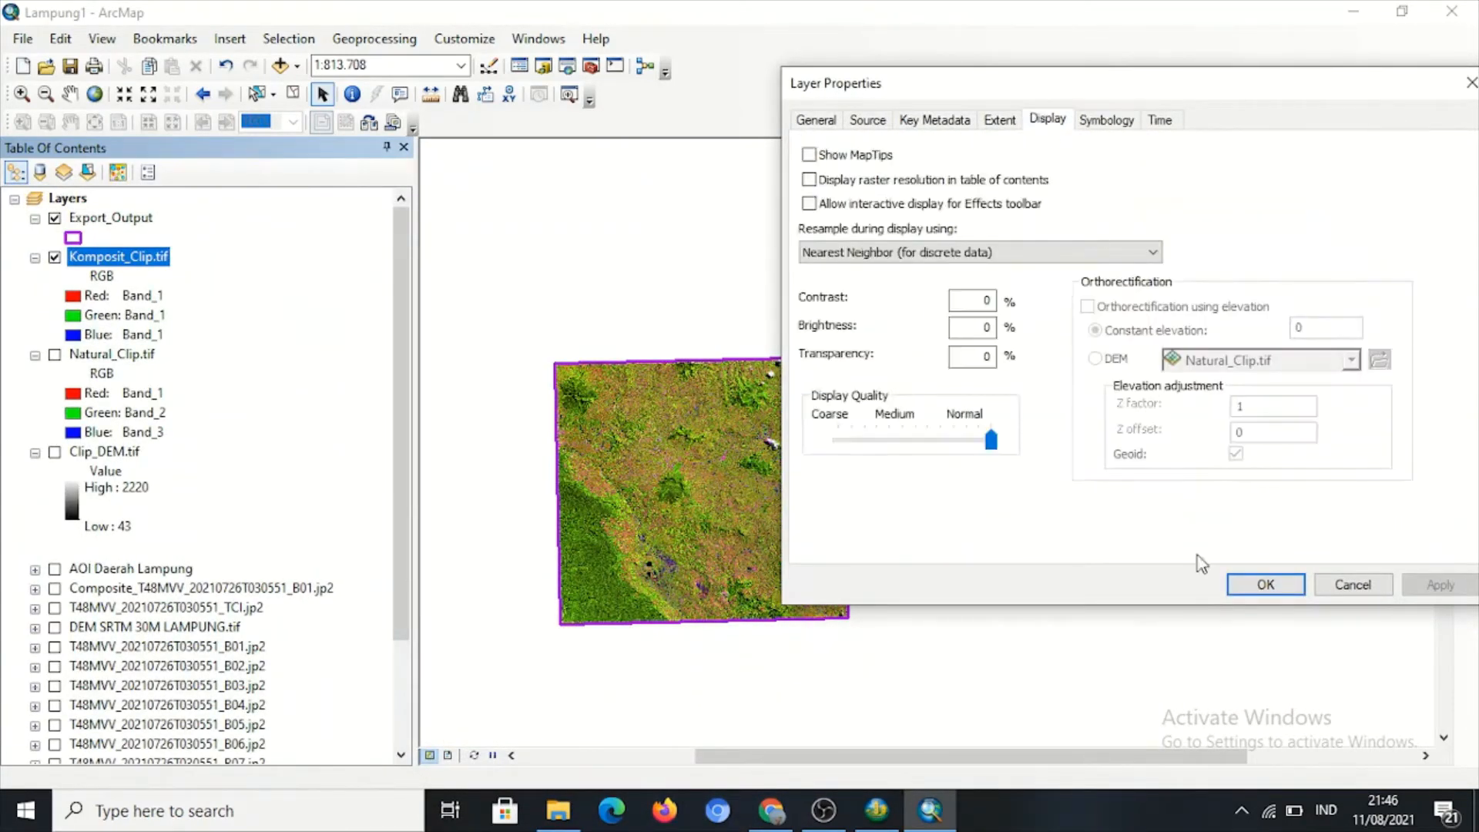
pyautogui.click(1252, 589)
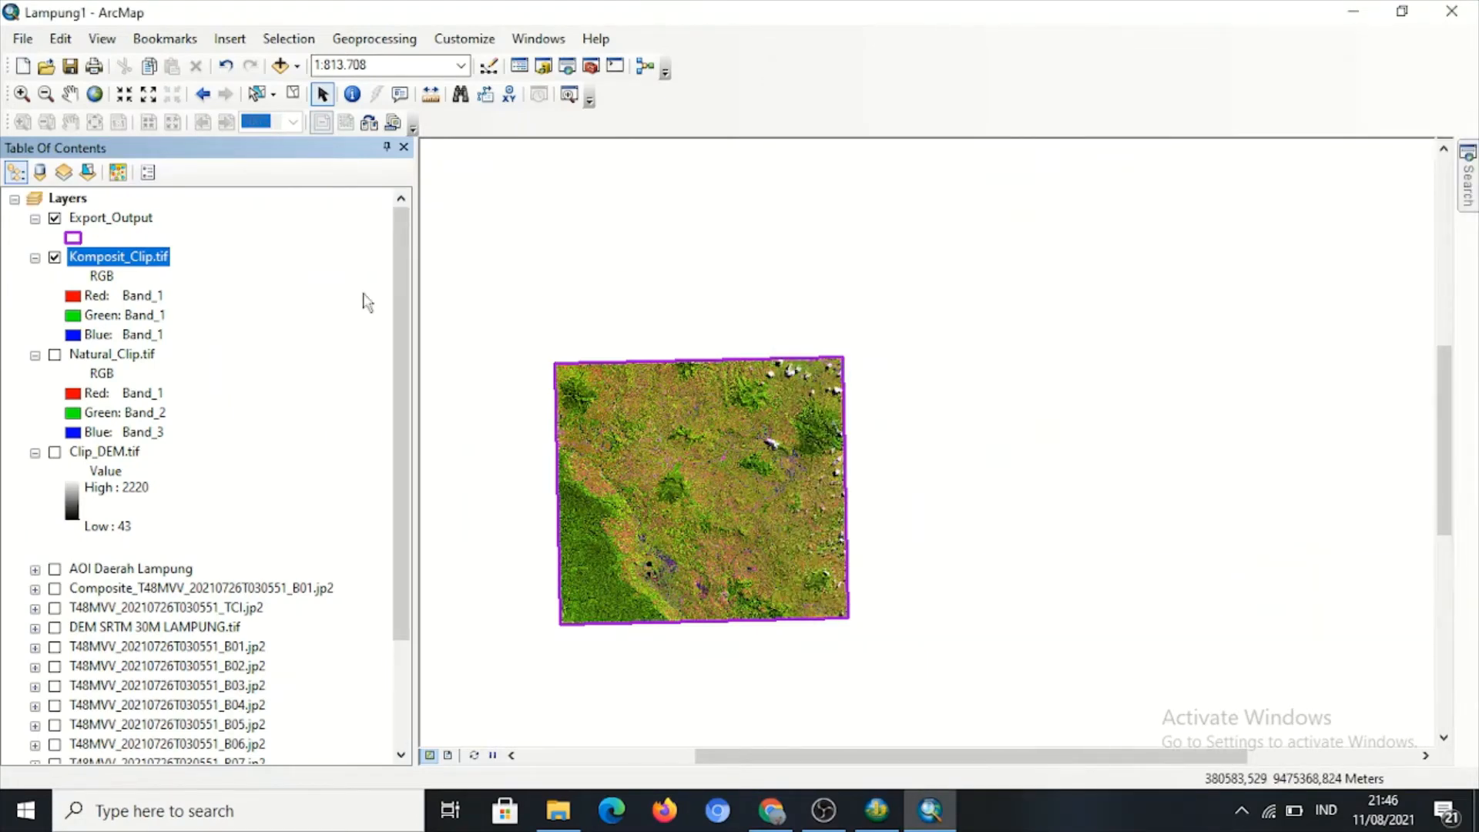
# Hide Export_Output and Komposit_Clip.tif and show the Natural_Clip.tif layer instead.
pyautogui.click(54, 219)
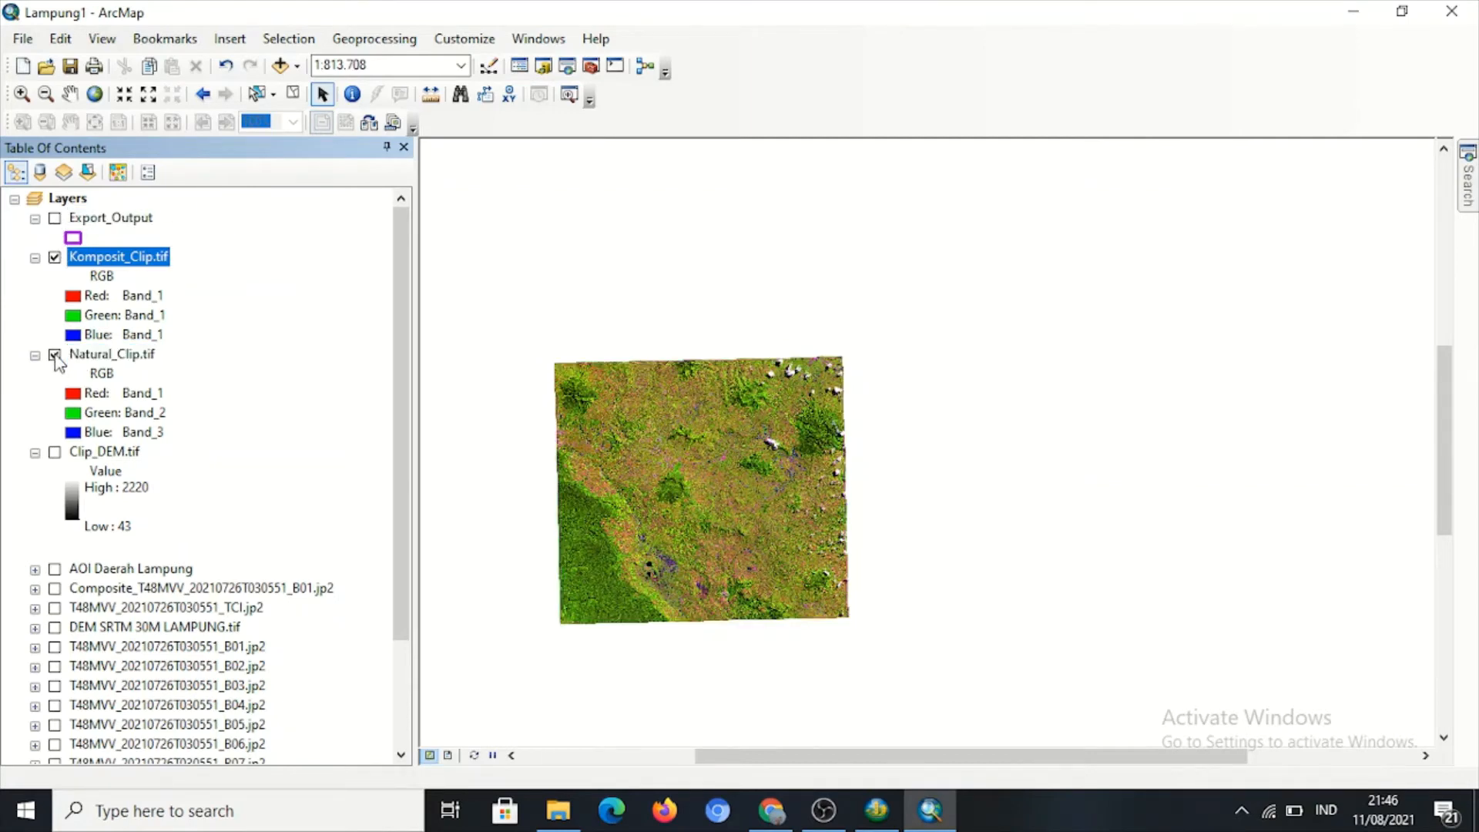
pyautogui.click(55, 258)
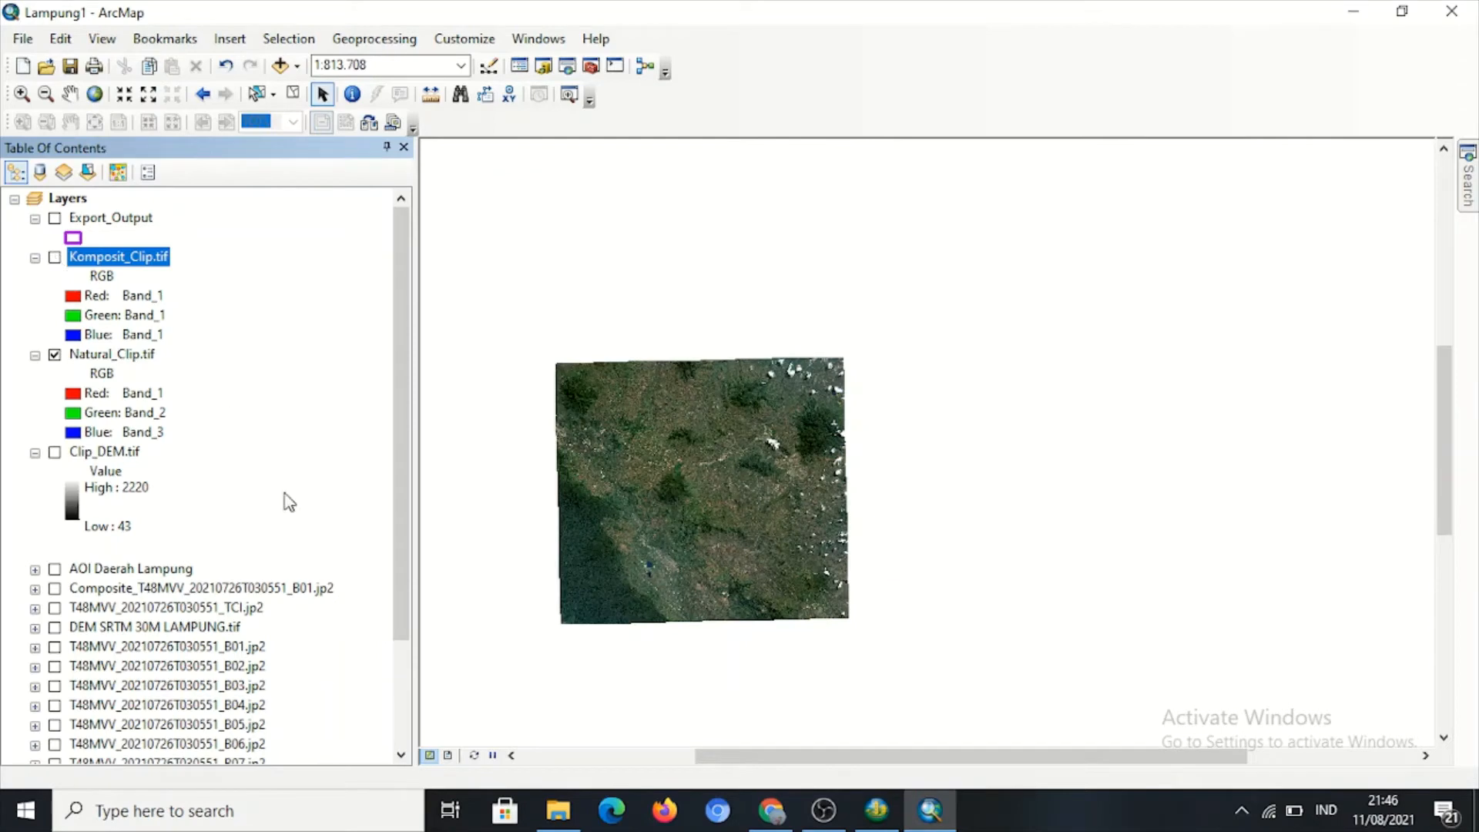
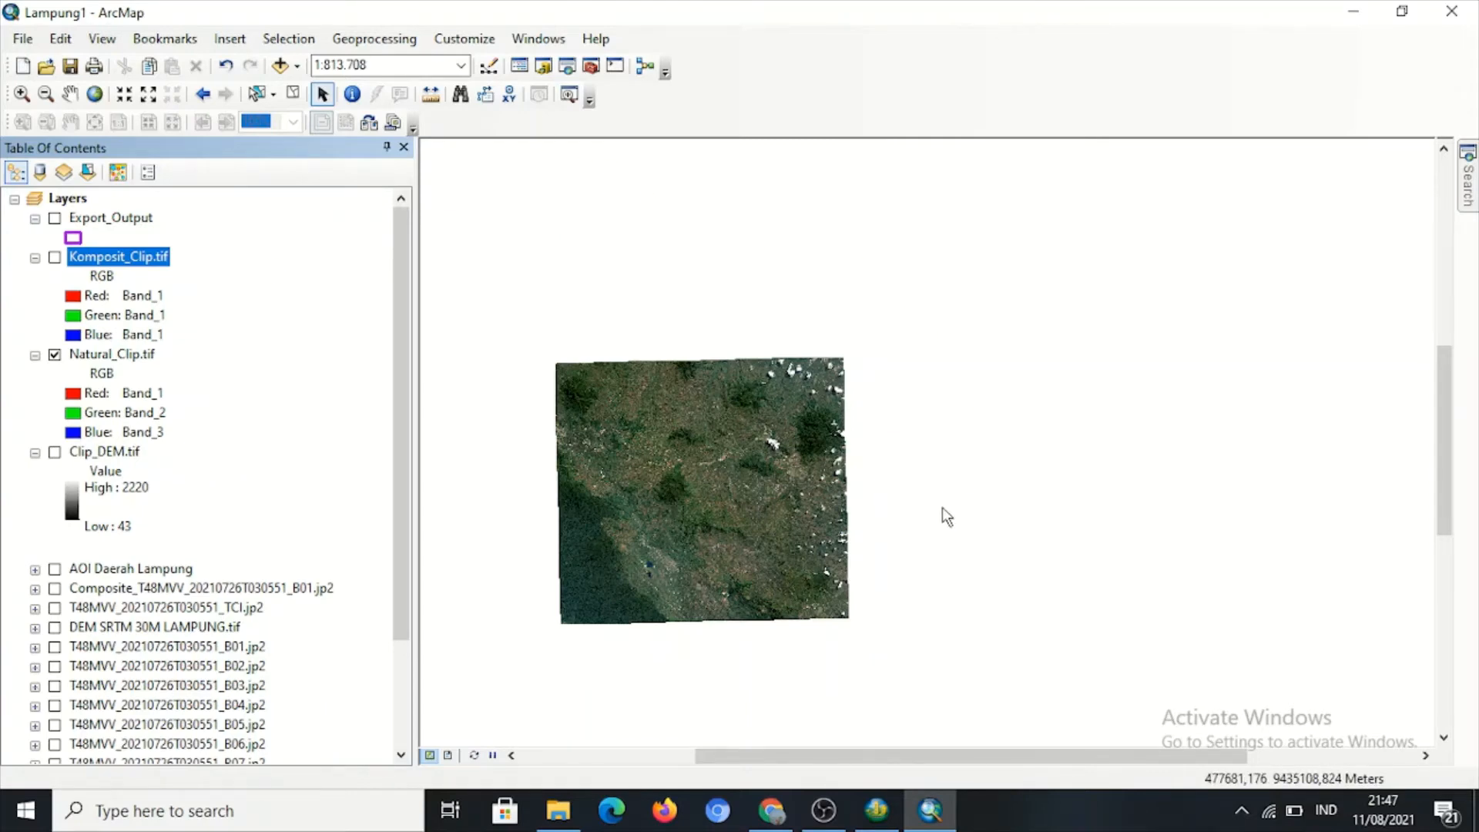
# Switch to the open ArcScene window and close the floating Animation toolbar.
pyautogui.moveTo(888, 818)
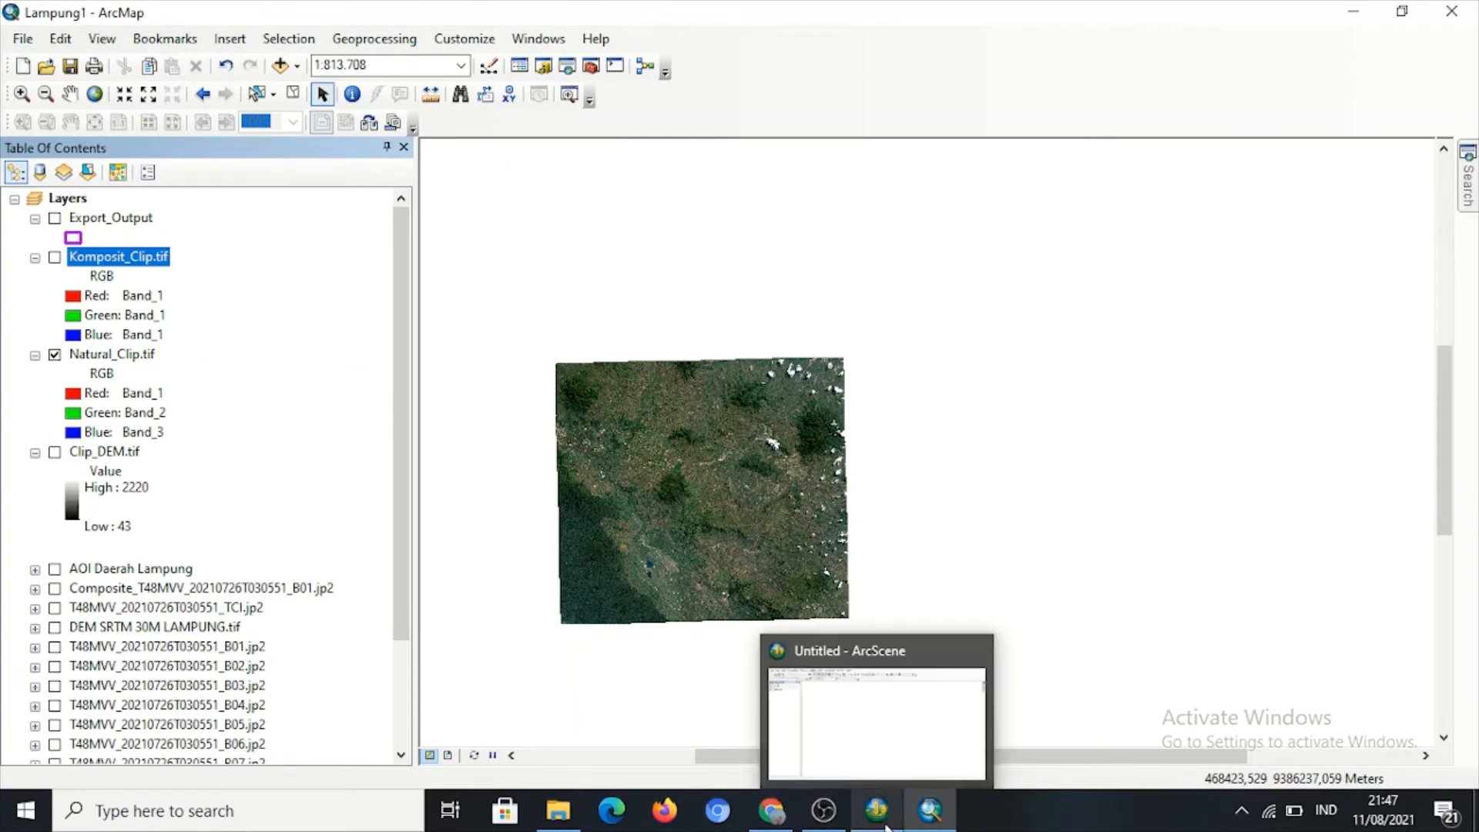
pyautogui.click(889, 746)
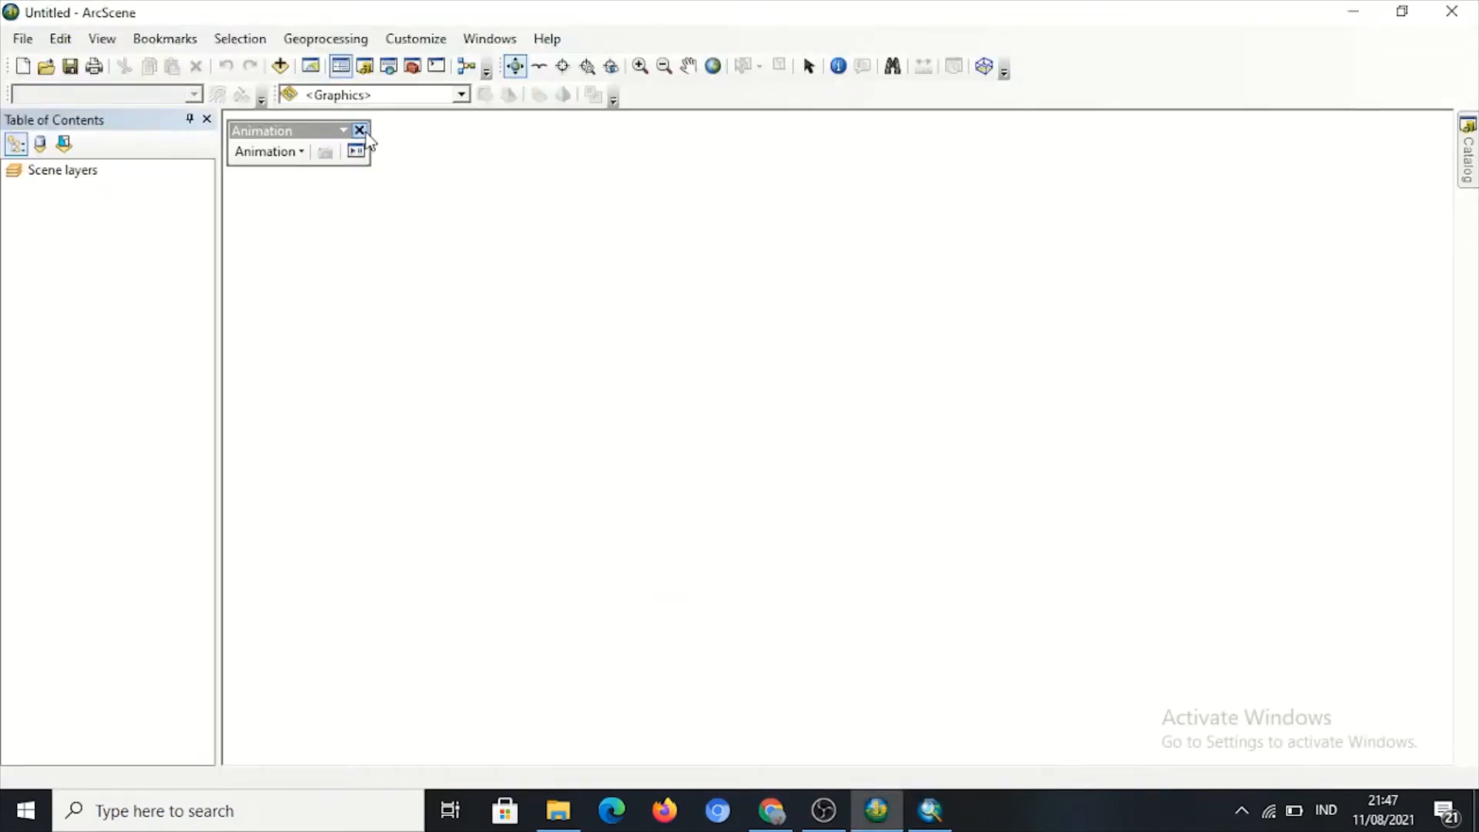
pyautogui.click(359, 130)
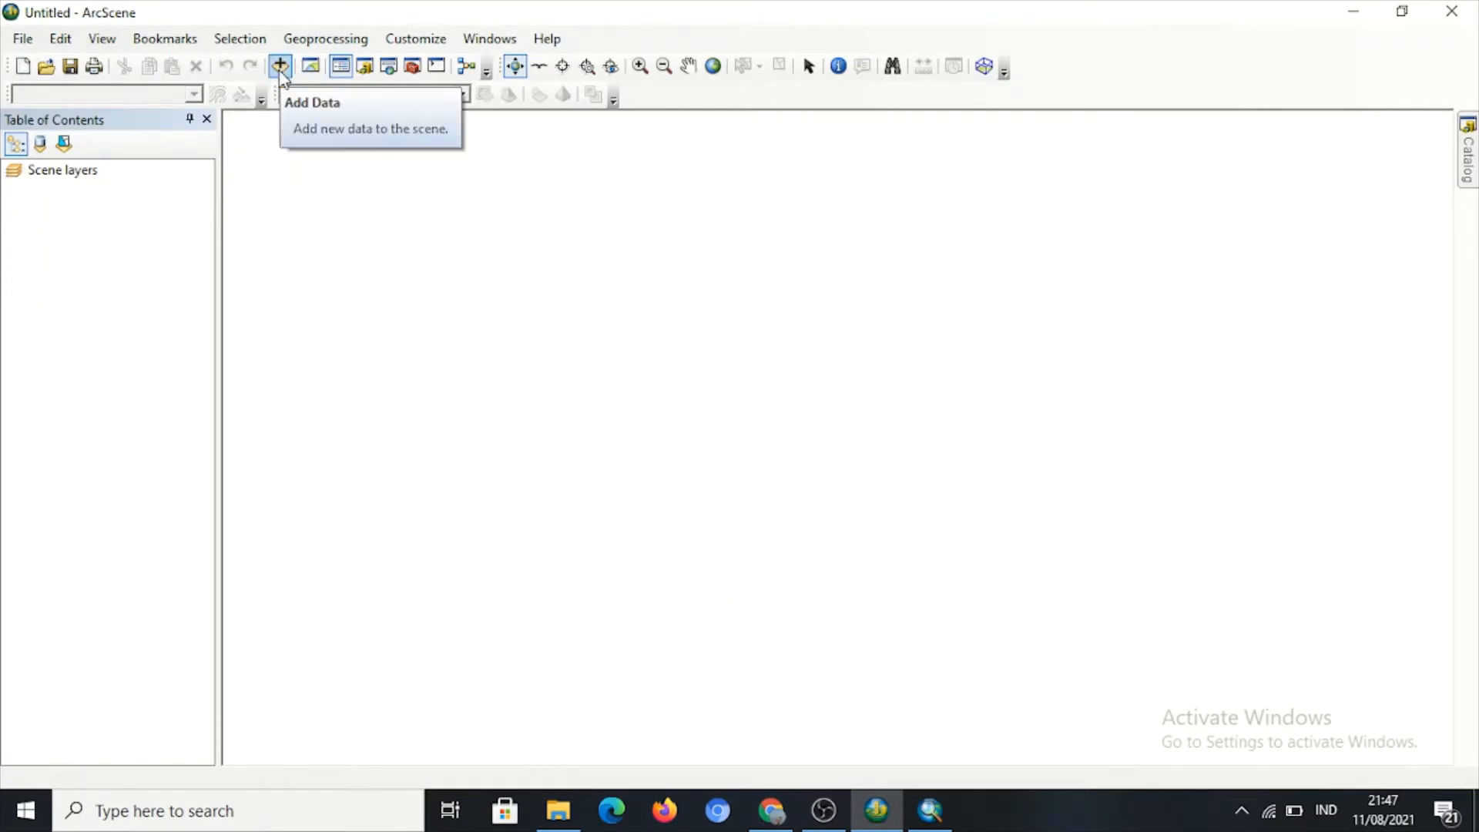
# Start adding data to the scene and browse to the Video Yt 1 folder.
pyautogui.click(280, 67)
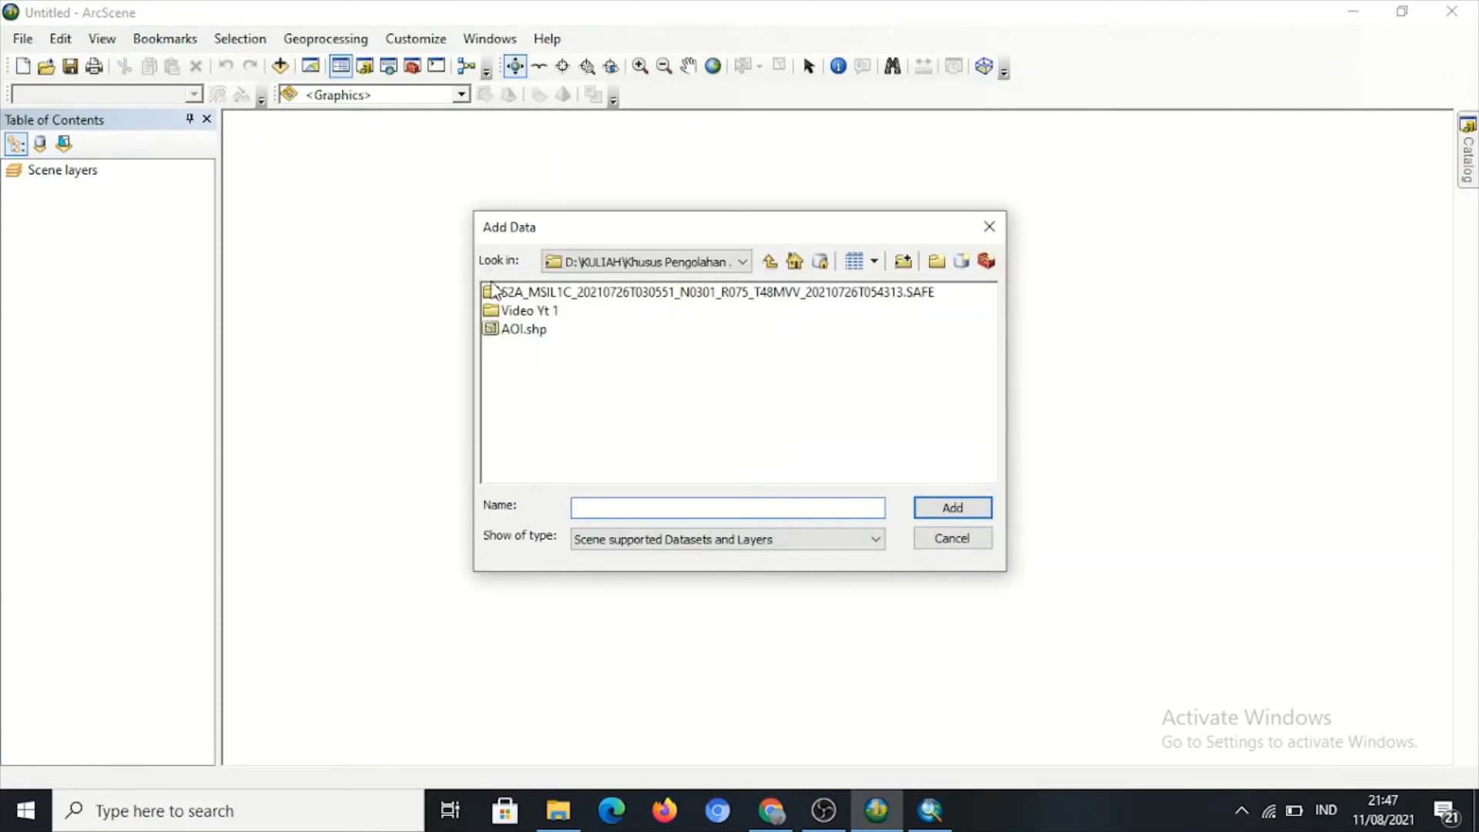
pyautogui.doubleClick(546, 310)
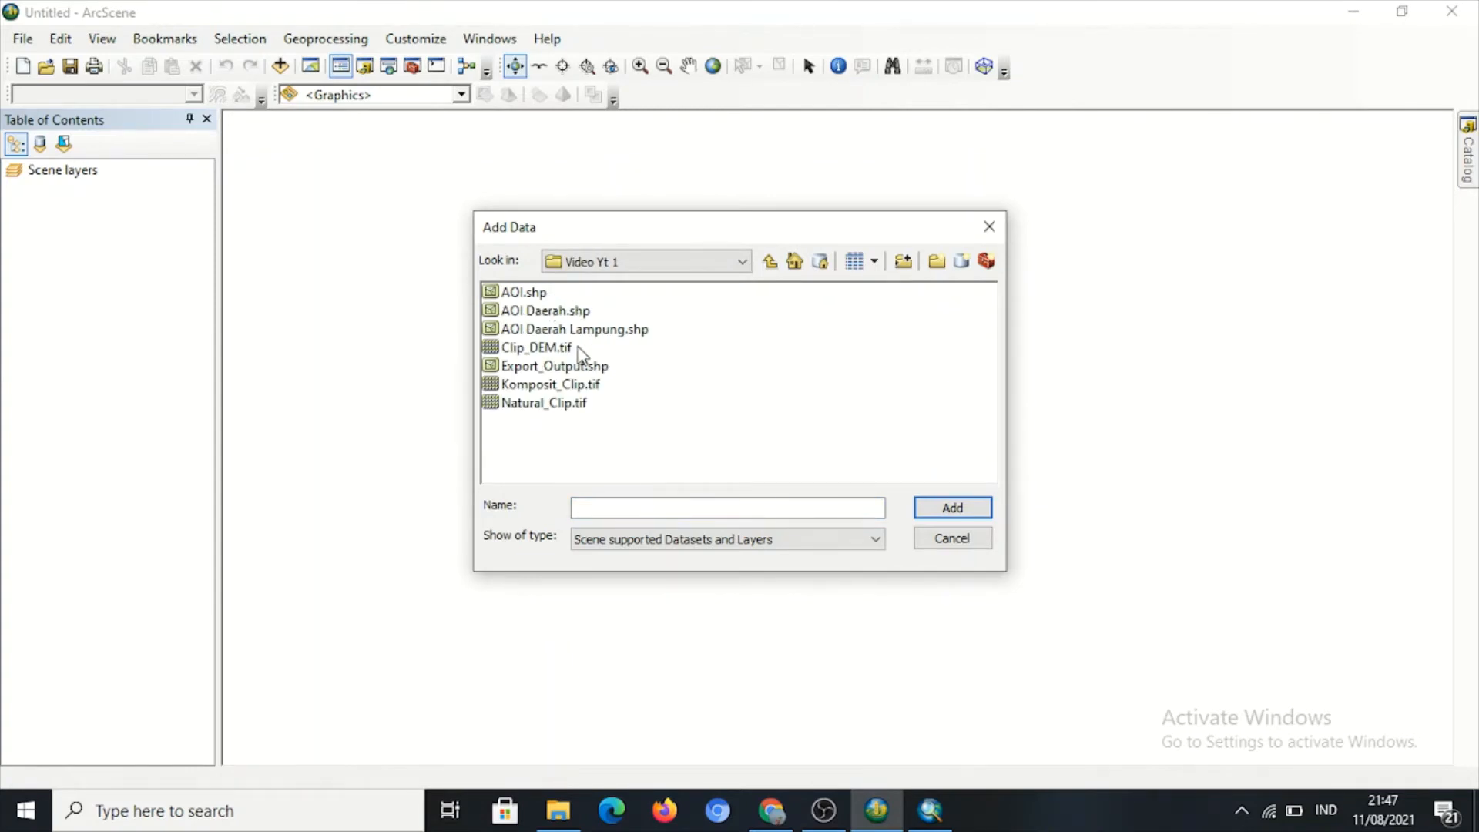
pyautogui.click(551, 348)
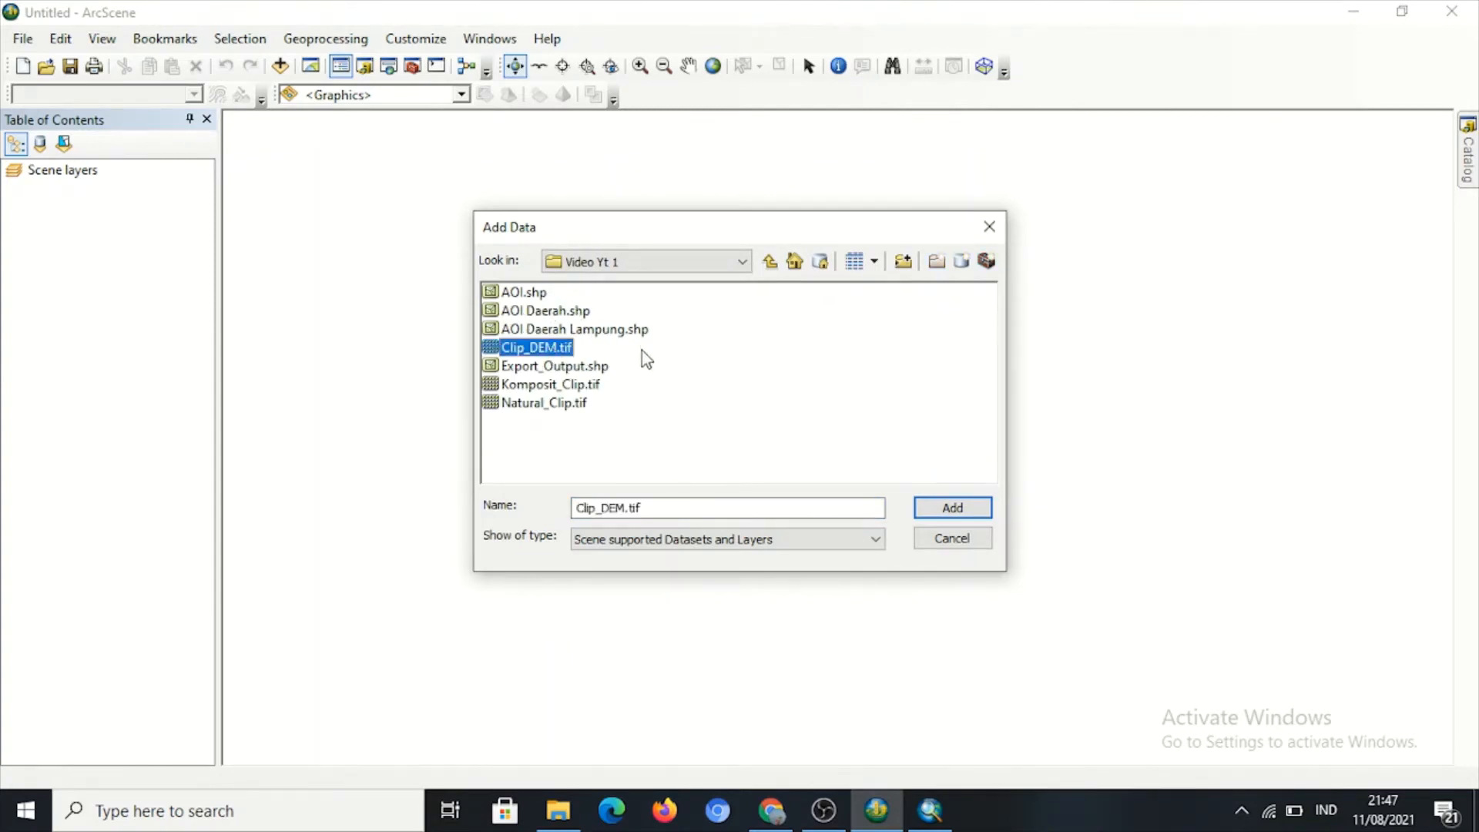
pyautogui.keyDown('ctrl'); pyautogui.click(552, 385); pyautogui.keyUp('ctrl')
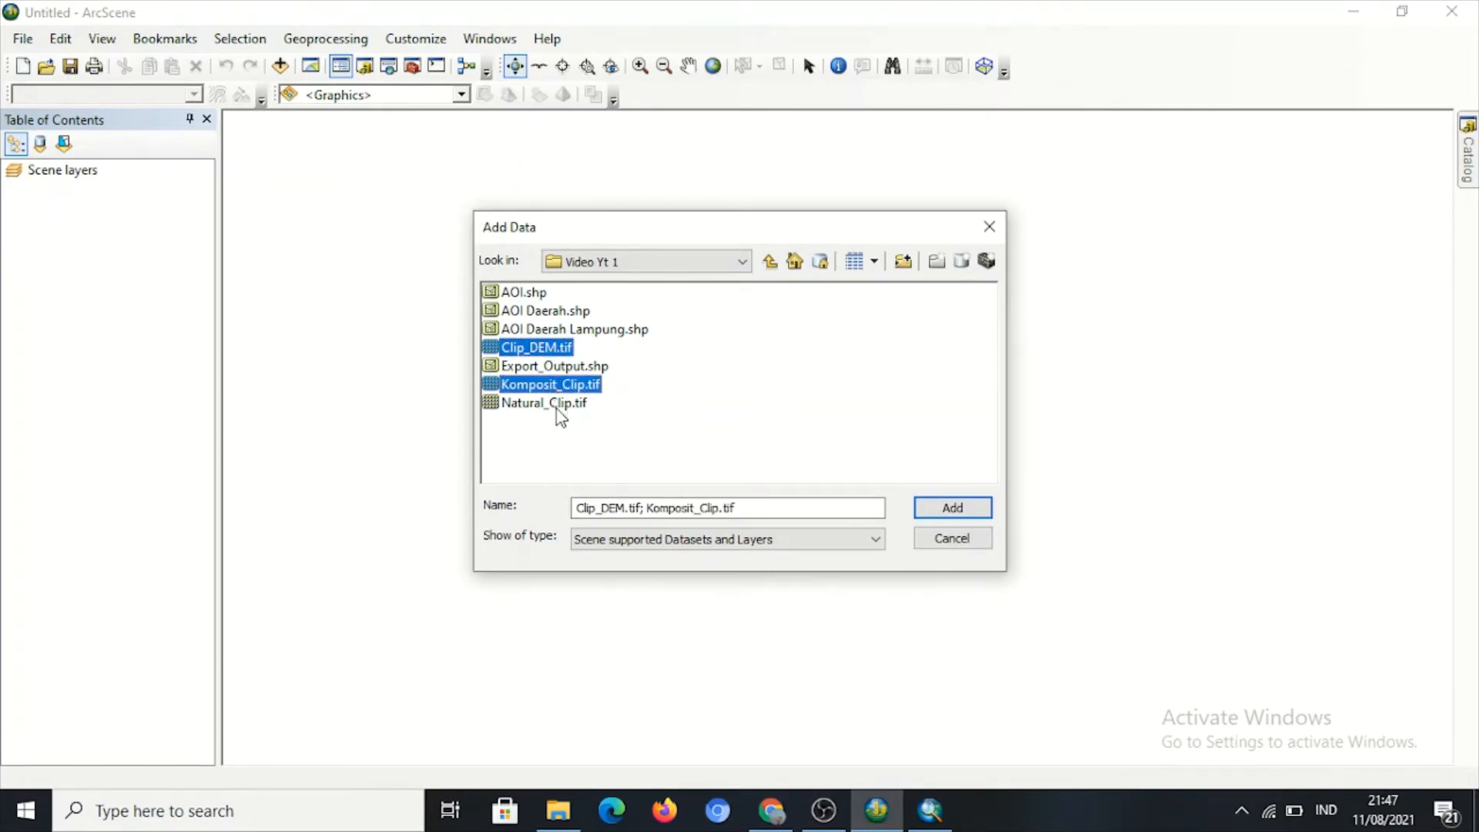
pyautogui.keyDown('ctrl'); pyautogui.click(556, 406); pyautogui.keyUp('ctrl')
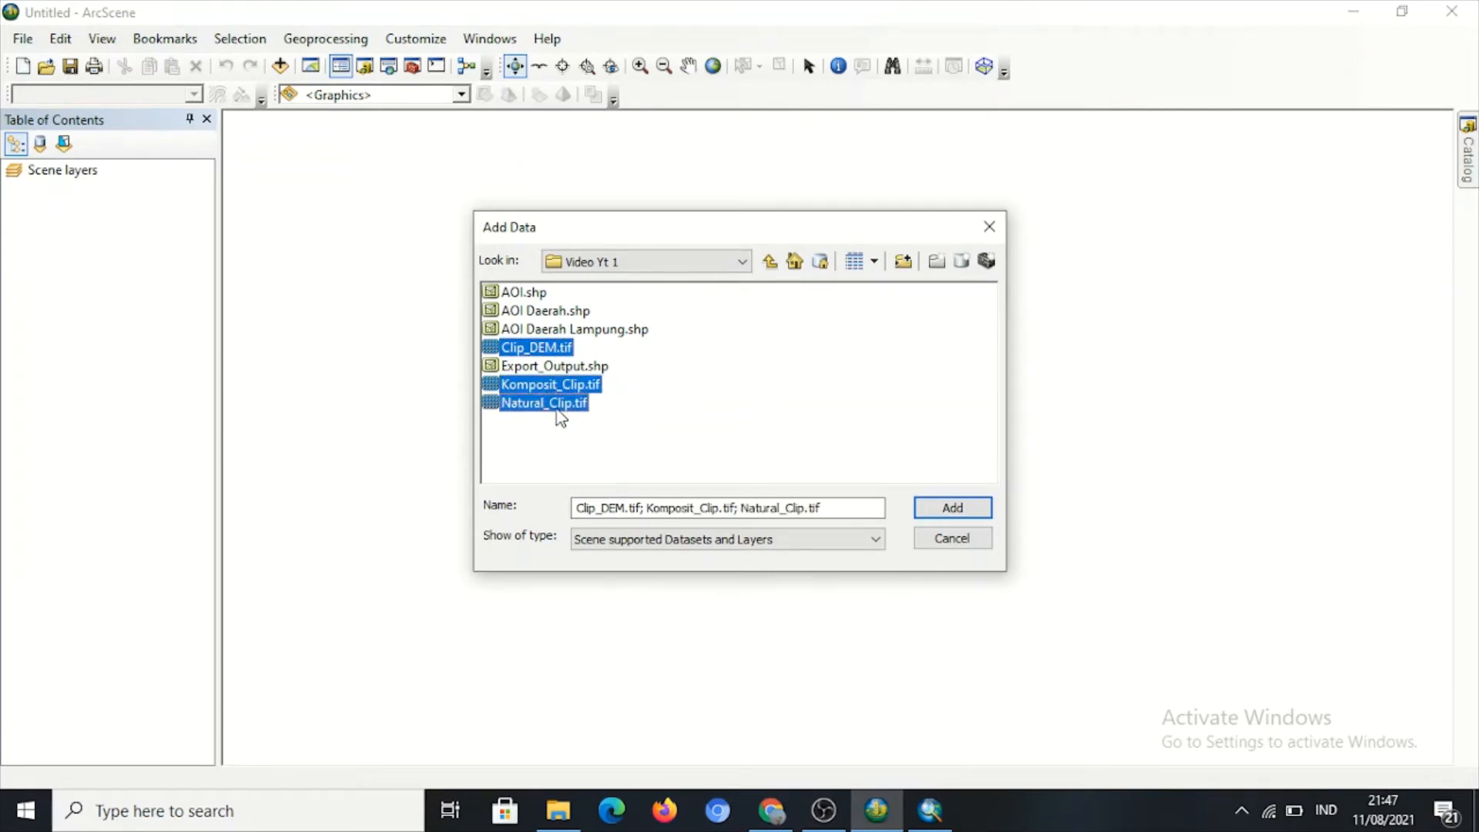
pyautogui.keyDown('ctrl'); pyautogui.click(619, 332); pyautogui.keyUp('ctrl')
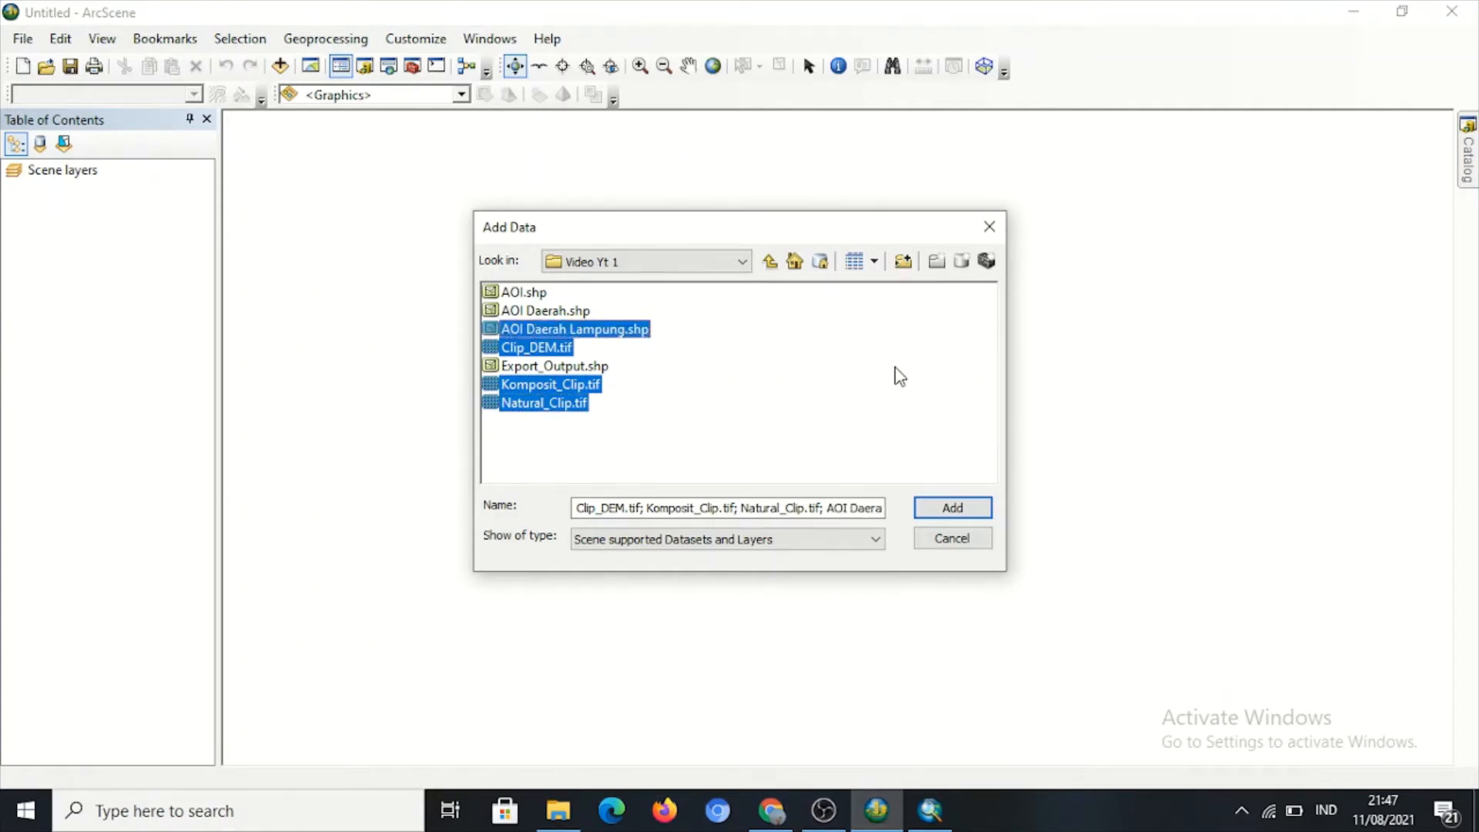
pyautogui.click(639, 332)
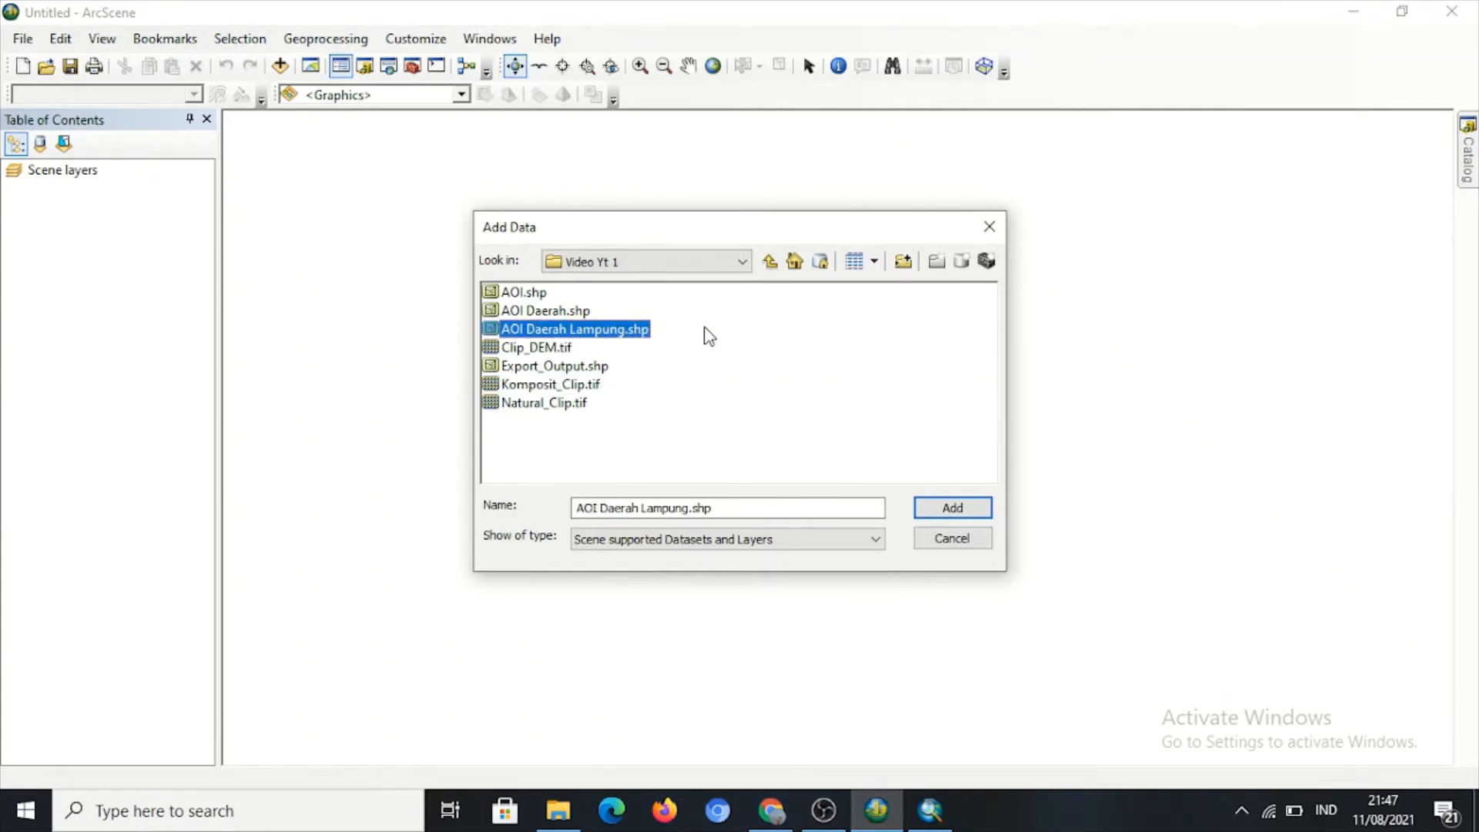
pyautogui.click(659, 352)
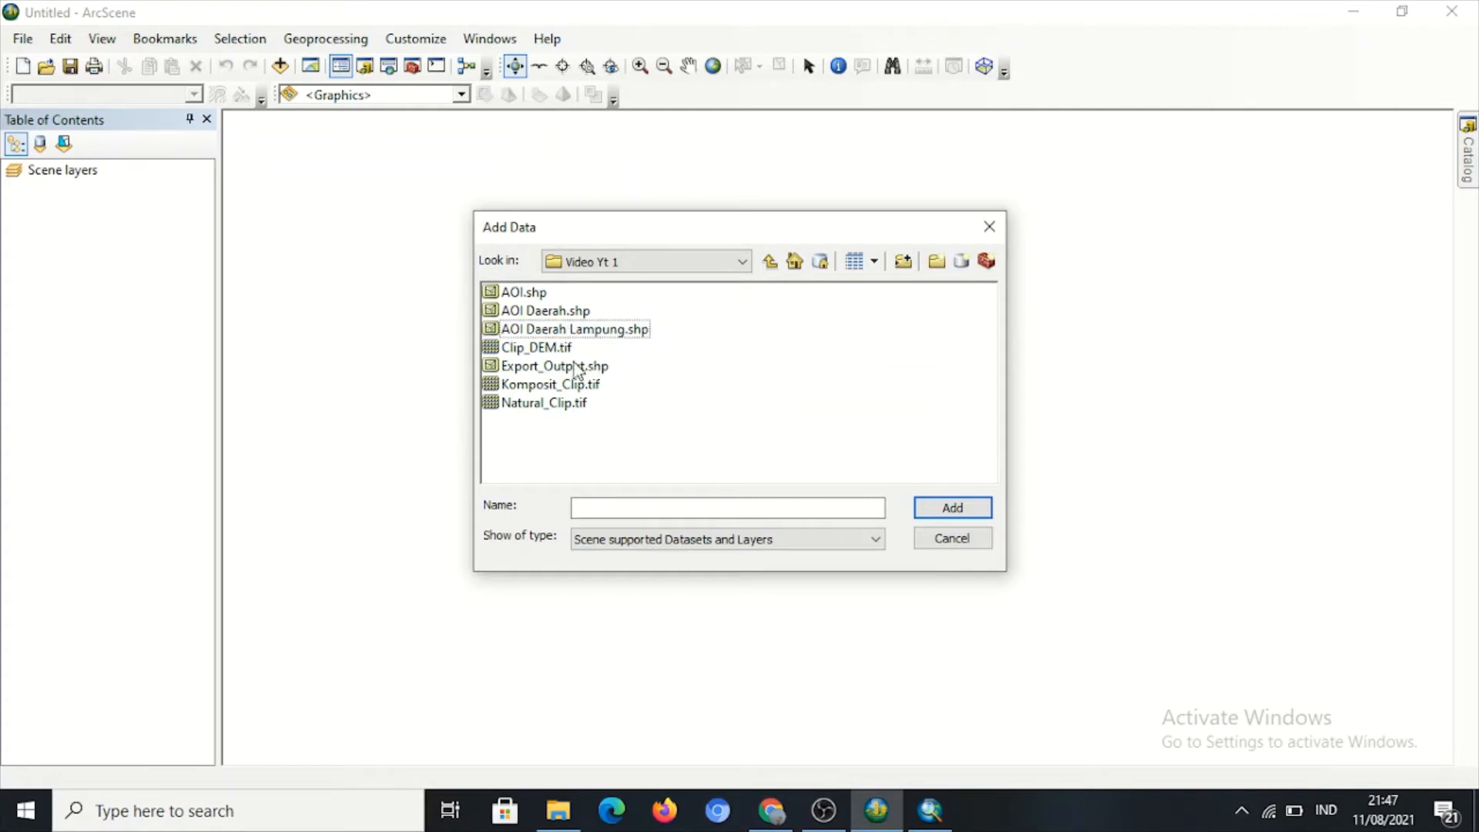
# Add Clip_DEM.tif, Komposit_Clip.tif and Natural_Clip.tif together to the scene.
pyautogui.click(545, 351)
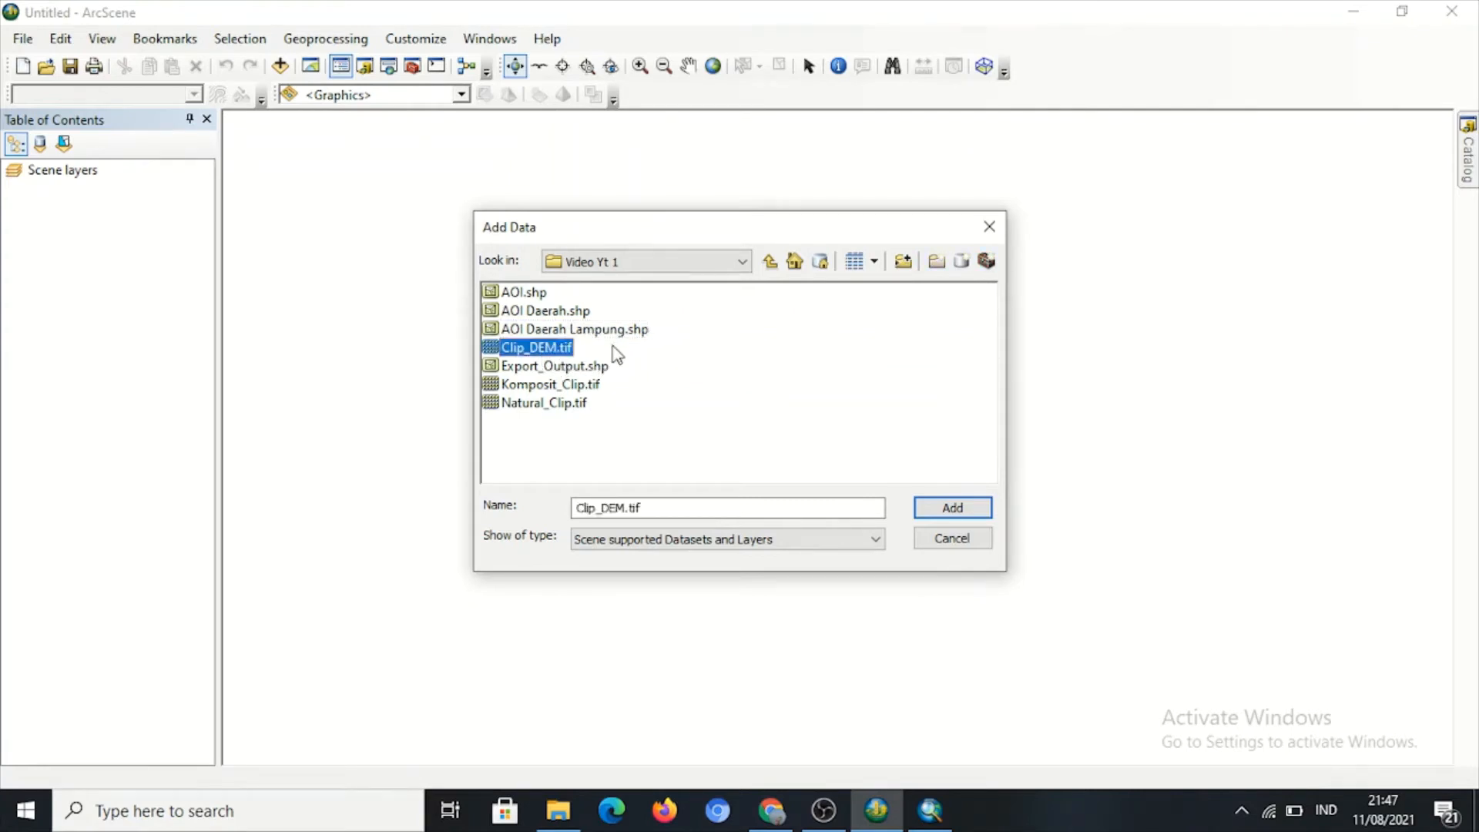
pyautogui.keyDown('ctrl'); pyautogui.click(577, 387); pyautogui.keyUp('ctrl')
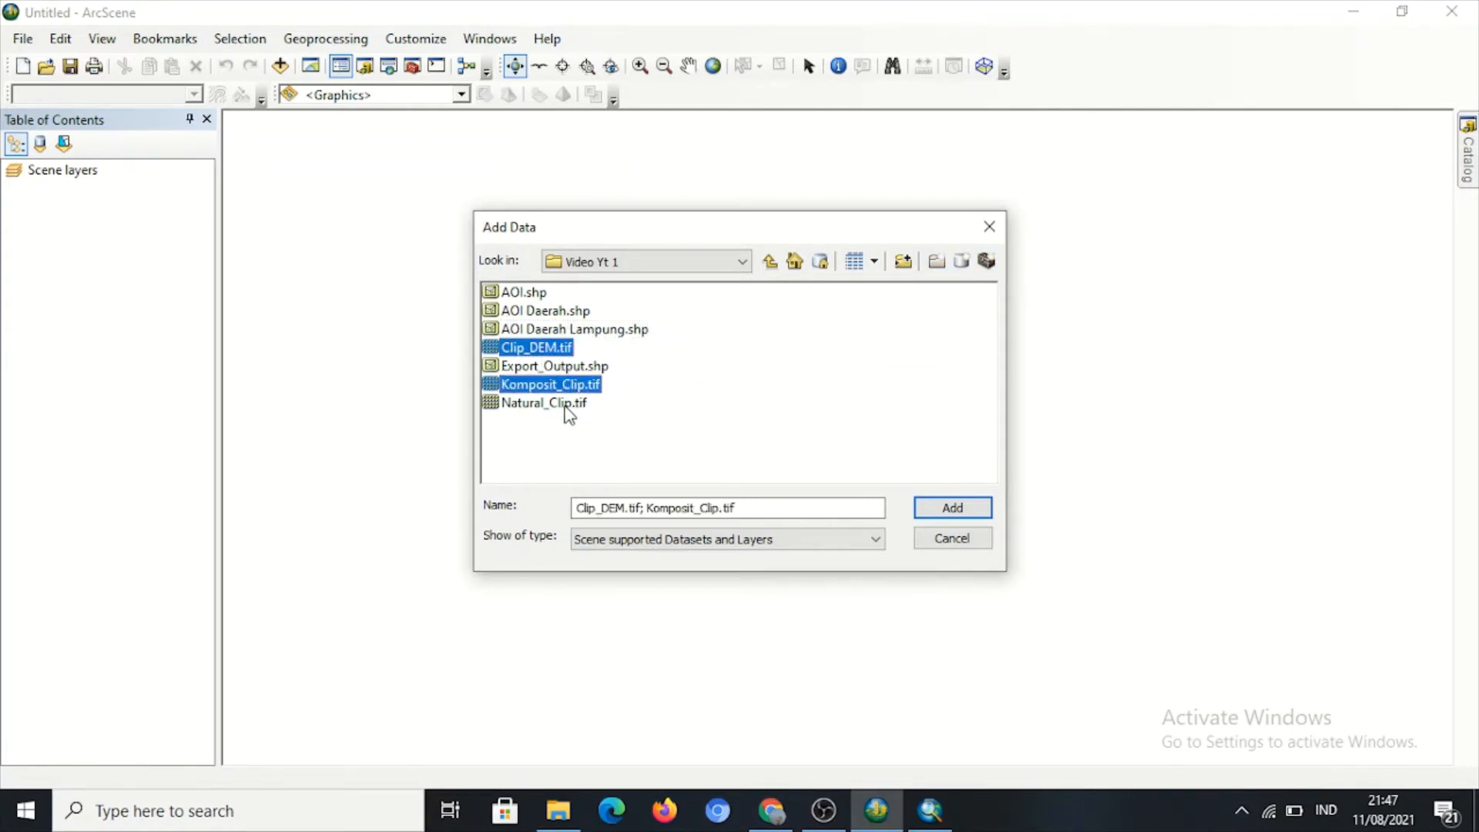
pyautogui.keyDown('ctrl'); pyautogui.click(566, 404); pyautogui.keyUp('ctrl')
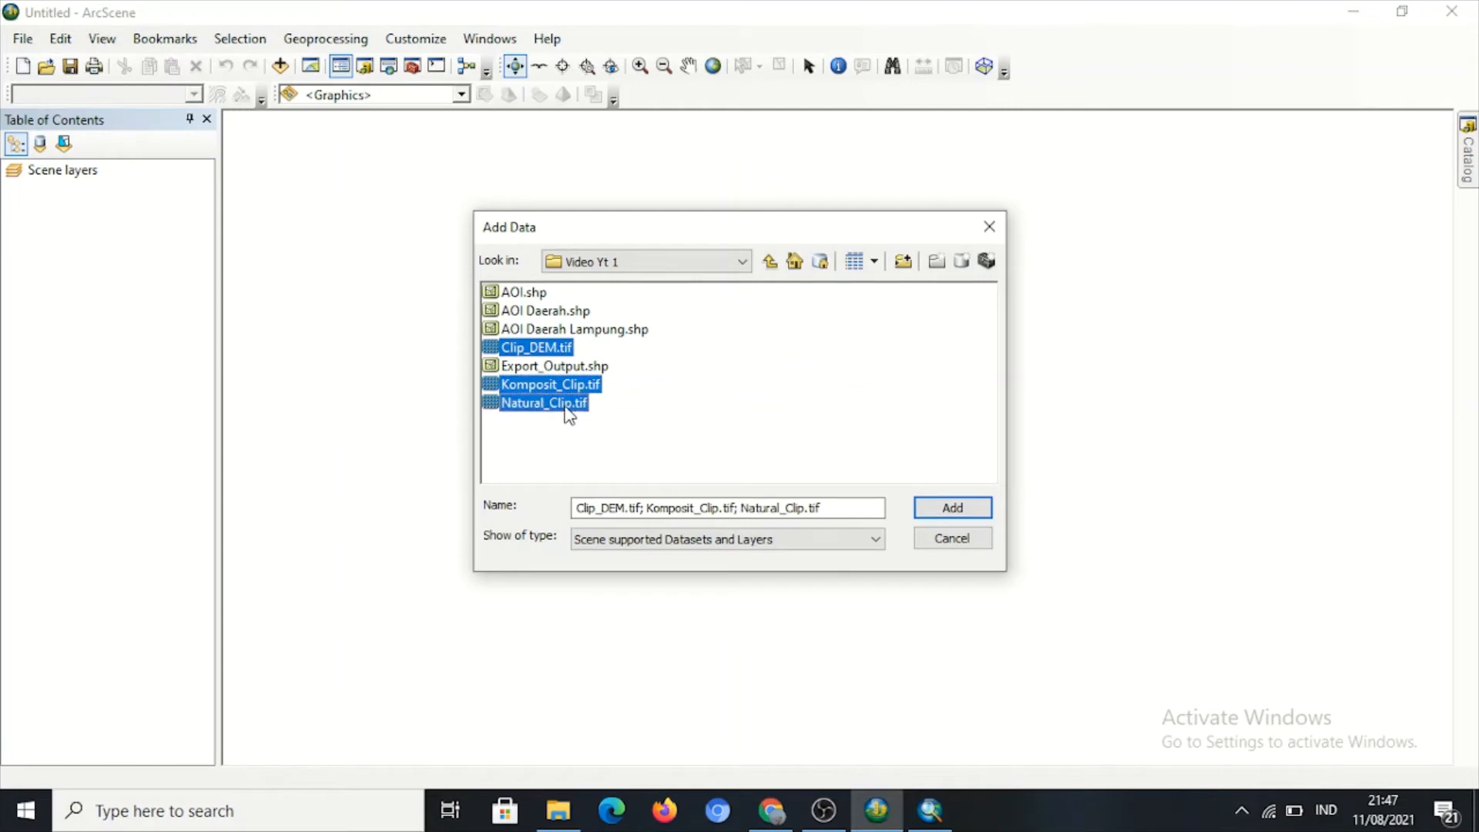
pyautogui.click(953, 508)
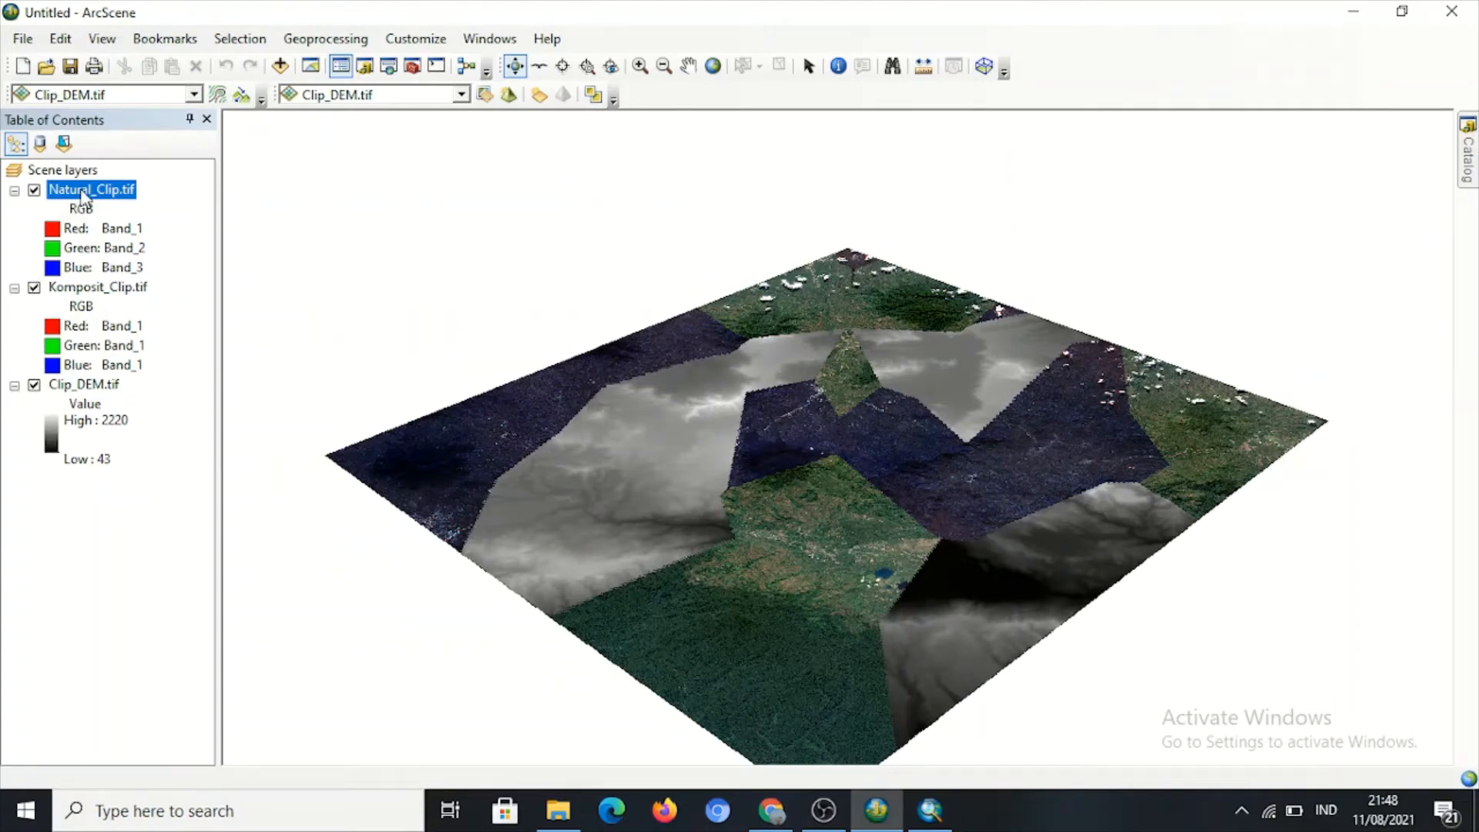
# Move the Natural_Clip.tif layer between Komposit_Clip.tif and Clip_DEM.tif, and hide Natural_Clip.tif and Clip_DEM.tif.
pyautogui.moveTo(82, 191); pyautogui.dragTo(67, 353)
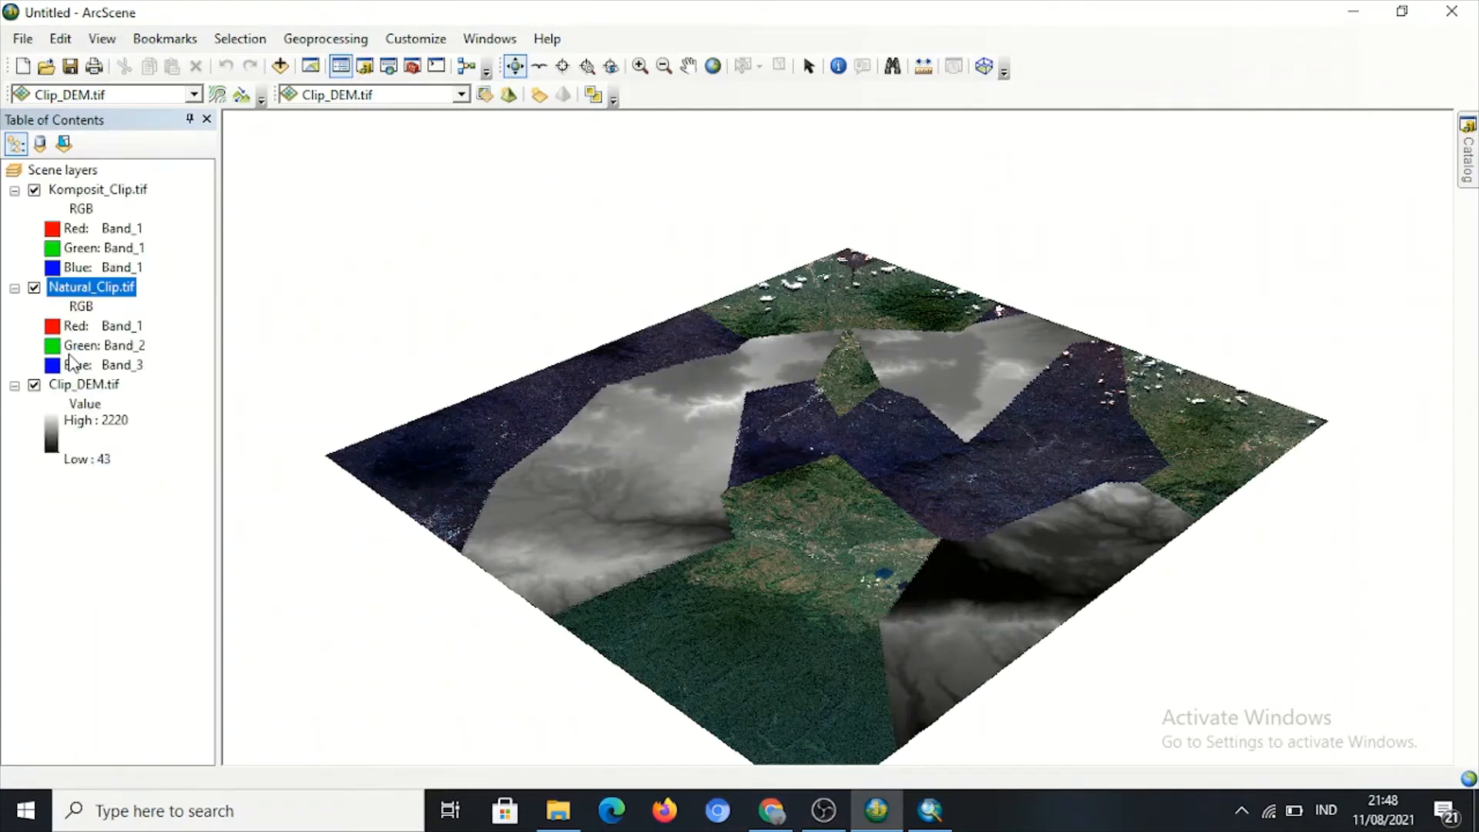
pyautogui.moveTo(37, 299); pyautogui.dragTo(88, 287)
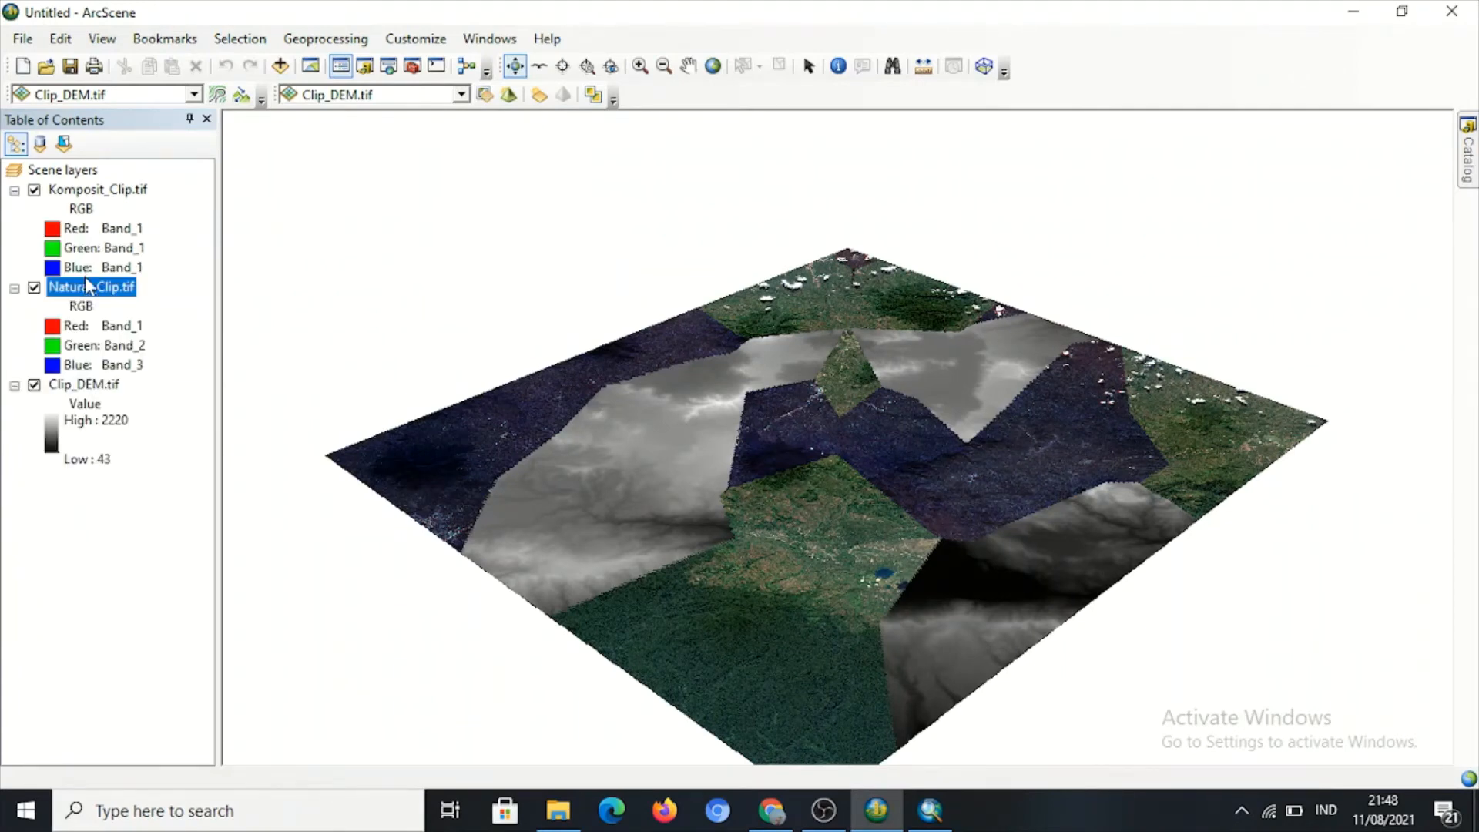
pyautogui.click(33, 289)
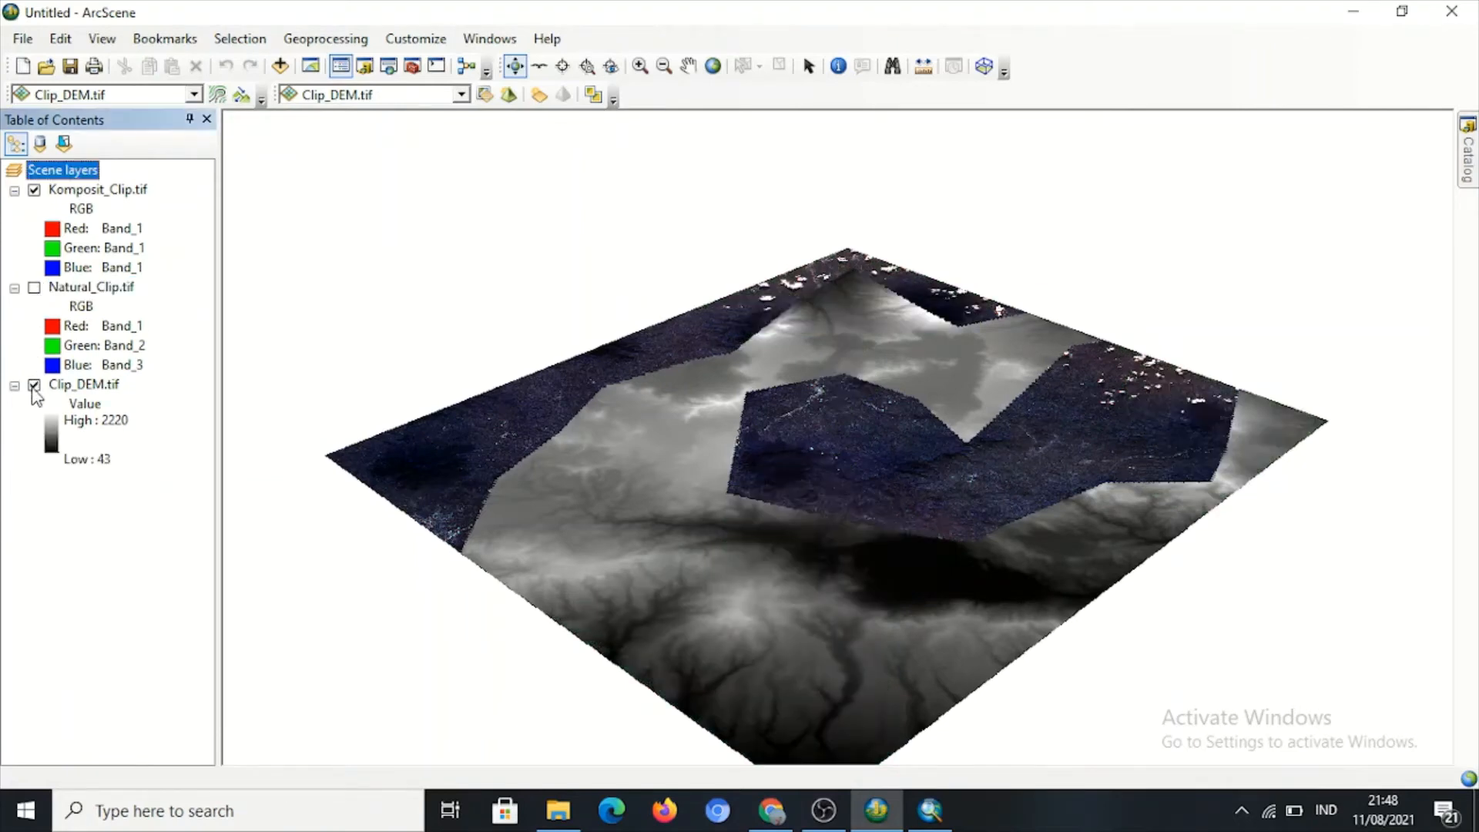
pyautogui.click(33, 386)
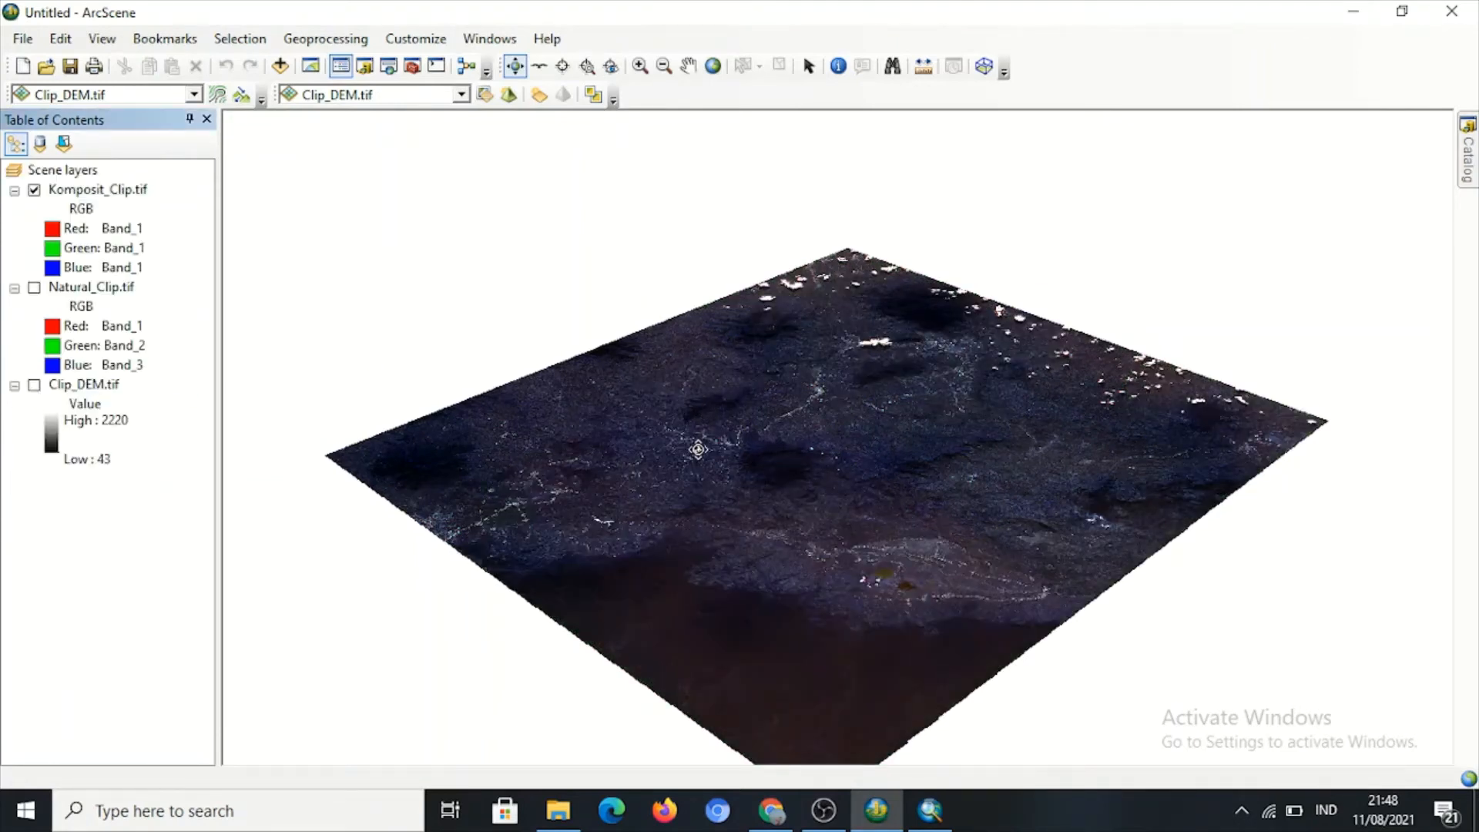
# Set the RGB composite of the scene's Komposit_Clip.tif layer to the 11th listed band for red, the 8th for green and the 4th for blue.
pyautogui.moveTo(699, 453); pyautogui.dragTo(482, 462)
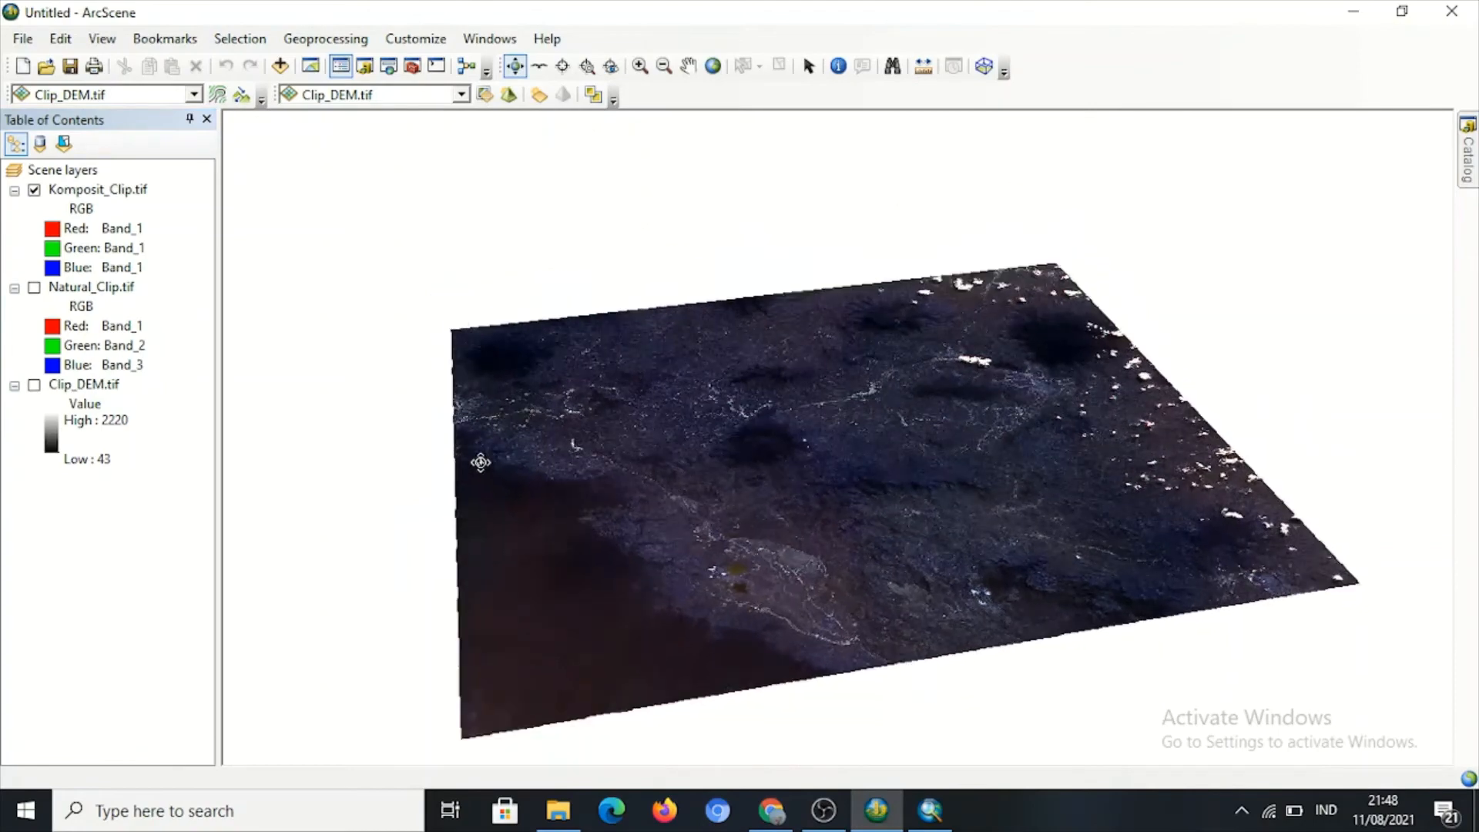
pyautogui.moveTo(708, 494); pyautogui.dragTo(489, 512)
pyautogui.click(114, 193)
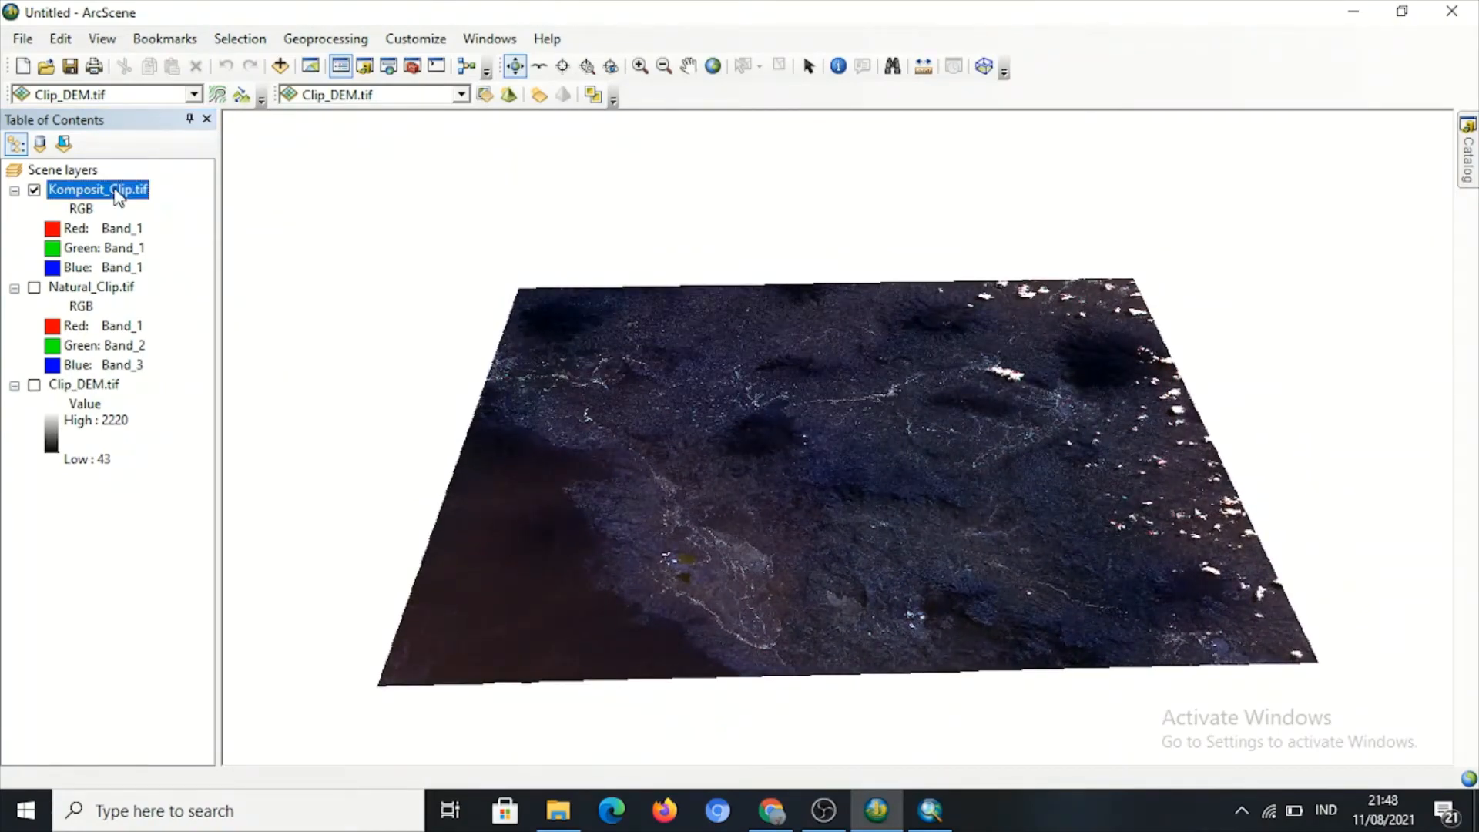
pyautogui.rightClick(114, 194)
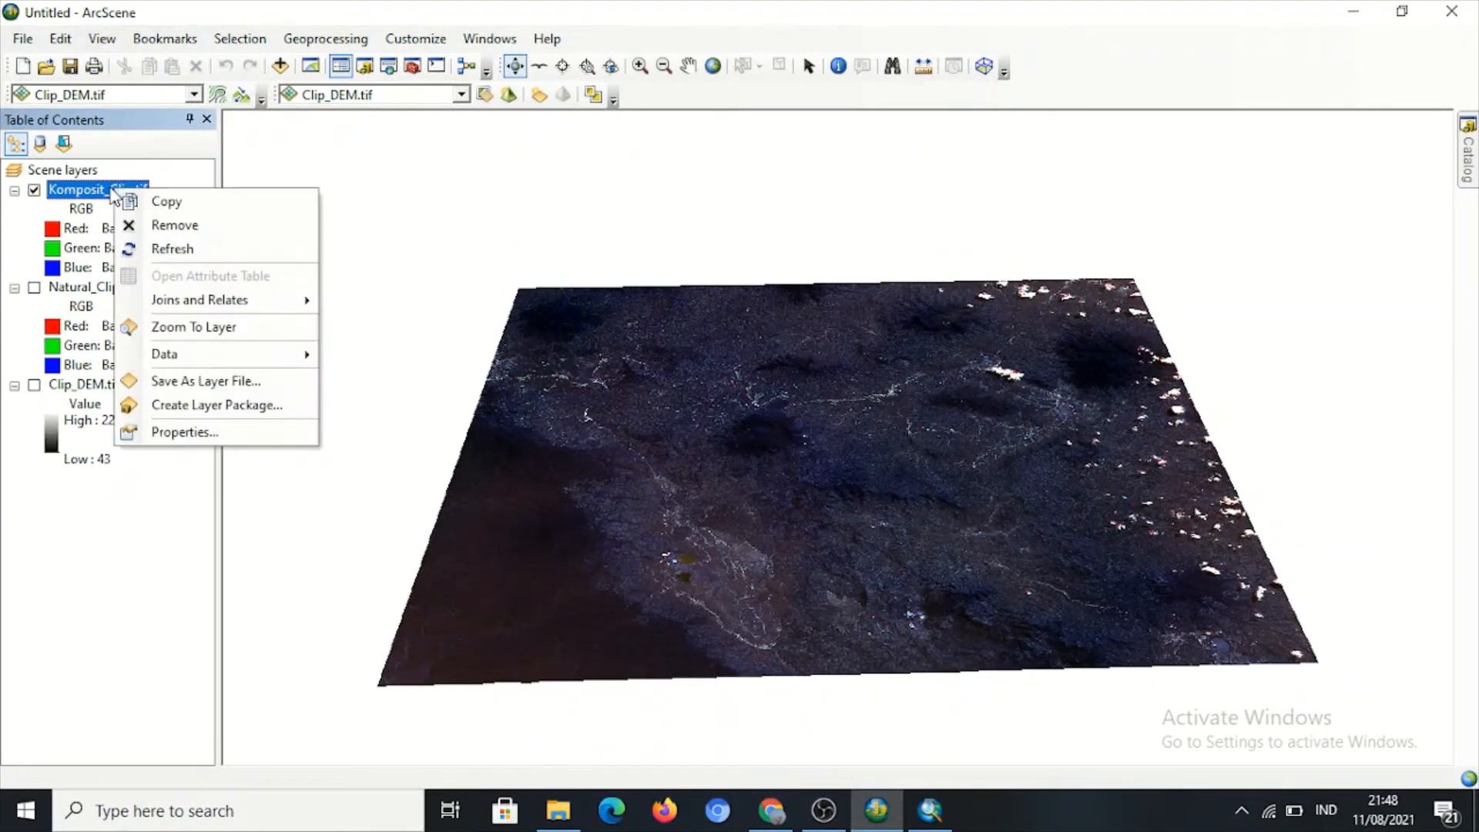
pyautogui.click(248, 430)
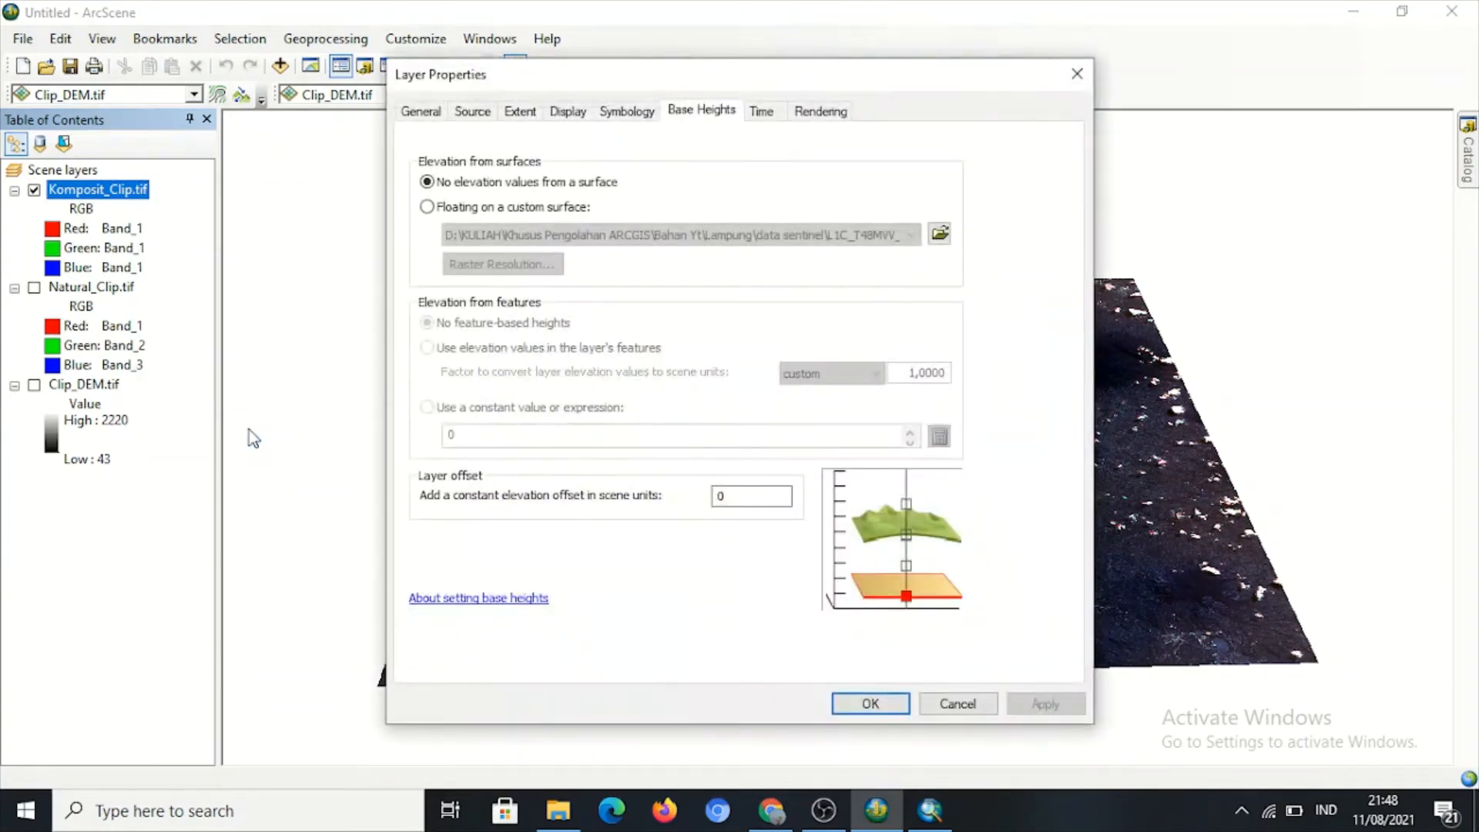
pyautogui.click(644, 118)
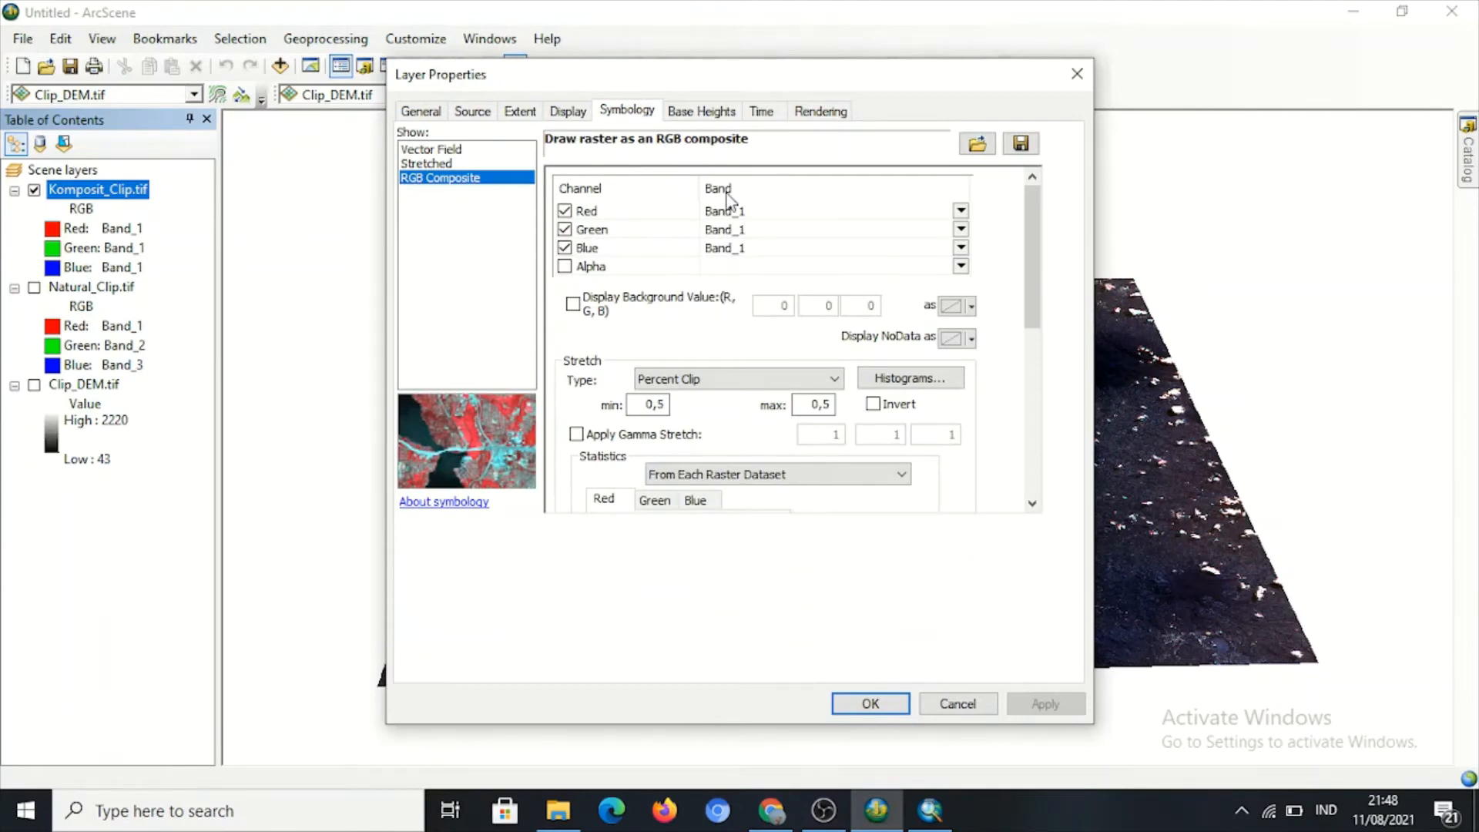
pyautogui.click(961, 213)
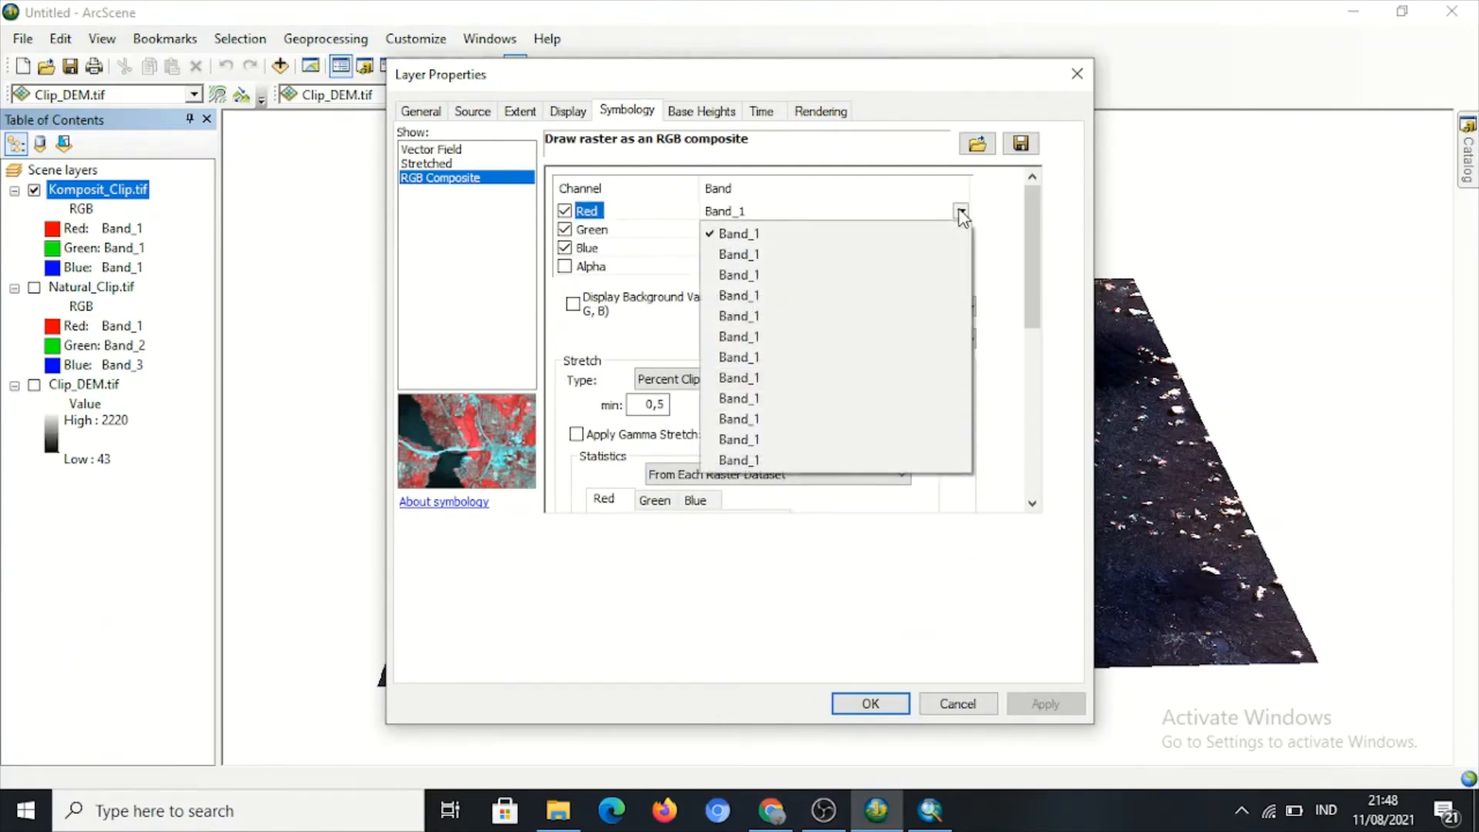
pyautogui.click(842, 444)
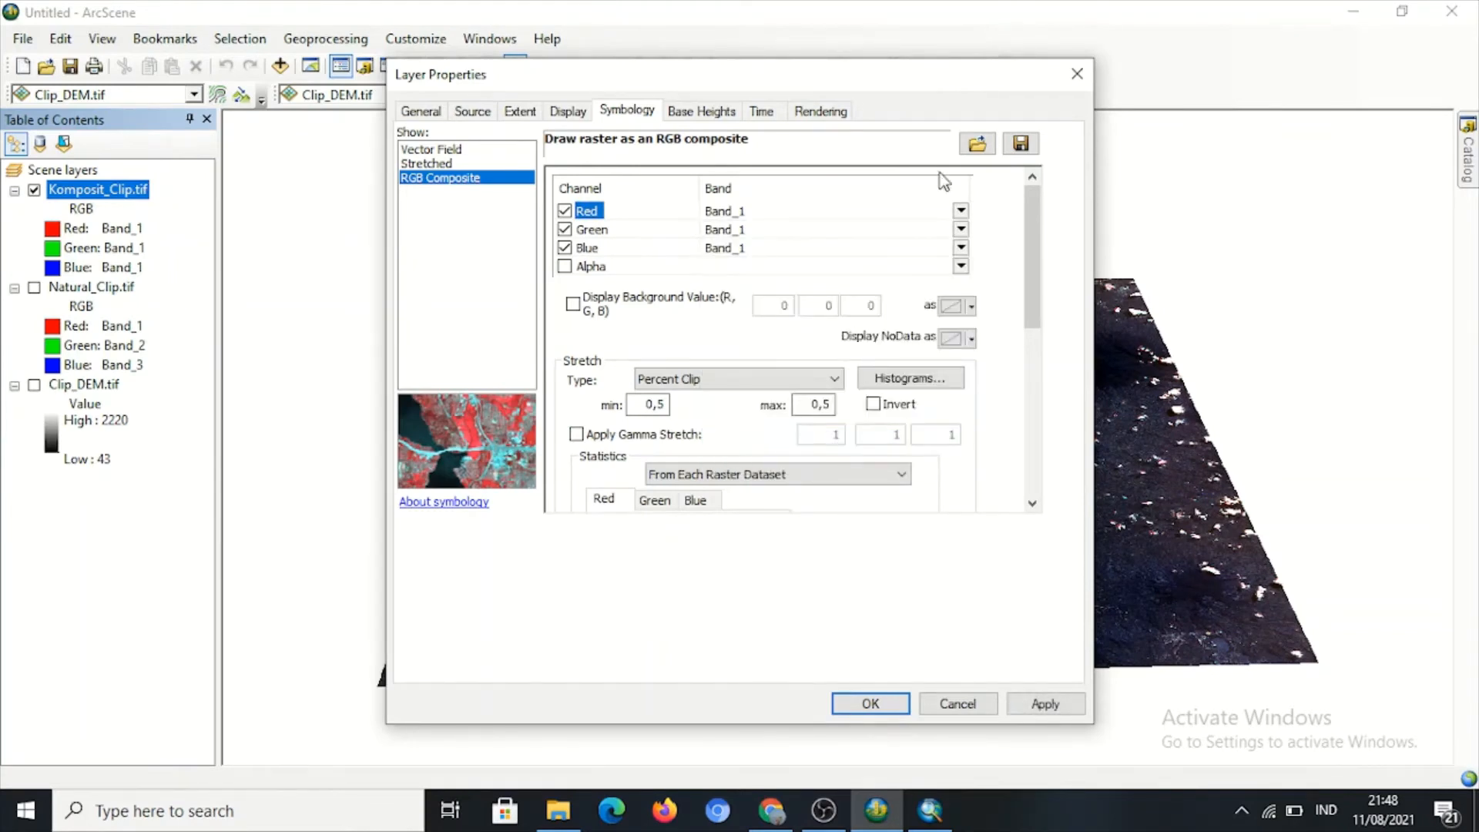
pyautogui.click(961, 229)
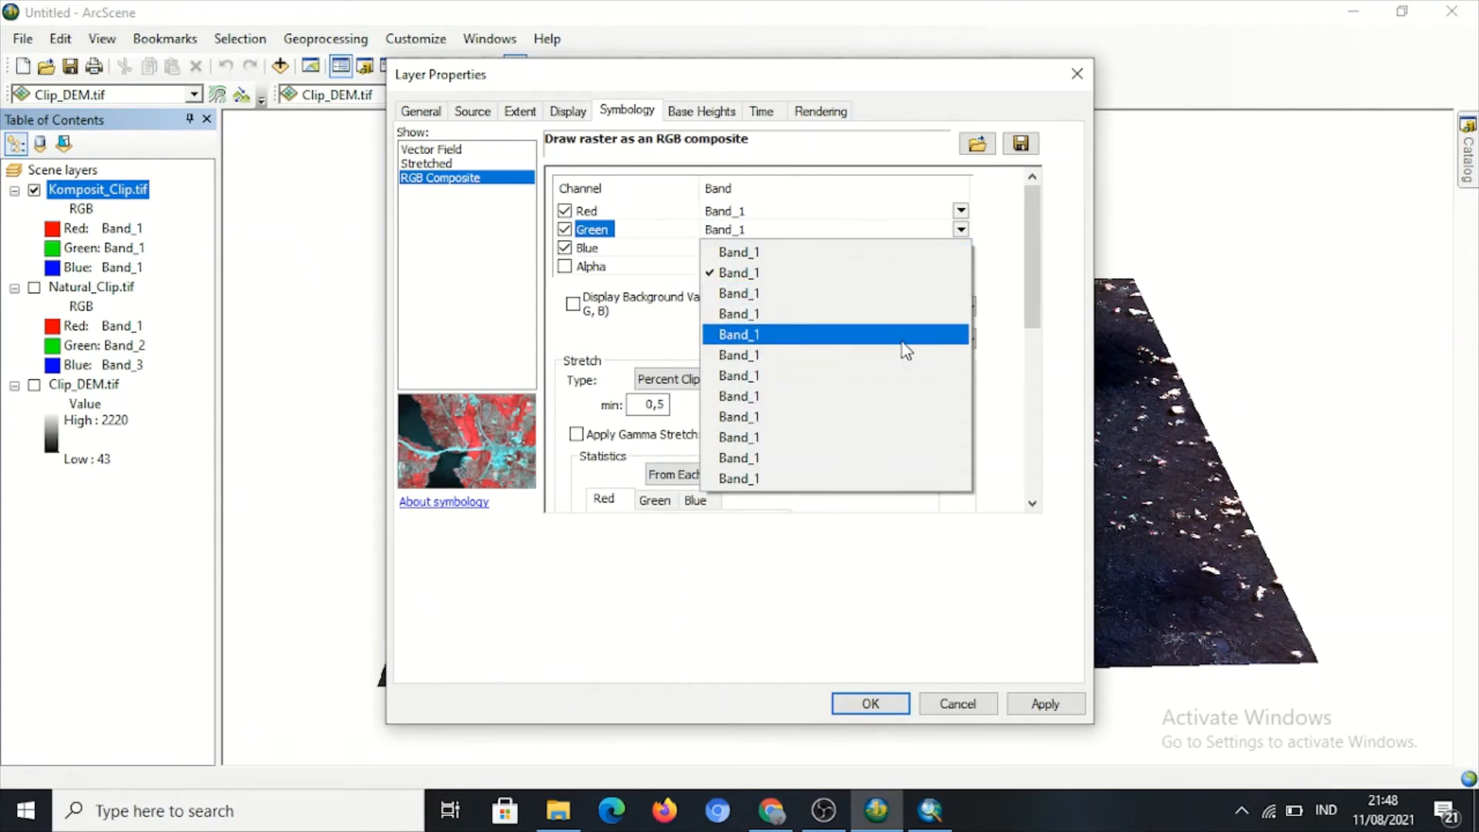
pyautogui.click(893, 409)
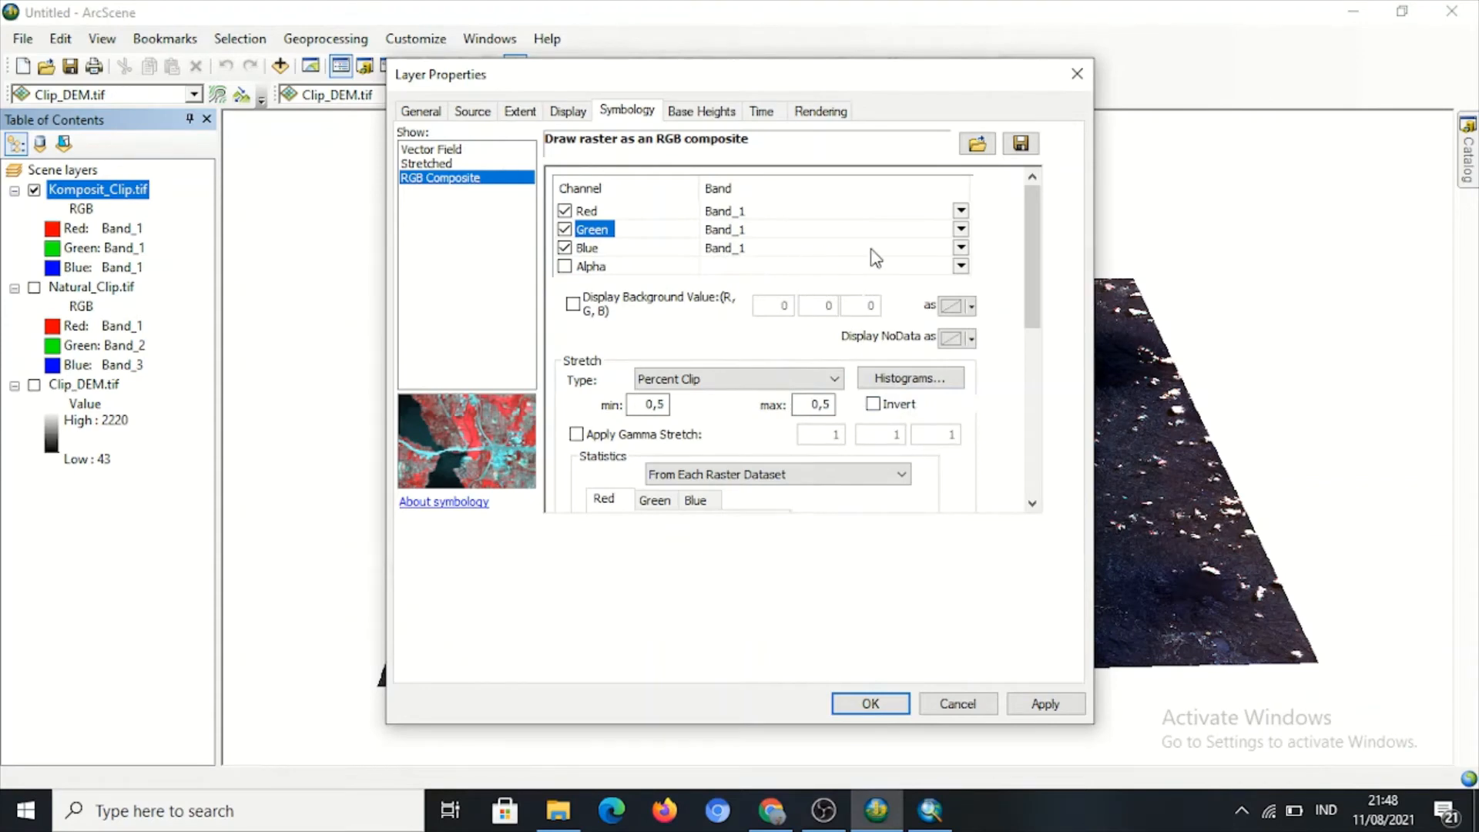
pyautogui.click(961, 247)
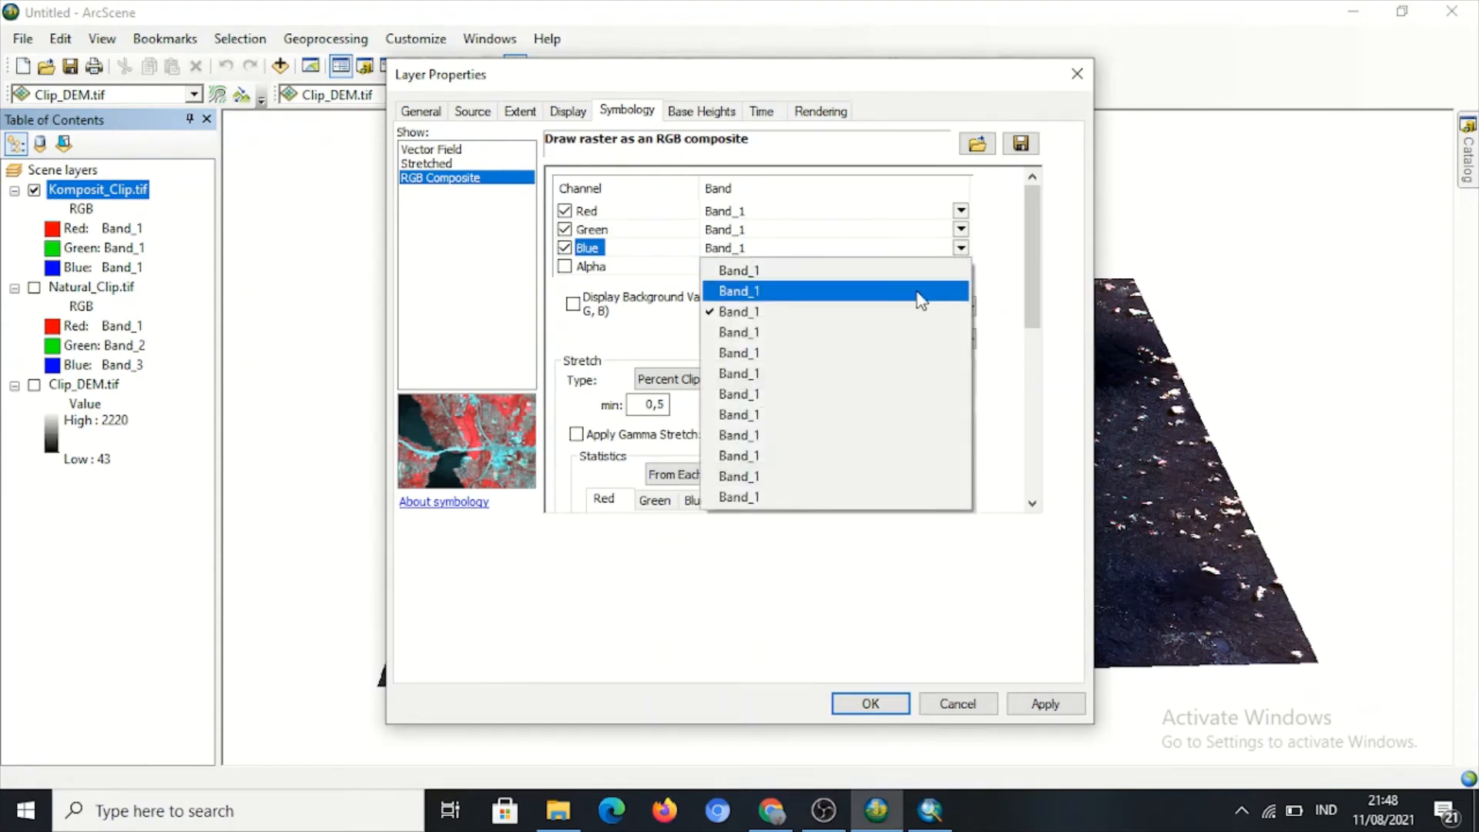
pyautogui.click(900, 333)
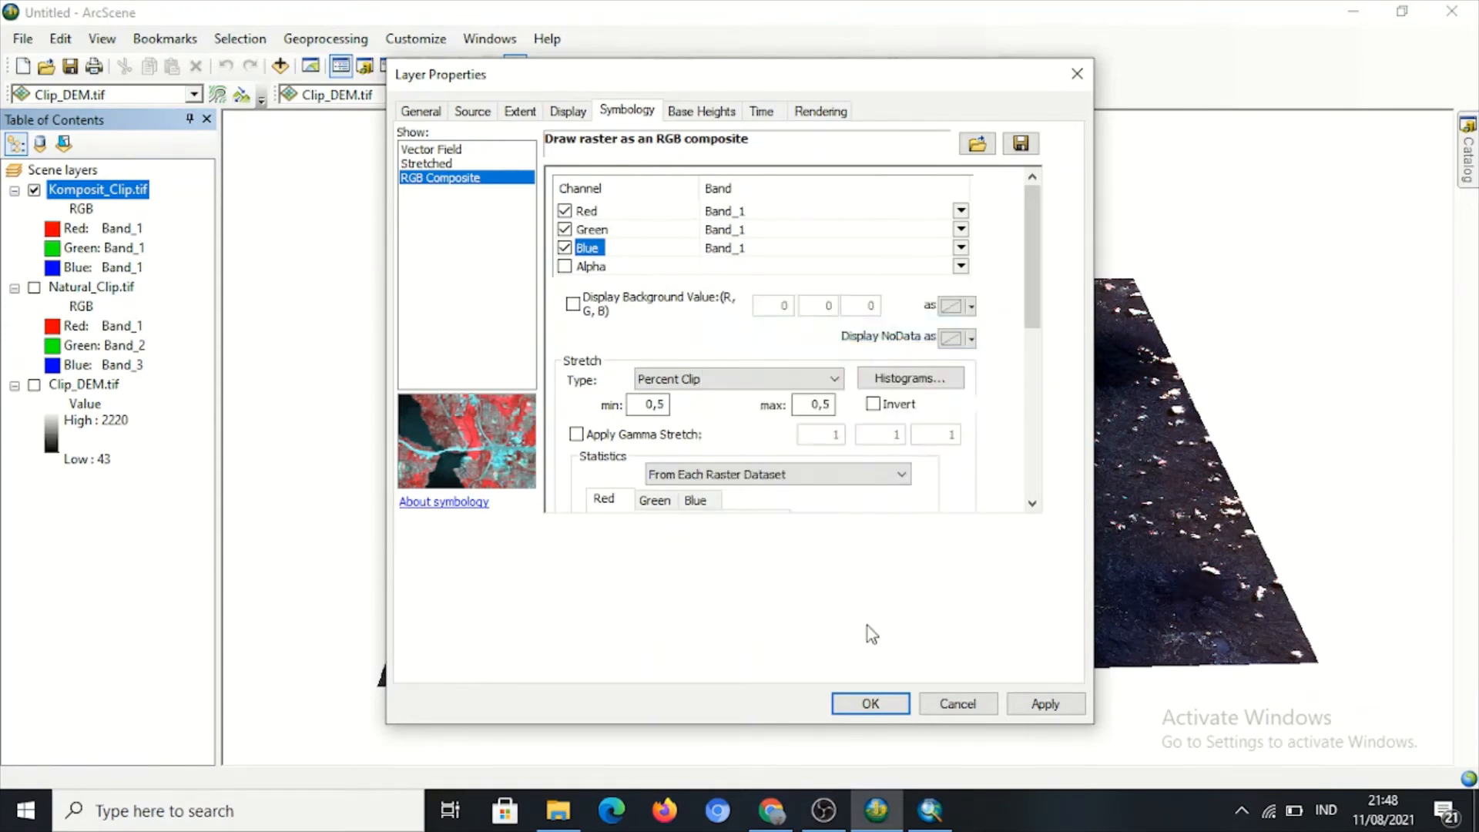
pyautogui.click(870, 703)
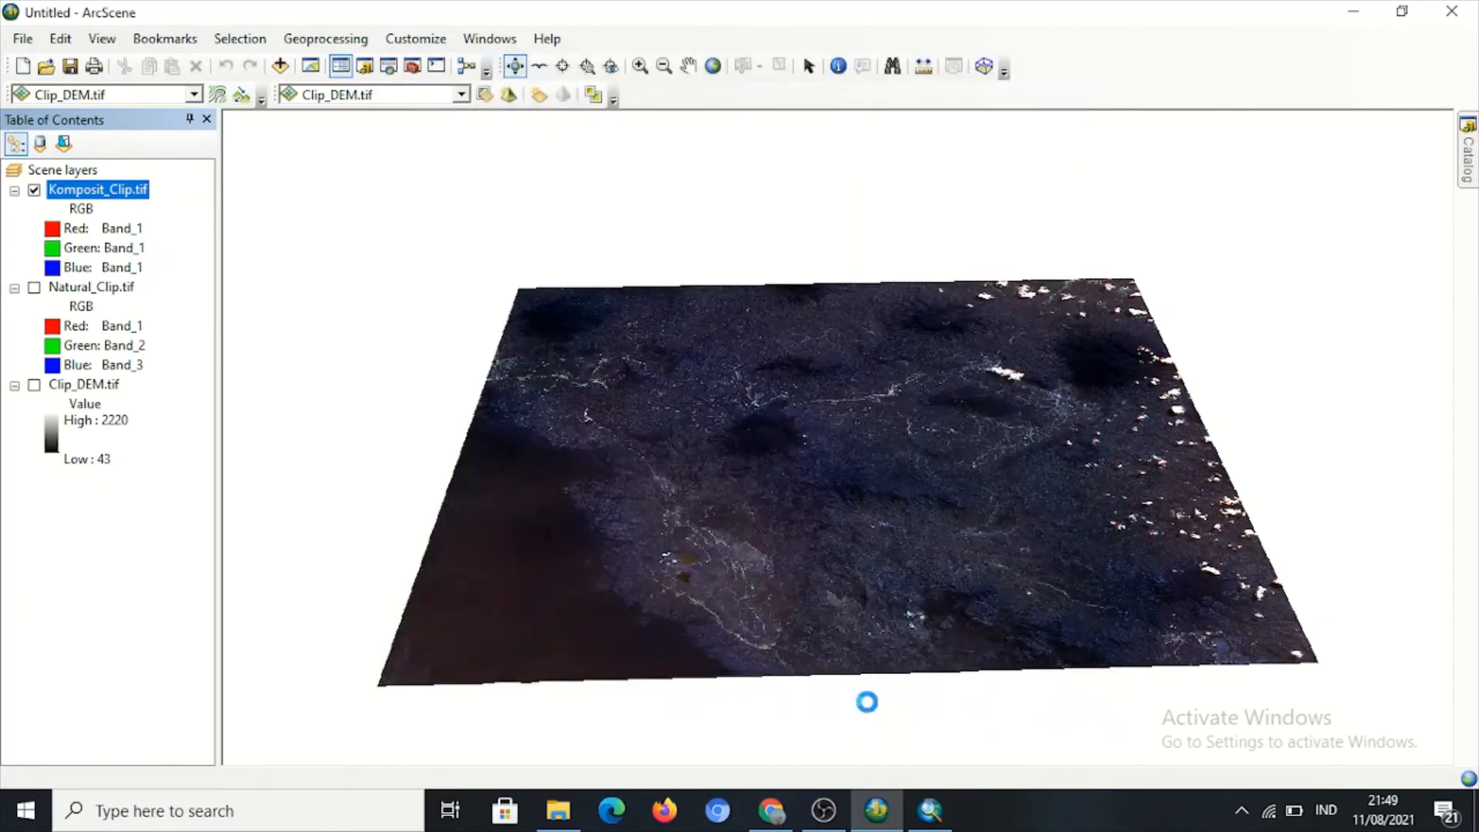
# Calculate the scene's vertical exaggeration from its extent while the layers are still flat.
pyautogui.moveTo(849, 590); pyautogui.dragTo(938, 502)
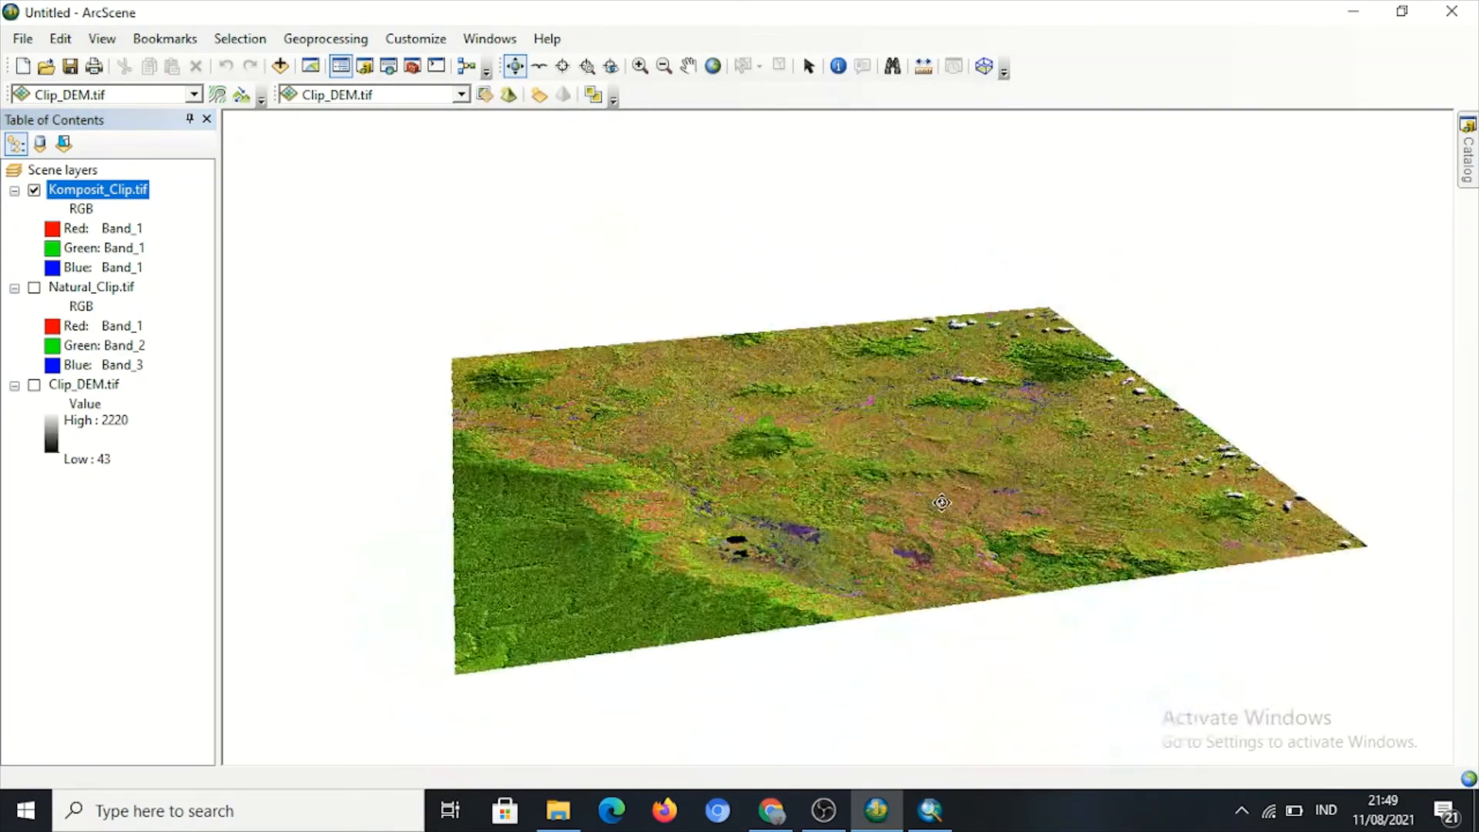
pyautogui.moveTo(846, 468); pyautogui.dragTo(769, 496)
pyautogui.moveTo(634, 400); pyautogui.dragTo(619, 395)
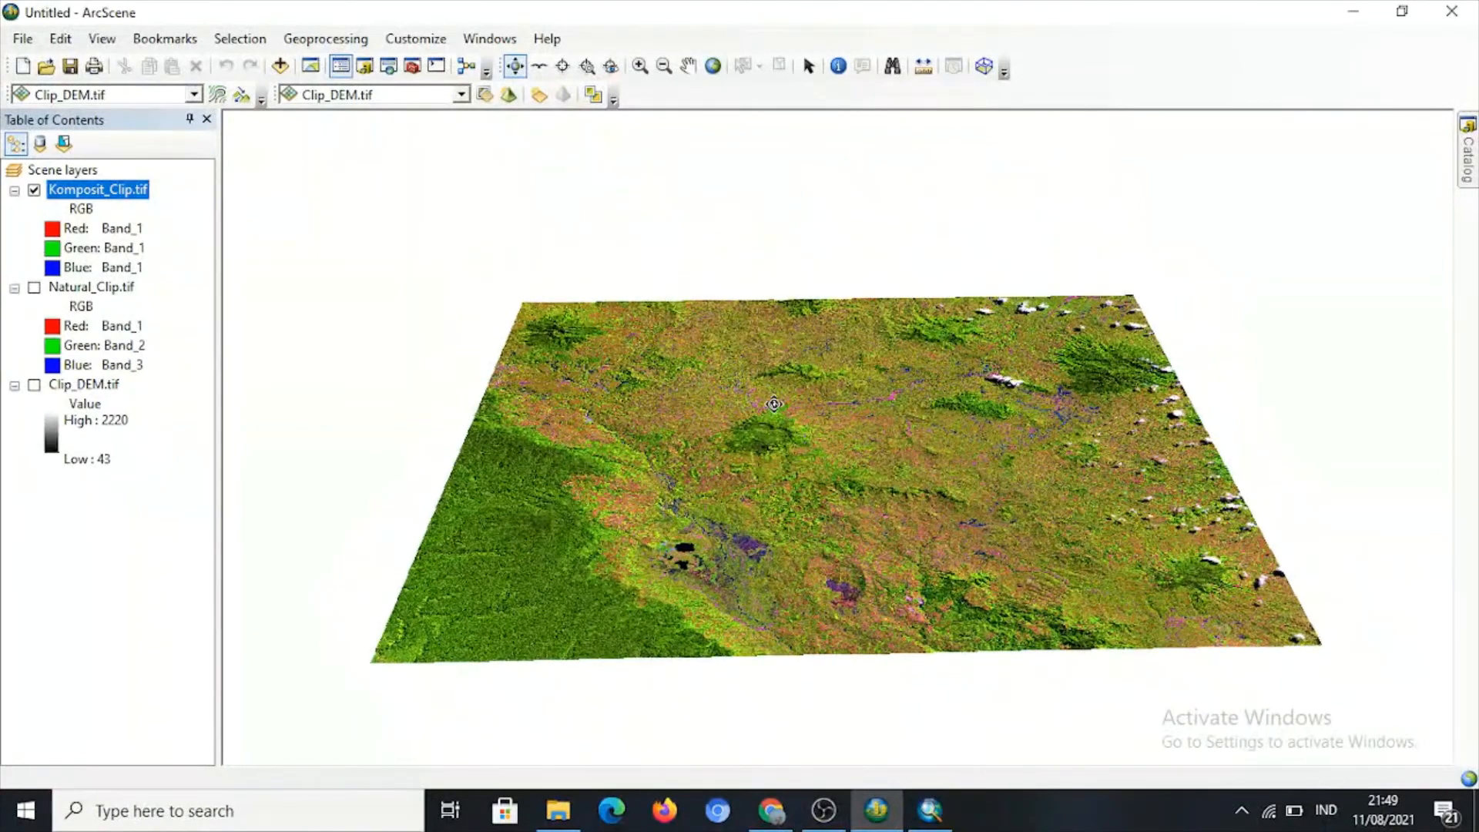
pyautogui.moveTo(780, 431); pyautogui.dragTo(736, 424)
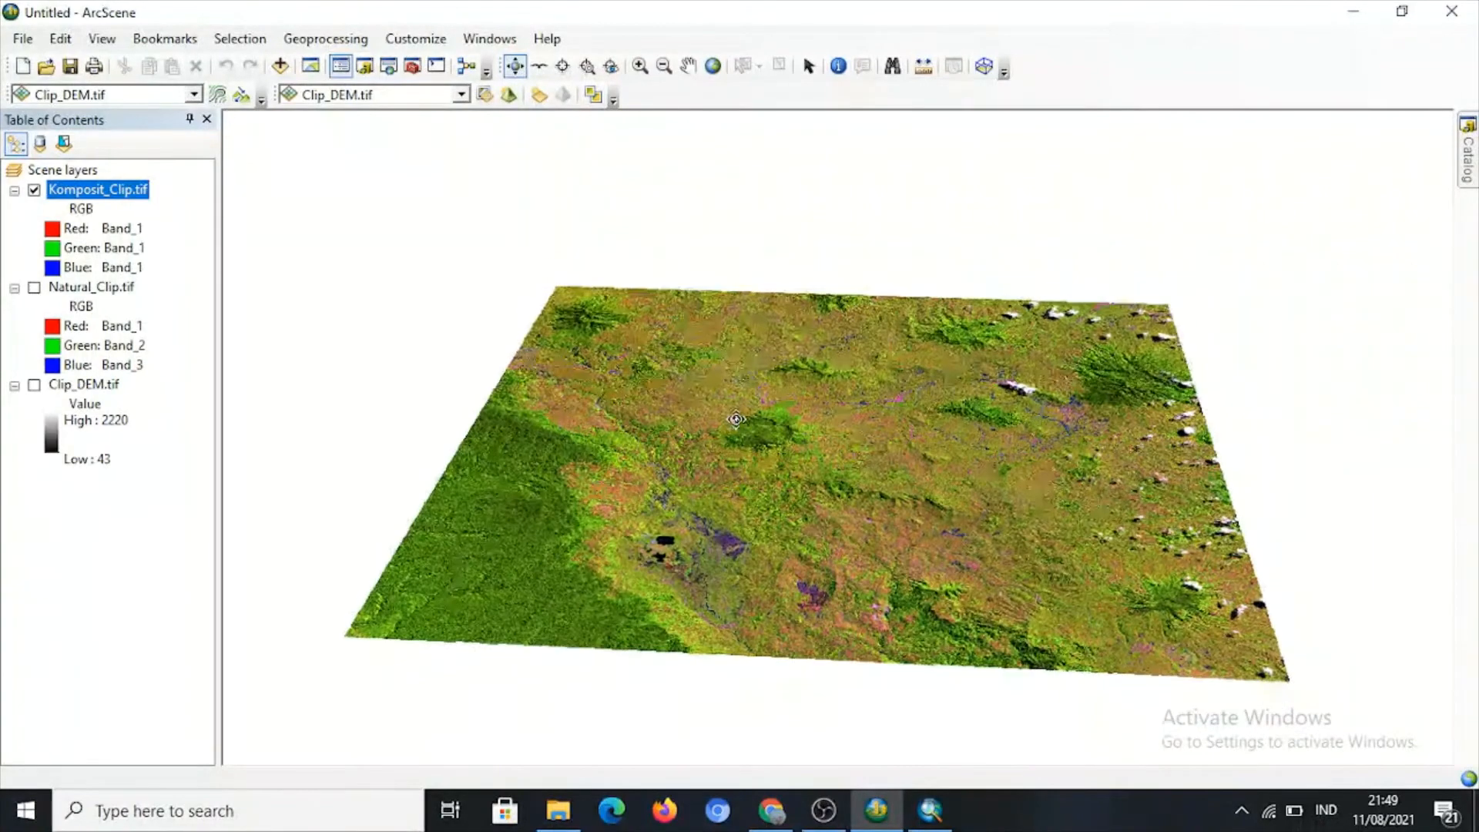
pyautogui.click(89, 171)
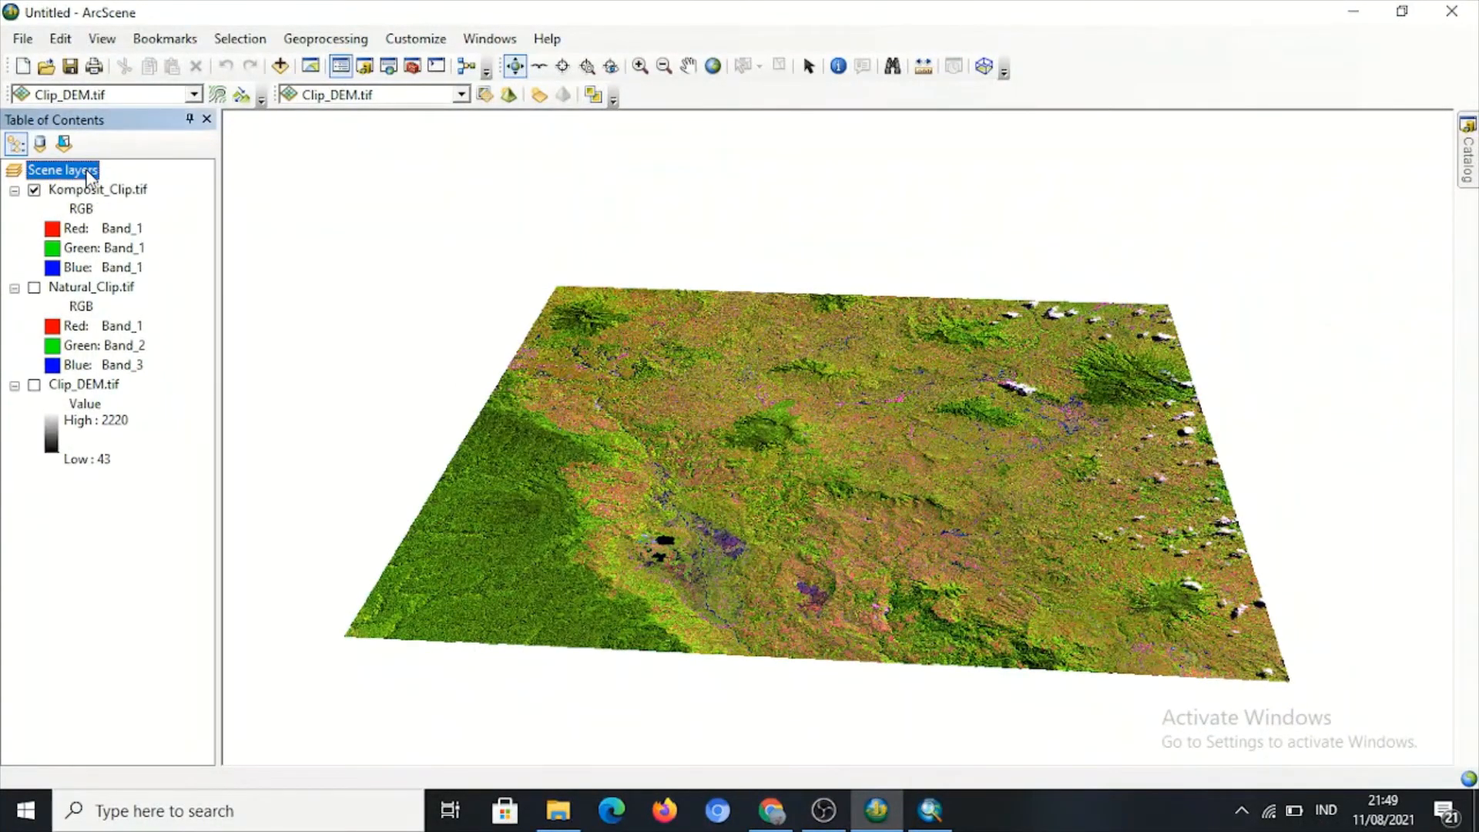
pyautogui.rightClick(89, 176)
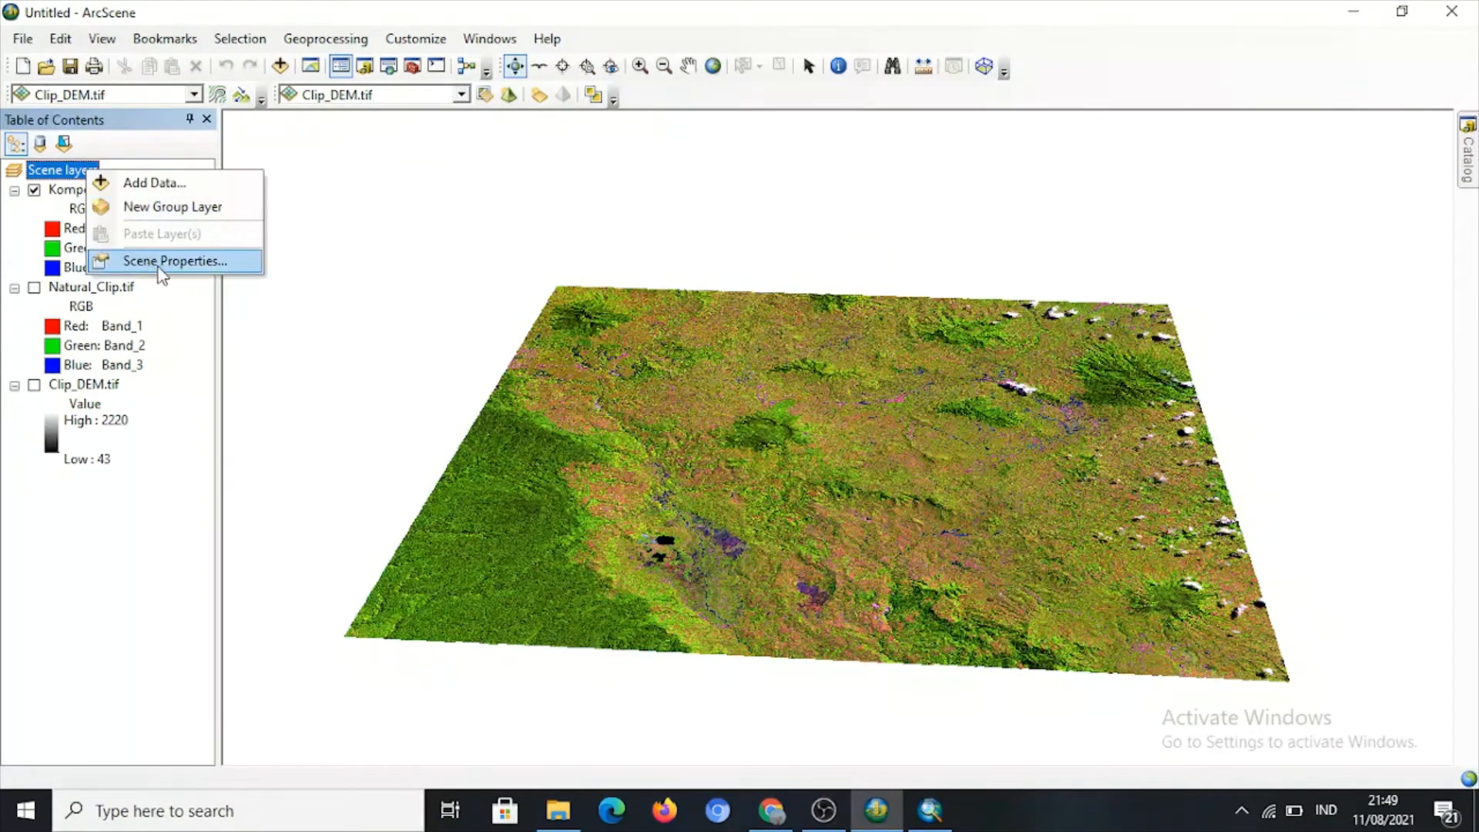
pyautogui.click(194, 262)
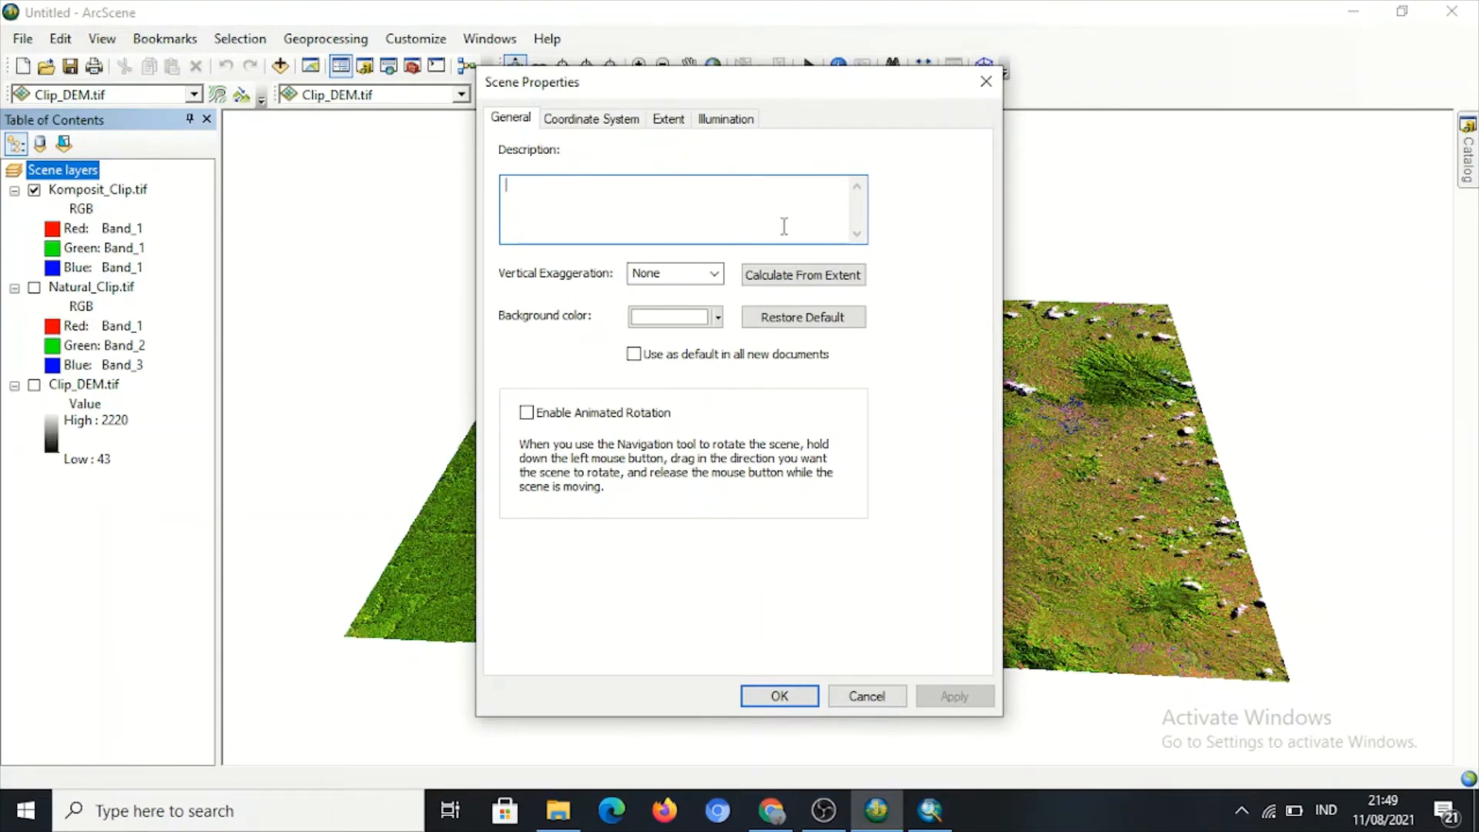
pyautogui.click(807, 279)
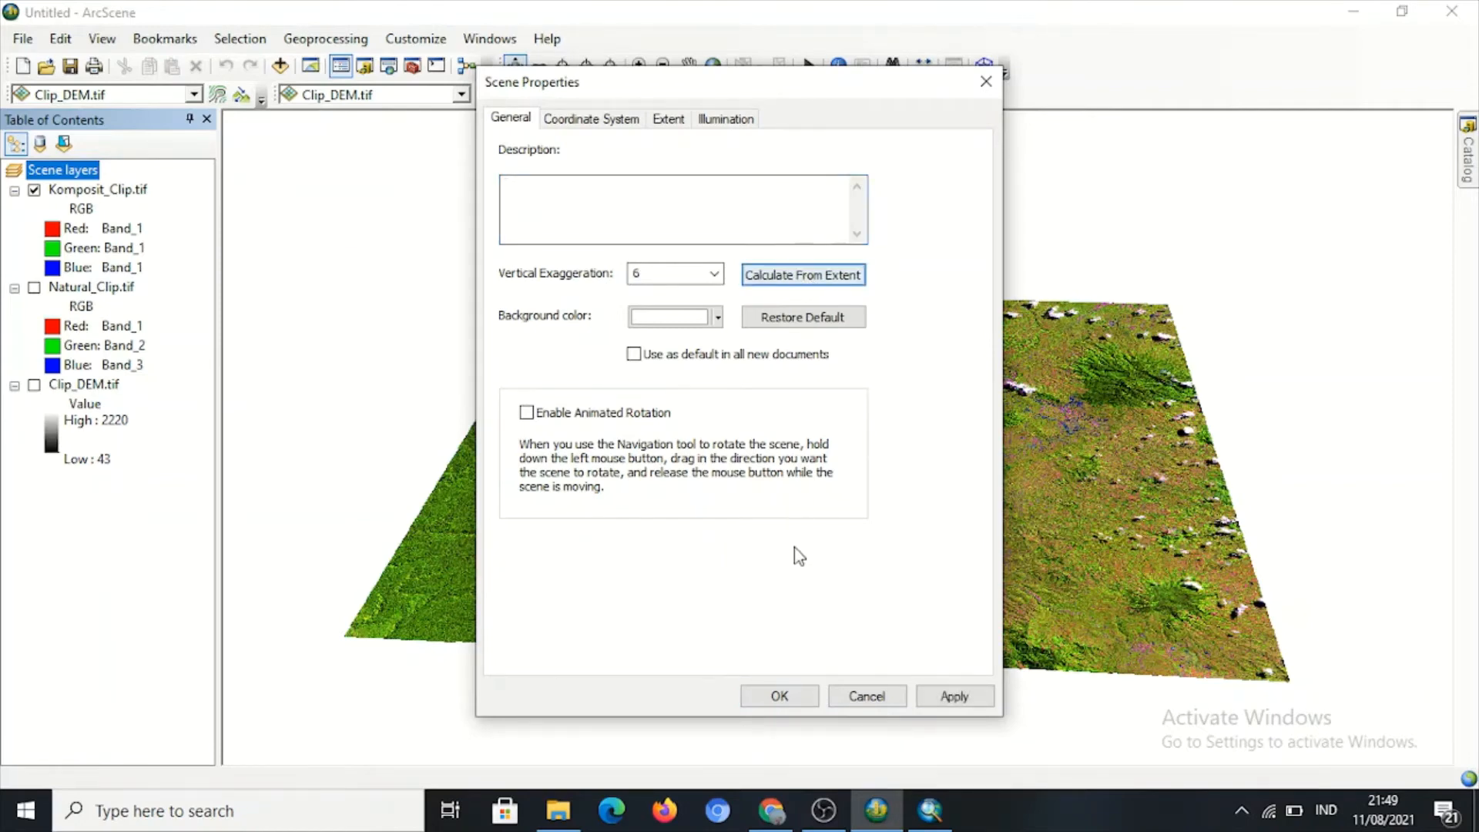
pyautogui.click(780, 694)
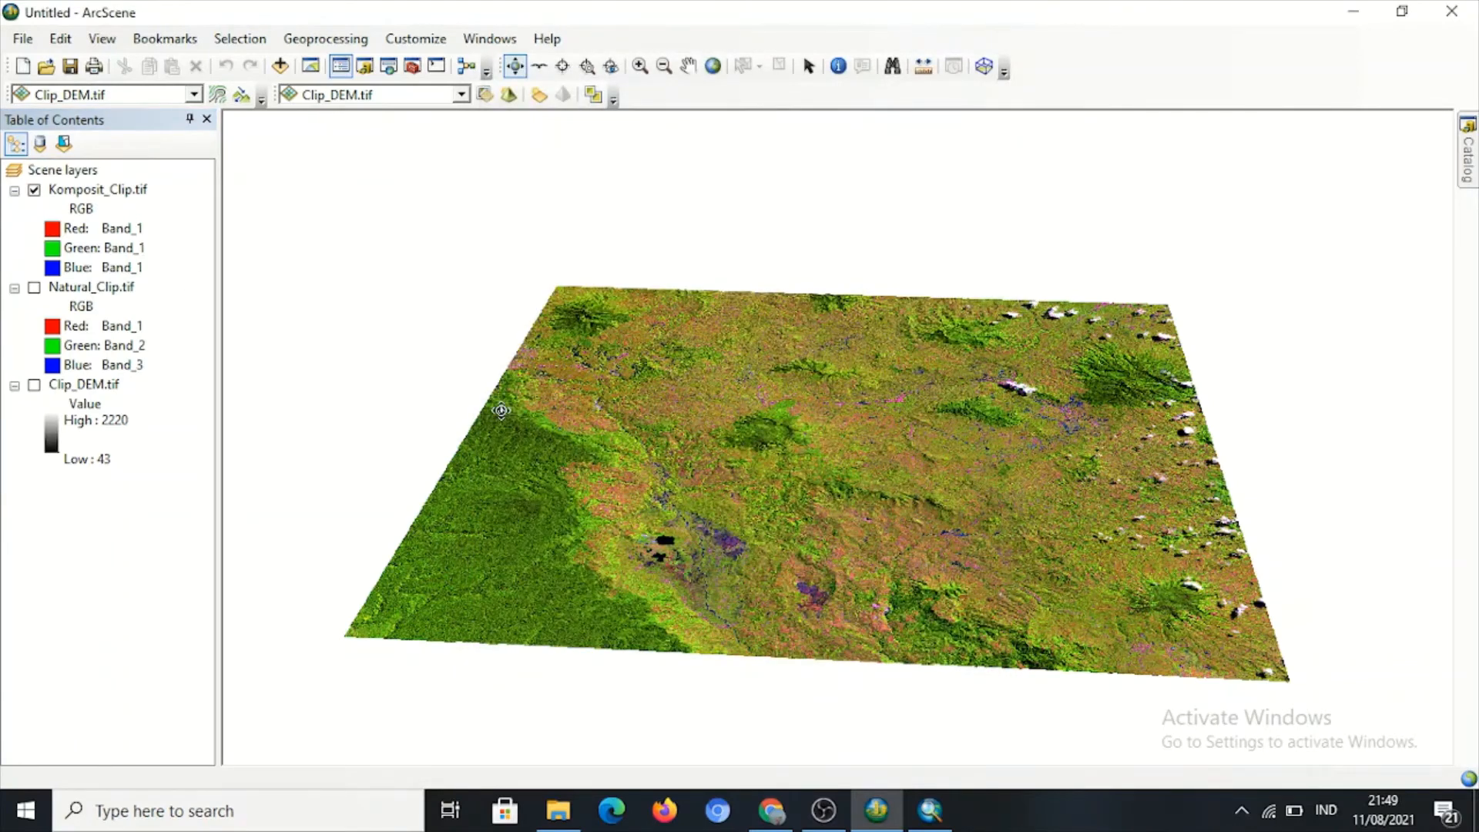
# Set the base heights of the Komposit_Clip.tif layer to float on the custom surface already selected.
pyautogui.click(121, 196)
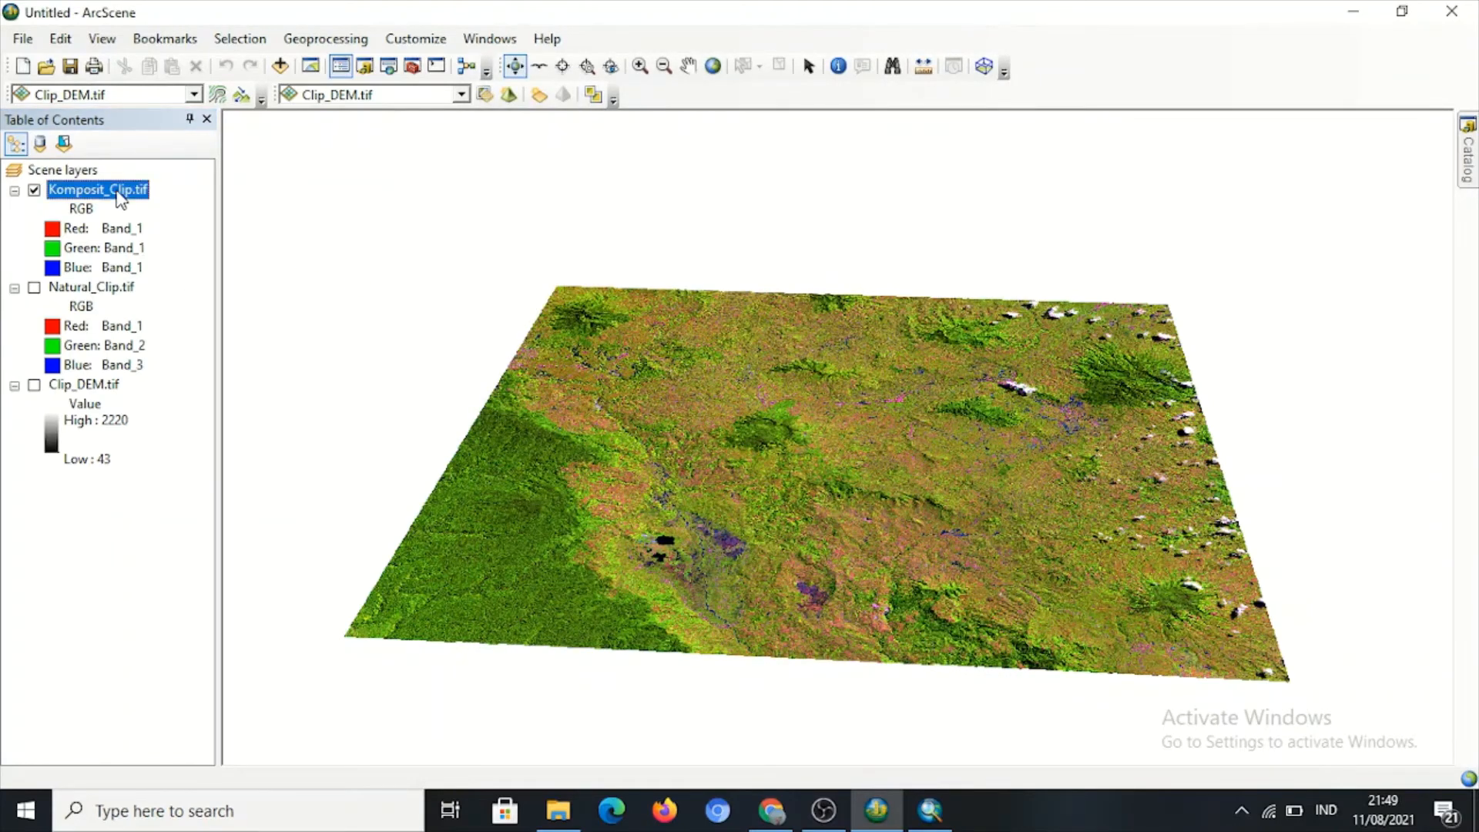
pyautogui.rightClick(121, 198)
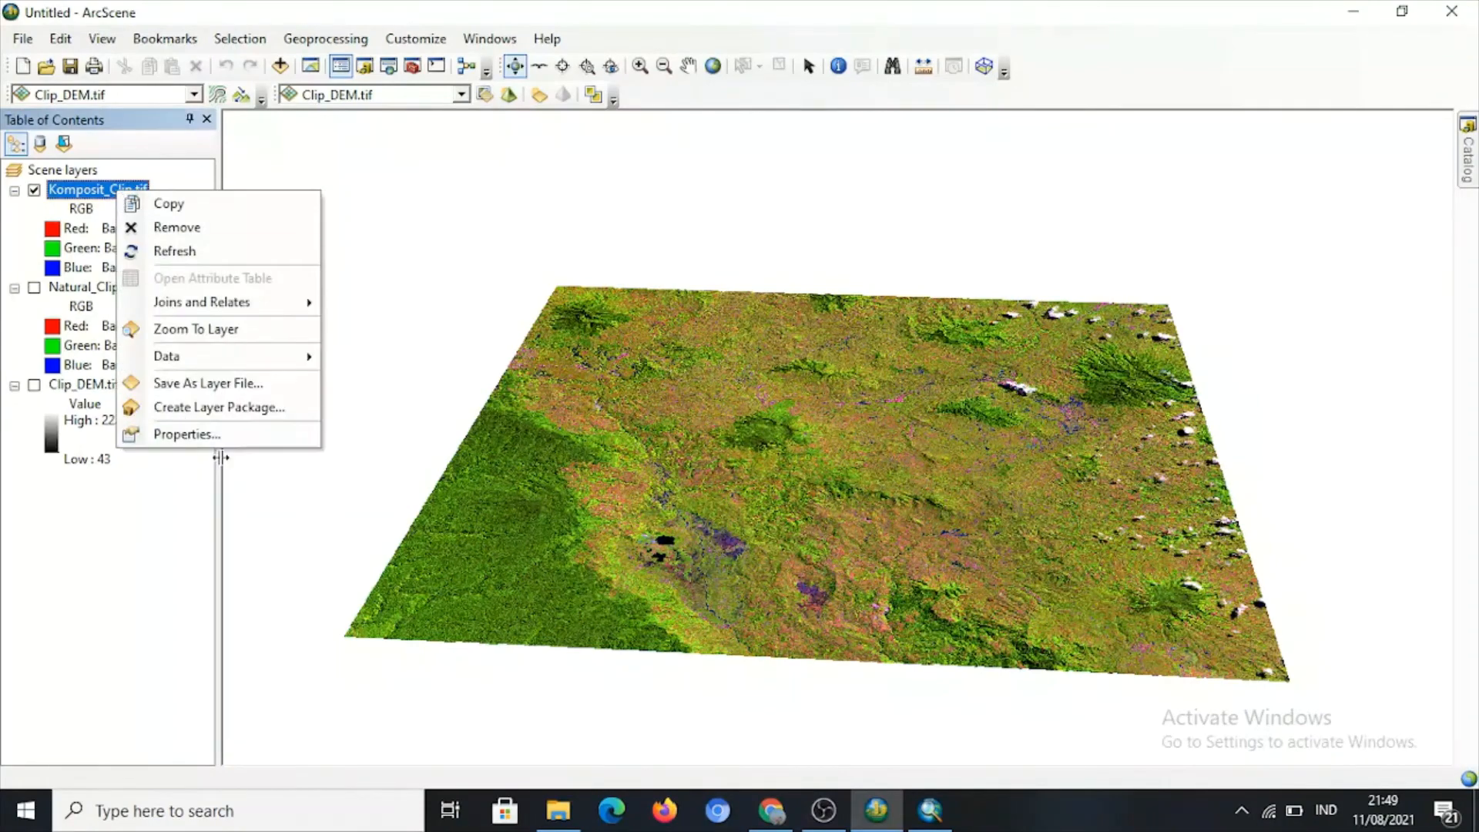
pyautogui.click(235, 435)
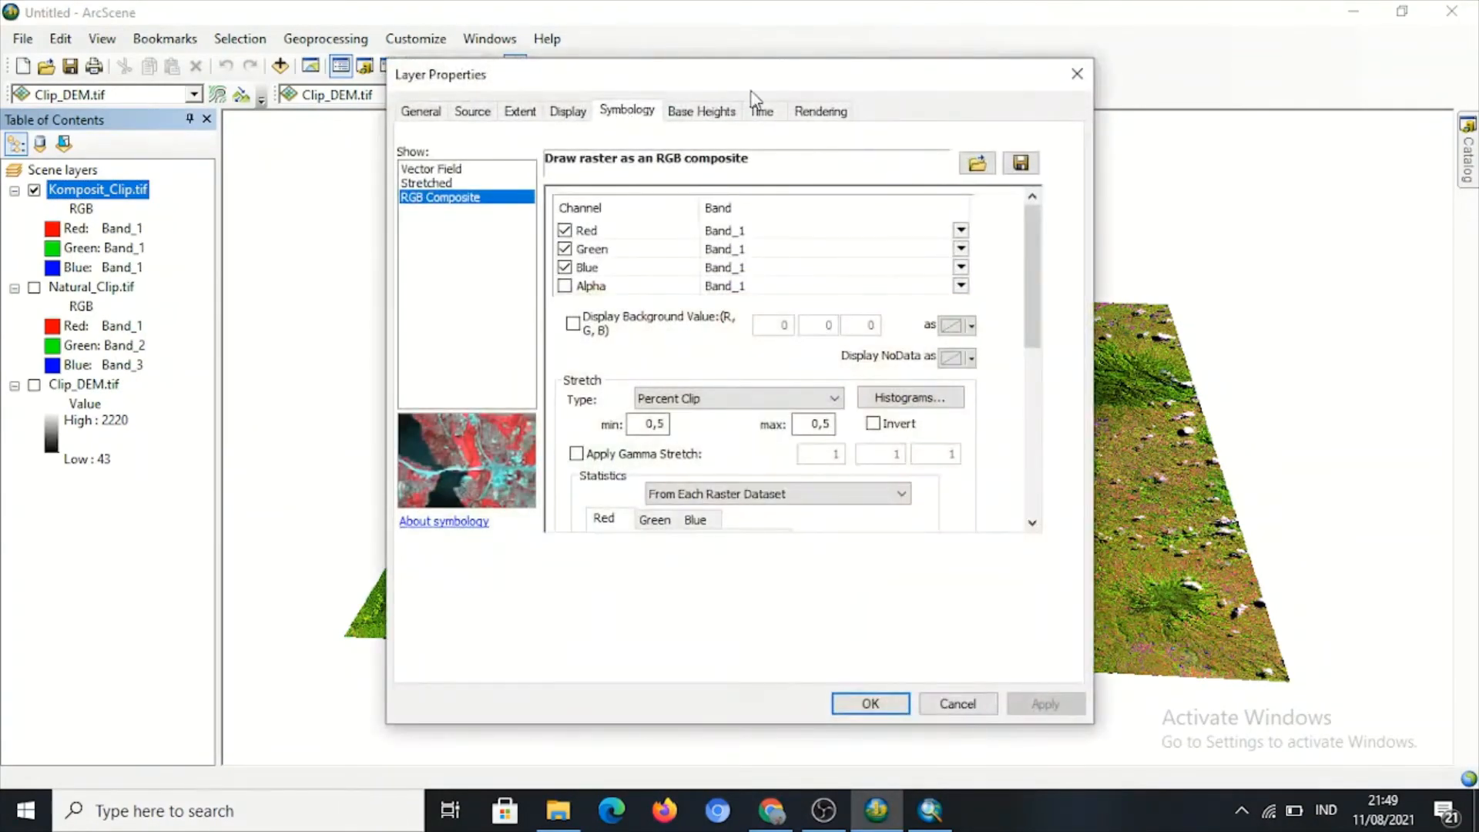
pyautogui.click(707, 114)
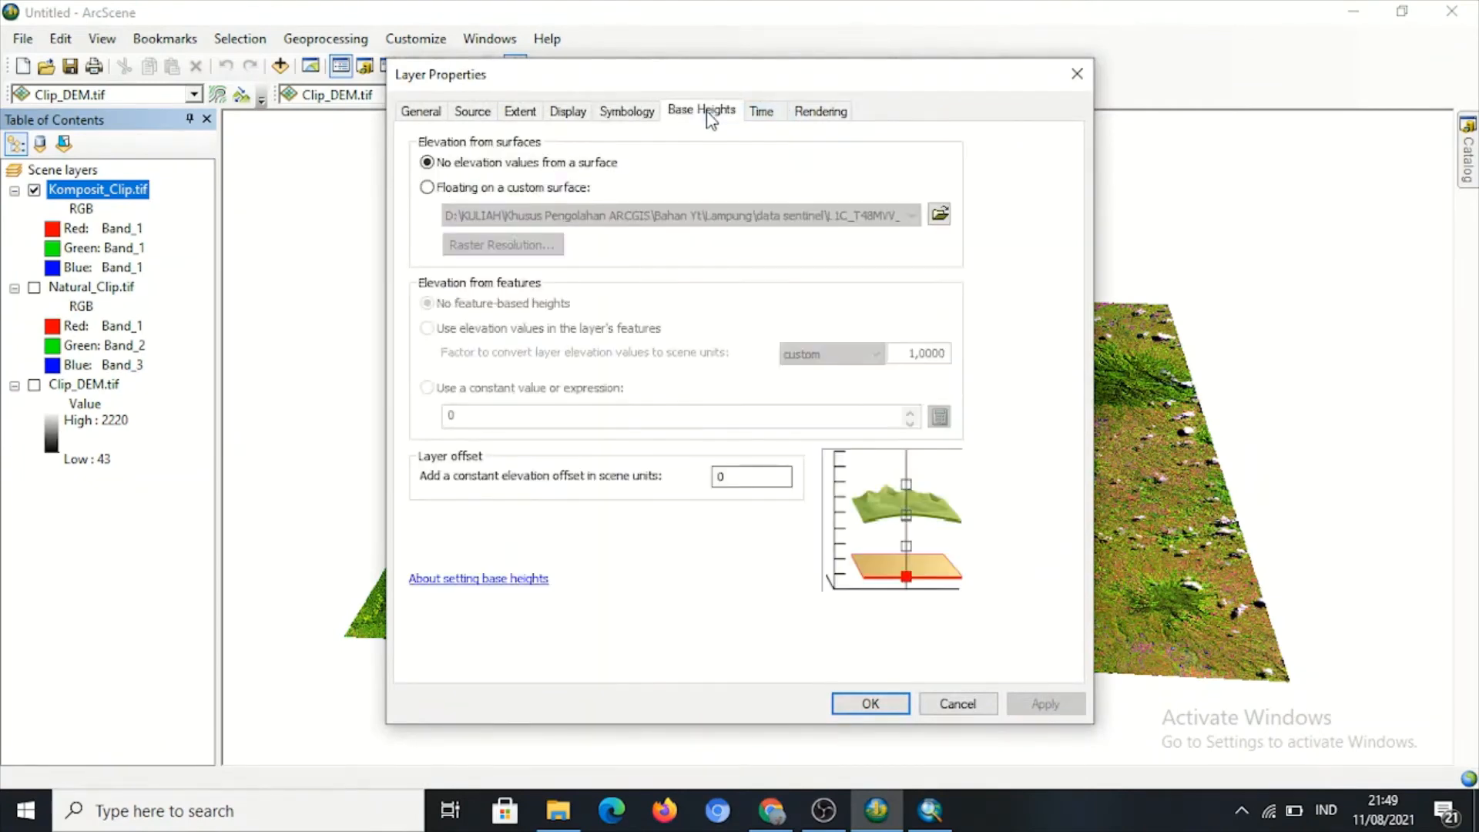
pyautogui.click(427, 189)
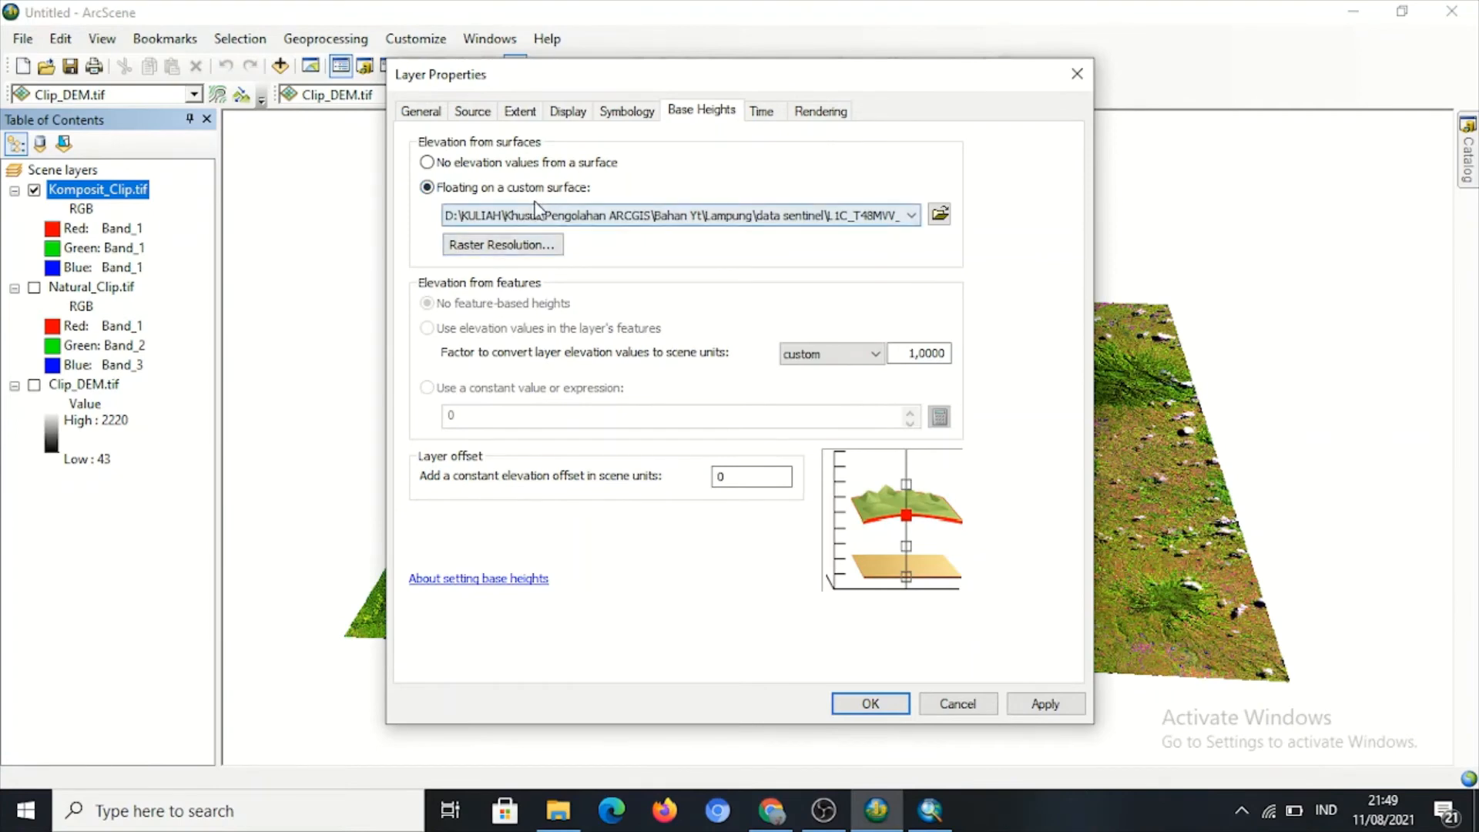
# Raise the base surface resolution of Komposit_Clip.tif to 1735 rows, matching the original surface, and apply the layer's base heights.
pyautogui.click(537, 245)
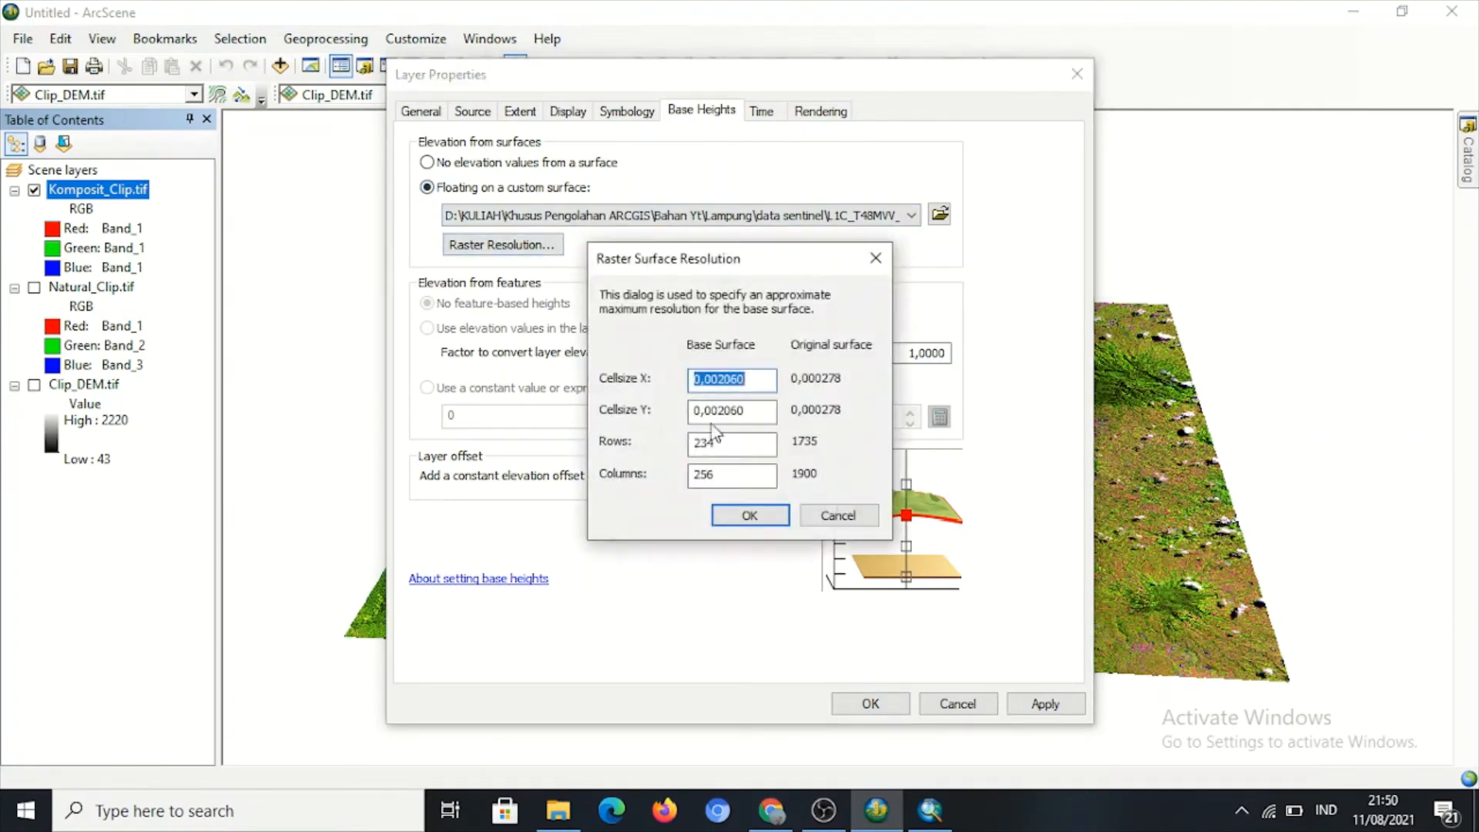
pyautogui.click(714, 445)
pyautogui.press('BackSpace')
pyautogui.press('BackSpace')
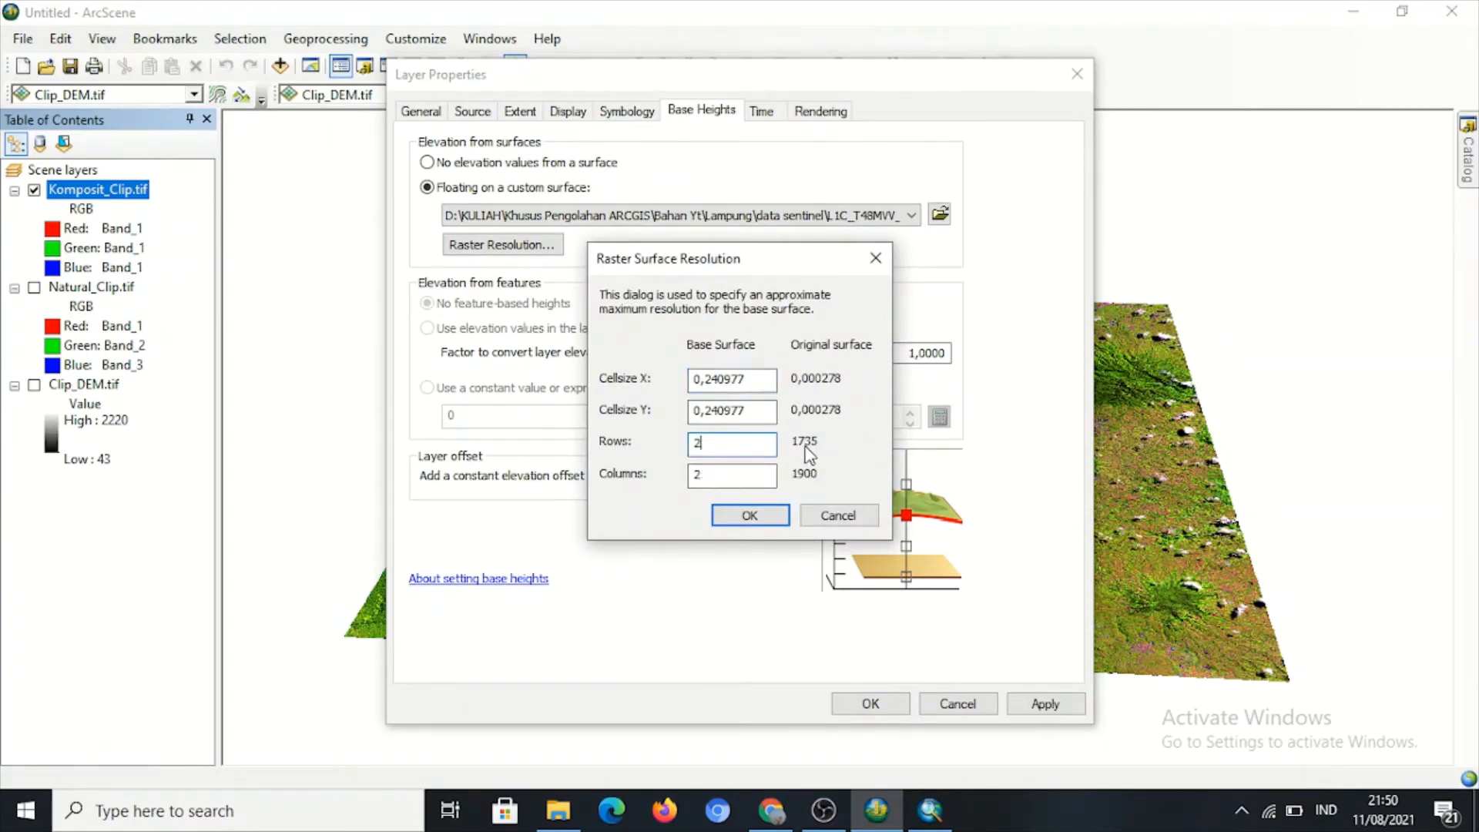
pyautogui.click(696, 443)
pyautogui.write('17')
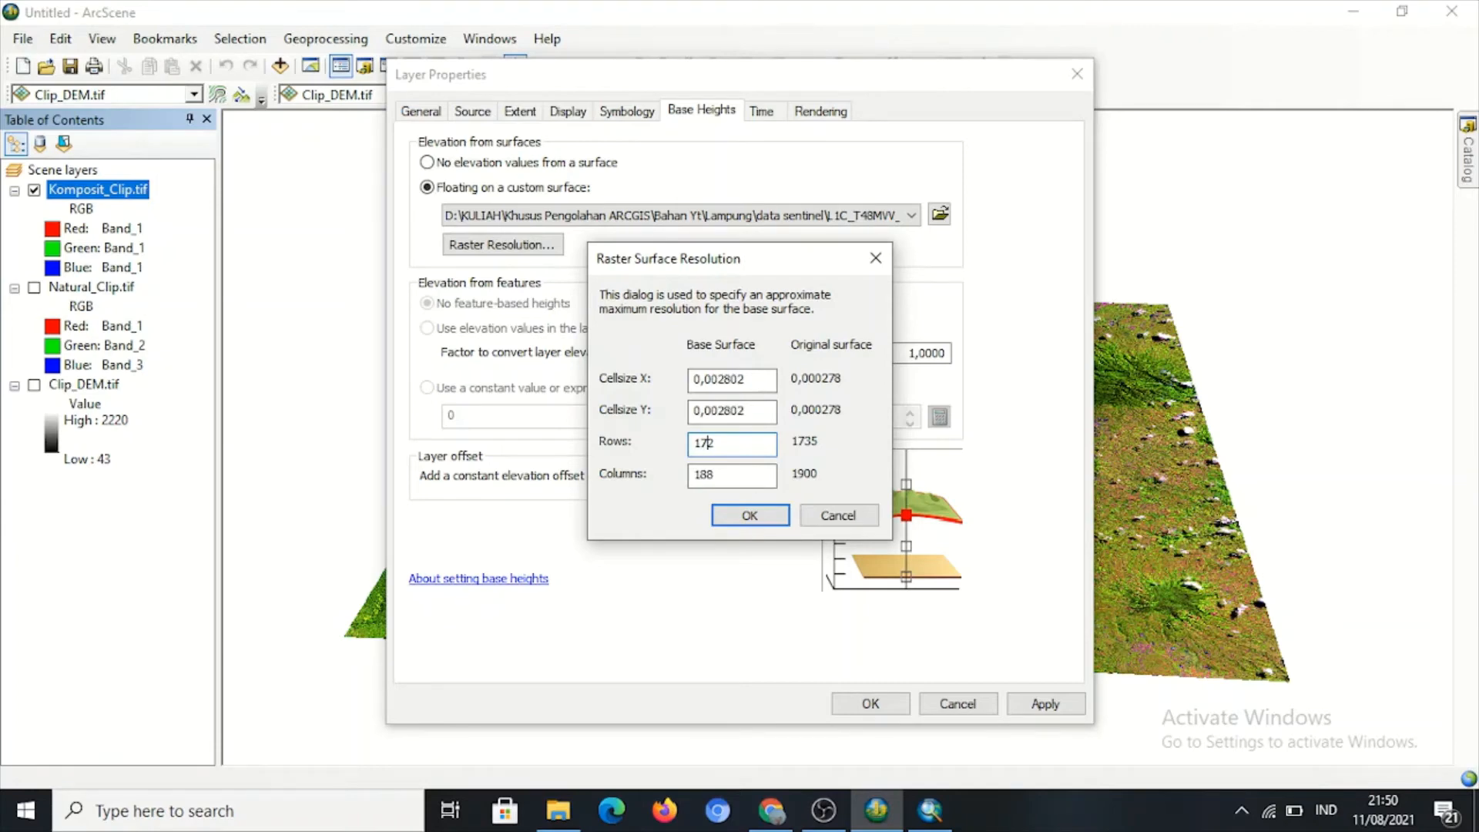
pyautogui.write('35')
pyautogui.press('BackSpace')
pyautogui.click(747, 516)
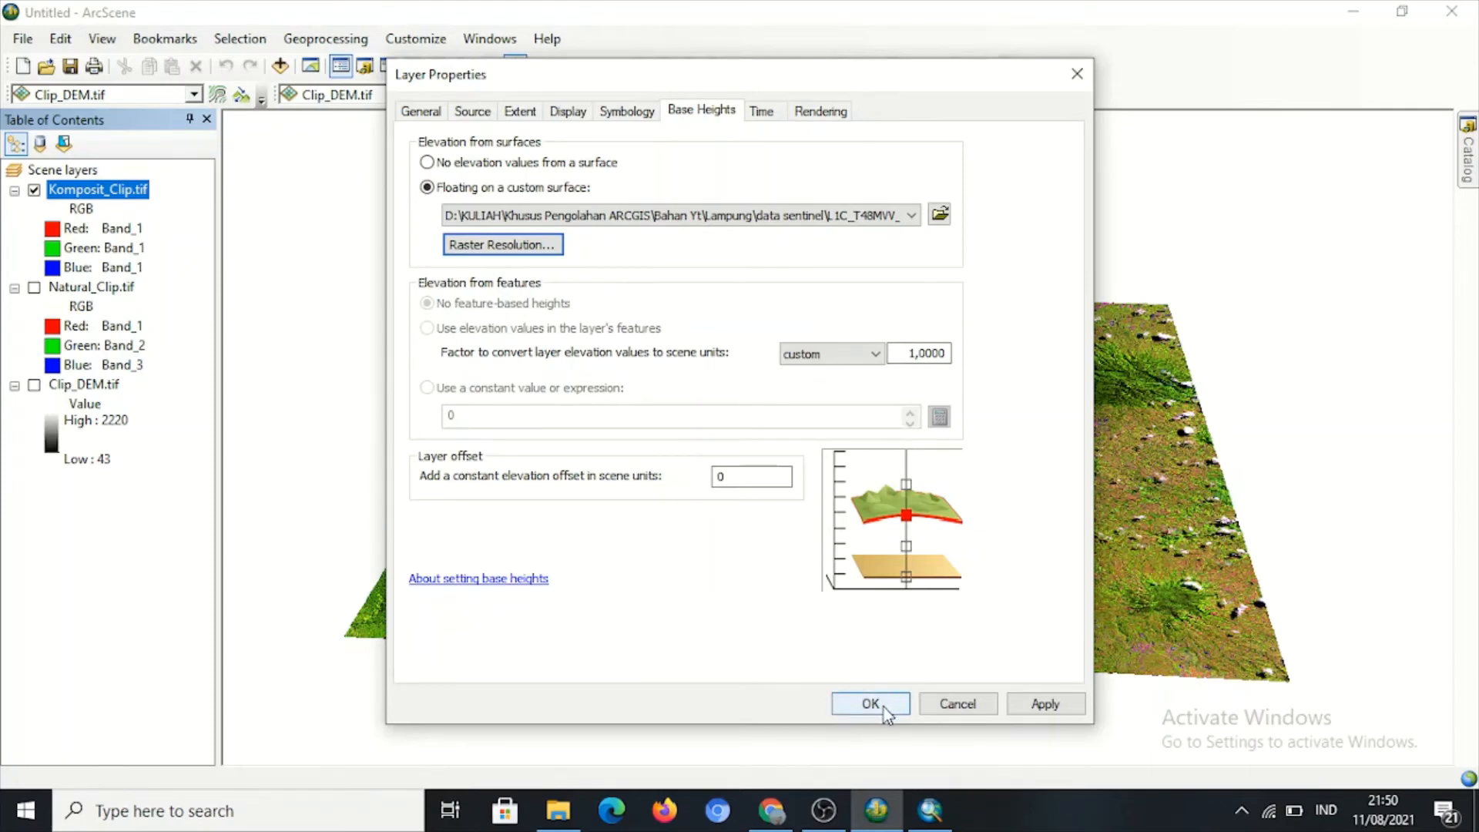
pyautogui.click(1044, 703)
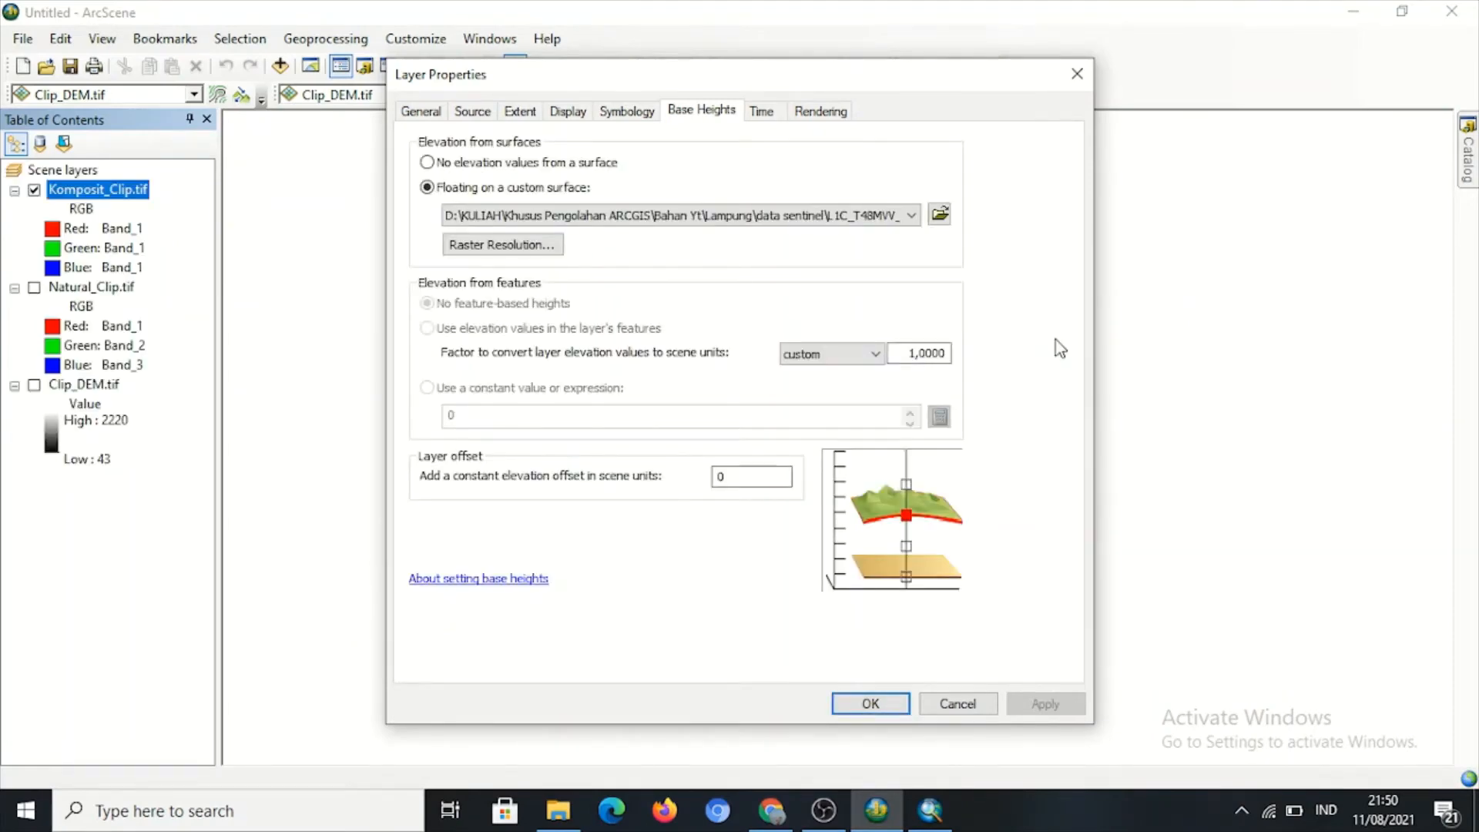
pyautogui.moveTo(1009, 80); pyautogui.dragTo(1223, 76)
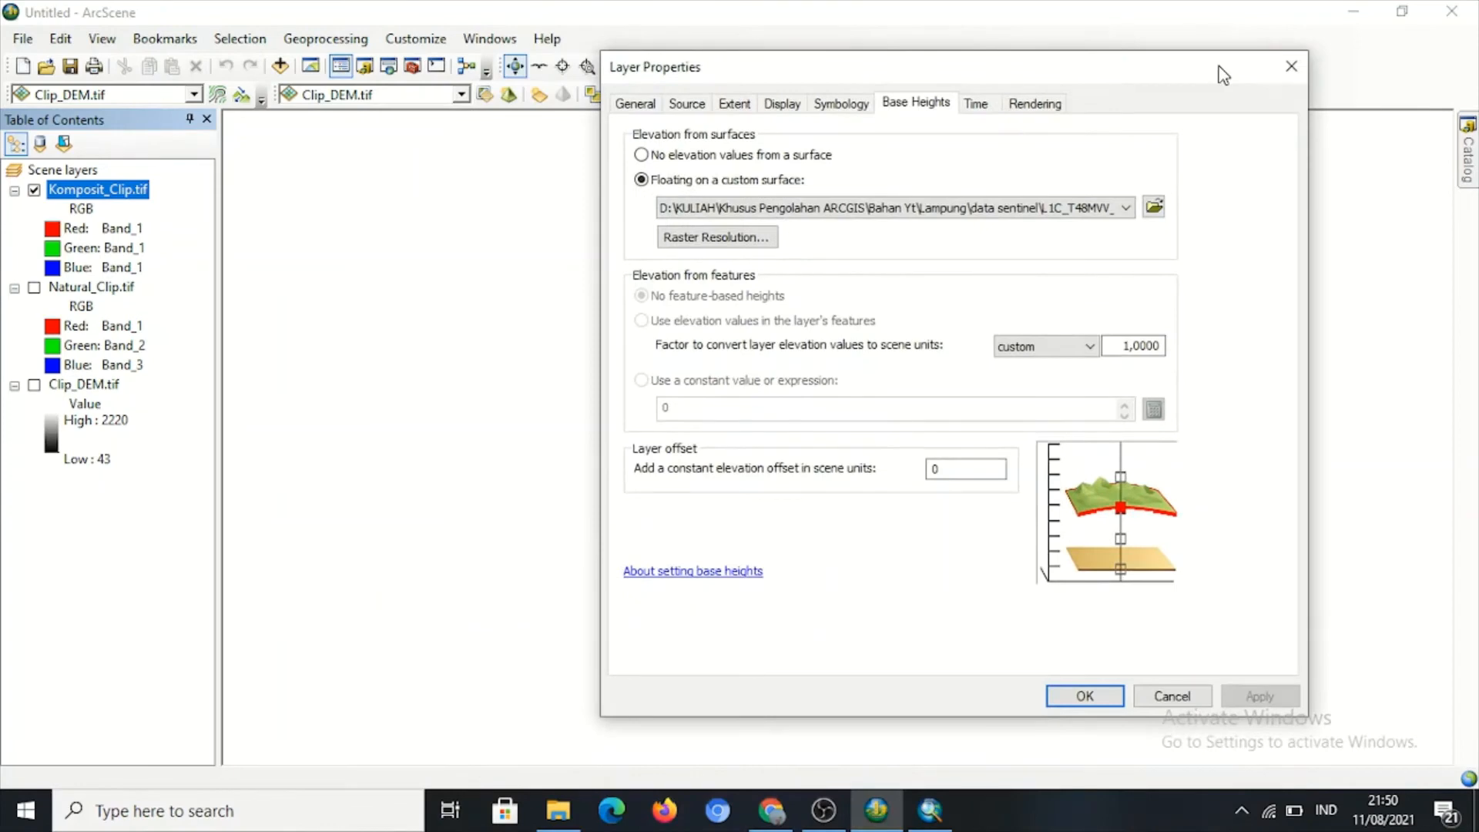
pyautogui.click(1083, 696)
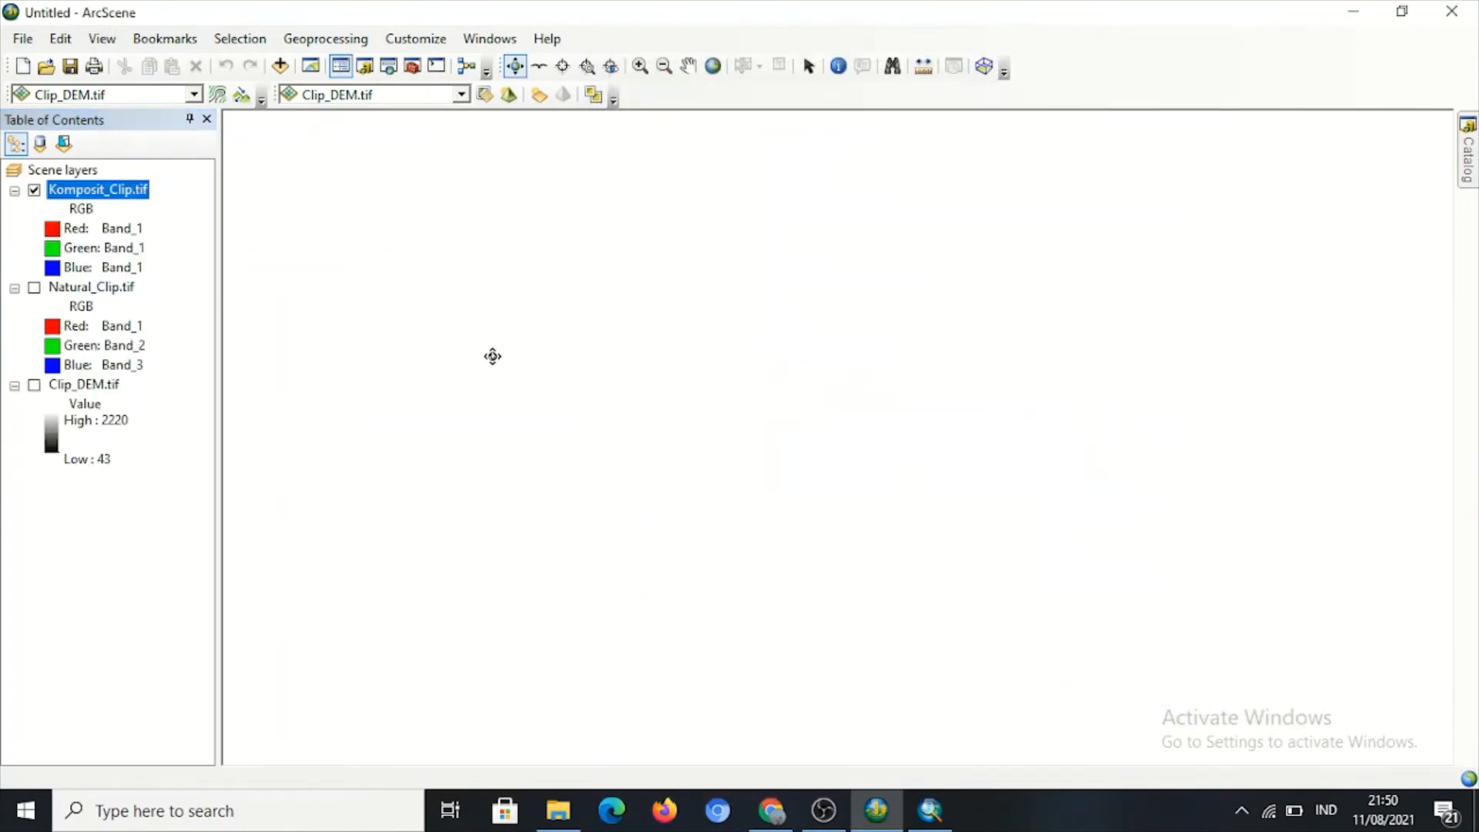
# Recalculate the scene's vertical exaggeration from the extent with Komposit_Clip.tif draped over the elevation surface.
pyautogui.click(84, 170)
pyautogui.rightClick(87, 176)
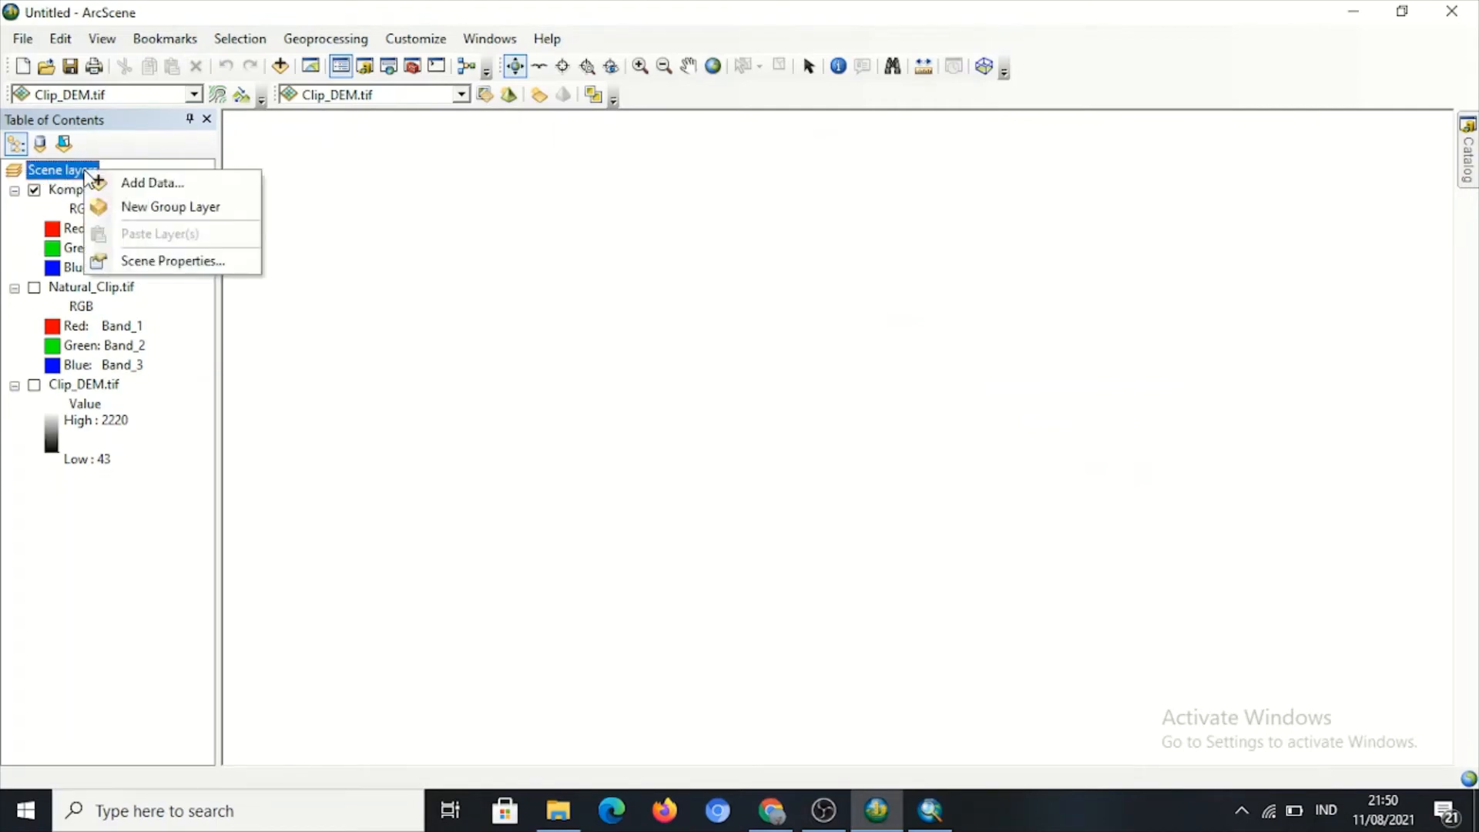
pyautogui.click(193, 263)
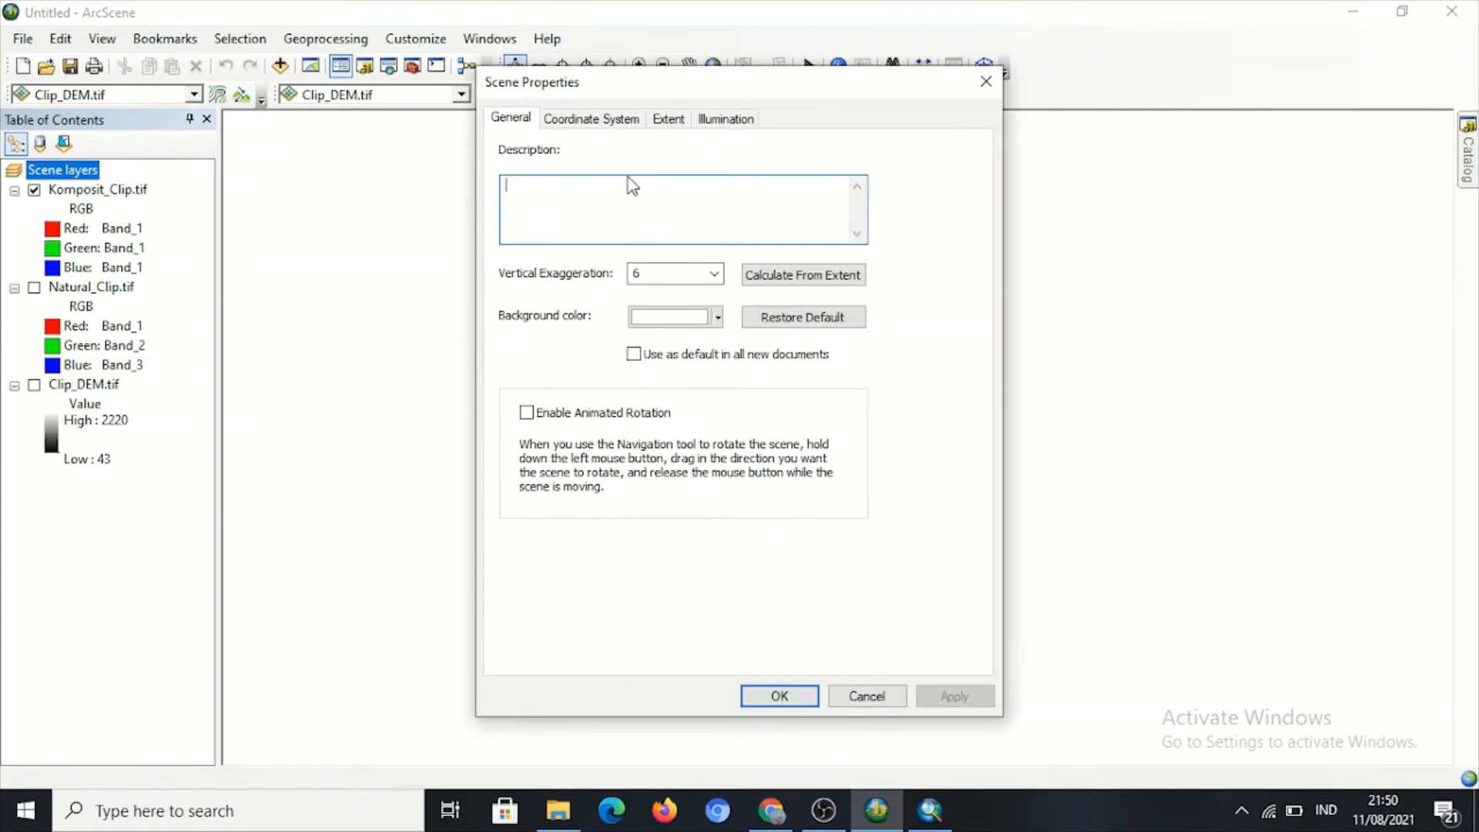
pyautogui.click(786, 275)
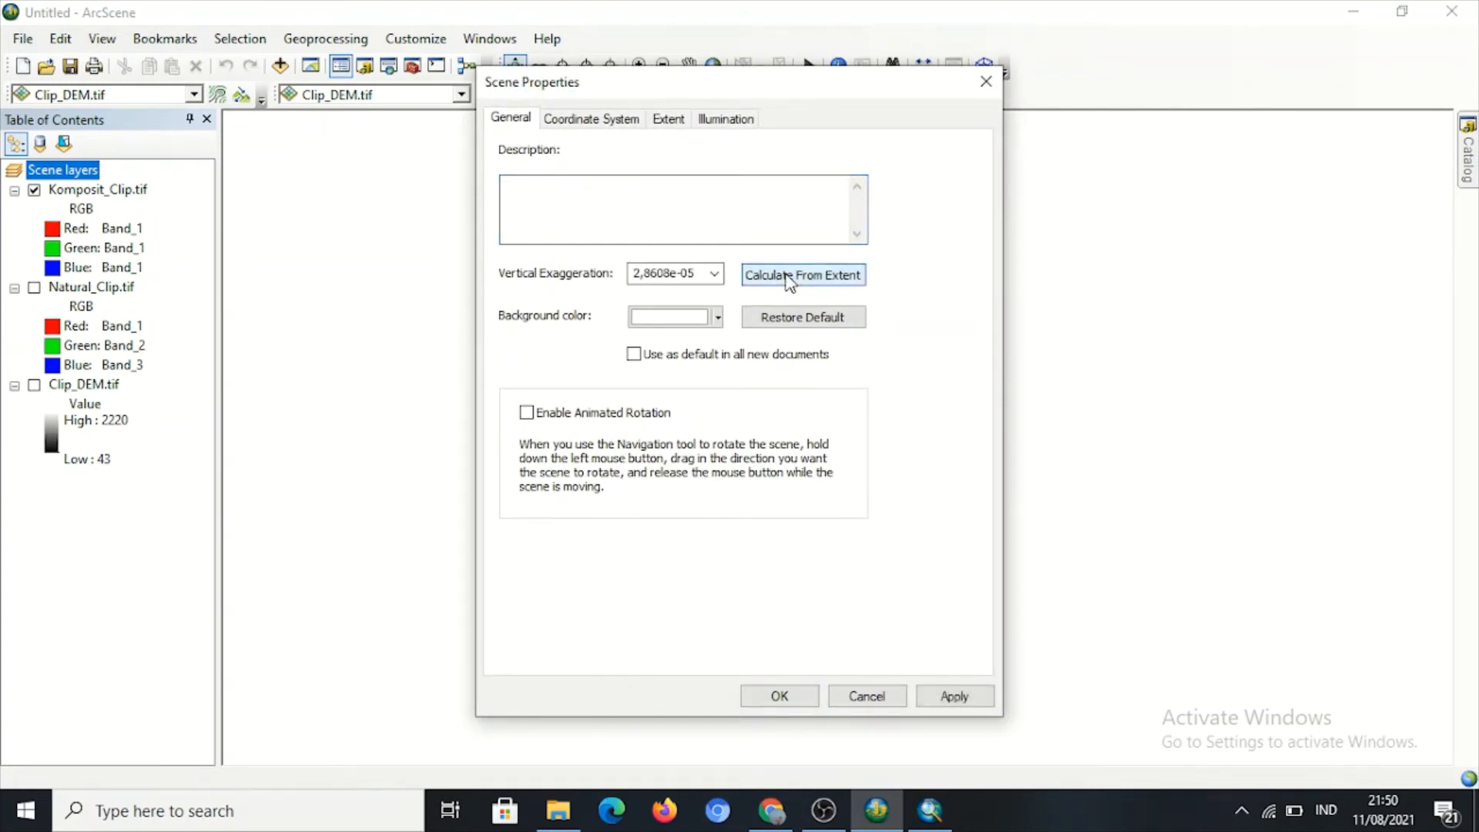
pyautogui.click(783, 703)
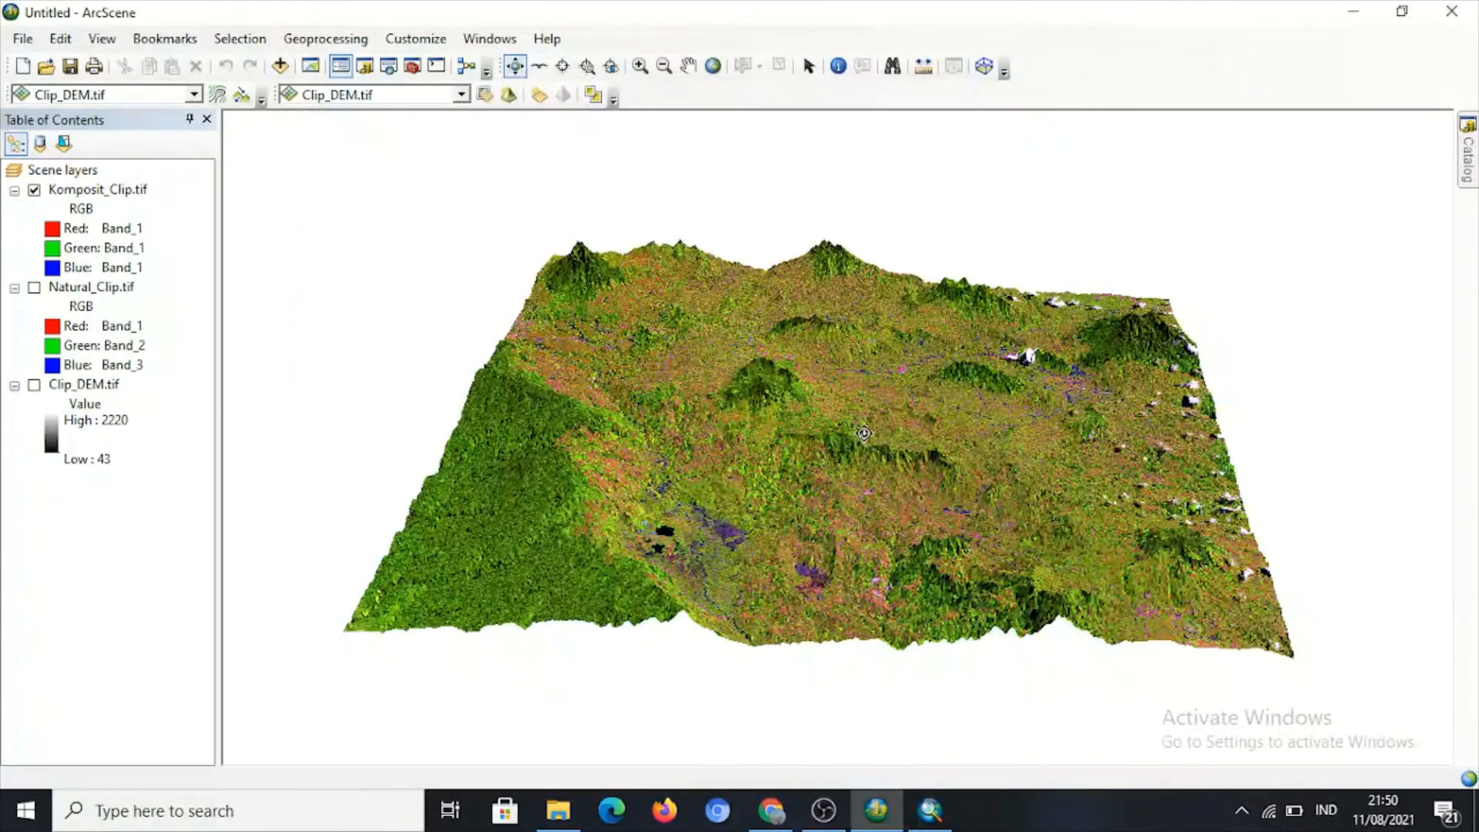
# Hide the Komposit_Clip.tif layer and show the Natural_Clip.tif layer in the scene instead.
pyautogui.moveTo(865, 437); pyautogui.dragTo(996, 409)
pyautogui.moveTo(661, 476)
pyautogui.mouseDown()
pyautogui.moveTo(713, 570)
pyautogui.moveTo(667, 481)
pyautogui.mouseUp()
pyautogui.moveTo(971, 389); pyautogui.dragTo(830, 452)
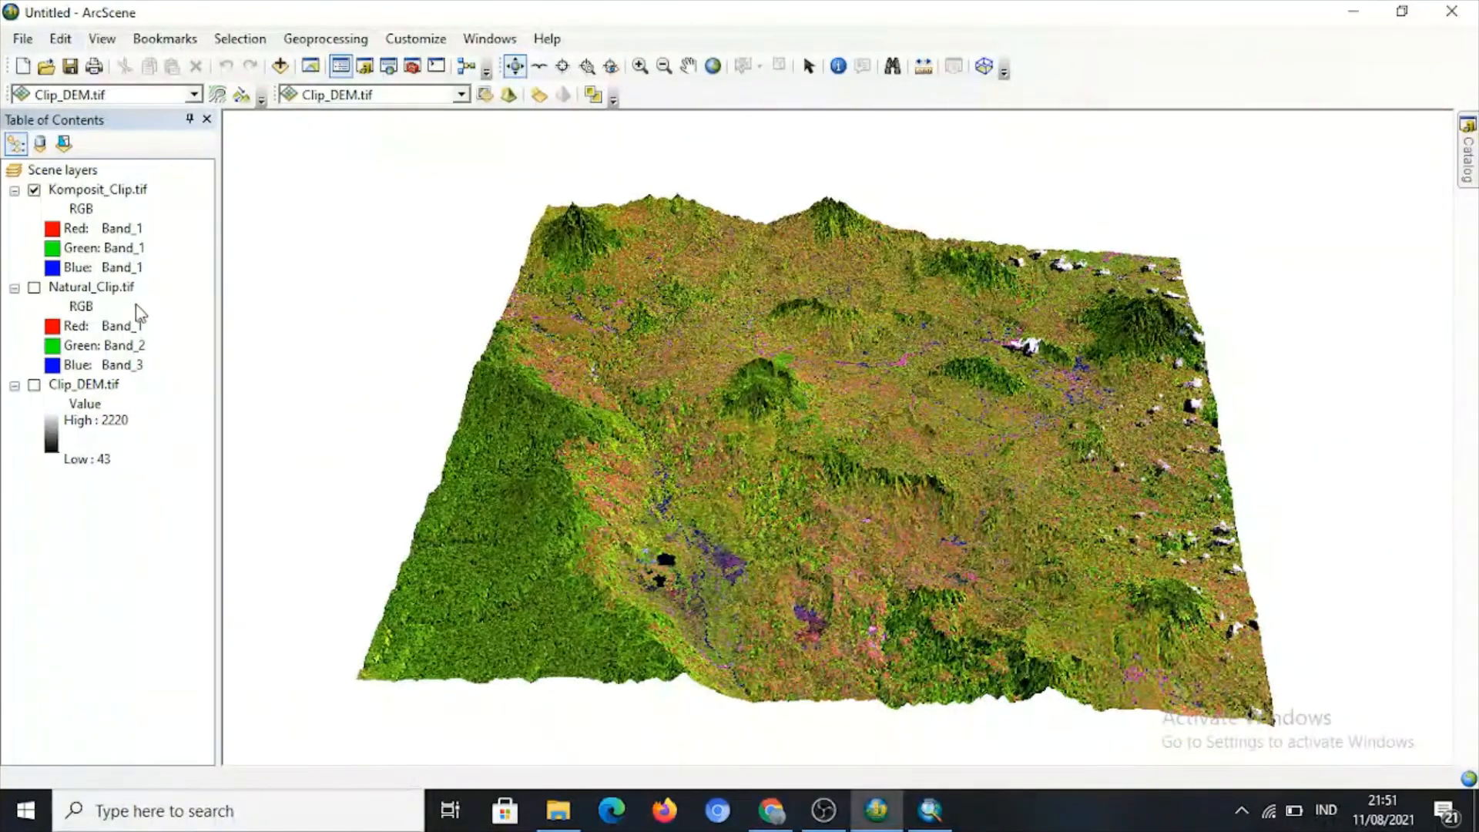
pyautogui.click(34, 190)
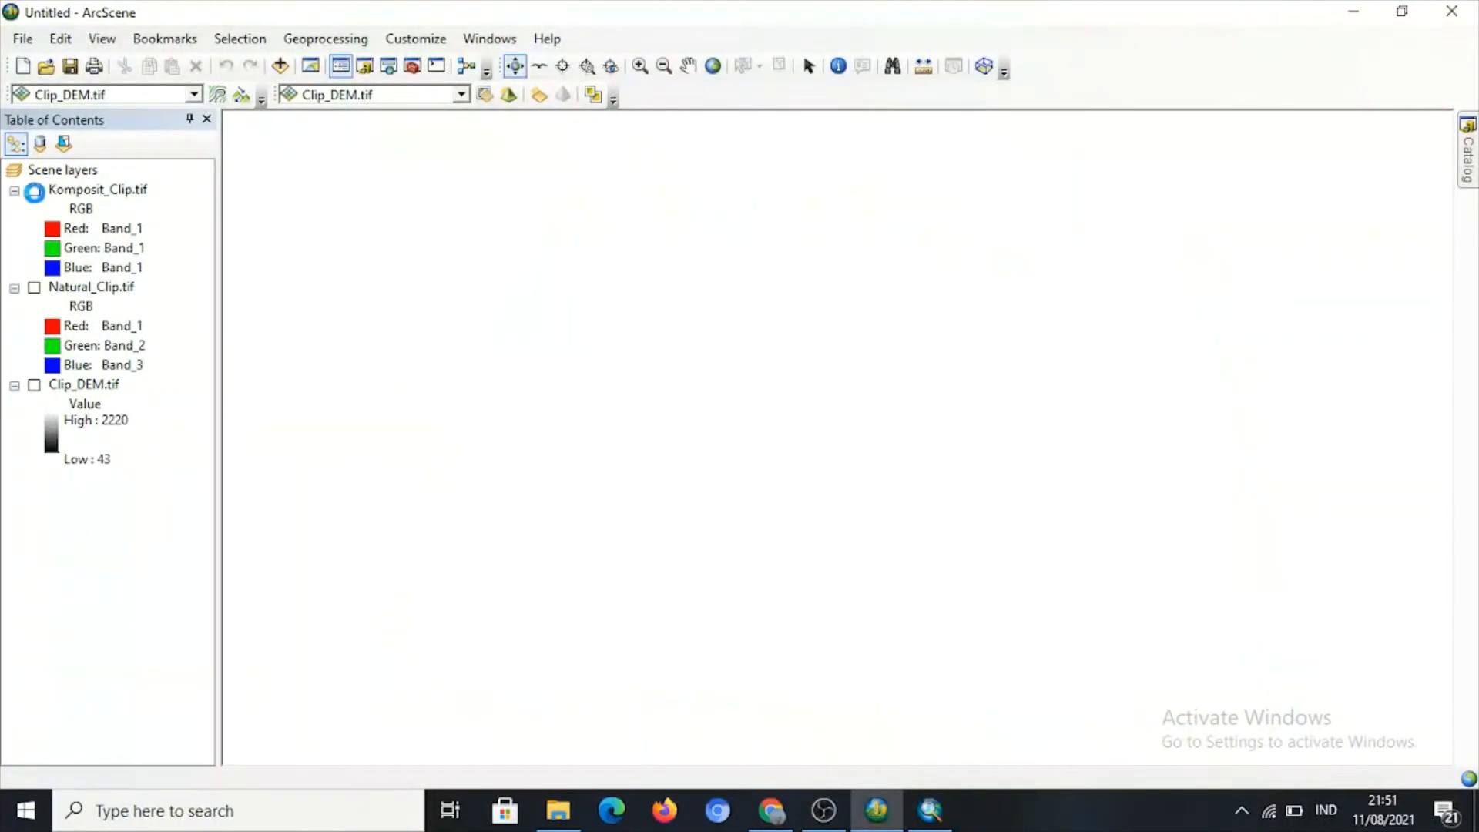
pyautogui.click(34, 287)
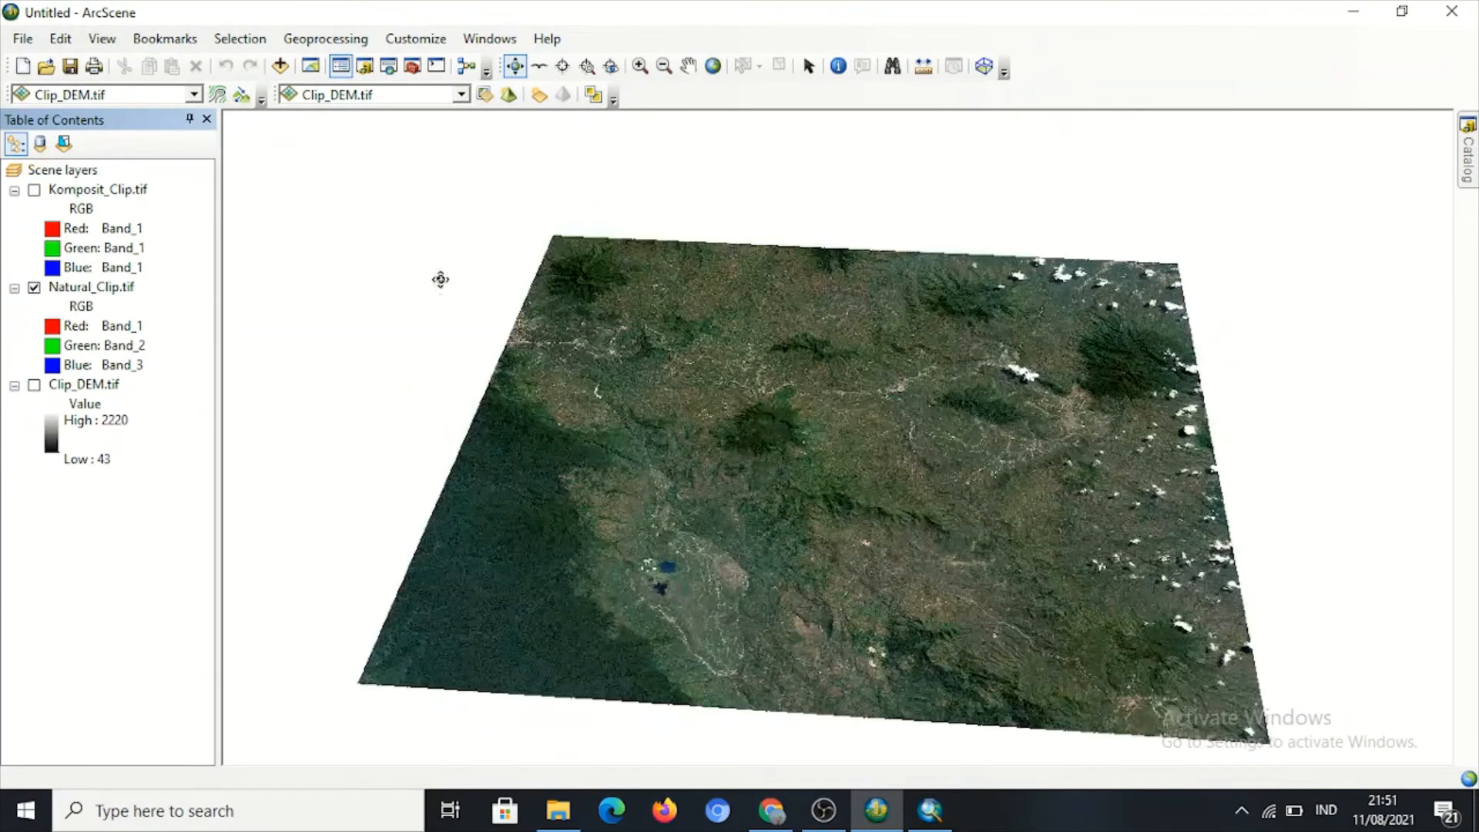
pyautogui.moveTo(686, 377); pyautogui.dragTo(657, 369)
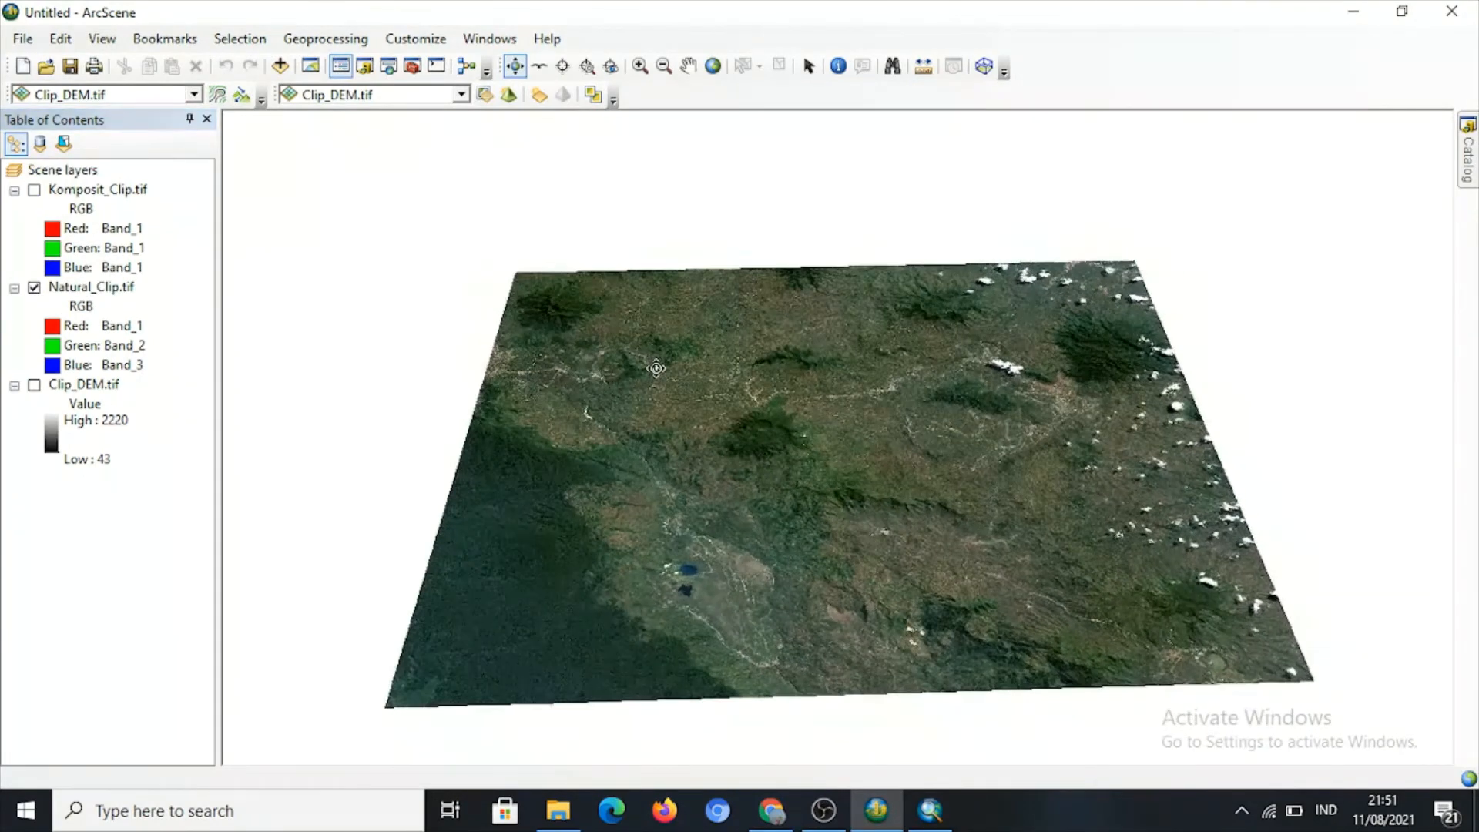
# Set the display contrast of the Natural_Clip.tif layer to 20% and its brightness to 5%, and apply them.
pyautogui.click(119, 293)
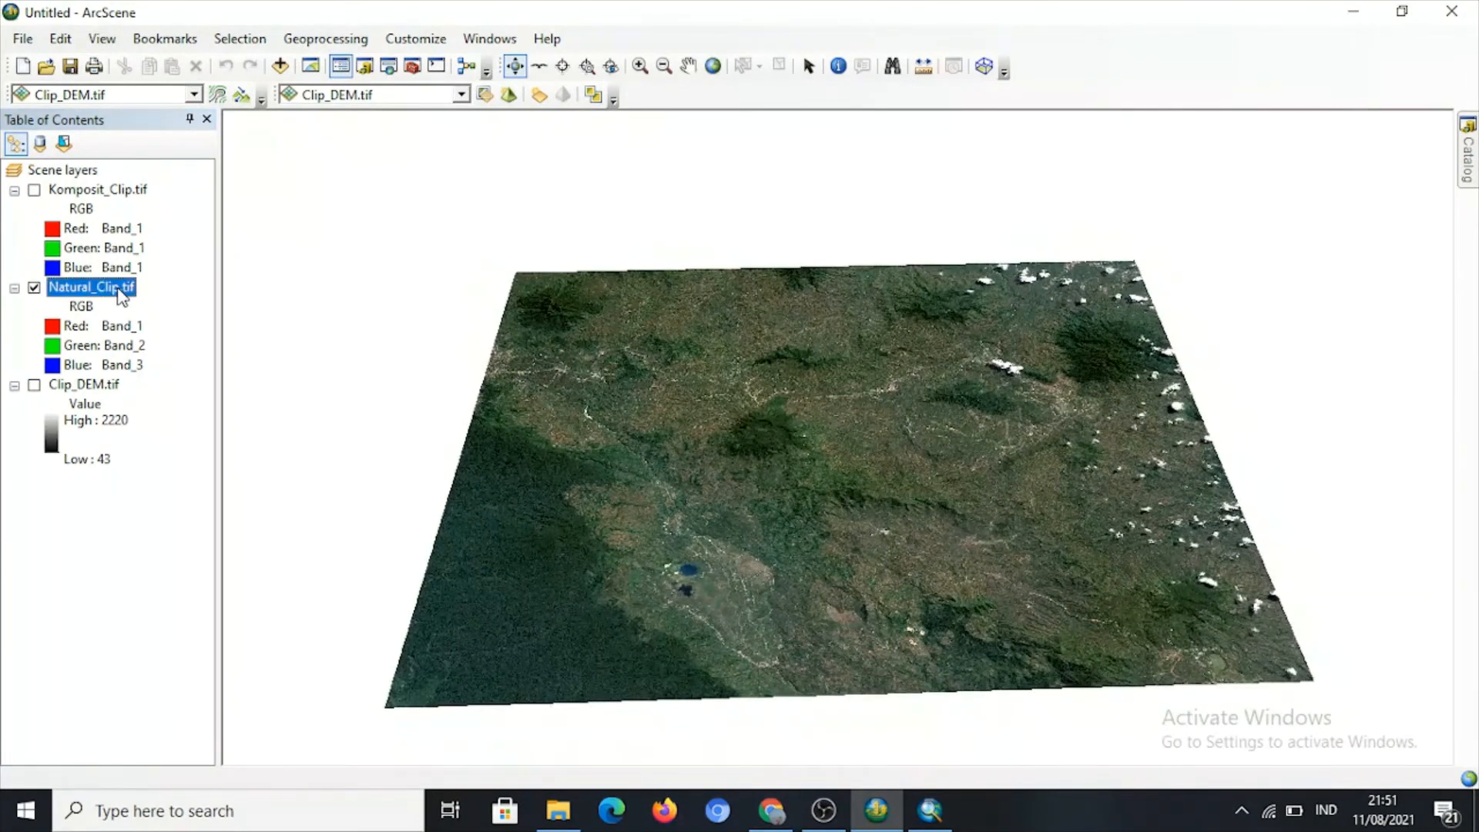
pyautogui.rightClick(117, 288)
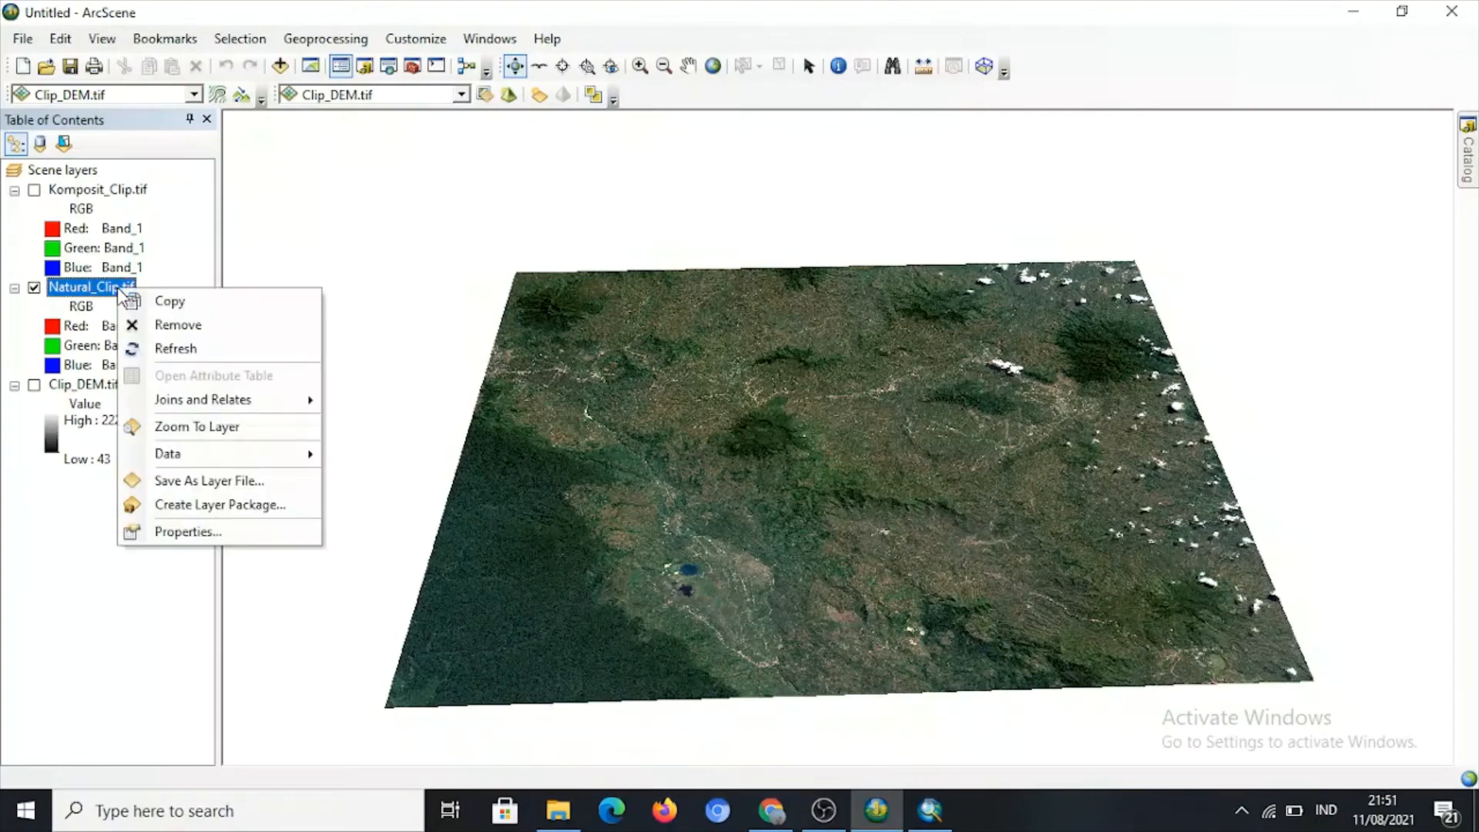
pyautogui.click(220, 531)
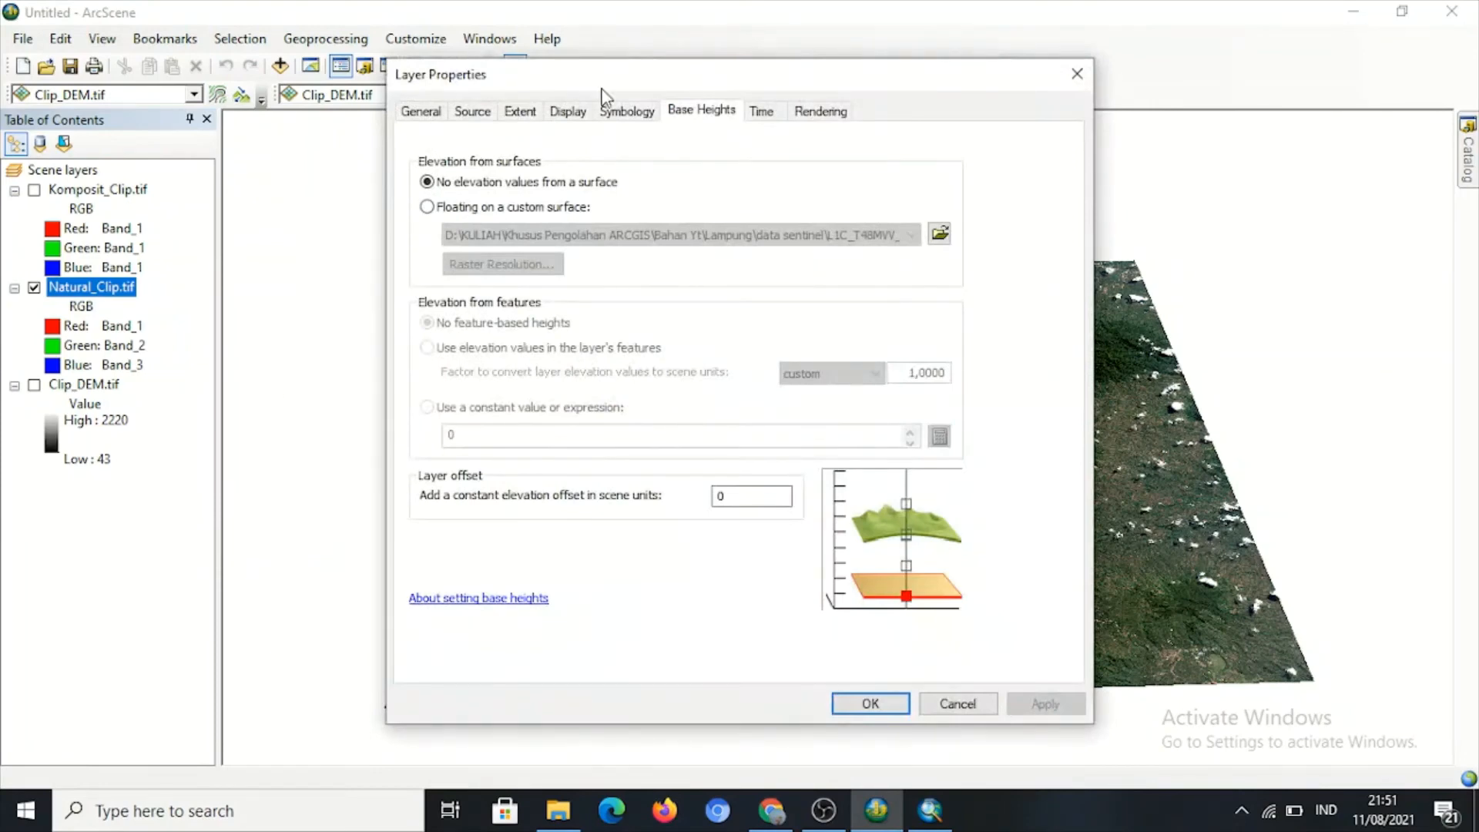
pyautogui.click(567, 111)
pyautogui.moveTo(761, 68); pyautogui.dragTo(361, 57)
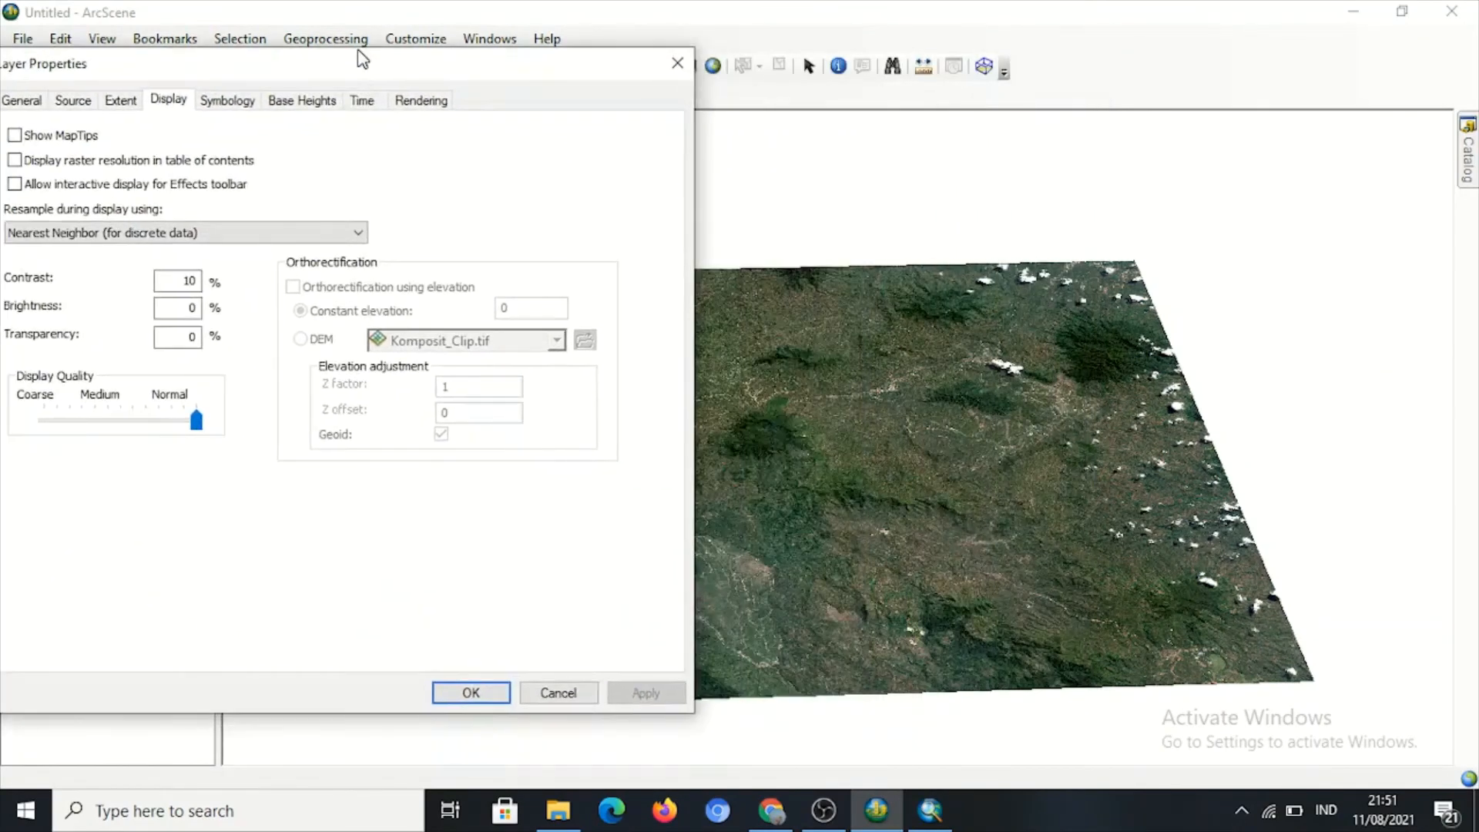
pyautogui.click(191, 281)
pyautogui.write('1')
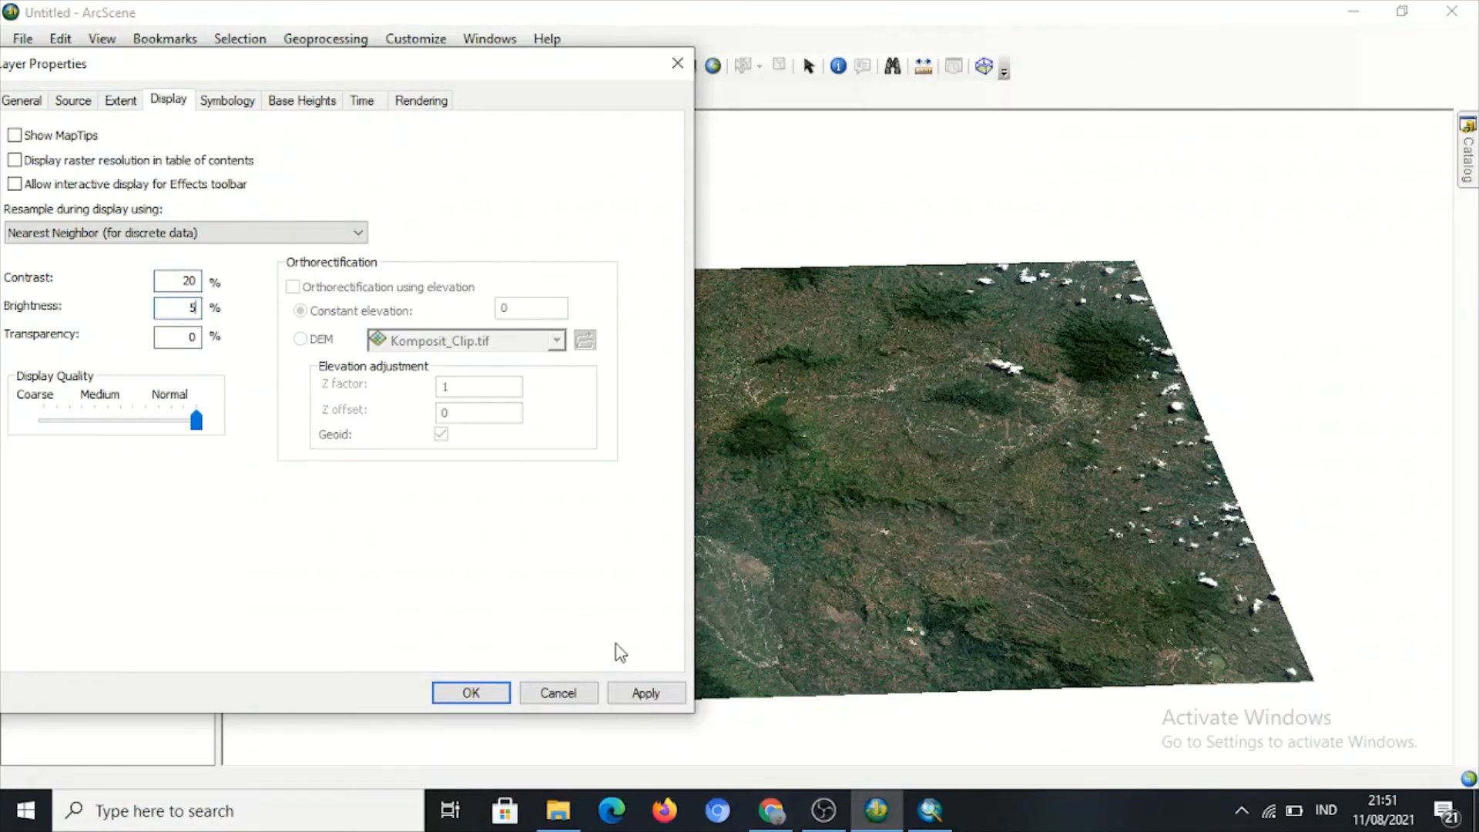
pyautogui.click(645, 693)
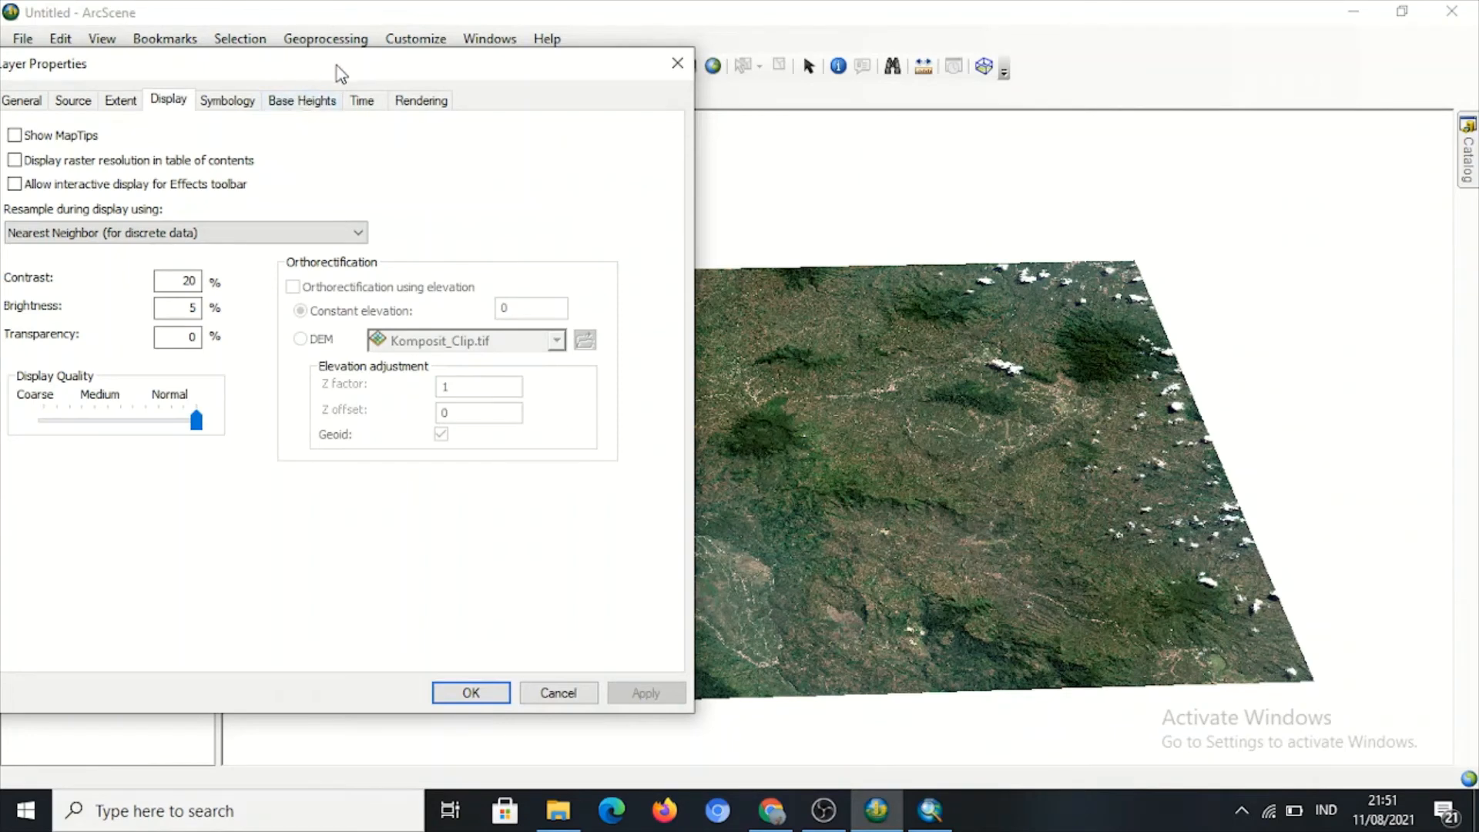
pyautogui.moveTo(341, 73); pyautogui.dragTo(843, 50)
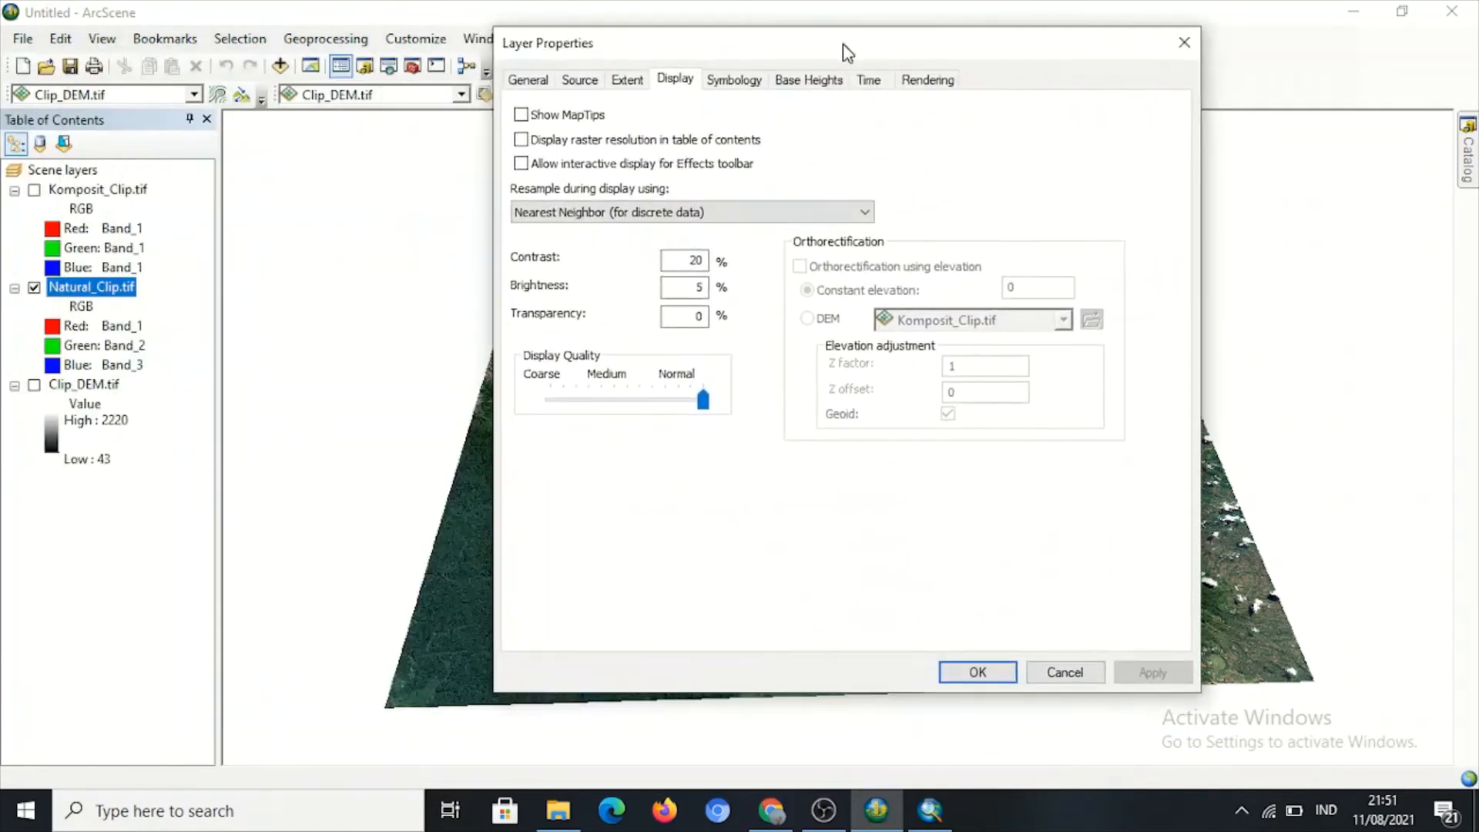
# Float Natural_Clip.tif on the custom elevation surface and raise its base surface resolution to 1735 rows.
pyautogui.click(818, 81)
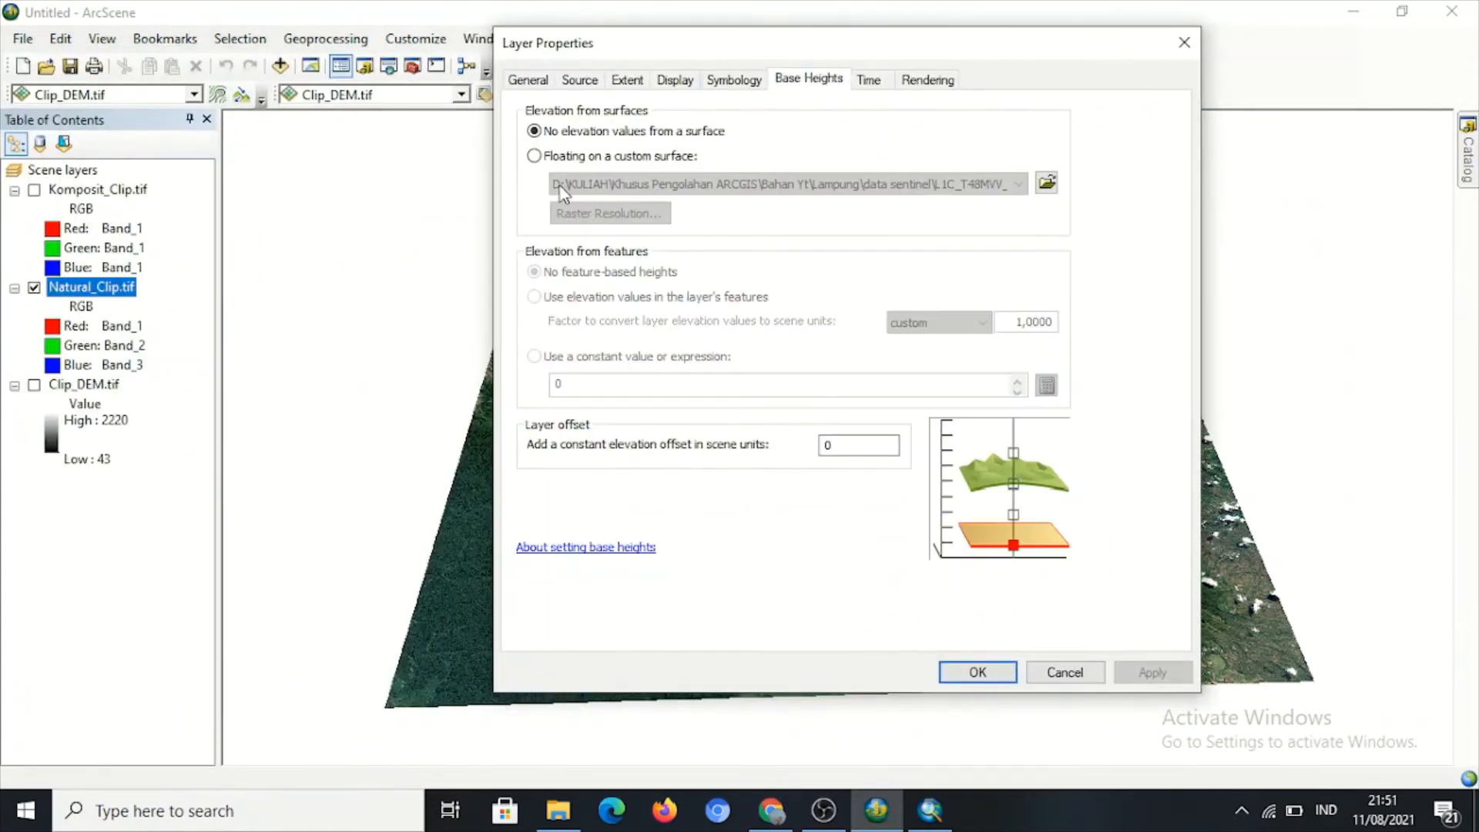
pyautogui.click(533, 158)
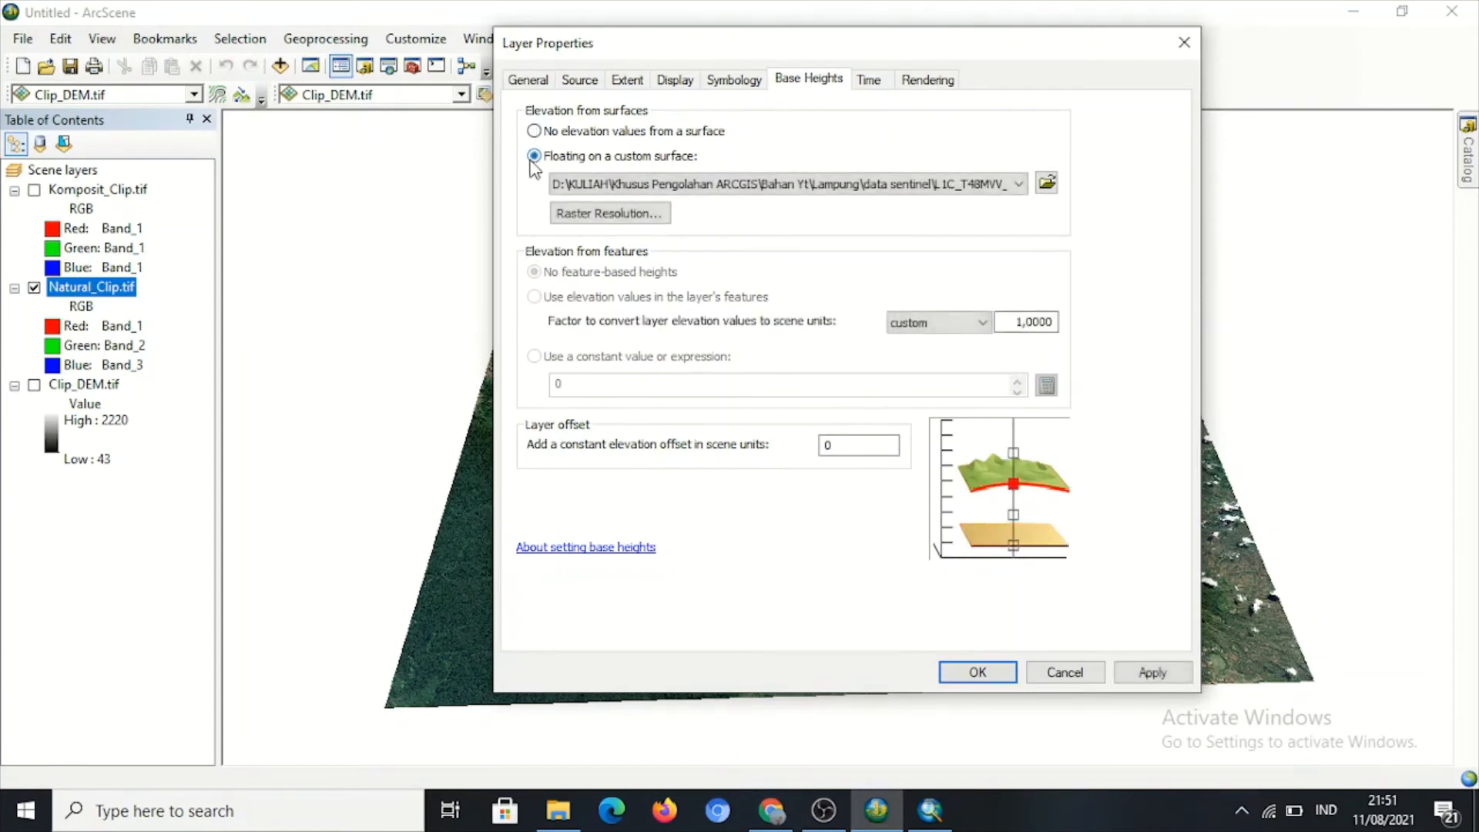
pyautogui.click(602, 219)
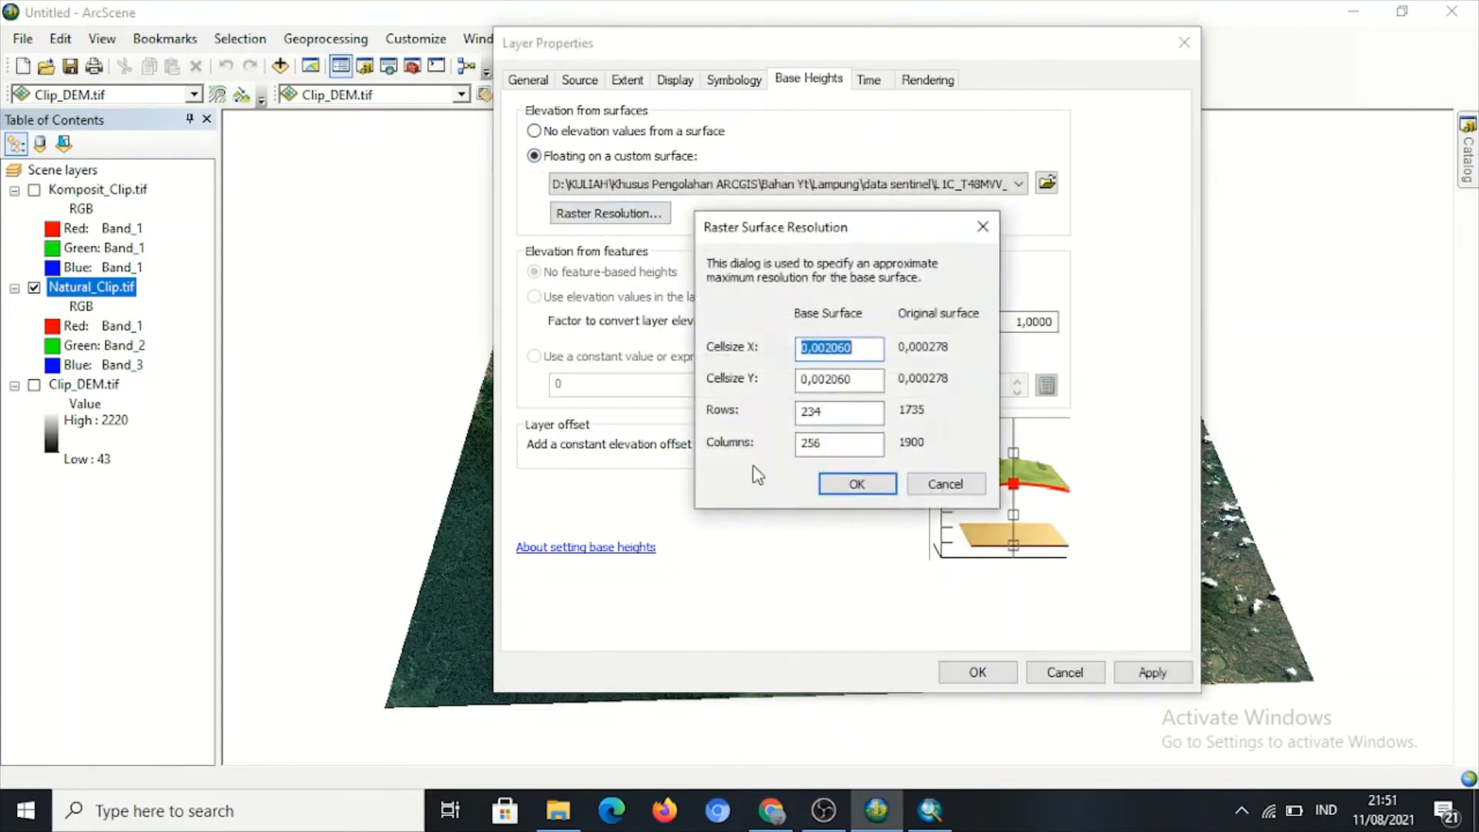
pyautogui.click(840, 414)
pyautogui.press('BackSpace')
pyautogui.press('BackSpace')
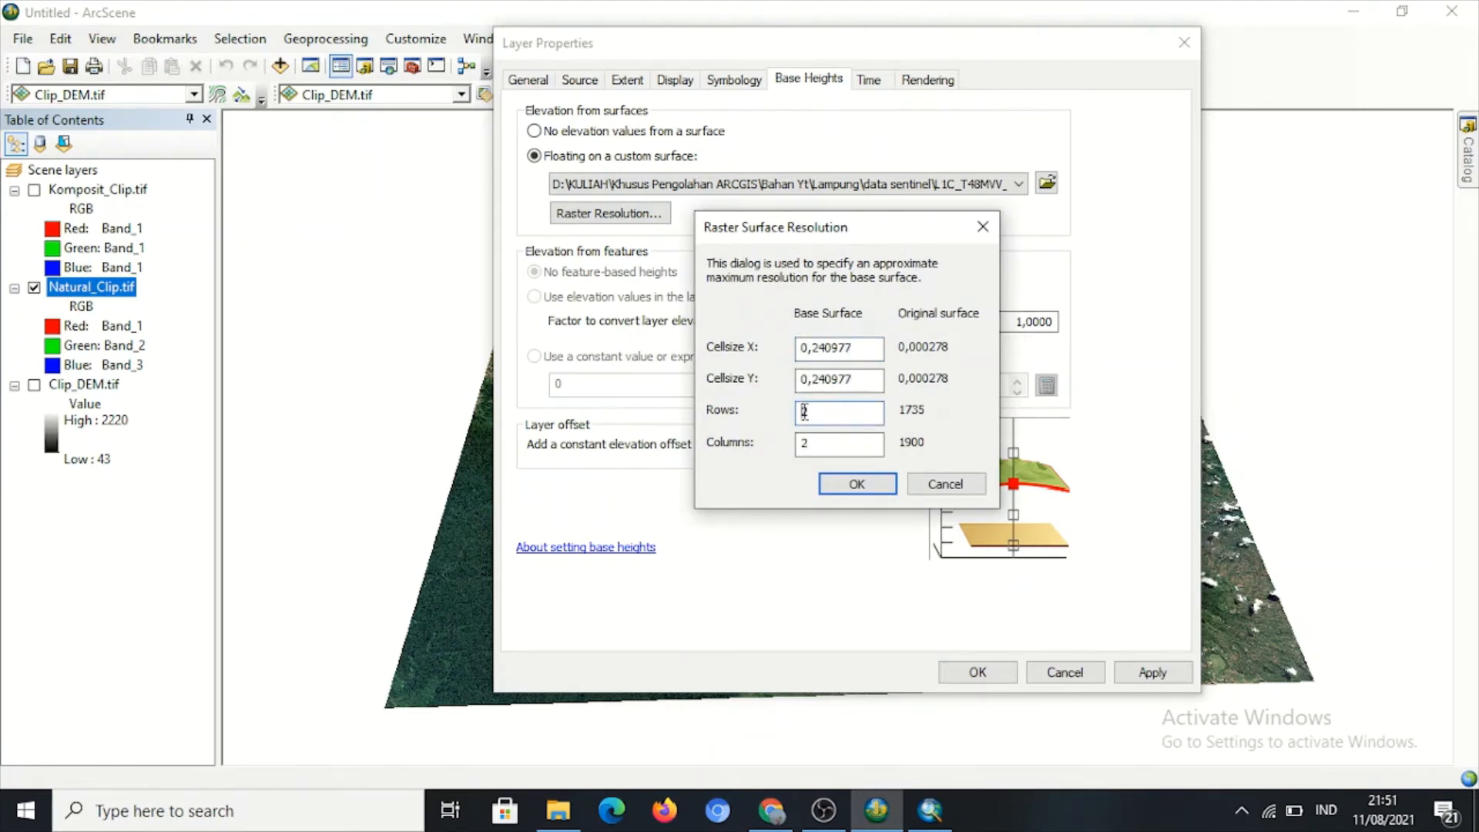
pyautogui.click(804, 412)
pyautogui.write('17')
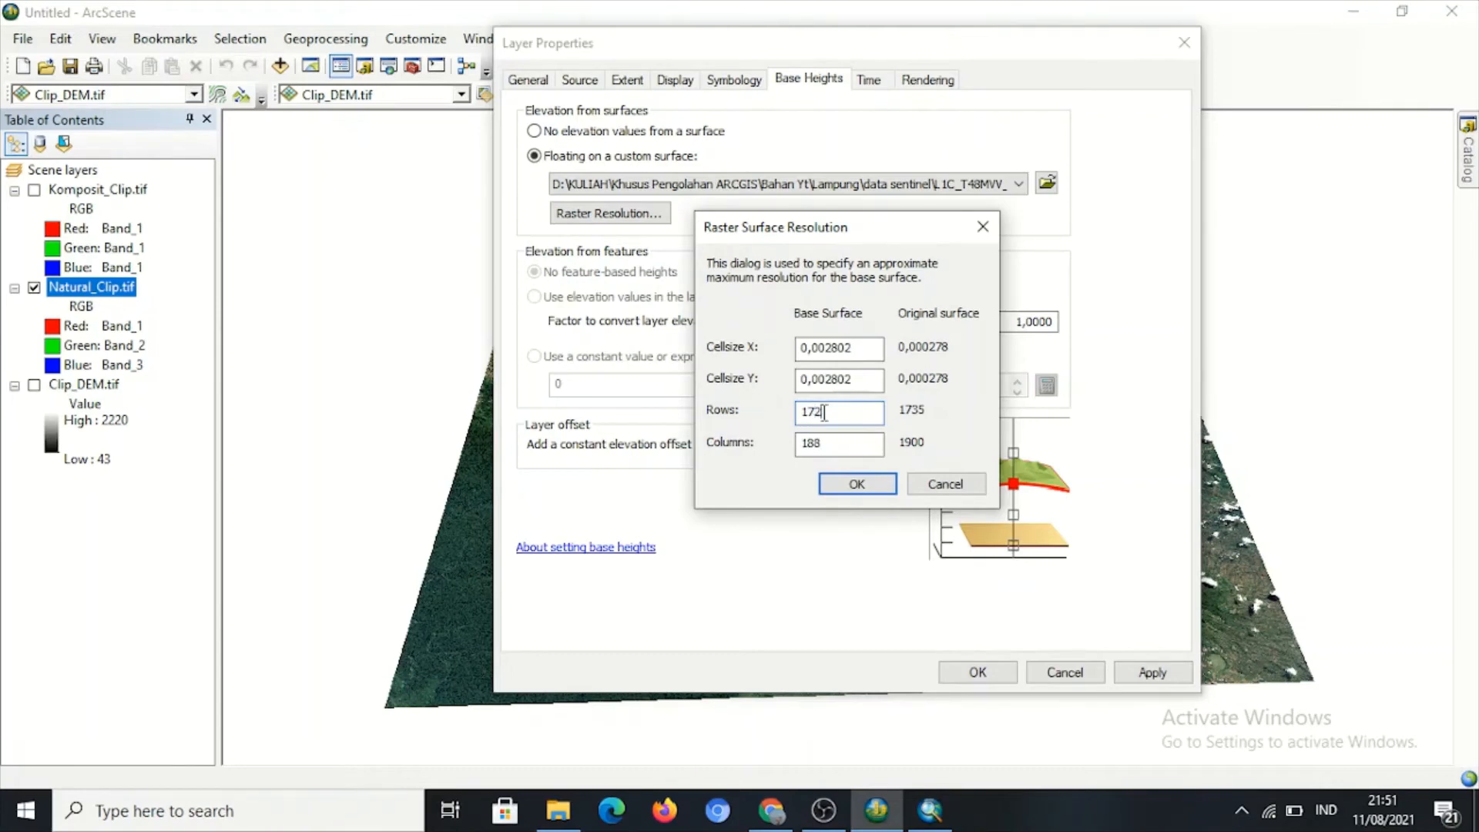
pyautogui.press('BackSpace')
pyautogui.write('35')
pyautogui.click(859, 483)
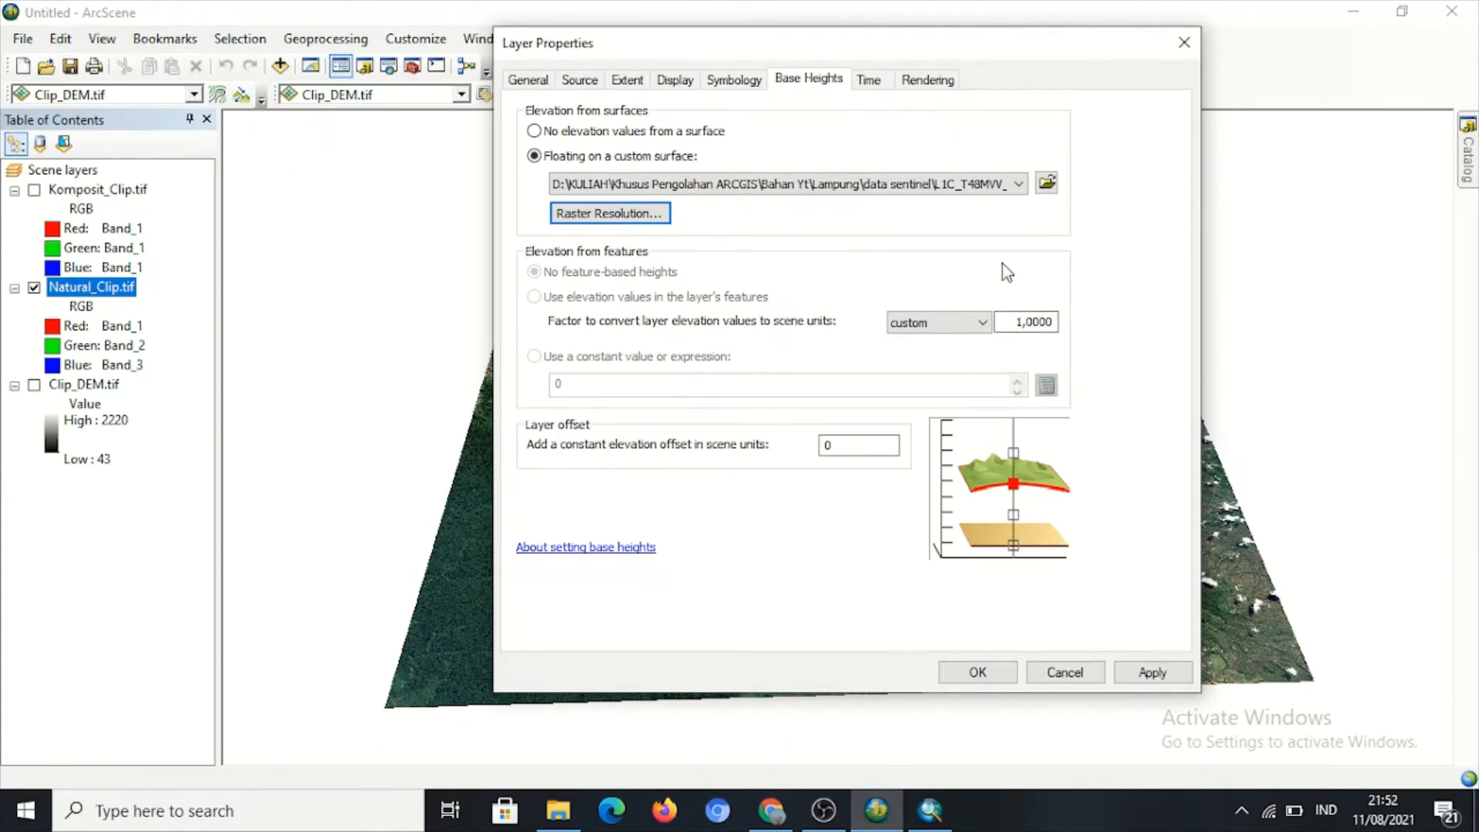
# Set the elevation conversion factor of Natural_Clip.tif to 1,5 and apply it to the scene.
pyautogui.moveTo(1039, 39); pyautogui.dragTo(531, 40)
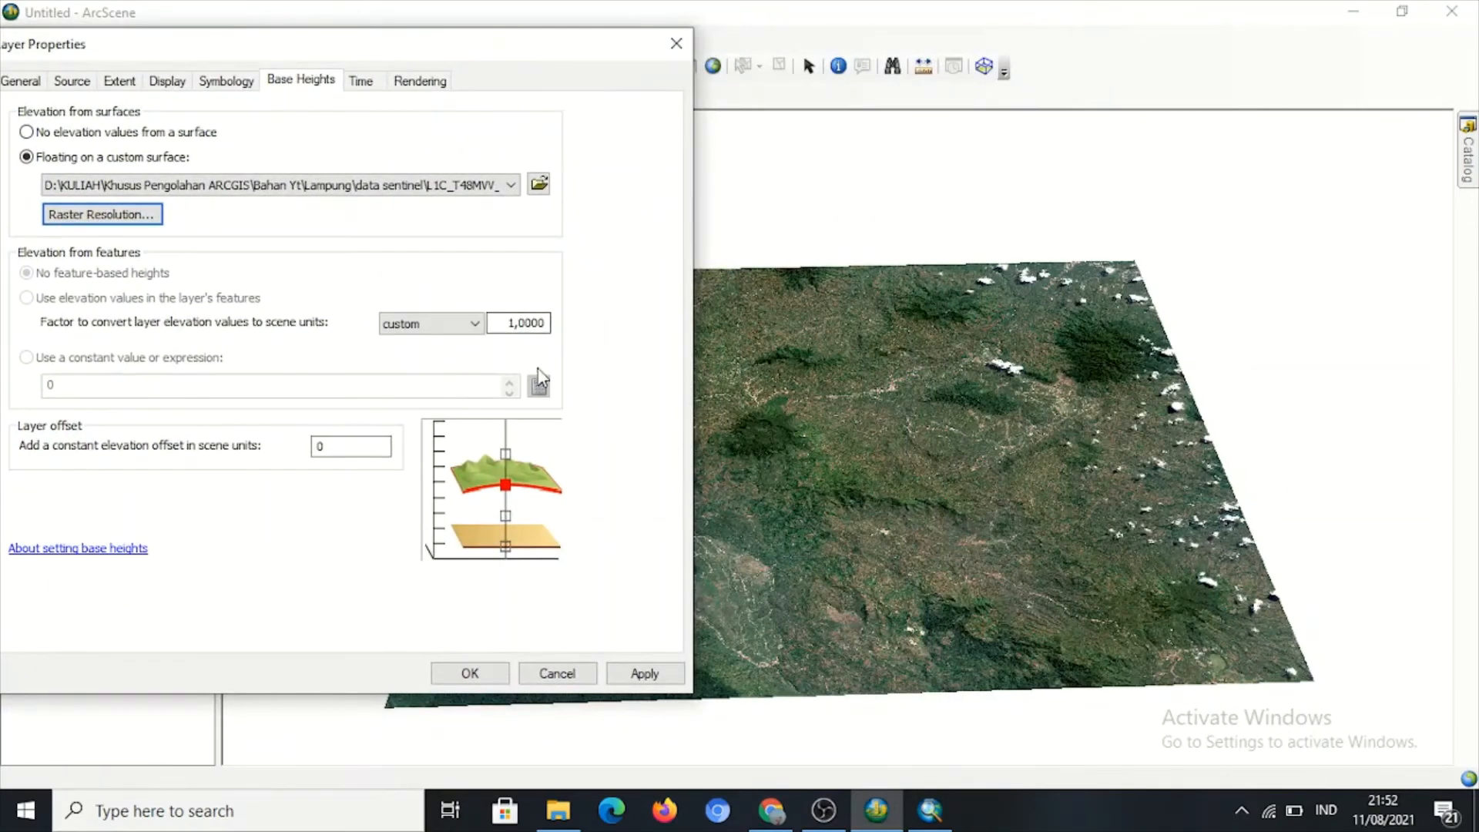
pyautogui.click(547, 324)
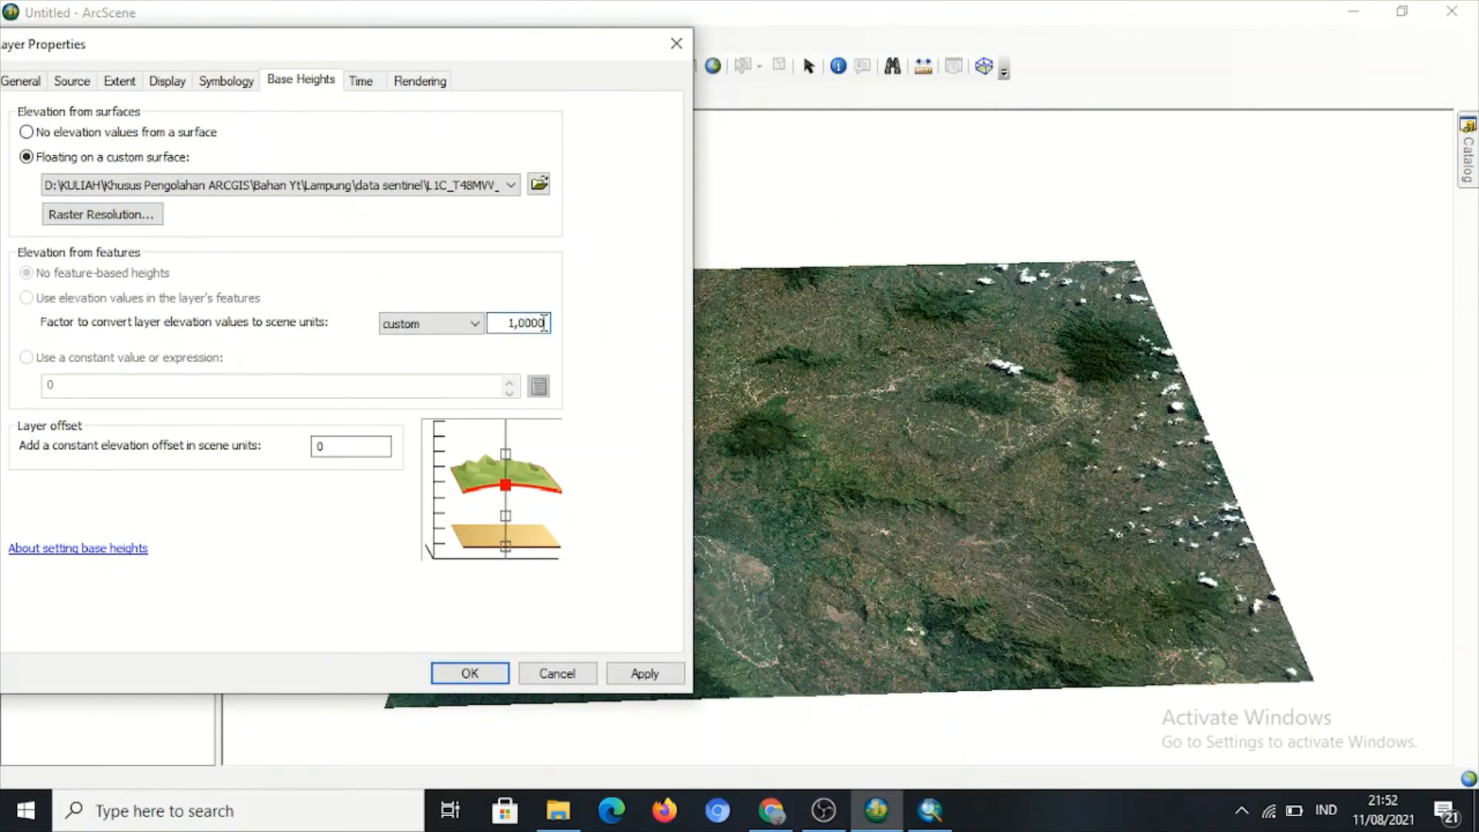
pyautogui.moveTo(545, 324); pyautogui.dragTo(519, 322)
pyautogui.write('5')
pyautogui.click(639, 672)
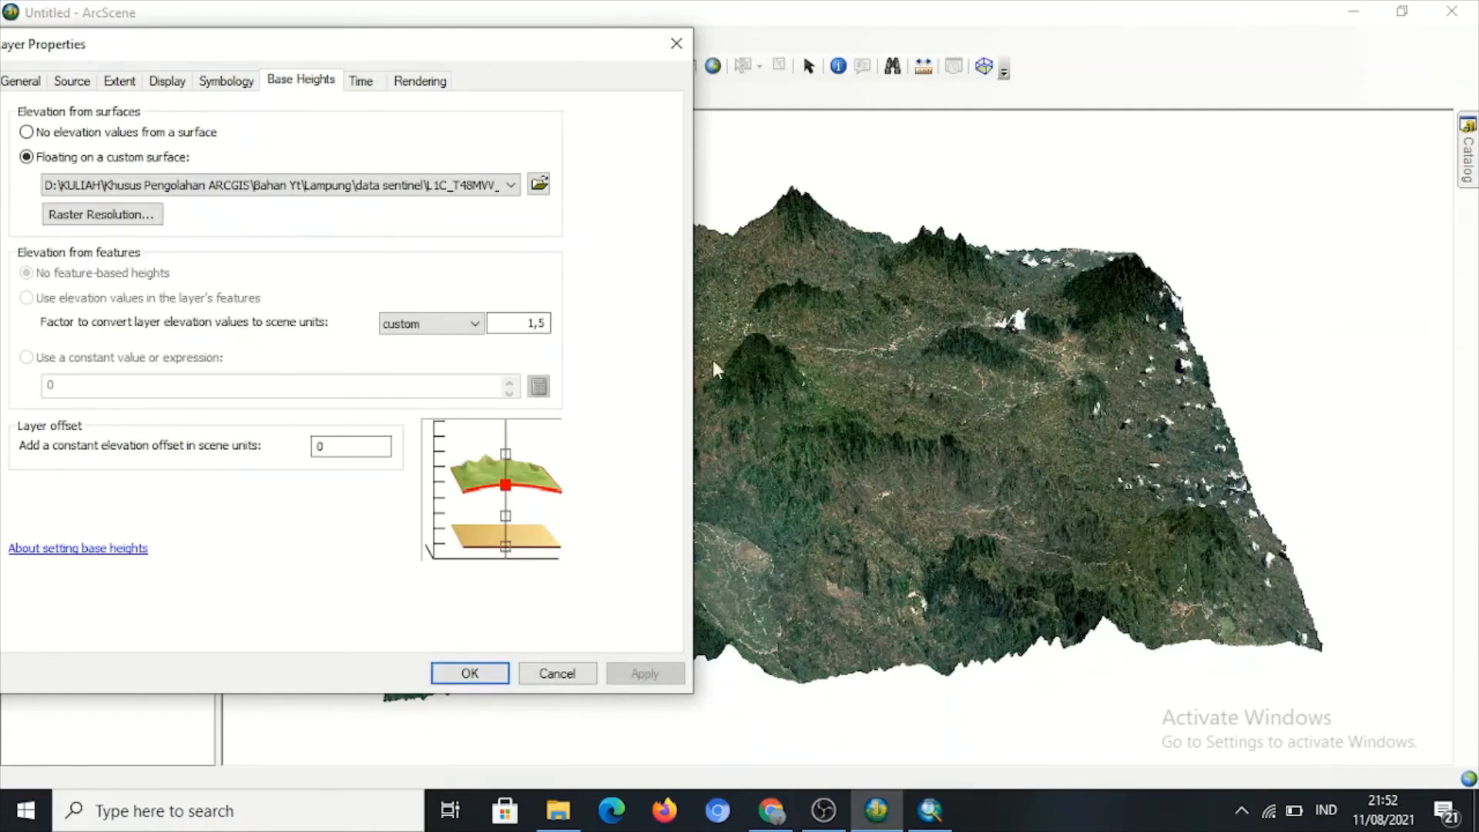
# Set the elevation conversion factor of Natural_Clip.tif to 1 and accept the layer's base heights.
pyautogui.click(547, 322)
pyautogui.doubleClick(548, 322)
pyautogui.press('BackSpace')
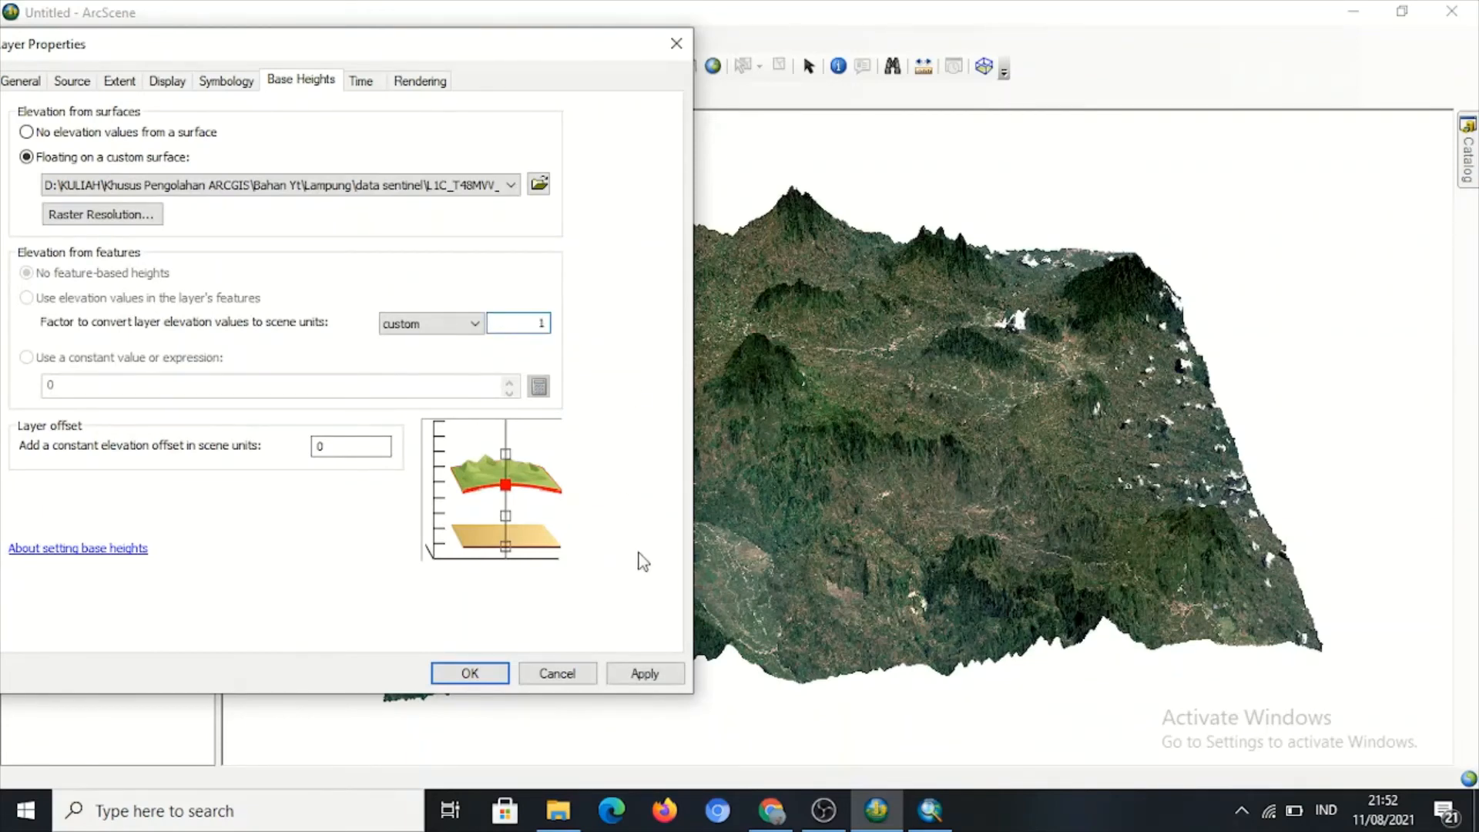
pyautogui.click(646, 677)
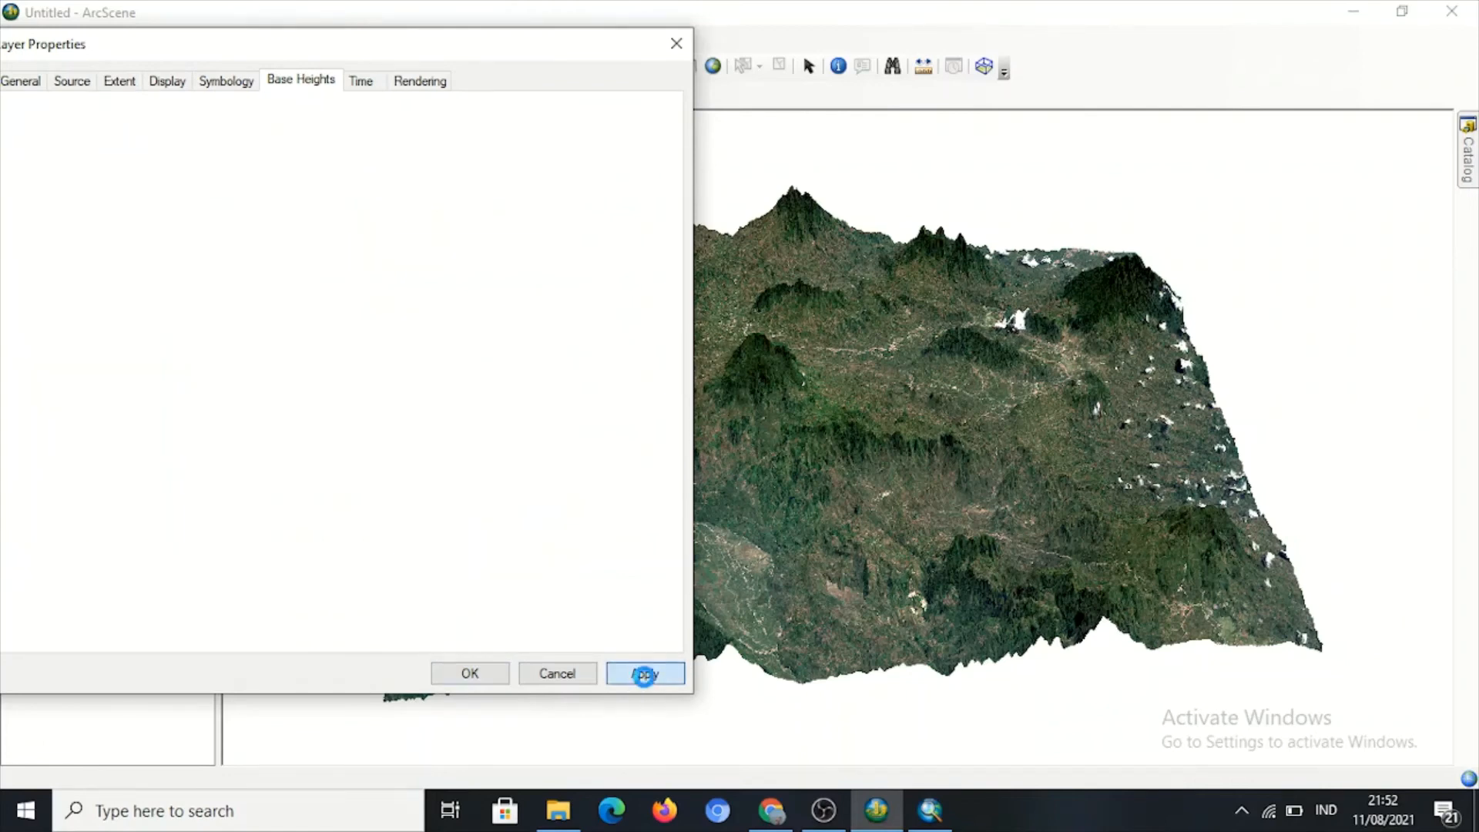
pyautogui.click(644, 675)
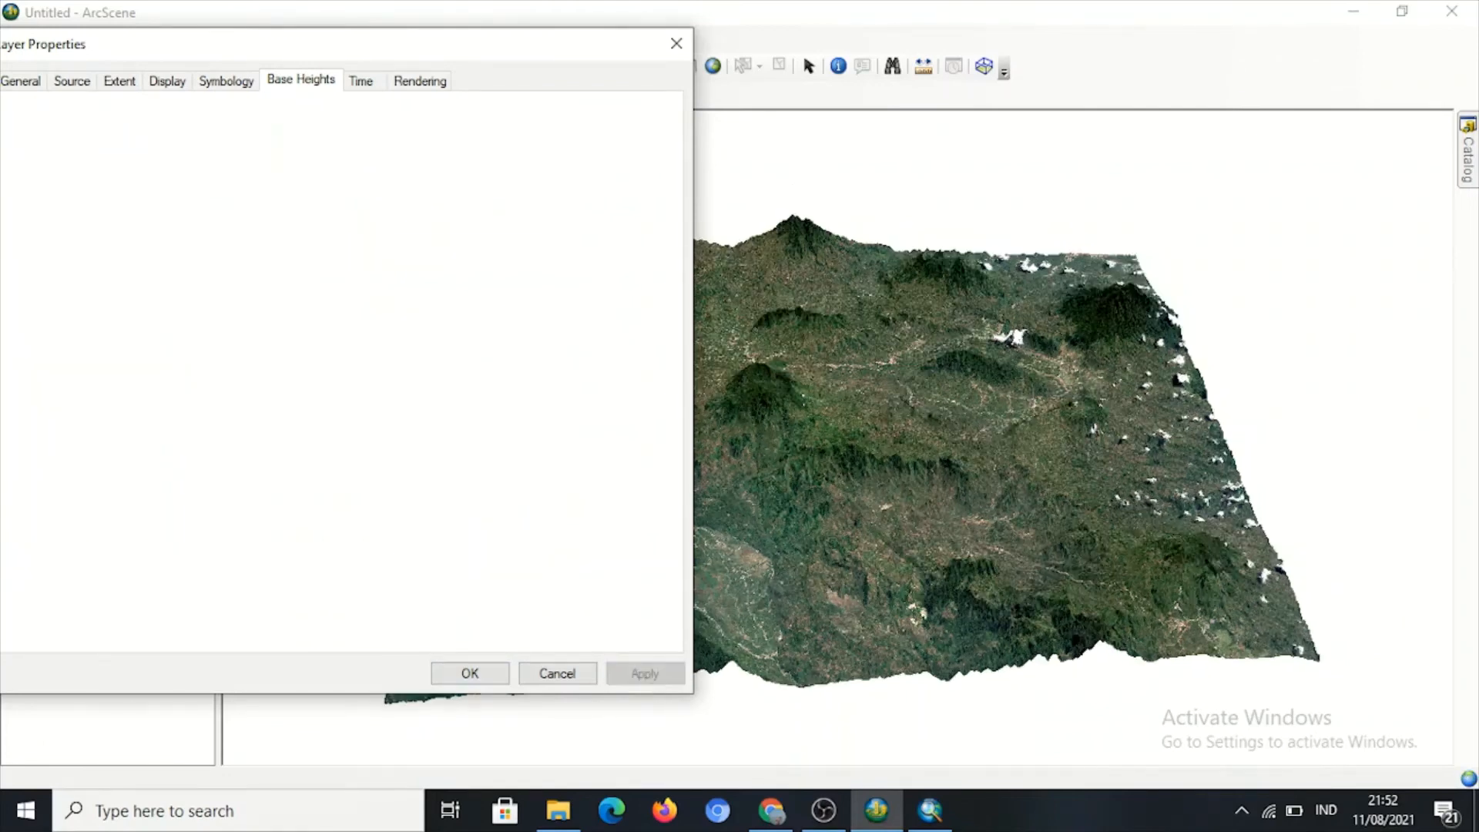
pyautogui.click(461, 675)
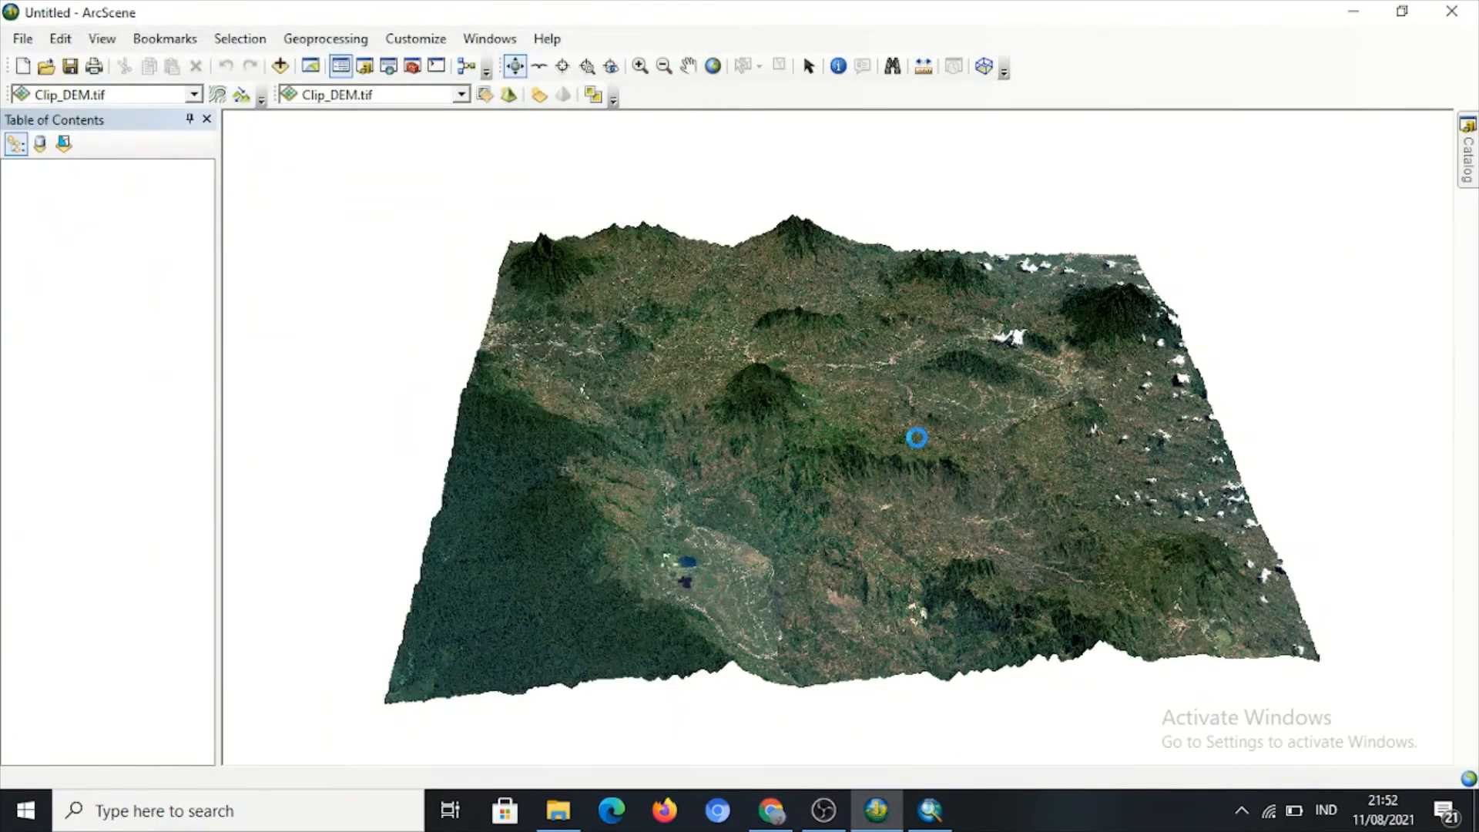
# Set the elevation conversion factor of the Natural_Clip.tif layer to 1,3 and accept its properties.
pyautogui.moveTo(920, 435); pyautogui.dragTo(752, 438)
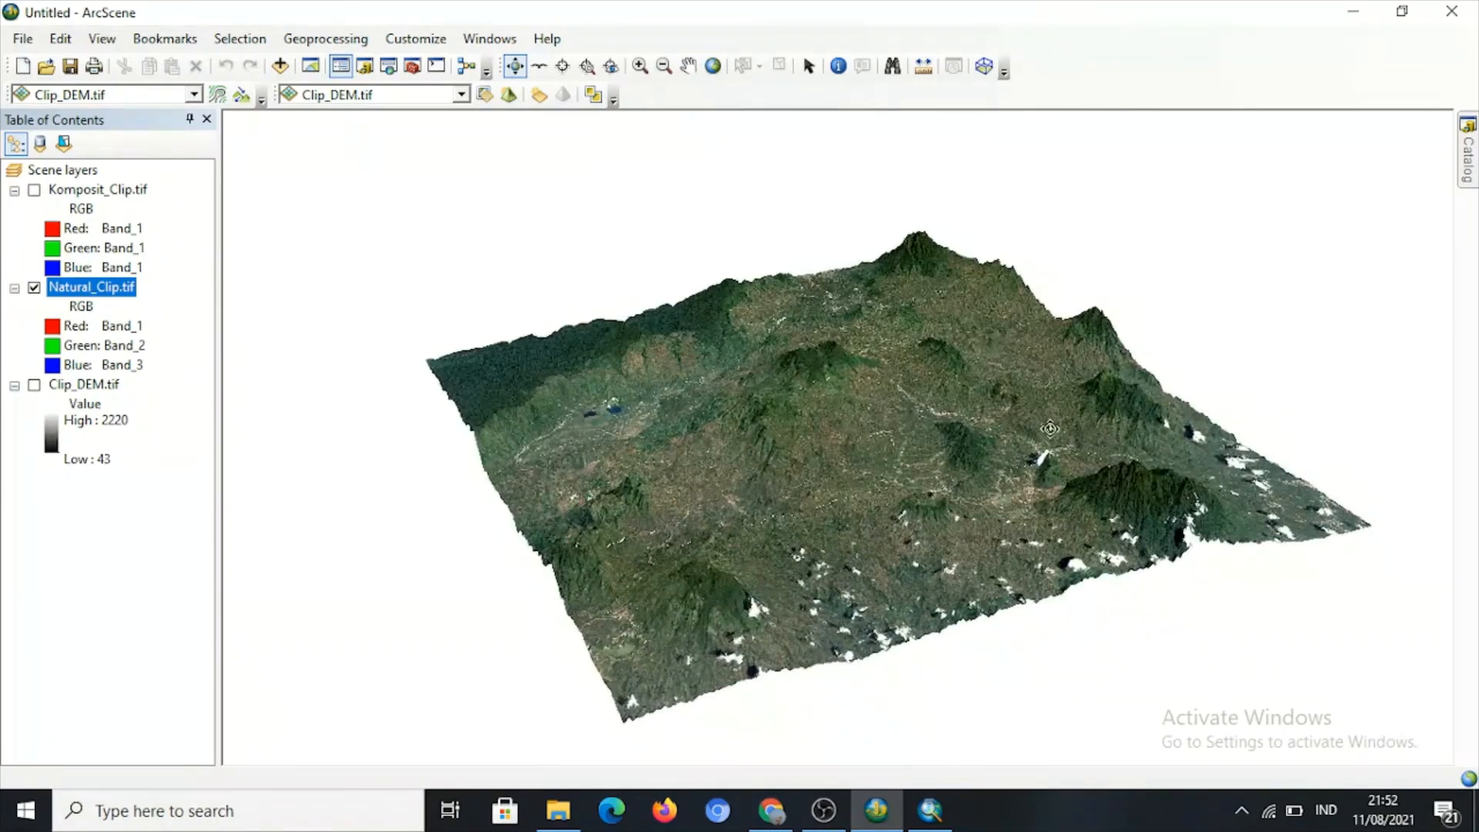
pyautogui.moveTo(1049, 428); pyautogui.dragTo(782, 437)
pyautogui.moveTo(1004, 483); pyautogui.dragTo(763, 465)
pyautogui.moveTo(825, 502); pyautogui.dragTo(886, 457)
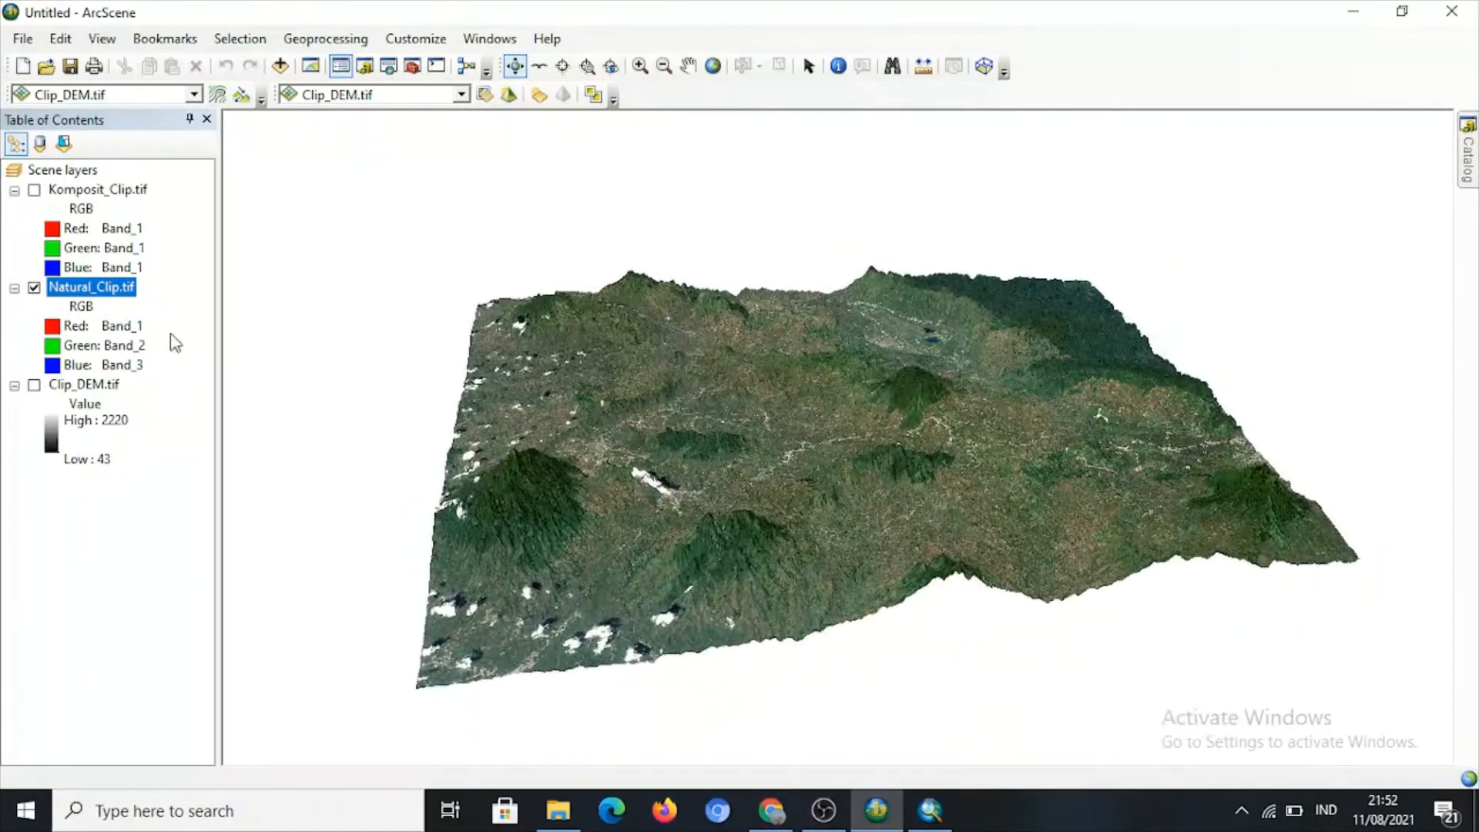
pyautogui.rightClick(127, 294)
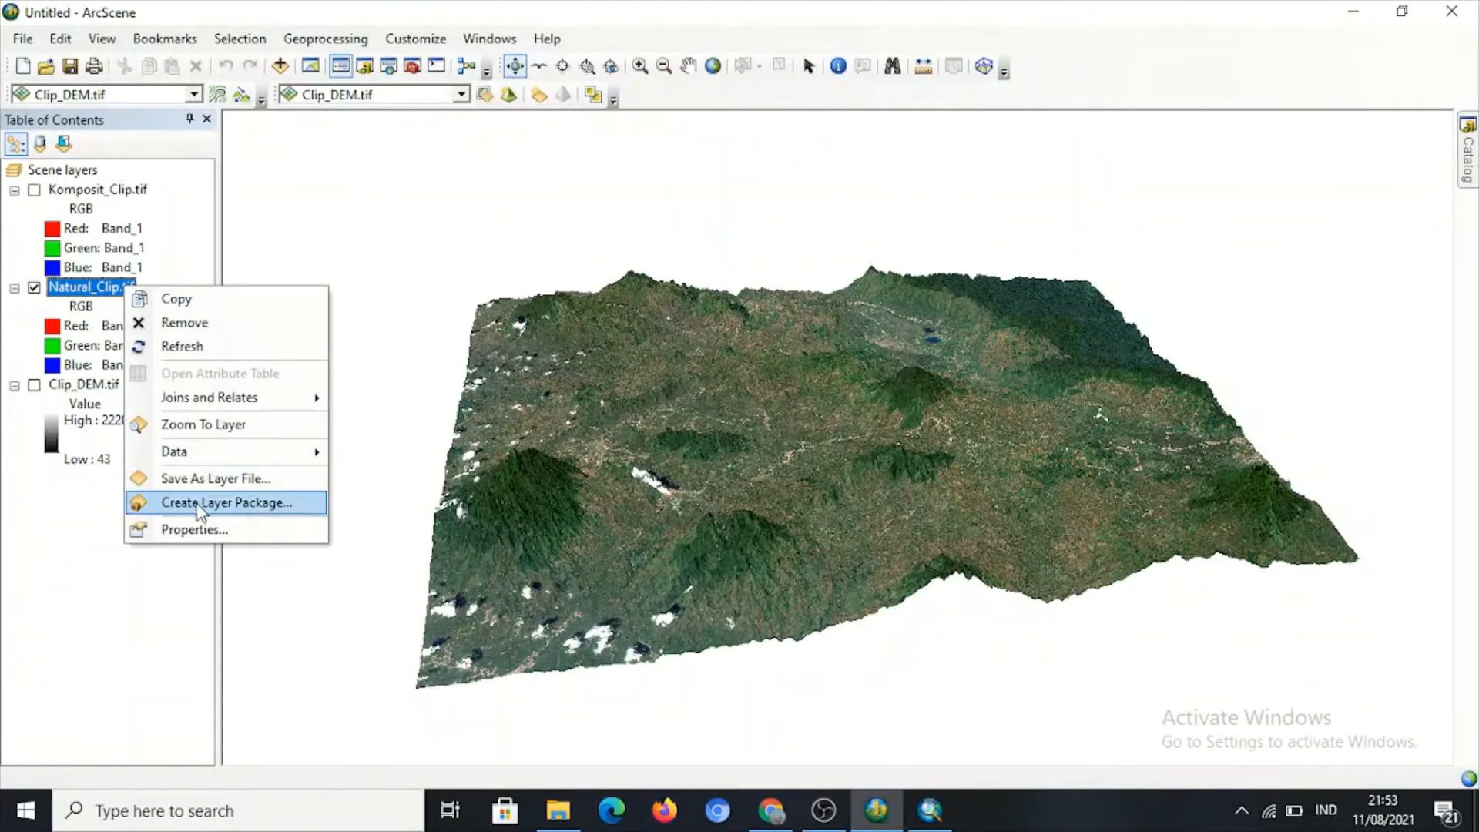
pyautogui.click(202, 530)
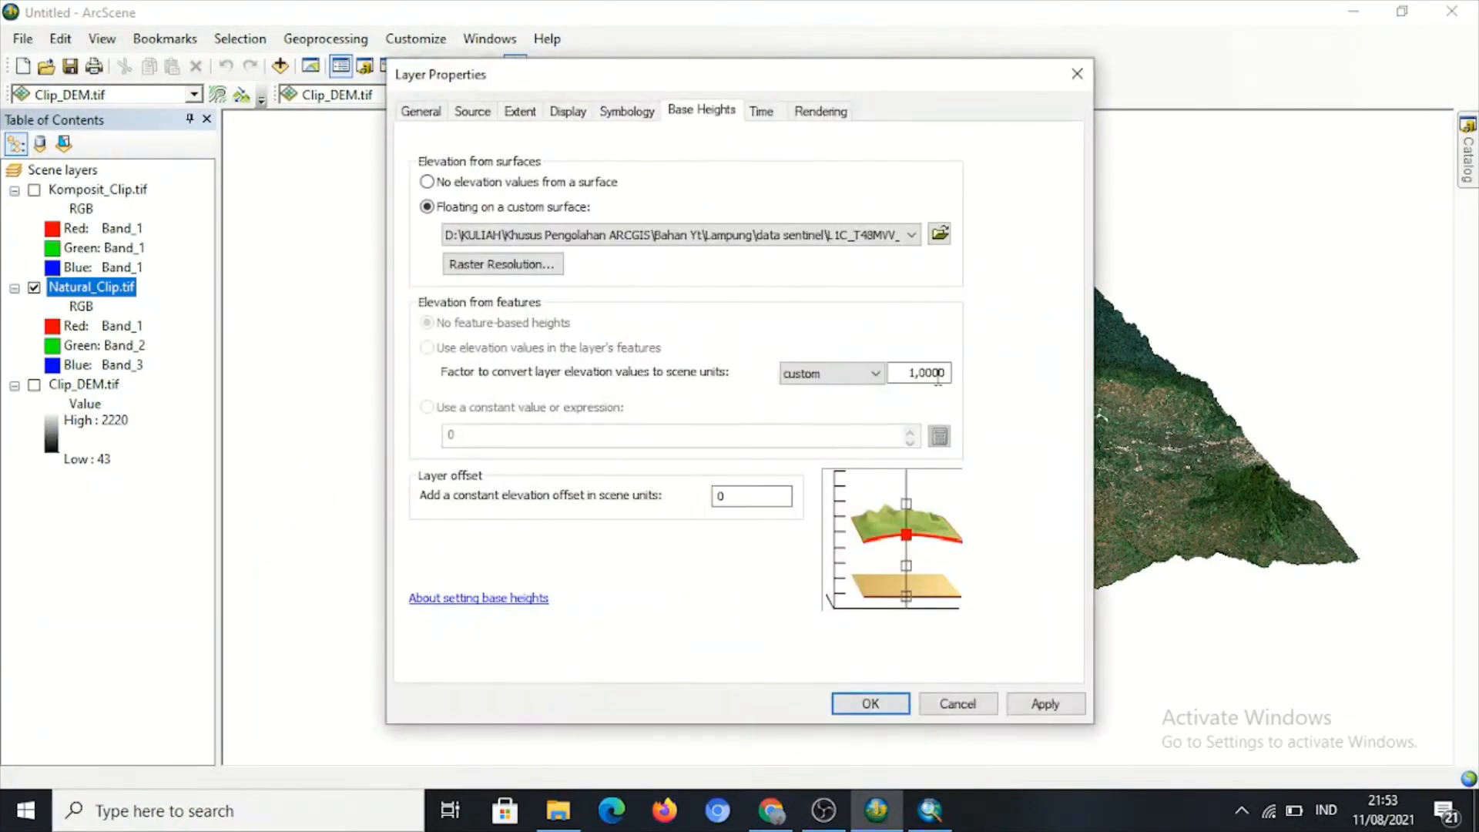
pyautogui.click(946, 372)
pyautogui.write('3')
pyautogui.moveTo(991, 72); pyautogui.dragTo(578, 66)
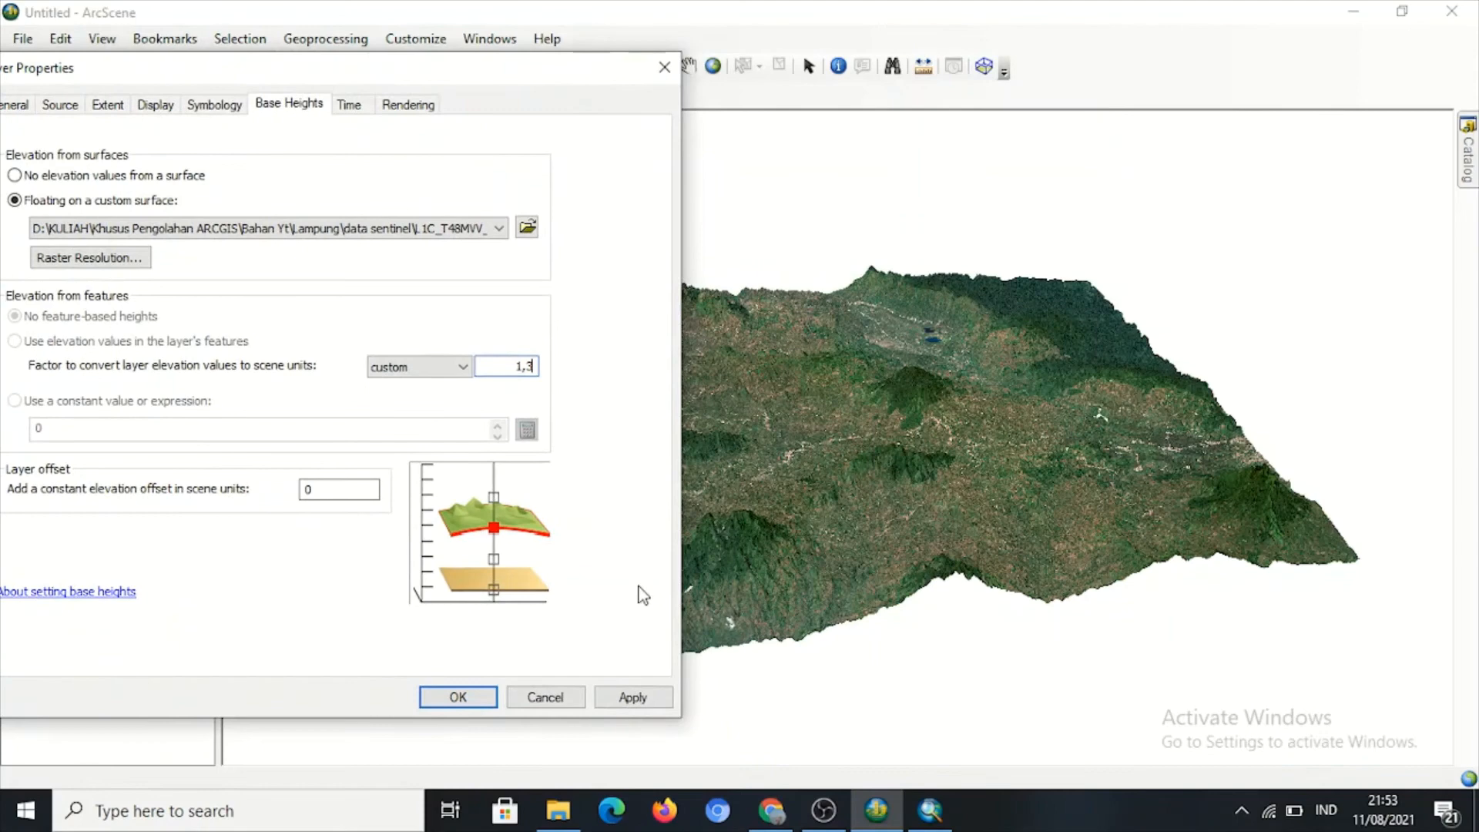
pyautogui.click(632, 698)
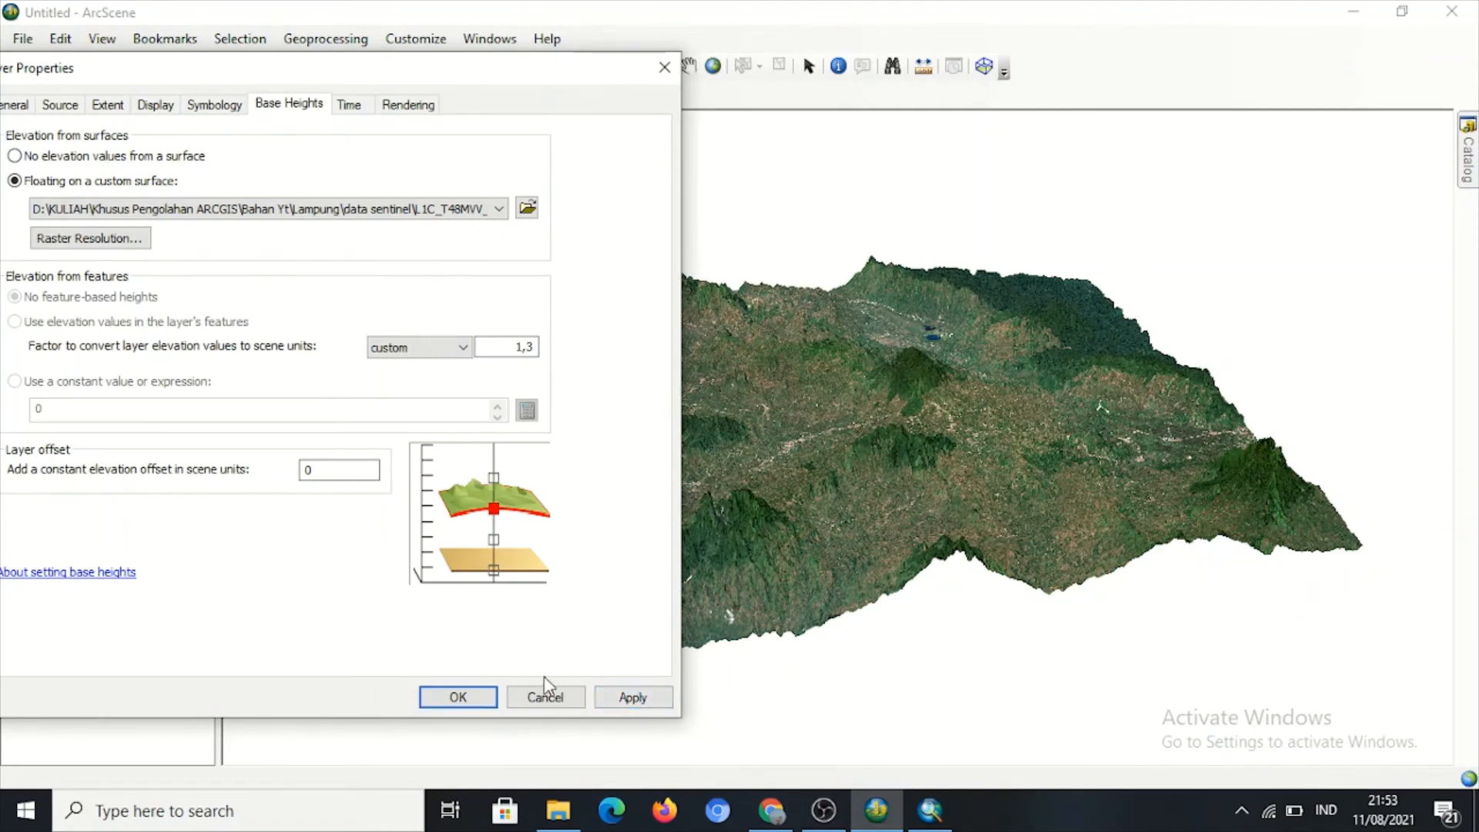
pyautogui.click(458, 697)
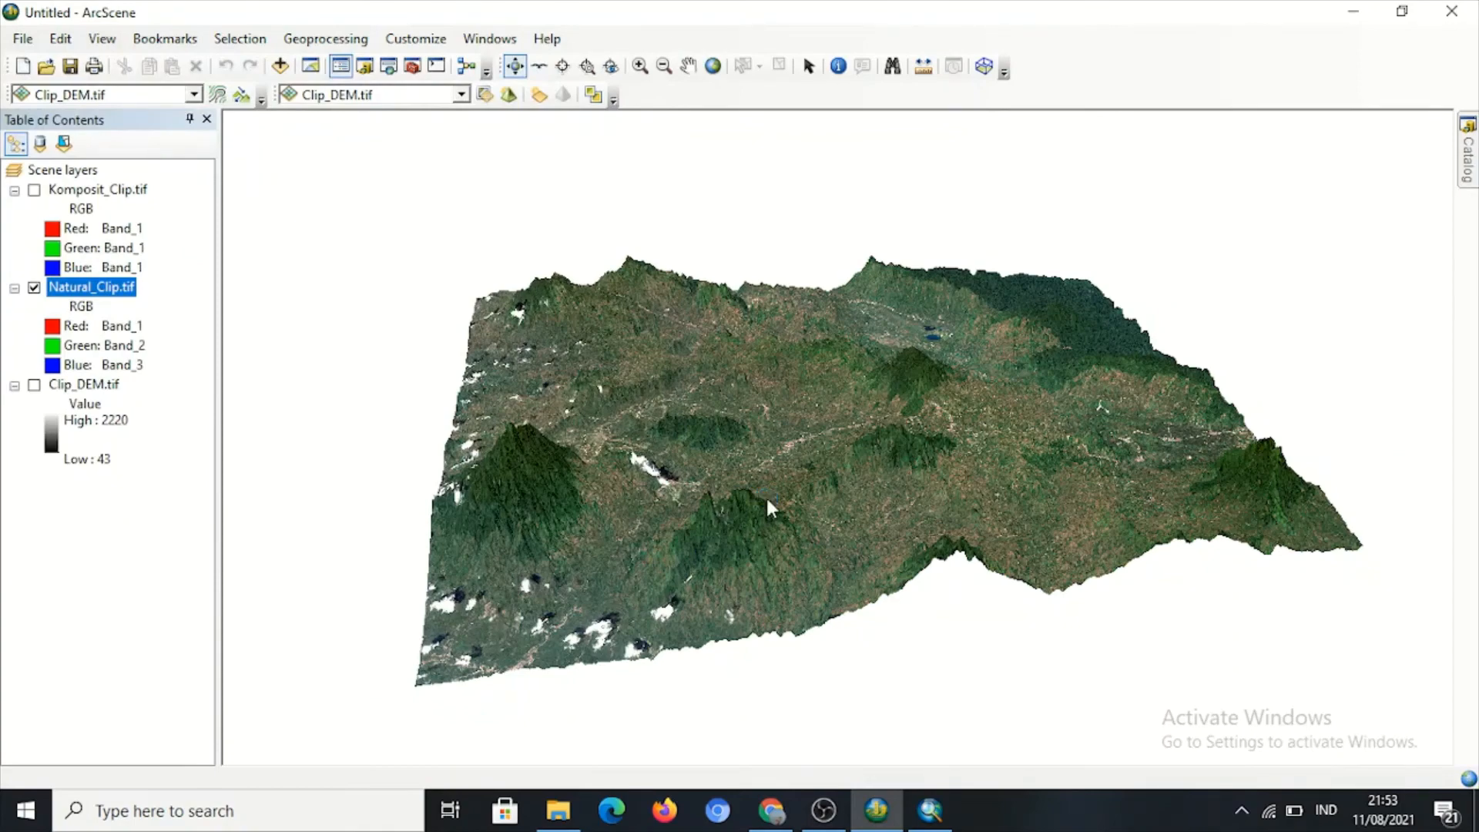
pyautogui.moveTo(734, 522); pyautogui.dragTo(370, 258)
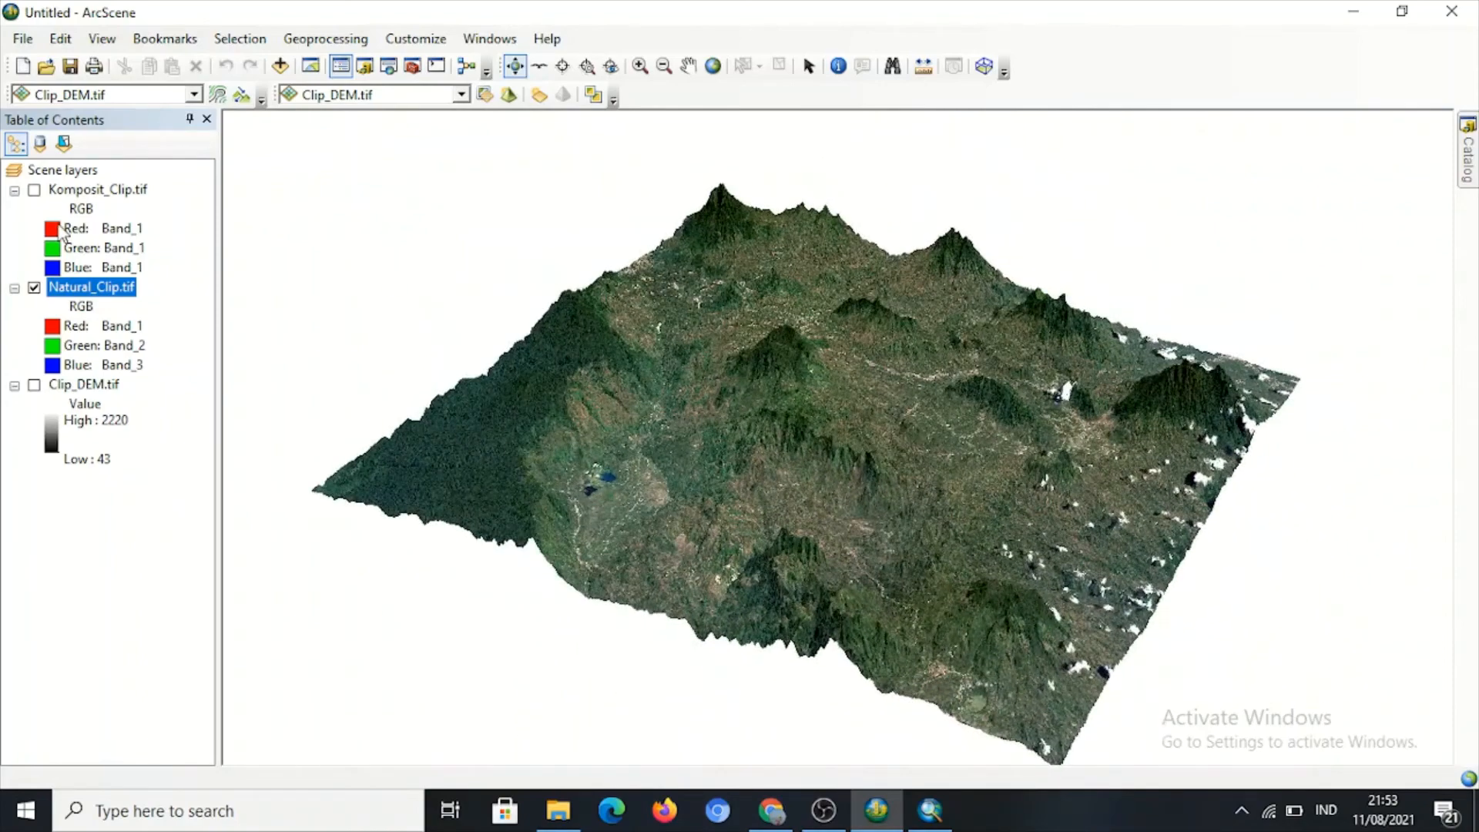
pyautogui.click(98, 193)
pyautogui.rightClick(98, 193)
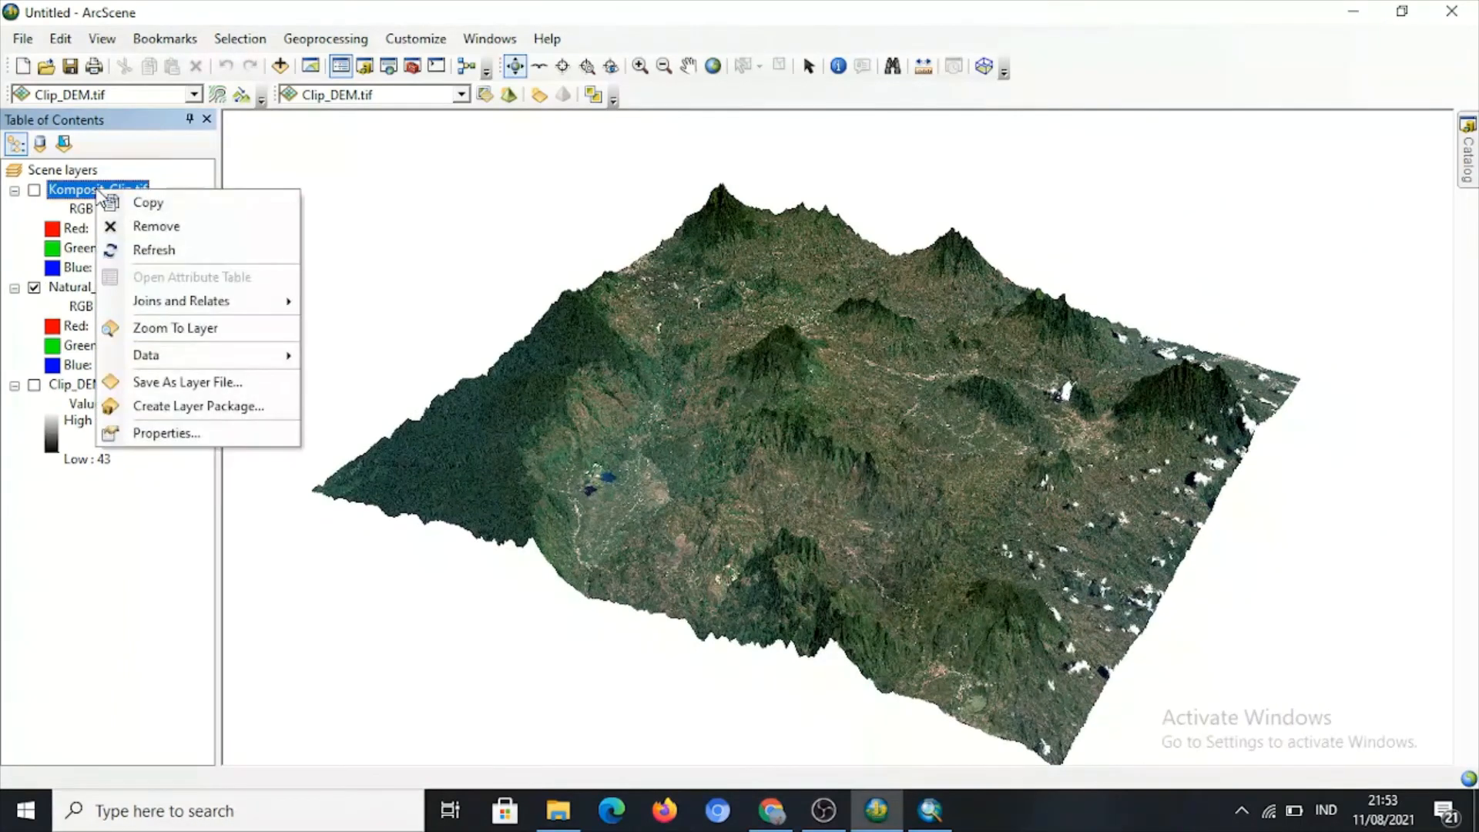
pyautogui.click(144, 182)
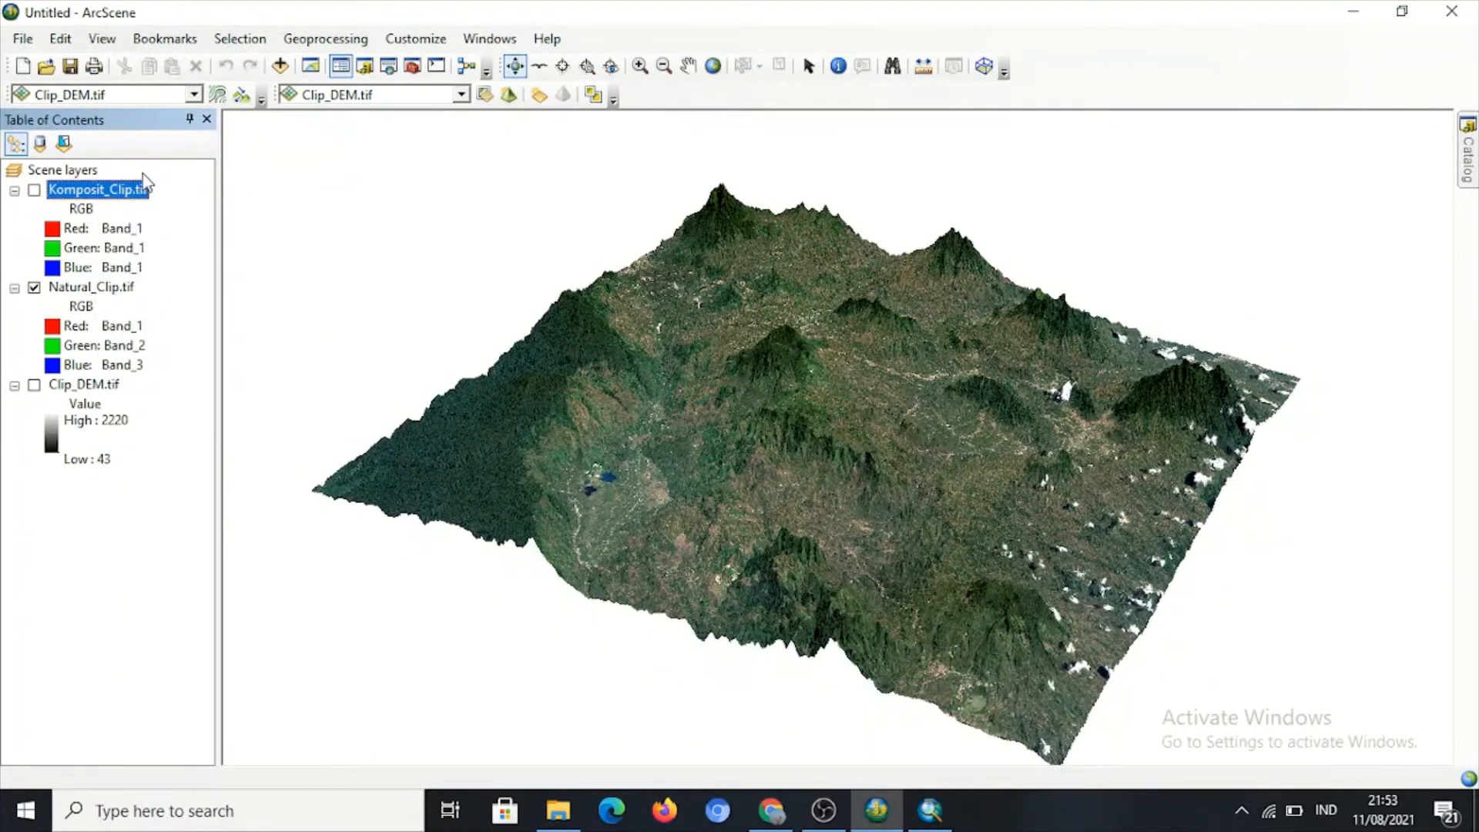
# Show Komposit_Clip.tif instead of Natural_Clip.tif and set its elevation conversion factor to 1,3.
pyautogui.click(33, 287)
pyautogui.click(35, 189)
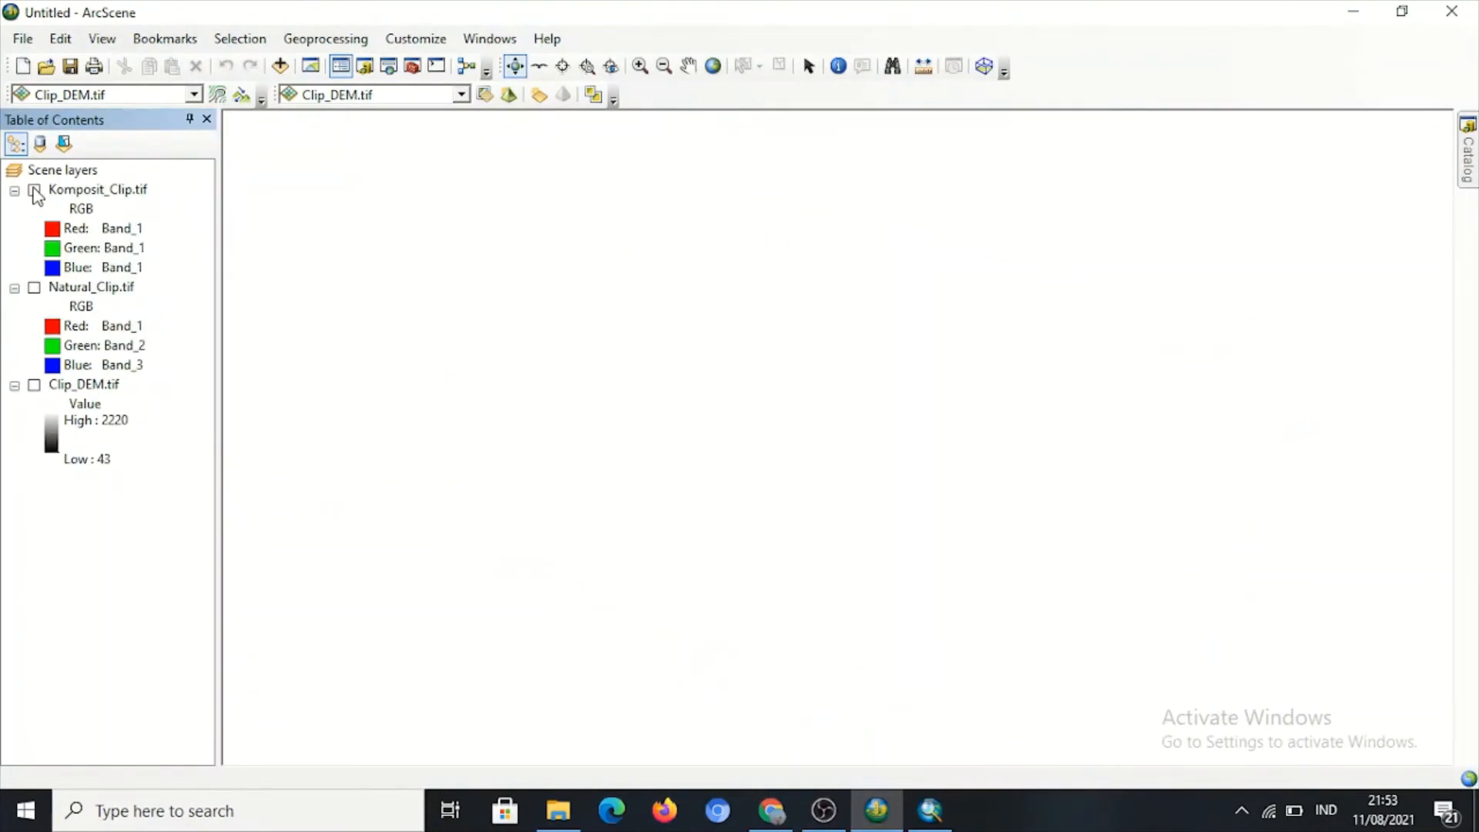
pyautogui.click(105, 193)
pyautogui.rightClick(106, 194)
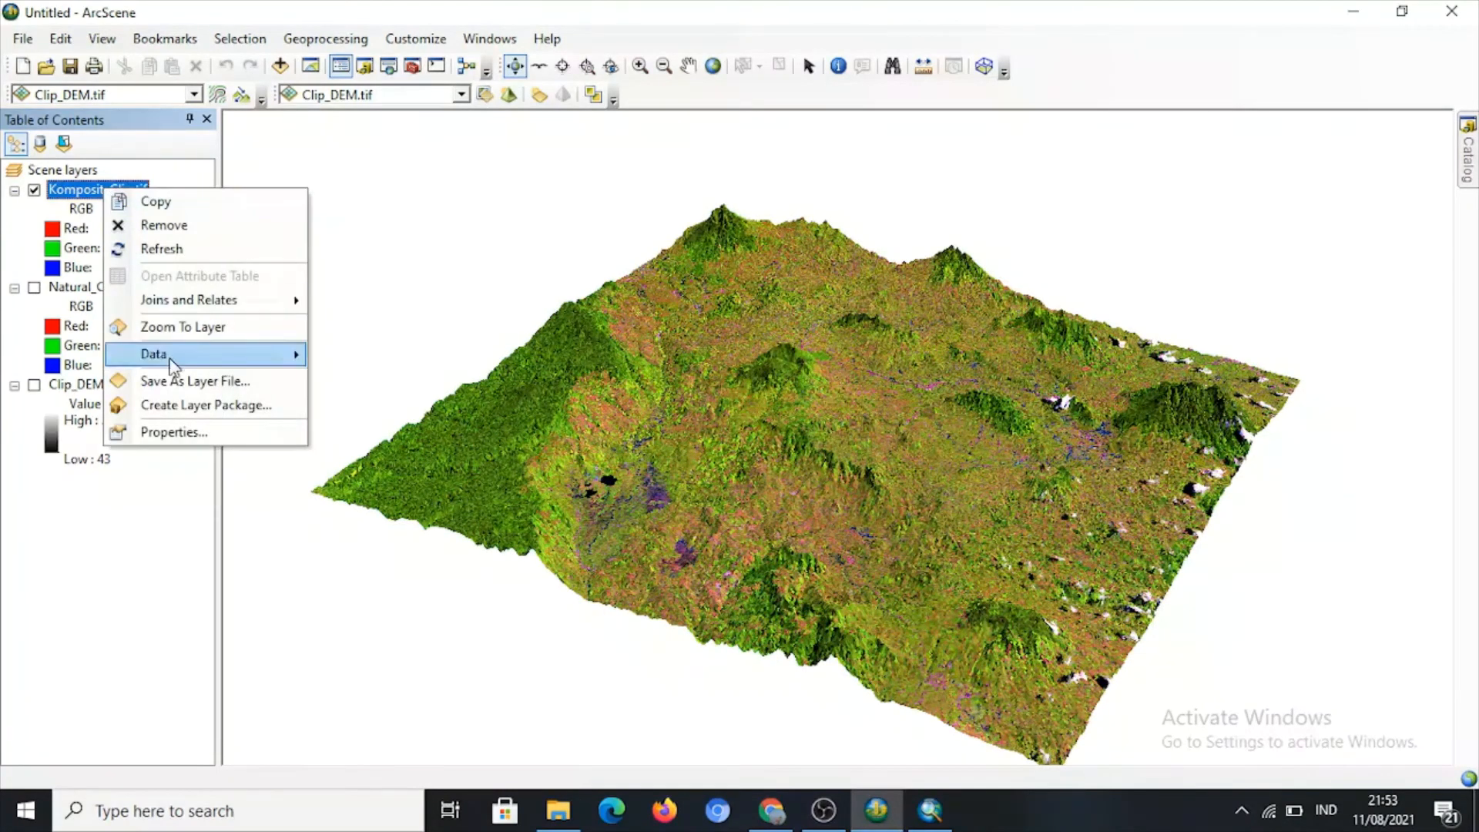
pyautogui.click(219, 433)
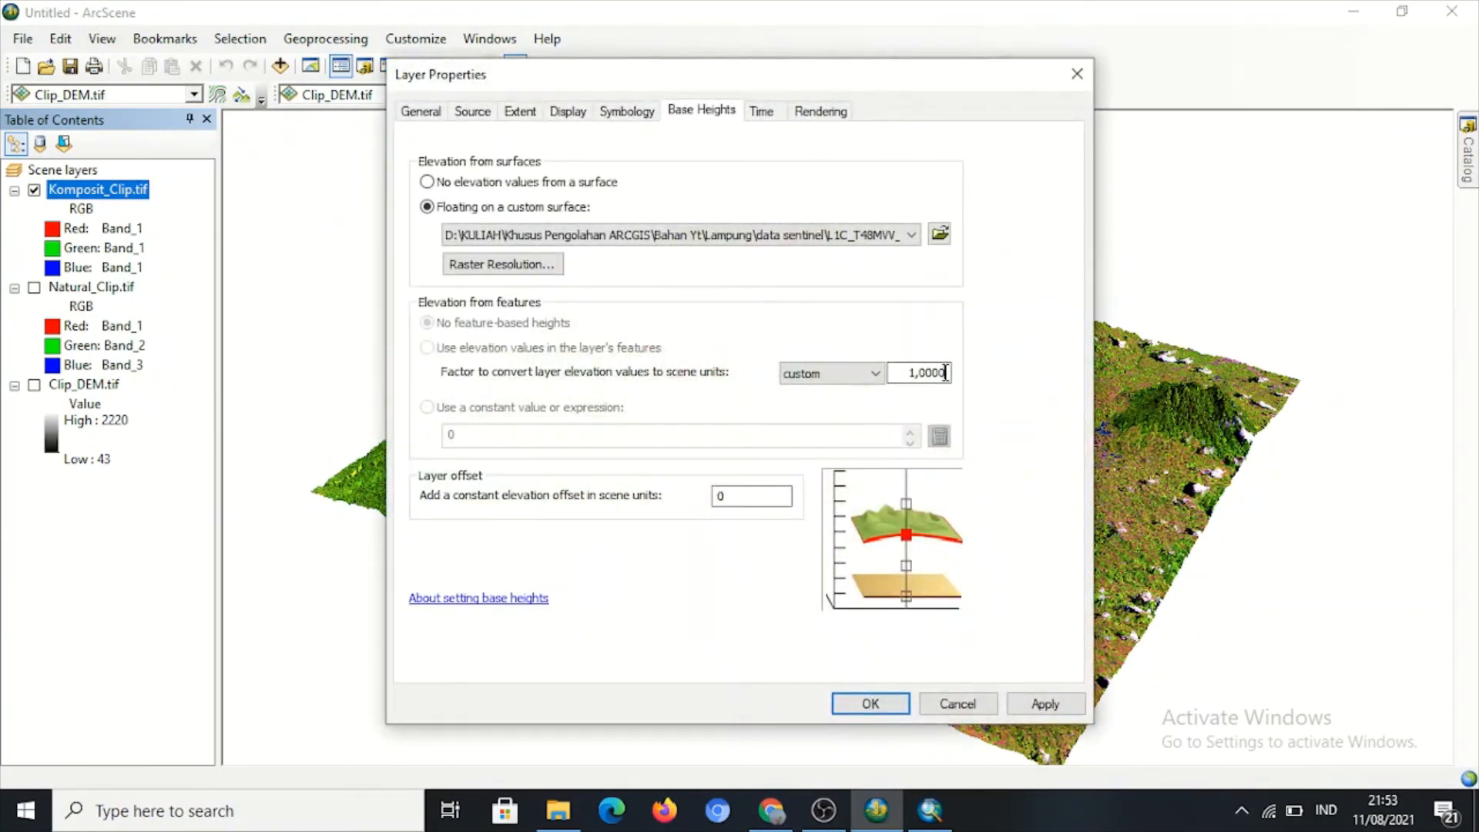
pyautogui.moveTo(946, 373); pyautogui.dragTo(926, 372)
pyautogui.write('3')
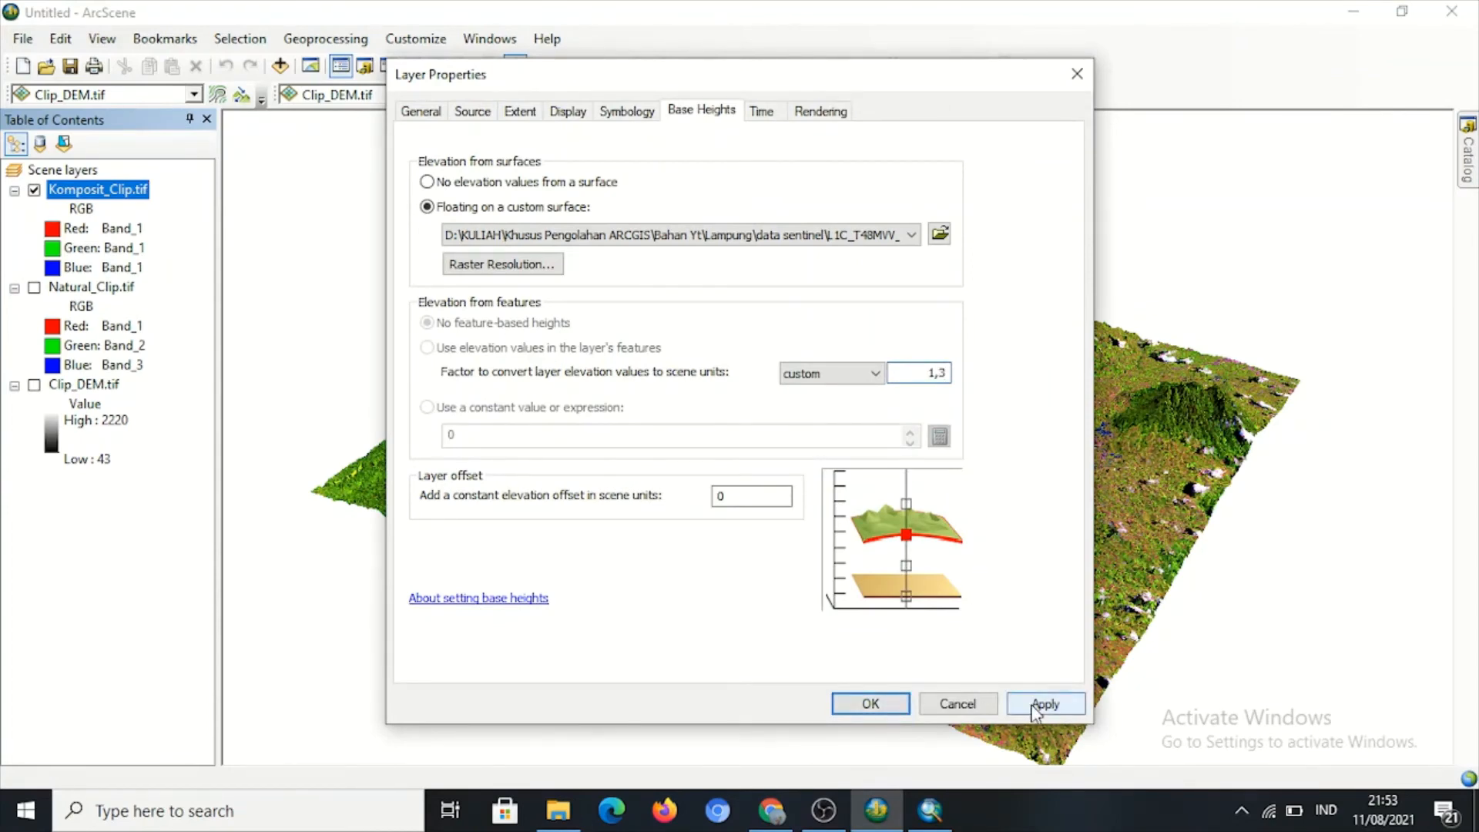
pyautogui.click(872, 705)
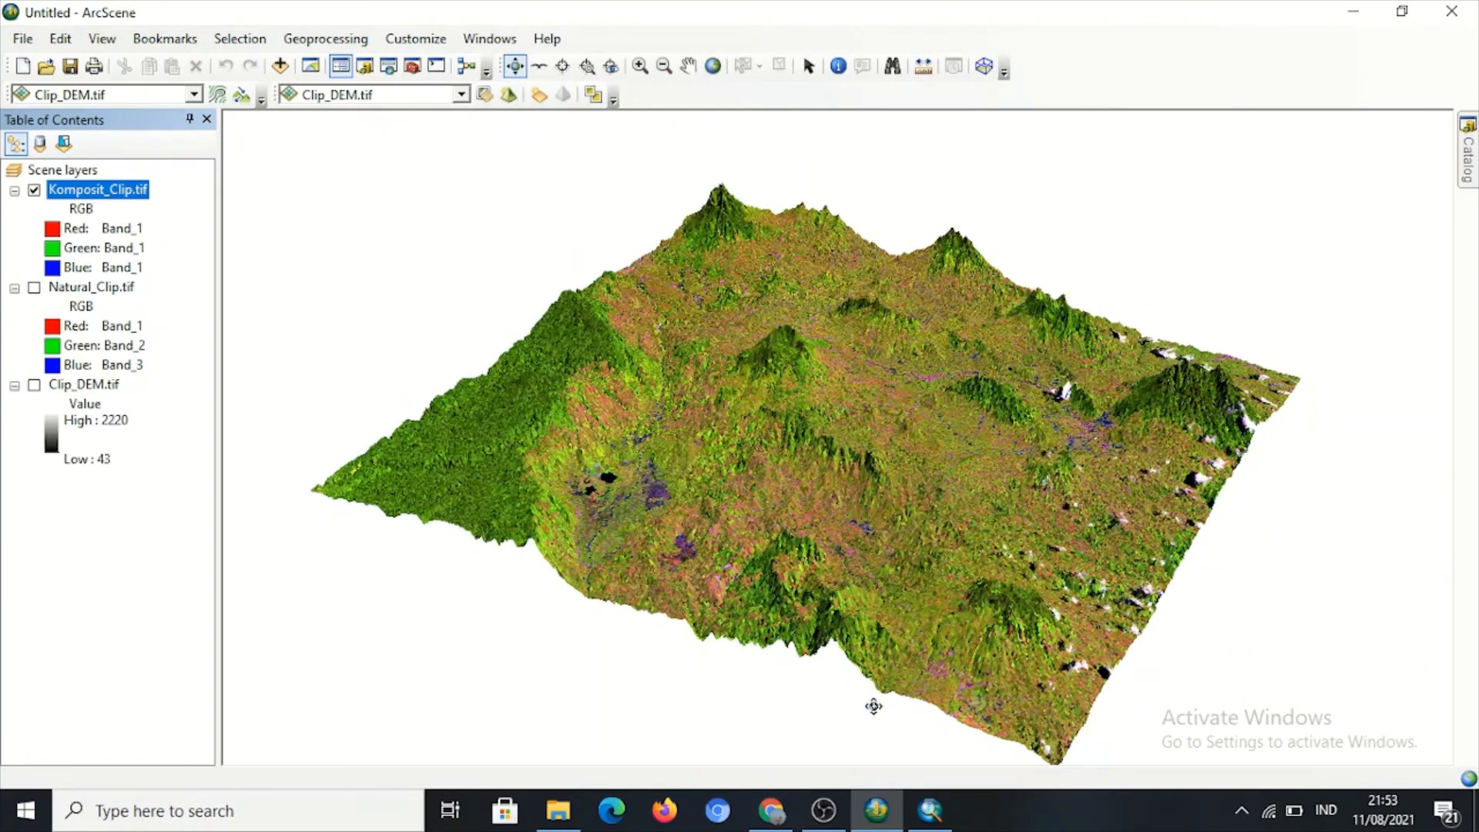
# Show Clip_DEM.tif instead of Komposit_Clip.tif and float it on the custom surface with a base resolution of 1735 rows.
pyautogui.click(34, 191)
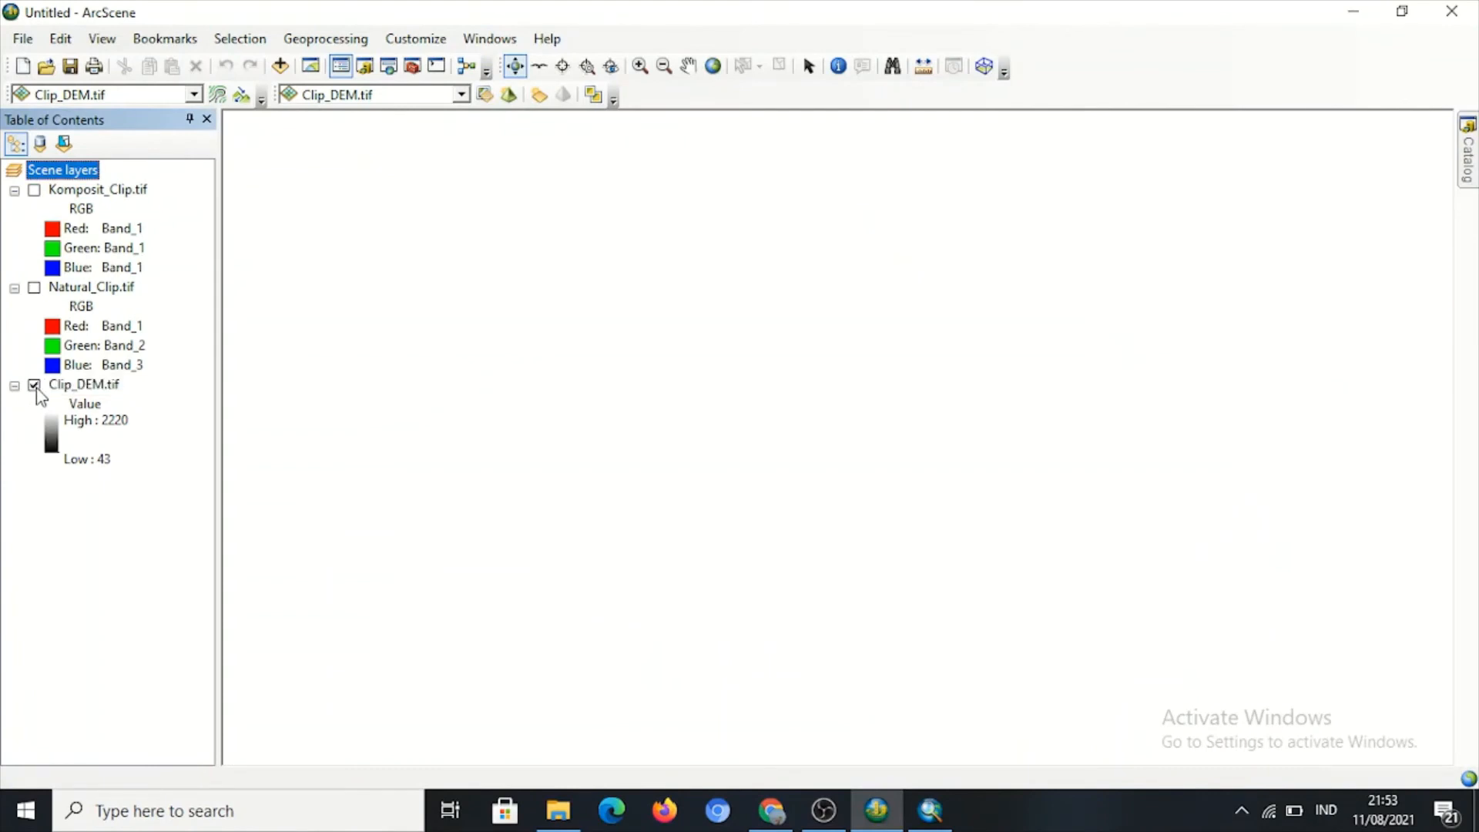
pyautogui.click(107, 385)
pyautogui.rightClick(106, 387)
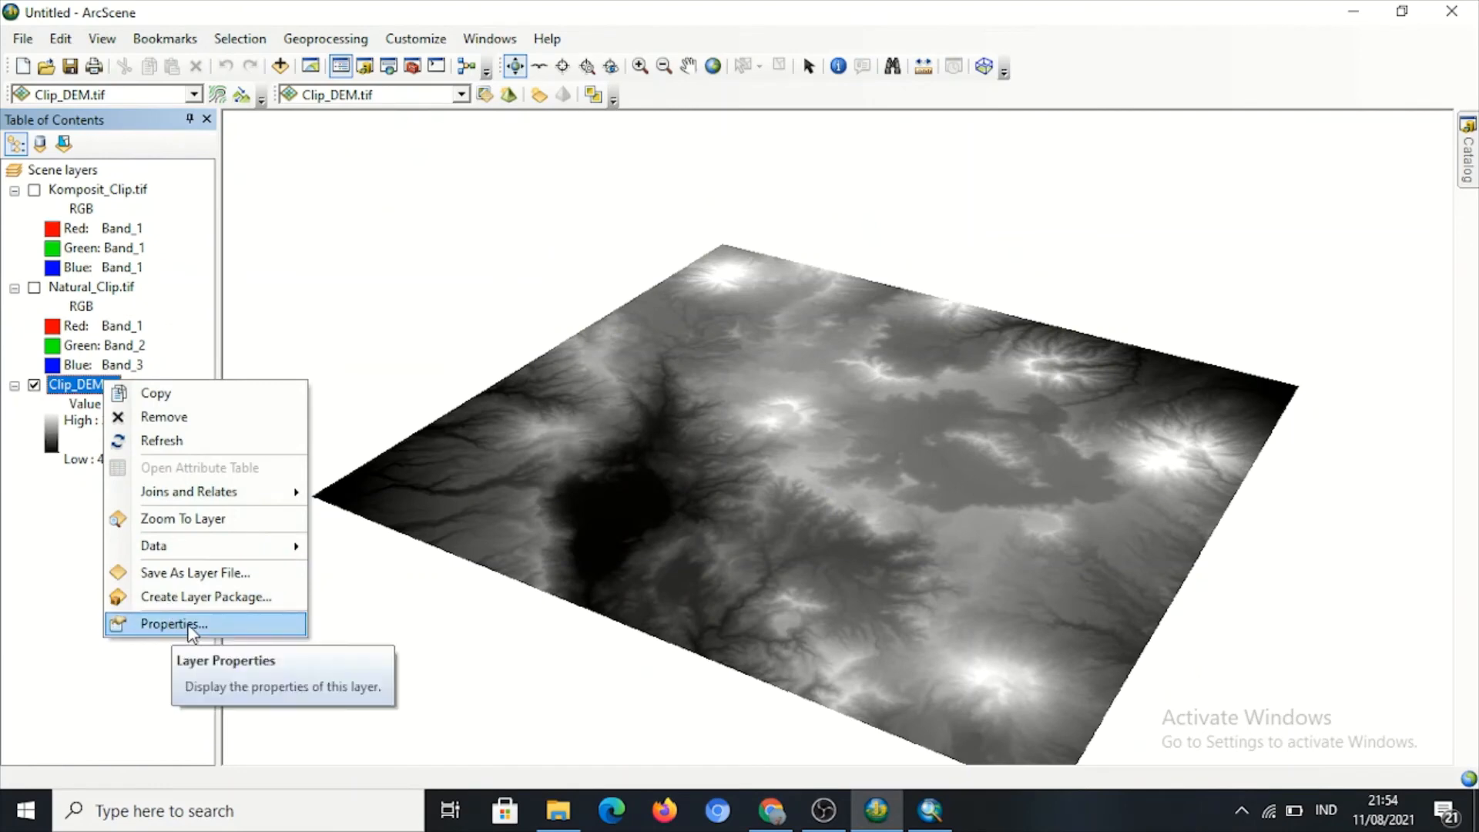
pyautogui.click(221, 624)
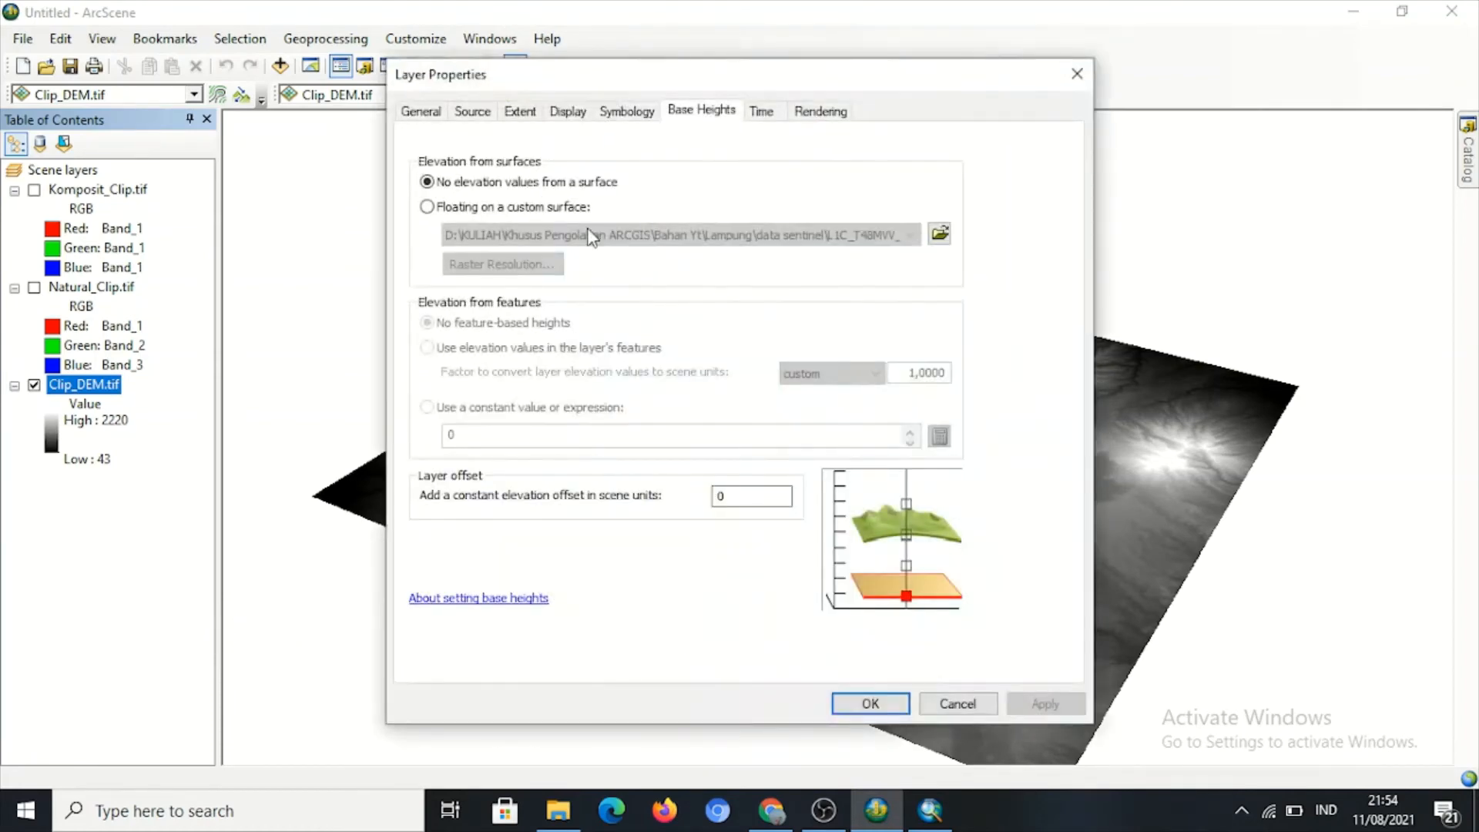
pyautogui.click(427, 208)
pyautogui.click(492, 266)
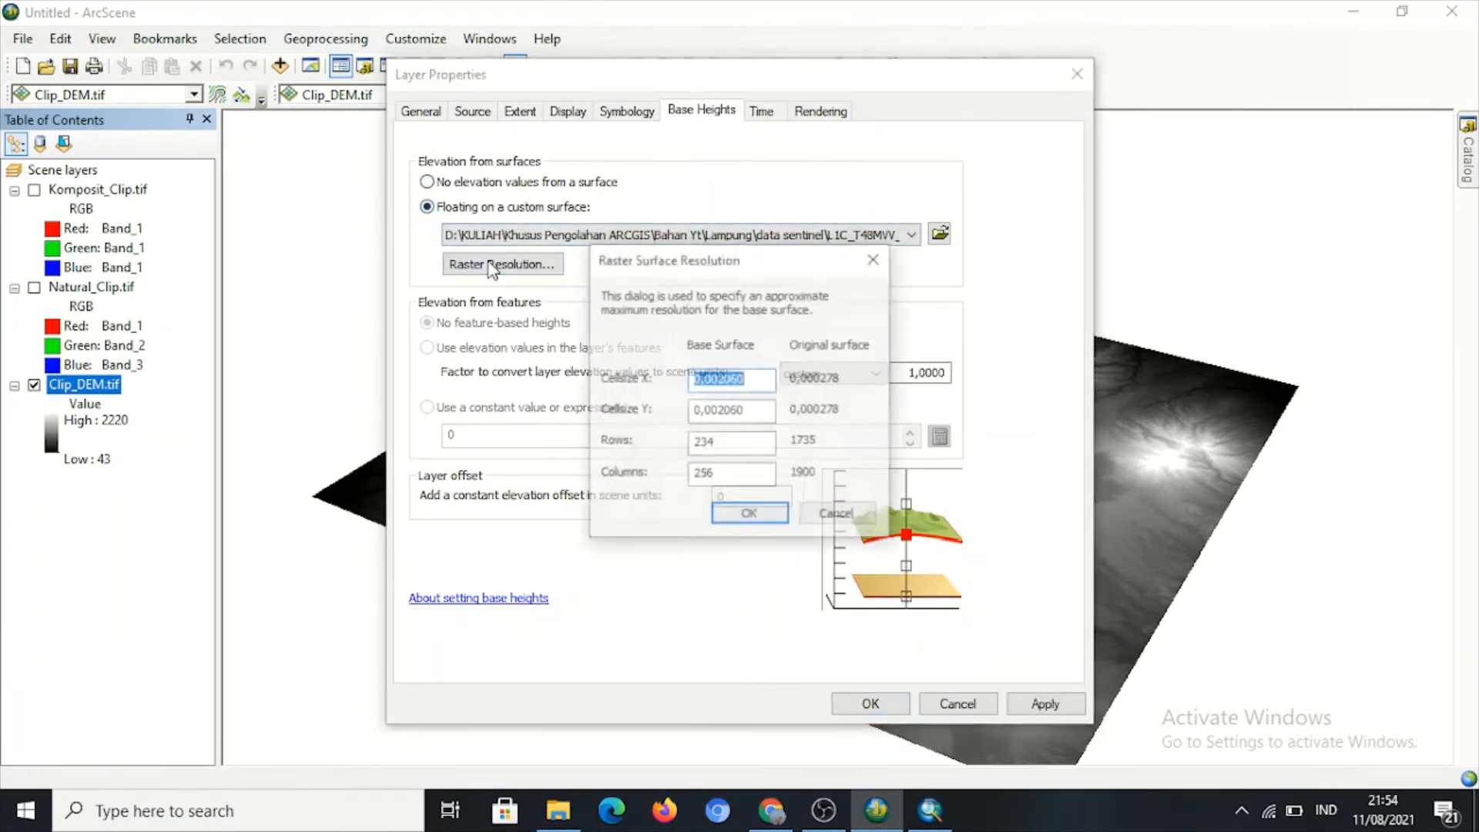
pyautogui.click(716, 445)
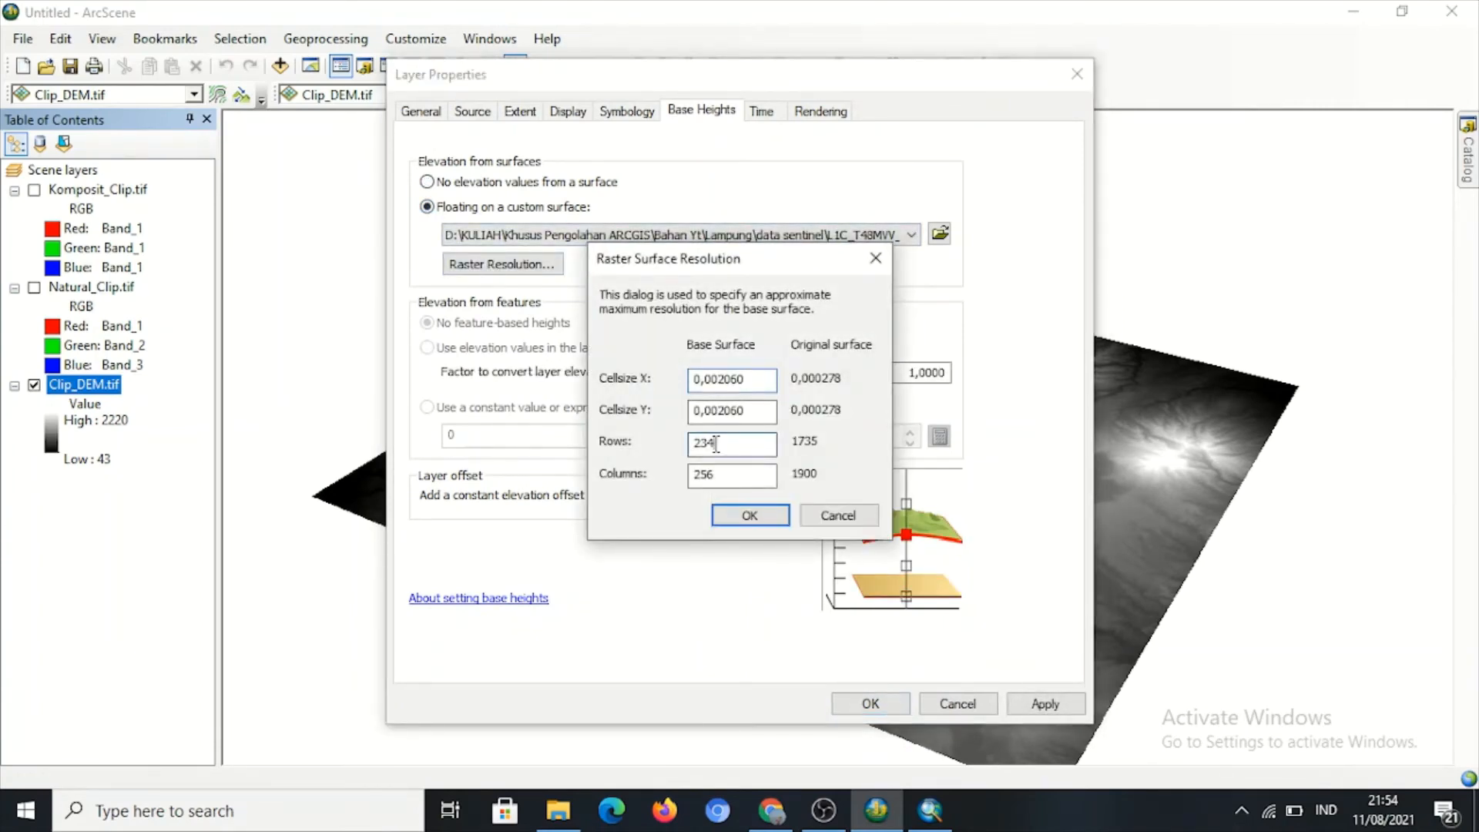
pyautogui.press('BackSpace')
pyautogui.press('BackSpace')
pyautogui.press('BackSpace')
pyautogui.write('1735')
pyautogui.click(750, 516)
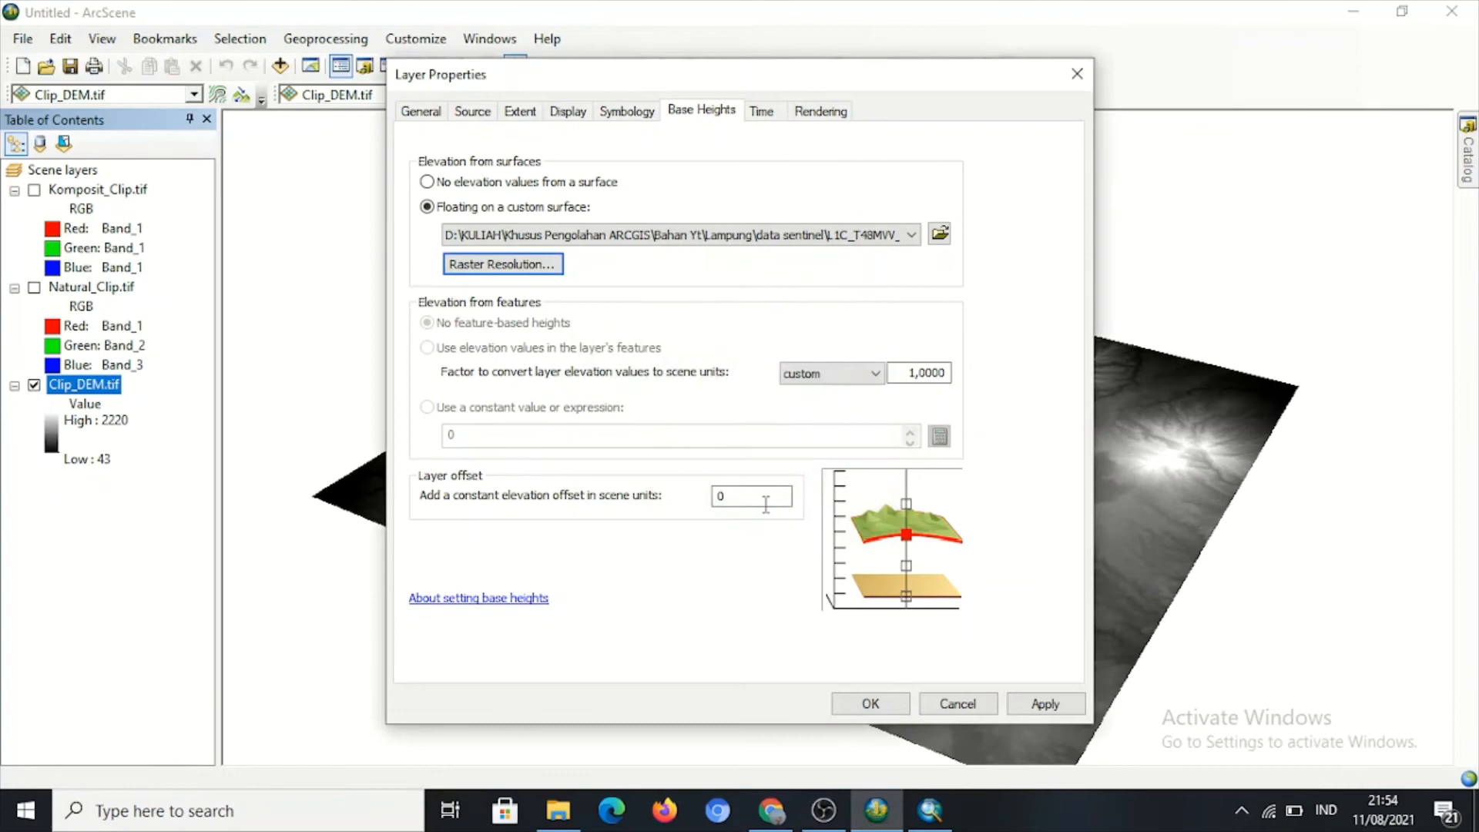
# Set the elevation conversion factor of Clip_DEM.tif to 1,3 and accept the layer properties.
pyautogui.click(946, 373)
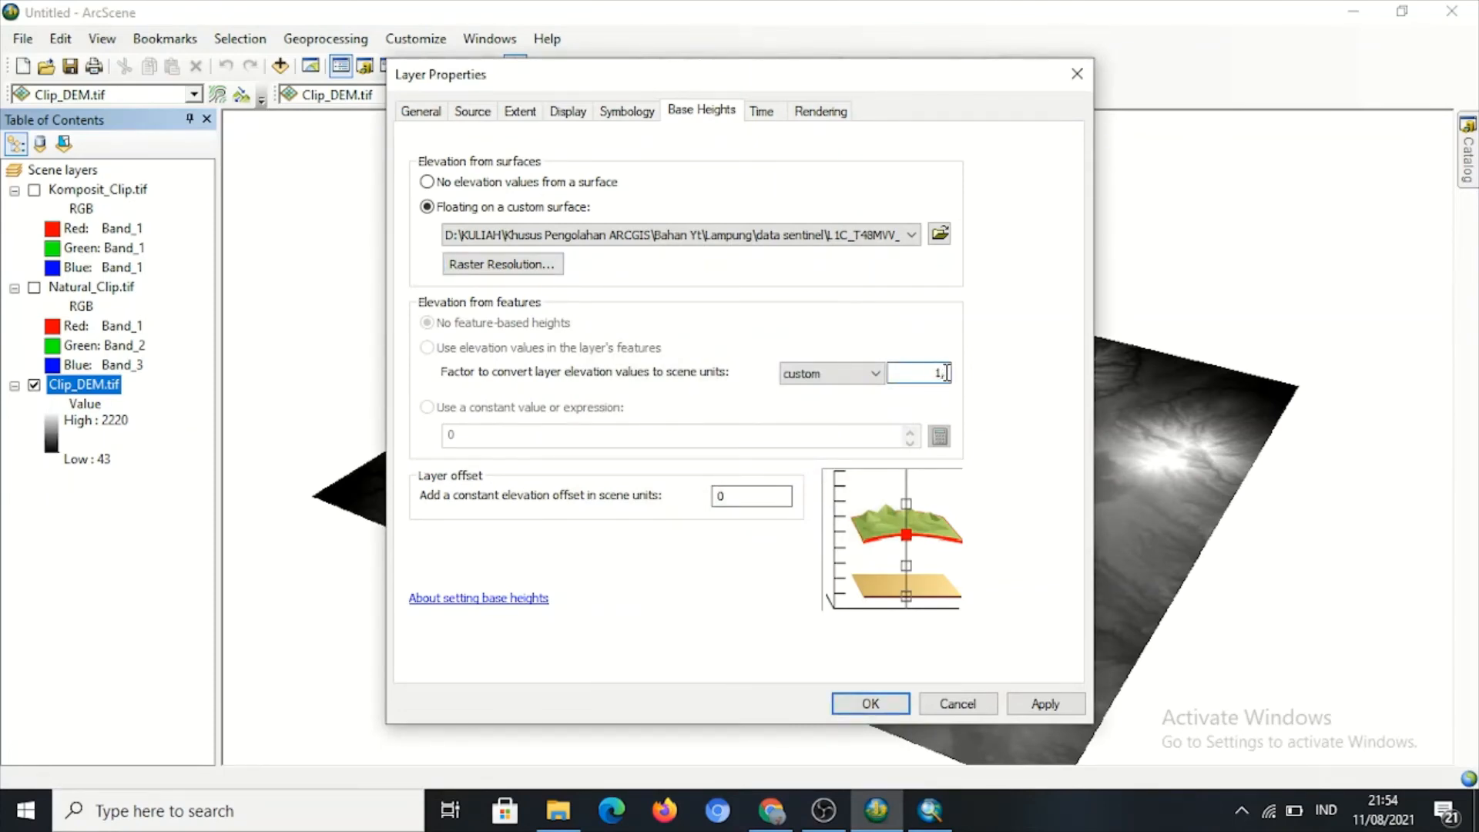
pyautogui.write('3')
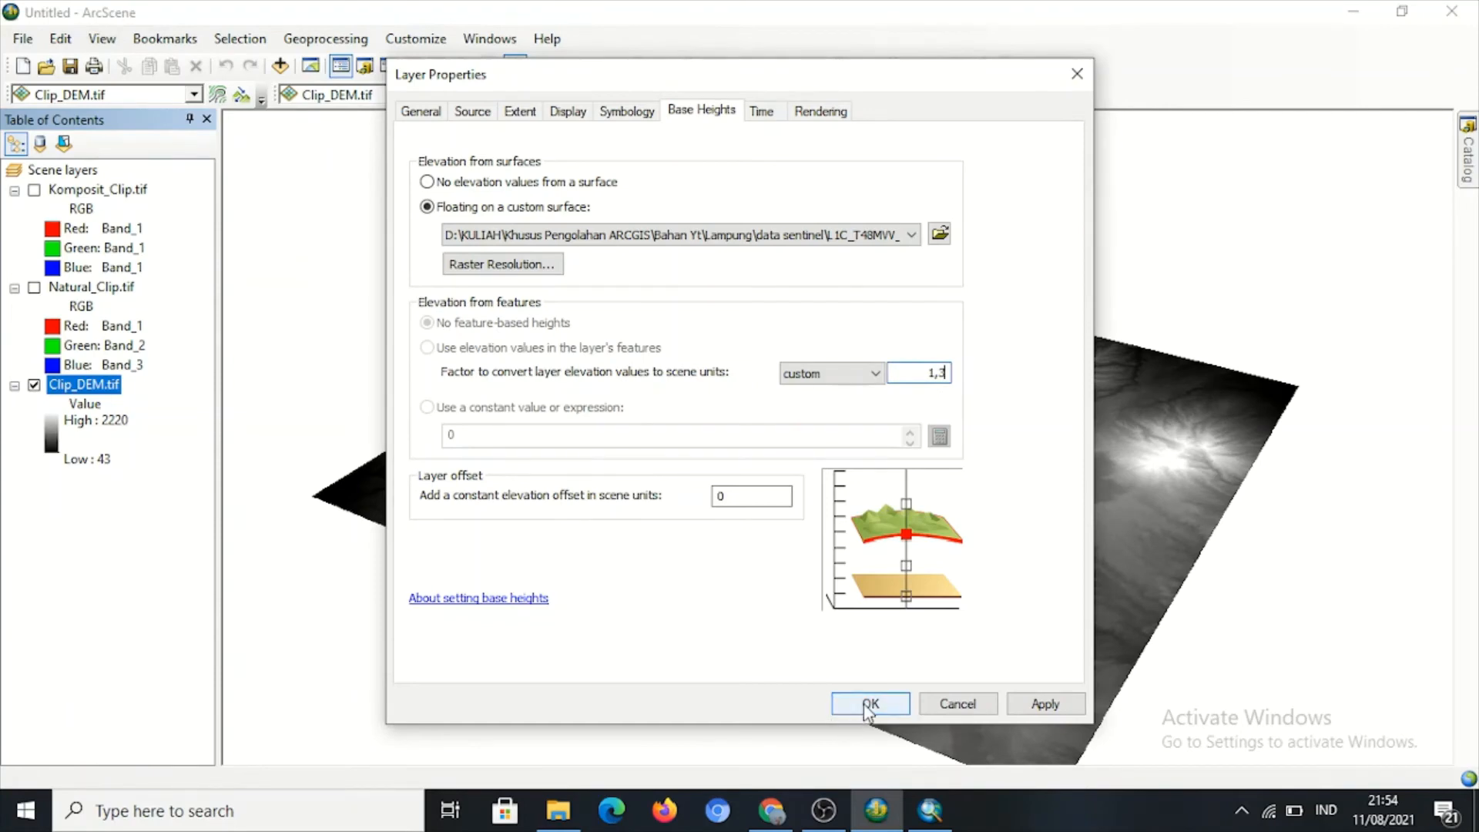
pyautogui.click(868, 705)
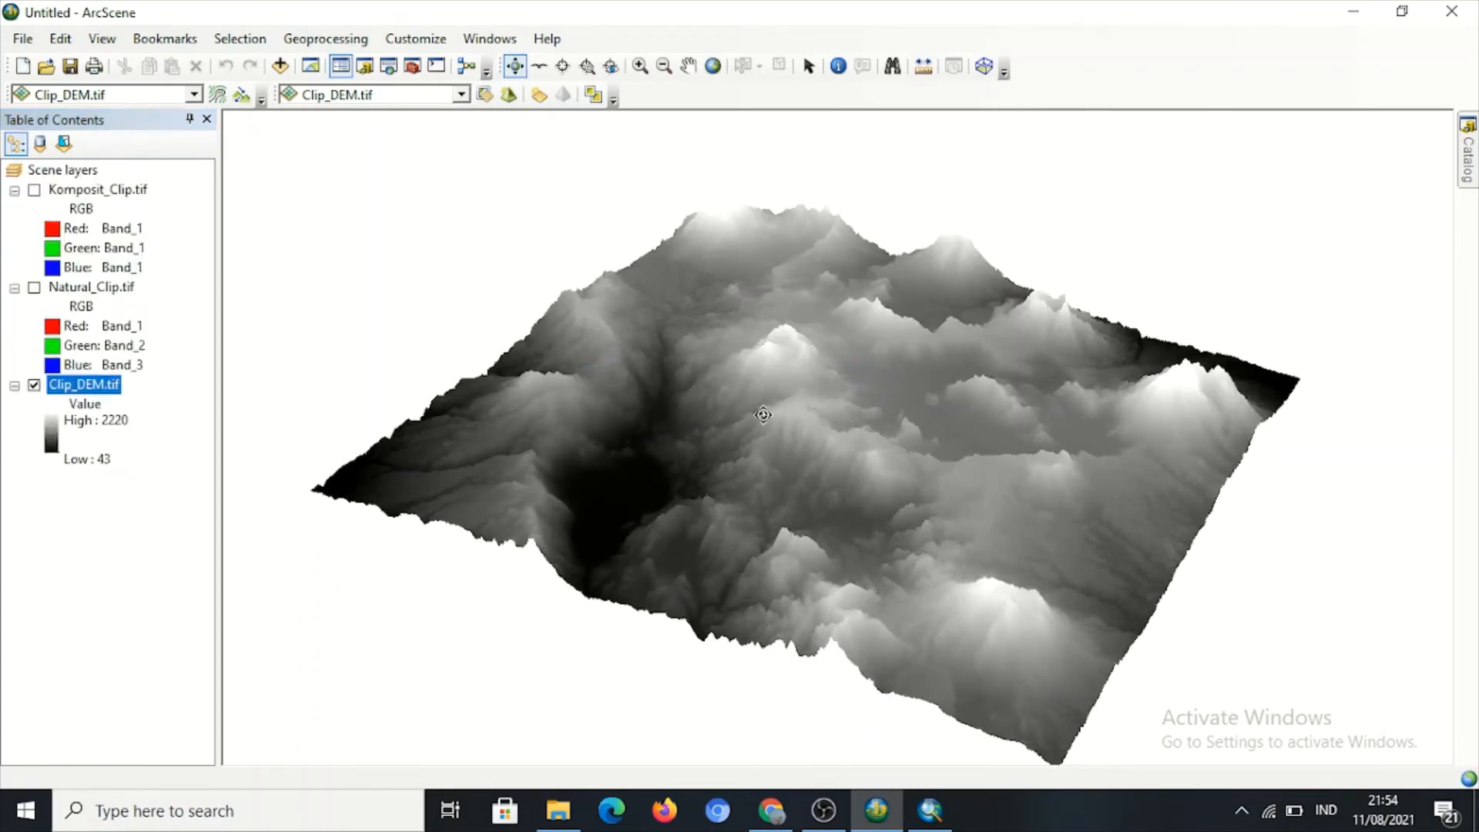
pyautogui.moveTo(834, 391); pyautogui.dragTo(930, 364)
pyautogui.moveTo(690, 379); pyautogui.dragTo(827, 440)
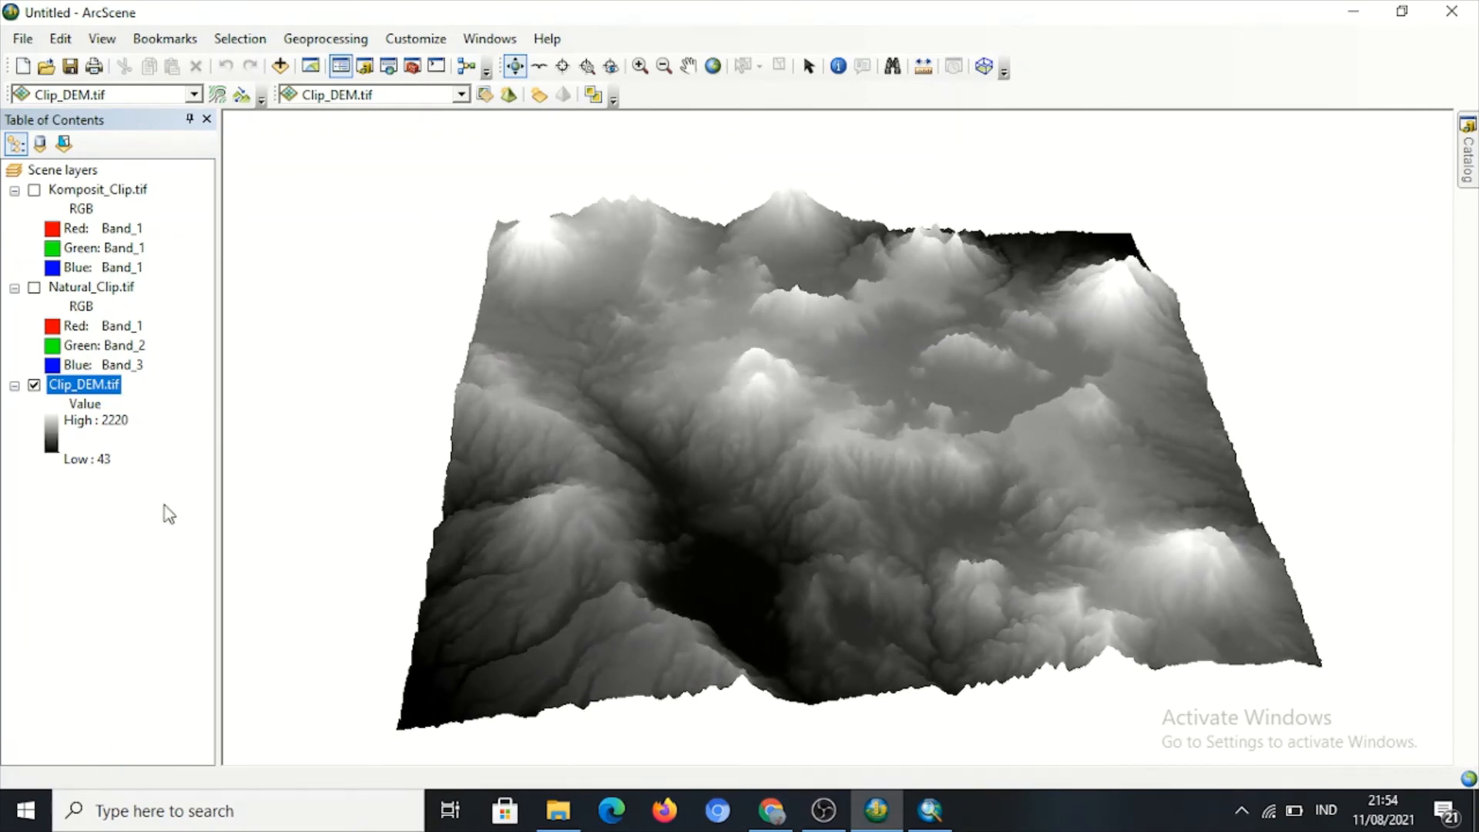
# Apply the stretched color ramp running from light blue through green, orange and brown to white to the Clip_DEM.tif layer.
pyautogui.rightClick(93, 386)
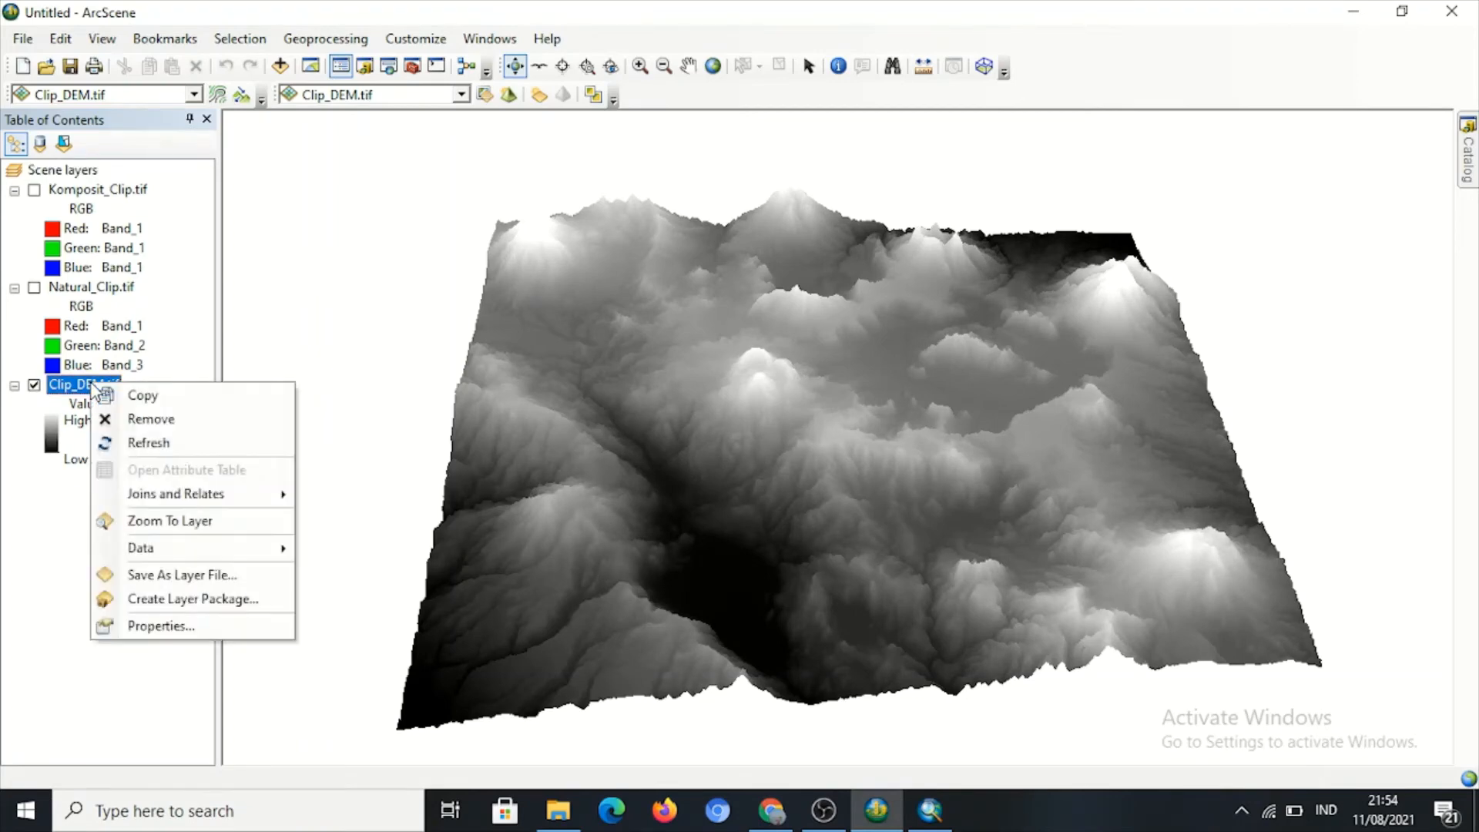
pyautogui.click(167, 627)
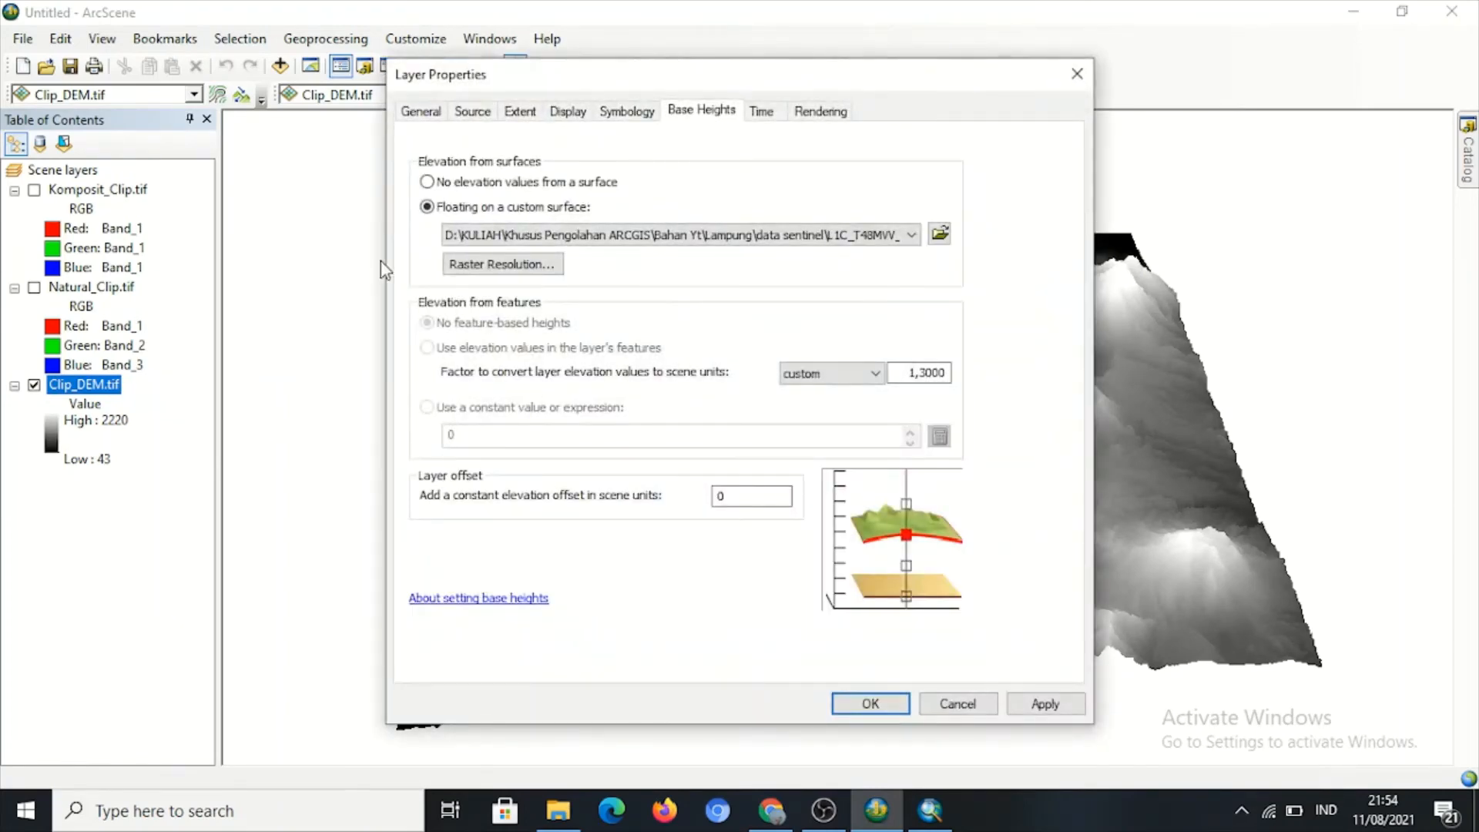
pyautogui.click(619, 114)
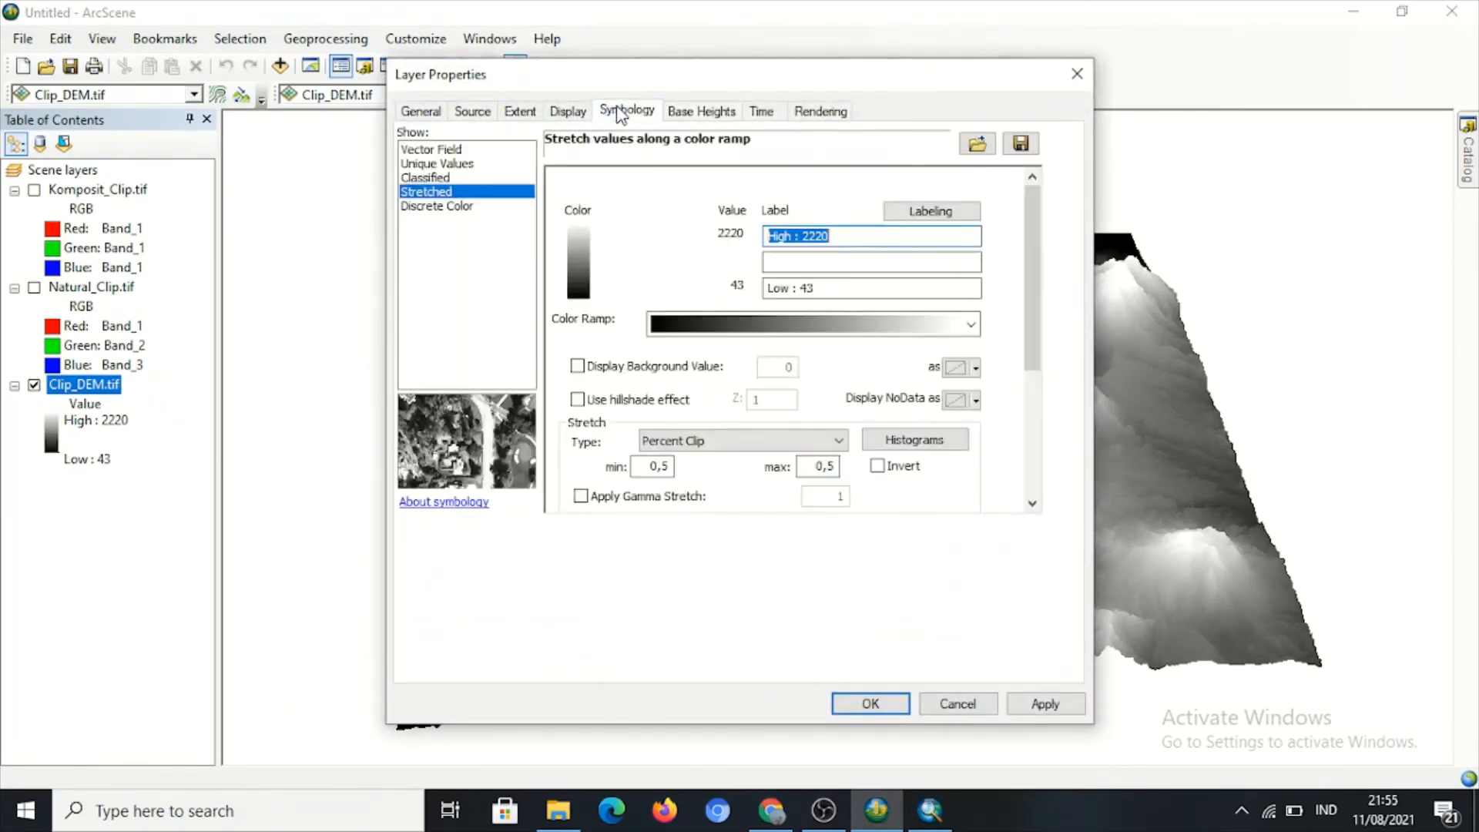
pyautogui.click(977, 327)
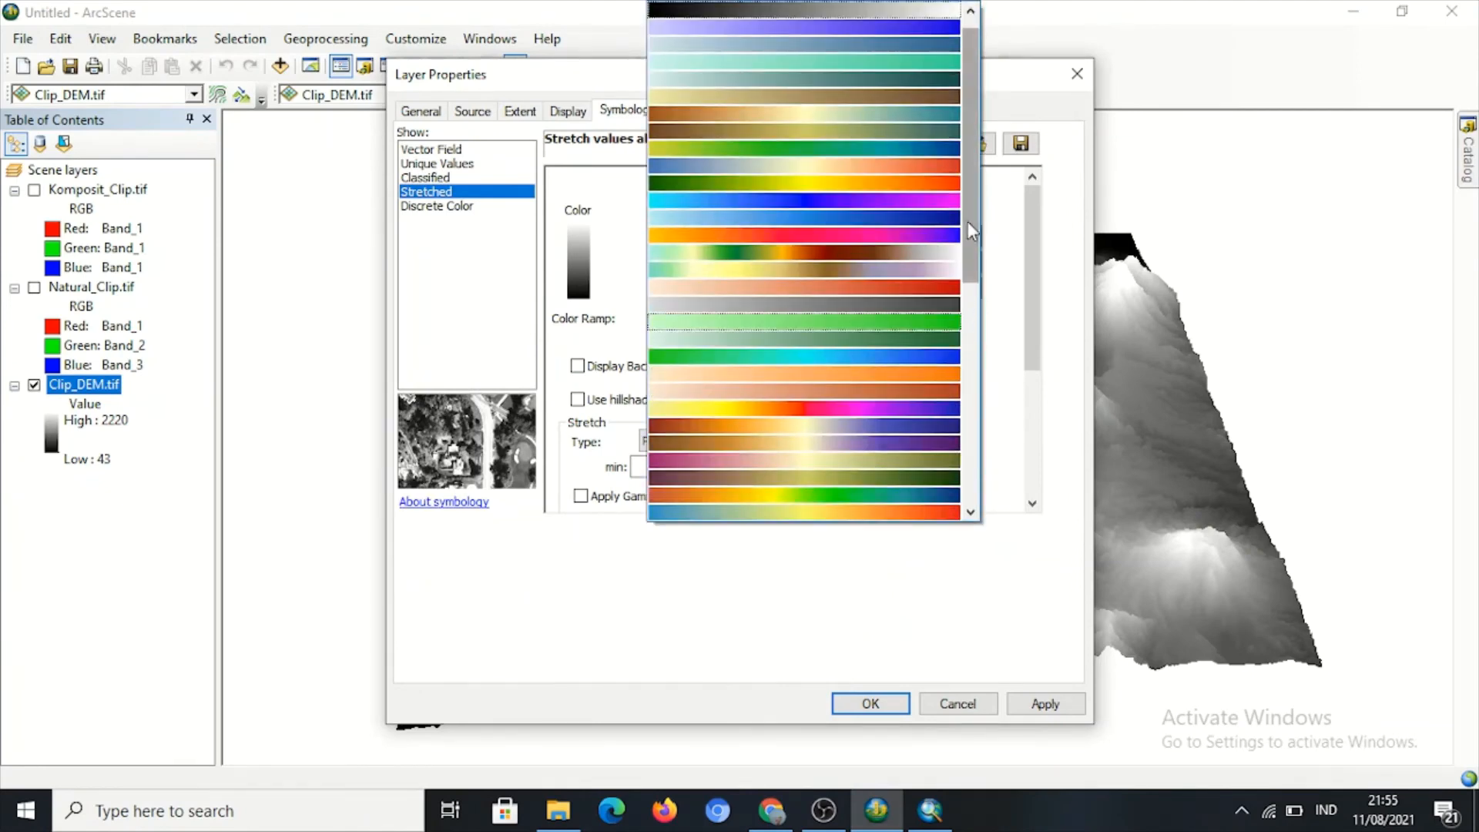
pyautogui.moveTo(969, 222); pyautogui.dragTo(968, 256)
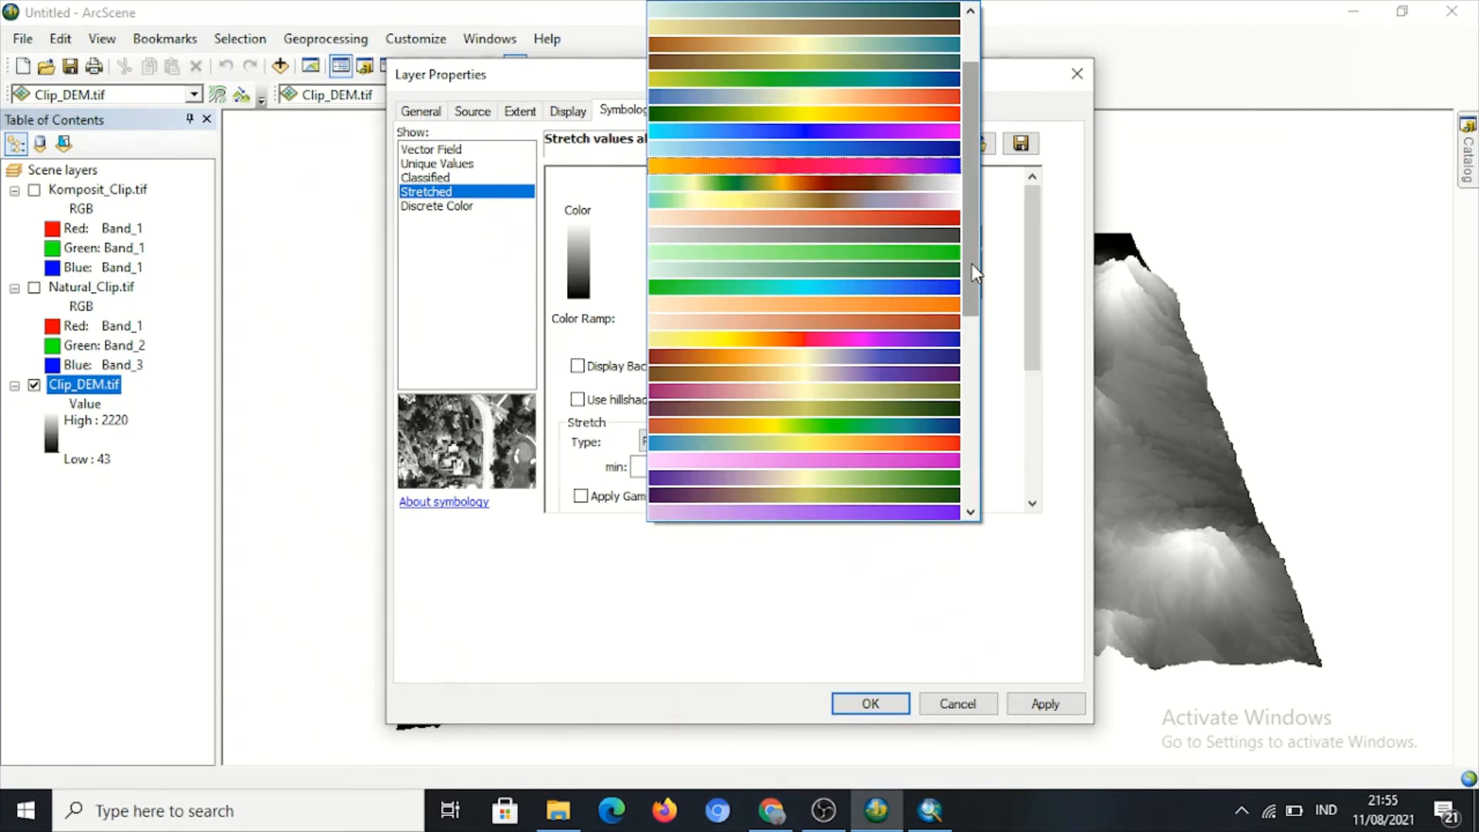
pyautogui.click(935, 185)
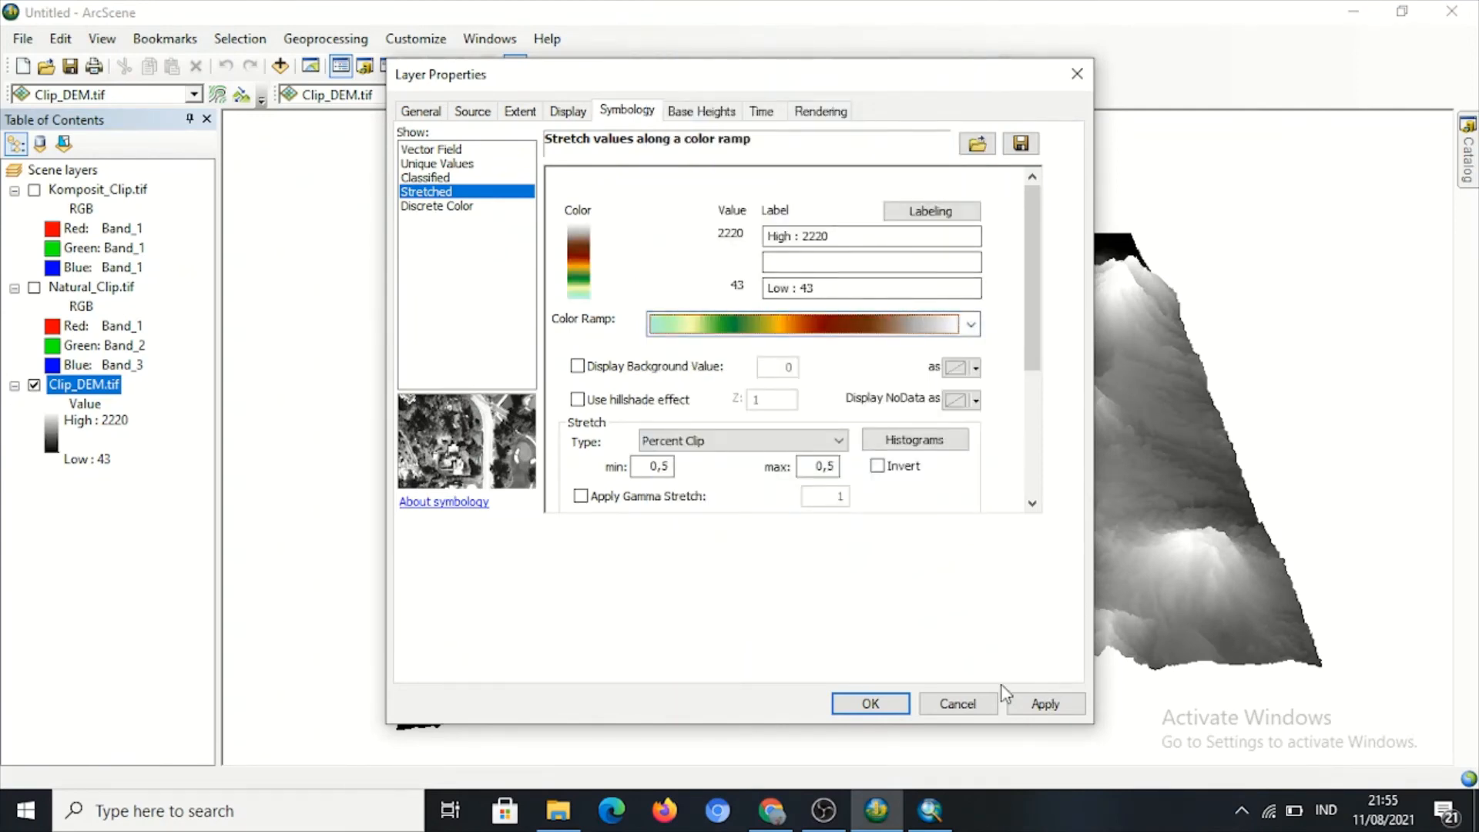
pyautogui.click(1033, 704)
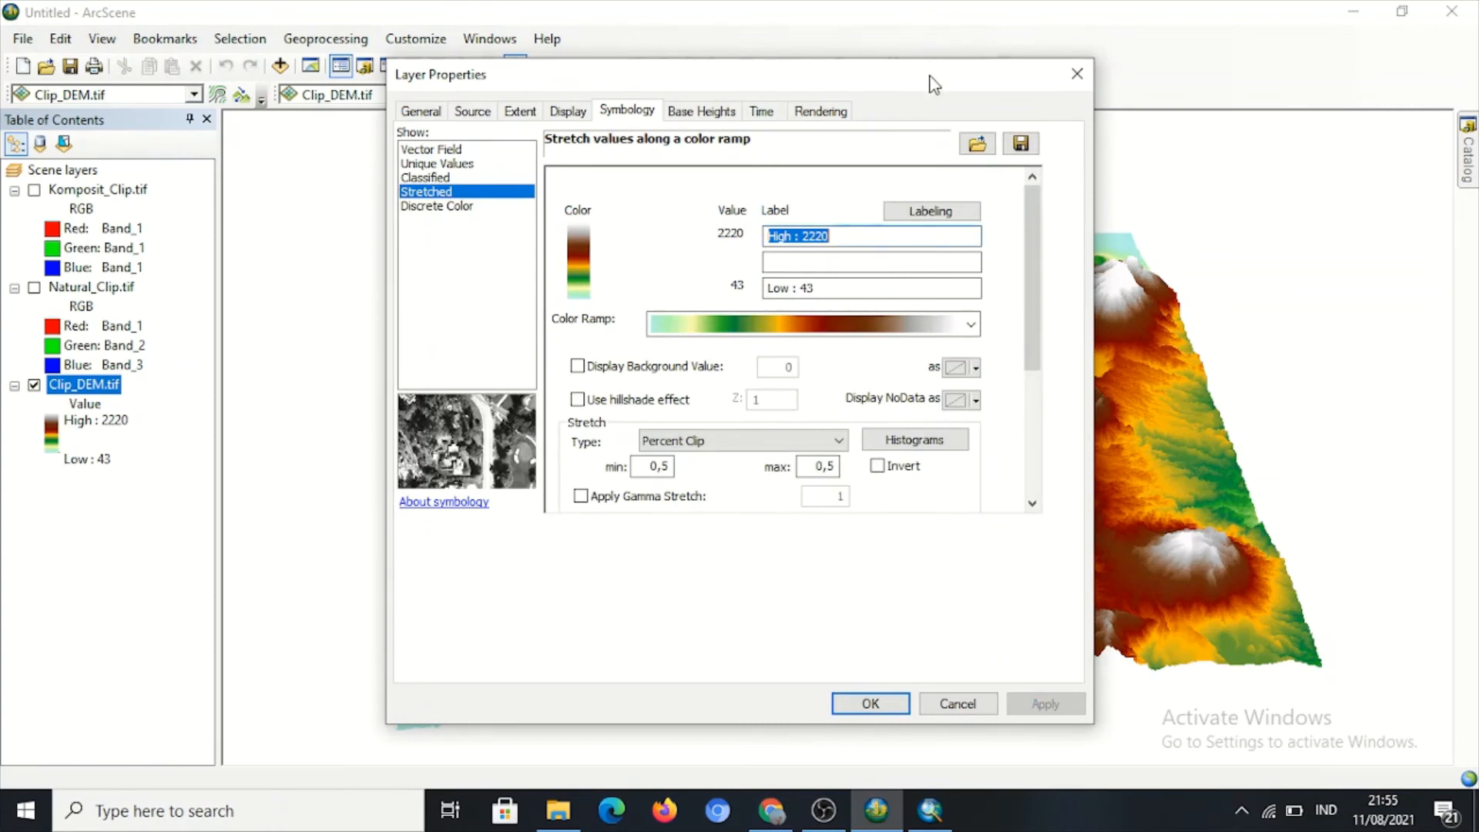
# Try the dark green, yellow and red color ramp on Clip_DEM.tif with the terrain in view beside the layer properties.
pyautogui.moveTo(934, 84); pyautogui.dragTo(386, 98)
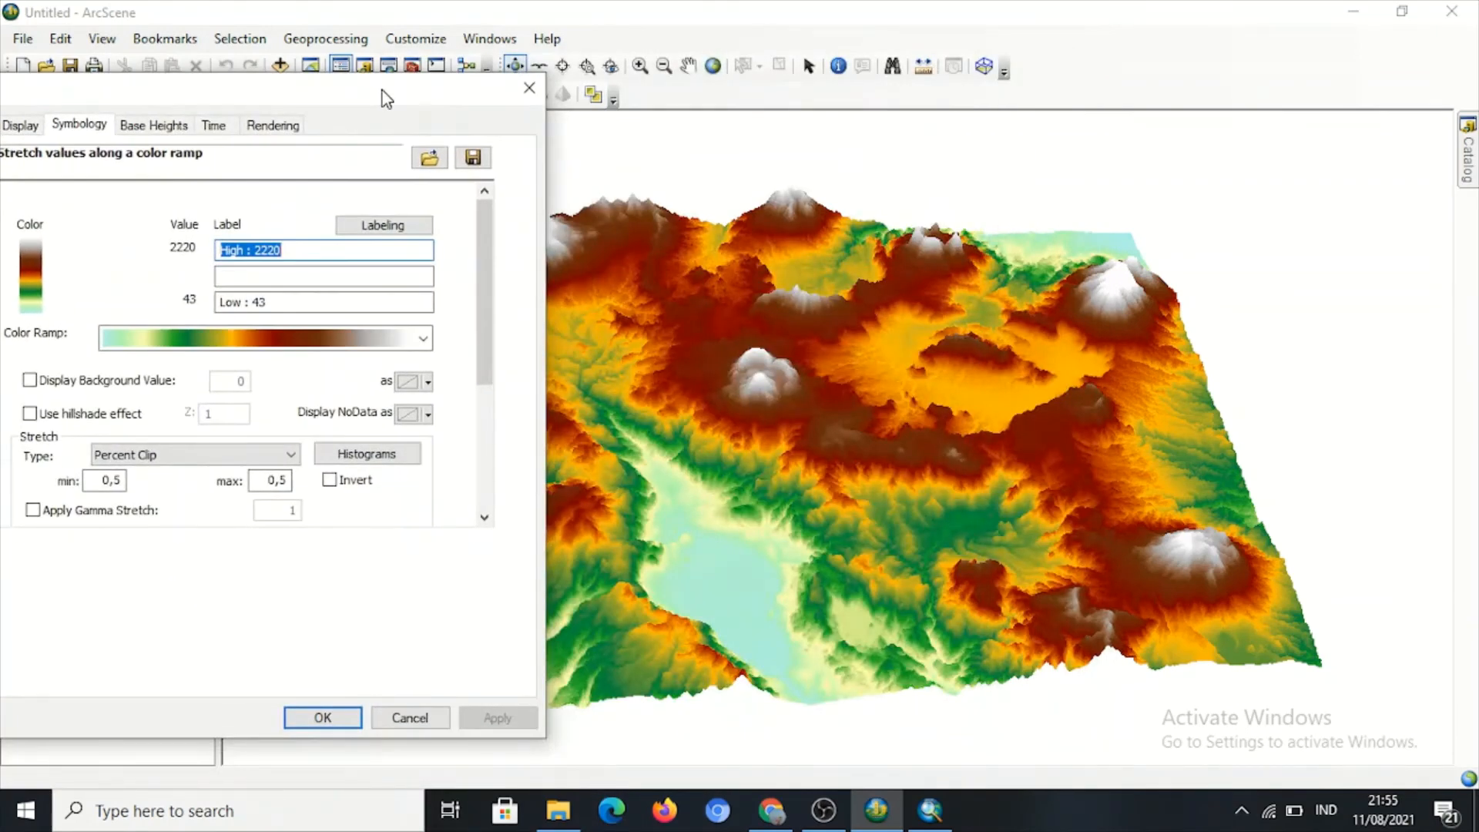
pyautogui.click(426, 340)
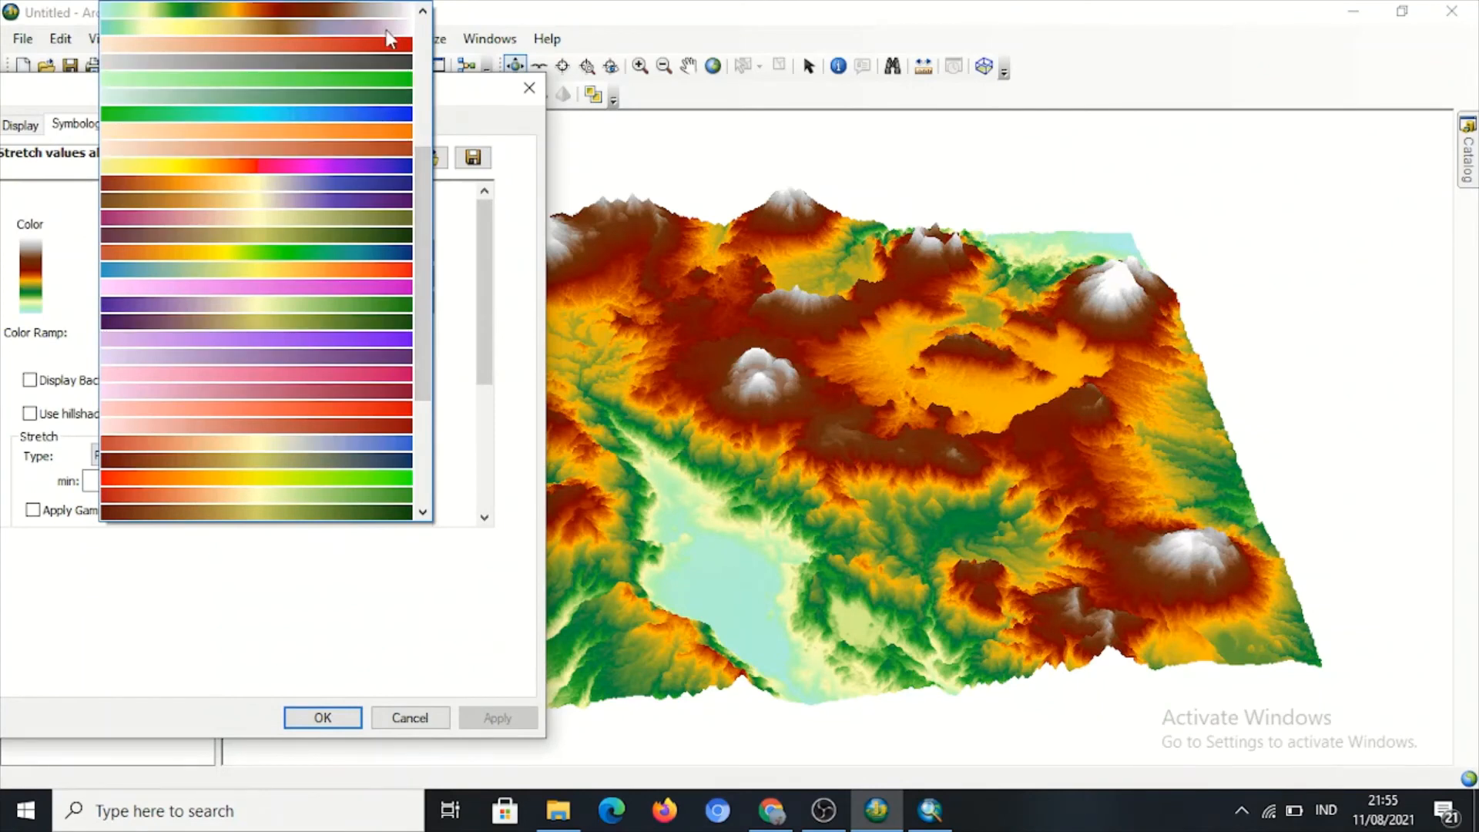
pyautogui.moveTo(422, 171); pyautogui.dragTo(412, 54)
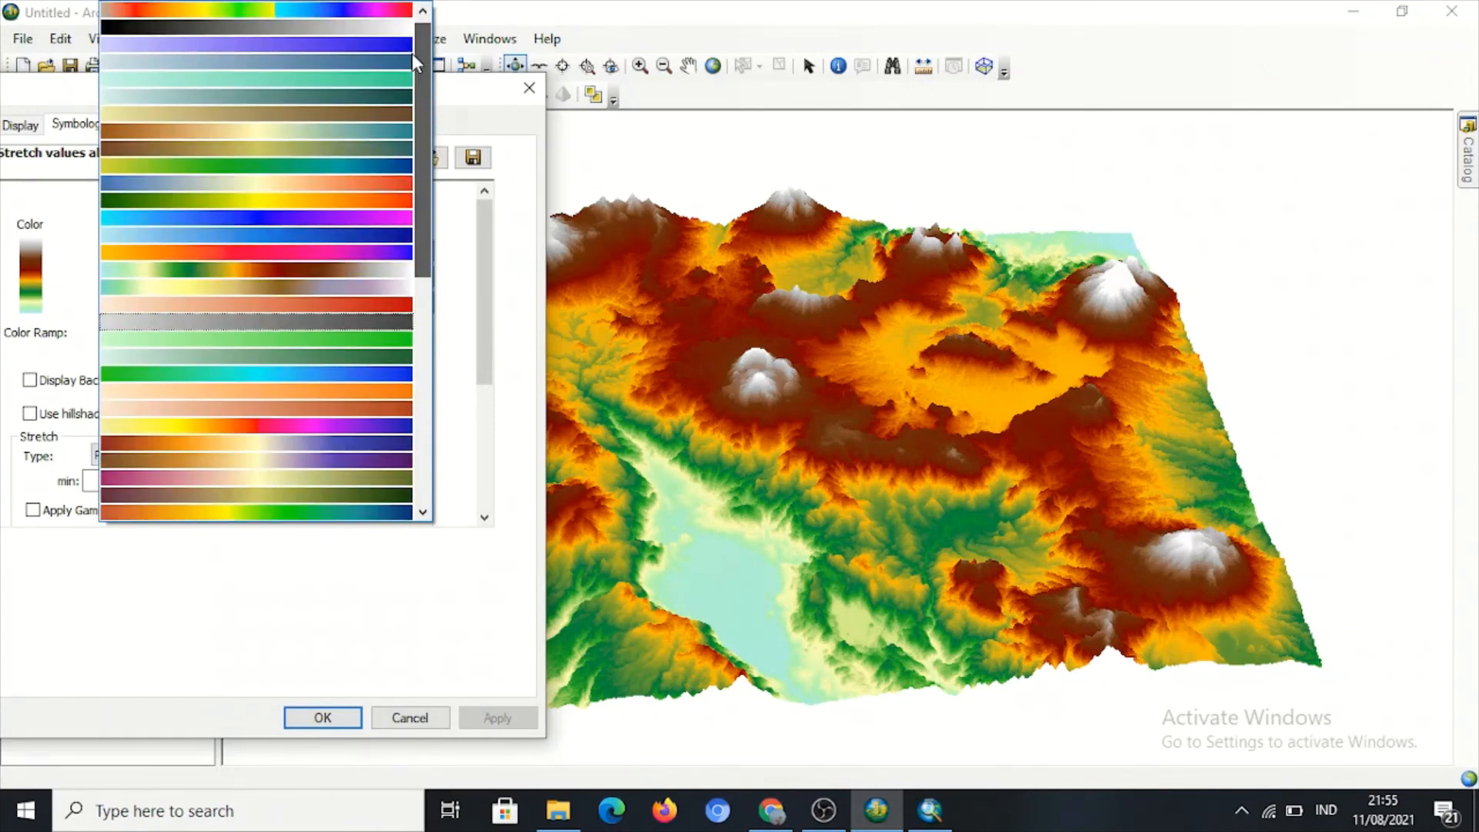
pyautogui.click(326, 200)
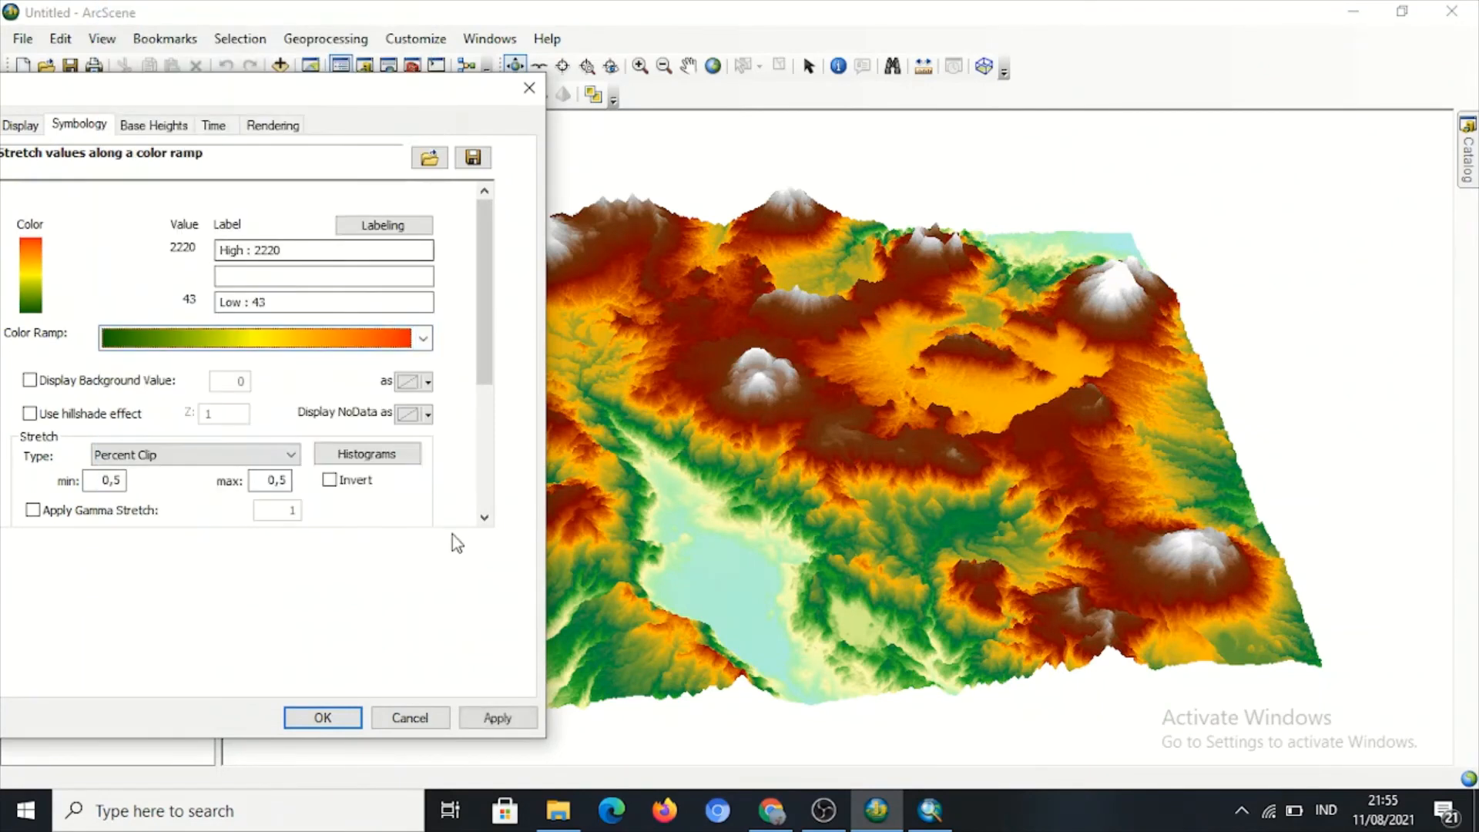
pyautogui.click(499, 719)
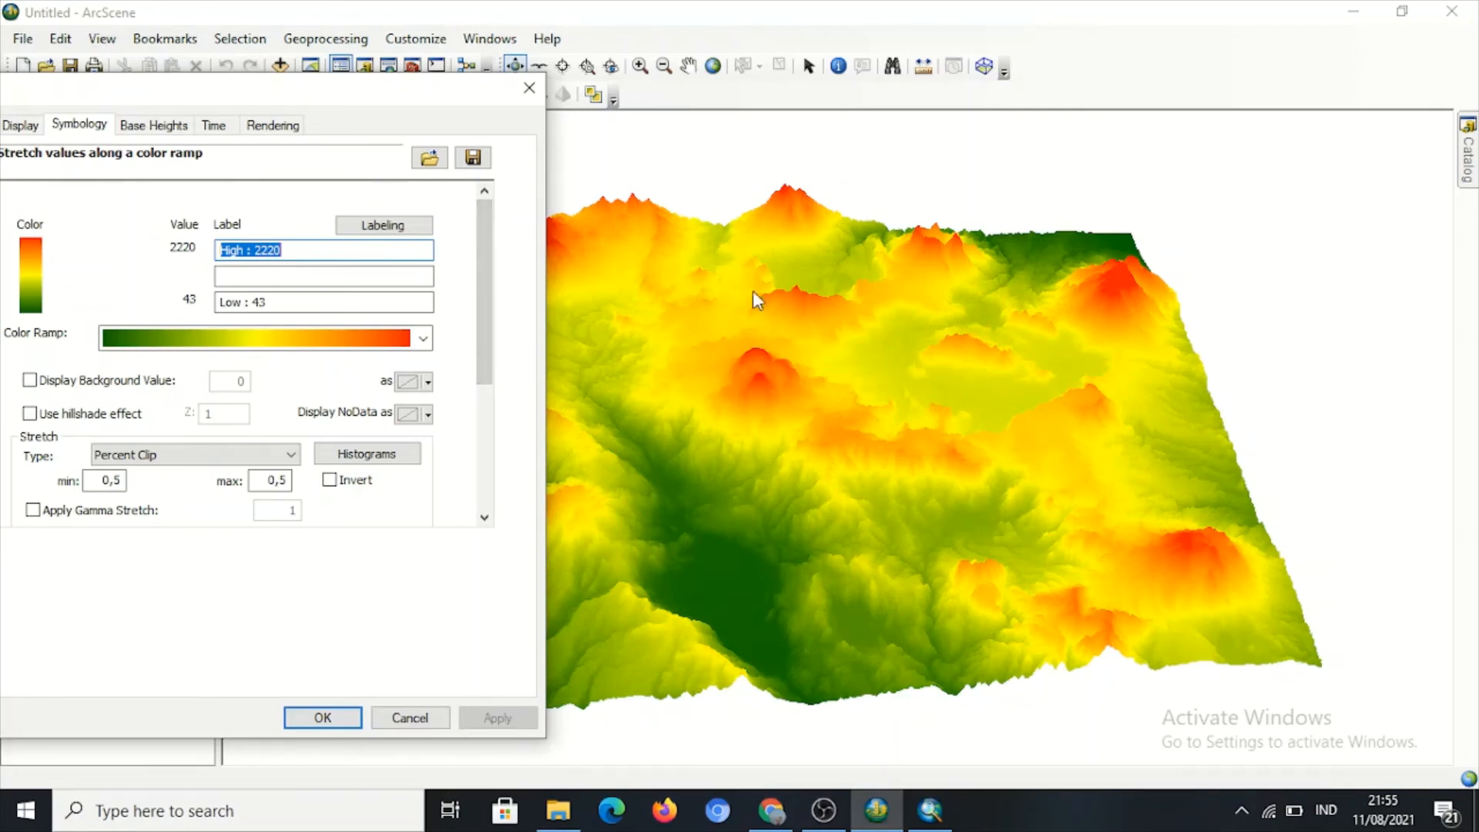
# Reapply the light blue, green, orange, brown and white color ramp to Clip_DEM.tif and accept the layer properties.
pyautogui.click(421, 337)
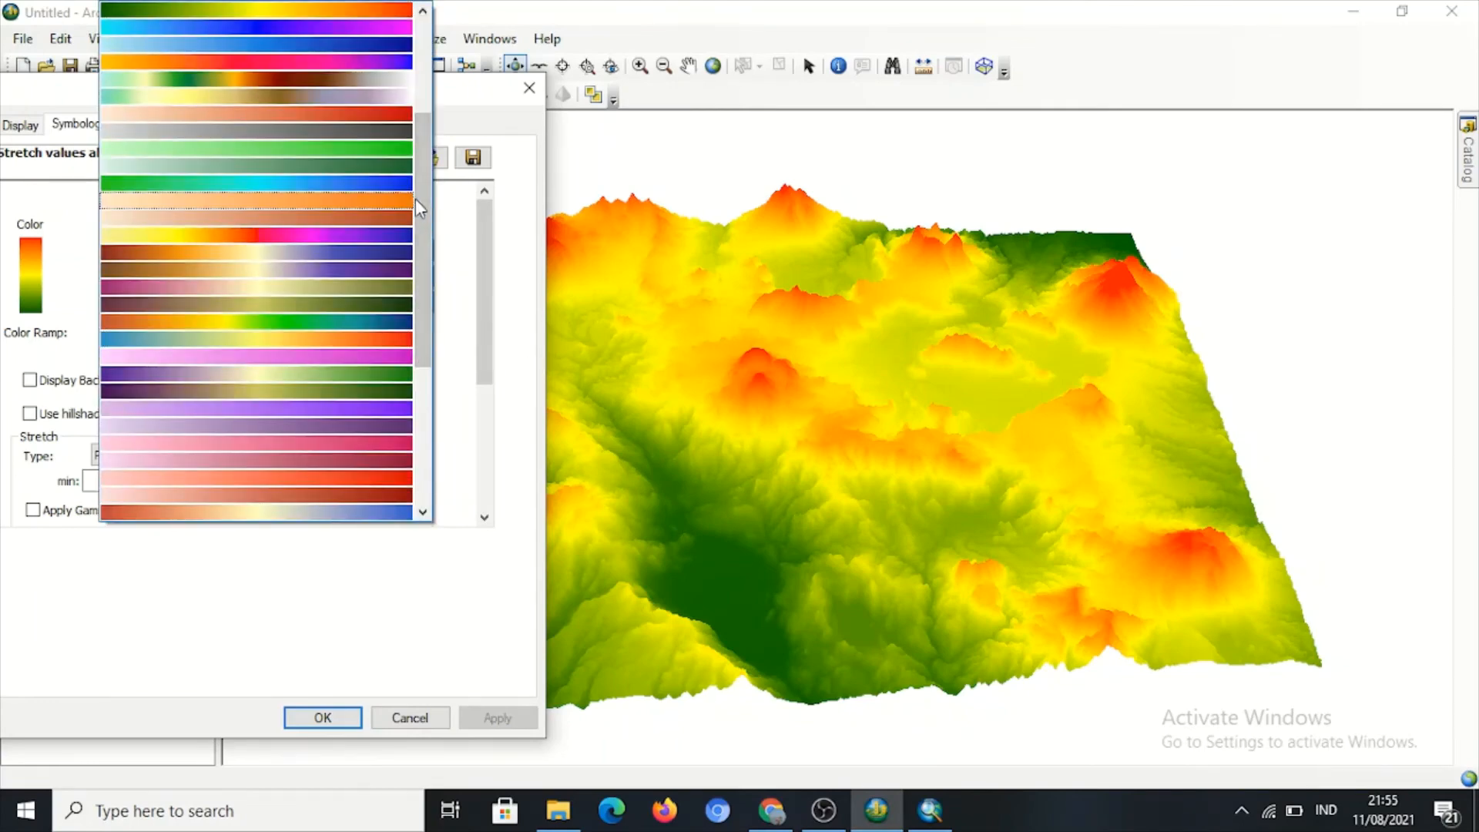
pyautogui.click(389, 78)
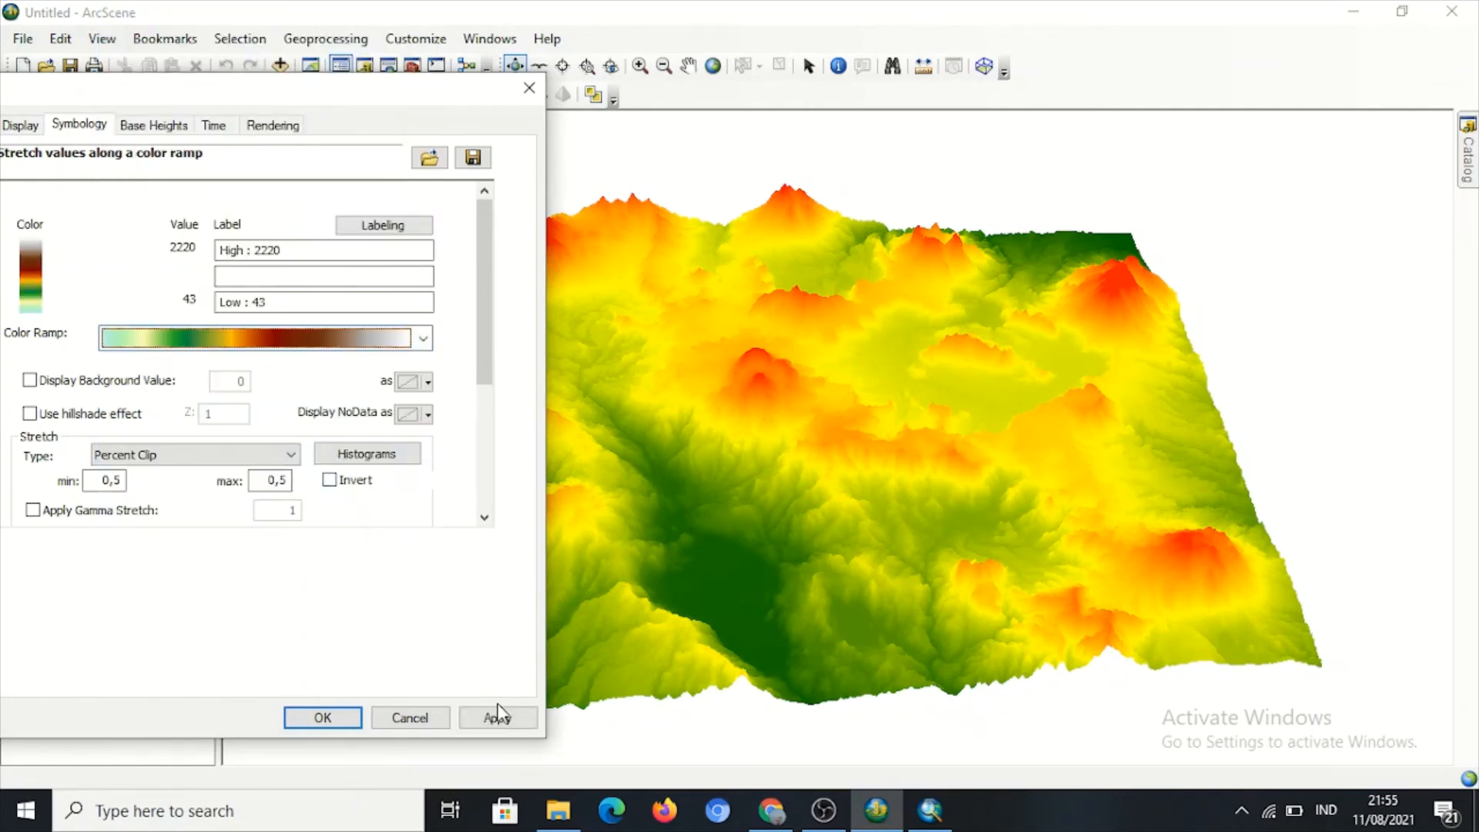
pyautogui.click(497, 715)
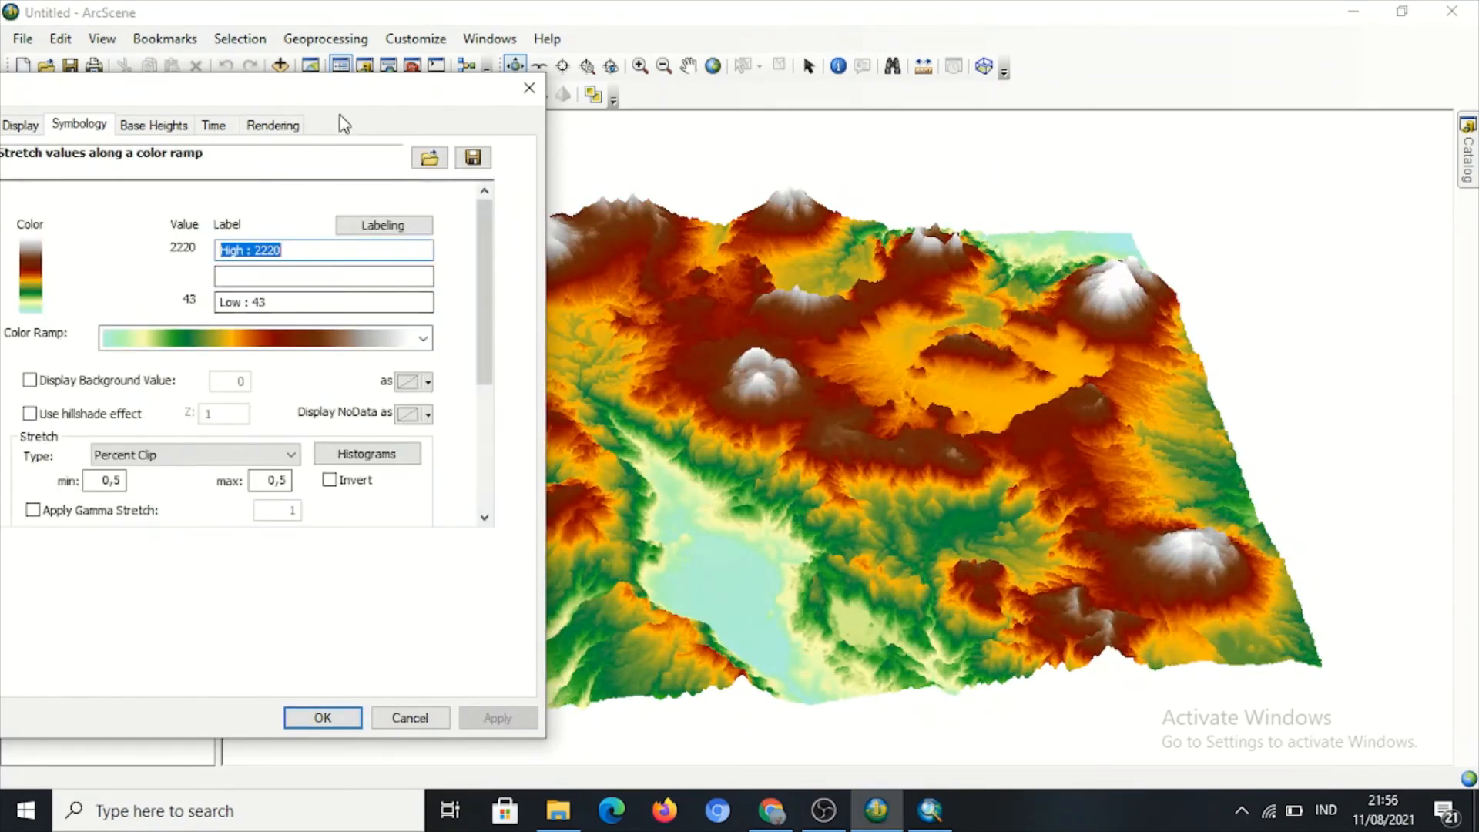
pyautogui.moveTo(350, 104); pyautogui.dragTo(948, 52)
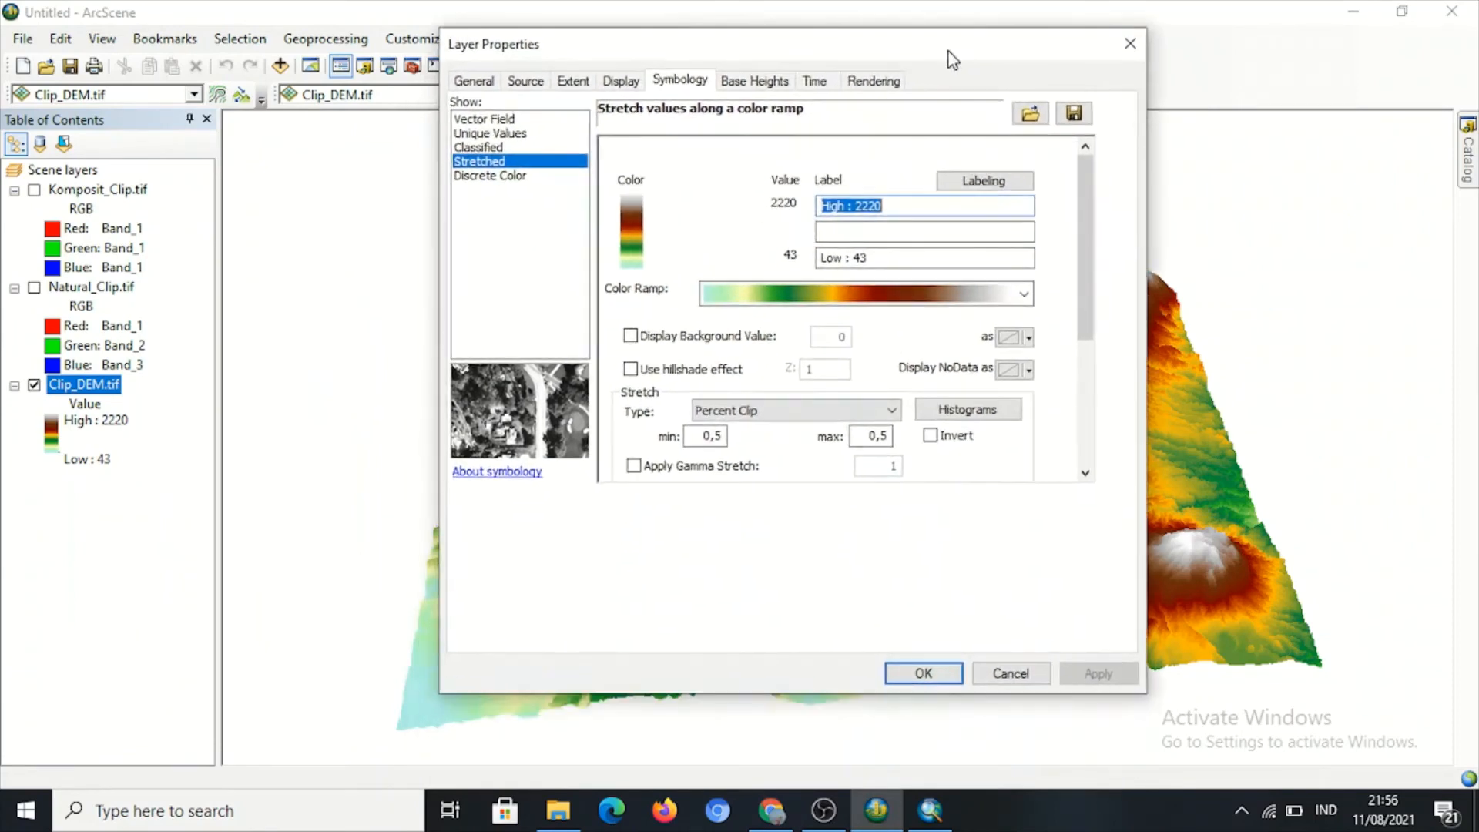
pyautogui.click(911, 672)
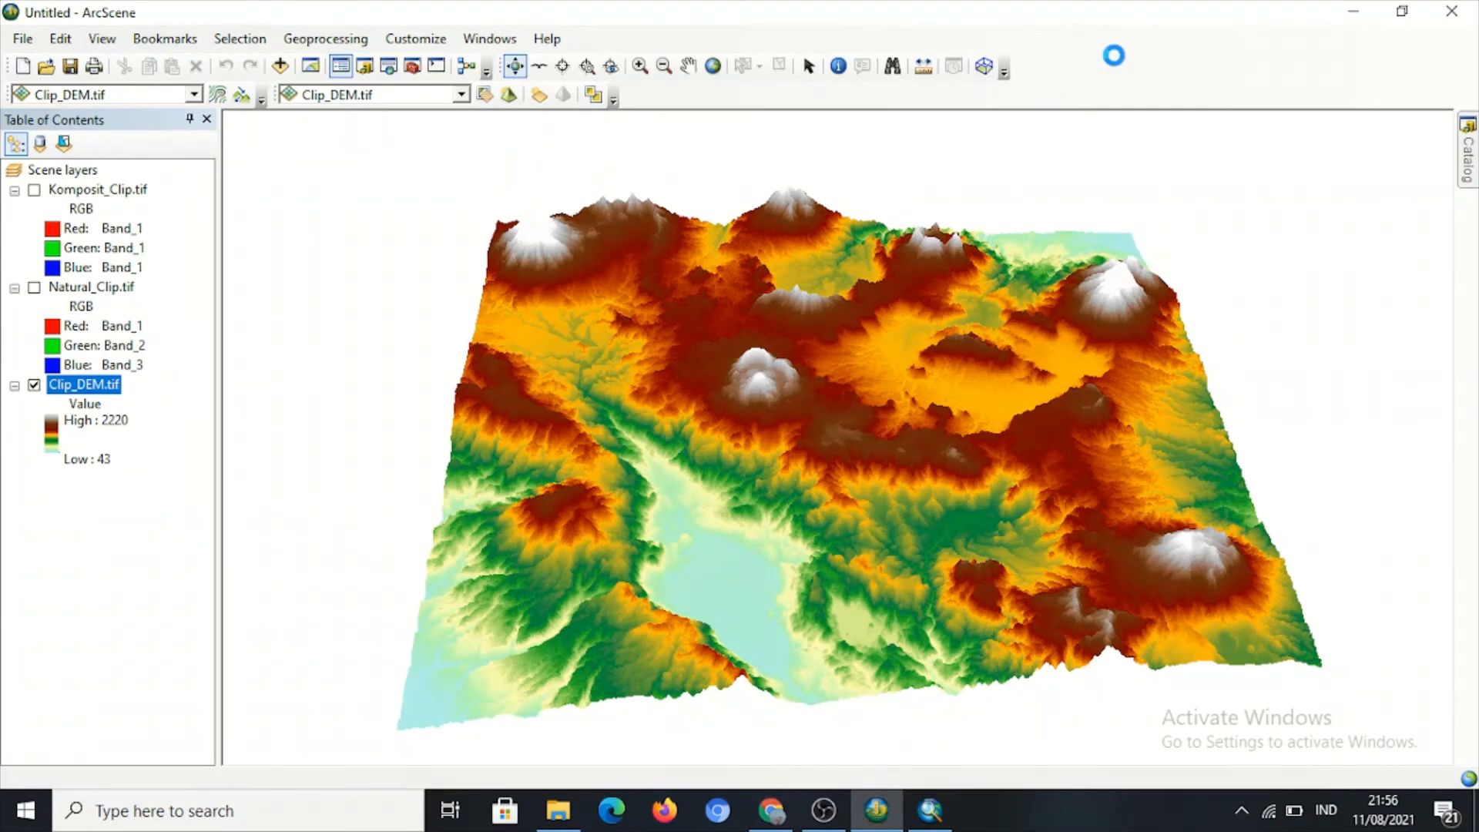
# Turn lighting on for the Clip_DEM.tif layer to shade its relief.
pyautogui.rightClick(1115, 57)
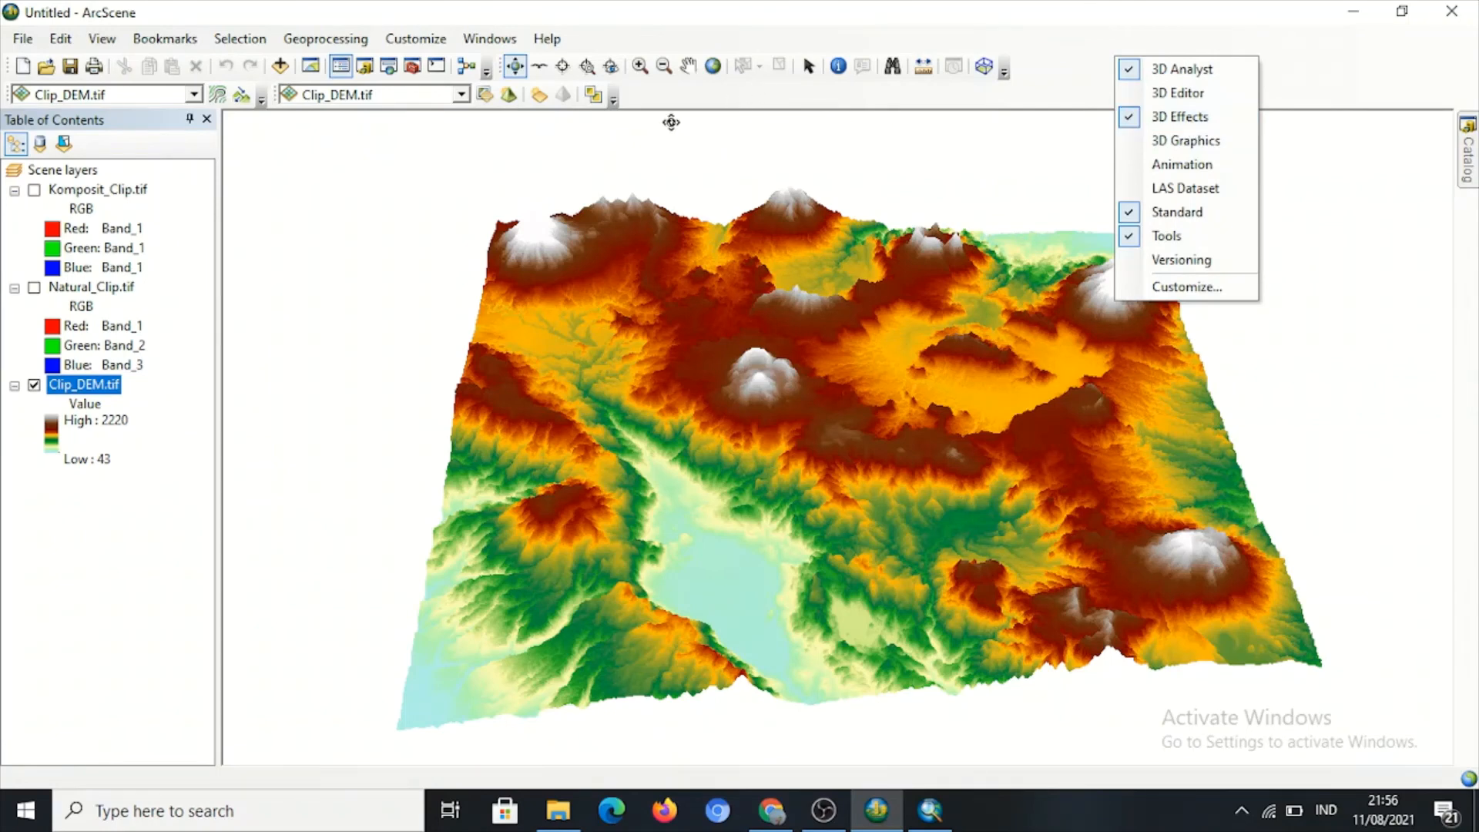
pyautogui.click(1031, 64)
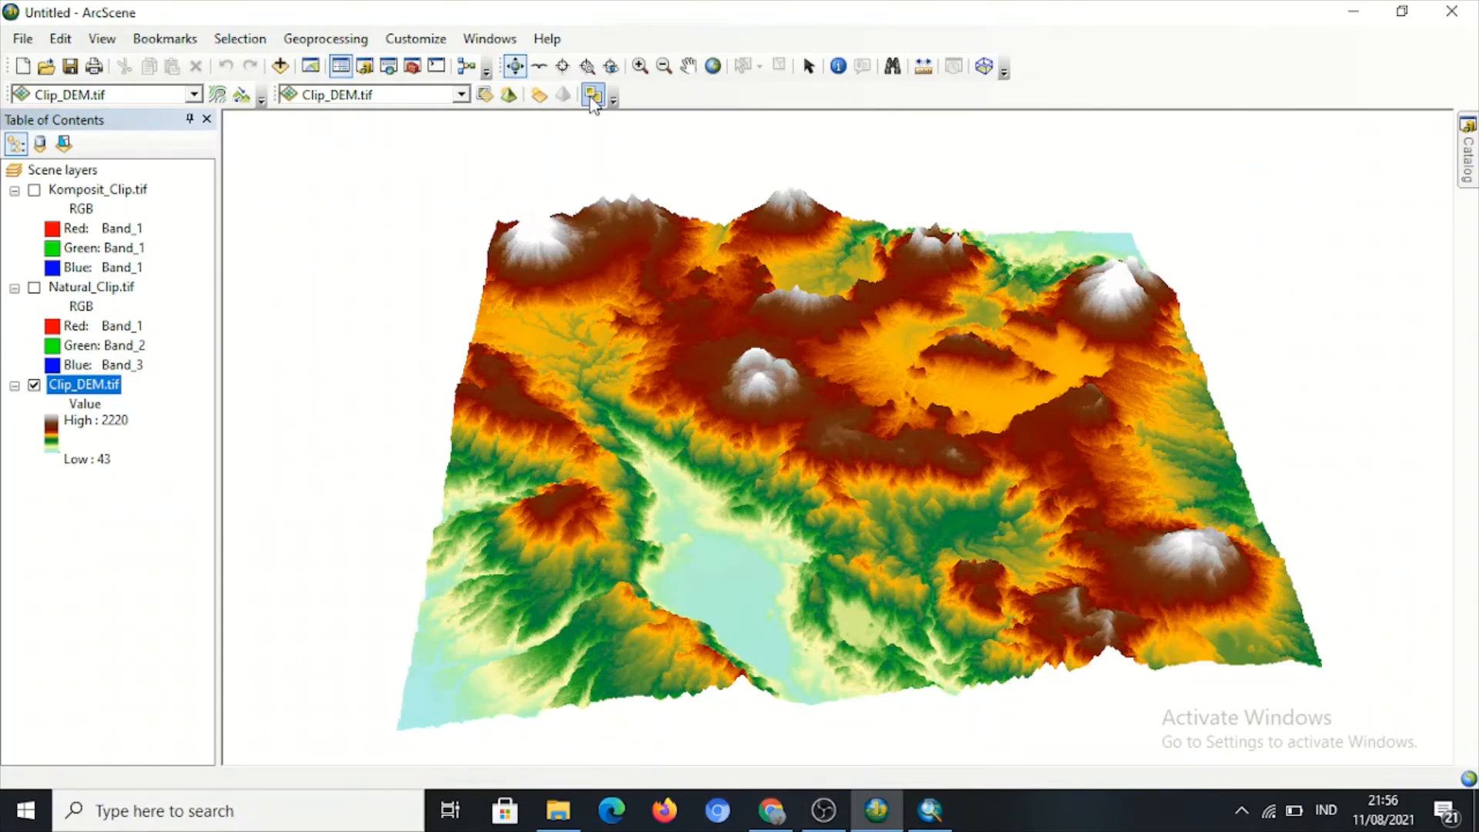
pyautogui.click(539, 97)
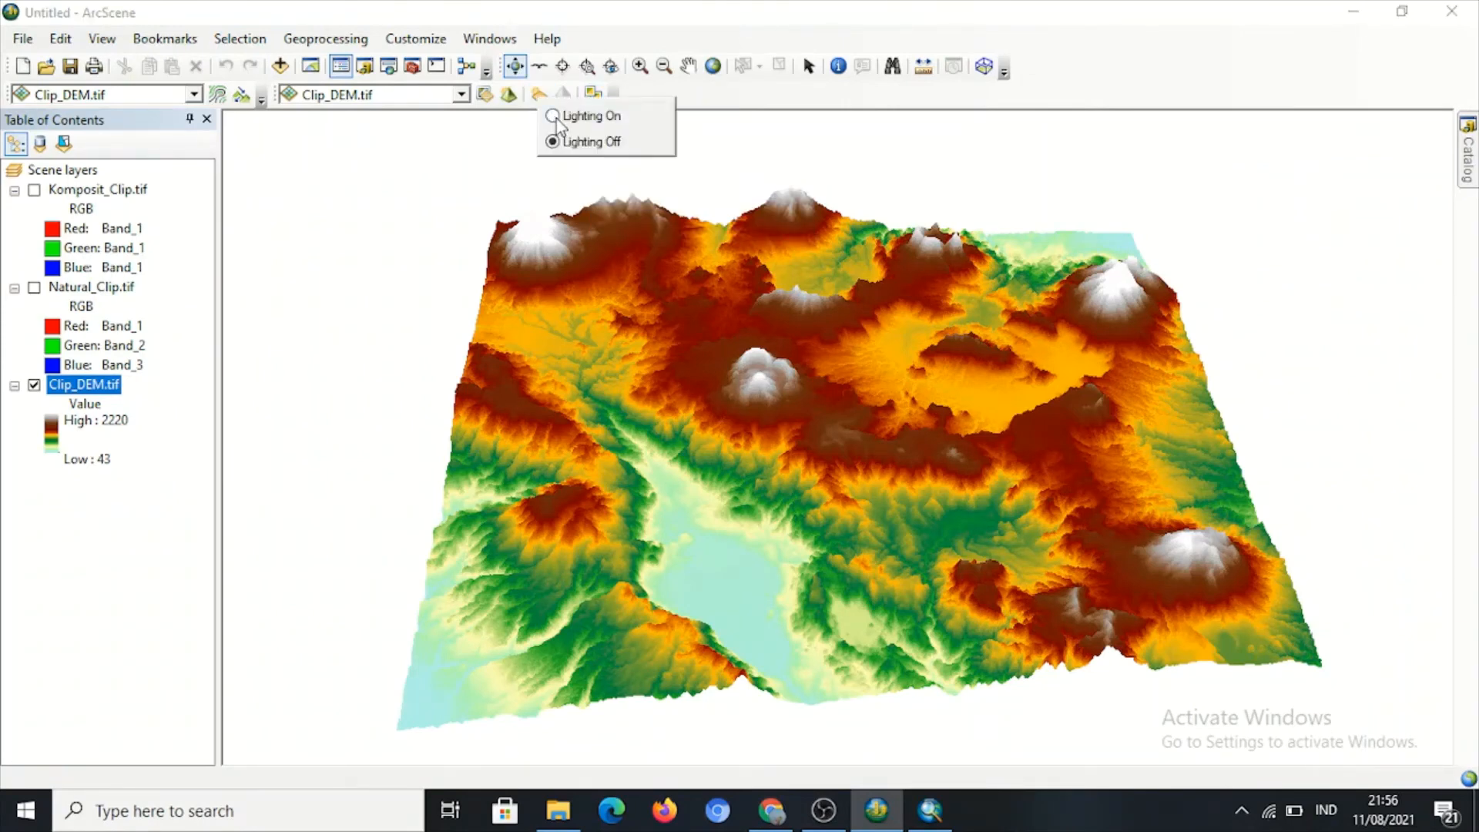
pyautogui.click(553, 117)
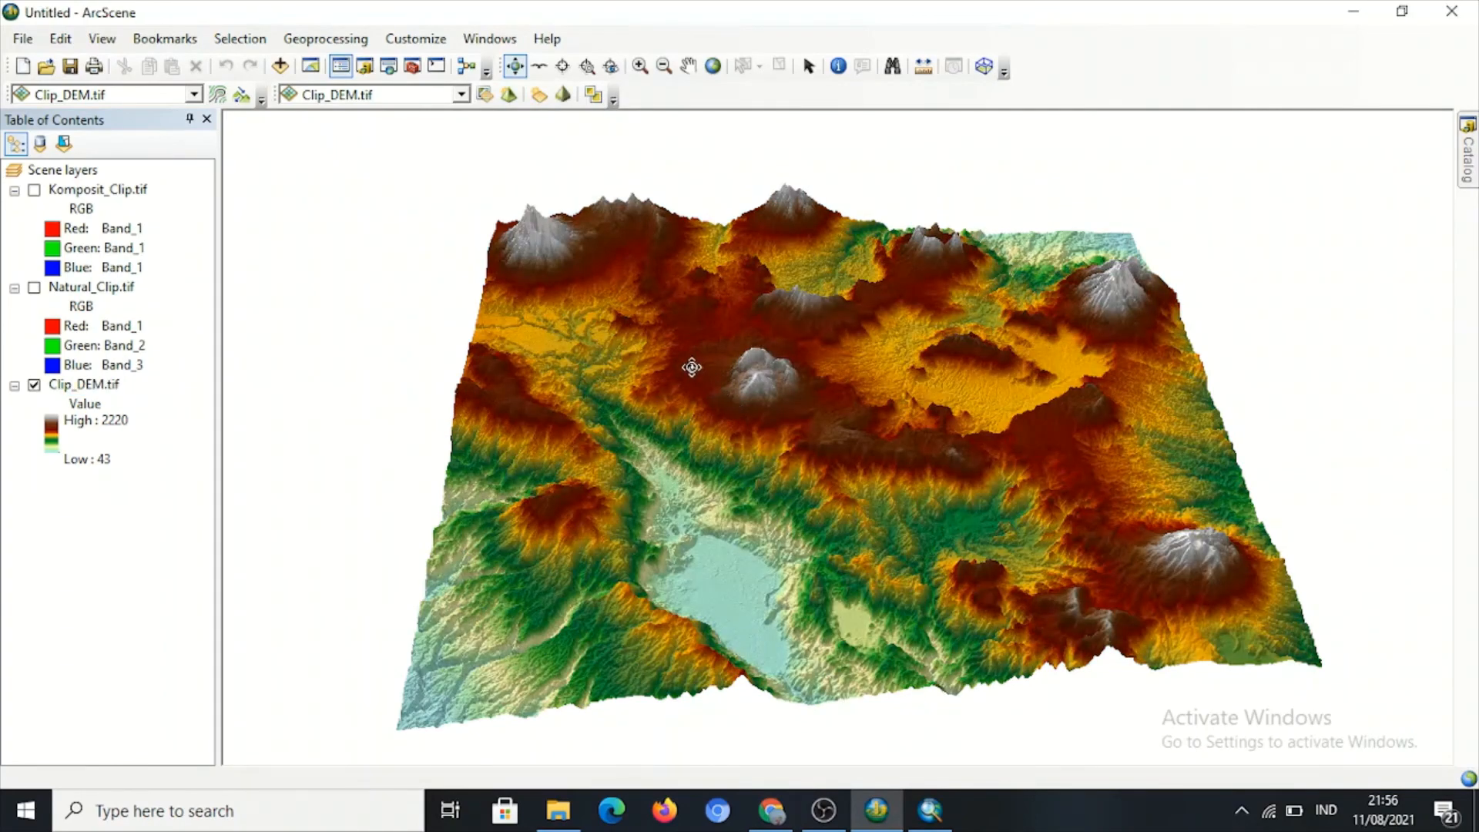
pyautogui.moveTo(692, 368); pyautogui.dragTo(959, 564)
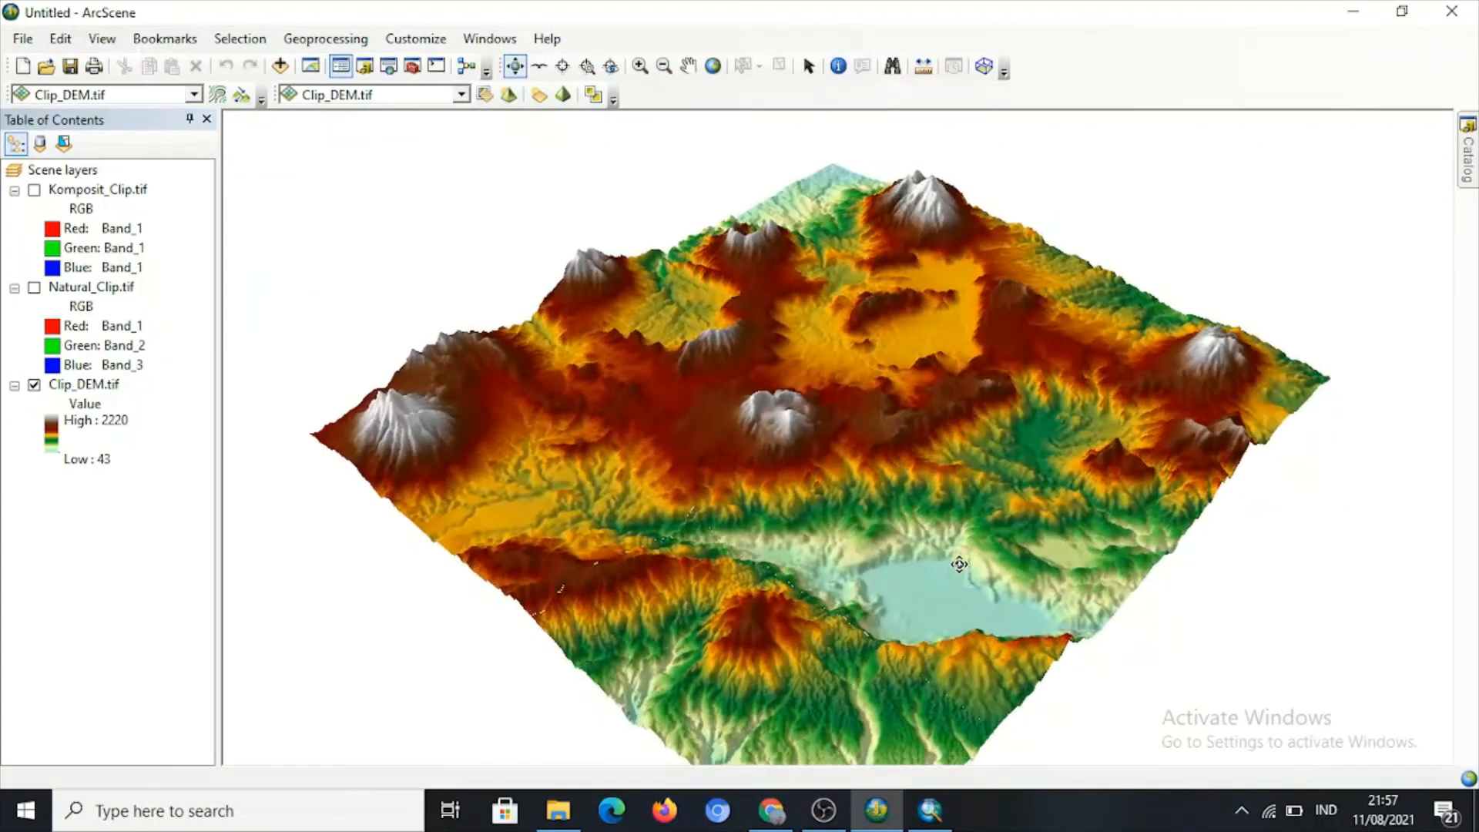
pyautogui.moveTo(855, 558); pyautogui.dragTo(911, 491)
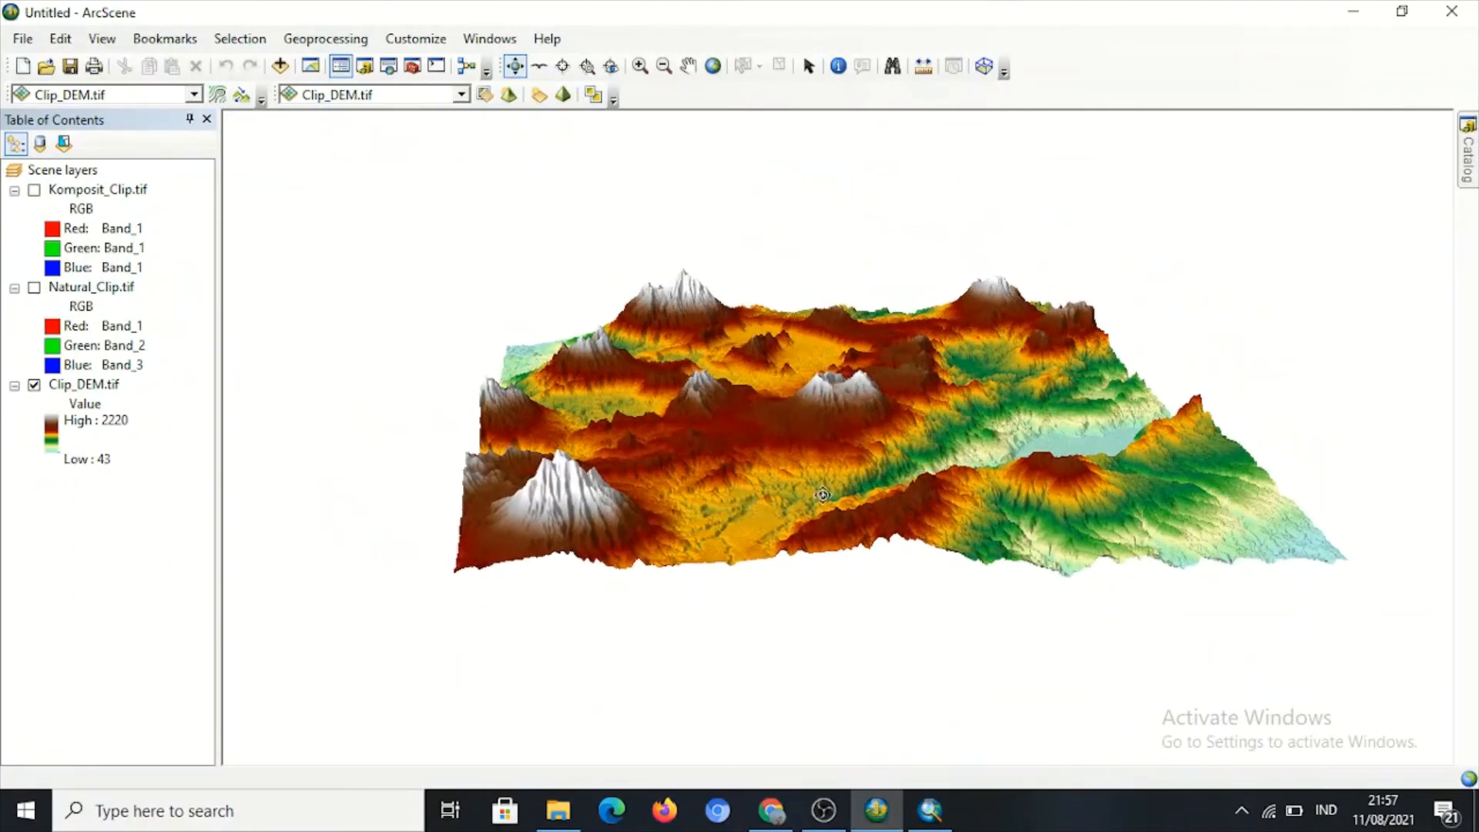
# Add the AOI Daerah Lampung.shp shapefile from the Video Yt 1 folder to the scene.
pyautogui.click(278, 67)
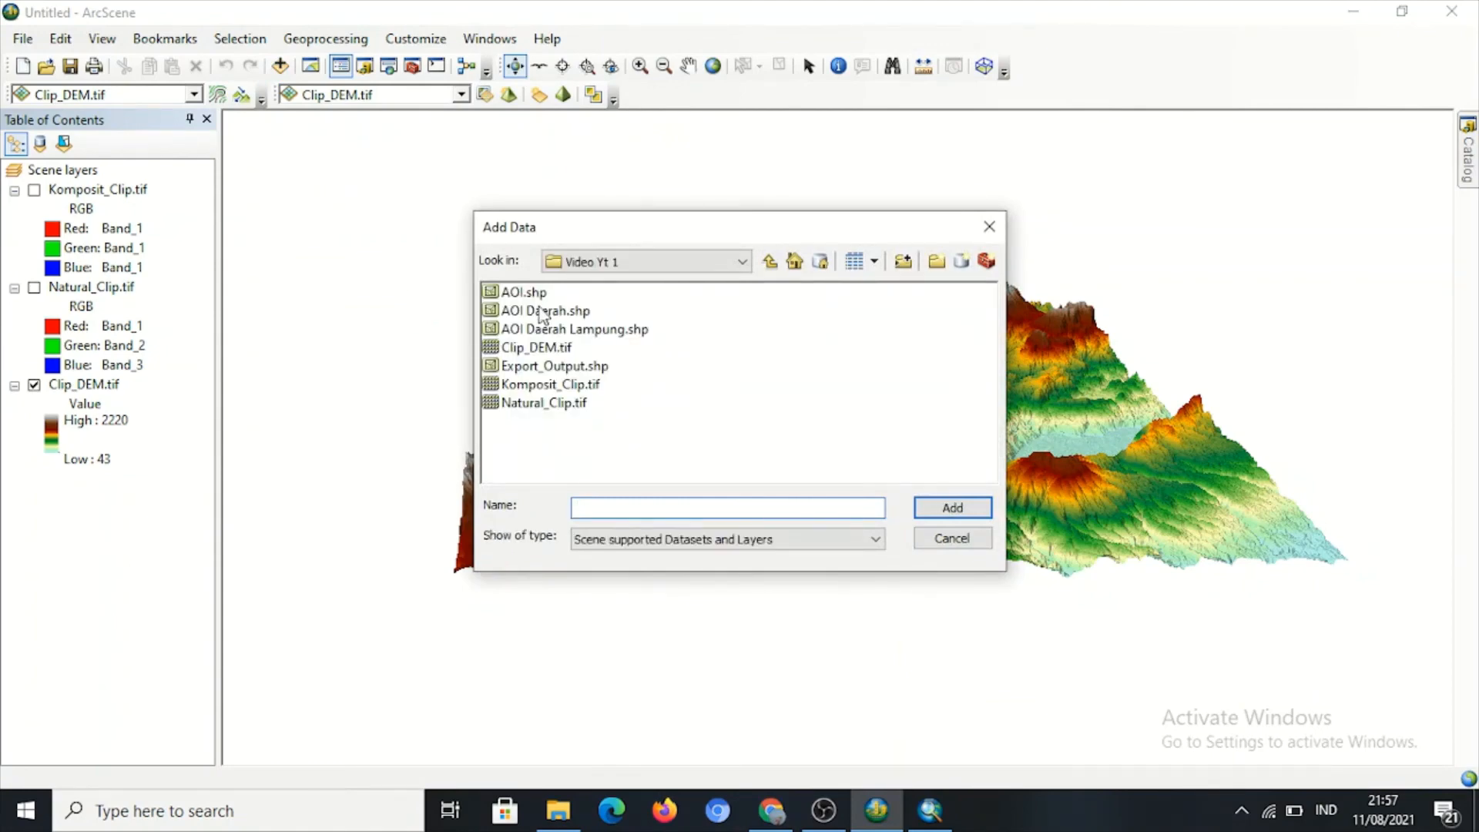
pyautogui.click(555, 331)
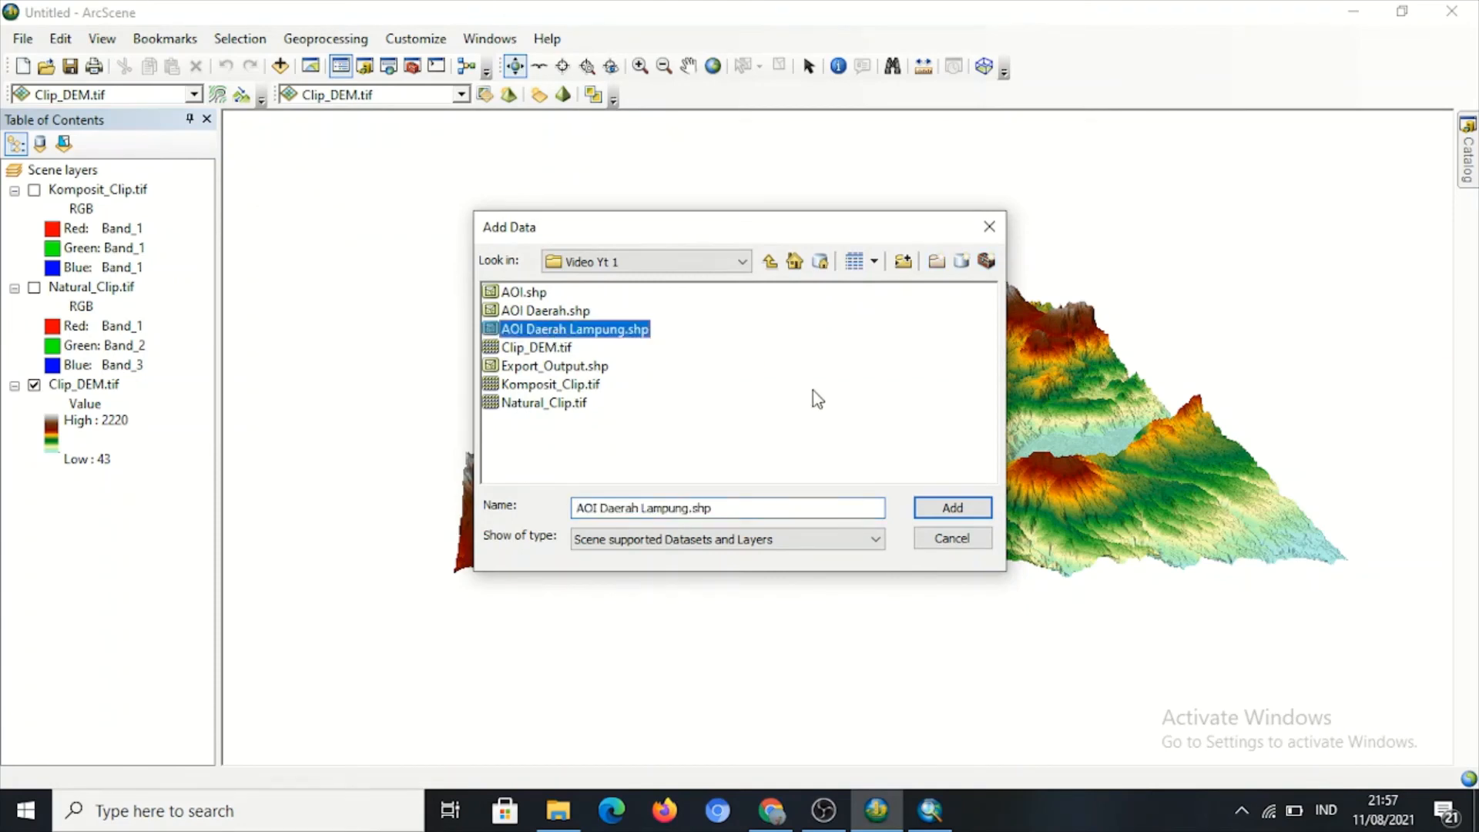
pyautogui.click(952, 507)
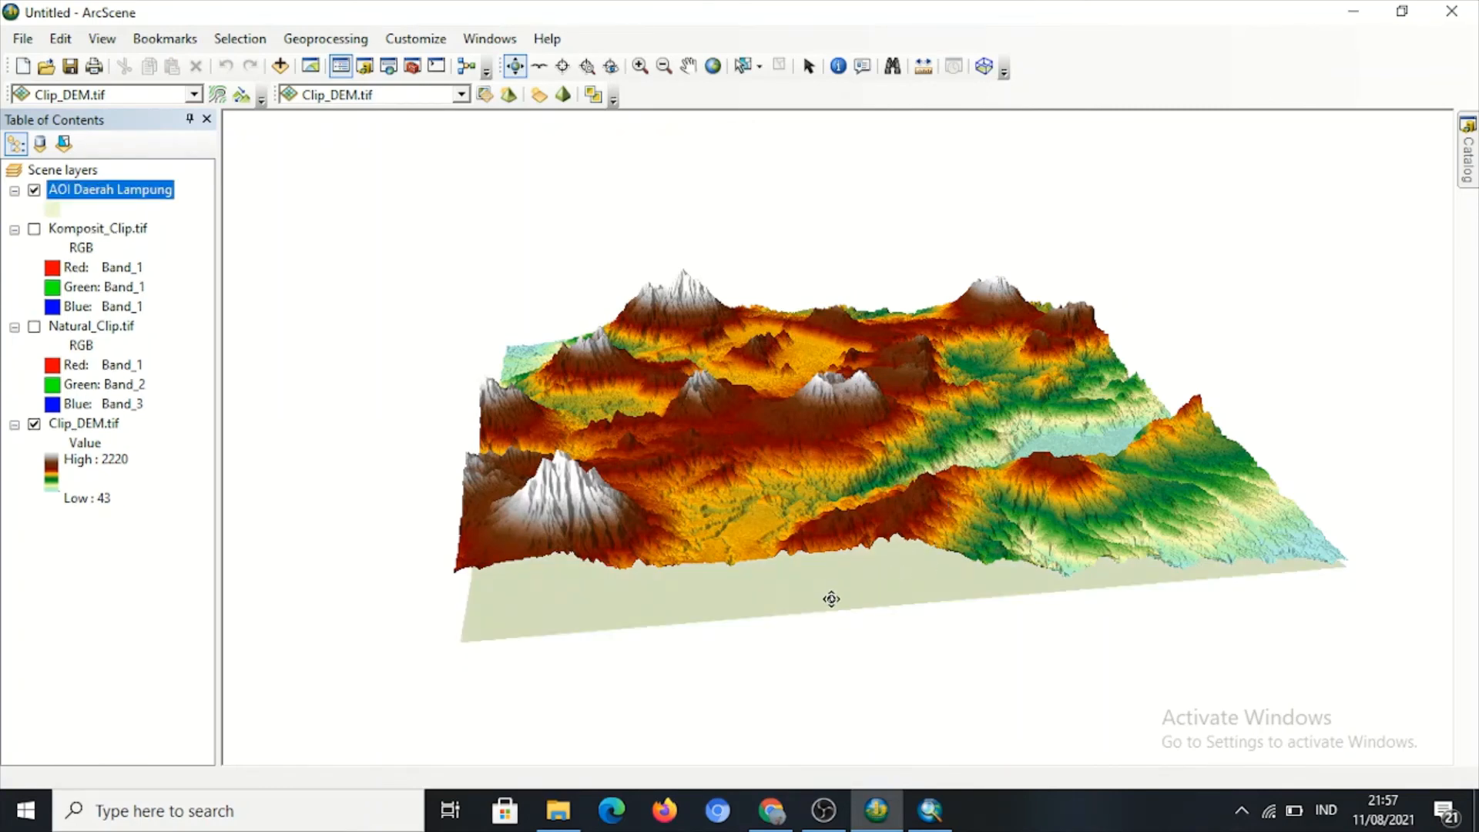
pyautogui.moveTo(831, 599); pyautogui.dragTo(1019, 626)
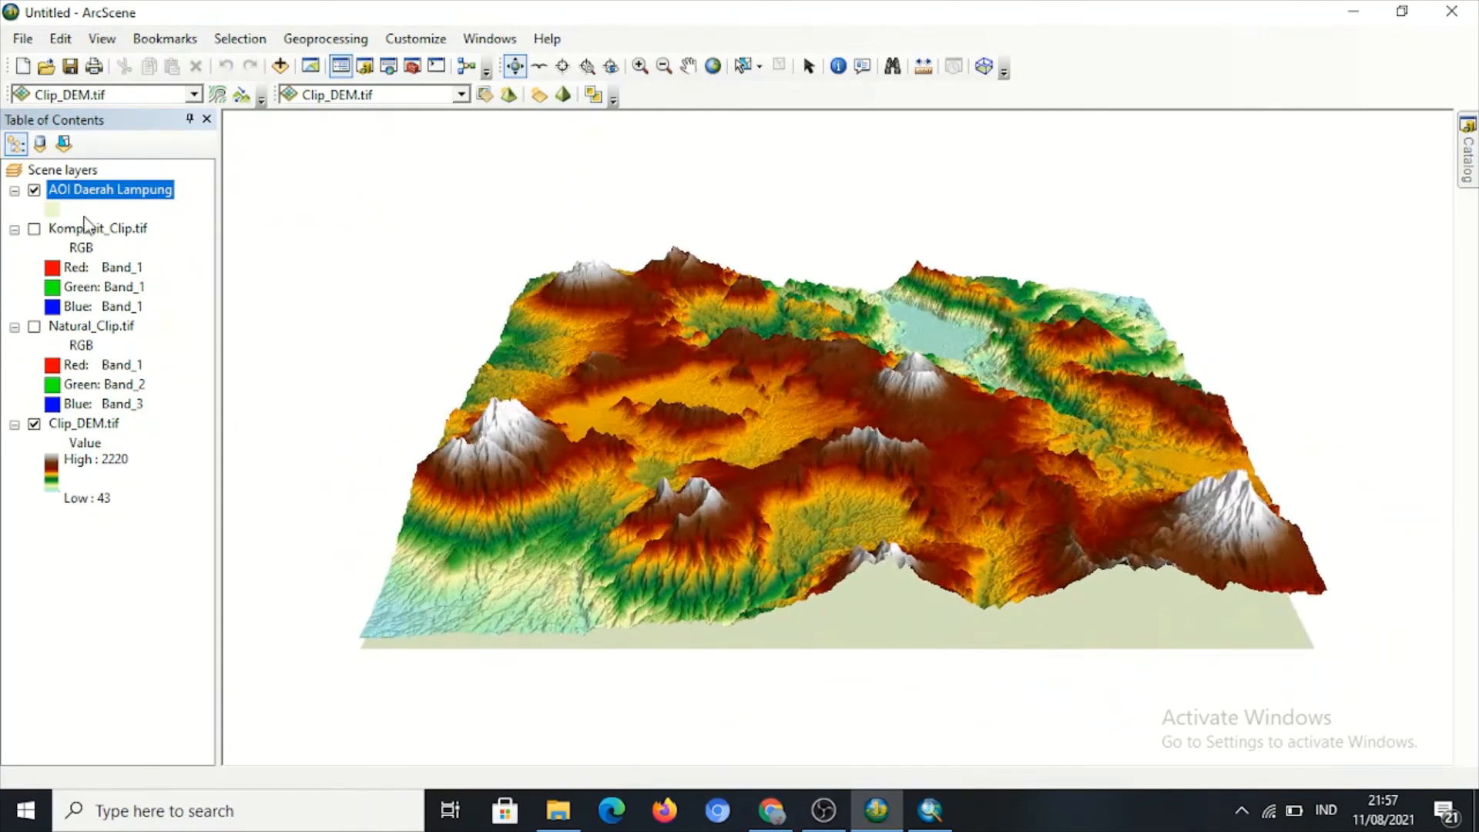
# Change the AOI Daerah Lampung polygon's fill symbol to Day Lily Green.
pyautogui.click(49, 210)
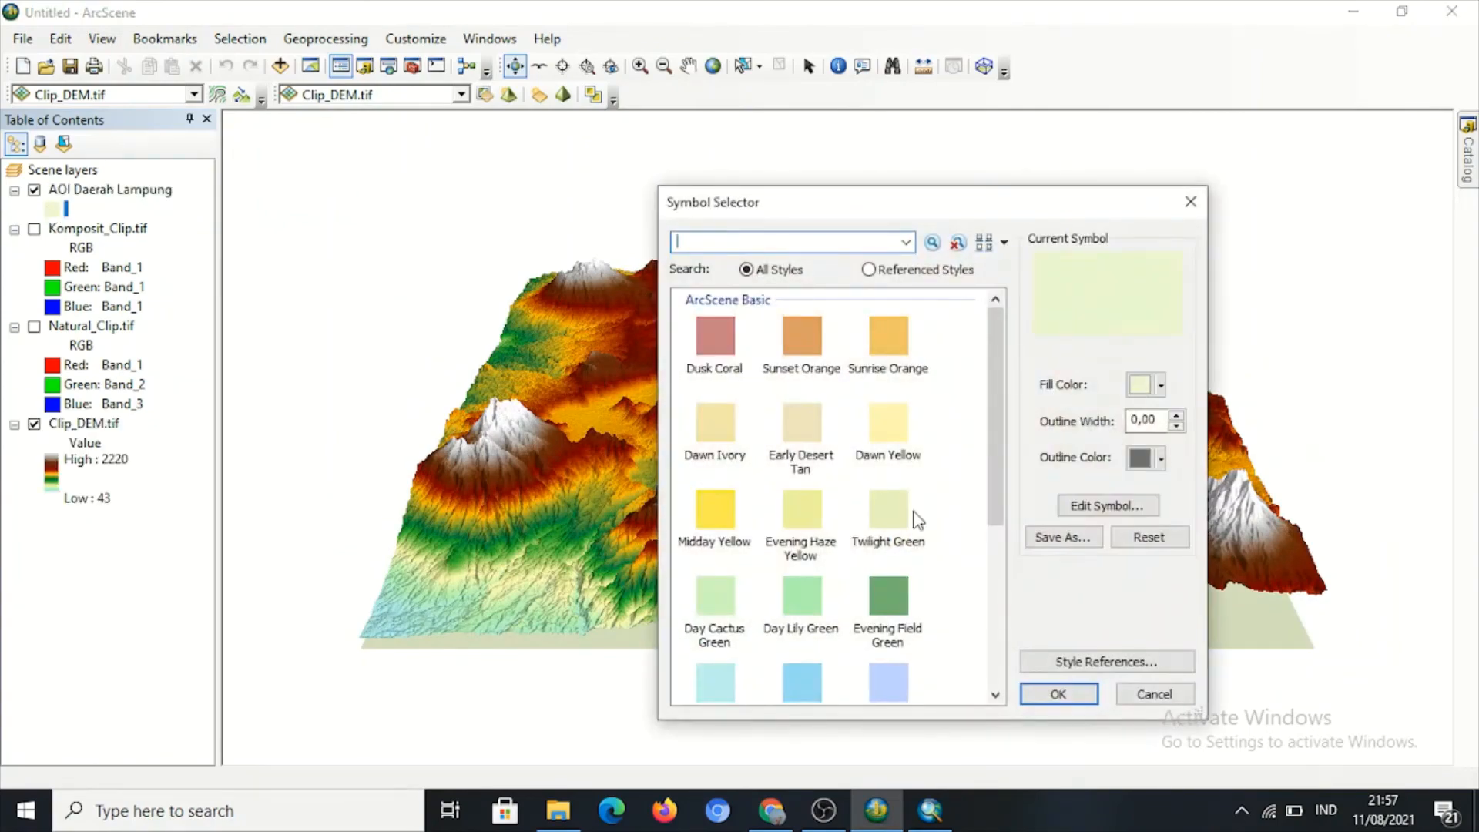
pyautogui.click(808, 605)
pyautogui.click(1056, 695)
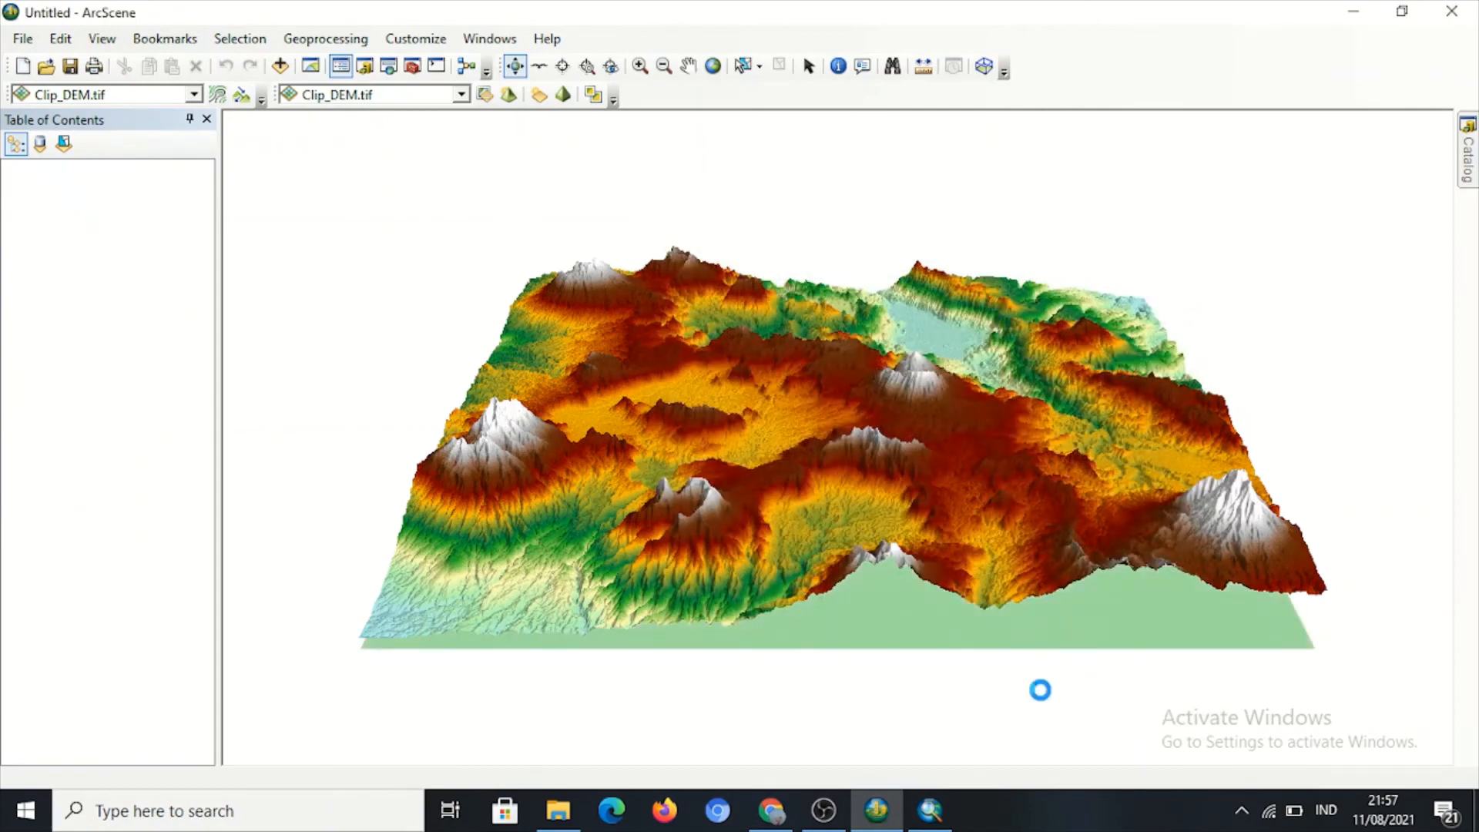
# Hide the Clip_DEM.tif layer so that only the AOI Daerah Lampung polygon is displayed.
pyautogui.moveTo(1017, 563); pyautogui.dragTo(479, 550)
pyautogui.moveTo(794, 479); pyautogui.dragTo(821, 402)
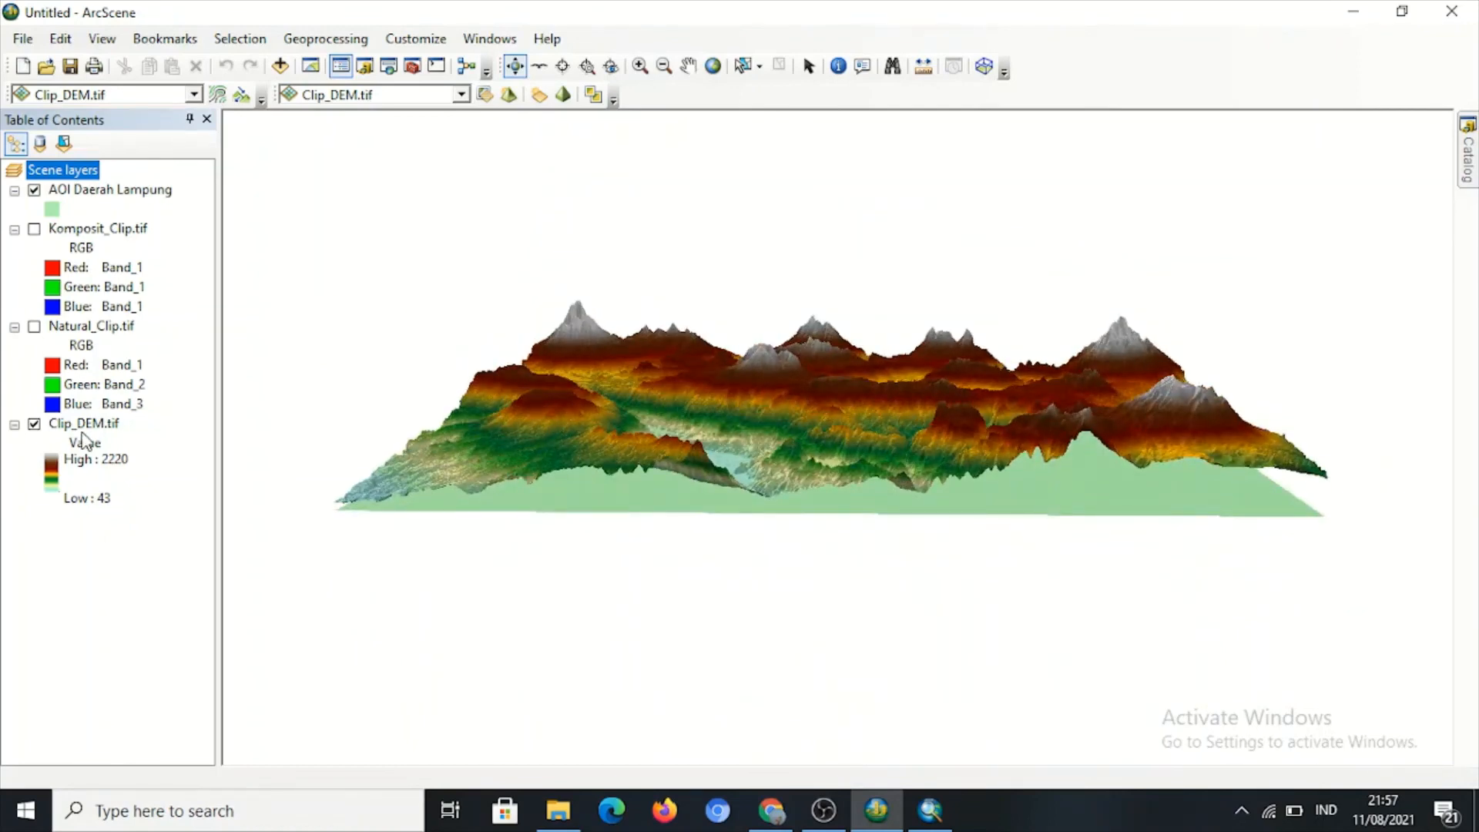
pyautogui.click(34, 424)
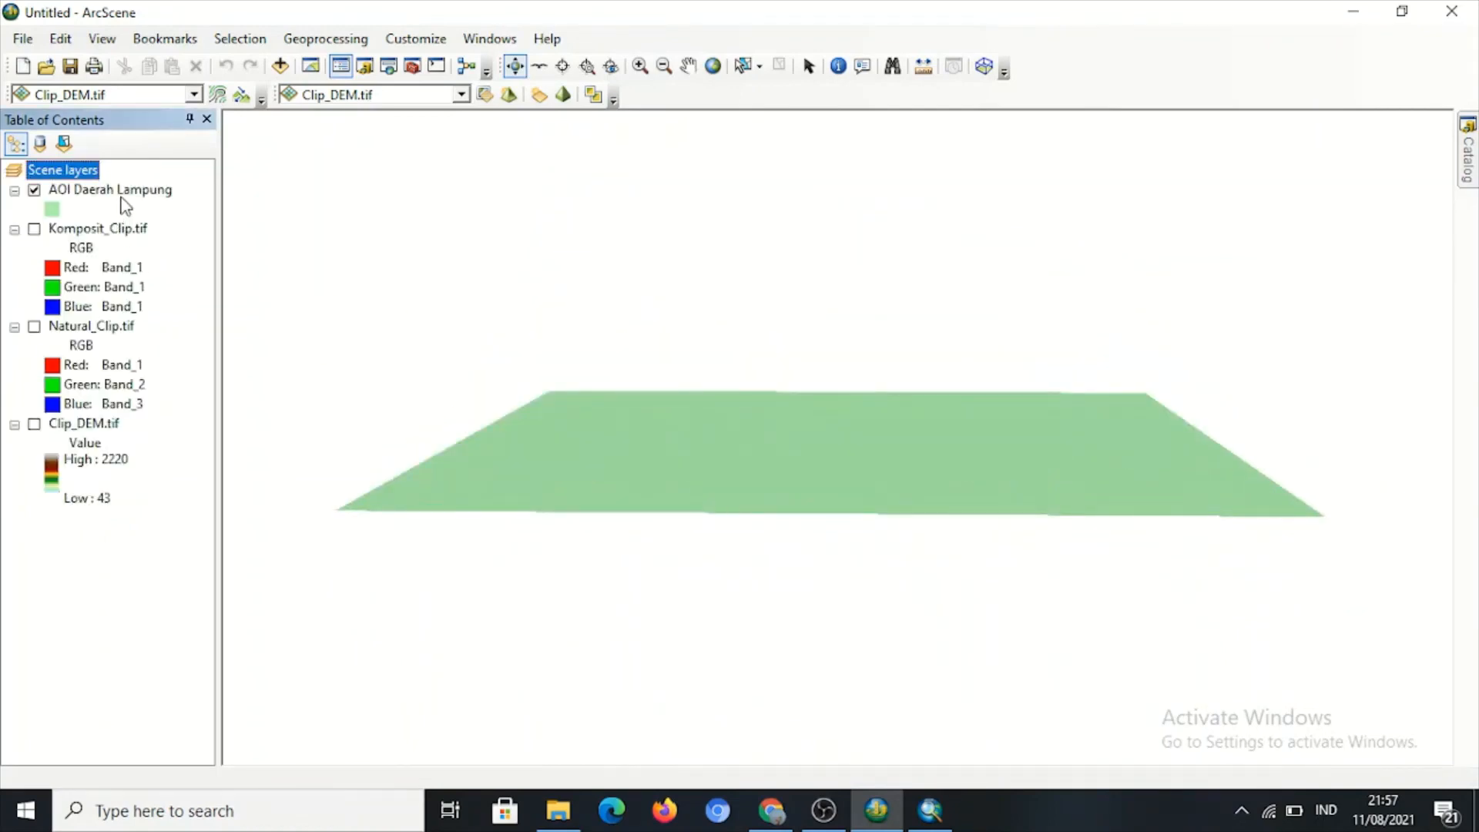
# Set the AOI Daerah Lampung layer's base heights to float on the custom elevation surface already specified for it.
pyautogui.click(121, 196)
pyautogui.rightClick(125, 205)
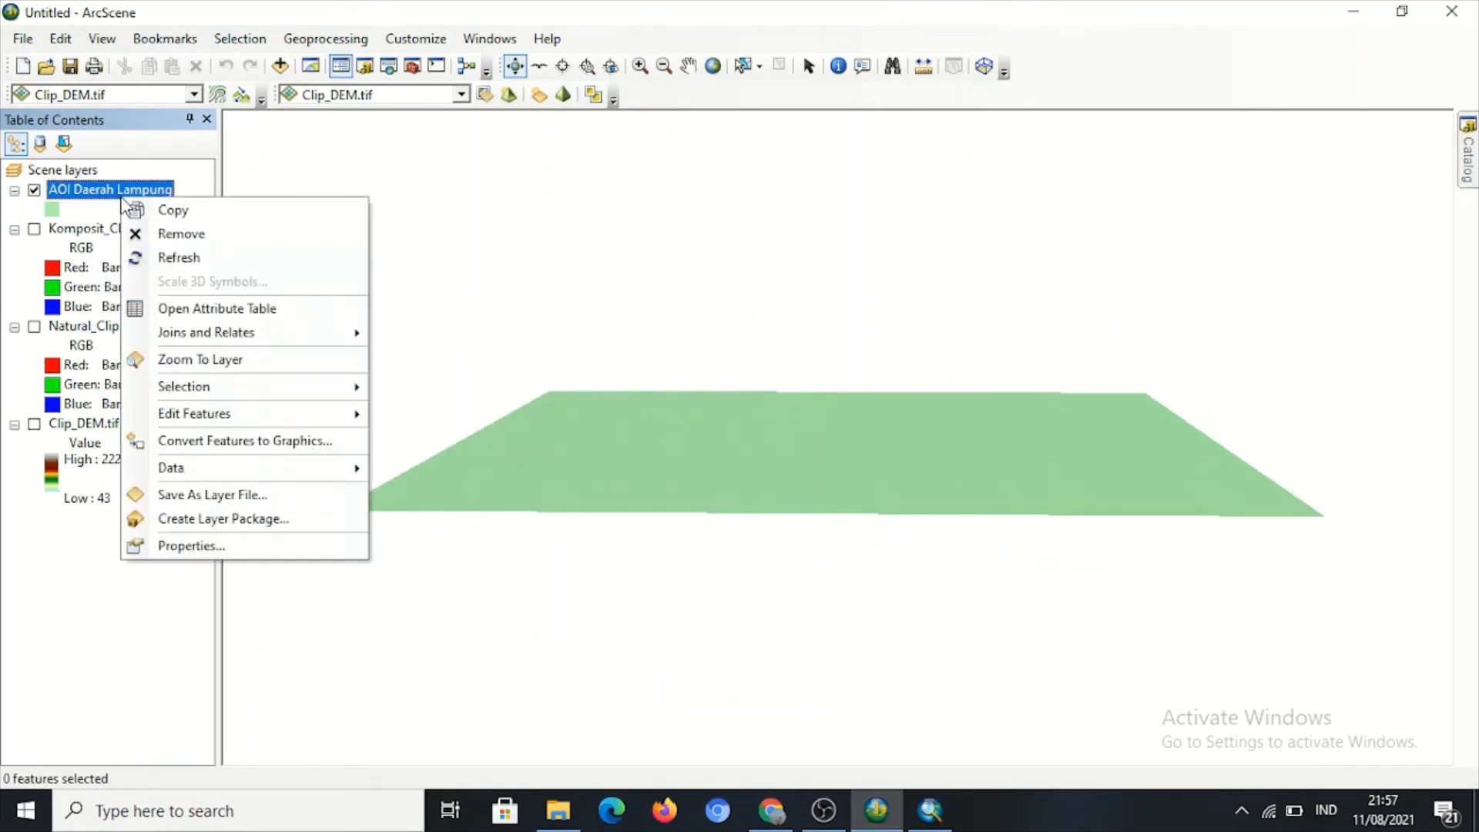
pyautogui.click(293, 547)
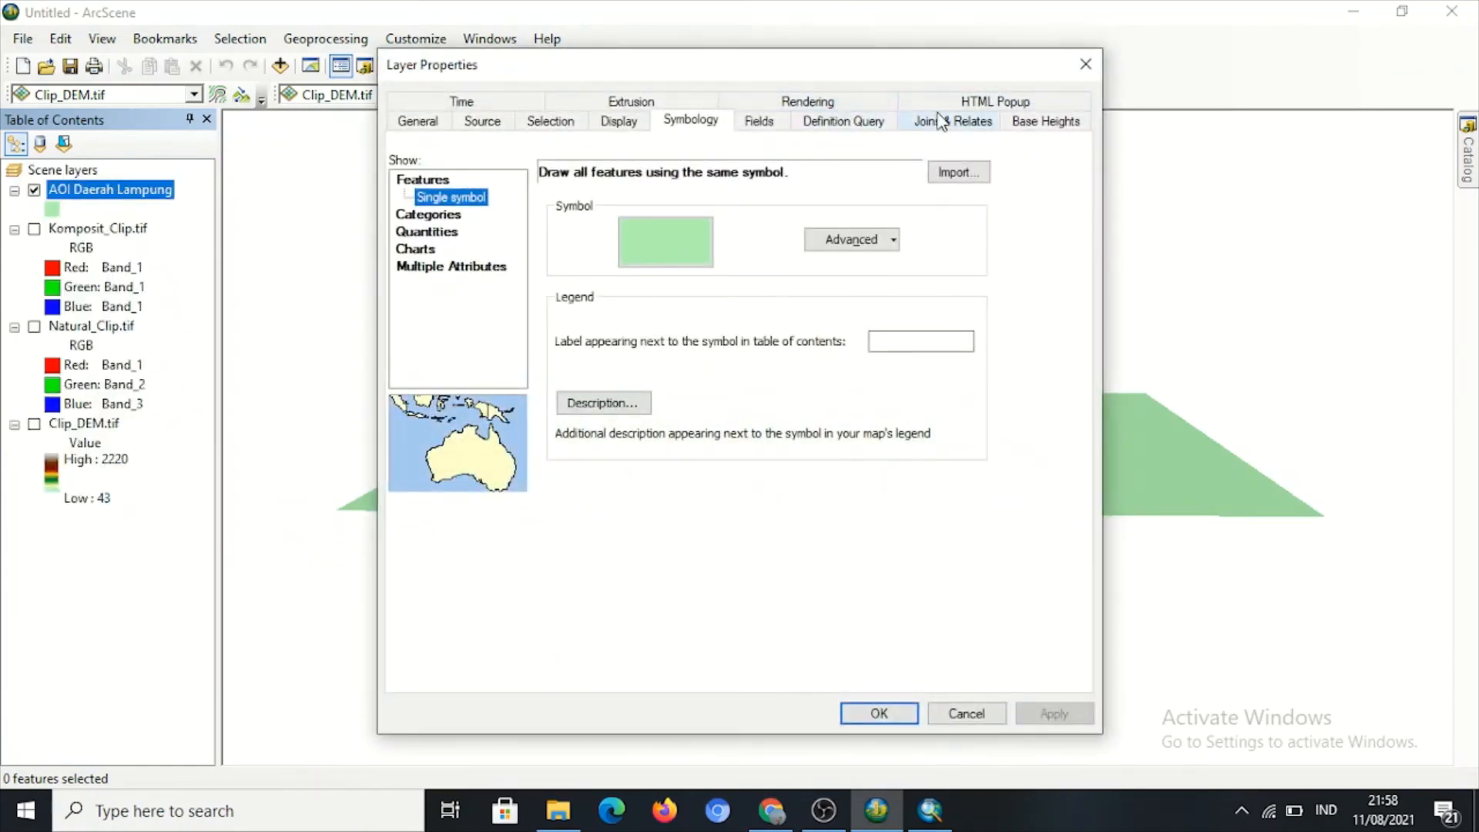
pyautogui.click(1046, 123)
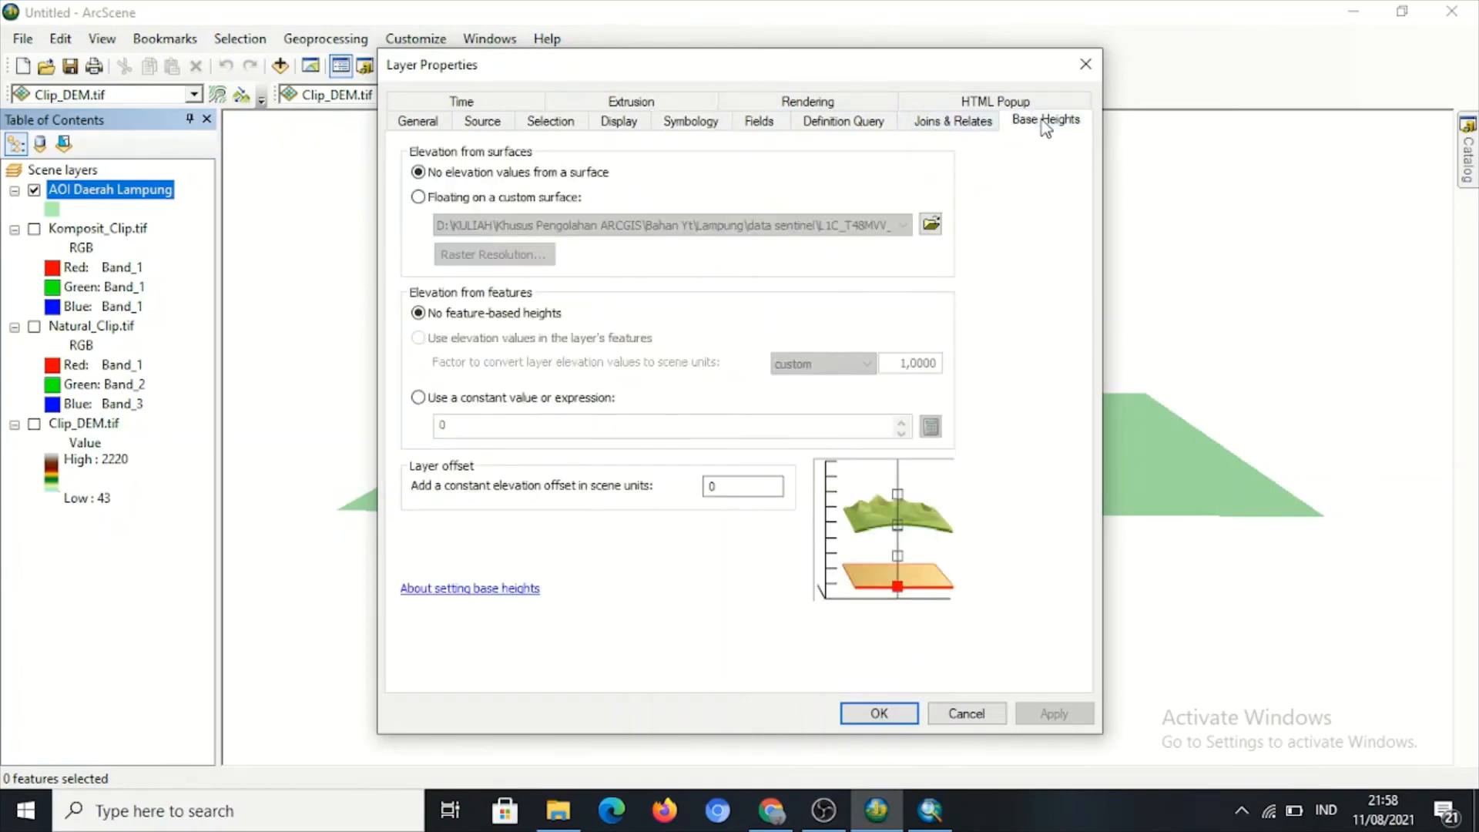
pyautogui.click(418, 197)
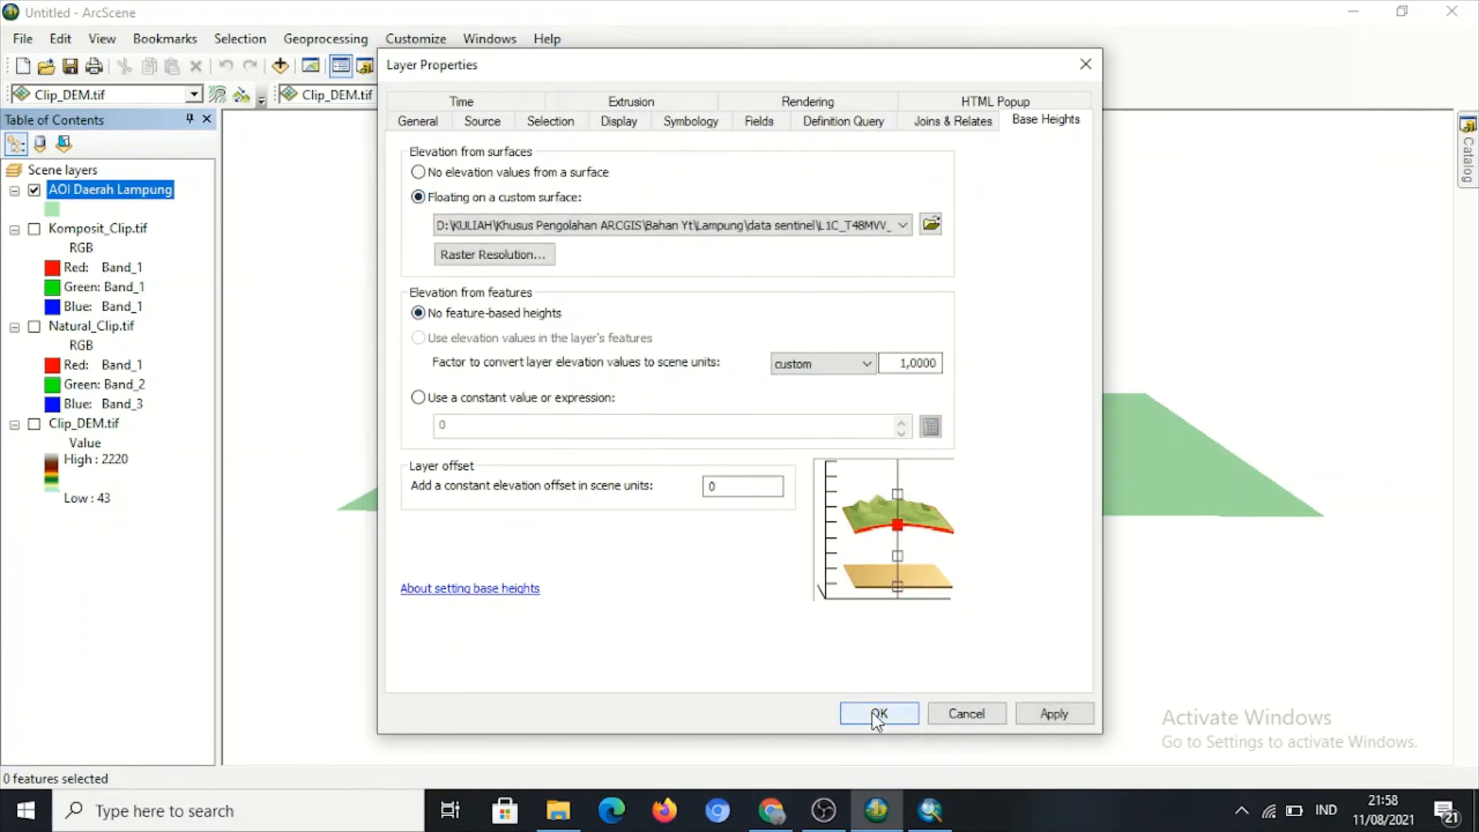
pyautogui.click(1045, 713)
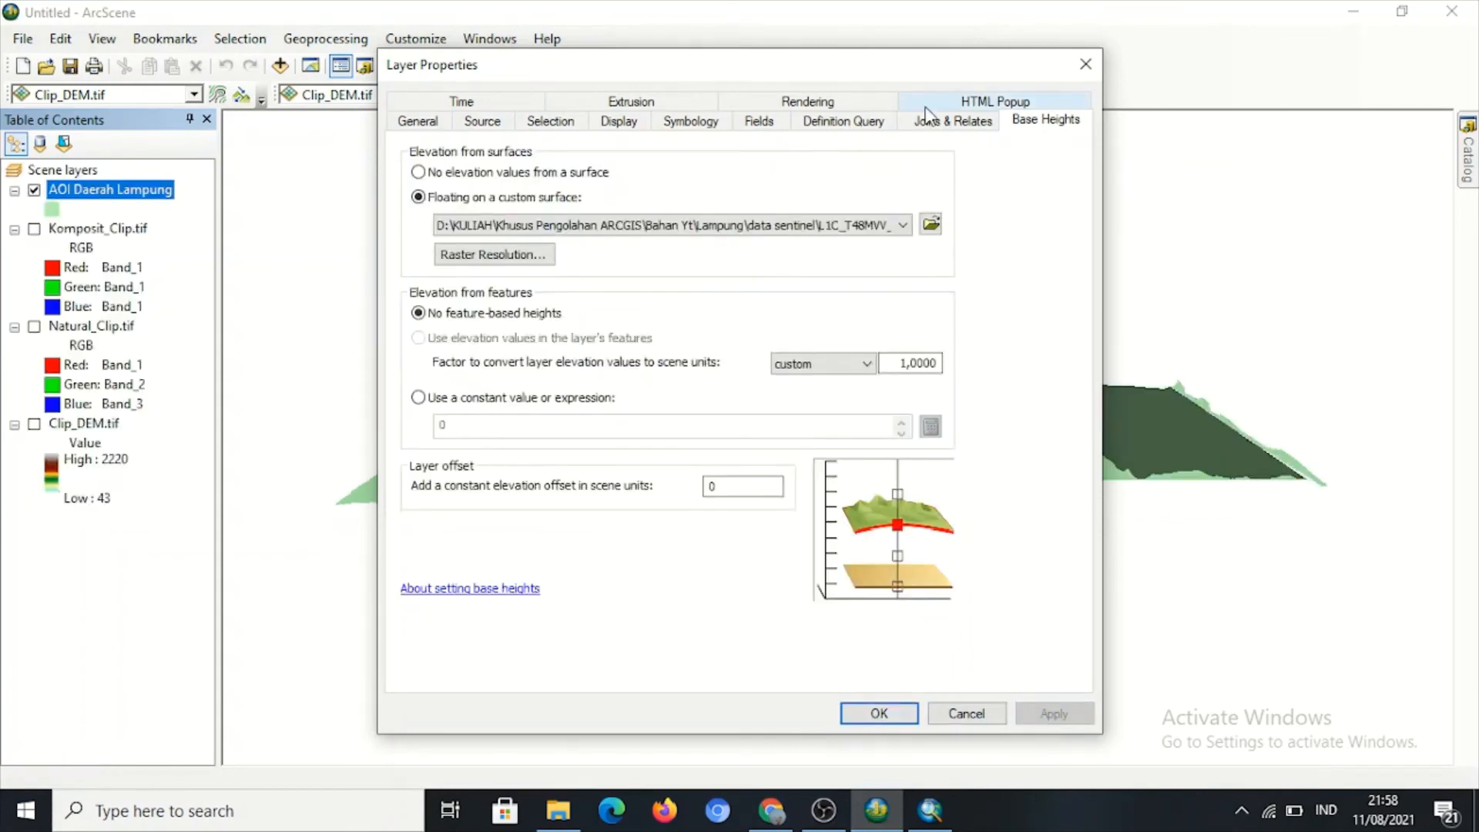
pyautogui.moveTo(913, 71); pyautogui.dragTo(1291, 31)
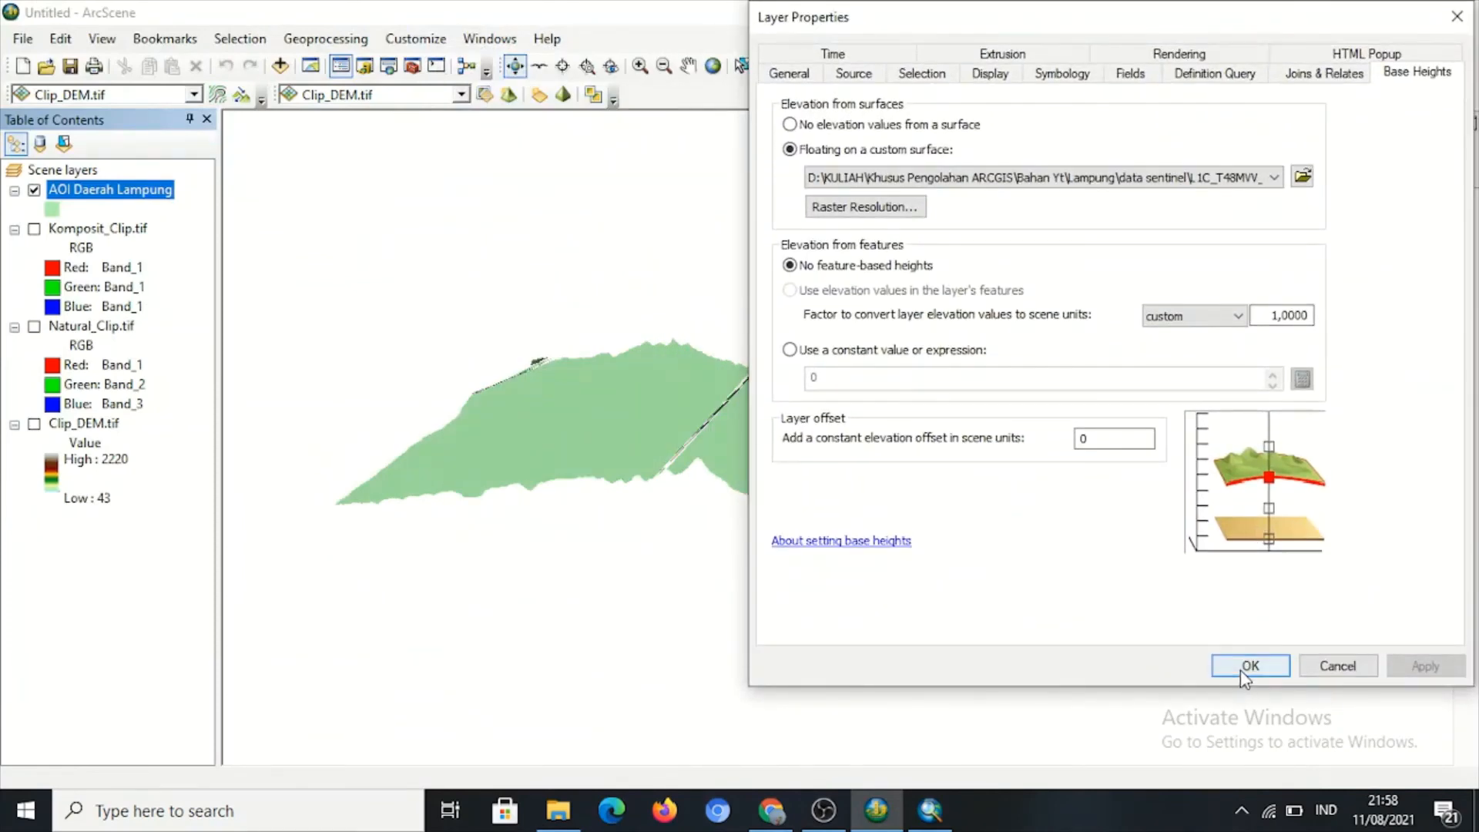
pyautogui.click(1245, 668)
pyautogui.moveTo(797, 413); pyautogui.dragTo(872, 420)
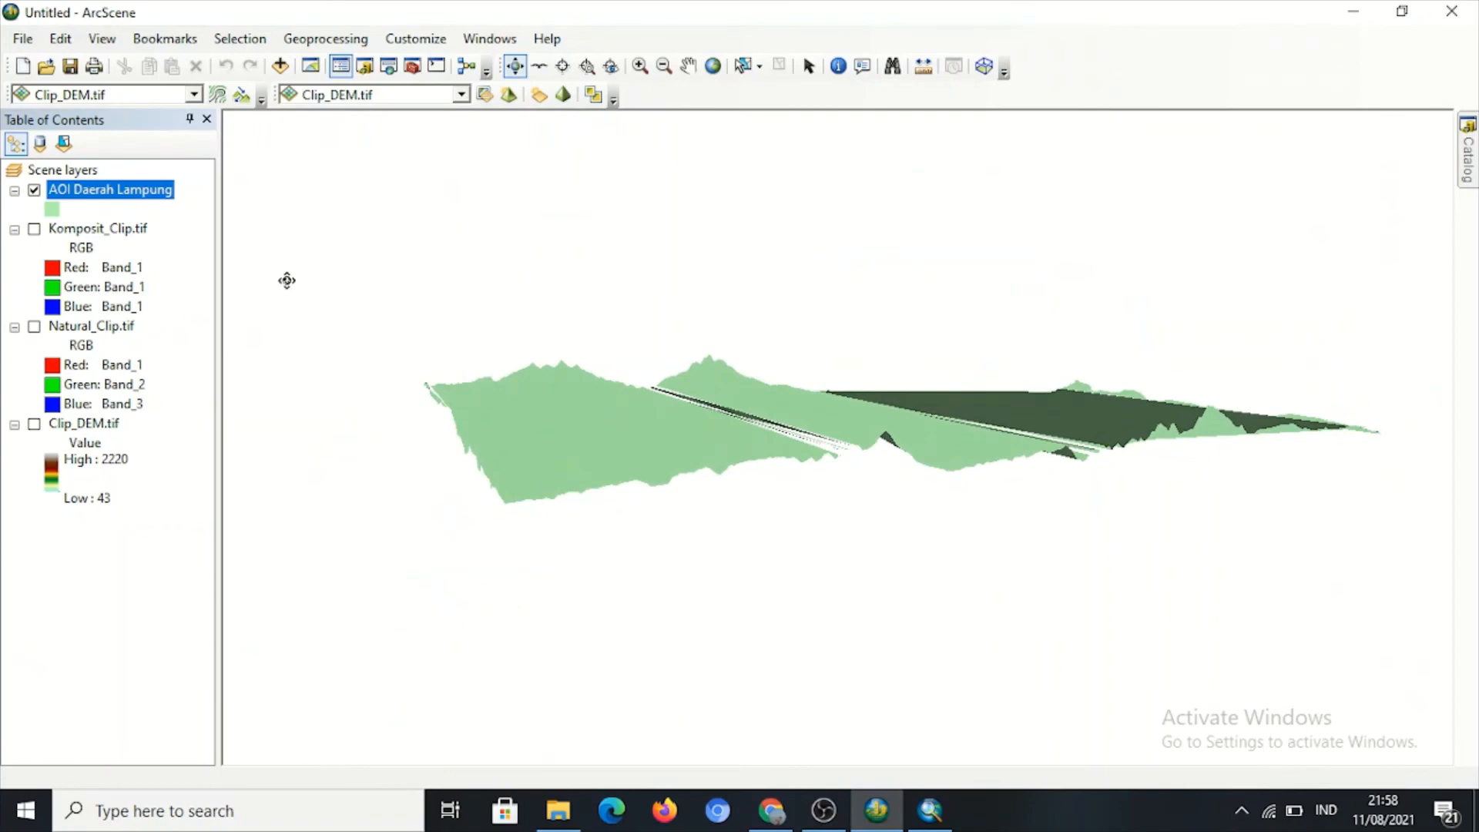
# Display the Clip_DEM.tif layer together with the AOI Daerah Lampung polygon and examine how they overlap from several angles.
pyautogui.click(33, 424)
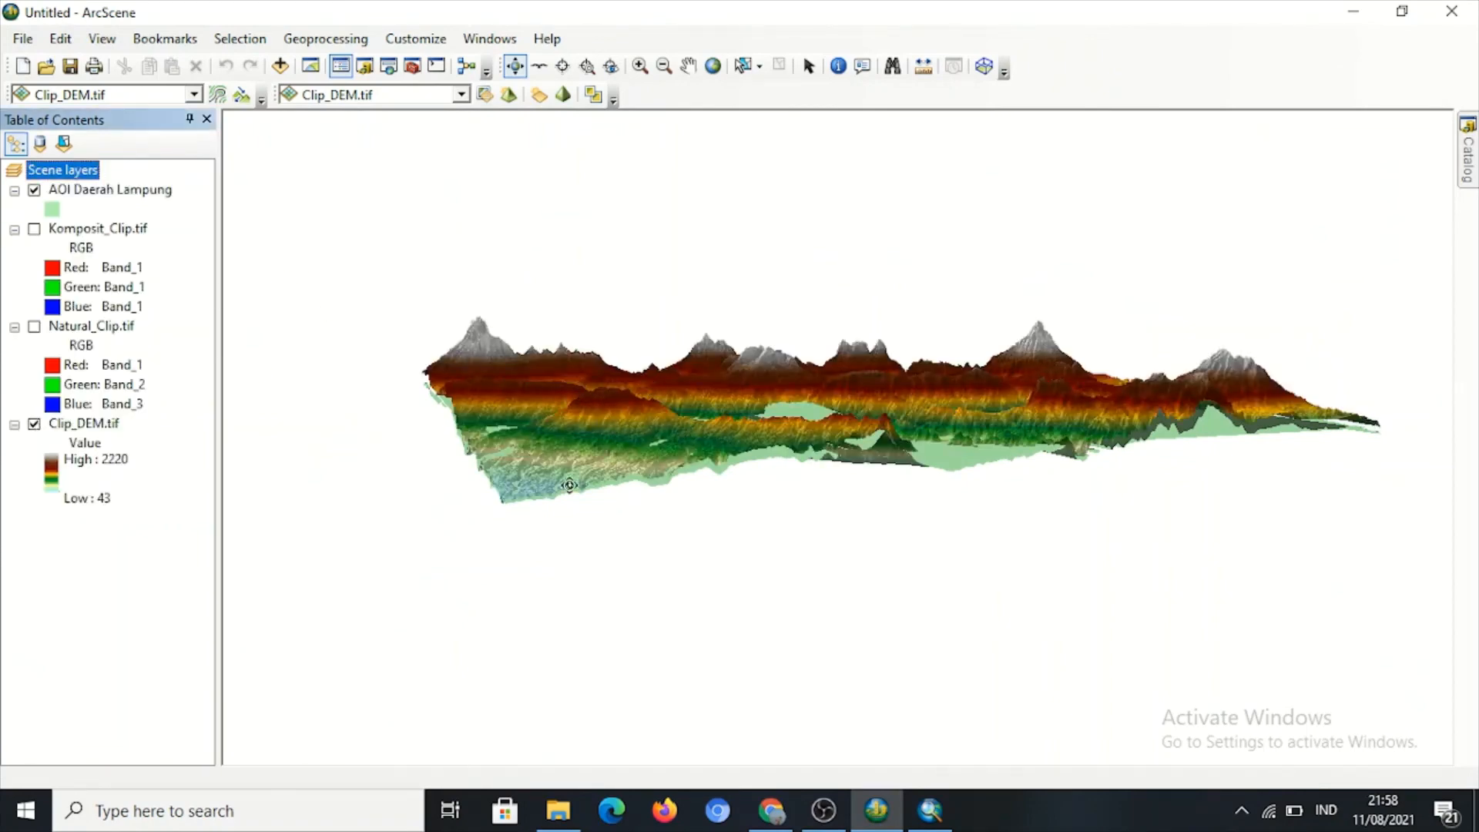
pyautogui.moveTo(573, 484); pyautogui.dragTo(643, 465)
pyautogui.moveTo(689, 523); pyautogui.dragTo(541, 493)
pyautogui.moveTo(578, 585); pyautogui.dragTo(960, 507)
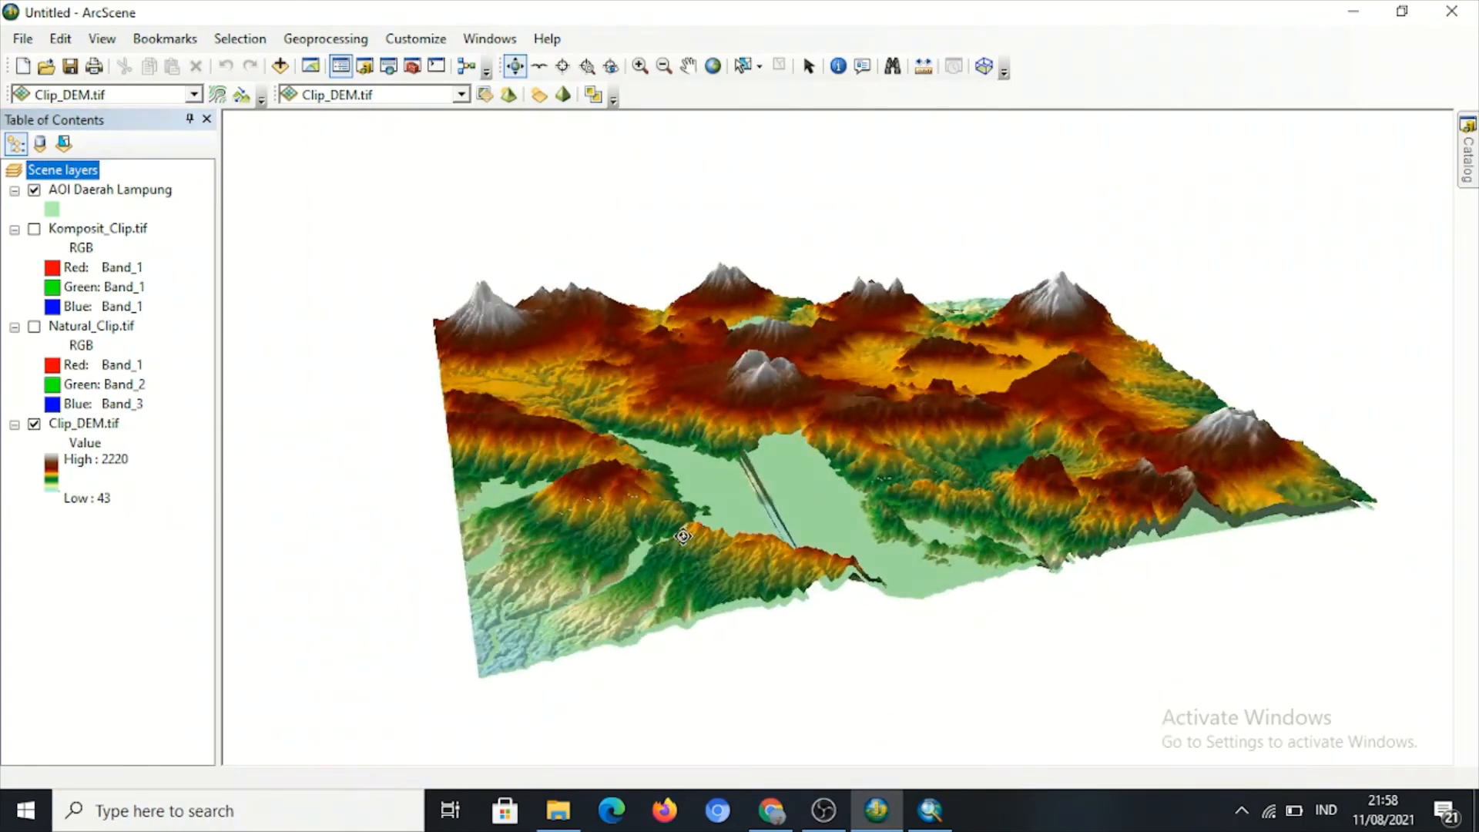
pyautogui.moveTo(685, 537); pyautogui.dragTo(712, 468)
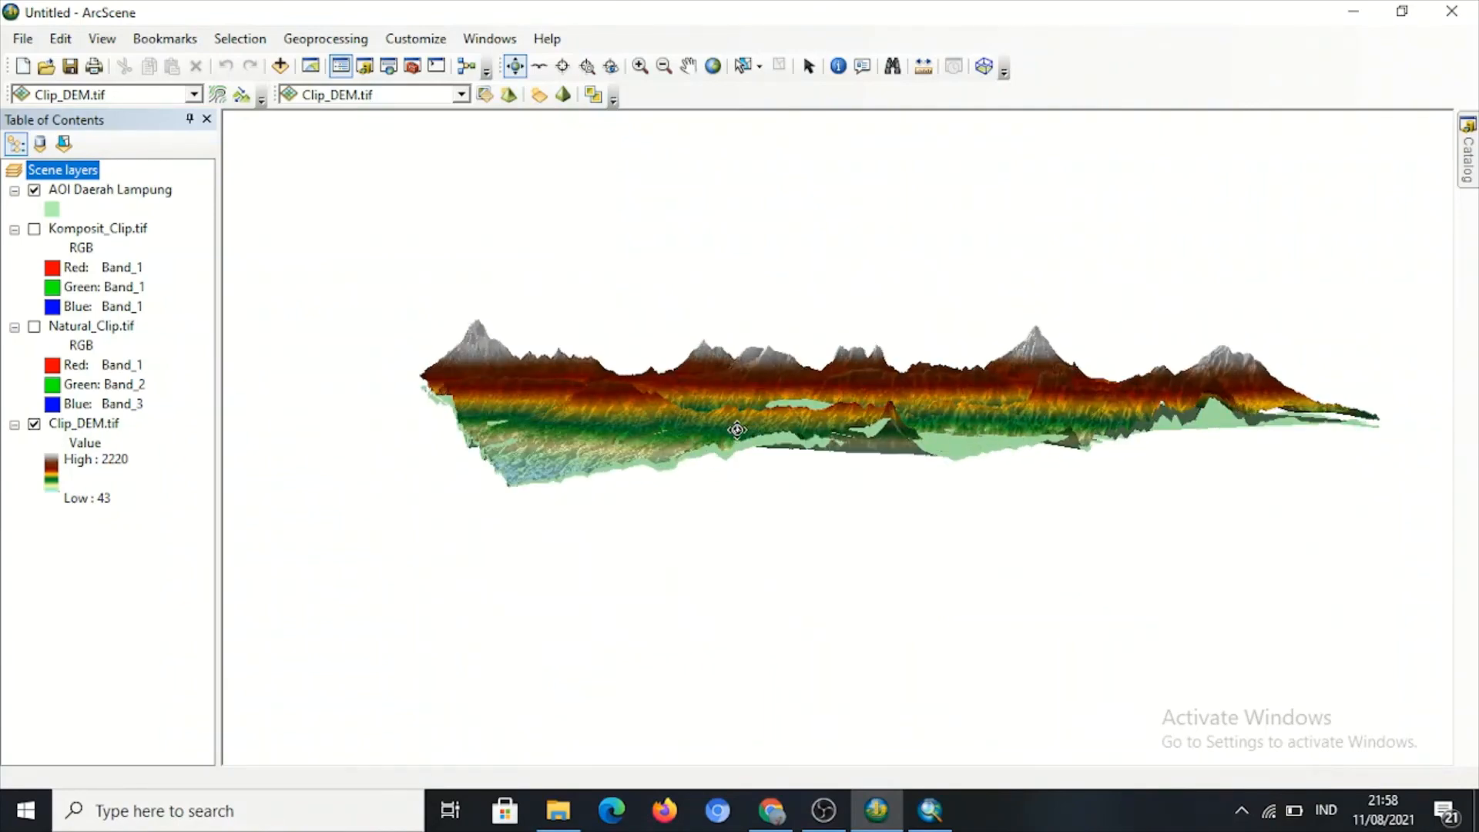
pyautogui.moveTo(890, 439); pyautogui.dragTo(1098, 426)
pyautogui.moveTo(880, 393); pyautogui.dragTo(860, 354)
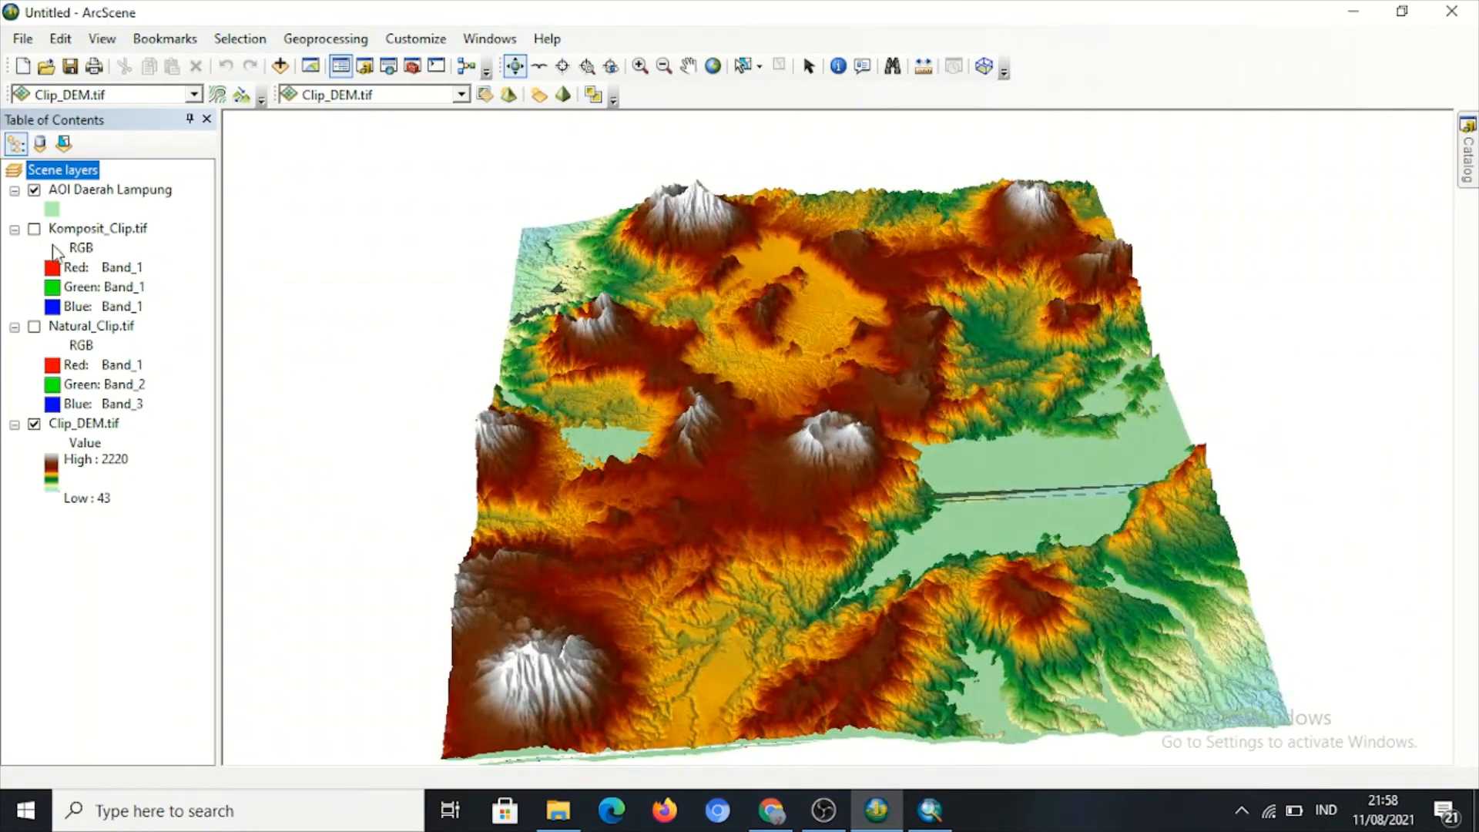
# Change the AOI Daerah Lampung polygon's fill symbol to Early Sky Blue and check it against the terrain.
pyautogui.doubleClick(53, 210)
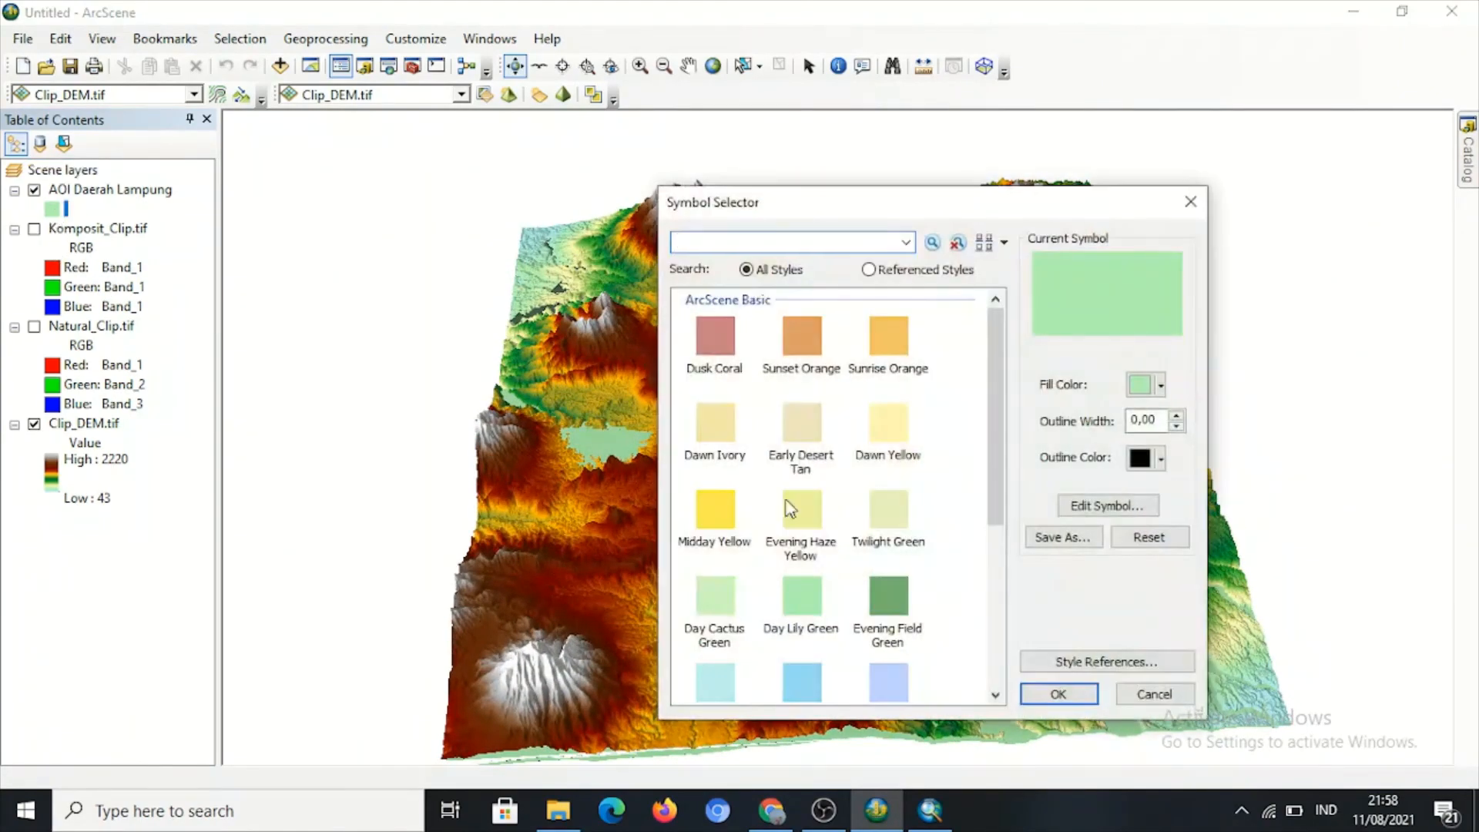
pyautogui.scroll(-3, 1000, 437)
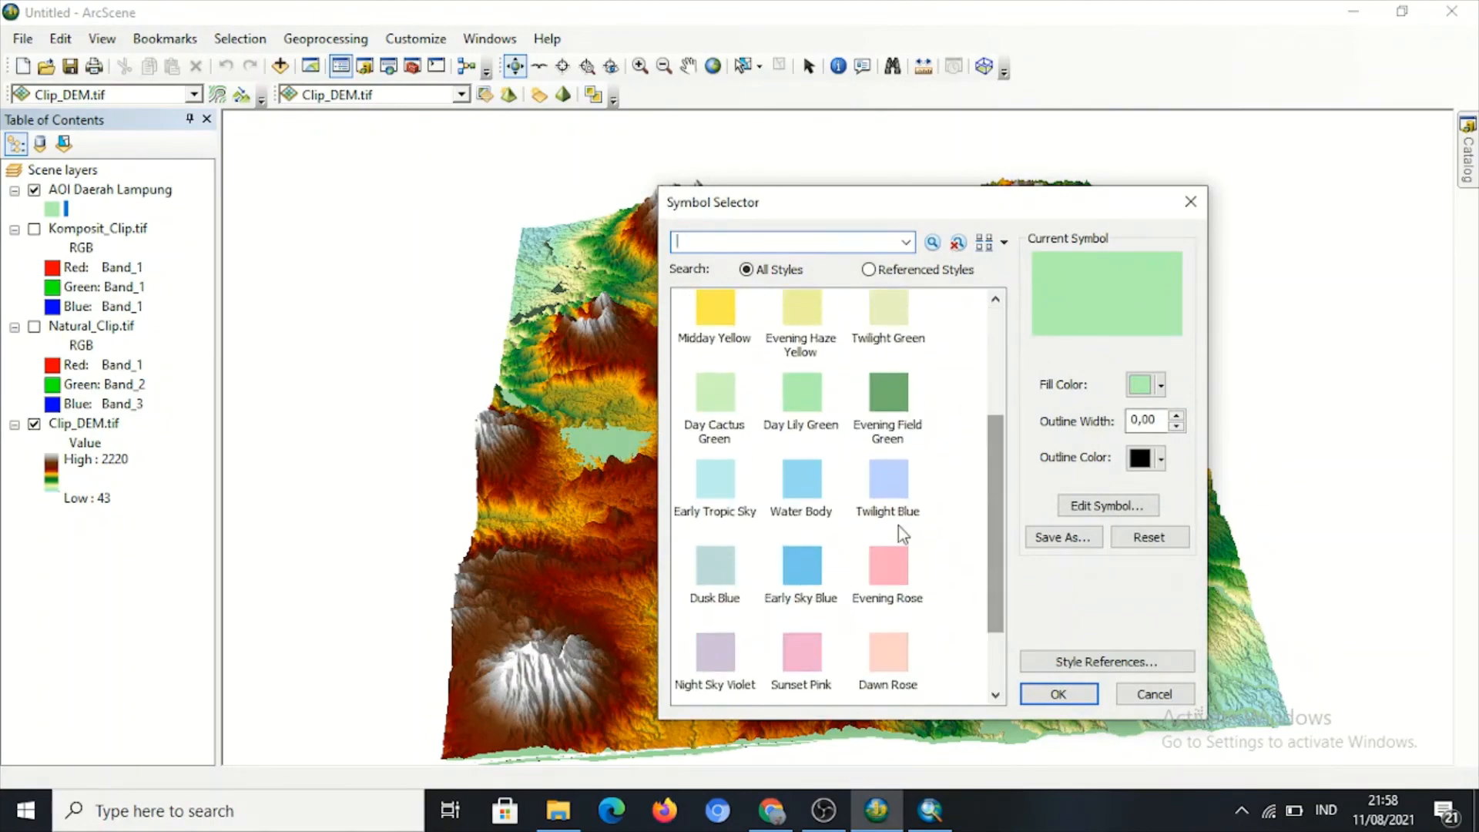
pyautogui.click(806, 564)
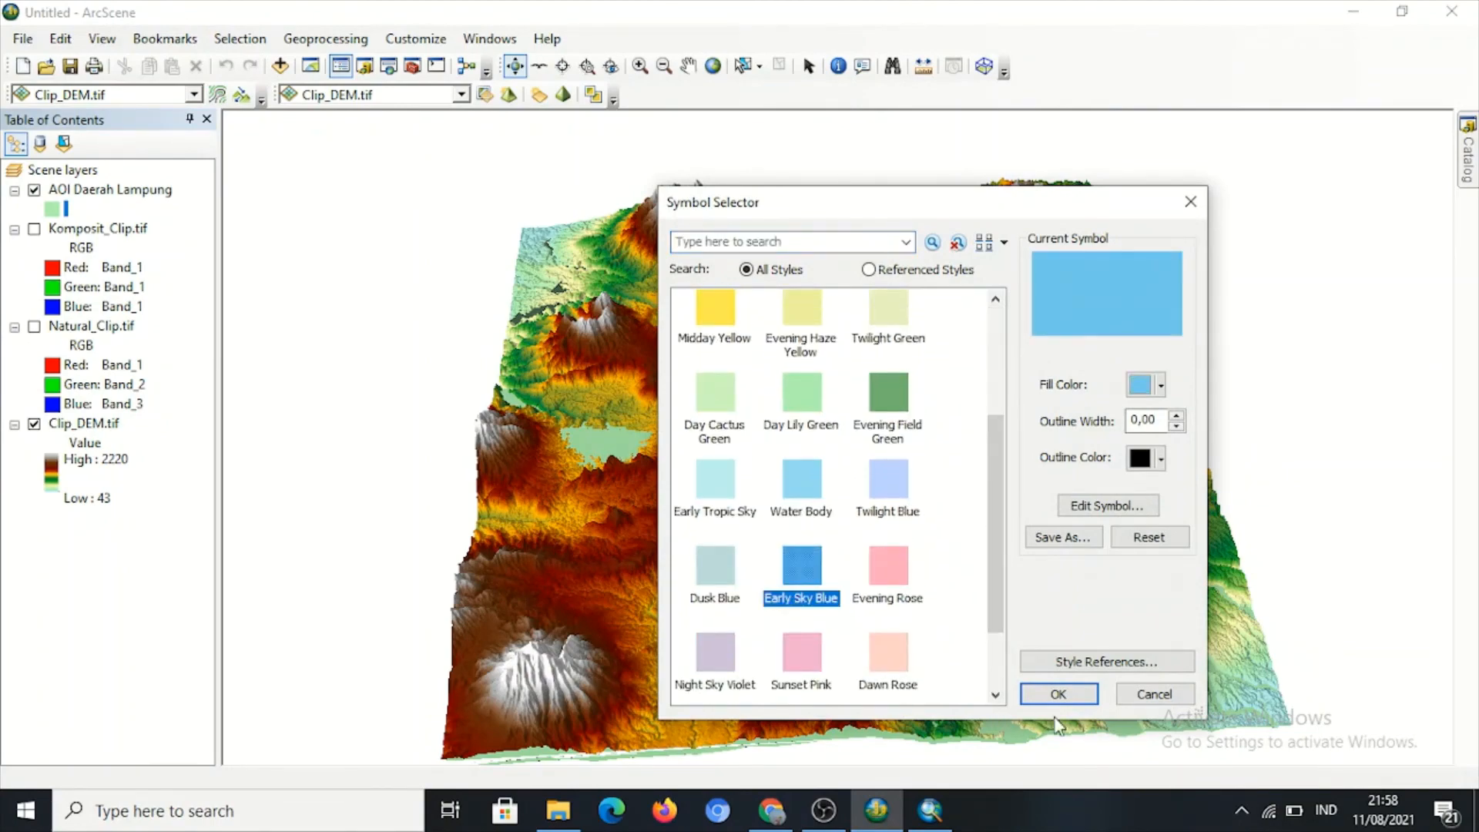
pyautogui.click(1060, 694)
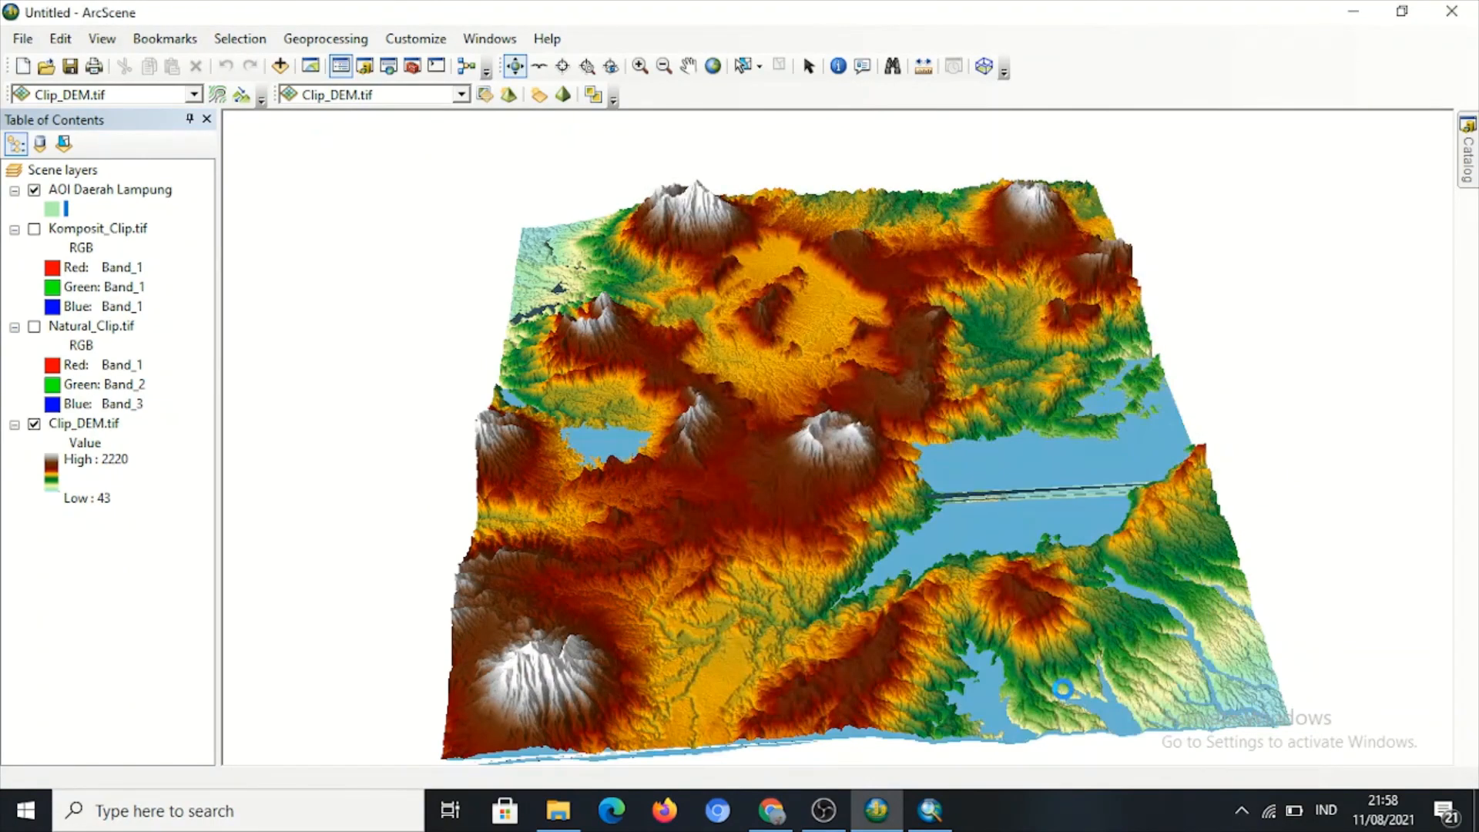
pyautogui.moveTo(893, 616); pyautogui.dragTo(844, 507)
pyautogui.moveTo(982, 465); pyautogui.dragTo(439, 479)
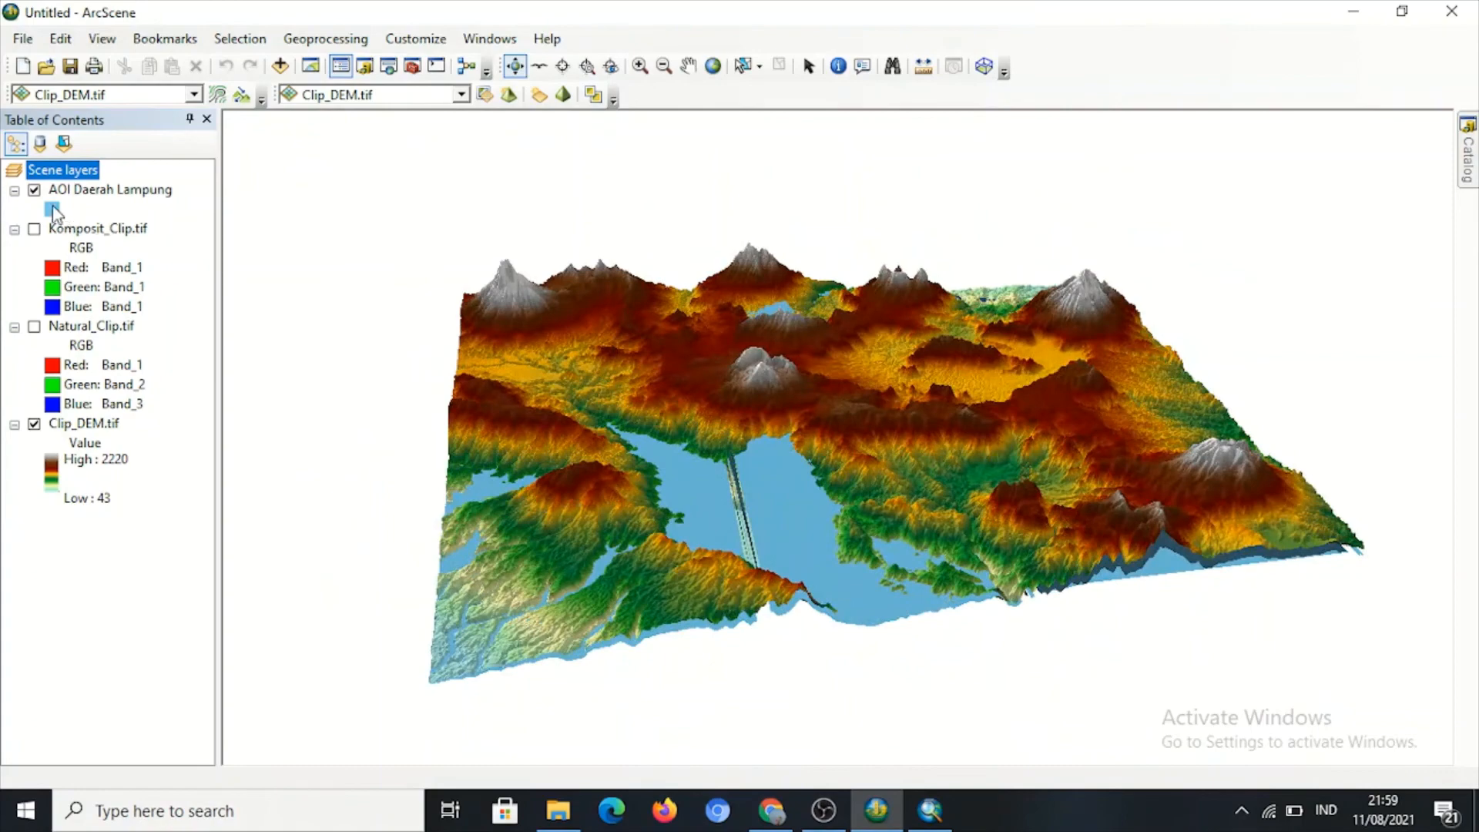
# Hide the AOI Daerah Lampung layer and inspect the Clip_DEM.tif relief on its own.
pyautogui.click(34, 191)
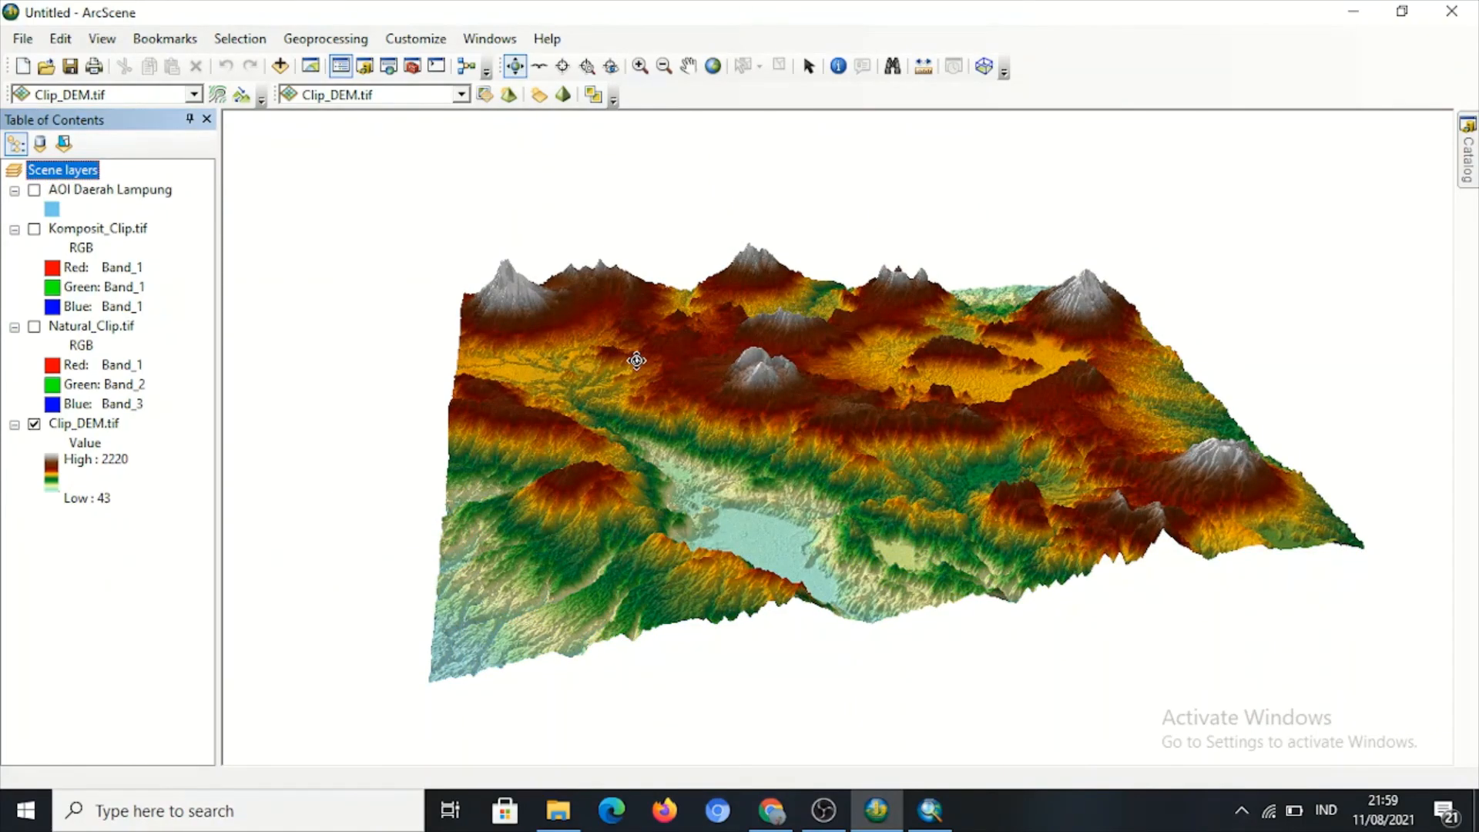
pyautogui.moveTo(690, 364); pyautogui.dragTo(820, 448)
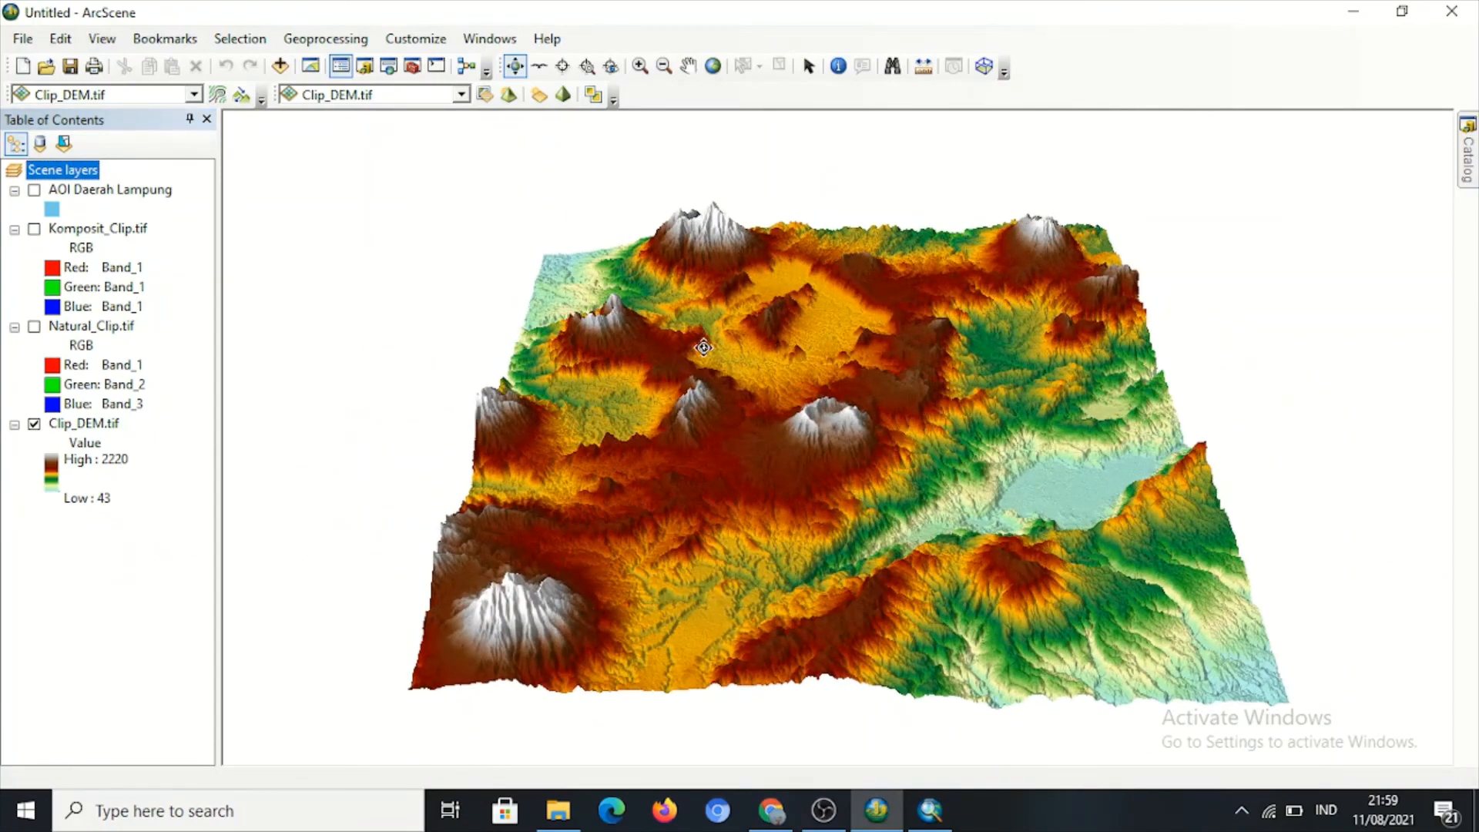
pyautogui.moveTo(703, 347); pyautogui.dragTo(743, 362)
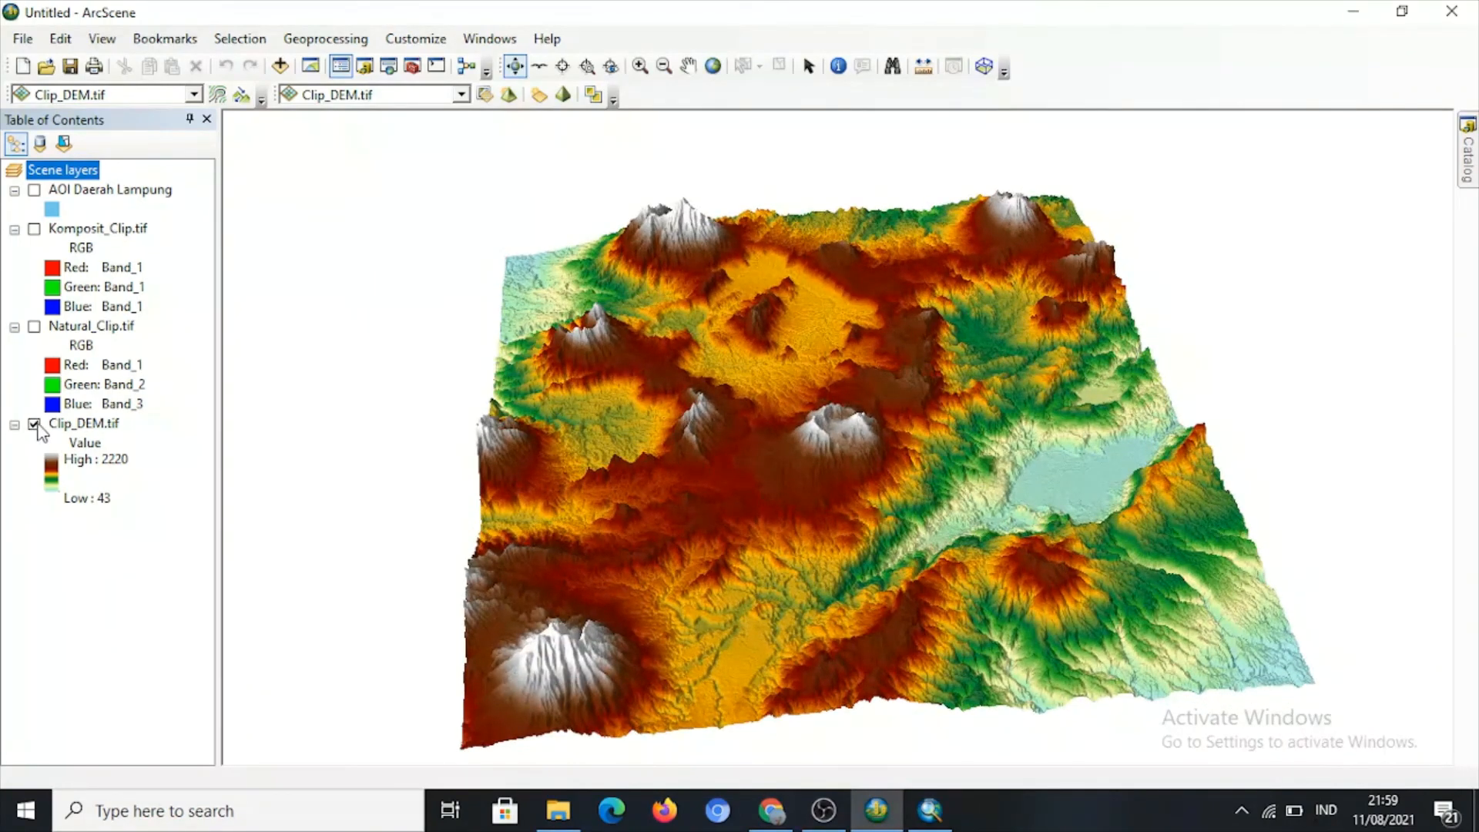
# Switch the scene display from Clip_DEM.tif to the Natural_Clip.tif raster and inspect it in 3D.
pyautogui.click(34, 424)
pyautogui.click(34, 328)
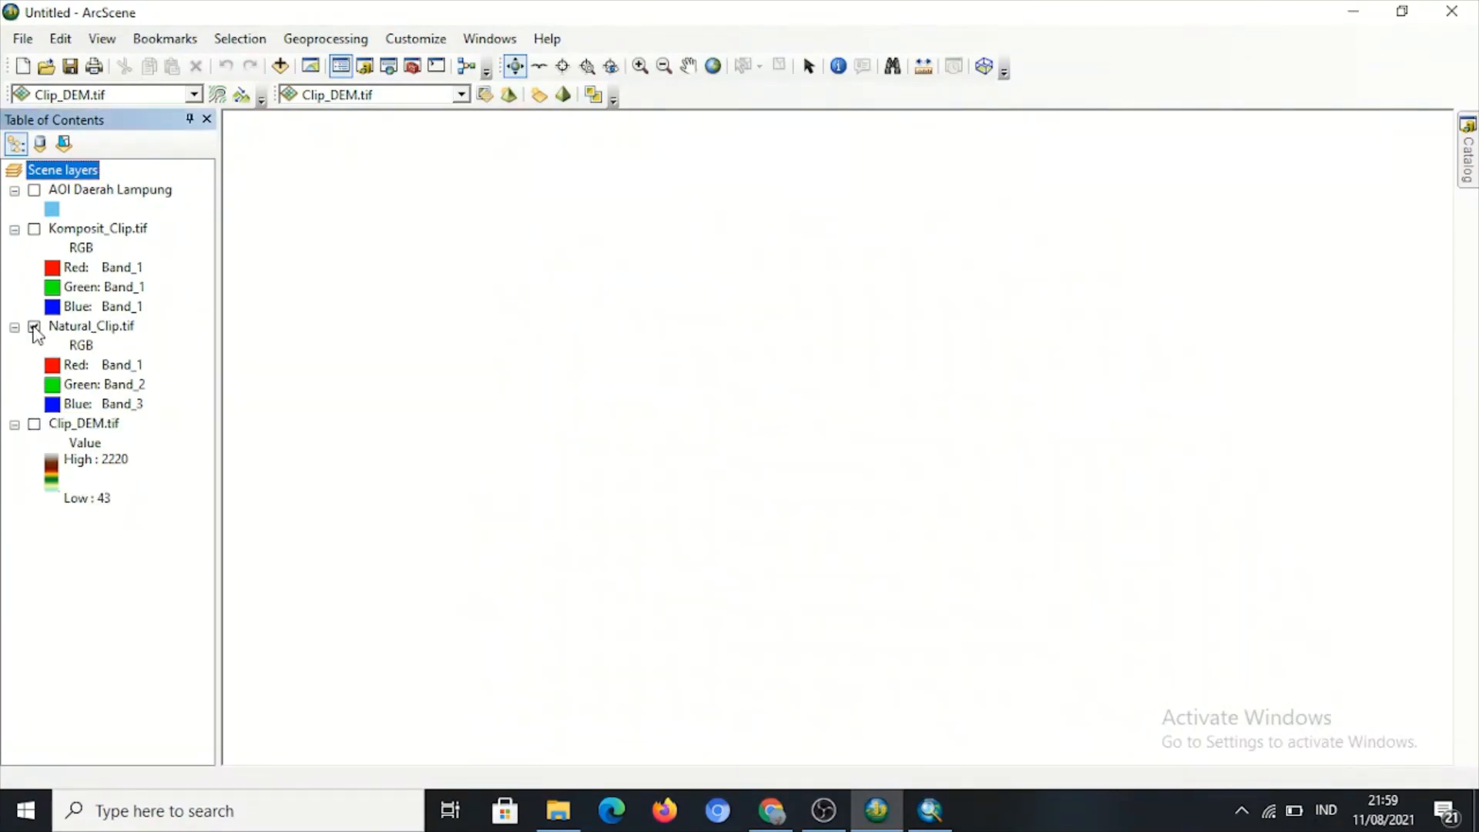
pyautogui.moveTo(647, 441)
pyautogui.mouseDown()
pyautogui.moveTo(584, 354)
pyautogui.moveTo(979, 435)
pyautogui.moveTo(960, 471)
pyautogui.moveTo(971, 407)
pyautogui.moveTo(856, 460)
pyautogui.mouseUp()
# Display Komposit_Clip.tif in place of Natural_Clip.tif and examine the composite terrain from different angles.
pyautogui.click(33, 326)
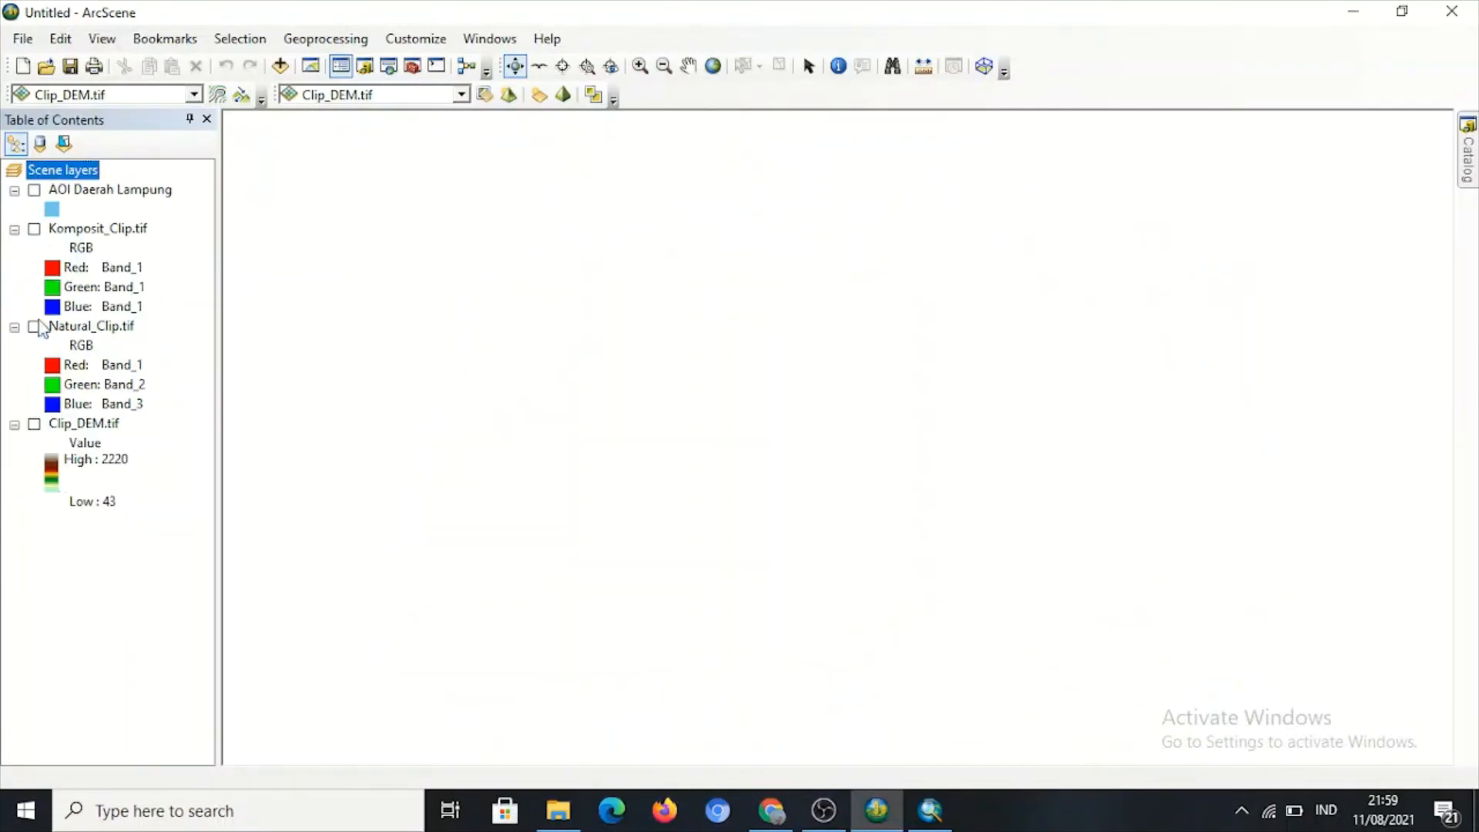
pyautogui.click(34, 229)
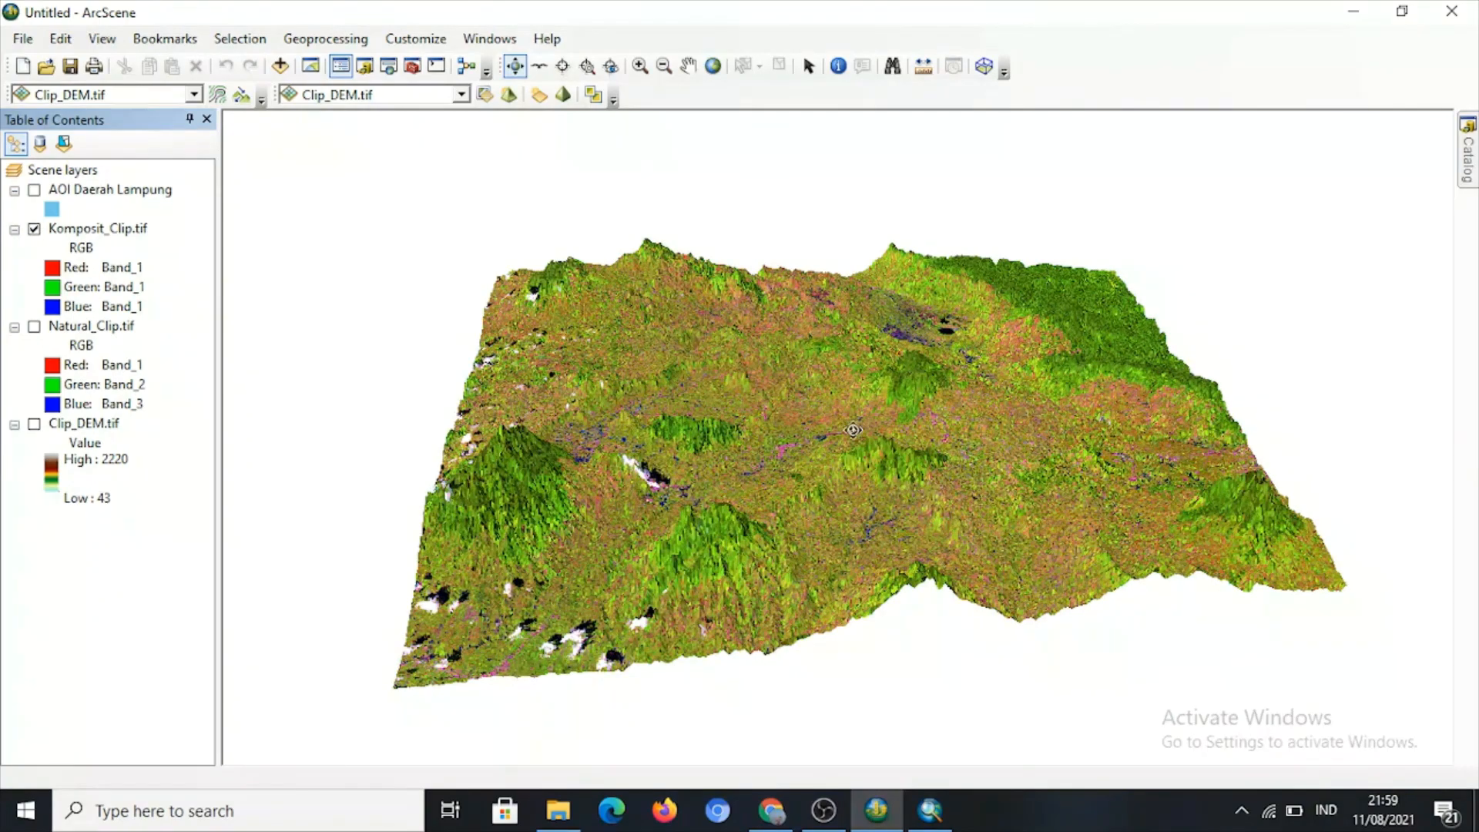
pyautogui.moveTo(853, 430); pyautogui.dragTo(671, 447)
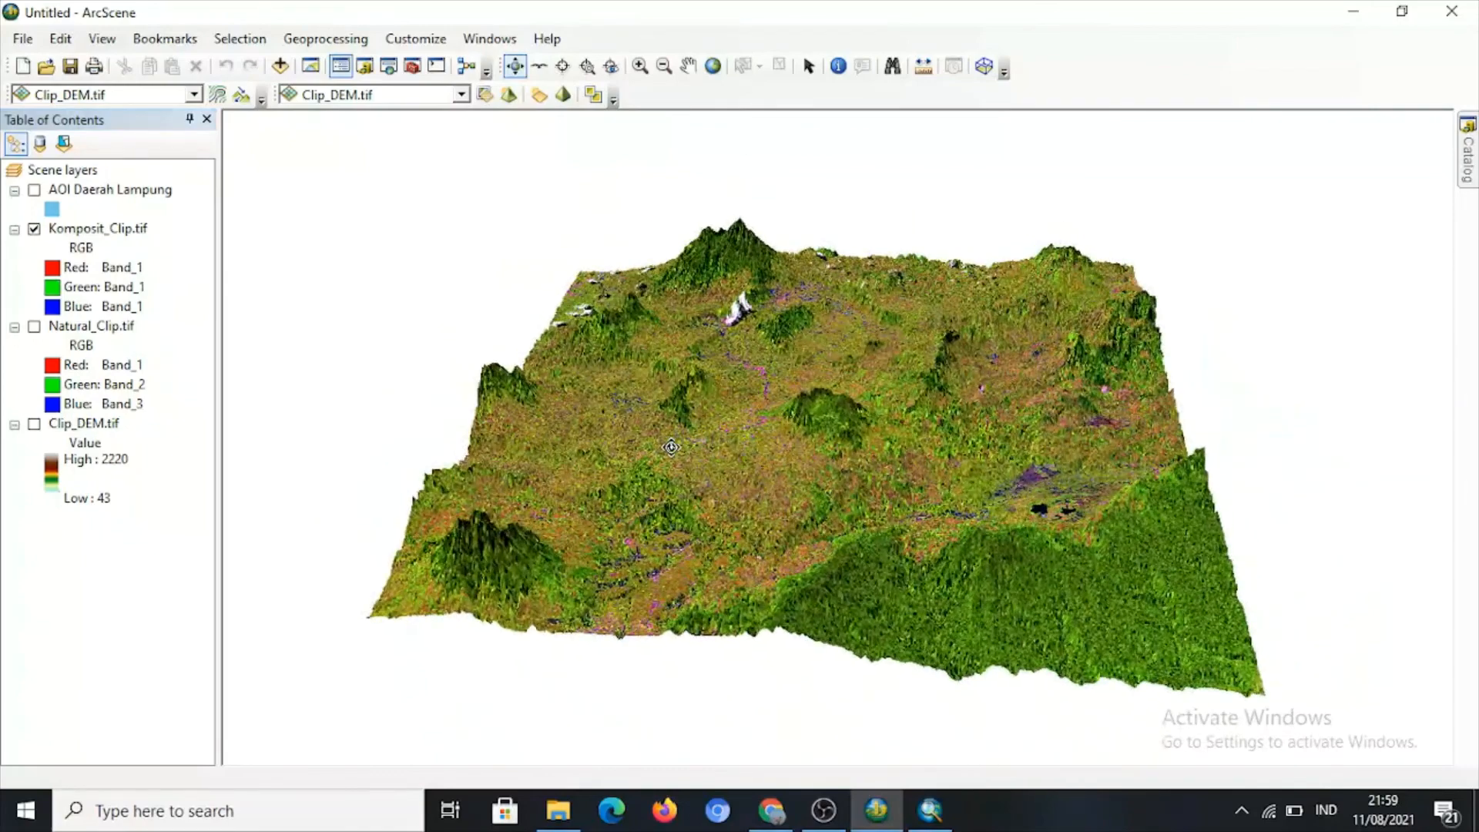
pyautogui.moveTo(761, 390); pyautogui.dragTo(546, 451)
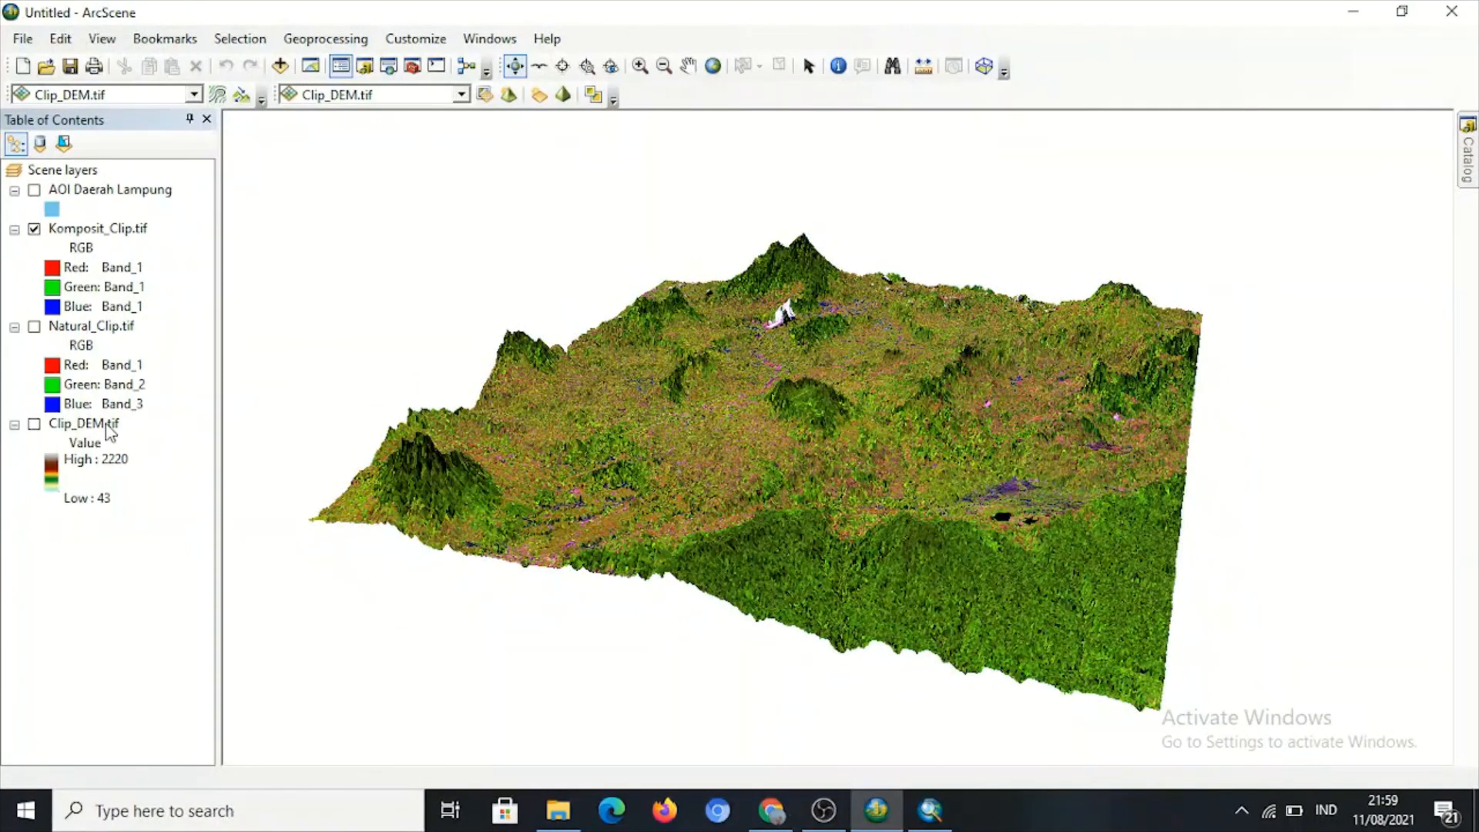
# Hide the Komposit_Clip.tif layer and display the Natural_Clip.tif layer again.
pyautogui.click(34, 229)
pyautogui.click(34, 328)
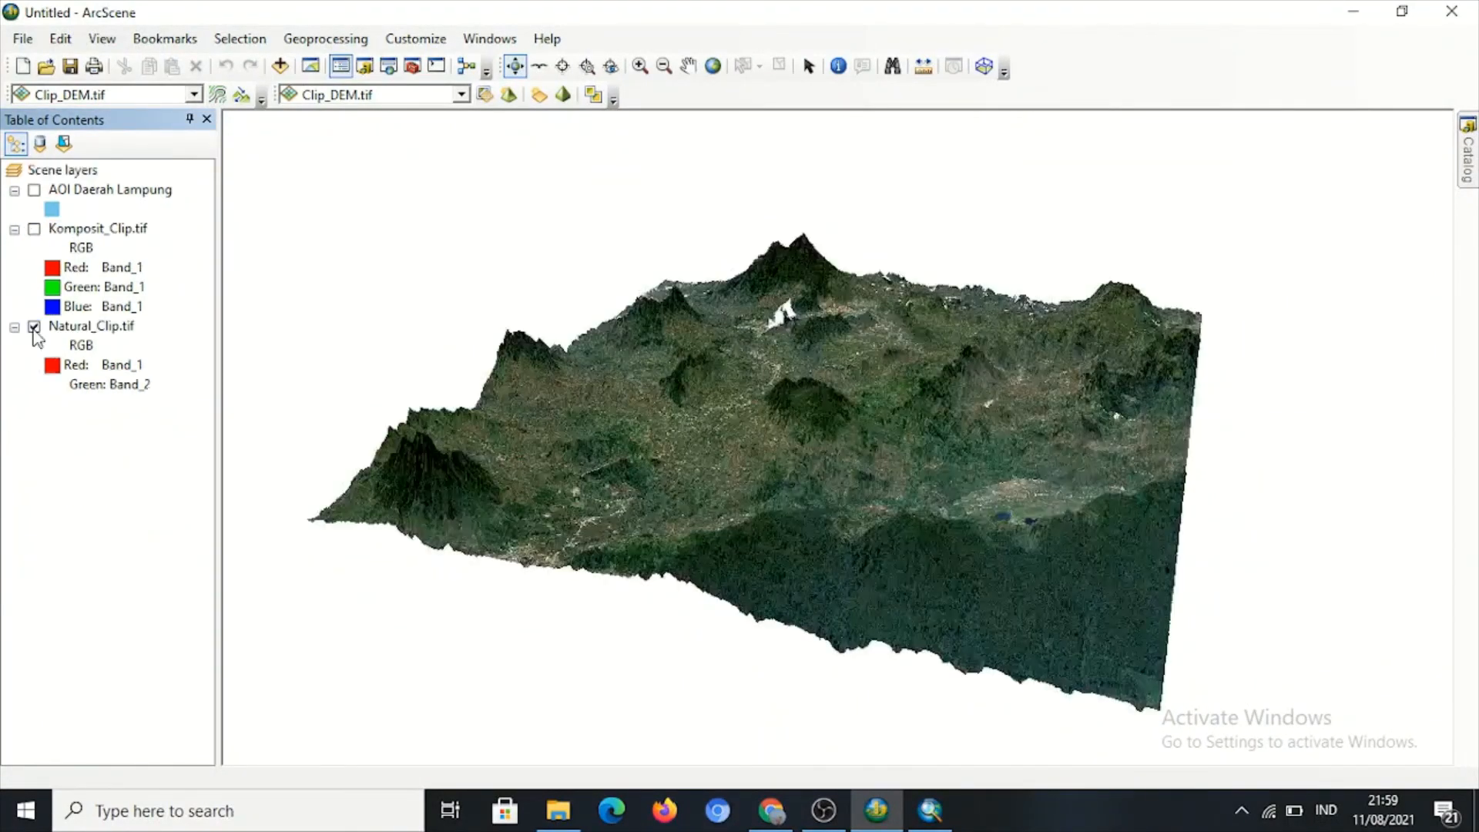